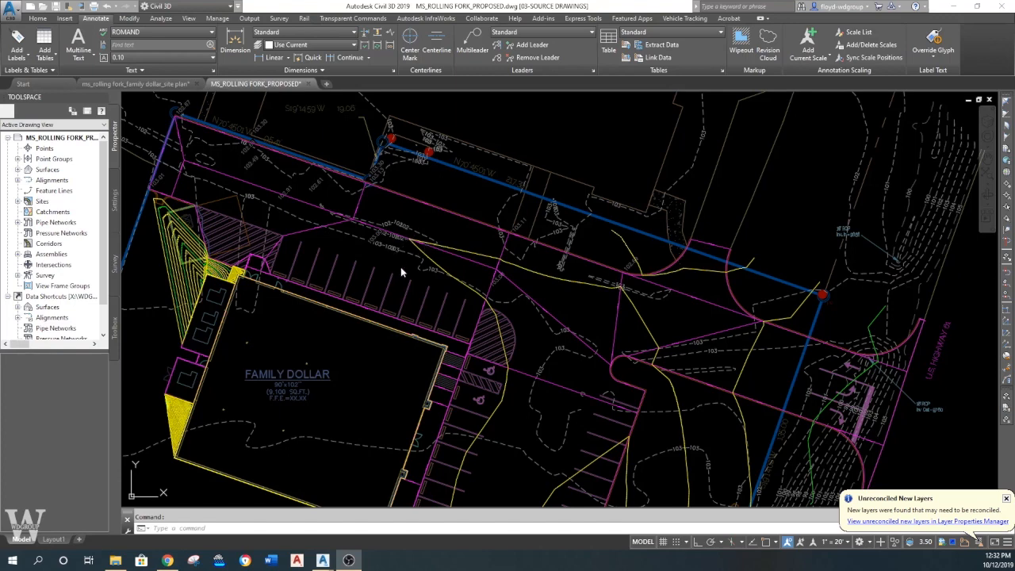
- Examine the site plan around the Family Dollar building and the elevation and slope labels on the parking area's feature lines
{"action": "middle_click_drag", "start_coordinate": [399, 314], "coordinate": [458, 239]}
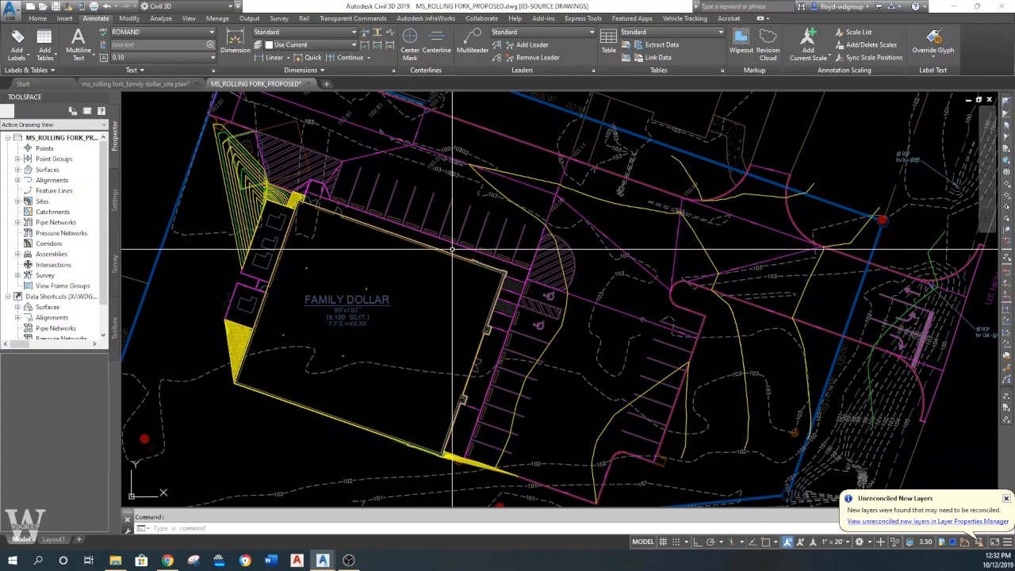
{"action": "mouse_move", "coordinate": [471, 233]}
{"action": "middle_mouse_down"}
{"action": "mouse_move", "coordinate": [444, 193]}
{"action": "mouse_move", "coordinate": [510, 238]}
{"action": "mouse_move", "coordinate": [515, 272]}
{"action": "middle_mouse_up"}
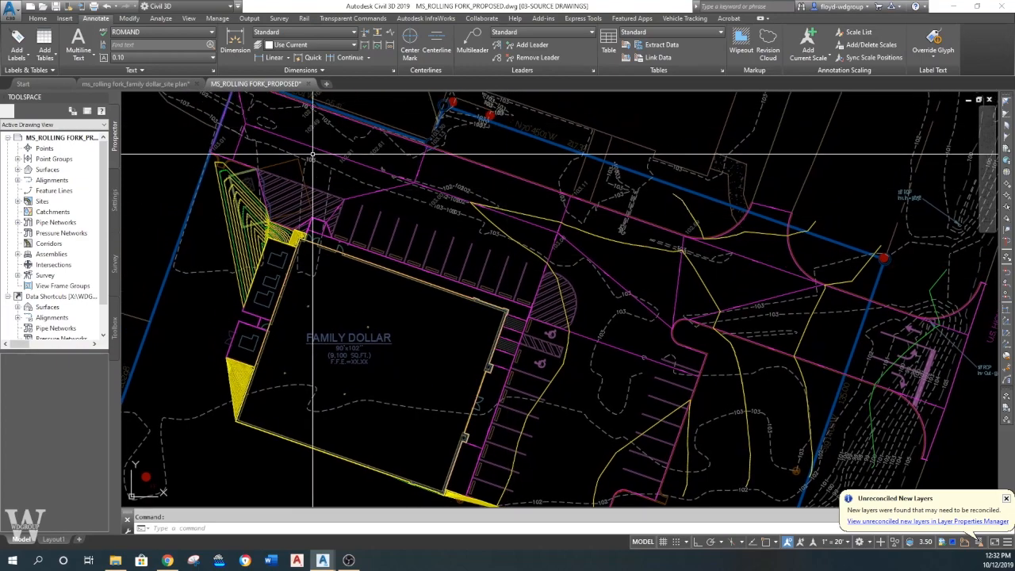
{"action": "middle_click_drag", "start_coordinate": [406, 194], "coordinate": [441, 238]}
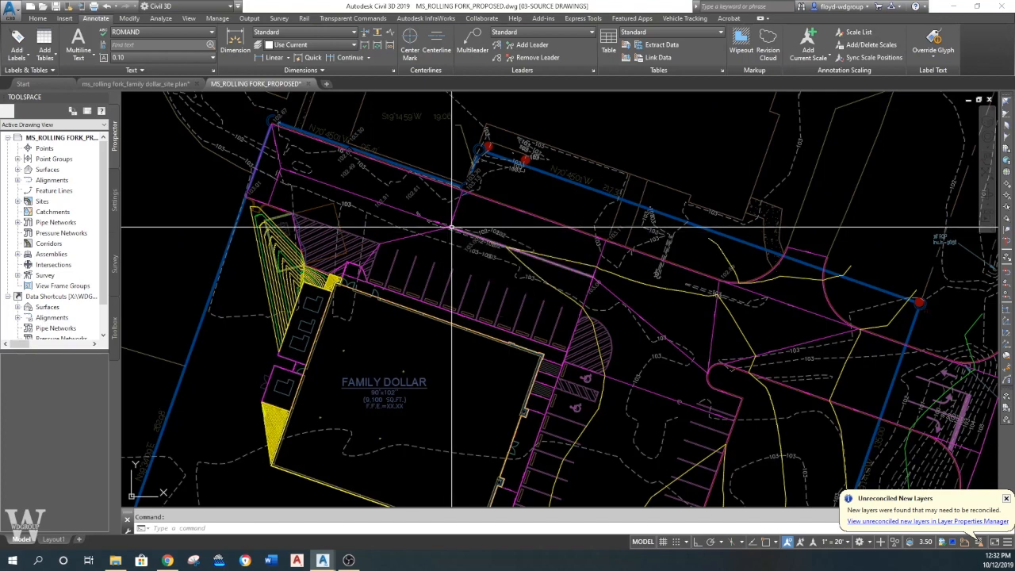
{"action": "scroll", "coordinate": [452, 232], "scroll_direction": "up", "scroll_amount": 5}
{"action": "scroll", "coordinate": [456, 231], "scroll_direction": "up", "scroll_amount": 6}
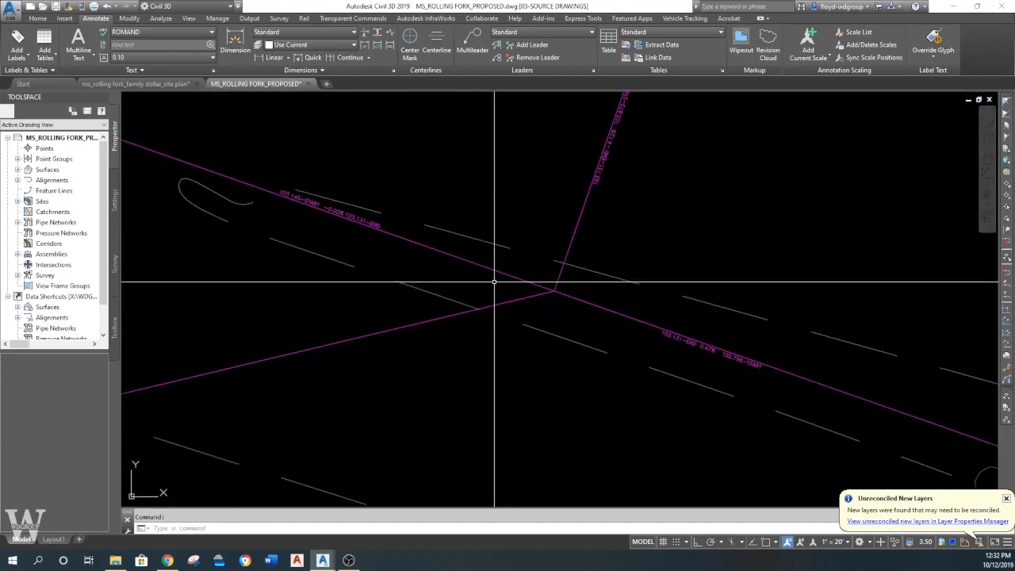
{"action": "scroll", "coordinate": [487, 280], "scroll_direction": "down", "scroll_amount": 6}
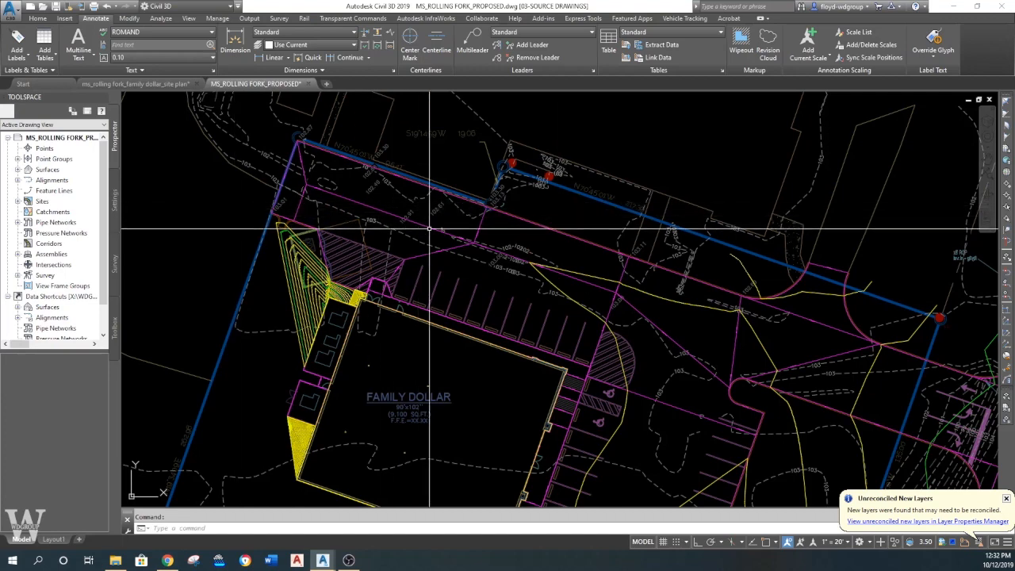
{"action": "scroll", "coordinate": [385, 228], "scroll_direction": "up", "scroll_amount": 3}
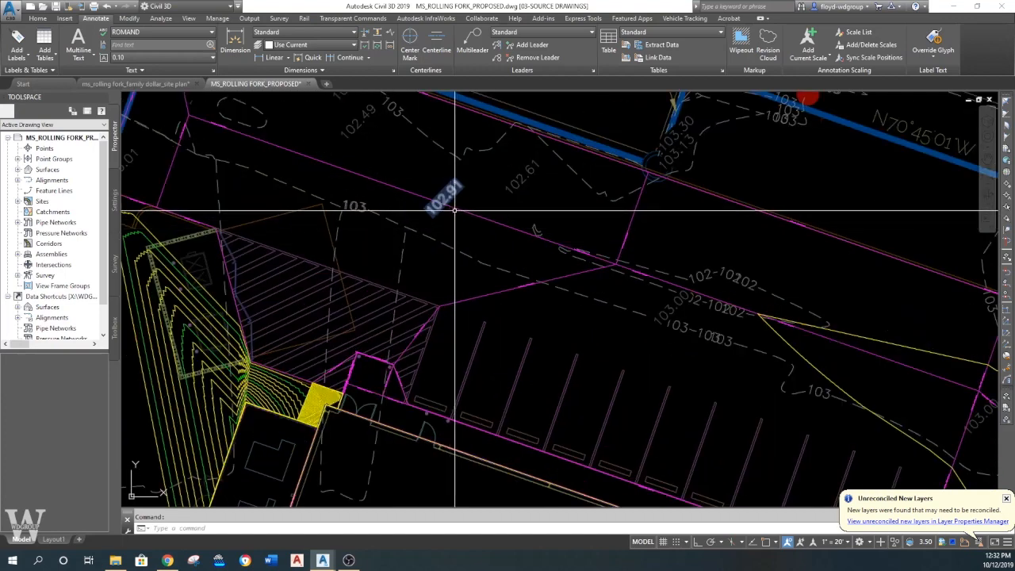
{"action": "scroll", "coordinate": [608, 233], "scroll_direction": "up", "scroll_amount": 4}
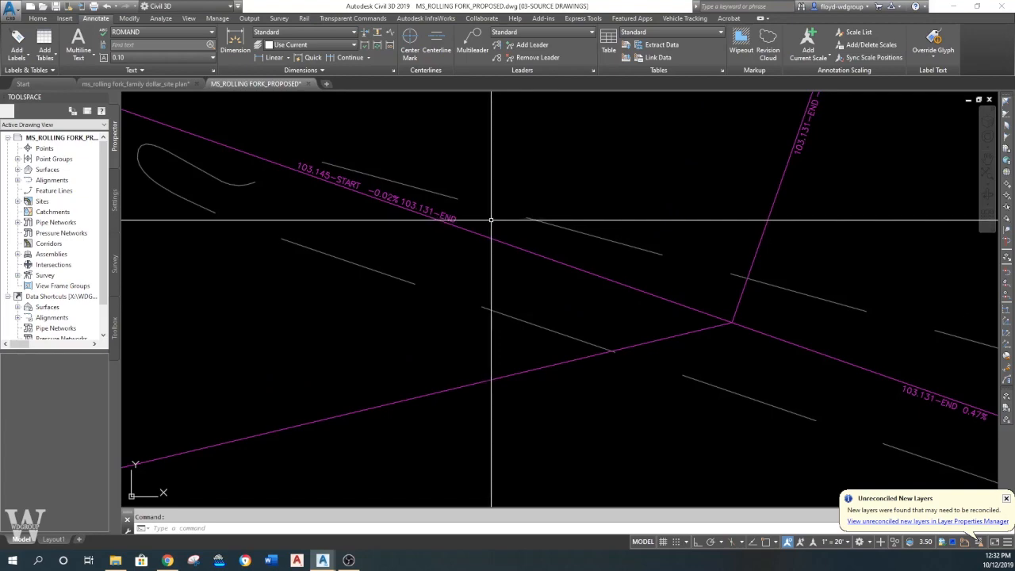
{"action": "scroll", "coordinate": [484, 227], "scroll_direction": "down", "scroll_amount": 5}
{"action": "scroll", "coordinate": [530, 237], "scroll_direction": "down", "scroll_amount": 2}
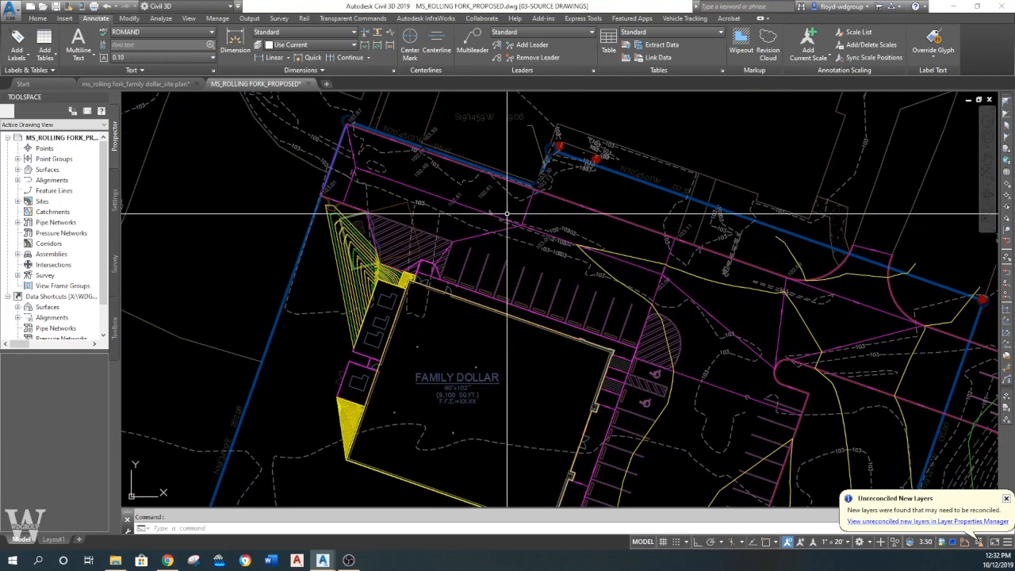
{"action": "mouse_move", "coordinate": [514, 269]}
{"action": "middle_mouse_down"}
{"action": "mouse_move", "coordinate": [545, 163]}
{"action": "mouse_move", "coordinate": [499, 159]}
{"action": "mouse_move", "coordinate": [536, 269]}
{"action": "middle_mouse_up"}
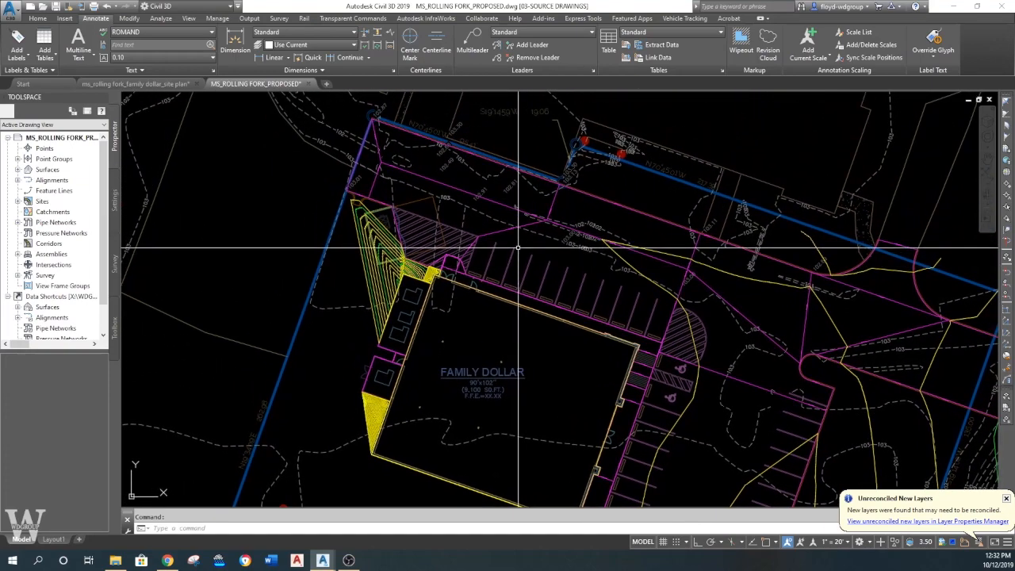
{"action": "scroll", "coordinate": [521, 229], "scroll_direction": "up", "scroll_amount": 3}
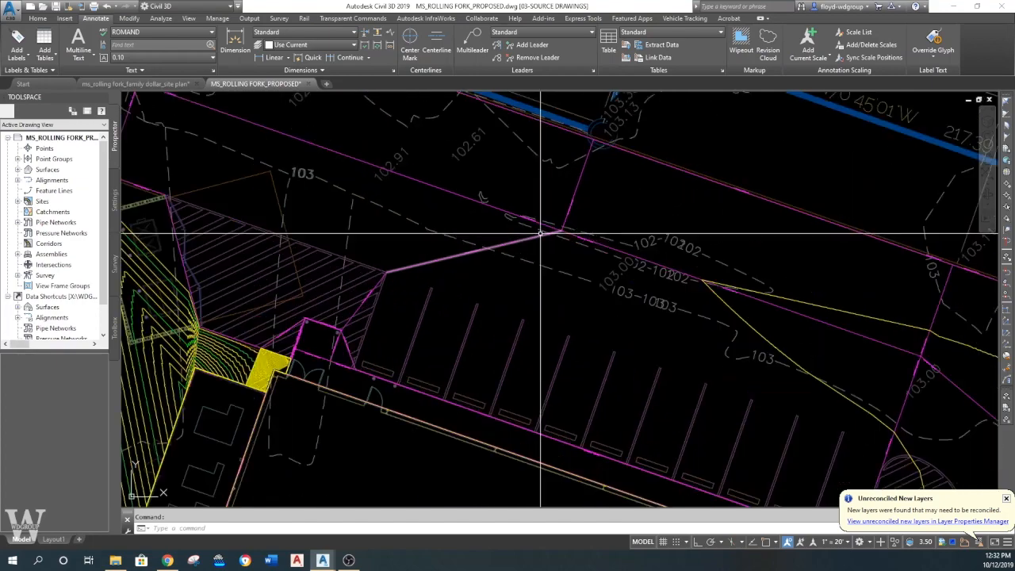
{"action": "scroll", "coordinate": [546, 232], "scroll_direction": "down", "scroll_amount": 3}
{"action": "middle_click_drag", "start_coordinate": [539, 243], "coordinate": [596, 193]}
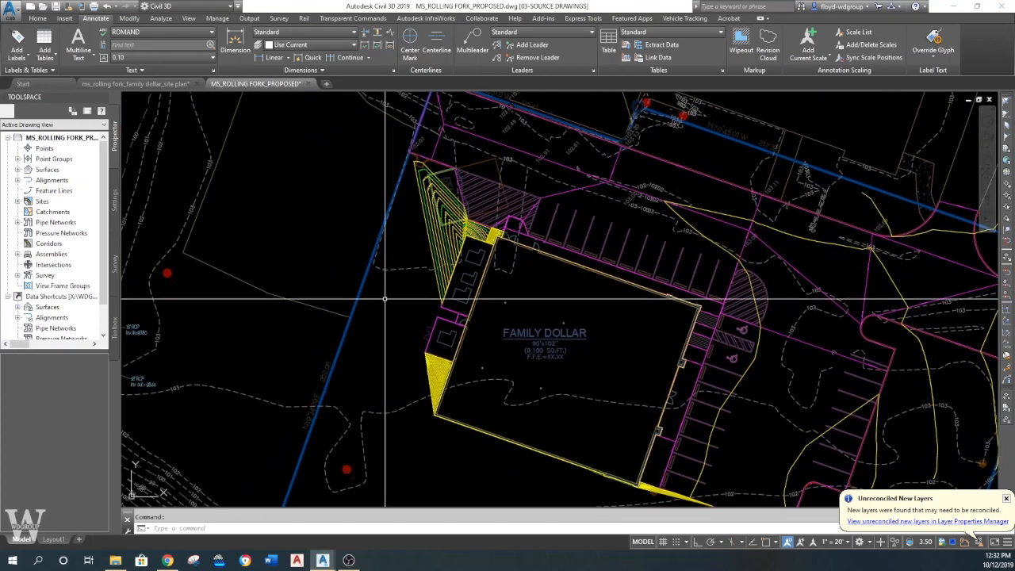
- Erase the proposed grading surface whose yellow and green contours cover the building perimeter and parking lot
{"action": "middle_click_drag", "start_coordinate": [418, 286], "coordinate": [500, 253]}
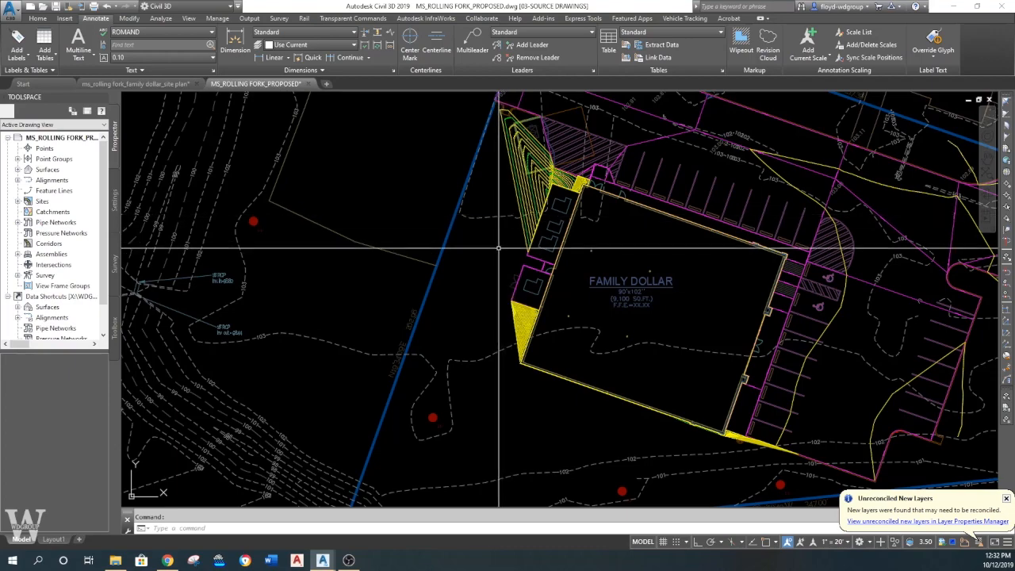
{"action": "middle_click_drag", "start_coordinate": [499, 248], "coordinate": [547, 107]}
{"action": "middle_click_drag", "start_coordinate": [460, 324], "coordinate": [401, 453]}
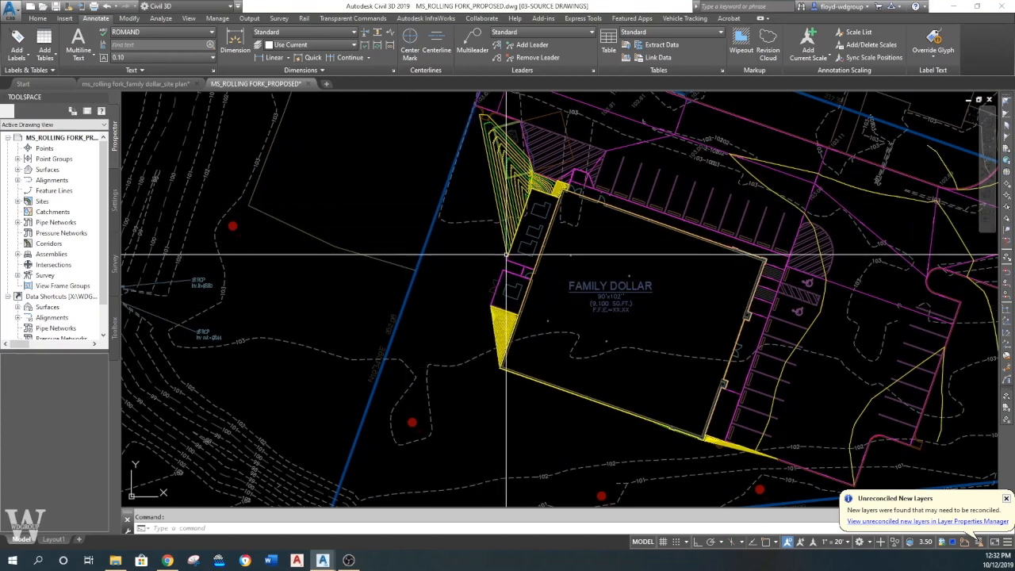
{"action": "mouse_move", "coordinate": [494, 253]}
{"action": "middle_mouse_down"}
{"action": "mouse_move", "coordinate": [420, 255]}
{"action": "mouse_move", "coordinate": [450, 255]}
{"action": "mouse_move", "coordinate": [432, 255]}
{"action": "mouse_move", "coordinate": [478, 292]}
{"action": "middle_mouse_up"}
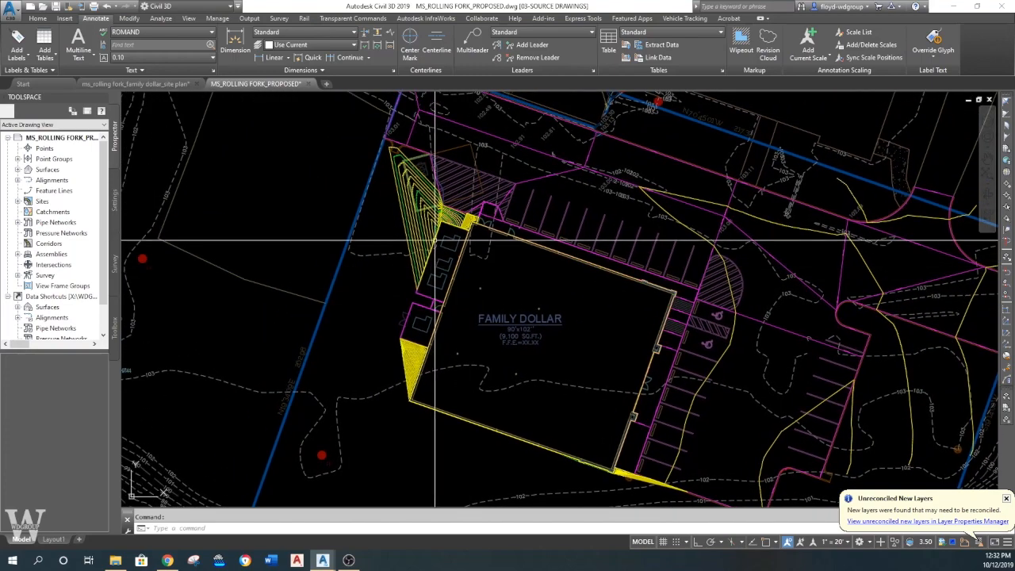
{"action": "type", "text": "e"}
{"action": "key", "text": "Return"}
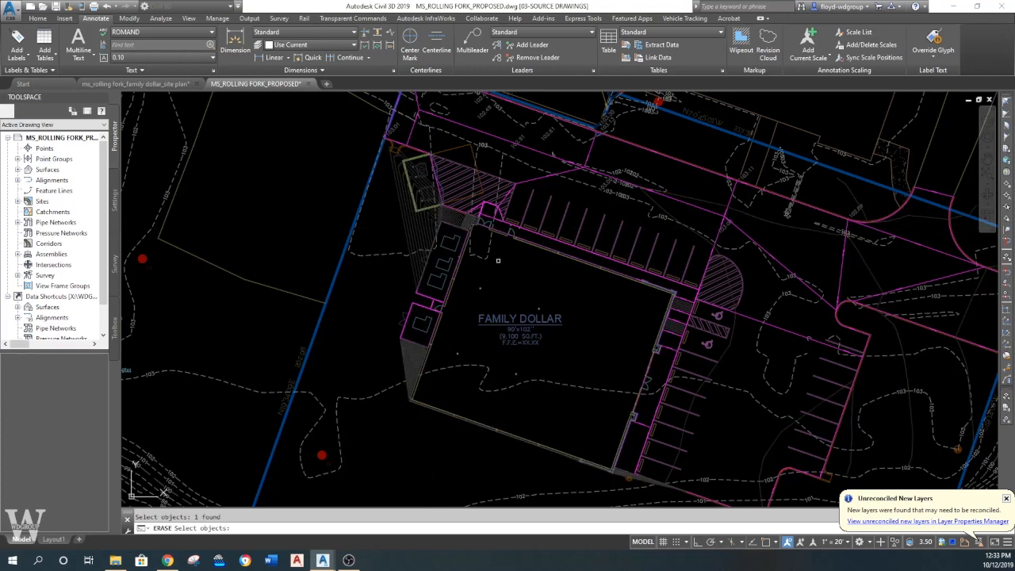
{"action": "key", "text": "Return"}
- Examine the overall site layout, from the property boundary and existing contours to the parking stalls and highway entrance
{"action": "middle_click_drag", "start_coordinate": [546, 215], "coordinate": [494, 272]}
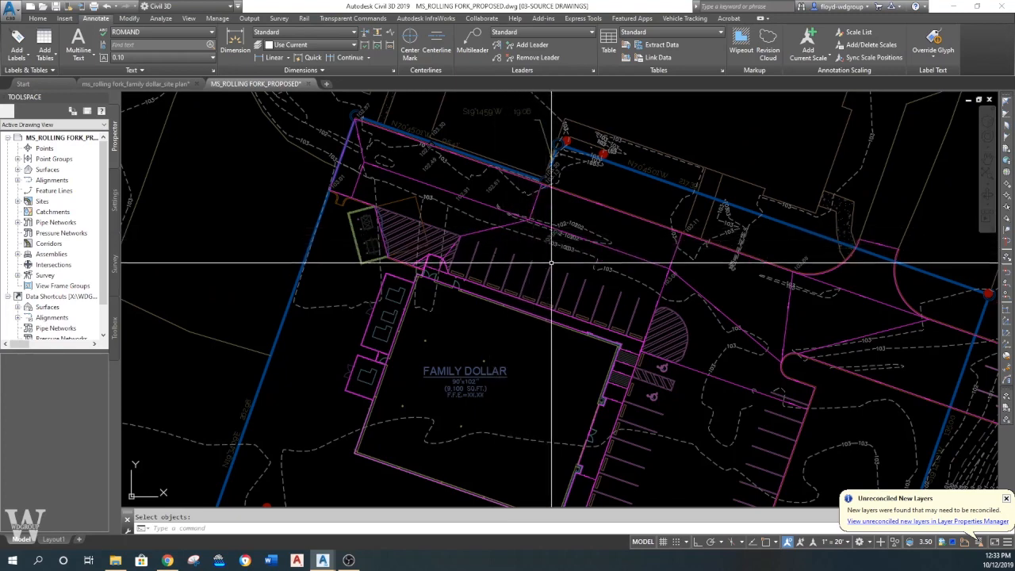
{"action": "middle_click_drag", "start_coordinate": [558, 269], "coordinate": [546, 263]}
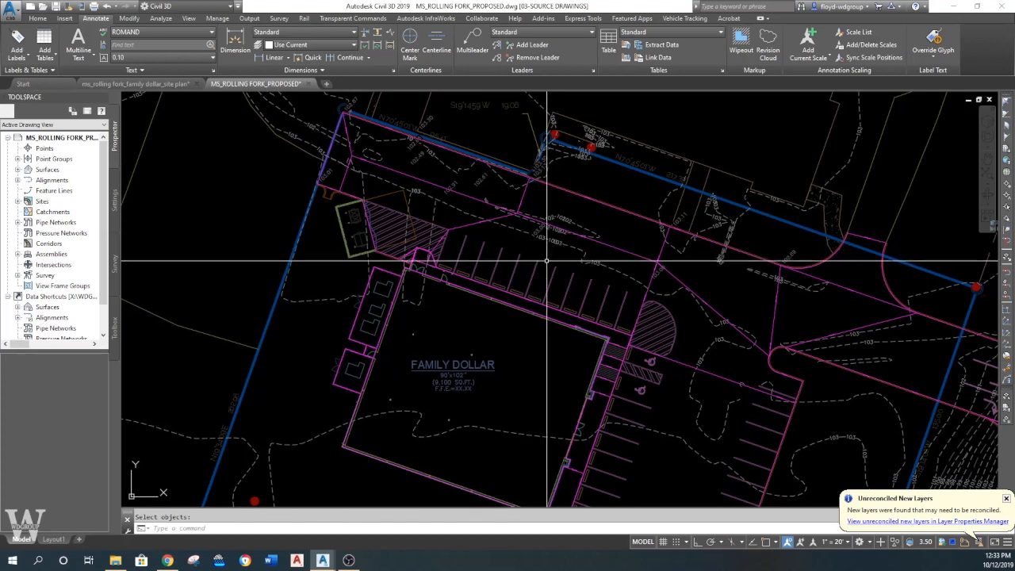
{"action": "middle_click_drag", "start_coordinate": [577, 276], "coordinate": [545, 245]}
{"action": "scroll", "coordinate": [555, 238], "scroll_direction": "down", "scroll_amount": 1}
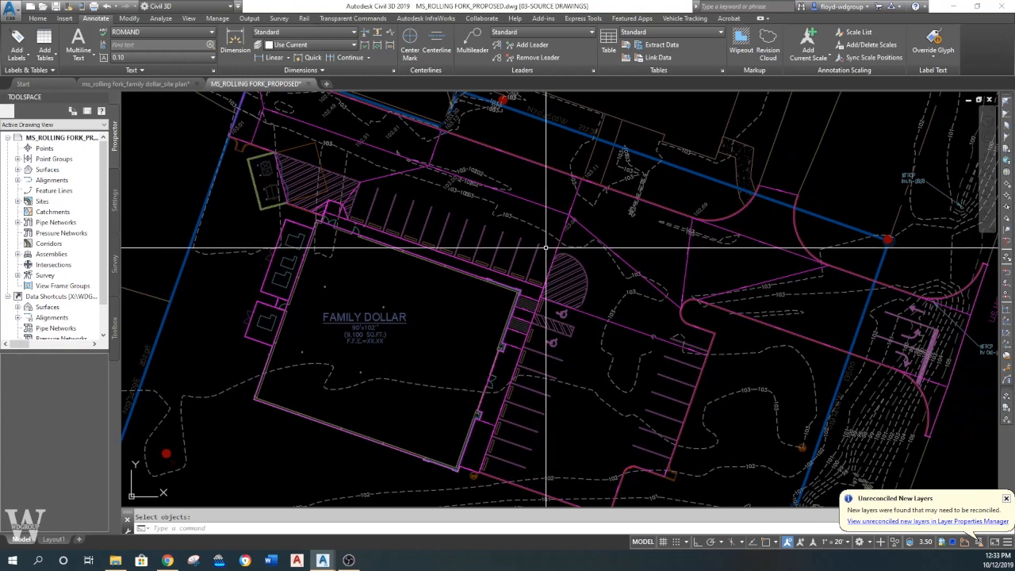
{"action": "scroll", "coordinate": [547, 254], "scroll_direction": "down", "scroll_amount": 3}
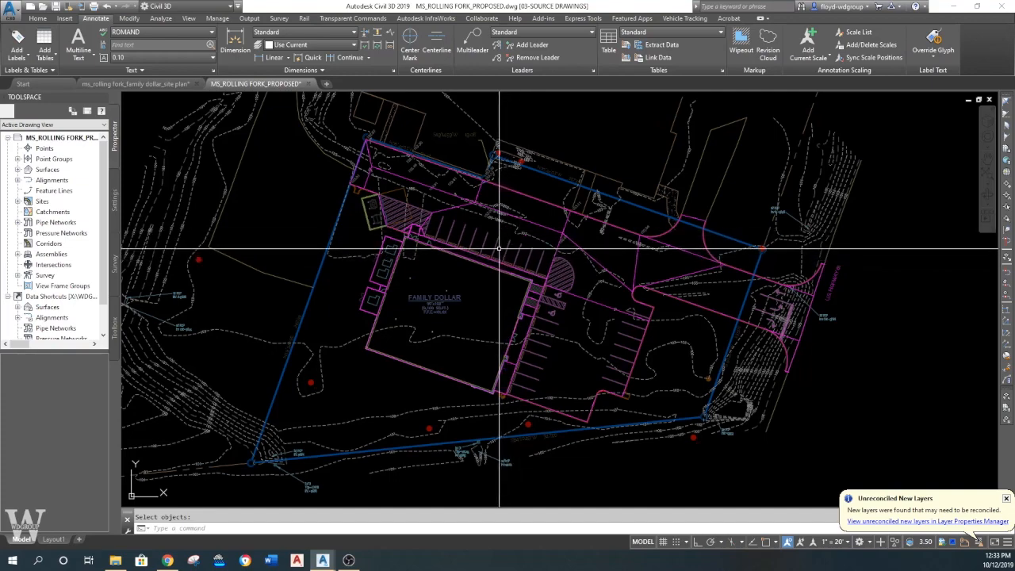
{"action": "scroll", "coordinate": [498, 248], "scroll_direction": "up", "scroll_amount": 4}
{"action": "scroll", "coordinate": [498, 248], "scroll_direction": "down", "scroll_amount": 4}
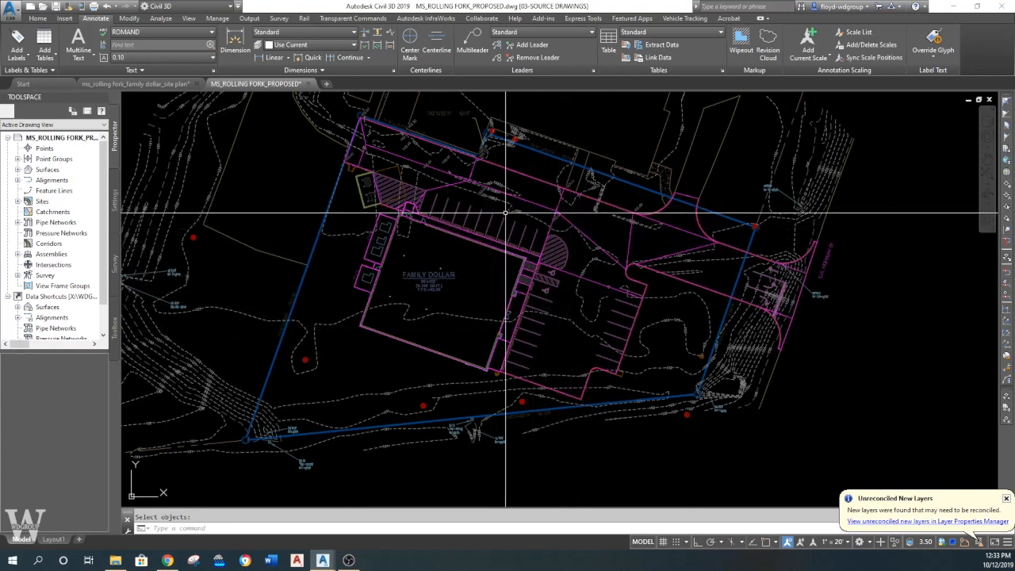
{"action": "scroll", "coordinate": [521, 246], "scroll_direction": "up", "scroll_amount": 5}
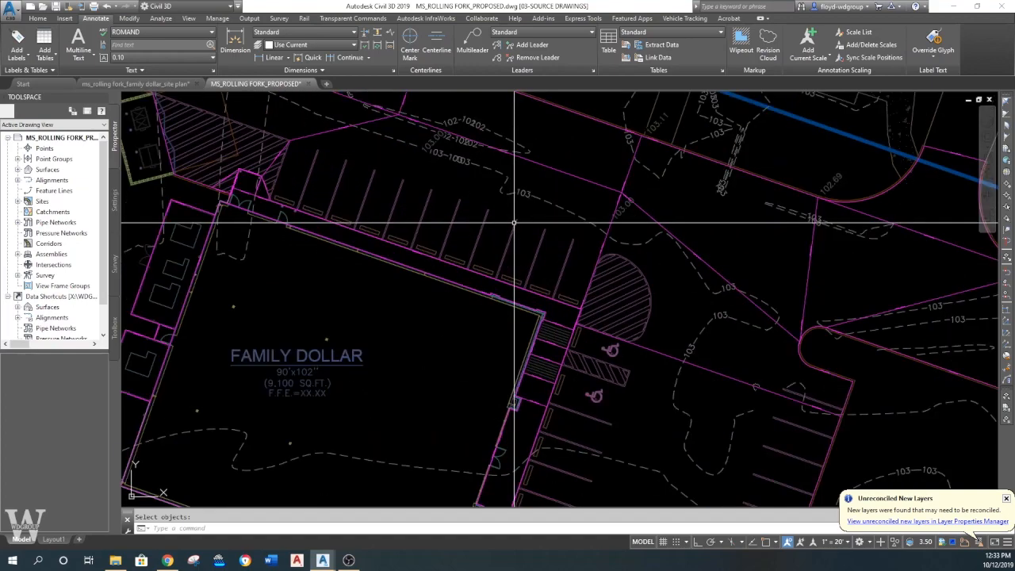
{"action": "scroll", "coordinate": [516, 211], "scroll_direction": "down", "scroll_amount": 2}
{"action": "middle_click_drag", "start_coordinate": [516, 211], "coordinate": [531, 245]}
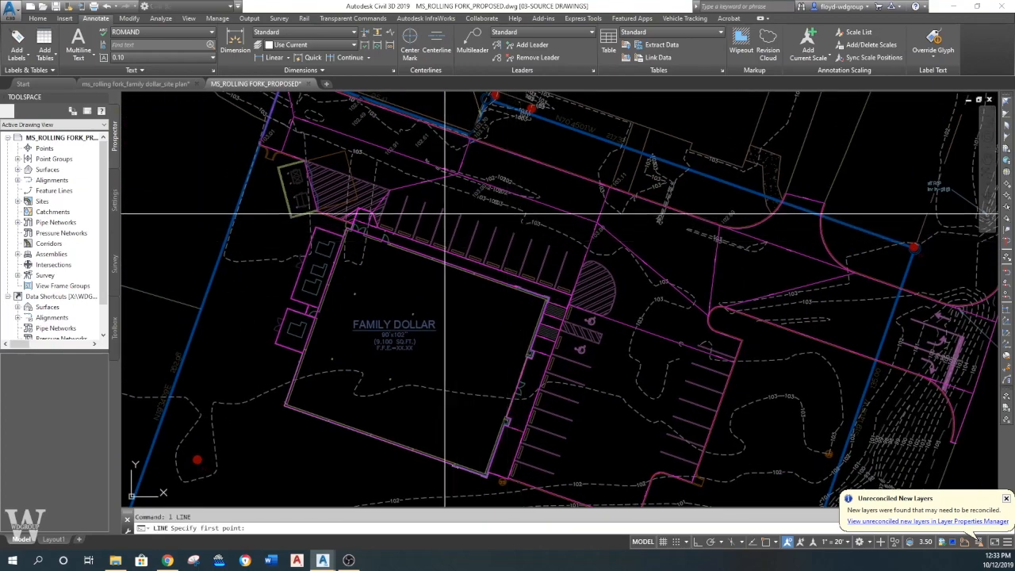
- Try to draw a line across the outer ends of the parking stripes north of the building with object snap on
{"action": "type", "text": "l"}
{"action": "key", "text": "Return"}
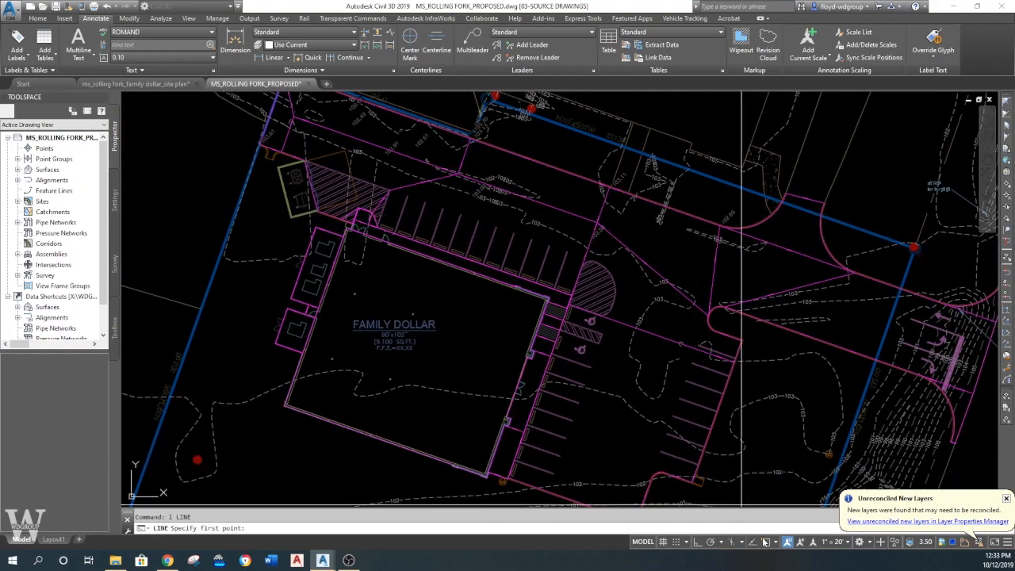
{"action": "scroll", "coordinate": [483, 219], "scroll_direction": "up", "scroll_amount": 4}
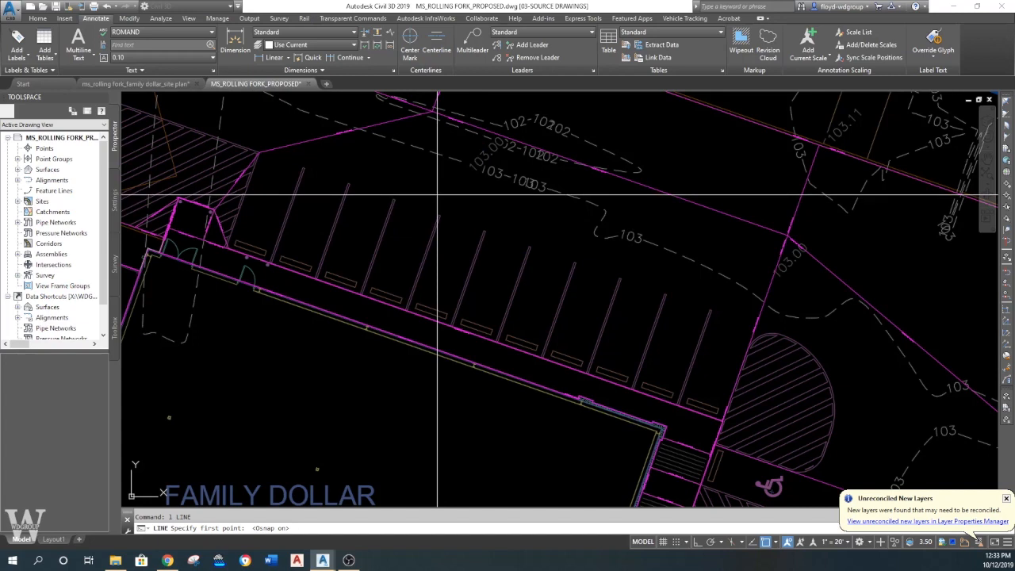
{"action": "left_click", "coordinate": [348, 185]}
{"action": "left_click", "coordinate": [705, 310]}
{"action": "key", "text": "Return"}
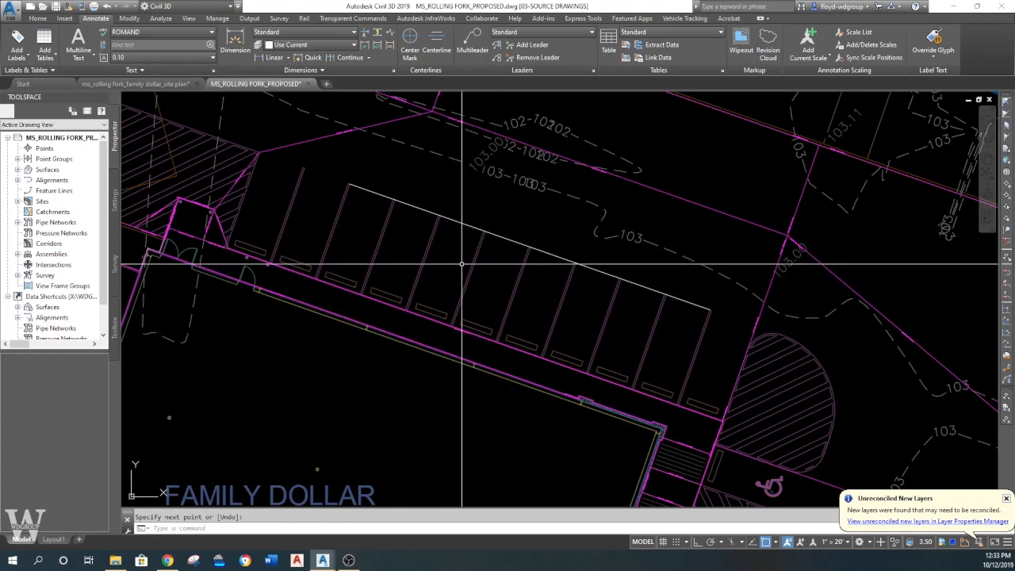
{"action": "type", "text": "u"}
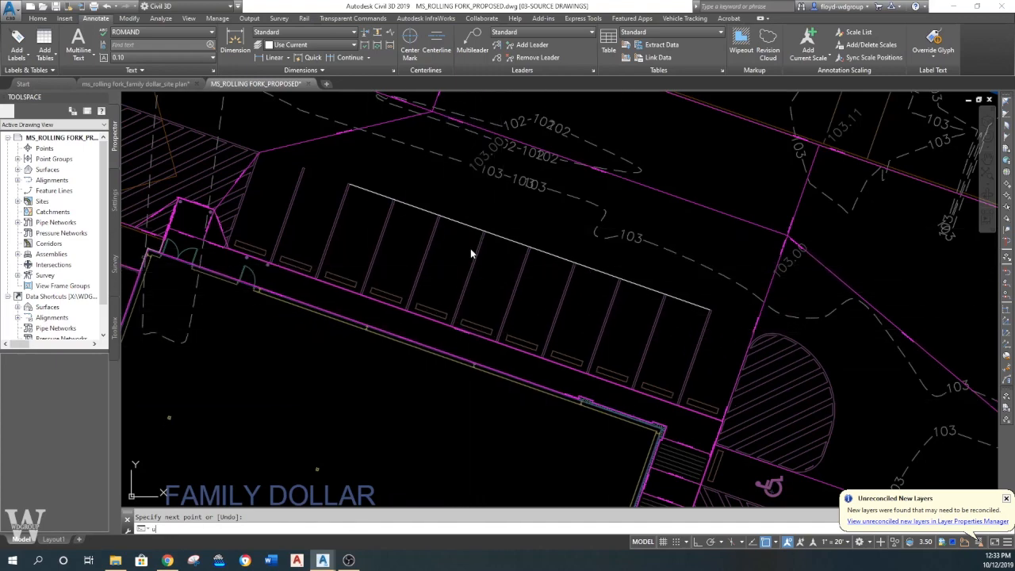
{"action": "key", "text": "Return"}
- Draw a line along the outer ends of the north parking stripes, from the second stripe to the last one
{"action": "type", "text": "l"}
{"action": "key", "text": "Return"}
{"action": "scroll", "coordinate": [440, 208], "scroll_direction": "up", "scroll_amount": 2}
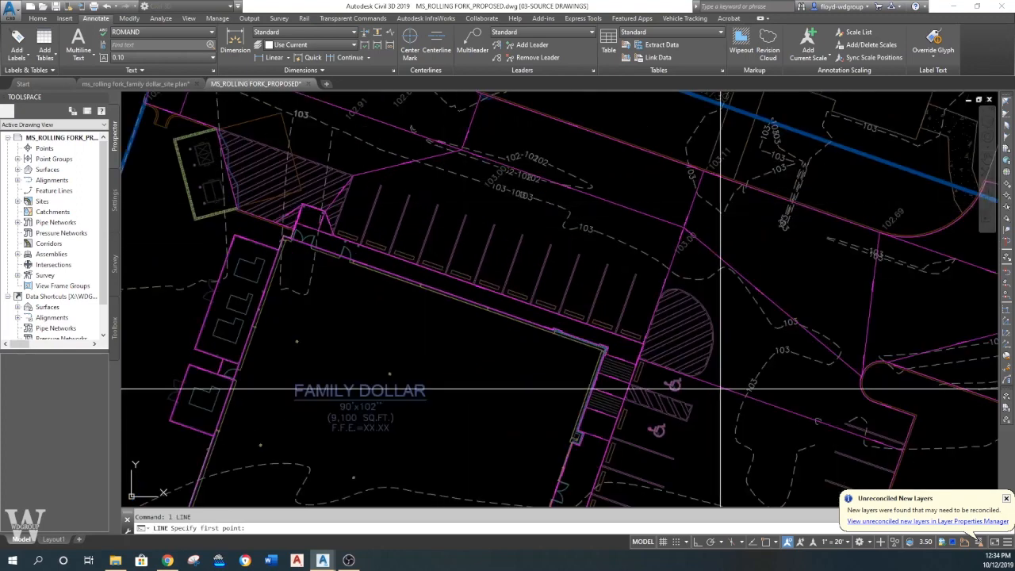
{"action": "left_click", "coordinate": [408, 195]}
{"action": "key", "text": "Escape"}
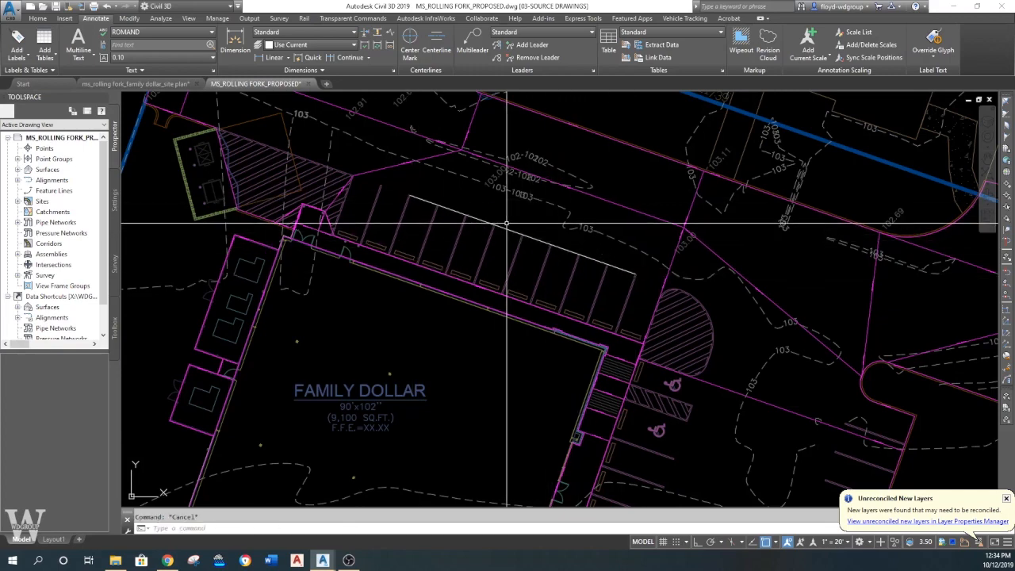
{"action": "middle_click_drag", "start_coordinate": [503, 219], "coordinate": [505, 234]}
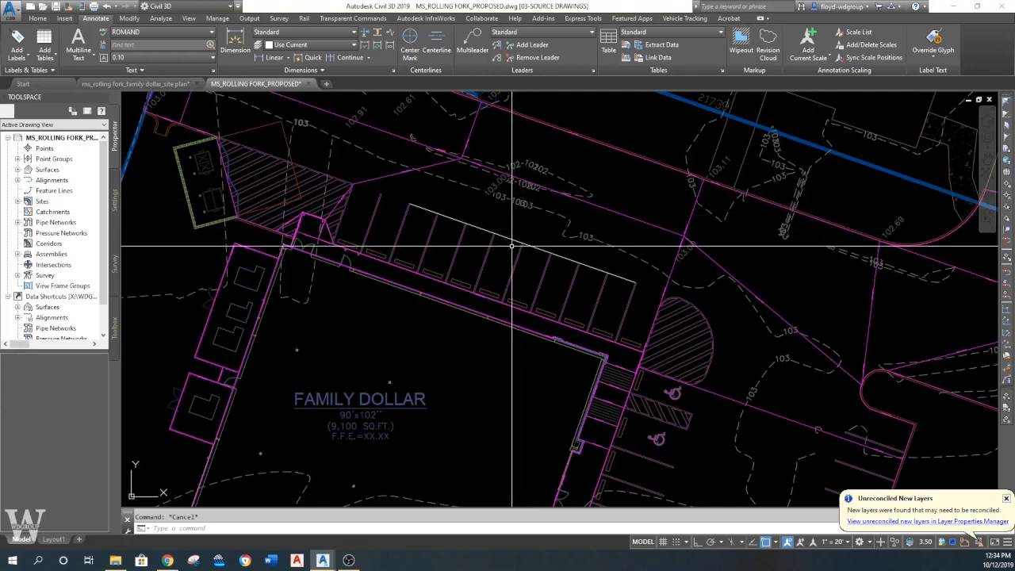
- Align the UCS to the line across the stall ends, selecting it near its western end
{"action": "type", "text": "ucs"}
{"action": "key", "text": "Return"}
{"action": "type", "text": "e"}
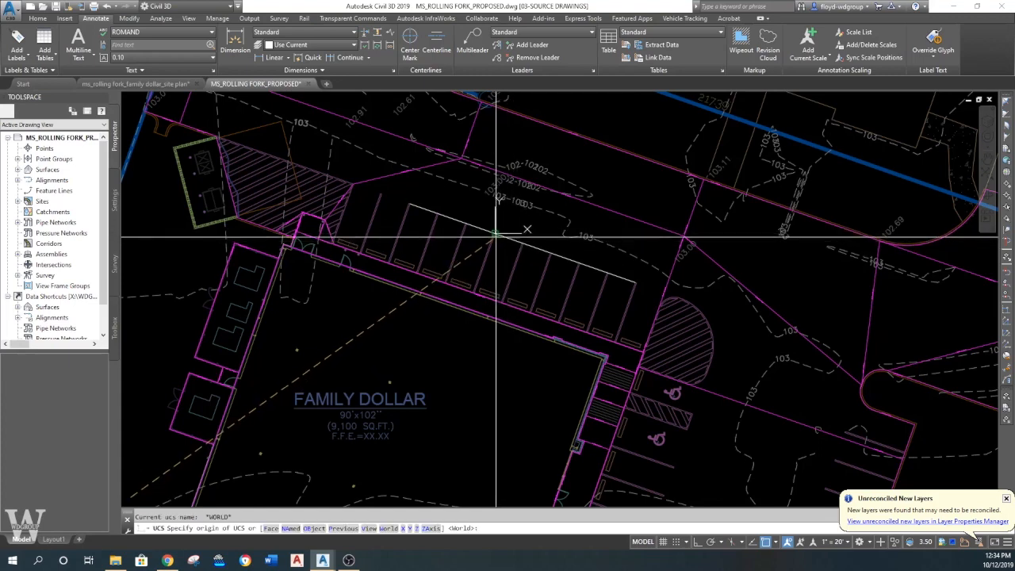
{"action": "key", "text": "Return"}
{"action": "left_click", "coordinate": [427, 209]}
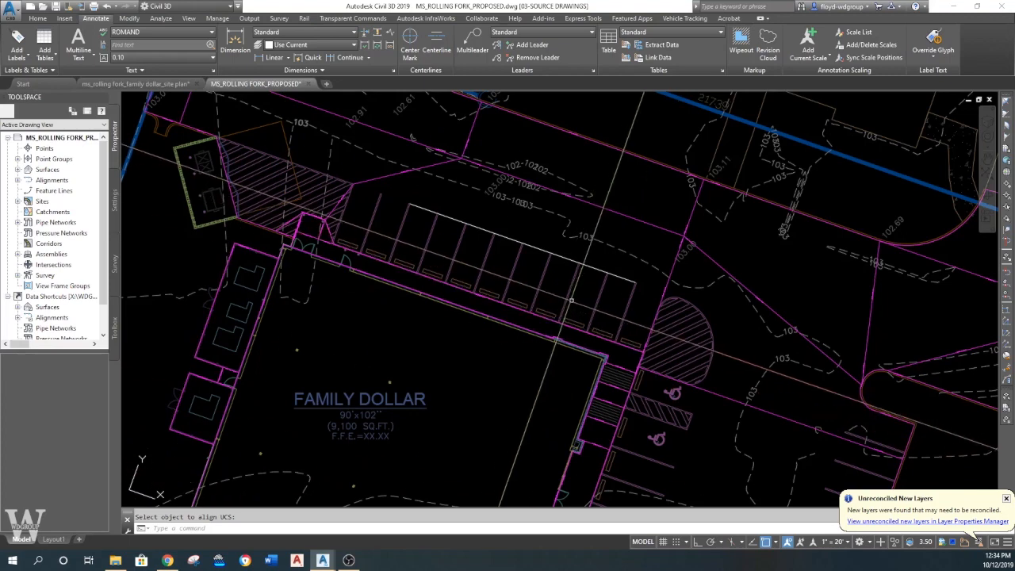
- Realign the UCS to the same line, selecting it near its eastern end
{"action": "type", "text": "ucs"}
{"action": "key", "text": "Return"}
{"action": "type", "text": "e"}
{"action": "key", "text": "Return"}
{"action": "left_click", "coordinate": [626, 279]}
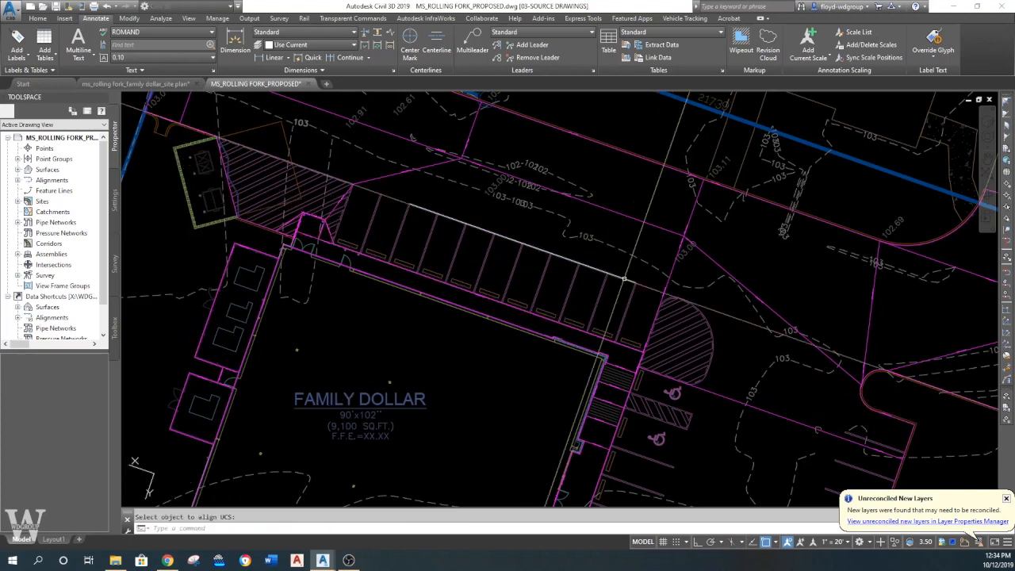
- Realign the UCS to the line from its western end, and erase the line across the stall ends
{"action": "left_click", "coordinate": [418, 209]}
{"action": "left_click", "coordinate": [422, 208]}
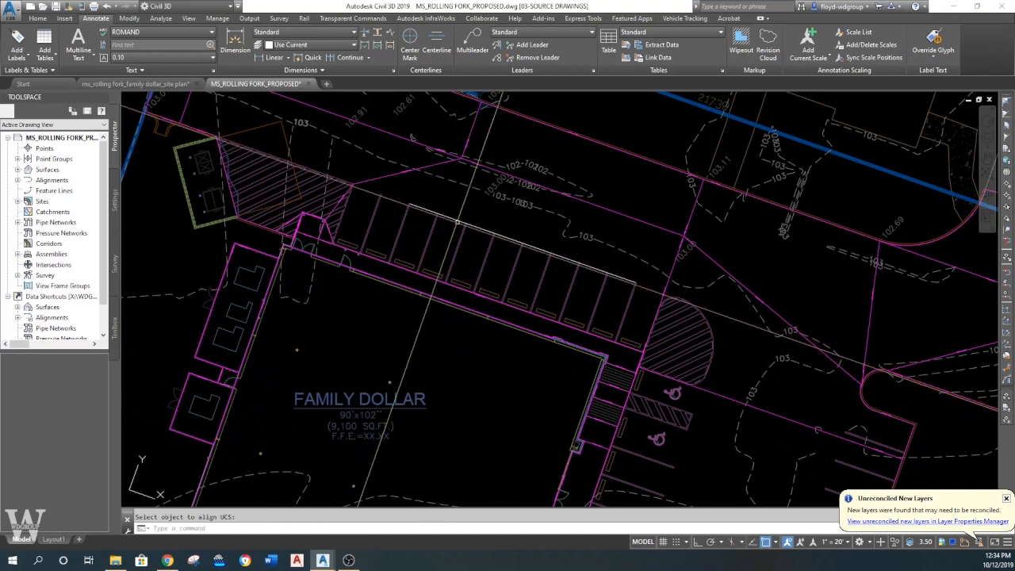
{"action": "key", "text": "Return"}
- Insert the inlet block at the junction of the feature lines north of the parking stalls
{"action": "mouse_move", "coordinate": [442, 208]}
{"action": "middle_mouse_down"}
{"action": "mouse_move", "coordinate": [447, 297]}
{"action": "mouse_move", "coordinate": [498, 283]}
{"action": "mouse_move", "coordinate": [520, 290]}
{"action": "mouse_move", "coordinate": [450, 266]}
{"action": "mouse_move", "coordinate": [467, 288]}
{"action": "middle_mouse_up"}
{"action": "key", "text": "Return"}
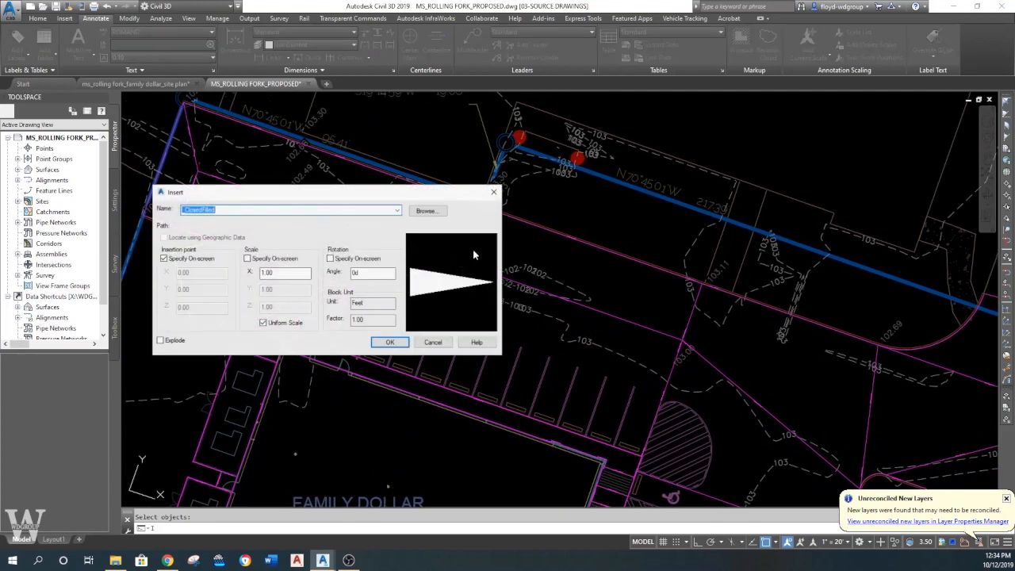
{"action": "left_click", "coordinate": [390, 342]}
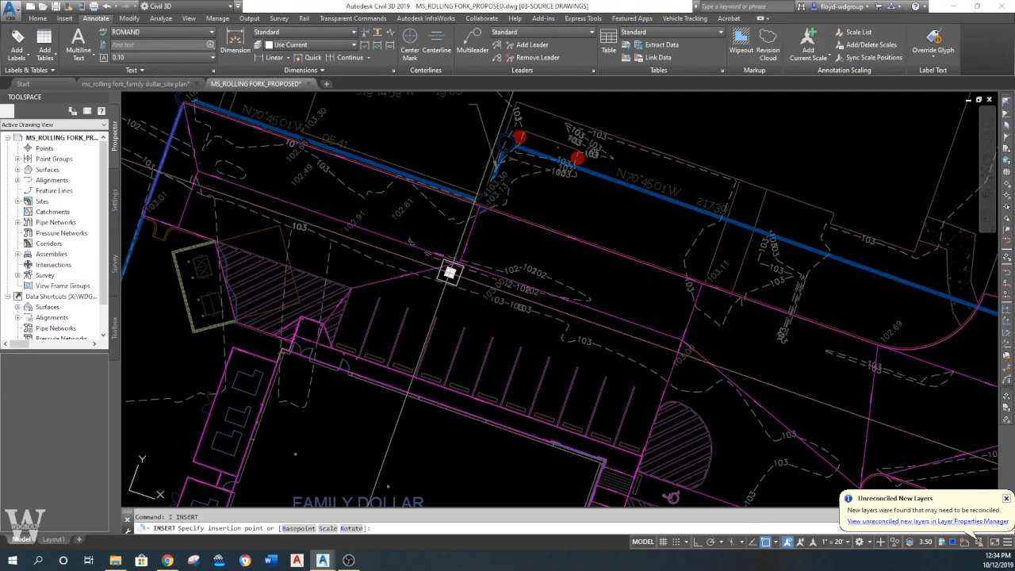
{"action": "scroll", "coordinate": [516, 272], "scroll_direction": "up", "scroll_amount": 3}
{"action": "scroll", "coordinate": [468, 244], "scroll_direction": "down", "scroll_amount": 2}
{"action": "key", "text": "Escape"}
{"action": "scroll", "coordinate": [468, 240], "scroll_direction": "down", "scroll_amount": 3}
{"action": "mouse_move", "coordinate": [480, 267]}
{"action": "middle_mouse_down"}
{"action": "mouse_move", "coordinate": [497, 266]}
{"action": "mouse_move", "coordinate": [488, 272]}
{"action": "middle_mouse_up"}
{"action": "scroll", "coordinate": [480, 271], "scroll_direction": "up", "scroll_amount": 3}
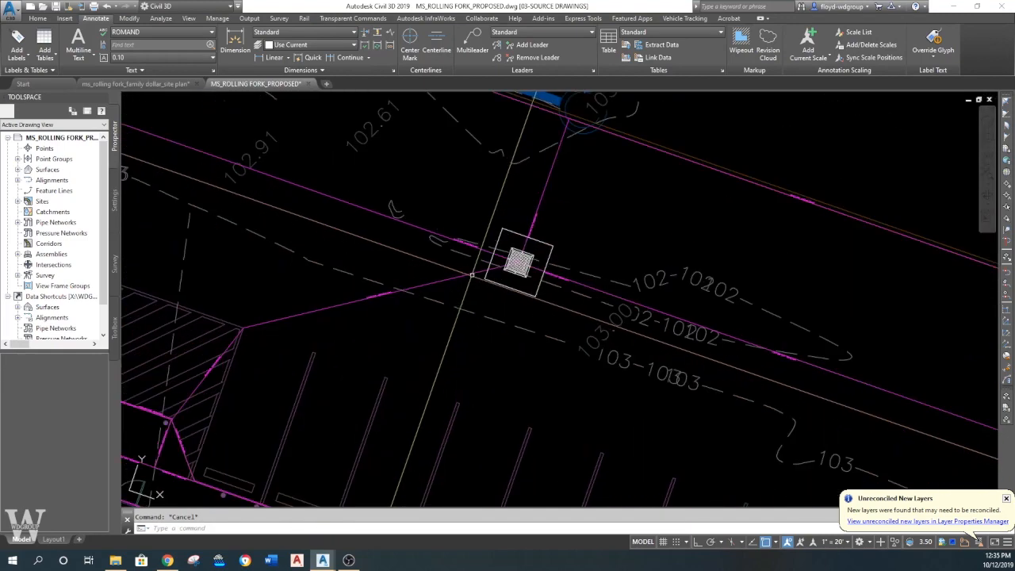
- Stretch the southwest feature line's end to the inlet box's southwest corner and the north line's end to the midpoint of its north side
{"action": "left_click", "coordinate": [513, 258]}
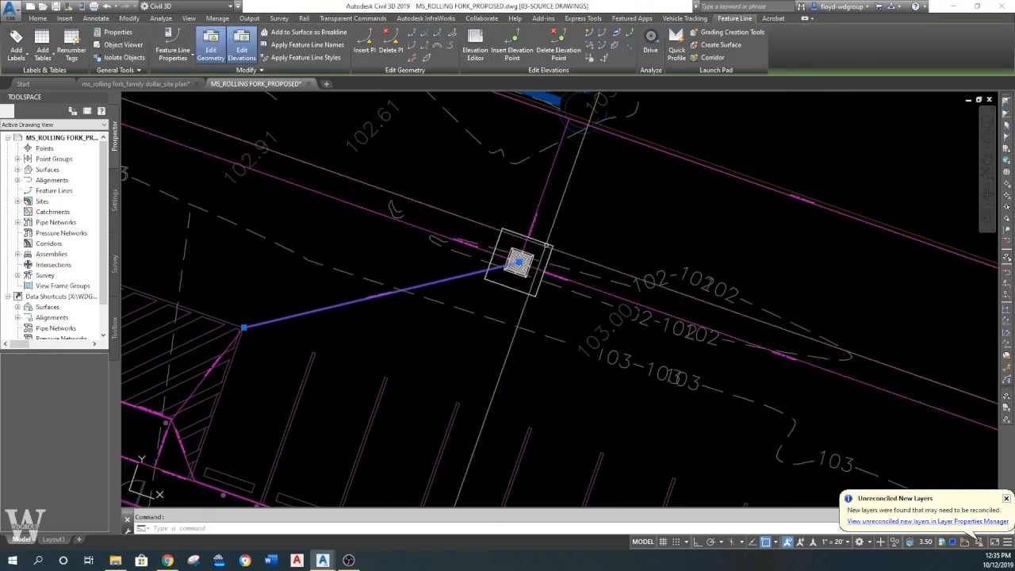
{"action": "left_click", "coordinate": [519, 260]}
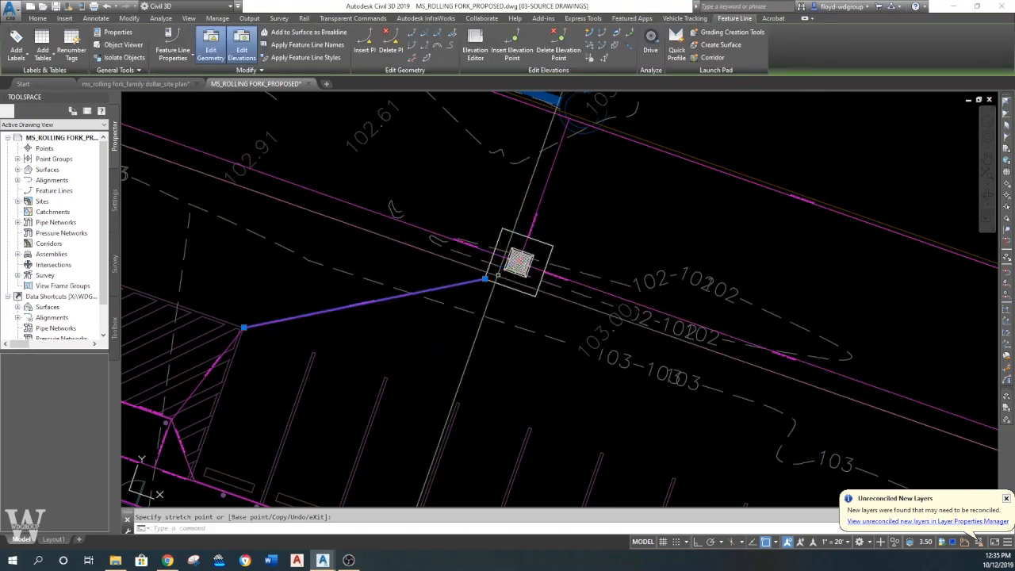
{"action": "left_click", "coordinate": [519, 261]}
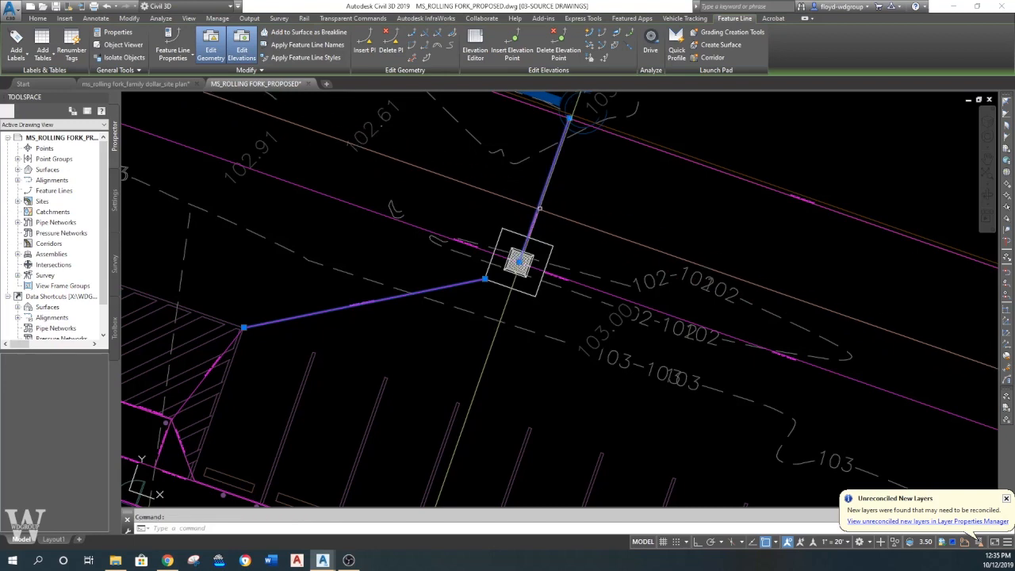
{"action": "type", "text": "app of"}
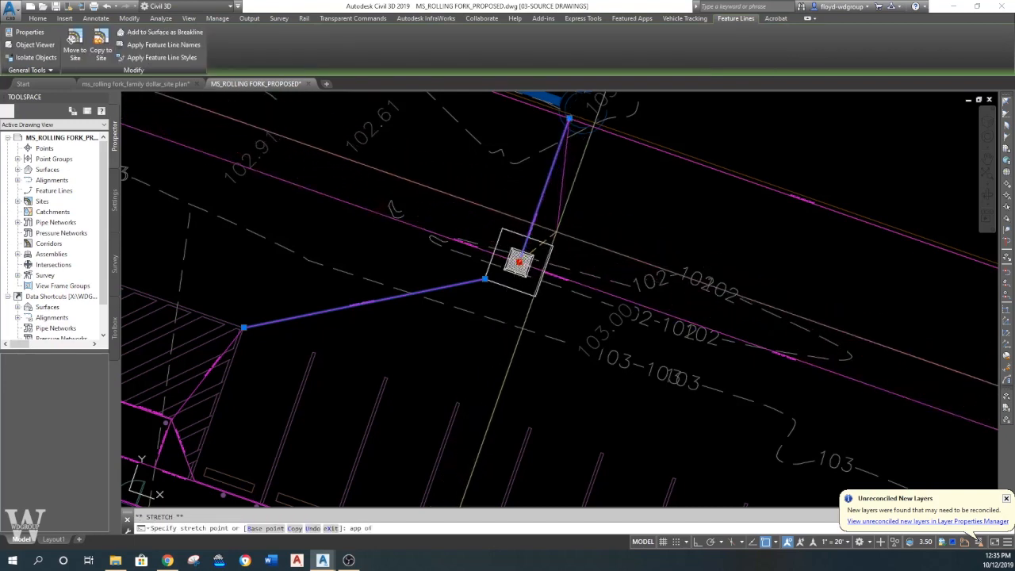
{"action": "key", "text": "Return"}
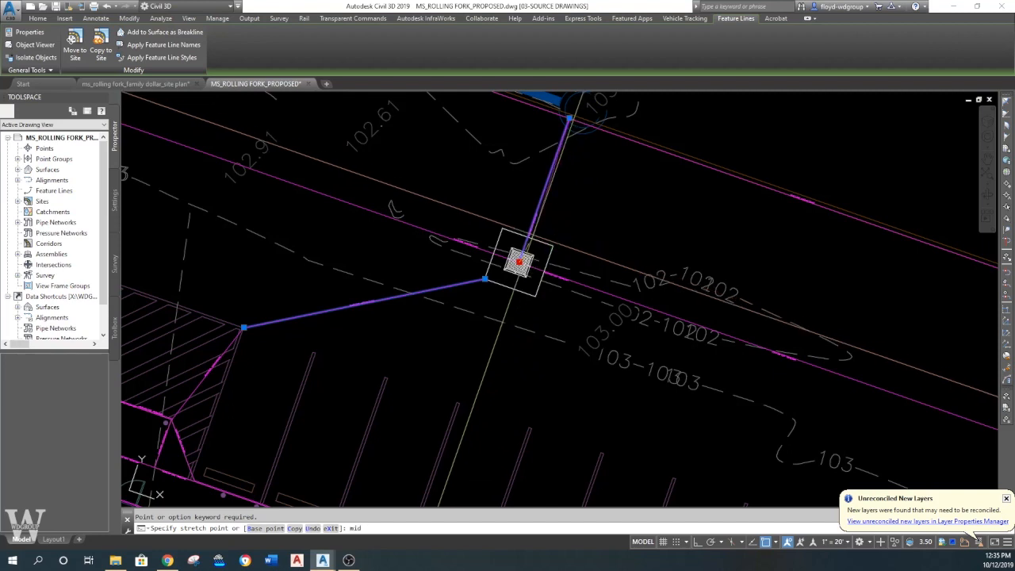
{"action": "left_click", "coordinate": [539, 233]}
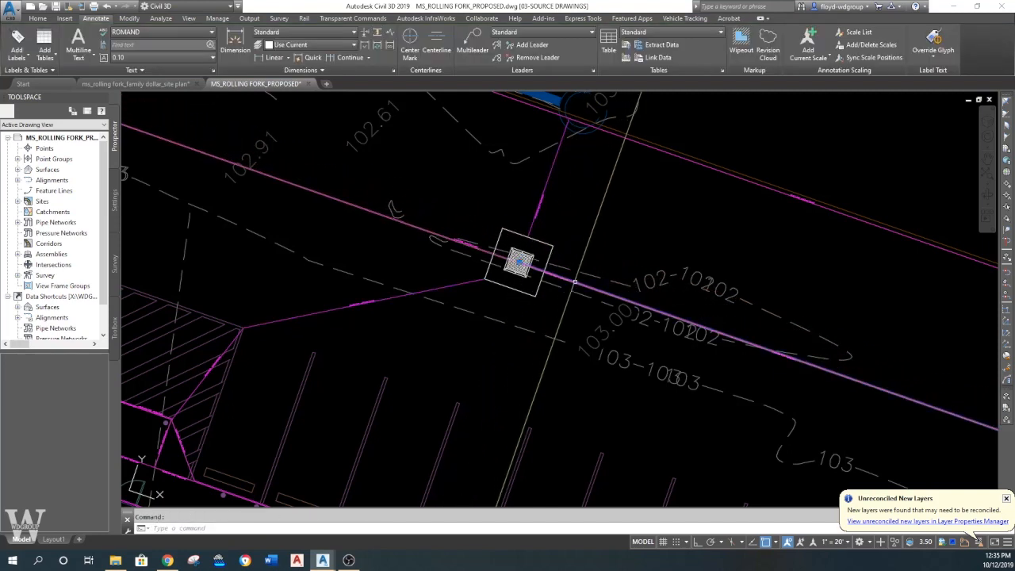
- Stretch the east and west feature lines' inner ends to the midpoints of the inlet box's east and west sides
{"action": "left_click", "coordinate": [519, 261]}
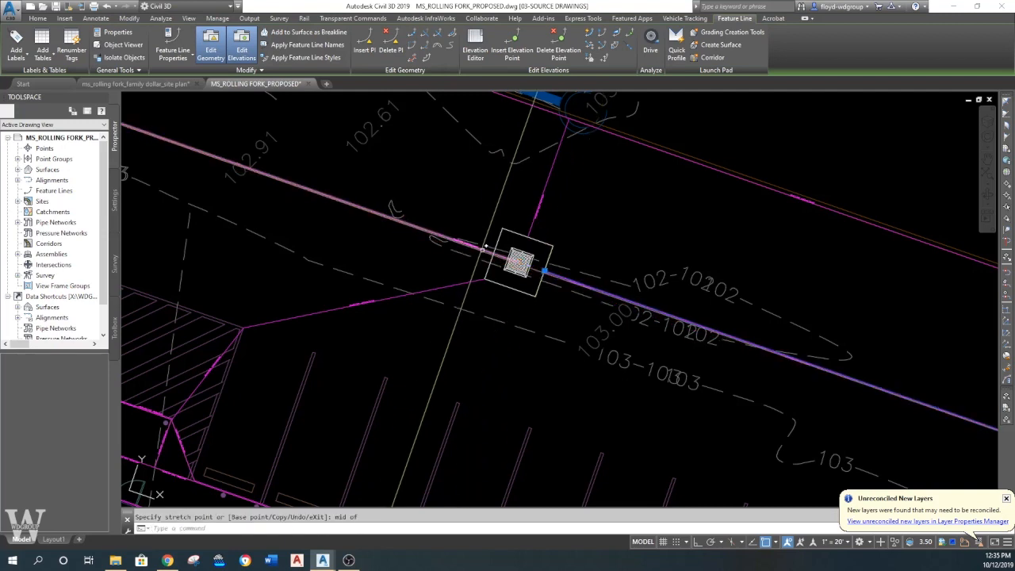
{"action": "left_click", "coordinate": [519, 262]}
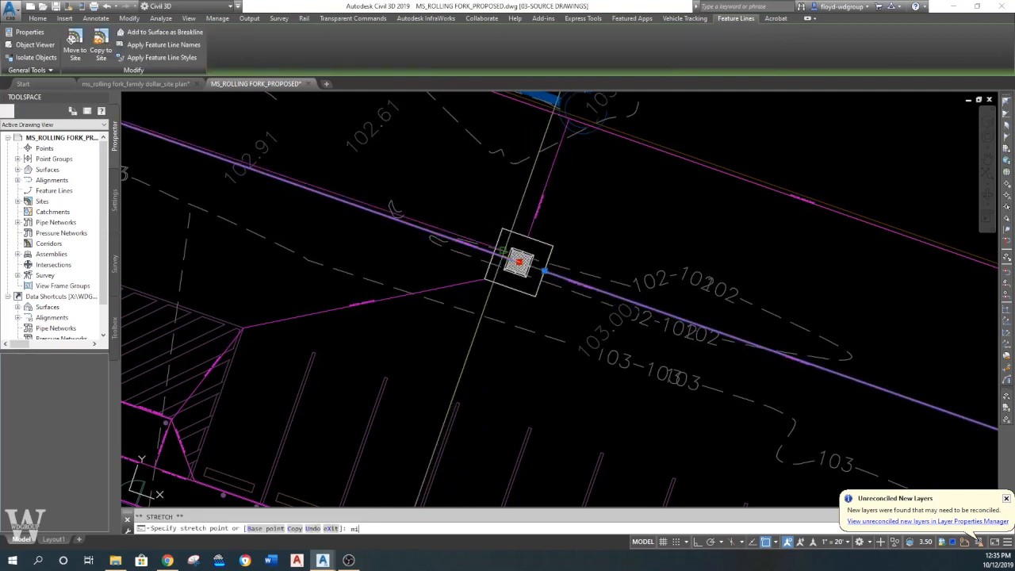
{"action": "key", "text": "Escape"}
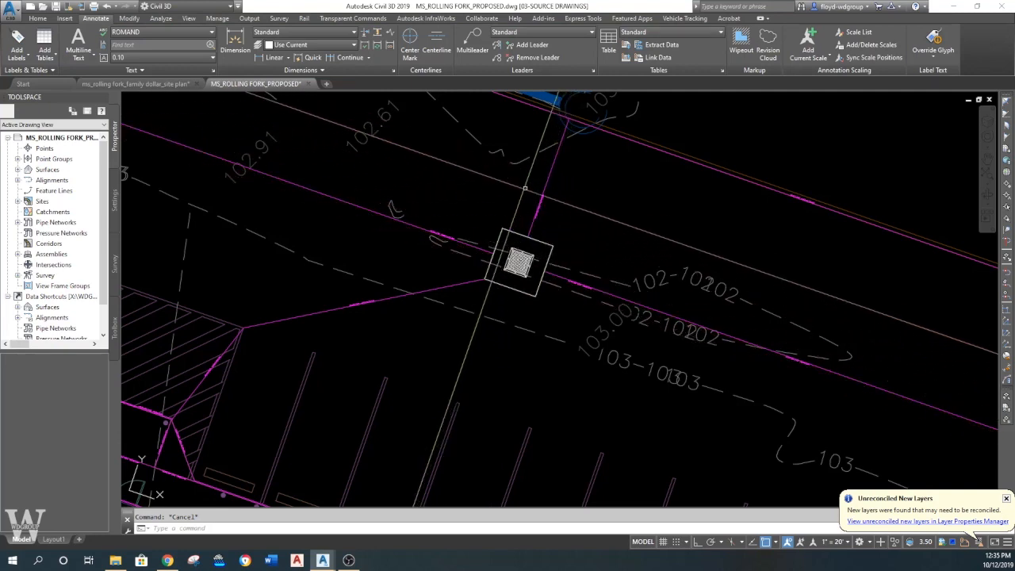
- Set the grade of the southwest feature line to -0.75 from the hatched area's corner to the inlet box
{"action": "middle_click_drag", "start_coordinate": [508, 280], "coordinate": [505, 262]}
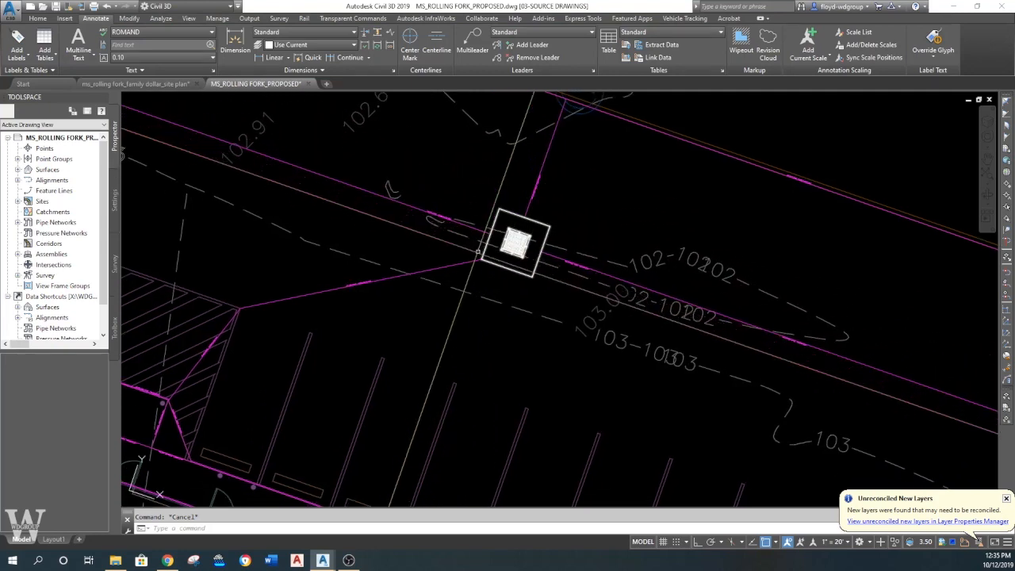
{"action": "scroll", "coordinate": [478, 252], "scroll_direction": "up", "scroll_amount": 4}
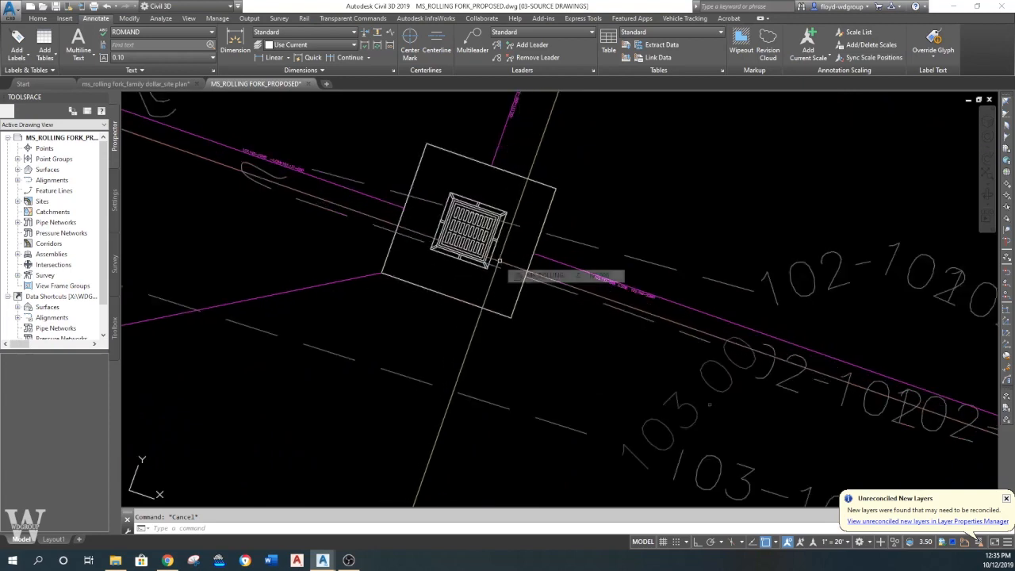
{"action": "scroll", "coordinate": [527, 271], "scroll_direction": "up", "scroll_amount": 3}
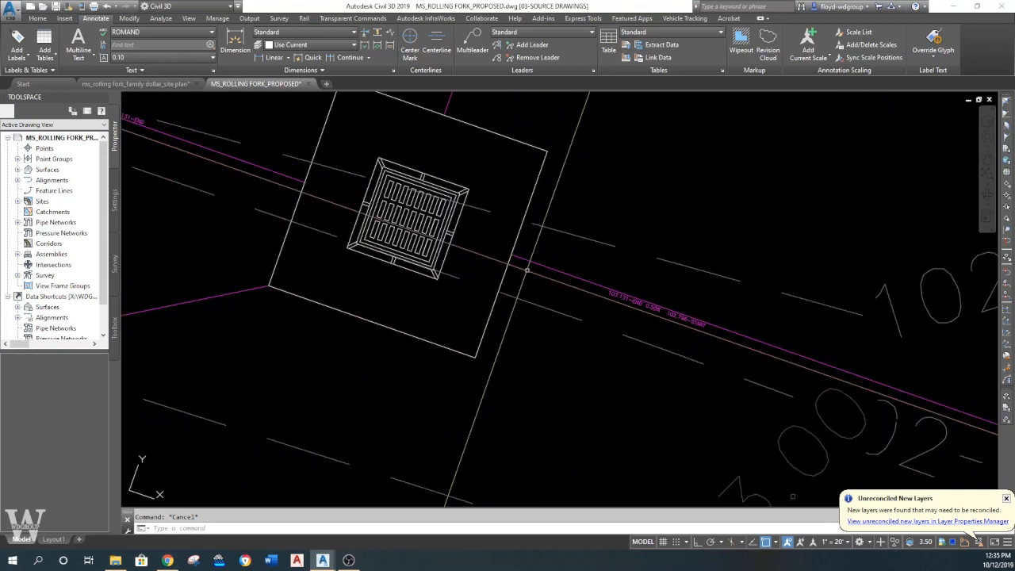
{"action": "scroll", "coordinate": [525, 271], "scroll_direction": "down", "scroll_amount": 4}
{"action": "mouse_move", "coordinate": [423, 297]}
{"action": "middle_mouse_down"}
{"action": "mouse_move", "coordinate": [685, 247]}
{"action": "mouse_move", "coordinate": [534, 371]}
{"action": "middle_mouse_up"}
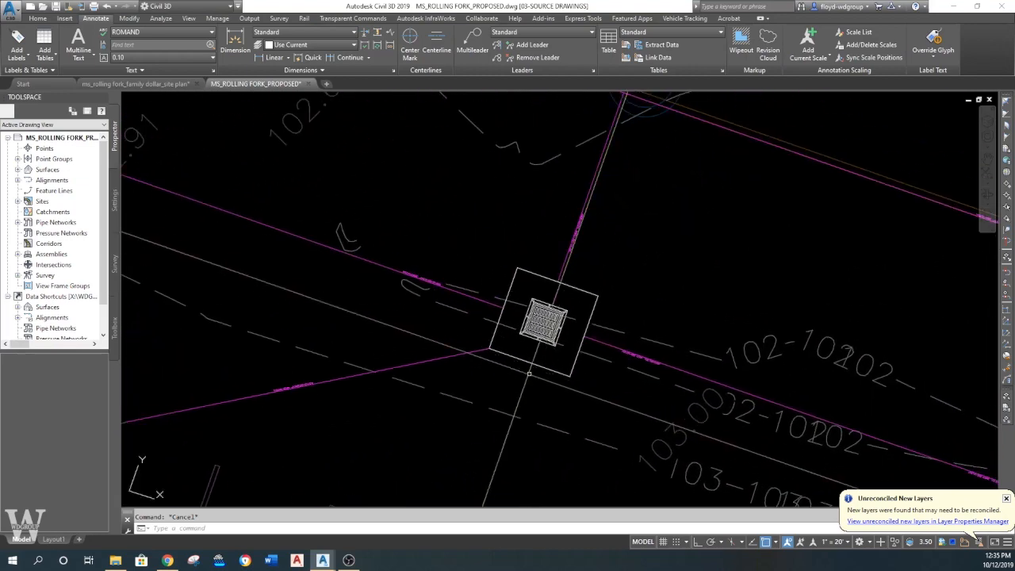
{"action": "middle_click_drag", "start_coordinate": [339, 412], "coordinate": [590, 325]}
{"action": "scroll", "coordinate": [520, 309], "scroll_direction": "up", "scroll_amount": 5}
{"action": "left_click", "coordinate": [572, 299]}
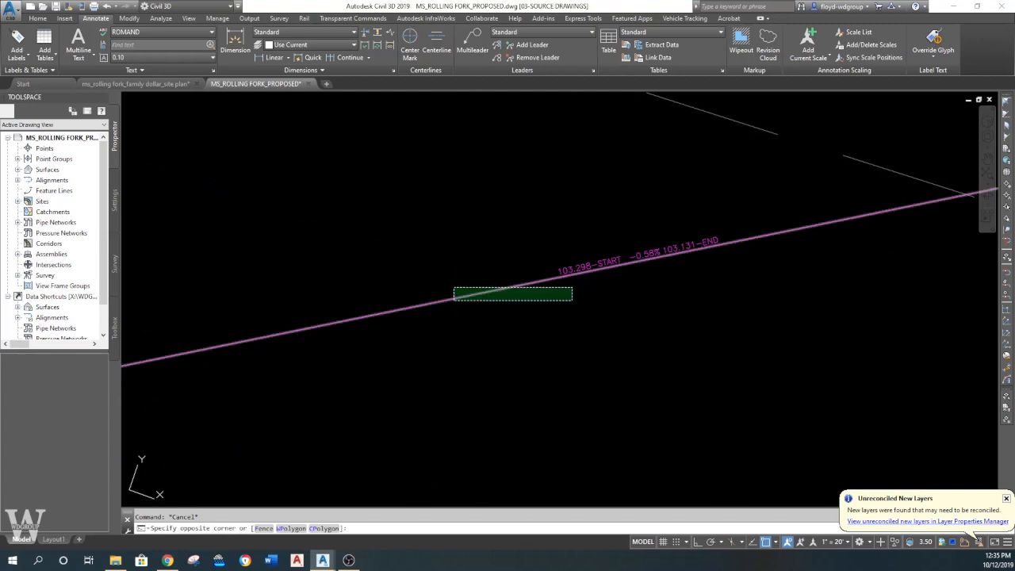
{"action": "left_click", "coordinate": [452, 286]}
{"action": "scroll", "coordinate": [468, 297], "scroll_direction": "down", "scroll_amount": 5}
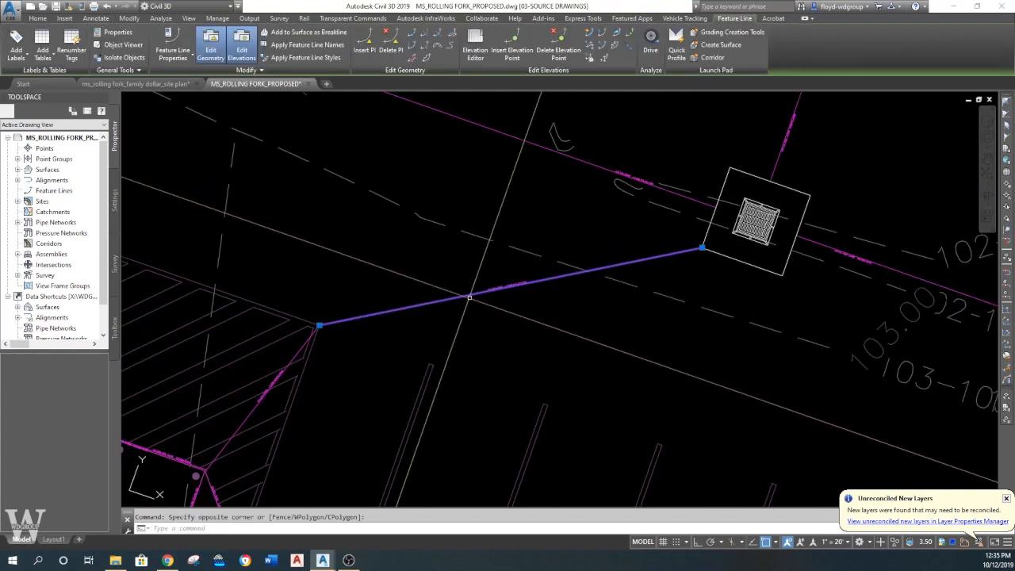
{"action": "left_click", "coordinate": [616, 34]}
{"action": "left_click", "coordinate": [320, 325]}
{"action": "key", "text": "Return"}
{"action": "left_click", "coordinate": [701, 249]}
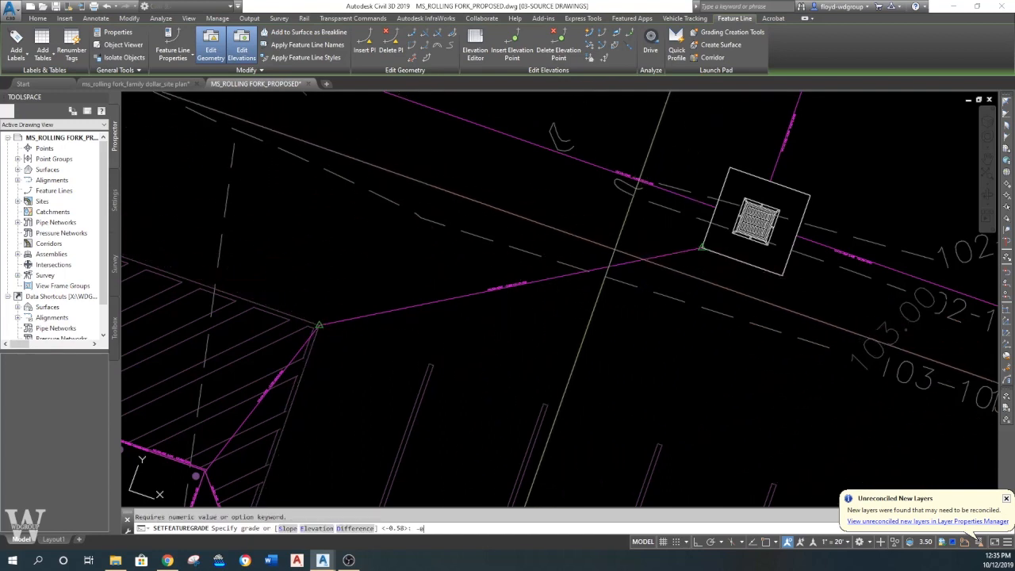
{"action": "key", "text": "Return"}
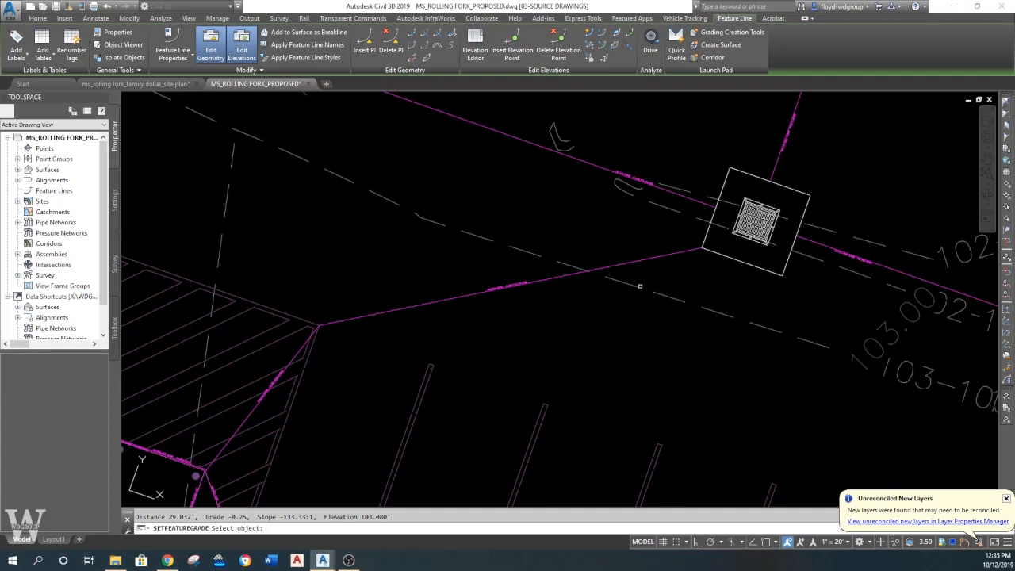
{"action": "scroll", "coordinate": [520, 295], "scroll_direction": "up", "scroll_amount": 5}
{"action": "key", "text": "Escape"}
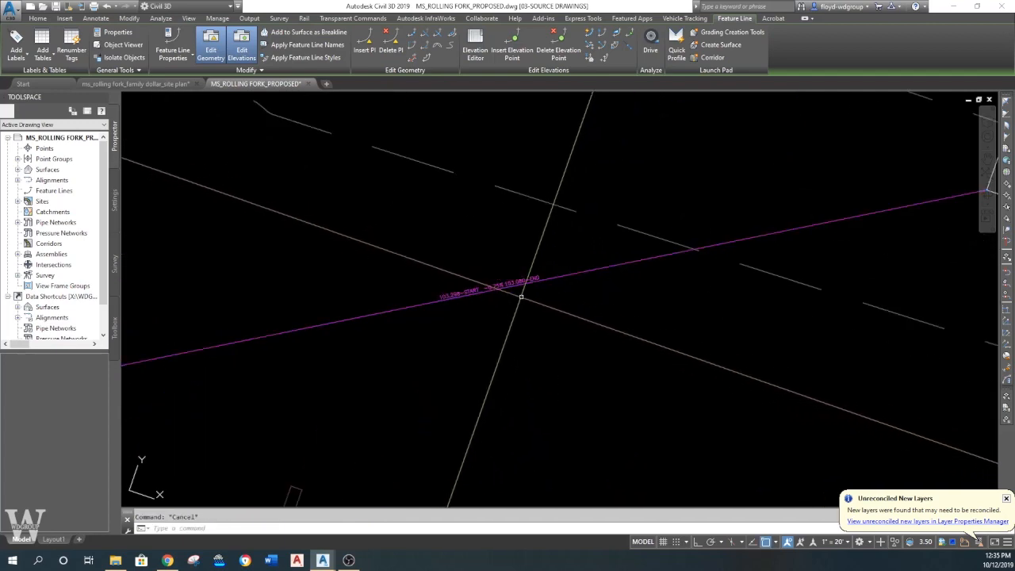
- Draw a closed feature line around the inlet box's four corners, starting at the southwest corner and entering a grade of 0
{"action": "scroll", "coordinate": [521, 297], "scroll_direction": "up", "scroll_amount": 4}
{"action": "scroll", "coordinate": [537, 289], "scroll_direction": "down", "scroll_amount": 8}
{"action": "middle_click_drag", "start_coordinate": [665, 268], "coordinate": [508, 321]}
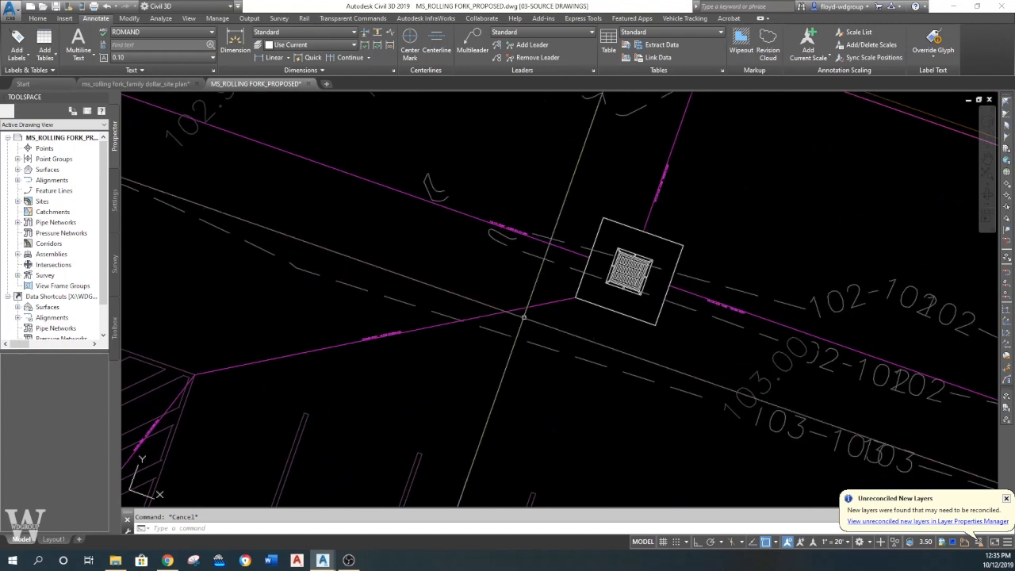
{"action": "left_click", "coordinate": [37, 19]}
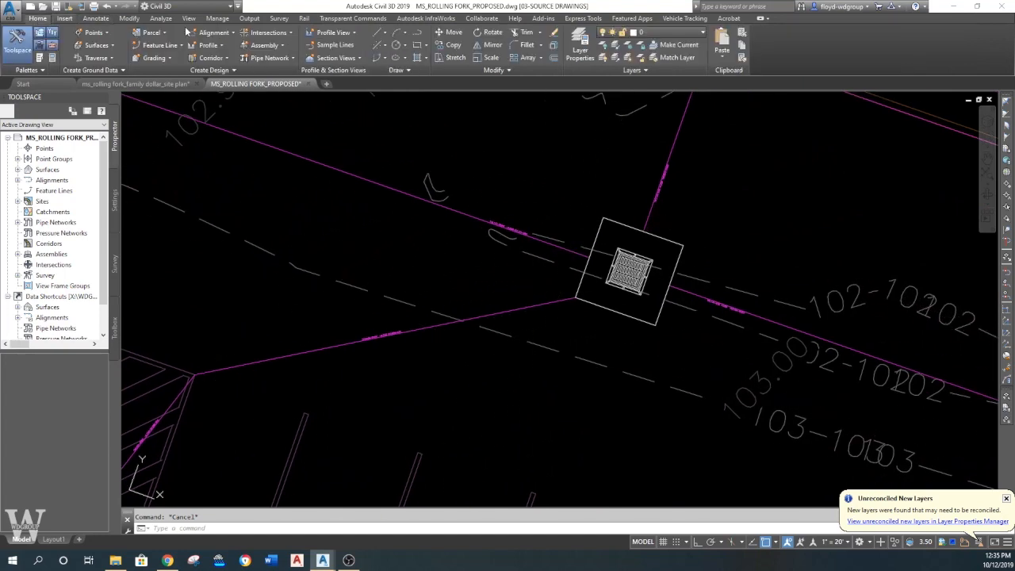
{"action": "left_click", "coordinate": [158, 45]}
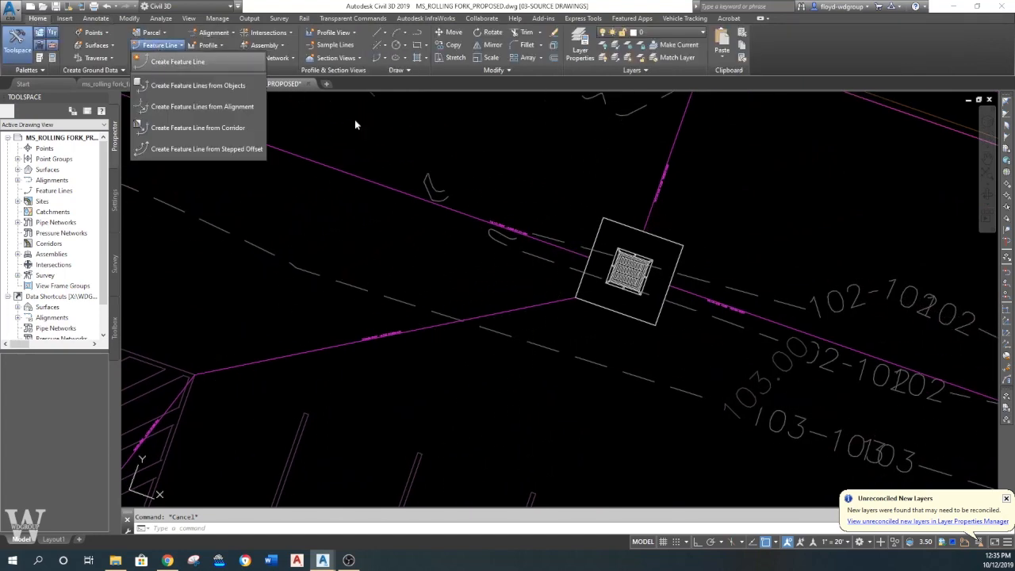
{"action": "left_click", "coordinate": [202, 64]}
{"action": "left_click", "coordinate": [403, 377]}
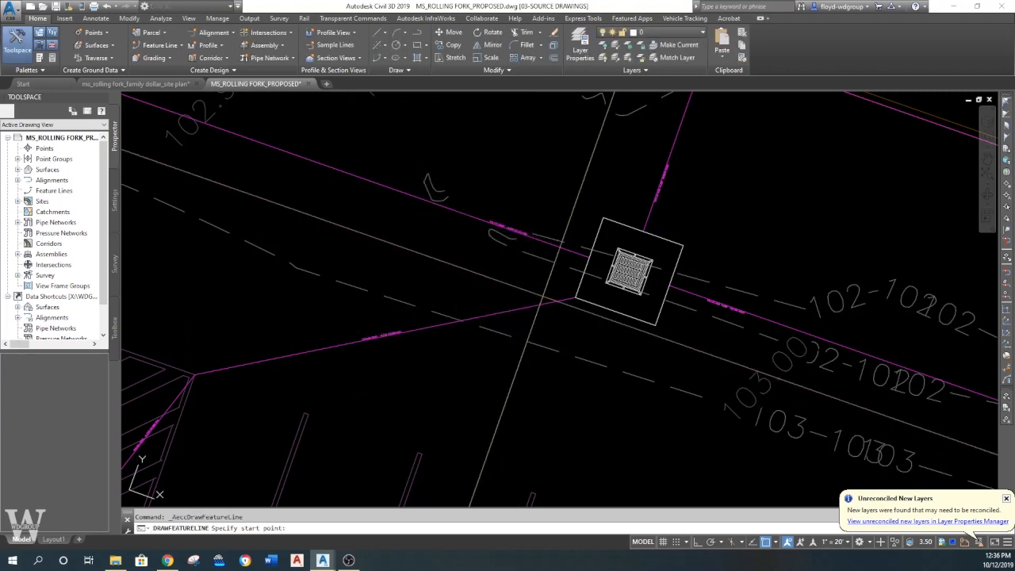
{"action": "key", "text": "Return"}
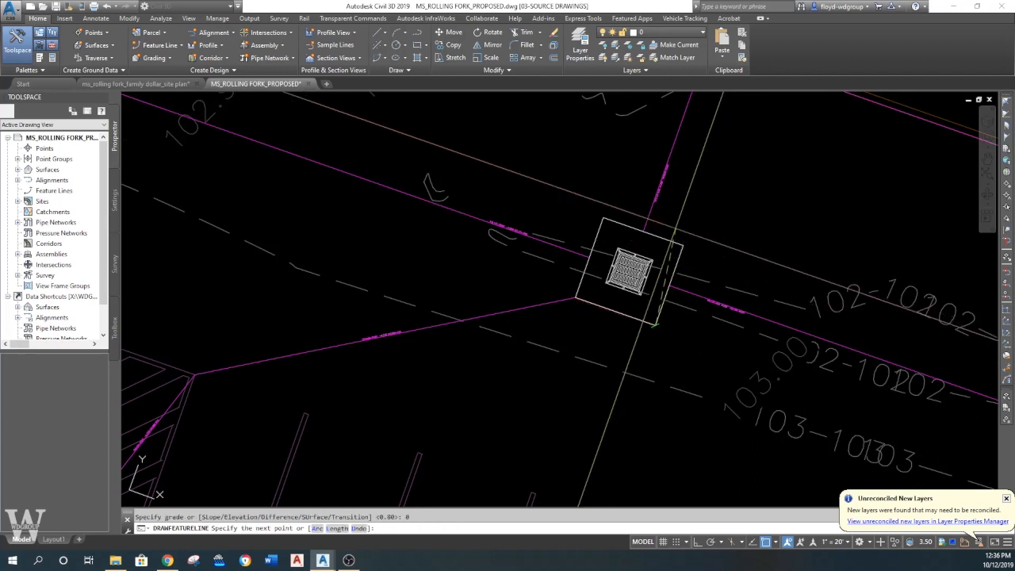
{"action": "left_click", "coordinate": [681, 246]}
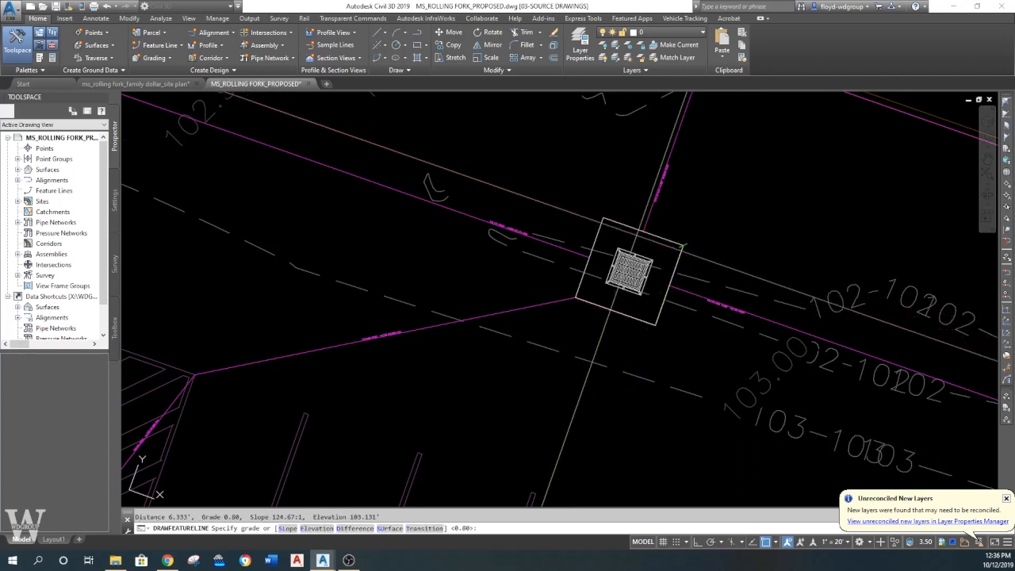
{"action": "type", "text": "0"}
{"action": "key", "text": "Return"}
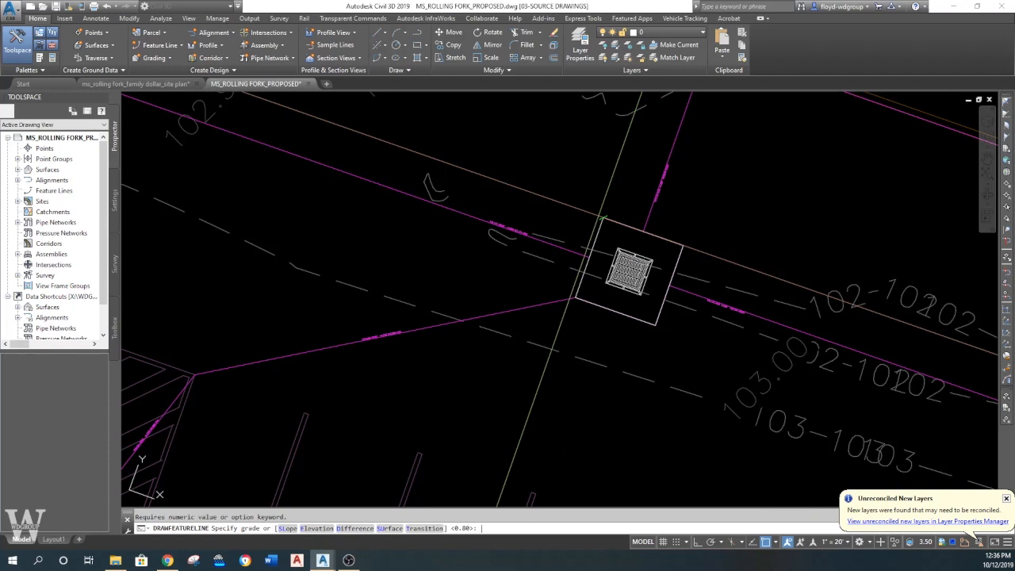
{"action": "key", "text": "Return"}
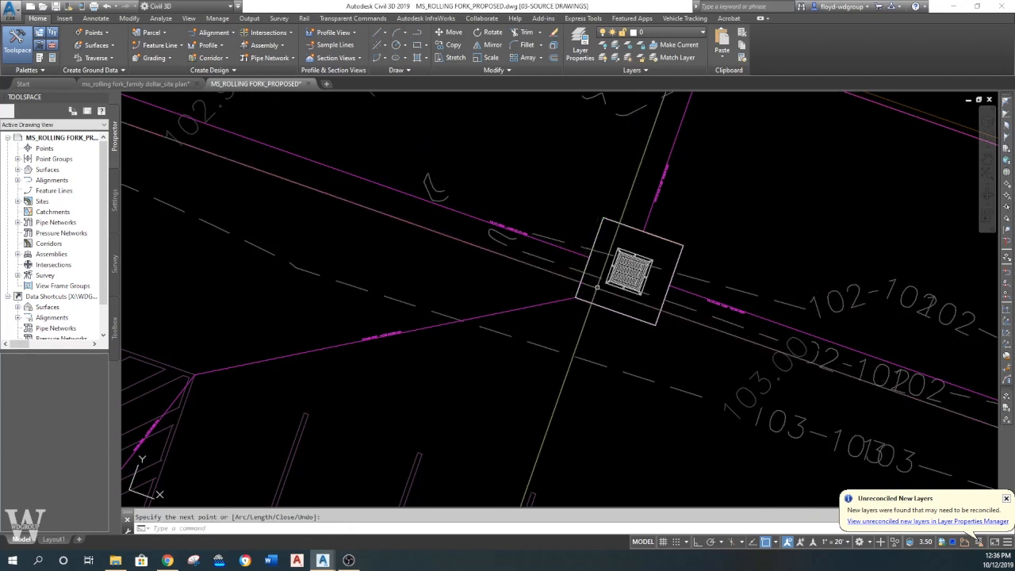
- Label each side of the inlet box with single-segment Line and Curve labels in the WDGROUP-LINE style, and regenerate the drawing
{"action": "left_click", "coordinate": [97, 18]}
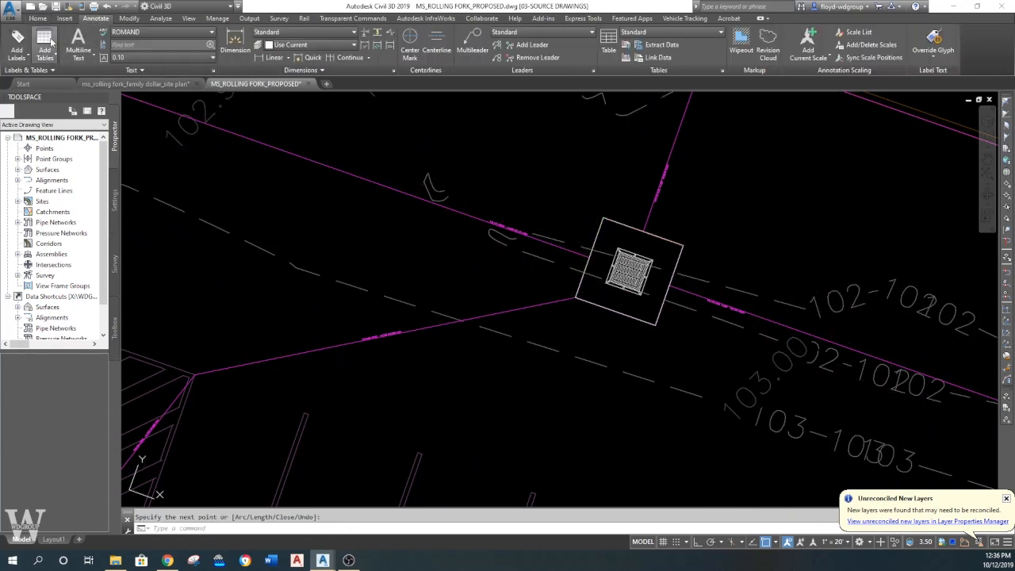
{"action": "left_click", "coordinate": [30, 49]}
{"action": "left_click_drag", "start_coordinate": [80, 92], "coordinate": [92, 86]}
{"action": "left_click", "coordinate": [74, 106]}
{"action": "left_click", "coordinate": [68, 126]}
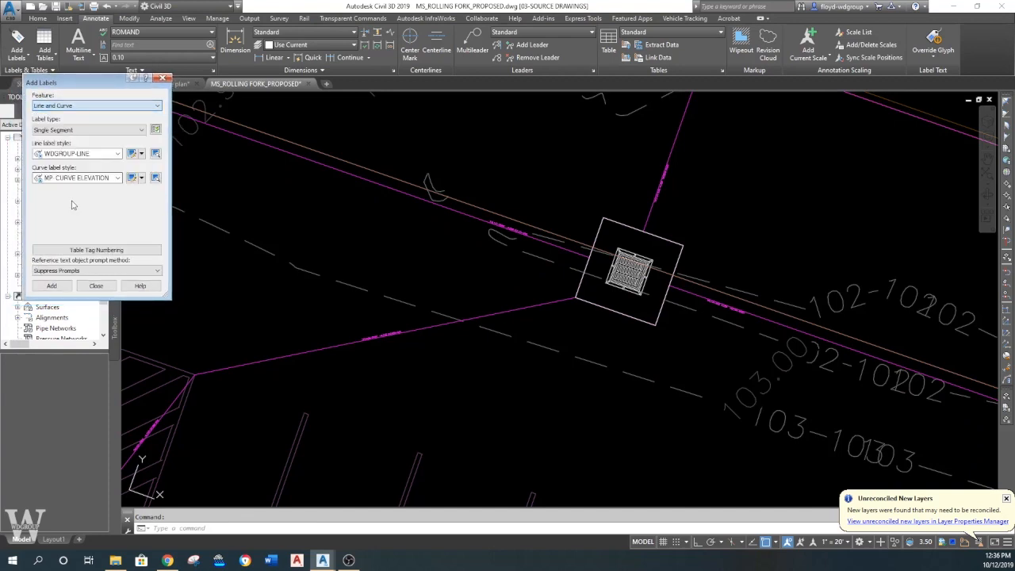
{"action": "left_click", "coordinate": [52, 286]}
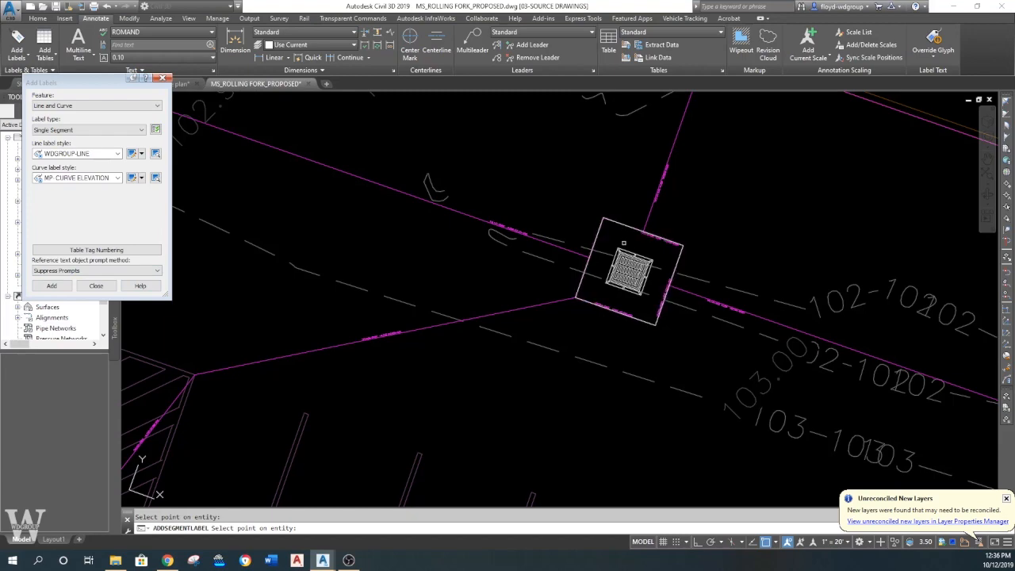
{"action": "scroll", "coordinate": [594, 243], "scroll_direction": "up", "scroll_amount": 5}
{"action": "mouse_move", "coordinate": [610, 254]}
{"action": "middle_mouse_down"}
{"action": "mouse_move", "coordinate": [602, 288]}
{"action": "mouse_move", "coordinate": [570, 247]}
{"action": "middle_mouse_up"}
{"action": "scroll", "coordinate": [498, 260], "scroll_direction": "down", "scroll_amount": 5}
{"action": "scroll", "coordinate": [428, 228], "scroll_direction": "up", "scroll_amount": 5}
{"action": "key", "text": "Escape"}
{"action": "type", "text": "re"}
{"action": "key", "text": "Return"}
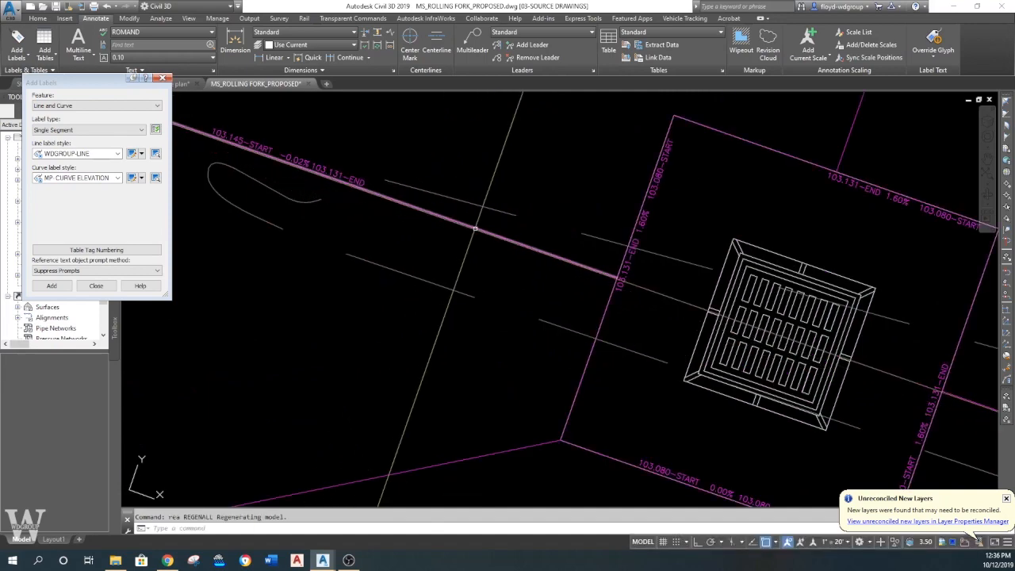
- Snap the west feature line's end again to the midpoint of the inlet box's west side, and regenerate all views
{"action": "left_click", "coordinate": [606, 272]}
{"action": "left_click", "coordinate": [621, 282]}
{"action": "left_click", "coordinate": [618, 276]}
{"action": "type", "text": "mid of"}
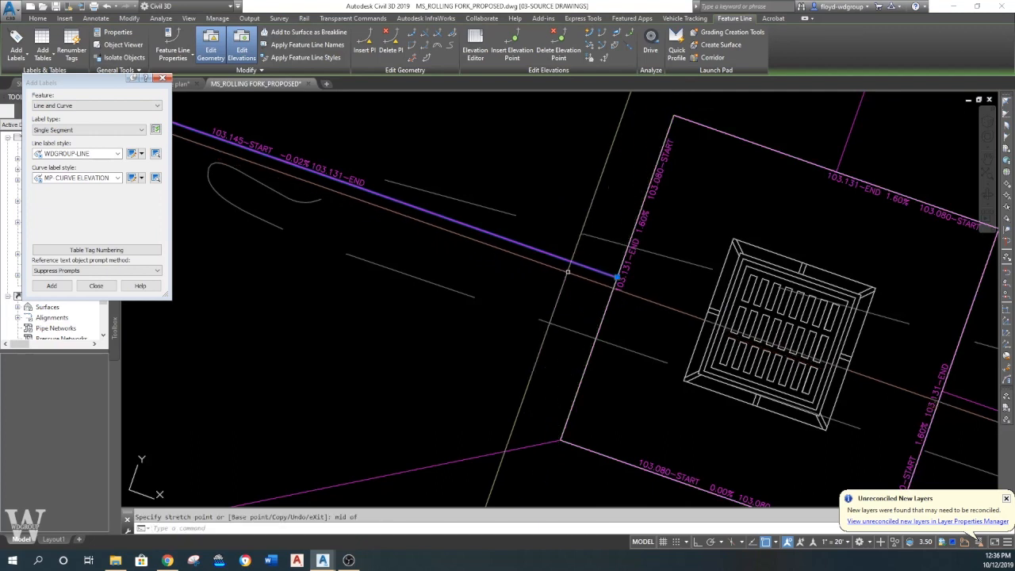
{"action": "key", "text": "Escape"}
{"action": "key", "text": "Escape"}
{"action": "type", "text": "rea"}
{"action": "key", "text": "Return"}
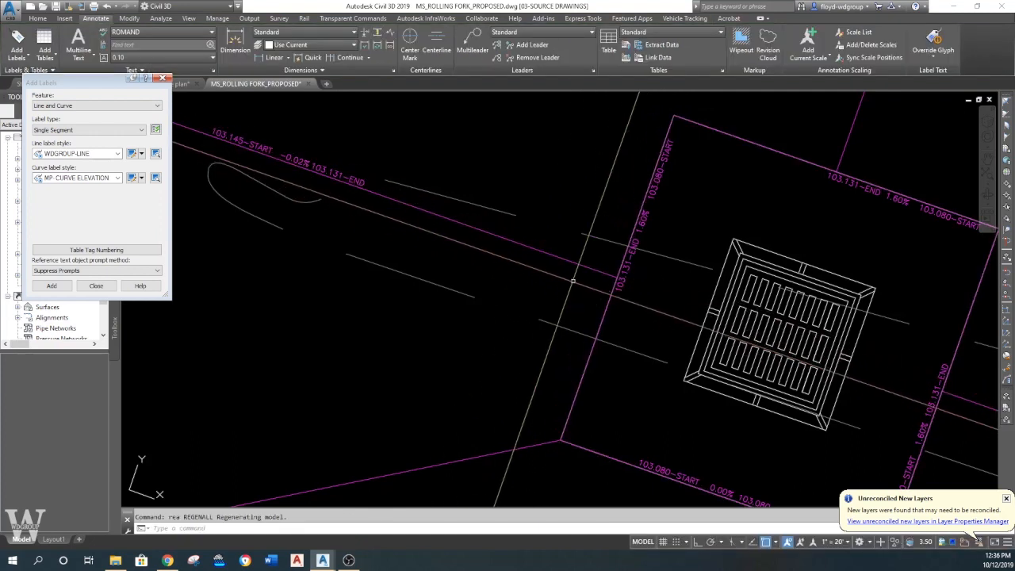
- Review the elevations and grades of the inlet box's feature line in the Elevation Editor
{"action": "mouse_move", "coordinate": [584, 286]}
{"action": "middle_mouse_down"}
{"action": "mouse_move", "coordinate": [596, 232]}
{"action": "mouse_move", "coordinate": [615, 245]}
{"action": "middle_mouse_up"}
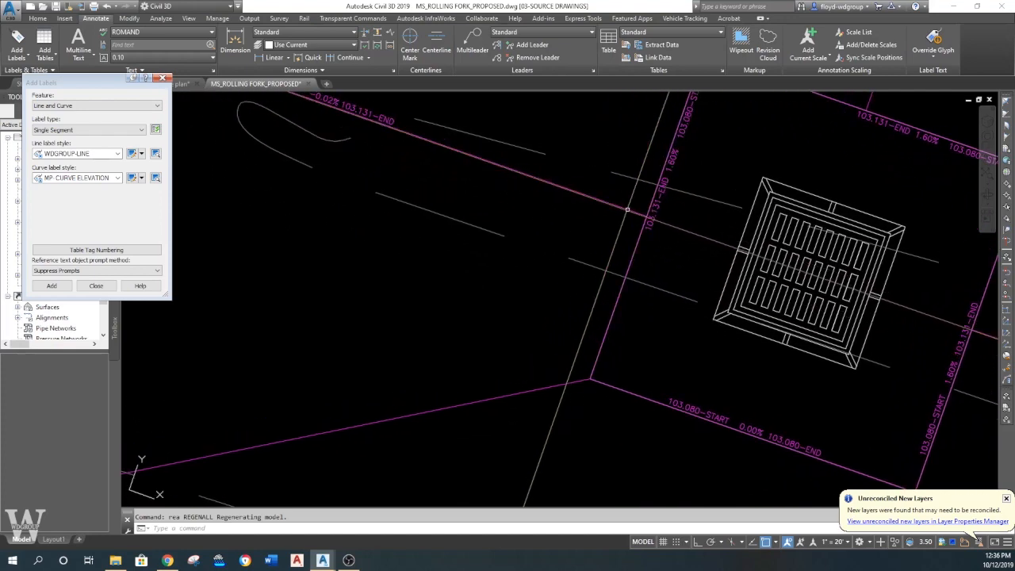
{"action": "middle_click_drag", "start_coordinate": [615, 235], "coordinate": [596, 260]}
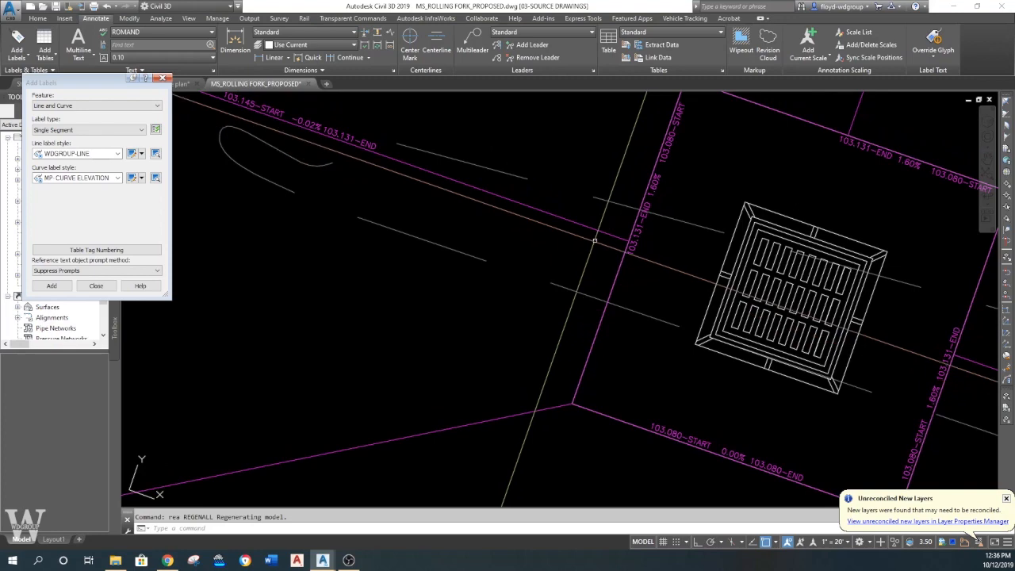
{"action": "left_click", "coordinate": [622, 267]}
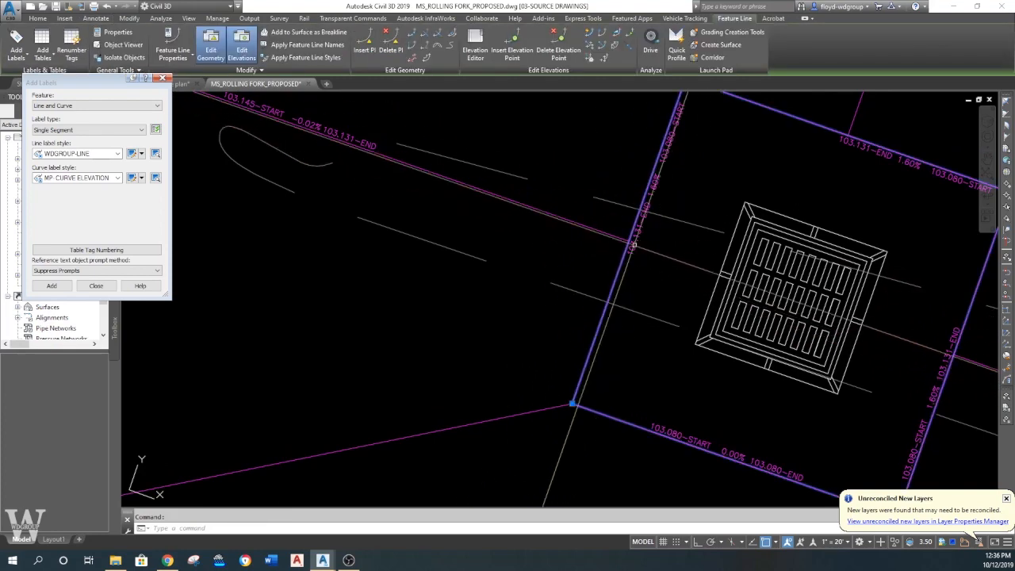
{"action": "left_click", "coordinate": [475, 44]}
{"action": "left_click_drag", "start_coordinate": [588, 168], "coordinate": [517, 188]}
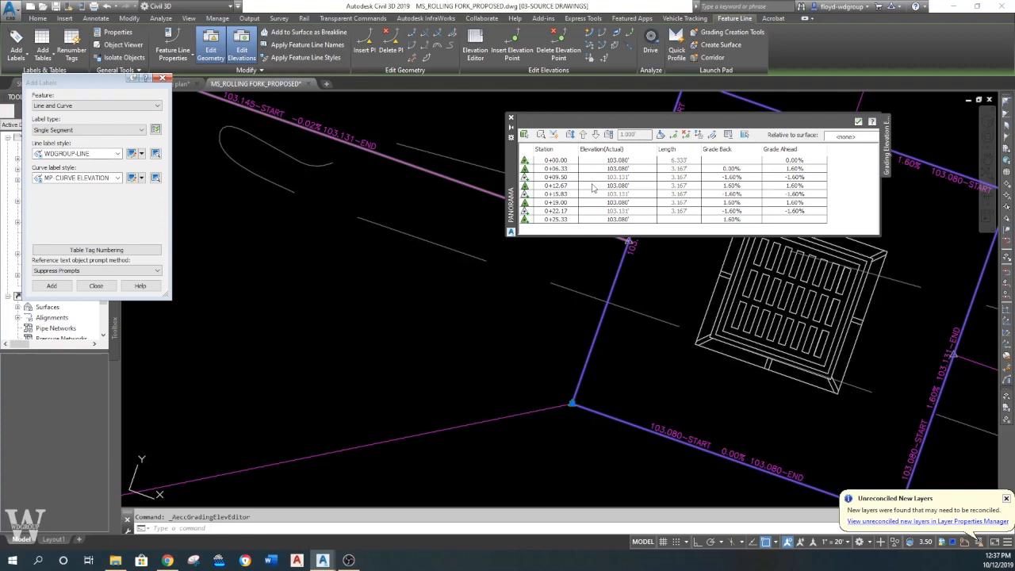
{"action": "left_click", "coordinate": [512, 118]}
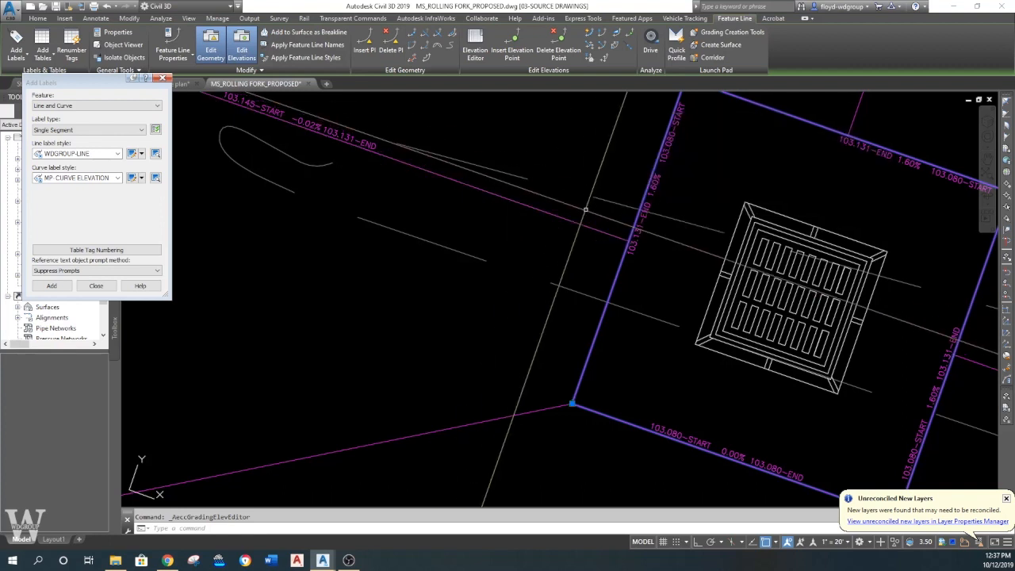
- Insert a PI with elevation 103.080 where the west feature line meets the inlet box's west side
{"action": "left_click", "coordinate": [365, 43]}
{"action": "left_click", "coordinate": [629, 239]}
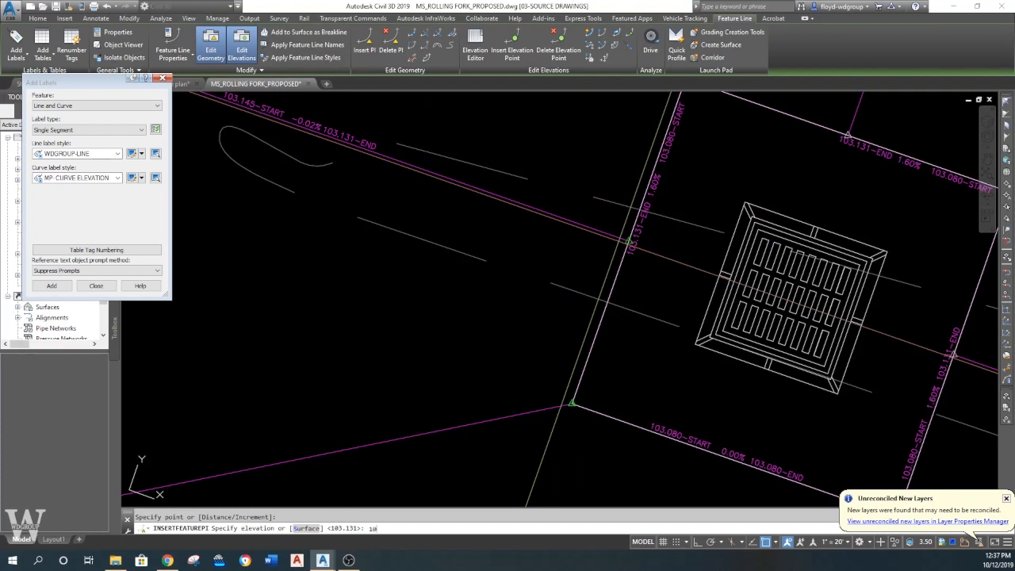
{"action": "key", "text": "Return"}
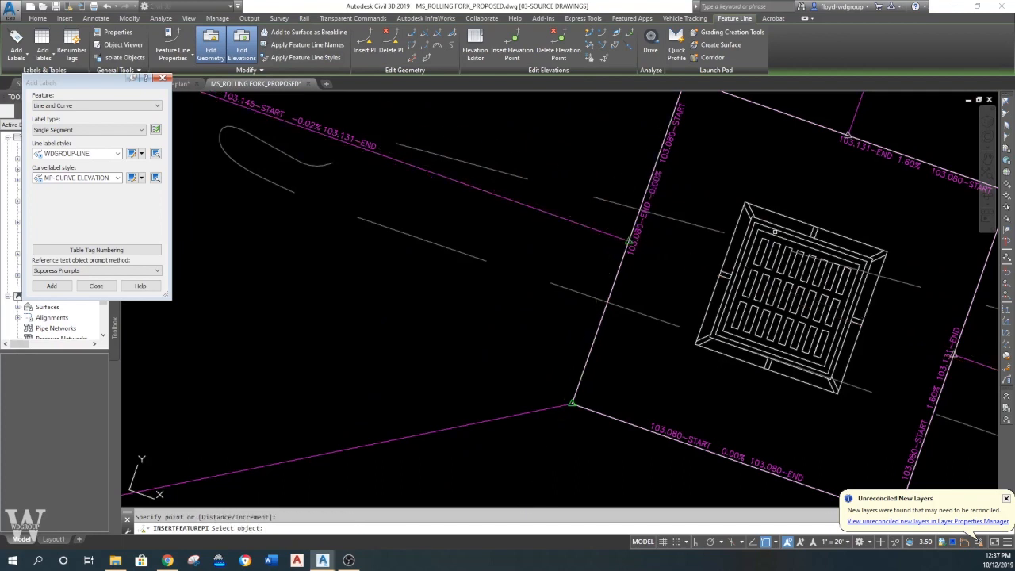
- Insert a PI where the north feature line meets the inlet box's north side
{"action": "middle_click_drag", "start_coordinate": [762, 232], "coordinate": [607, 309]}
{"action": "left_click", "coordinate": [680, 209]}
{"action": "left_click", "coordinate": [693, 211]}
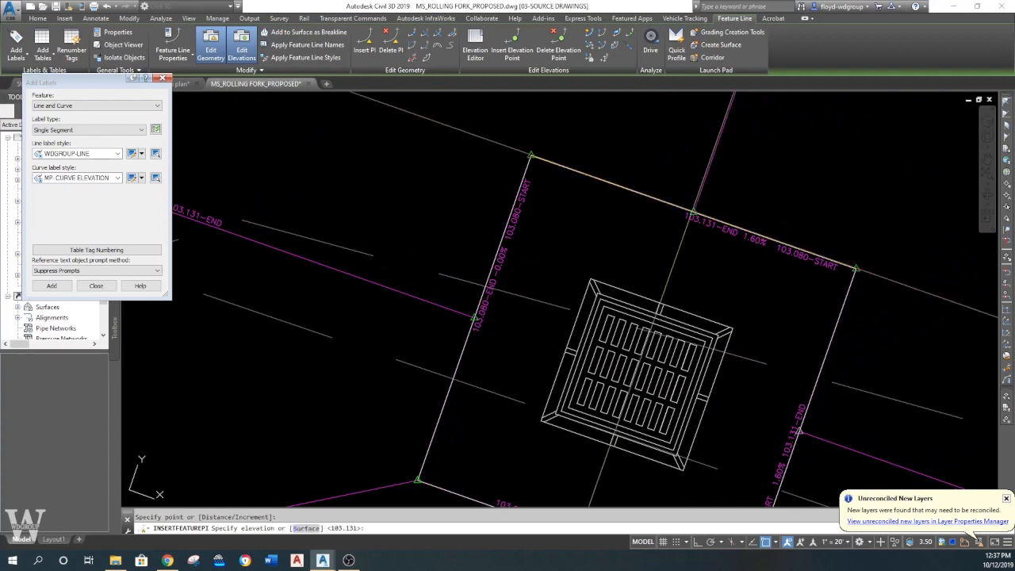
{"action": "key", "text": "Return"}
- Insert a PI with elevation 103.080 where the east feature line meets the inlet box's east side, and regenerate all views
{"action": "middle_click_drag", "start_coordinate": [822, 376], "coordinate": [637, 138]}
{"action": "left_click", "coordinate": [621, 147]}
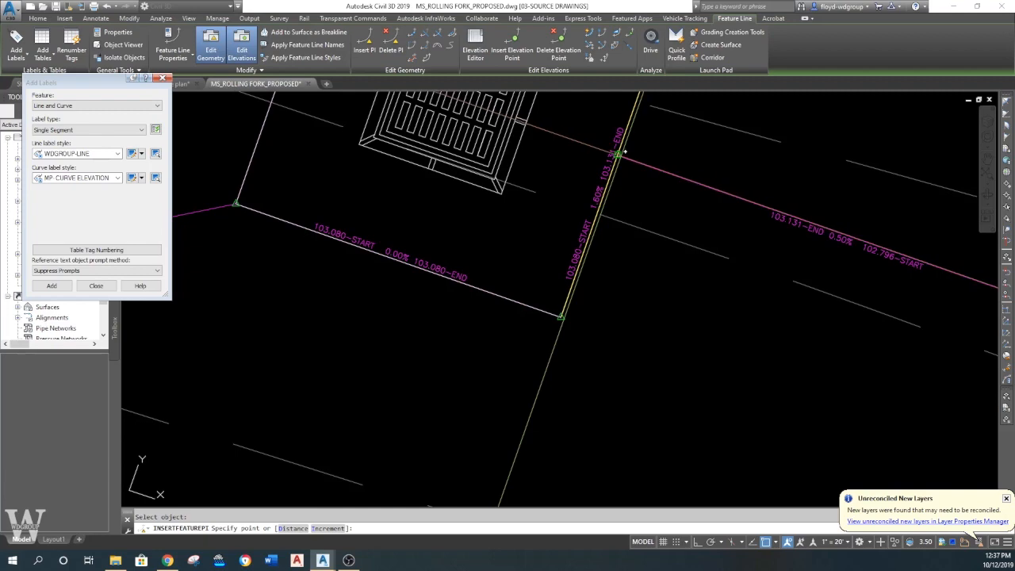
{"action": "type", "text": "103.080"}
{"action": "key", "text": "Return"}
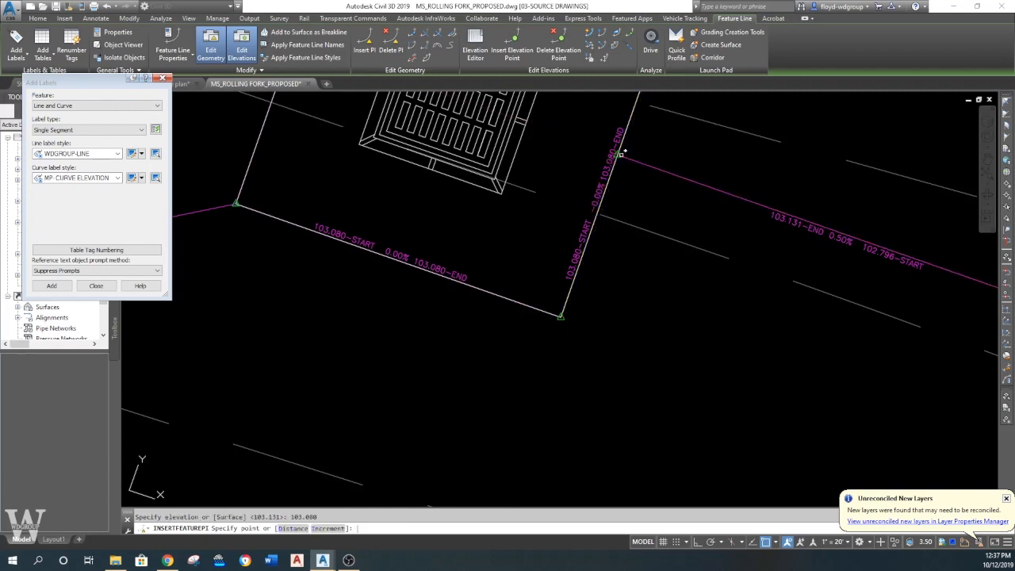
{"action": "key", "text": "Escape"}
{"action": "type", "text": "rea"}
{"action": "key", "text": "Return"}
- Examine the grade labels around the inlet box and the feature lines west of it near the hatched area
{"action": "middle_click_drag", "start_coordinate": [633, 173], "coordinate": [672, 269]}
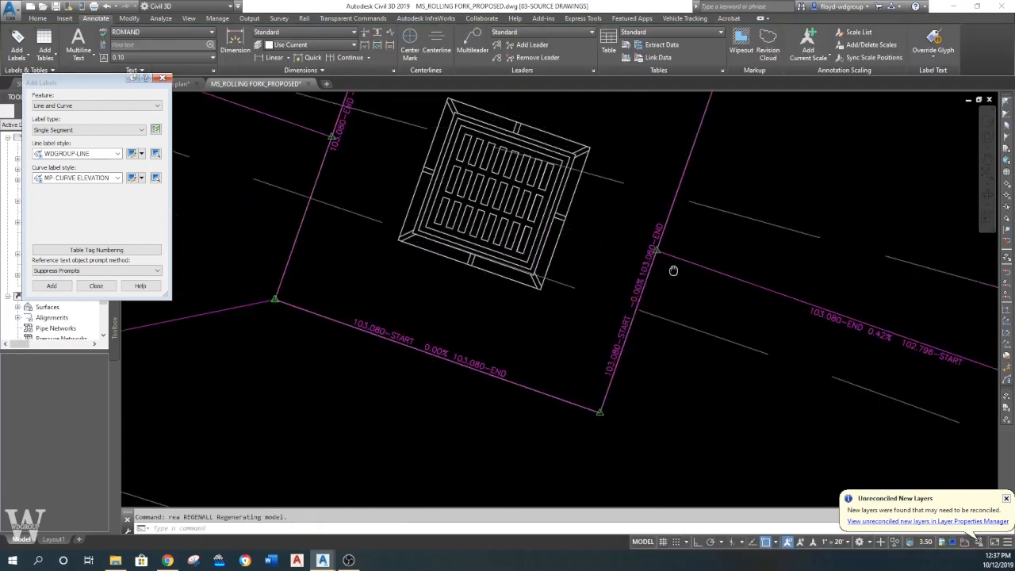
{"action": "scroll", "coordinate": [589, 274], "scroll_direction": "down", "scroll_amount": 2}
{"action": "middle_click_drag", "start_coordinate": [589, 276], "coordinate": [689, 310]}
{"action": "key", "text": "Escape"}
{"action": "scroll", "coordinate": [347, 170], "scroll_direction": "up", "scroll_amount": 2}
{"action": "middle_click_drag", "start_coordinate": [358, 160], "coordinate": [517, 226]}
{"action": "scroll", "coordinate": [517, 226], "scroll_direction": "down", "scroll_amount": 6}
{"action": "middle_click_drag", "start_coordinate": [418, 198], "coordinate": [626, 250]}
{"action": "middle_click_drag", "start_coordinate": [427, 206], "coordinate": [690, 272]}
{"action": "scroll", "coordinate": [690, 272], "scroll_direction": "down", "scroll_amount": 2}
{"action": "scroll", "coordinate": [622, 266], "scroll_direction": "down", "scroll_amount": 2}
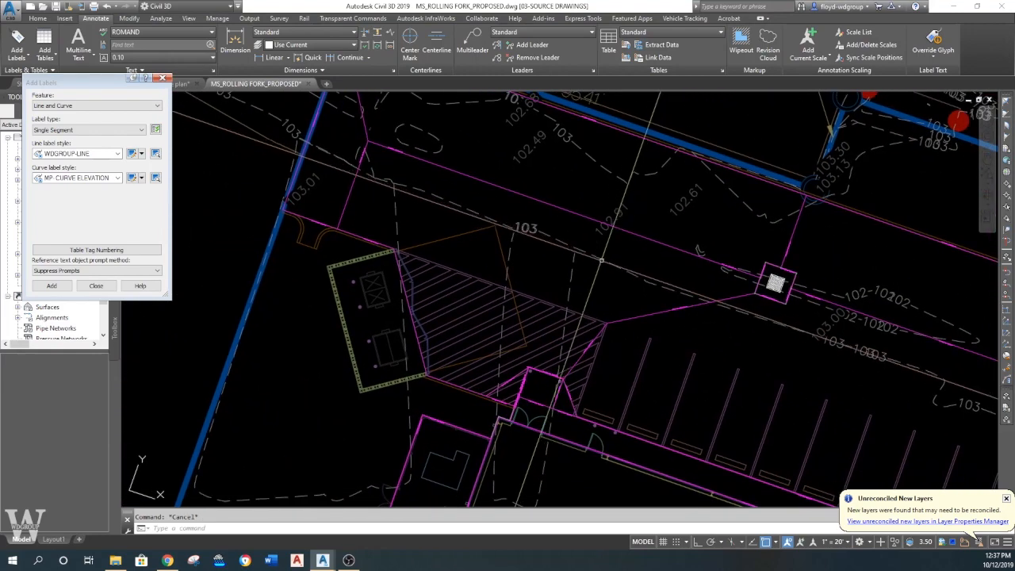
{"action": "middle_click_drag", "start_coordinate": [612, 254], "coordinate": [557, 292]}
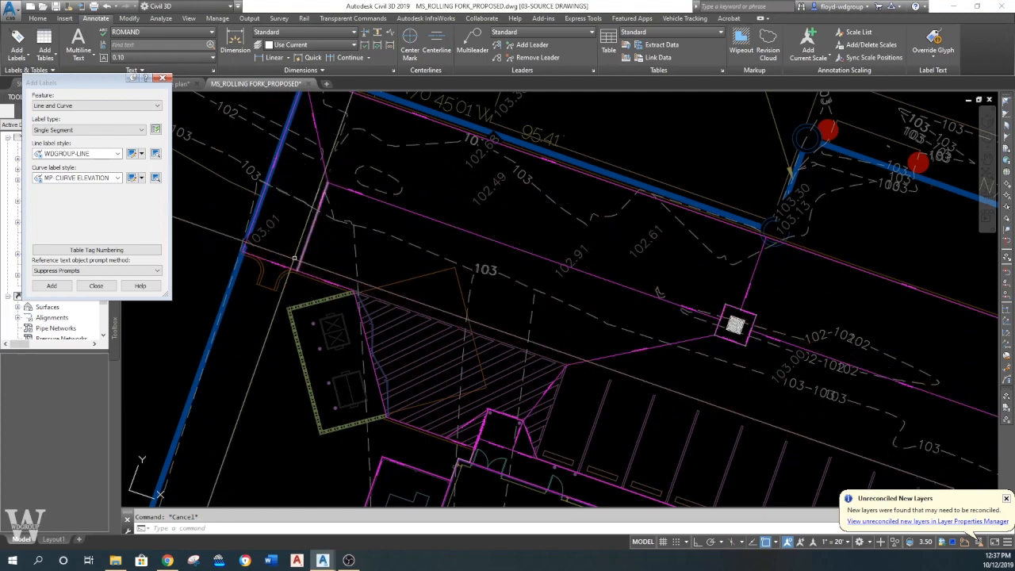
- Examine the grade labels on the feature lines running east from the inlet box
{"action": "middle_click_drag", "start_coordinate": [474, 260], "coordinate": [442, 225]}
{"action": "scroll", "coordinate": [588, 303], "scroll_direction": "down", "scroll_amount": 2}
{"action": "middle_click_drag", "start_coordinate": [640, 315], "coordinate": [508, 281]}
{"action": "scroll", "coordinate": [640, 298], "scroll_direction": "up", "scroll_amount": 8}
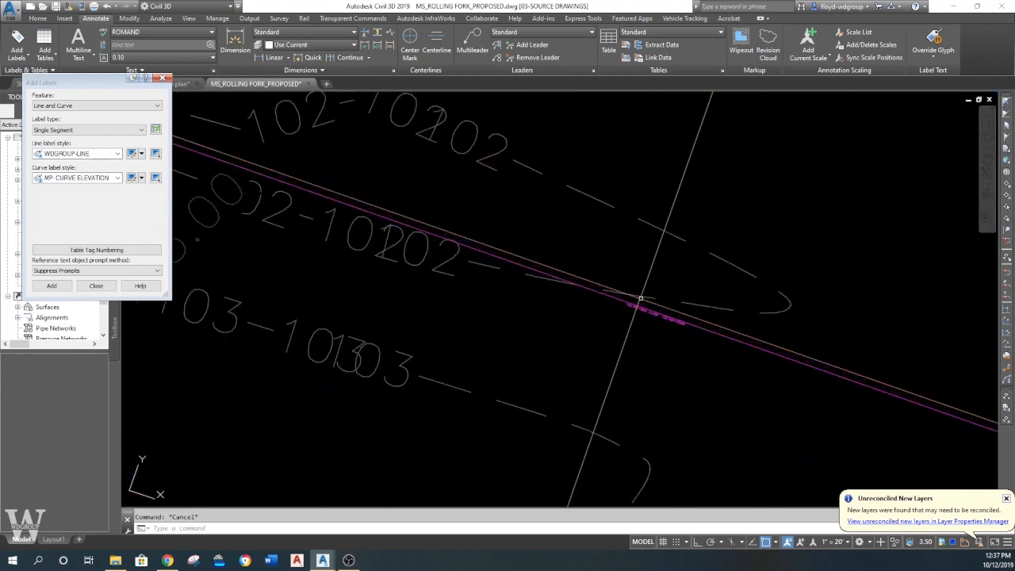
{"action": "scroll", "coordinate": [654, 308], "scroll_direction": "up", "scroll_amount": 6}
{"action": "scroll", "coordinate": [652, 340], "scroll_direction": "down", "scroll_amount": 8}
{"action": "middle_click_drag", "start_coordinate": [943, 485], "coordinate": [581, 186]}
{"action": "scroll", "coordinate": [610, 285], "scroll_direction": "up", "scroll_amount": 5}
{"action": "mouse_move", "coordinate": [600, 356]}
{"action": "middle_mouse_down"}
{"action": "mouse_move", "coordinate": [584, 362]}
{"action": "mouse_move", "coordinate": [623, 263]}
{"action": "middle_mouse_up"}
{"action": "scroll", "coordinate": [496, 344], "scroll_direction": "down", "scroll_amount": 3}
{"action": "scroll", "coordinate": [484, 301], "scroll_direction": "up", "scroll_amount": 8}
{"action": "scroll", "coordinate": [599, 299], "scroll_direction": "up", "scroll_amount": 10}
{"action": "scroll", "coordinate": [498, 226], "scroll_direction": "down", "scroll_amount": 6}
- Examine the grade labels on the diagonal feature line and around the curb island east of the accessible parking
{"action": "mouse_move", "coordinate": [544, 335]}
{"action": "middle_mouse_down"}
{"action": "mouse_move", "coordinate": [546, 322]}
{"action": "mouse_move", "coordinate": [513, 370]}
{"action": "middle_mouse_up"}
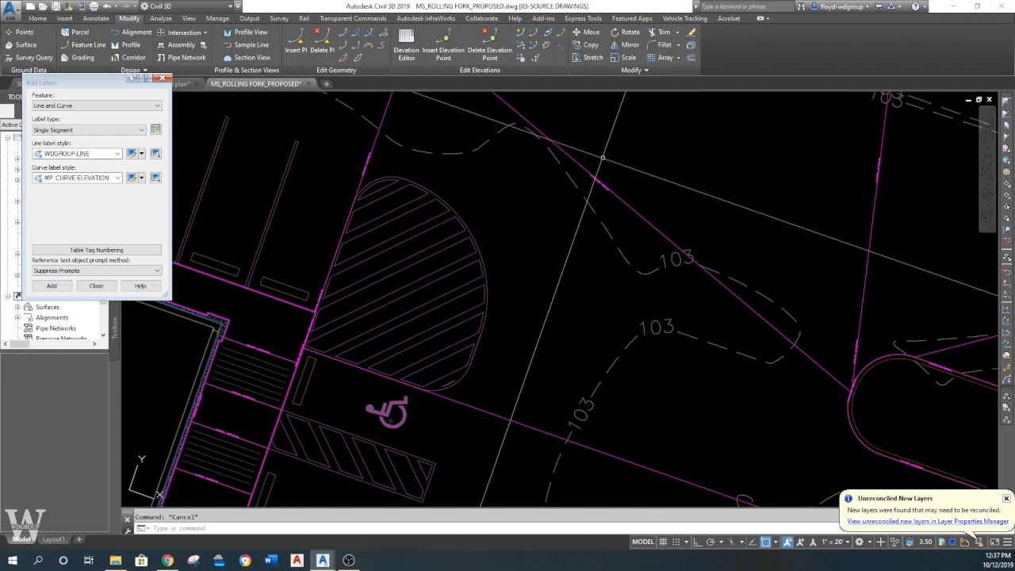
{"action": "scroll", "coordinate": [605, 175], "scroll_direction": "up", "scroll_amount": 6}
{"action": "scroll", "coordinate": [566, 181], "scroll_direction": "down", "scroll_amount": 6}
{"action": "middle_click_drag", "start_coordinate": [632, 234], "coordinate": [423, 246]}
{"action": "scroll", "coordinate": [639, 195], "scroll_direction": "up", "scroll_amount": 6}
{"action": "scroll", "coordinate": [584, 167], "scroll_direction": "down", "scroll_amount": 6}
{"action": "middle_click_drag", "start_coordinate": [604, 291], "coordinate": [654, 158]}
{"action": "scroll", "coordinate": [589, 230], "scroll_direction": "up", "scroll_amount": 6}
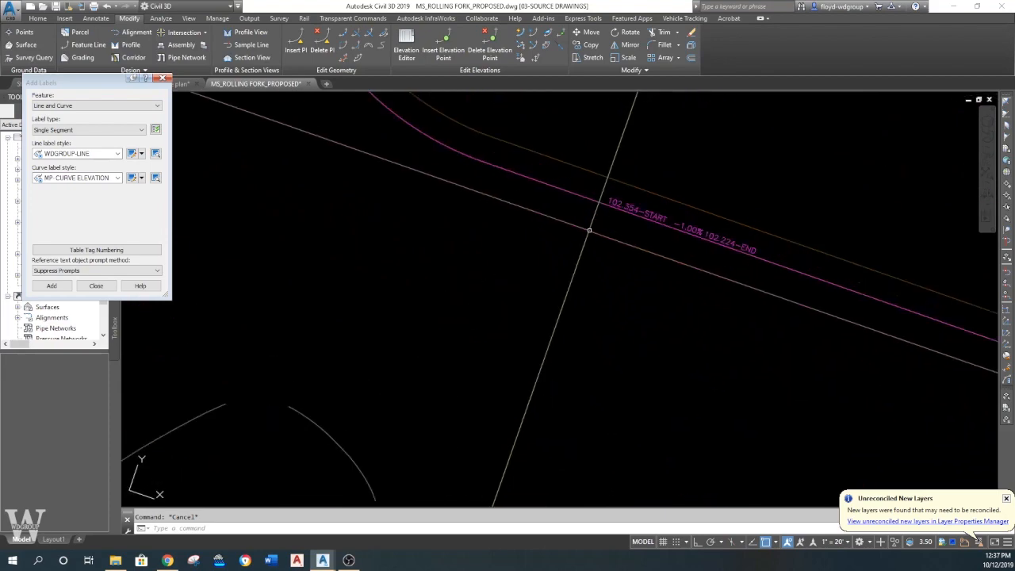
- Set the diagonal feature line's grade to 1.0 from the curb island to the junction with the east feature line, and regenerate all views
{"action": "scroll", "coordinate": [589, 229], "scroll_direction": "down", "scroll_amount": 6}
{"action": "middle_click_drag", "start_coordinate": [566, 188], "coordinate": [679, 304]}
{"action": "left_click", "coordinate": [665, 272]}
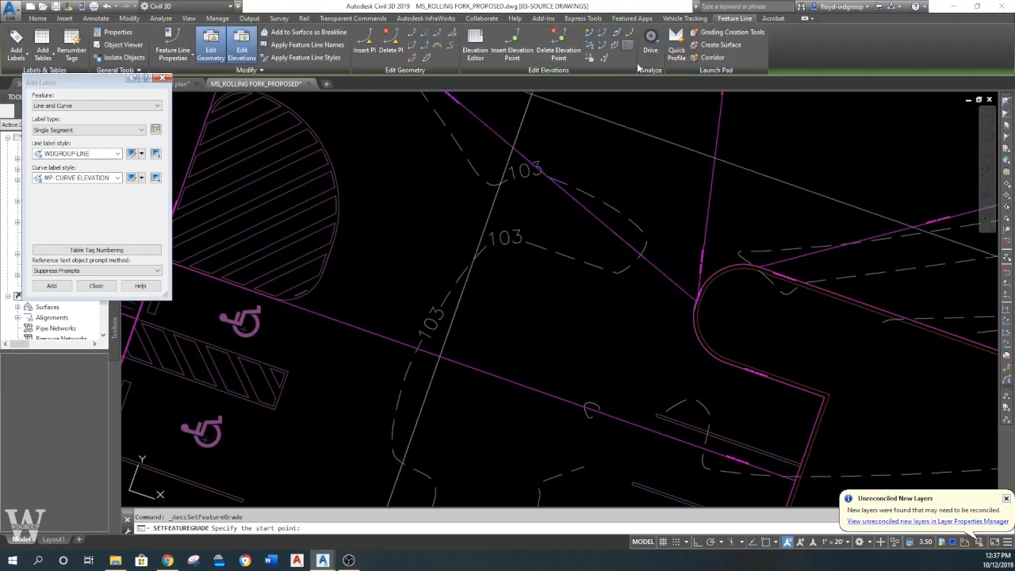
{"action": "left_click", "coordinate": [696, 300]}
{"action": "middle_click_drag", "start_coordinate": [625, 250], "coordinate": [838, 456]}
{"action": "scroll", "coordinate": [838, 456], "scroll_direction": "down", "scroll_amount": 2}
{"action": "key", "text": "Return"}
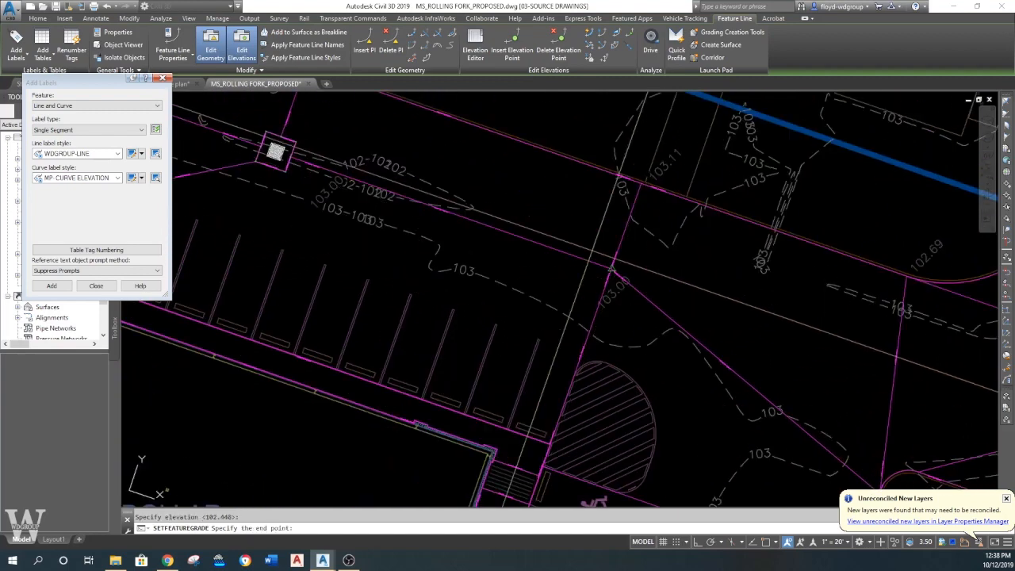
{"action": "left_click", "coordinate": [612, 266]}
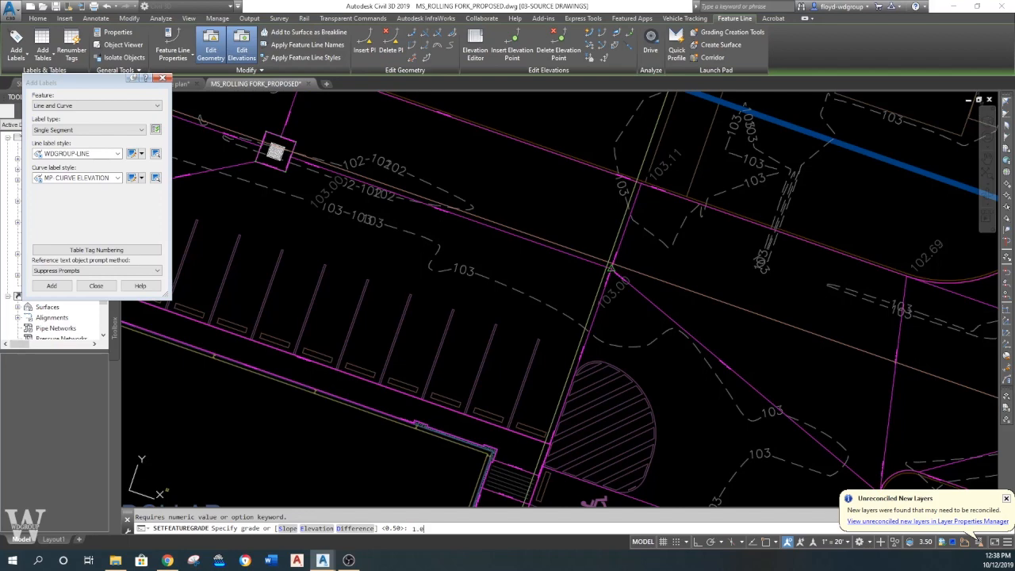
{"action": "key", "text": "Escape"}
{"action": "type", "text": "rea"}
{"action": "key", "text": "Return"}
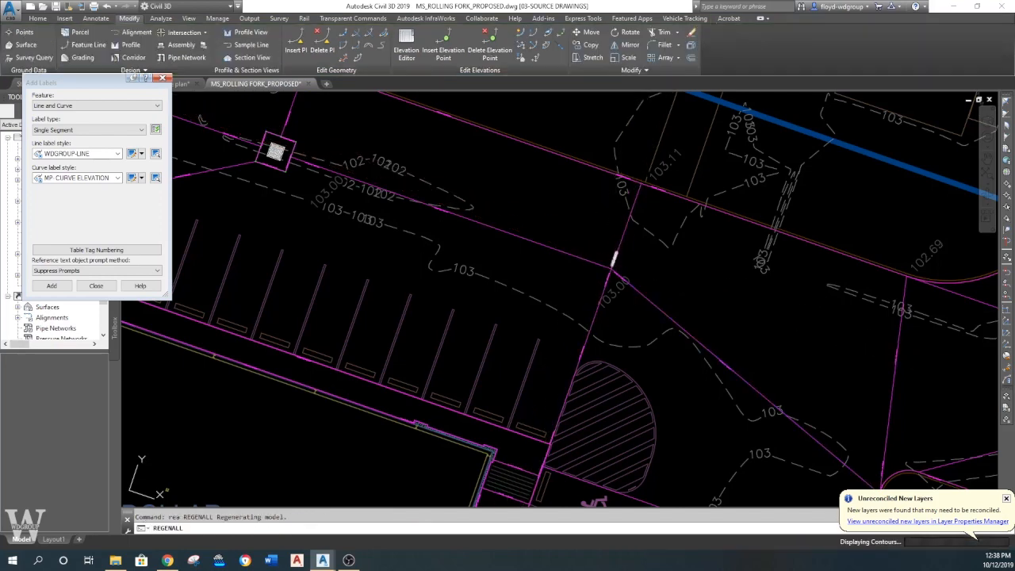
{"action": "scroll", "coordinate": [612, 258], "scroll_direction": "up", "scroll_amount": 5}
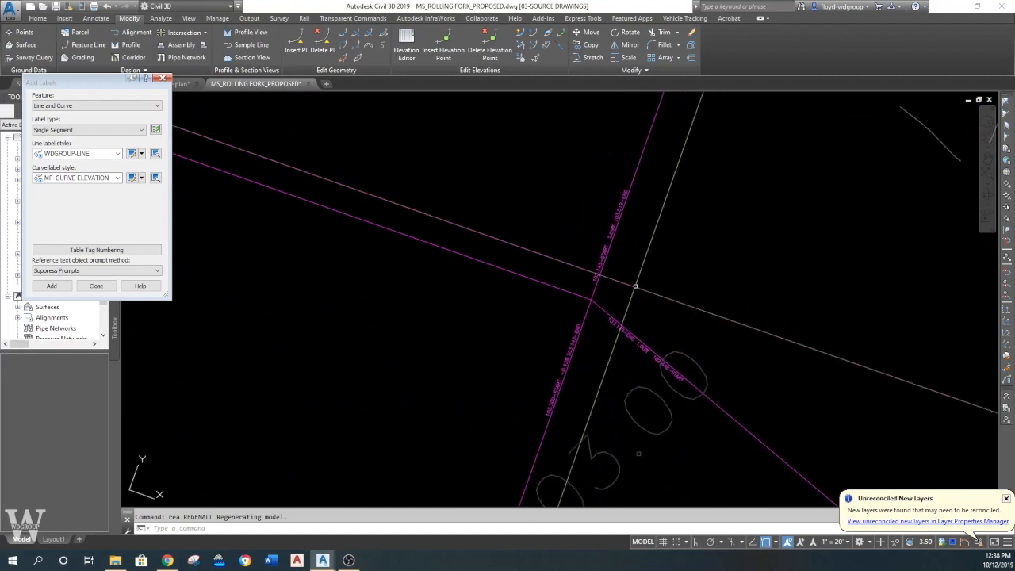
{"action": "scroll", "coordinate": [626, 259], "scroll_direction": "down", "scroll_amount": 3}
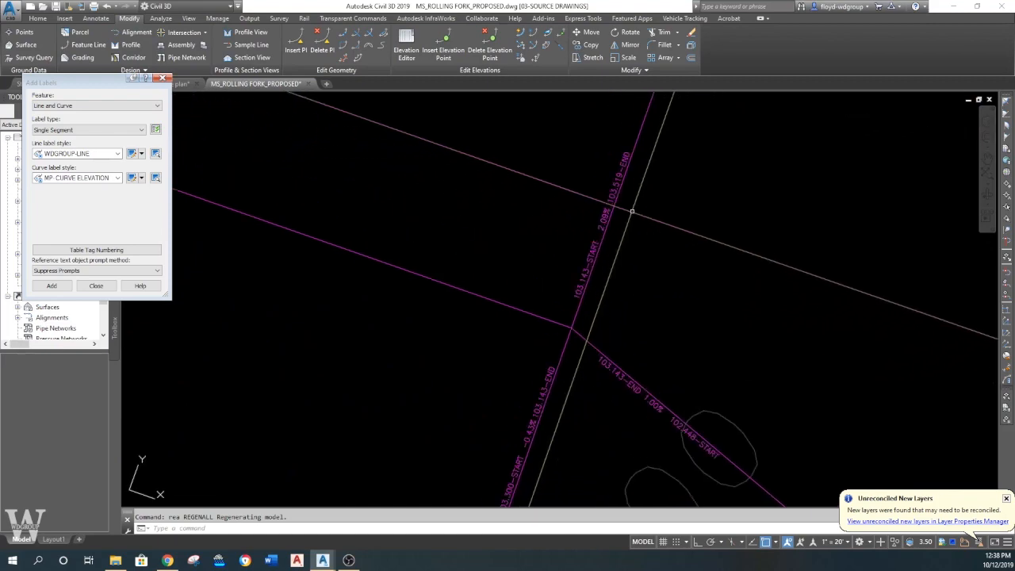
{"action": "scroll", "coordinate": [654, 240], "scroll_direction": "down", "scroll_amount": 2}
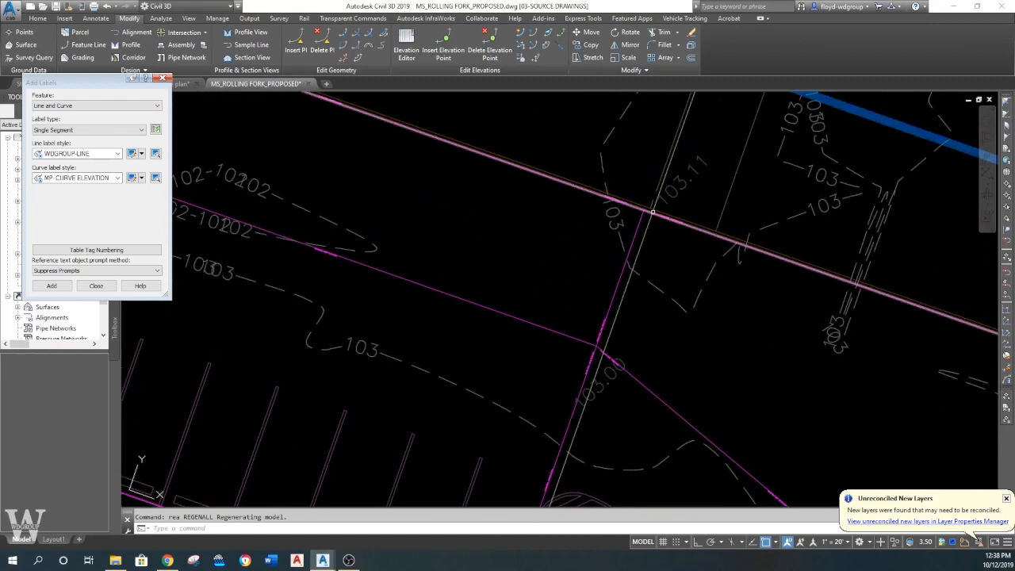
{"action": "left_click", "coordinate": [655, 224]}
{"action": "middle_click_drag", "start_coordinate": [655, 224], "coordinate": [438, 207]}
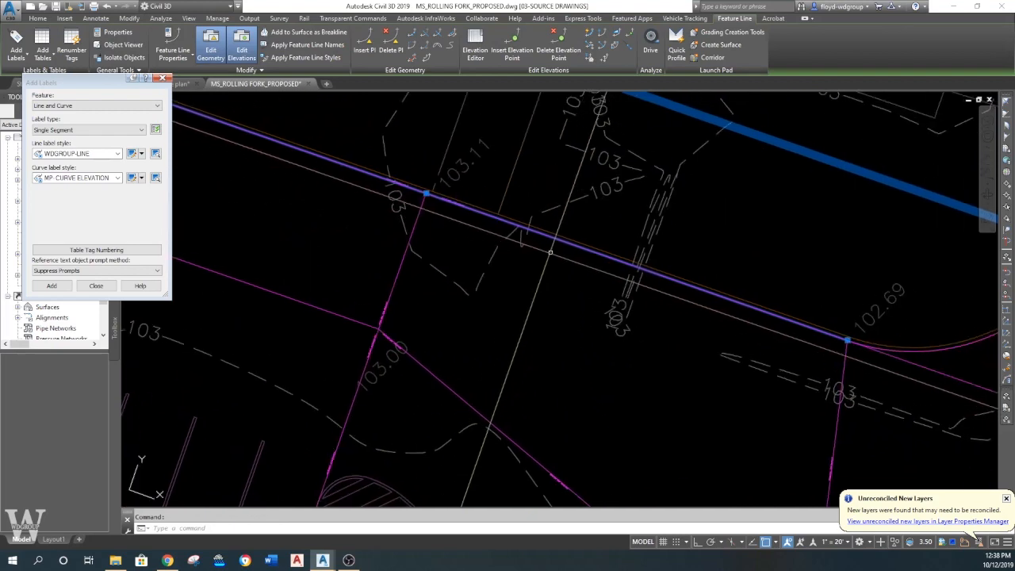
{"action": "middle_click_drag", "start_coordinate": [538, 250], "coordinate": [752, 341]}
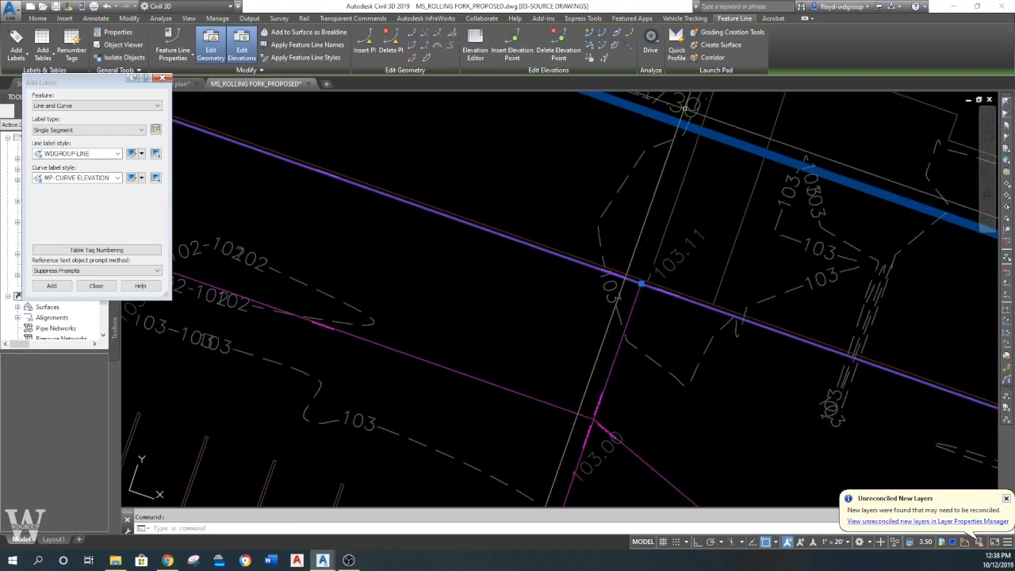
{"action": "left_click", "coordinate": [618, 33]}
{"action": "left_click", "coordinate": [641, 283]}
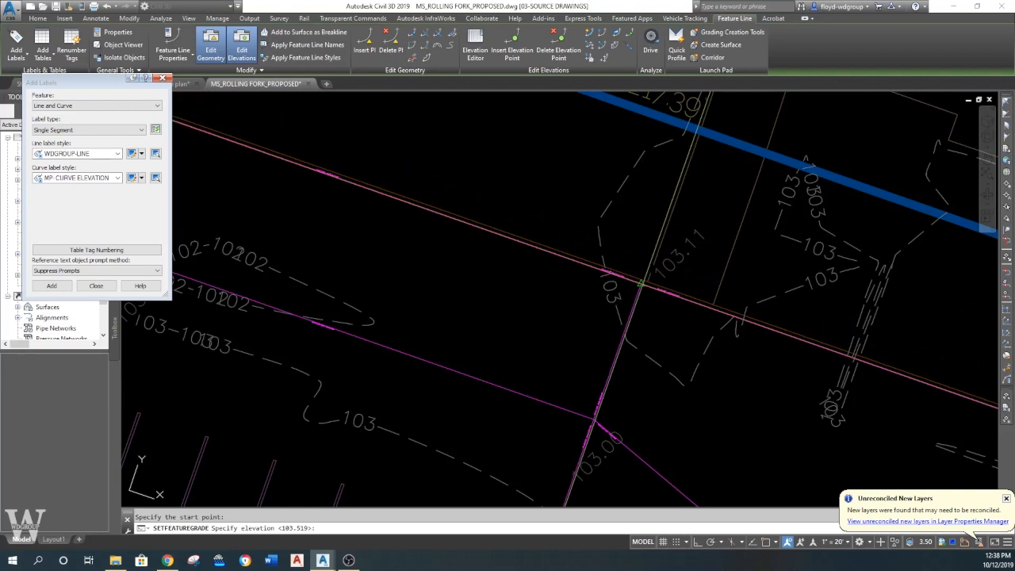
{"action": "scroll", "coordinate": [642, 285], "scroll_direction": "down", "scroll_amount": 4}
{"action": "middle_click_drag", "start_coordinate": [414, 267], "coordinate": [428, 277]}
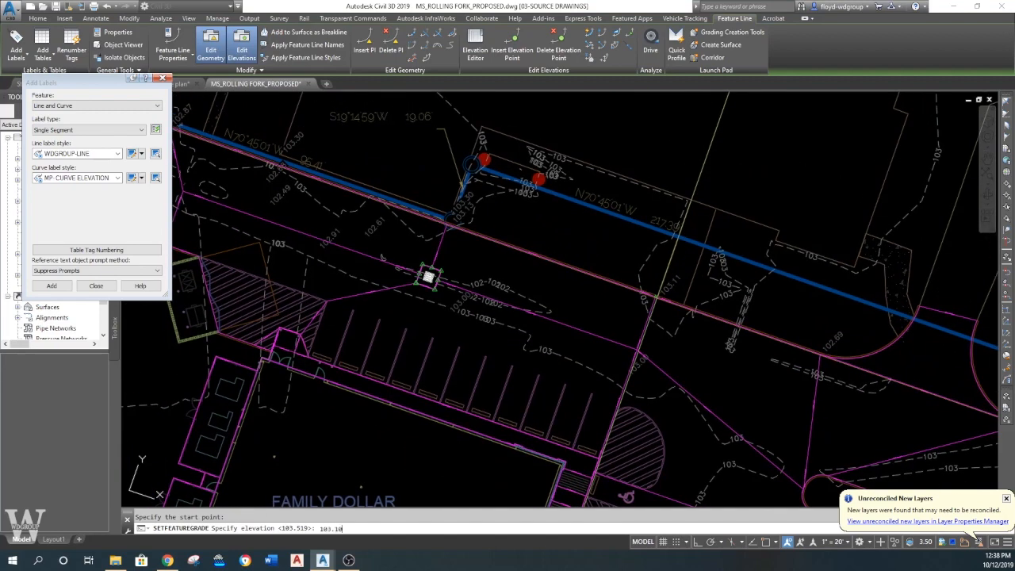
{"action": "left_click", "coordinate": [428, 276]}
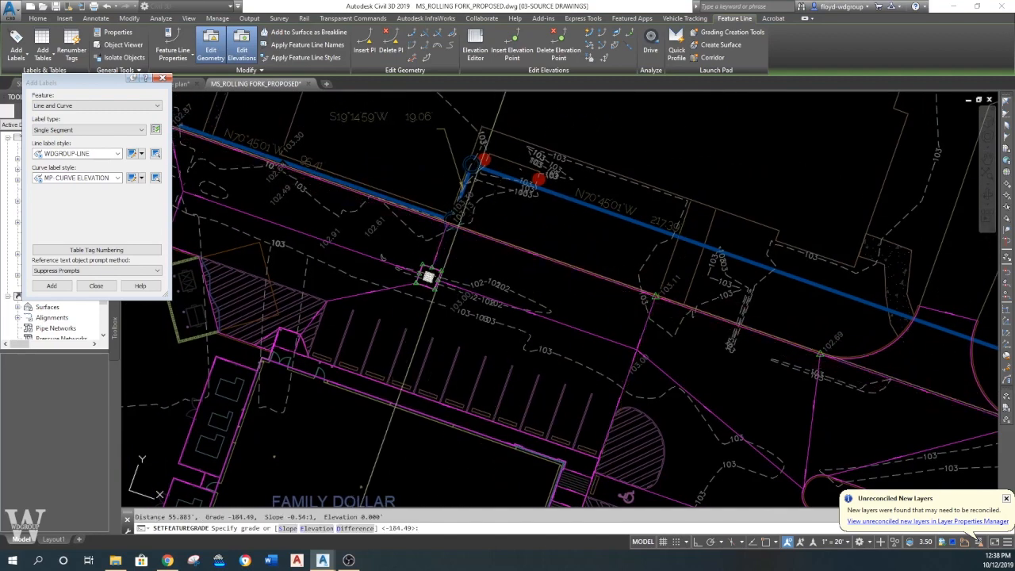
{"action": "key", "text": "Escape"}
{"action": "key", "text": "Escape"}
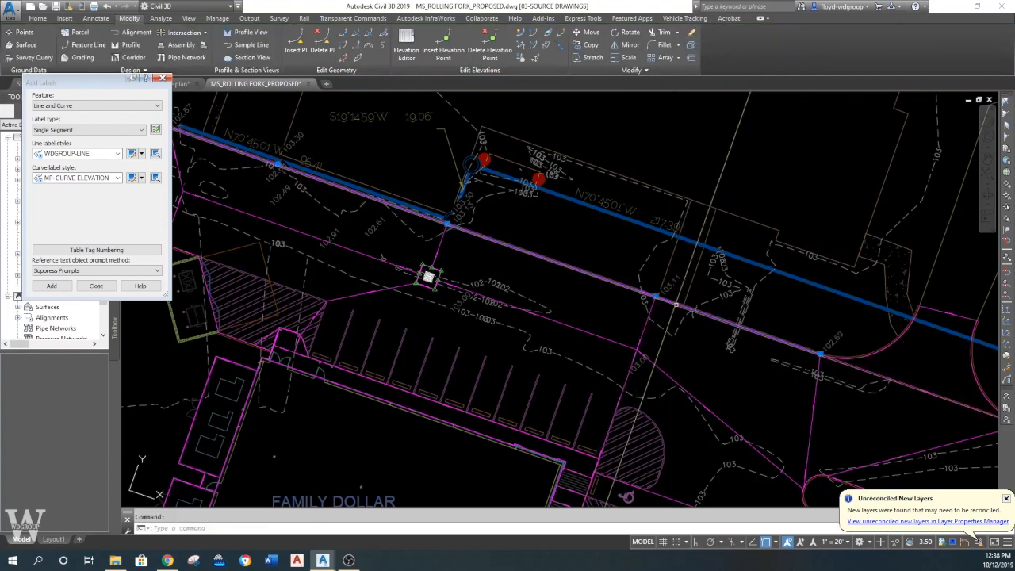
- Set the north curb feature line to elevation 103.10 at the vertices near the 103.11 and 103.30 spot labels, and regenerate all views
{"action": "left_click", "coordinate": [675, 304]}
{"action": "left_click", "coordinate": [613, 33]}
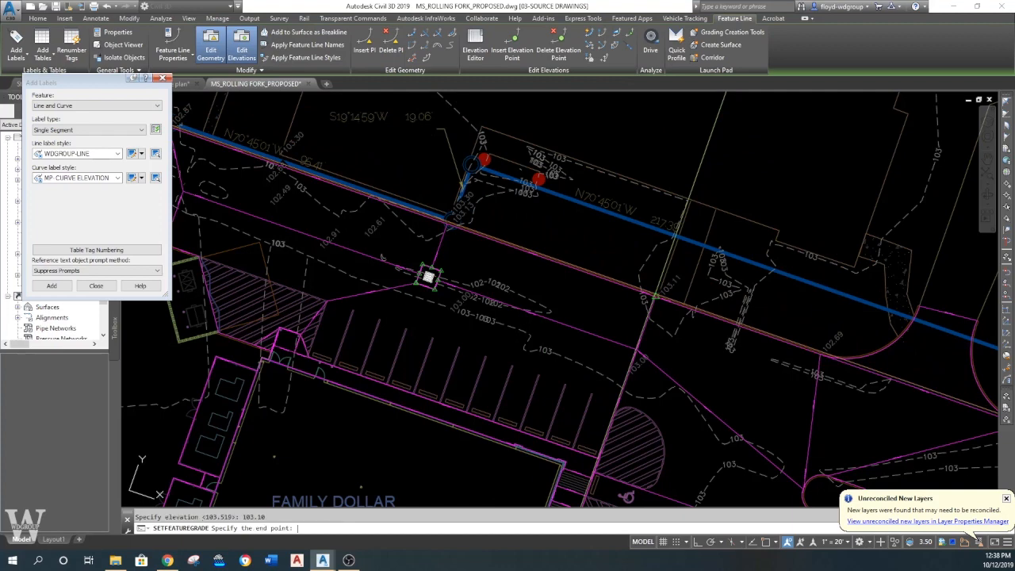
{"action": "middle_click_drag", "start_coordinate": [443, 227], "coordinate": [569, 272]}
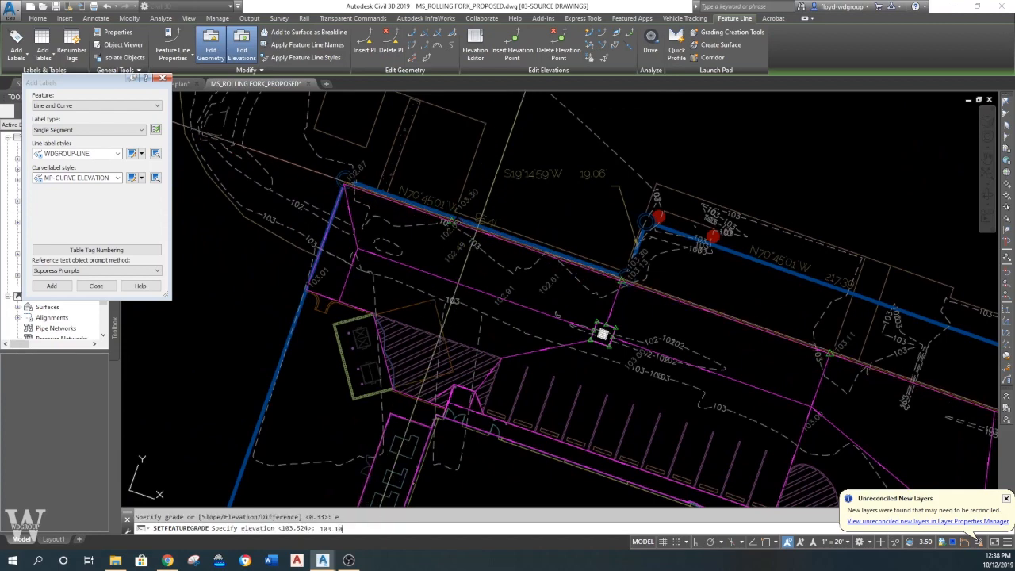
{"action": "key", "text": "Escape"}
{"action": "scroll", "coordinate": [440, 221], "scroll_direction": "up", "scroll_amount": 5}
{"action": "type", "text": "rea"}
{"action": "key", "text": "Return"}
{"action": "scroll", "coordinate": [388, 169], "scroll_direction": "up", "scroll_amount": 8}
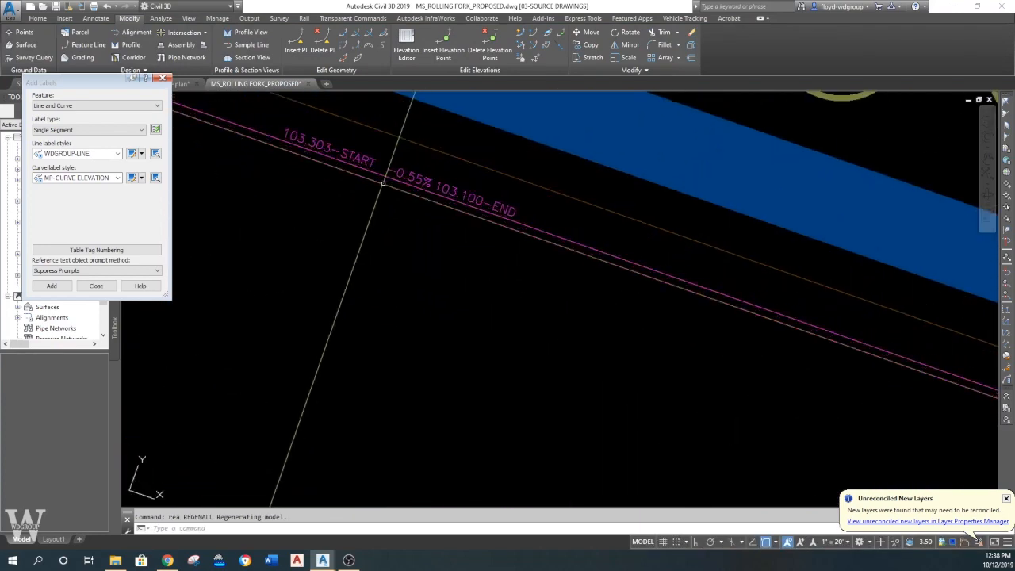
{"action": "scroll", "coordinate": [310, 156], "scroll_direction": "down", "scroll_amount": 5}
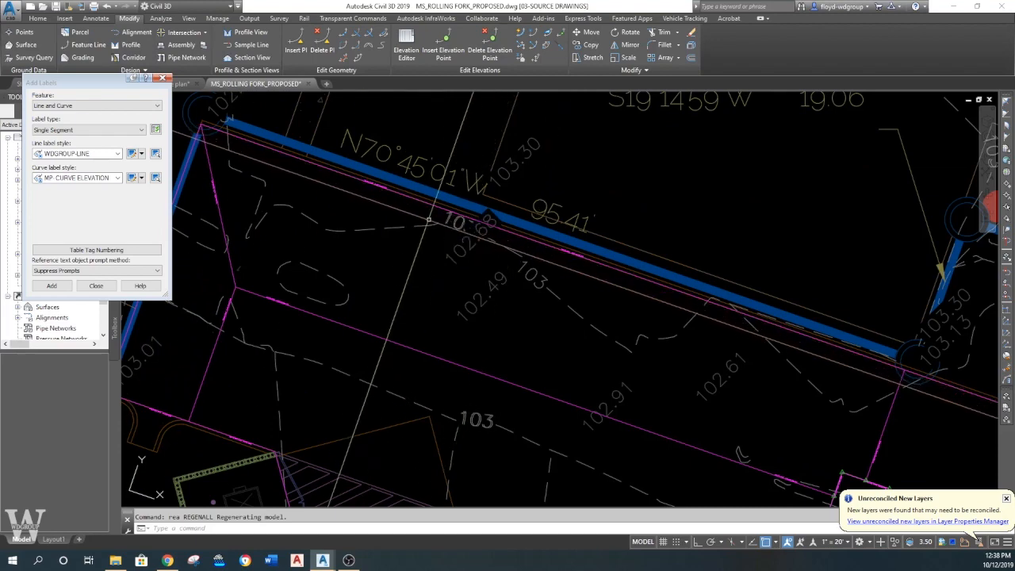
{"action": "middle_click_drag", "start_coordinate": [303, 182], "coordinate": [507, 239]}
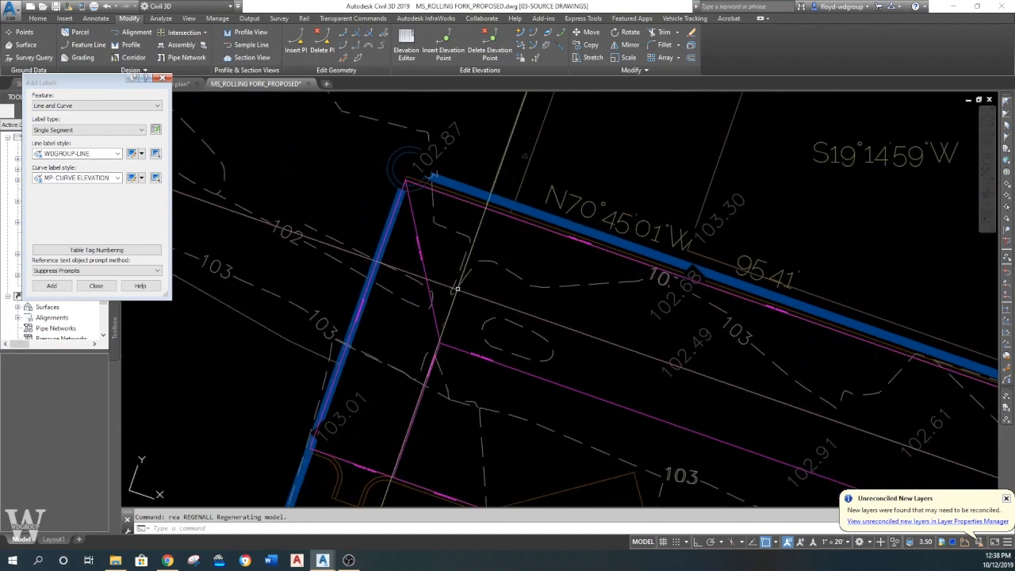
{"action": "middle_click_drag", "start_coordinate": [457, 288], "coordinate": [444, 272]}
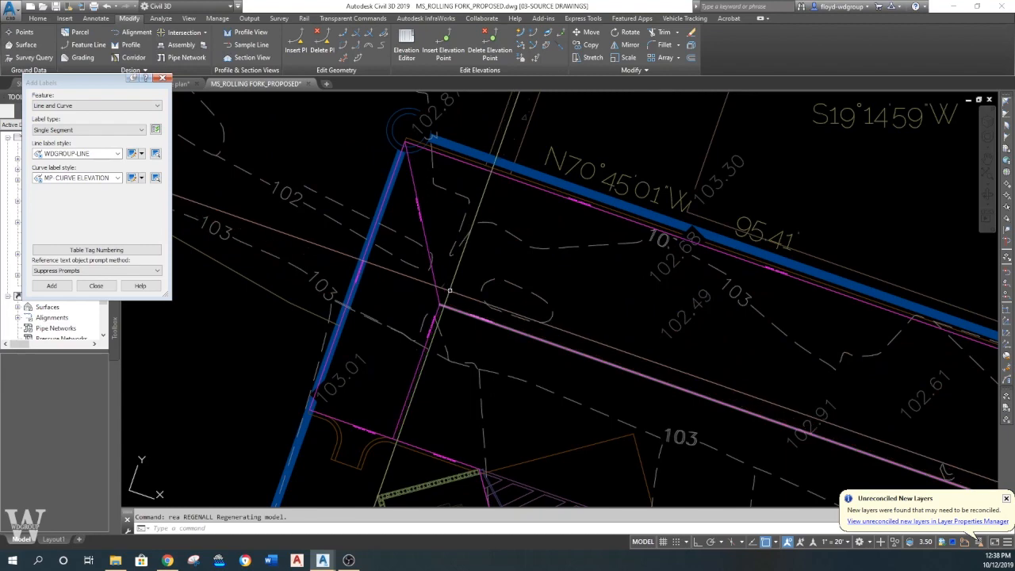
- Set the grade of the north curb feature line between its northwest corner and the vertex above the inlet box, and regenerate all views
{"action": "scroll", "coordinate": [462, 173], "scroll_direction": "down", "scroll_amount": 2}
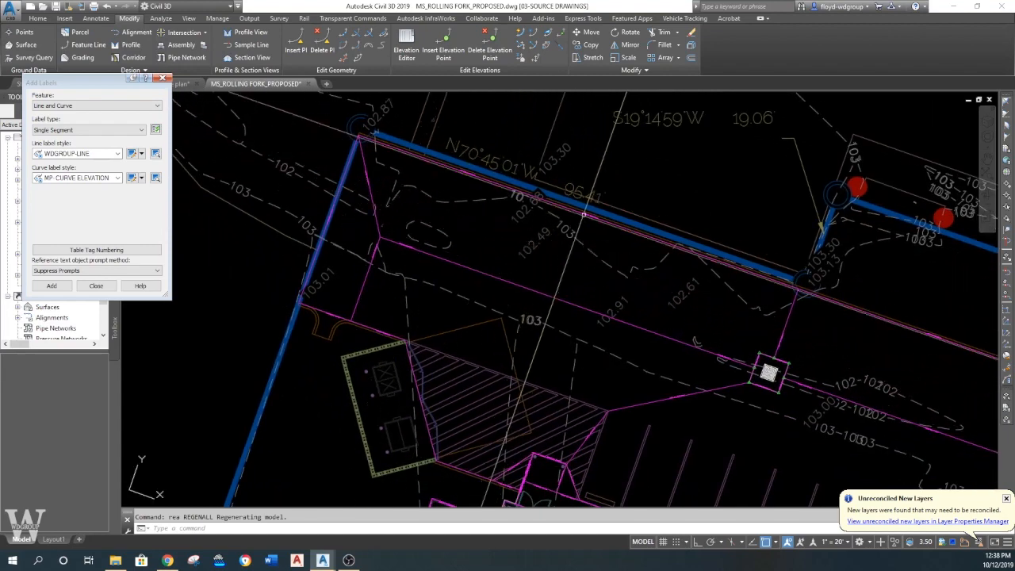
{"action": "scroll", "coordinate": [583, 214], "scroll_direction": "up", "scroll_amount": 4}
{"action": "scroll", "coordinate": [638, 232], "scroll_direction": "down", "scroll_amount": 4}
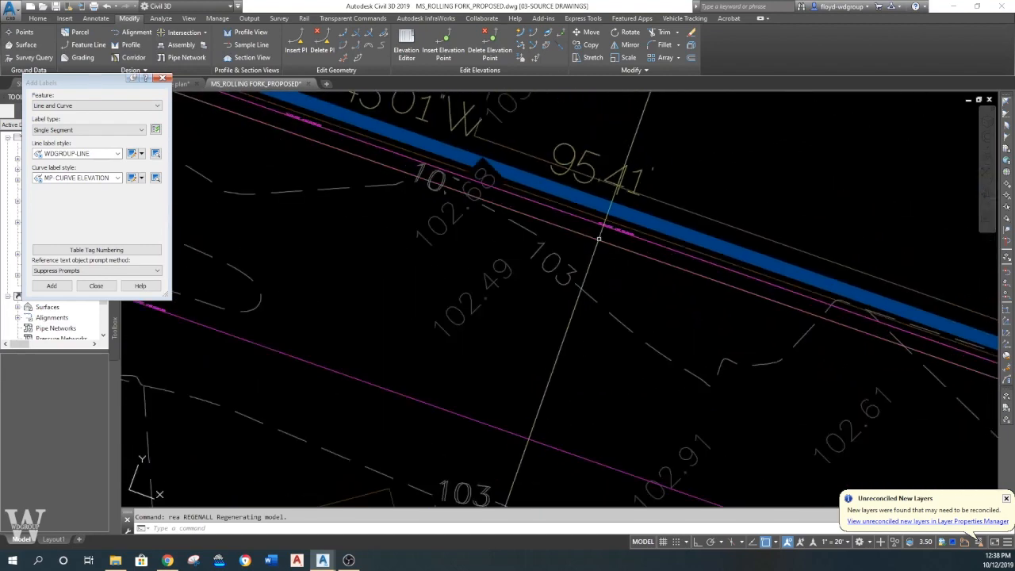
{"action": "scroll", "coordinate": [491, 231], "scroll_direction": "up", "scroll_amount": 2}
{"action": "scroll", "coordinate": [491, 232], "scroll_direction": "down", "scroll_amount": 5}
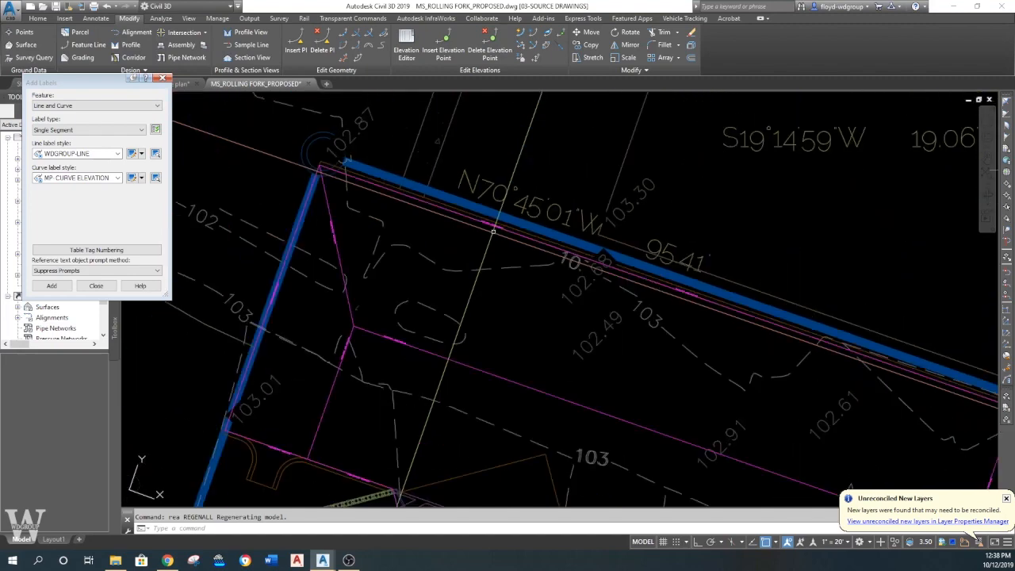
{"action": "scroll", "coordinate": [522, 239], "scroll_direction": "up", "scroll_amount": 1}
{"action": "scroll", "coordinate": [522, 238], "scroll_direction": "down", "scroll_amount": 2}
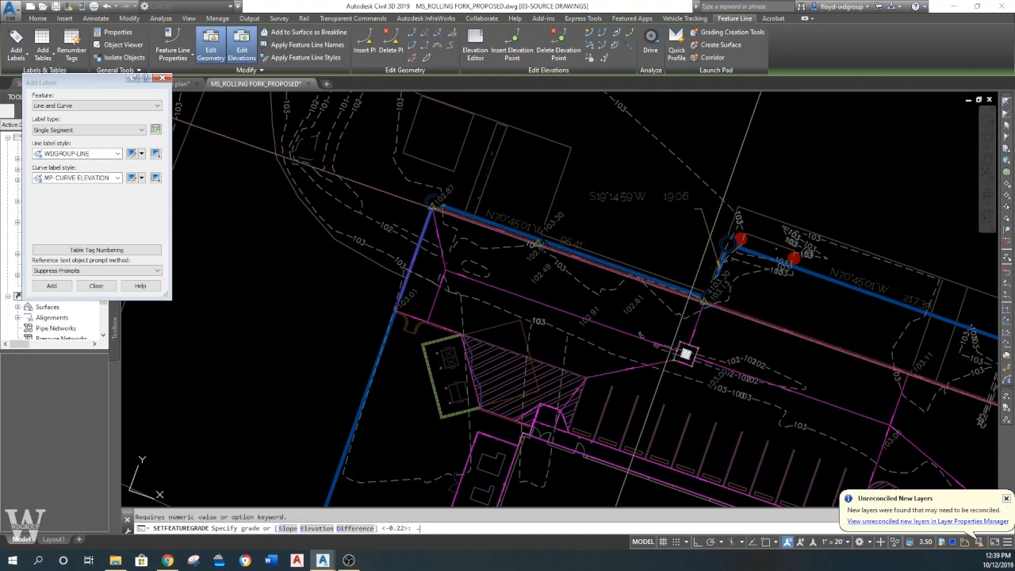
{"action": "key", "text": "Return"}
{"action": "type", "text": "rea"}
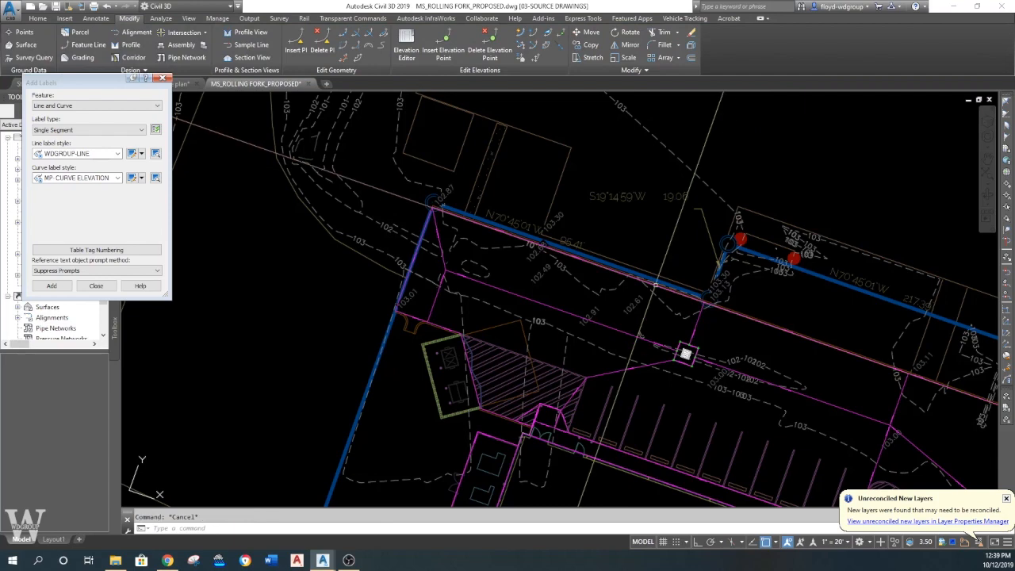
{"action": "key", "text": "Return"}
- Set the connector feature line's grade to 1.0 from the inlet box up to the north curb, and regenerate all views
{"action": "scroll", "coordinate": [685, 353], "scroll_direction": "up", "scroll_amount": 10}
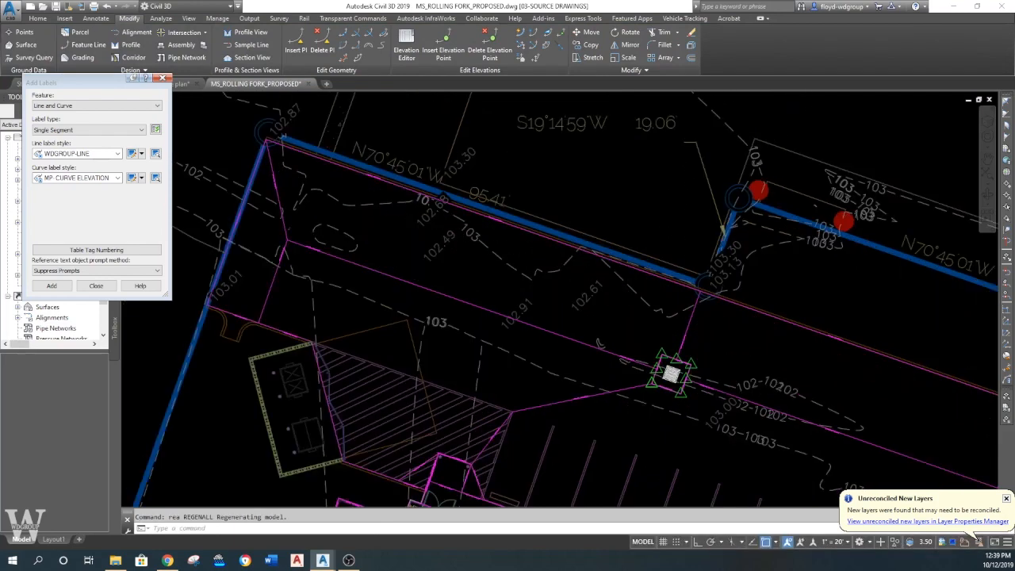
{"action": "key", "text": "Escape"}
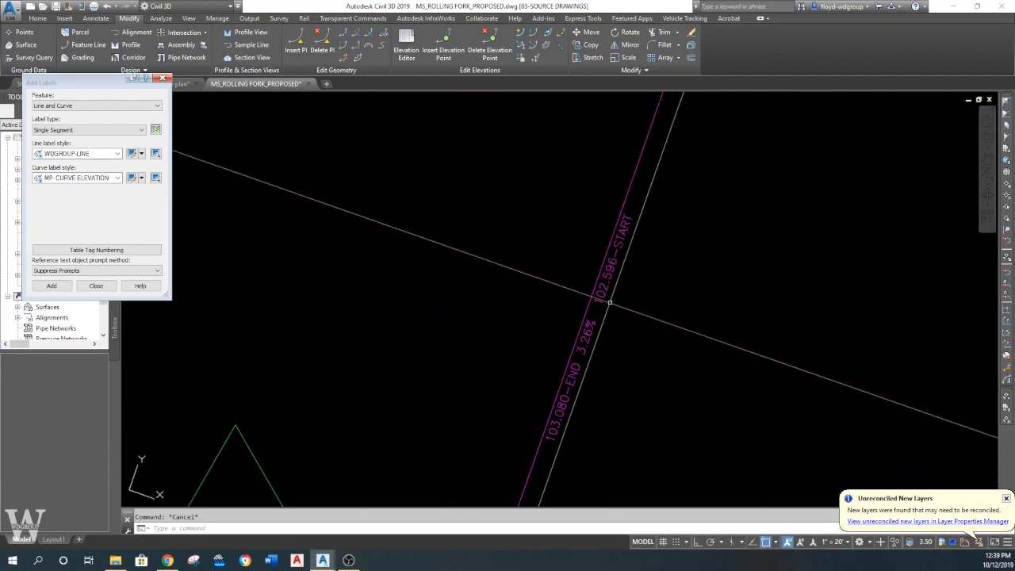
{"action": "scroll", "coordinate": [626, 290], "scroll_direction": "down", "scroll_amount": 5}
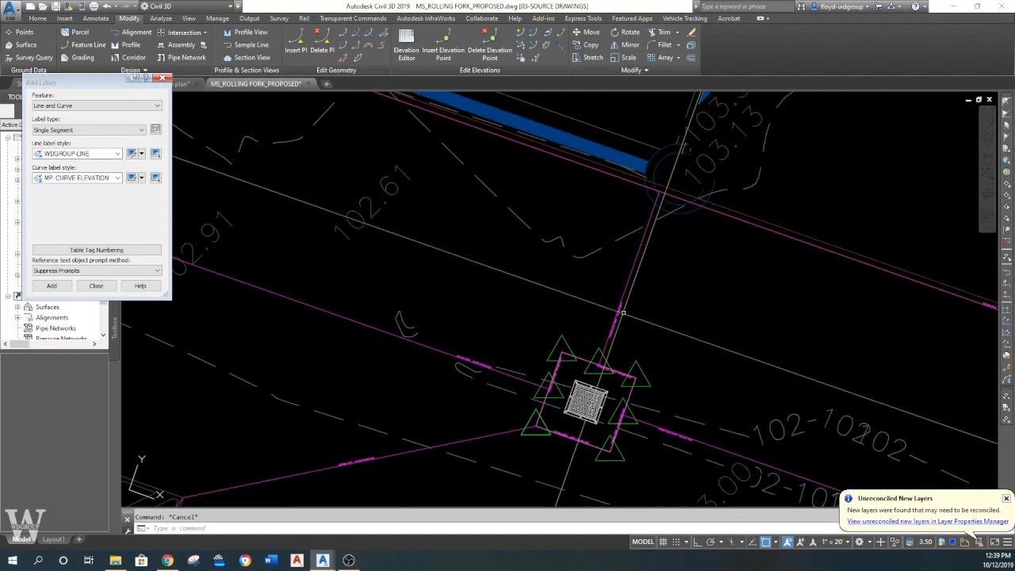
{"action": "left_click", "coordinate": [626, 289]}
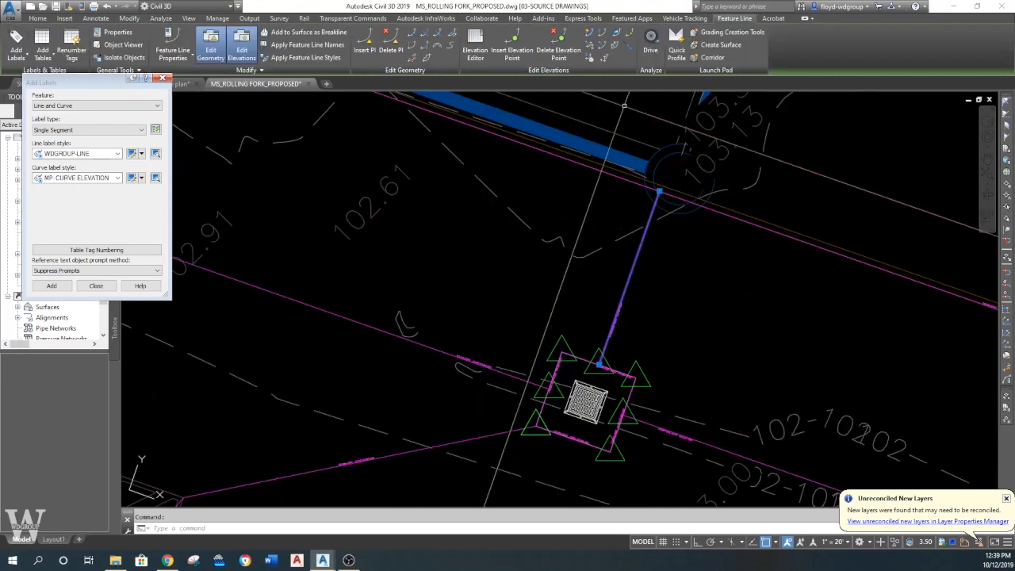
{"action": "left_click", "coordinate": [656, 190]}
{"action": "key", "text": "Return"}
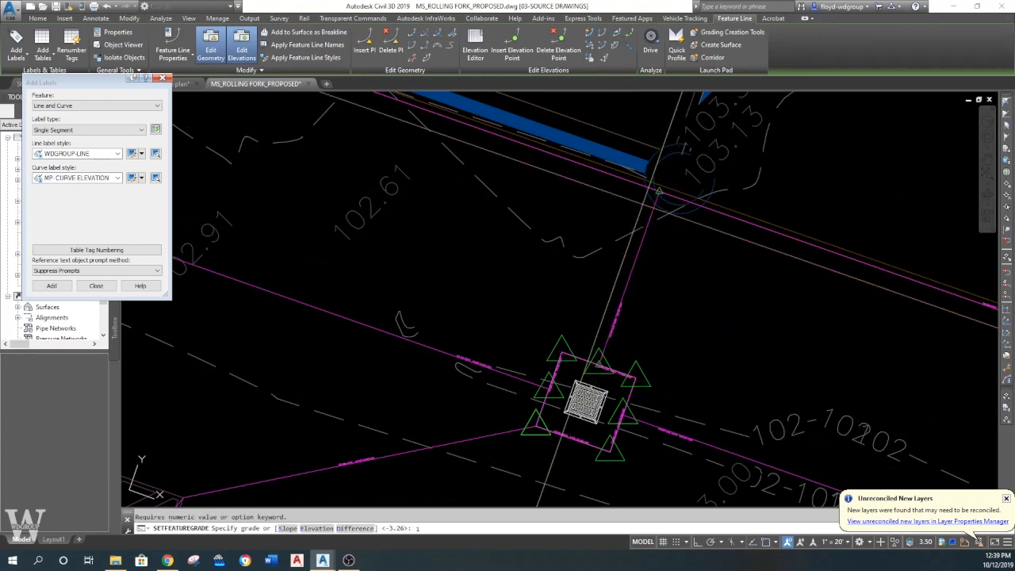
{"action": "key", "text": "Return"}
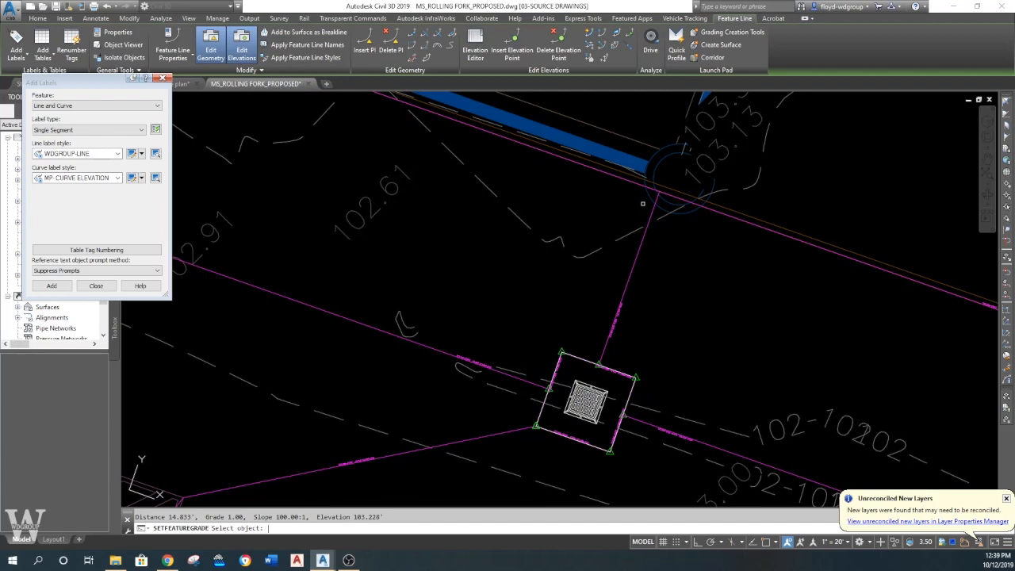
{"action": "key", "text": "Escape"}
{"action": "key", "text": "Escape"}
{"action": "scroll", "coordinate": [597, 360], "scroll_direction": "up", "scroll_amount": 6}
{"action": "type", "text": "rea"}
{"action": "key", "text": "Return"}
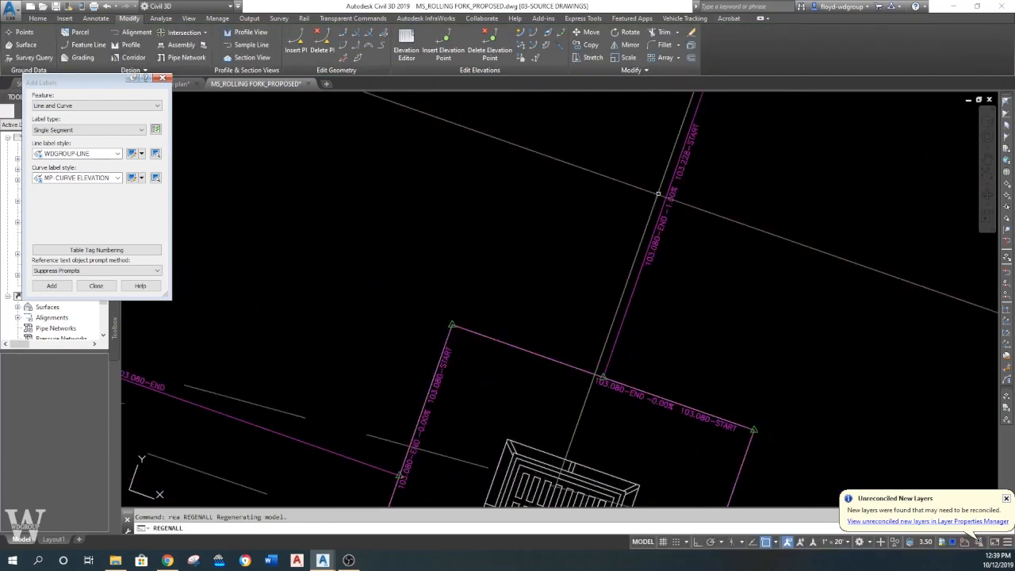
- Set the north curb feature line to elevation 103.228 above the inlet box and to grade 0.08 from there to the northwest corner
{"action": "scroll", "coordinate": [711, 298], "scroll_direction": "up", "scroll_amount": 5}
{"action": "scroll", "coordinate": [712, 298], "scroll_direction": "down", "scroll_amount": 5}
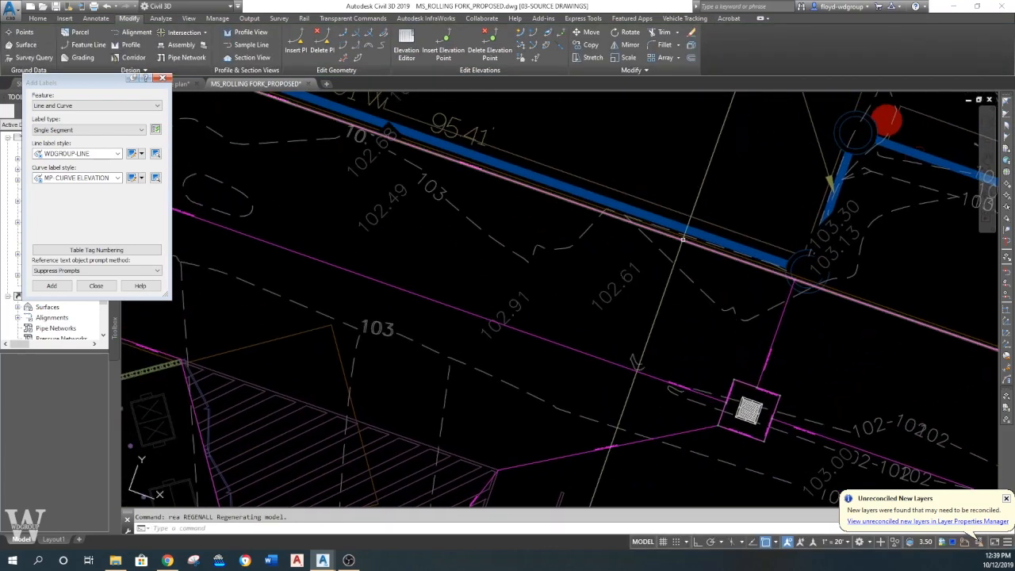
{"action": "left_click", "coordinate": [711, 287]}
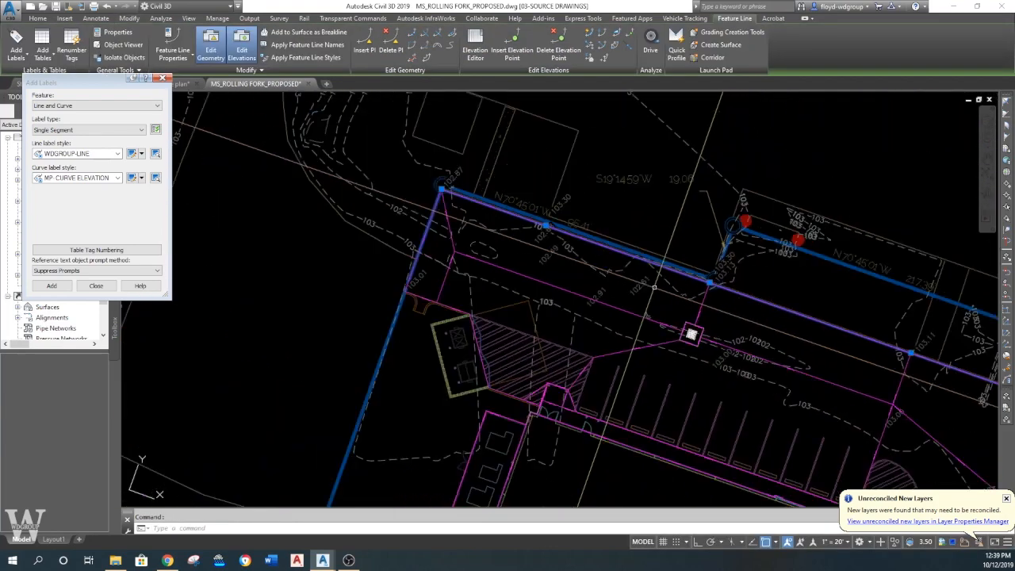
{"action": "left_click", "coordinate": [616, 34]}
{"action": "left_click", "coordinate": [708, 279]}
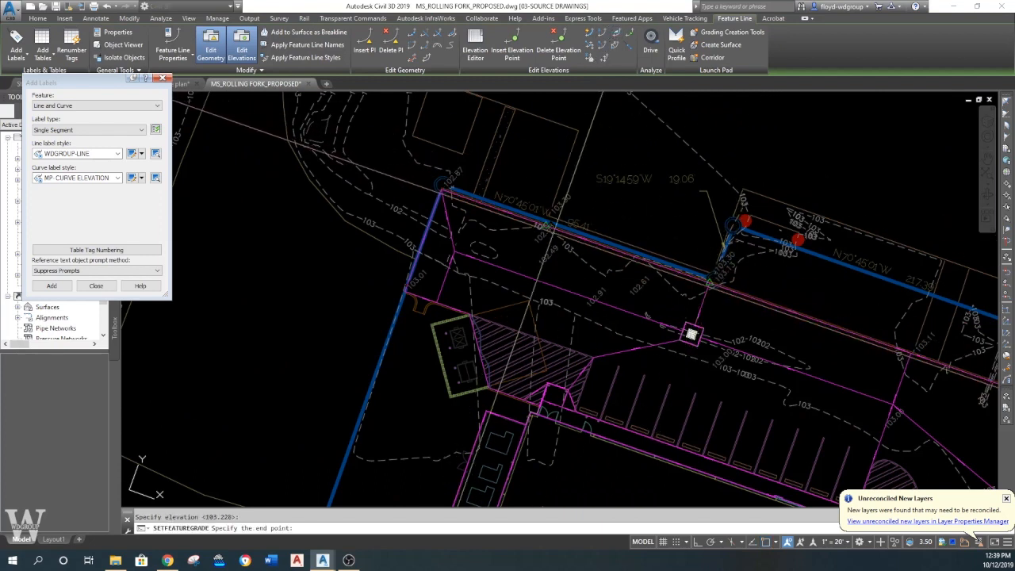
{"action": "left_click", "coordinate": [458, 194]}
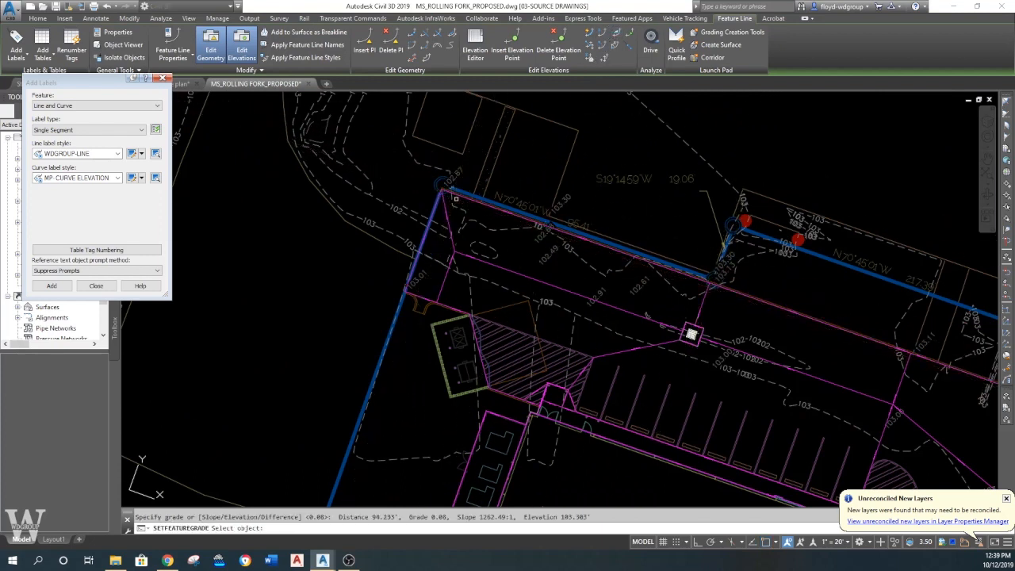
{"action": "key", "text": "Escape"}
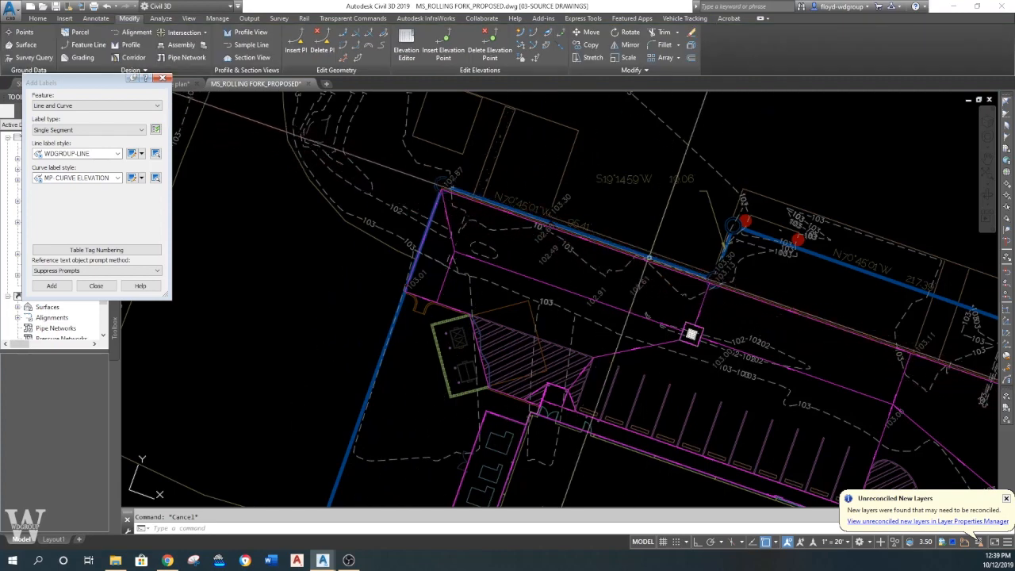
- Examine the grade labels on the feature line running west from the inlet box to the junction near the northwest corner
{"action": "scroll", "coordinate": [570, 237], "scroll_direction": "up", "scroll_amount": 6}
{"action": "scroll", "coordinate": [573, 254], "scroll_direction": "down", "scroll_amount": 3}
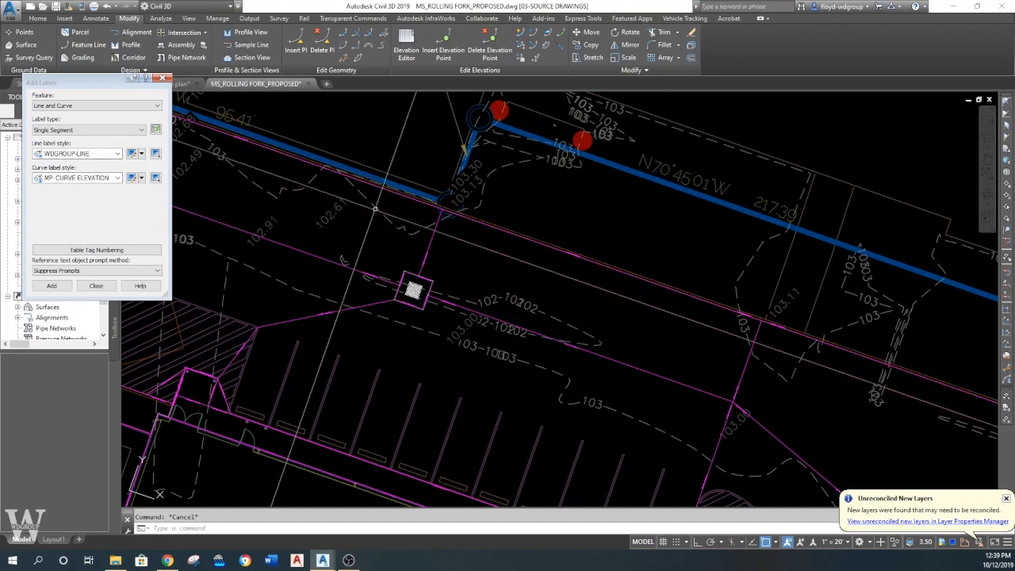
{"action": "mouse_move", "coordinate": [456, 268]}
{"action": "middle_mouse_down"}
{"action": "mouse_move", "coordinate": [535, 299]}
{"action": "mouse_move", "coordinate": [557, 289]}
{"action": "middle_mouse_up"}
{"action": "middle_click_drag", "start_coordinate": [407, 262], "coordinate": [493, 261]}
{"action": "scroll", "coordinate": [493, 261], "scroll_direction": "up", "scroll_amount": 5}
{"action": "scroll", "coordinate": [318, 181], "scroll_direction": "up", "scroll_amount": 4}
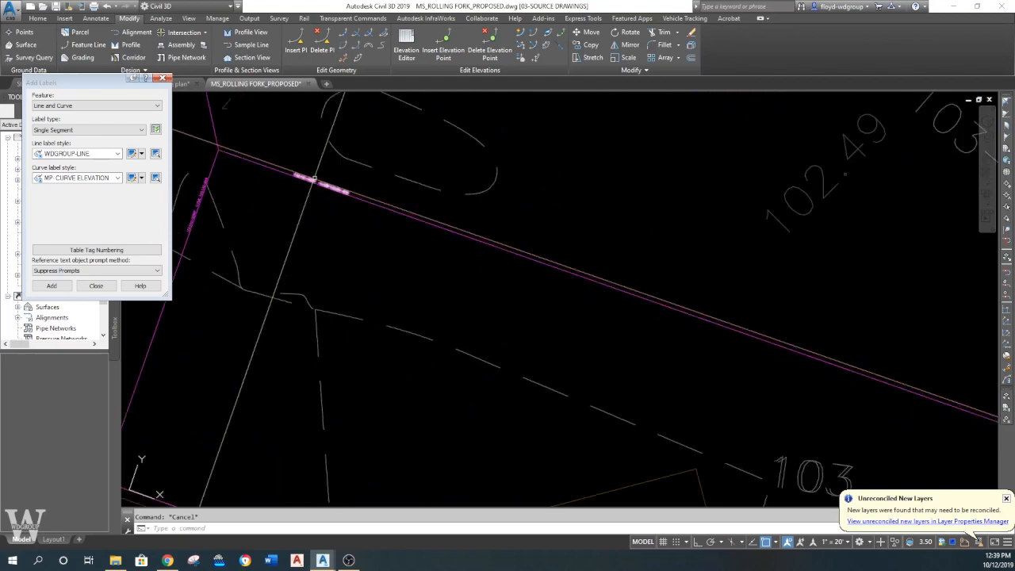
{"action": "scroll", "coordinate": [314, 193], "scroll_direction": "down", "scroll_amount": 5}
{"action": "mouse_move", "coordinate": [485, 308]}
{"action": "middle_mouse_down"}
{"action": "mouse_move", "coordinate": [491, 253]}
{"action": "mouse_move", "coordinate": [550, 266]}
{"action": "mouse_move", "coordinate": [548, 275]}
{"action": "middle_mouse_up"}
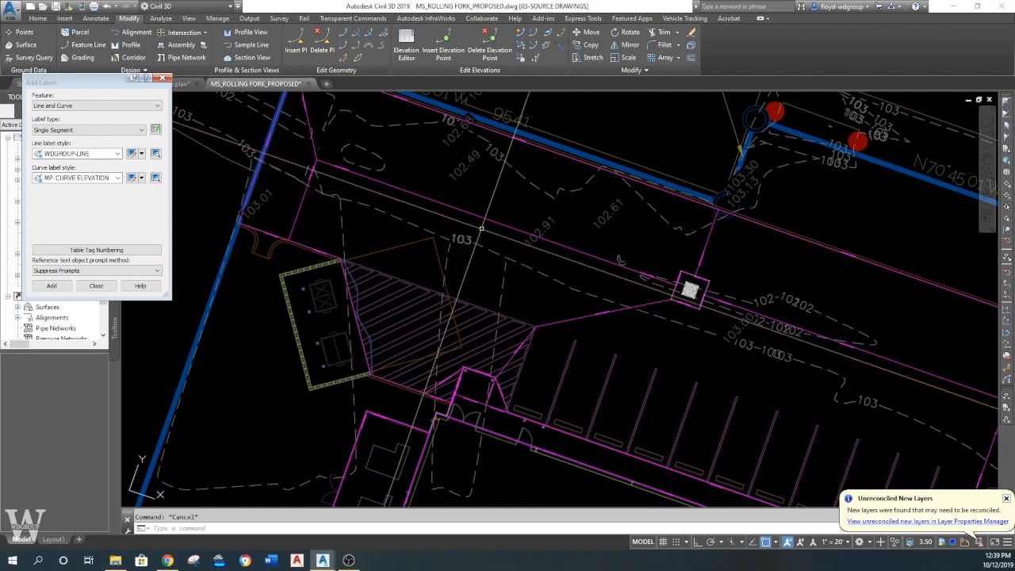
- Examine the grade labels along the south curb feature line by the dumpster enclosure and on the line just west of the inlet box
{"action": "left_click", "coordinate": [538, 147]}
{"action": "key", "text": "Escape"}
{"action": "middle_click_drag", "start_coordinate": [492, 180], "coordinate": [493, 229]}
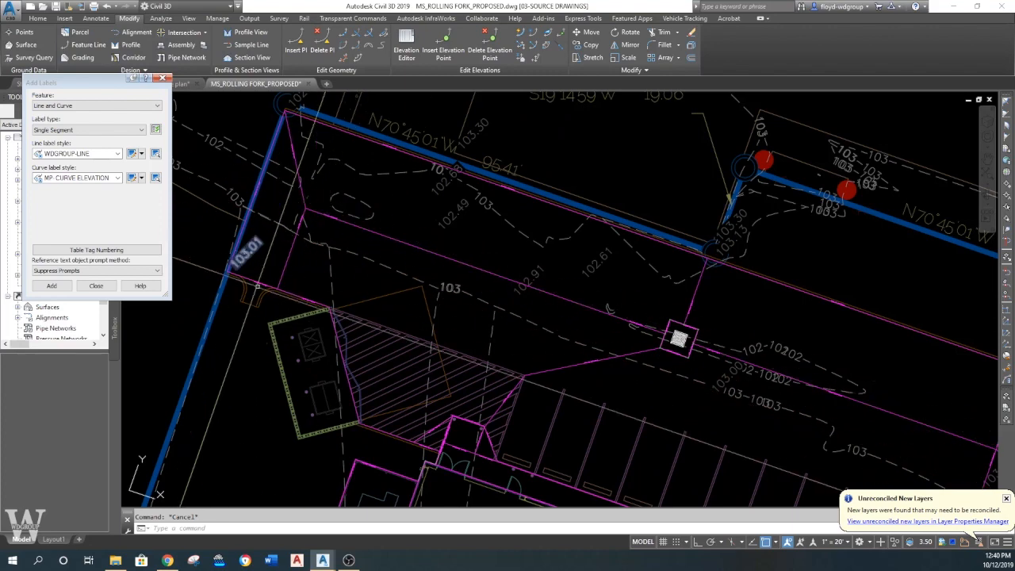
{"action": "middle_click_drag", "start_coordinate": [501, 317], "coordinate": [516, 269]}
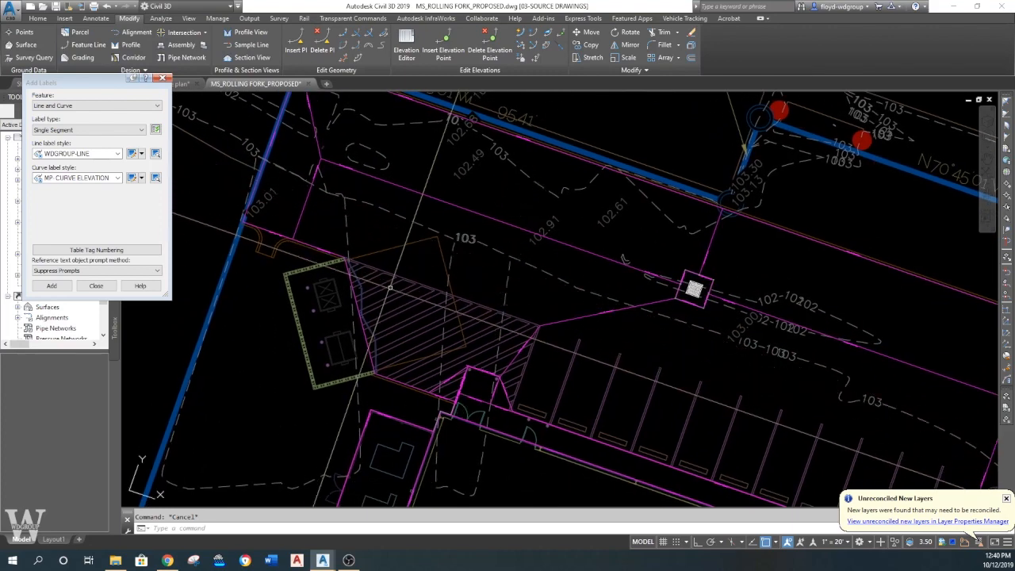
{"action": "middle_click_drag", "start_coordinate": [389, 280], "coordinate": [478, 296]}
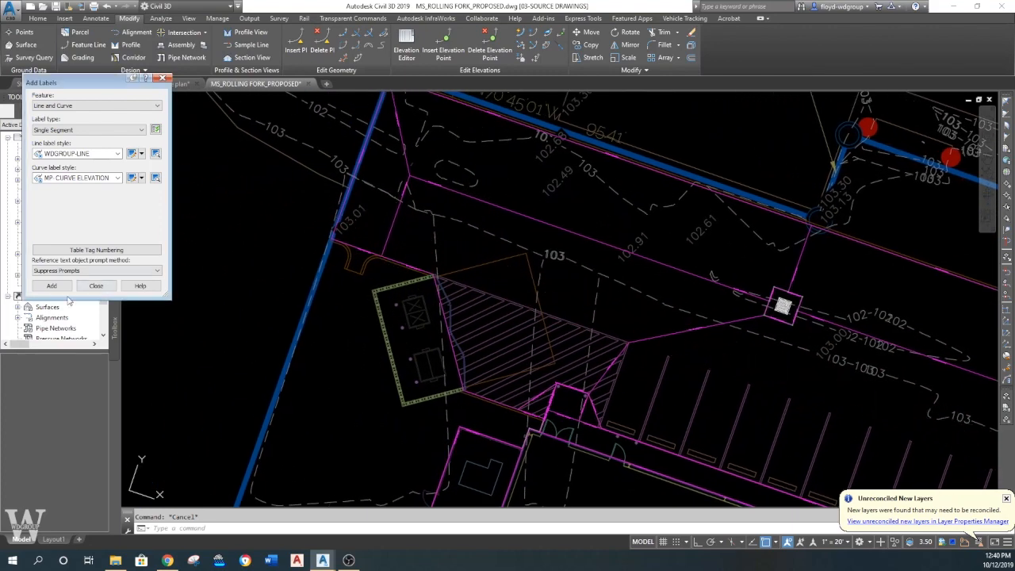
{"action": "scroll", "coordinate": [557, 272], "scroll_direction": "up", "scroll_amount": 6}
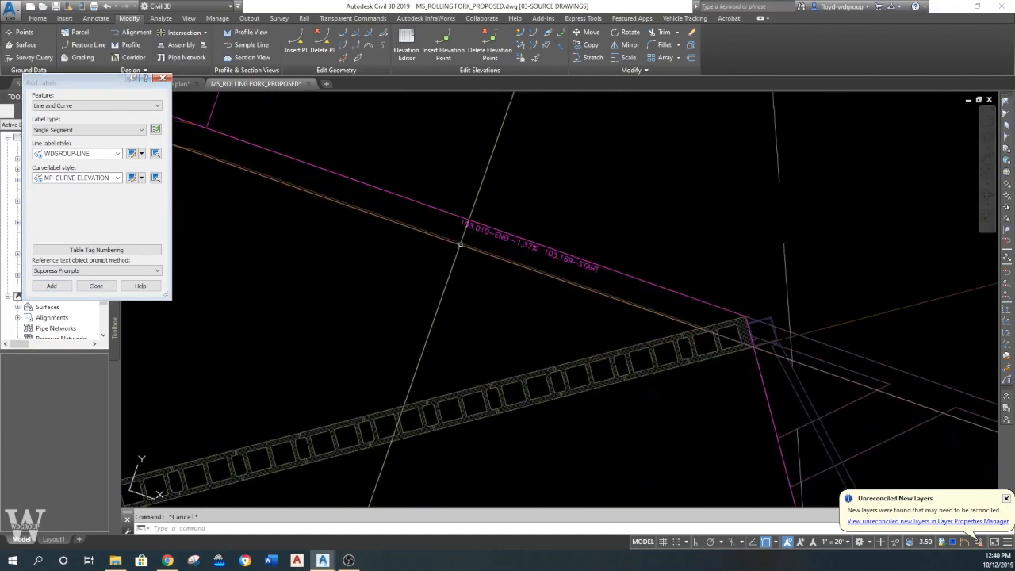
{"action": "scroll", "coordinate": [361, 289], "scroll_direction": "down", "scroll_amount": 4}
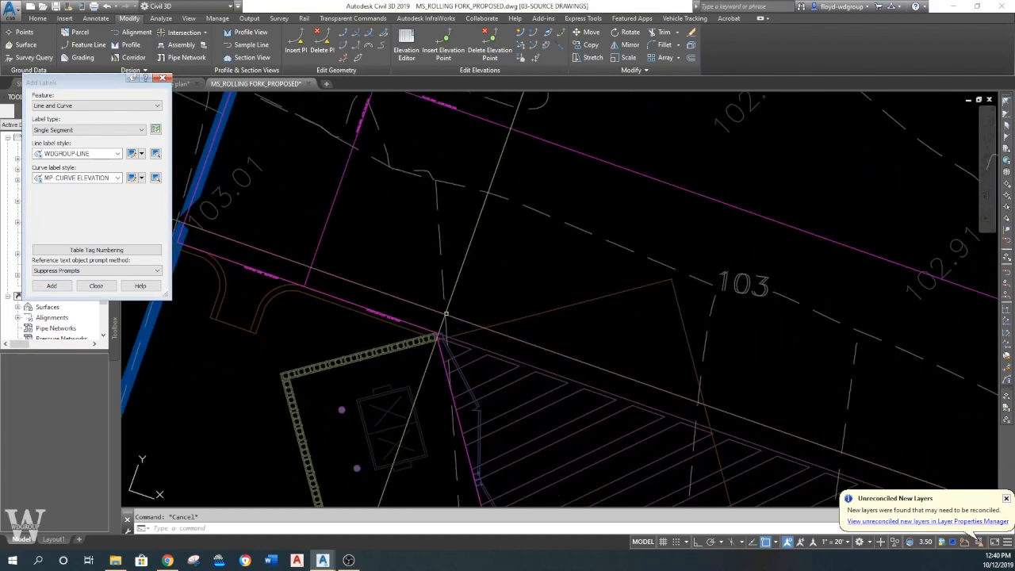
{"action": "scroll", "coordinate": [546, 281], "scroll_direction": "up", "scroll_amount": 8}
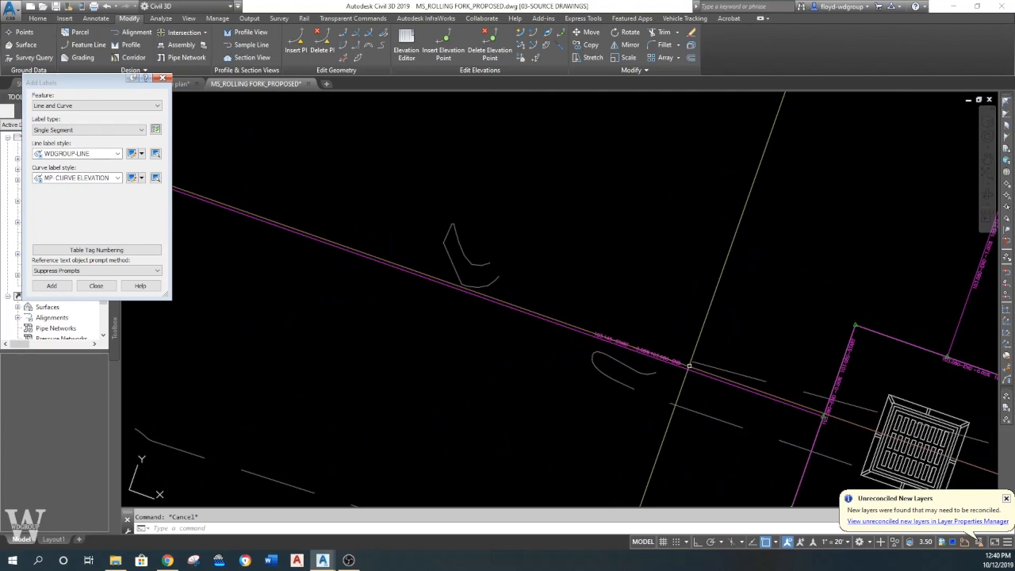
{"action": "scroll", "coordinate": [659, 371], "scroll_direction": "down", "scroll_amount": 7}
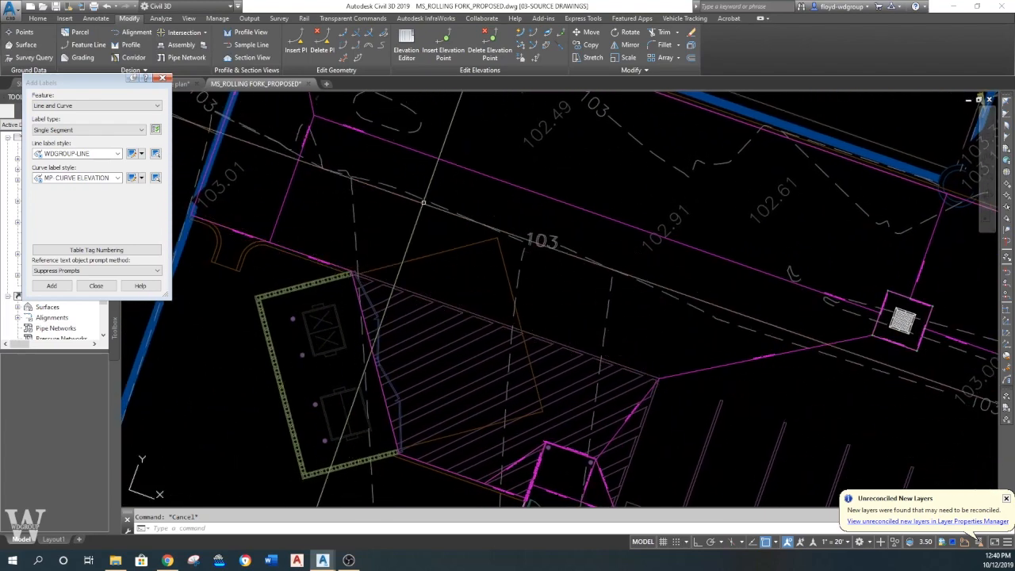
{"action": "scroll", "coordinate": [412, 238], "scroll_direction": "down", "scroll_amount": 2}
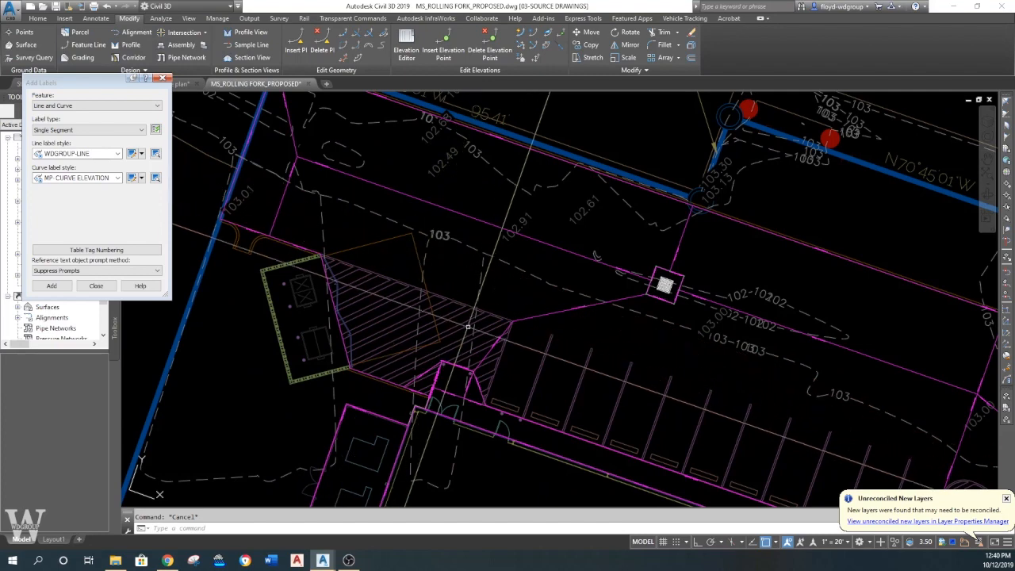
{"action": "scroll", "coordinate": [469, 346], "scroll_direction": "up", "scroll_amount": 2}
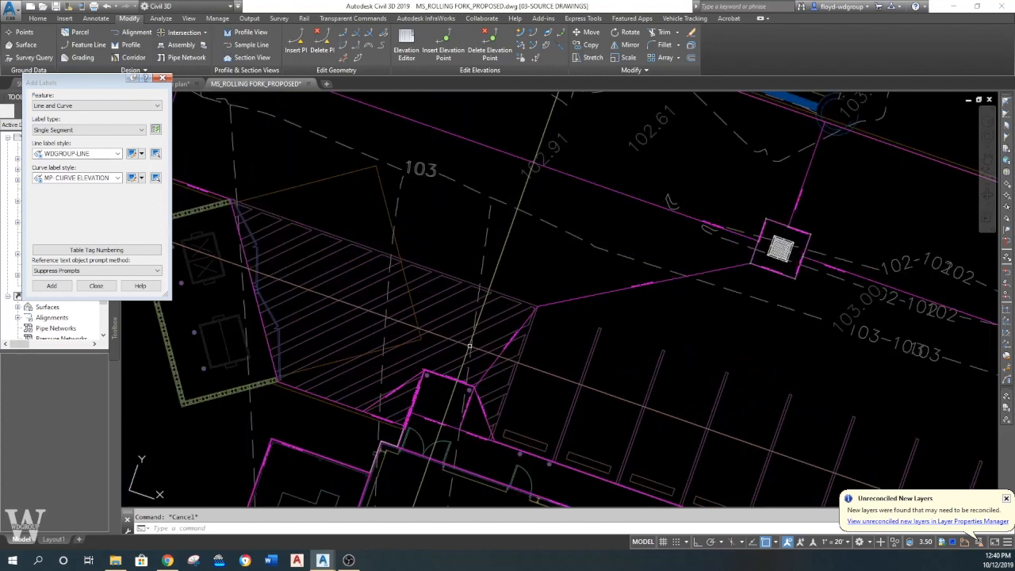
- Draw a polyline from the north corner of the entrance ramp landing perpendicular to the feature line running west from the inlet box
{"action": "left_click", "coordinate": [89, 45]}
{"action": "type", "text": "pl"}
{"action": "key", "text": "Return"}
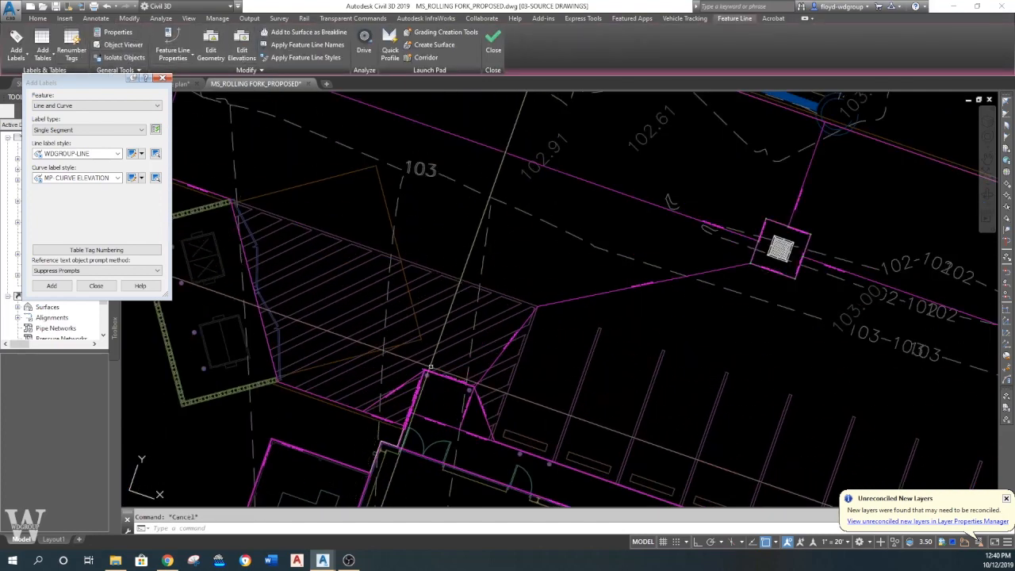
{"action": "scroll", "coordinate": [420, 381], "scroll_direction": "up", "scroll_amount": 5}
{"action": "scroll", "coordinate": [406, 380], "scroll_direction": "up", "scroll_amount": 2}
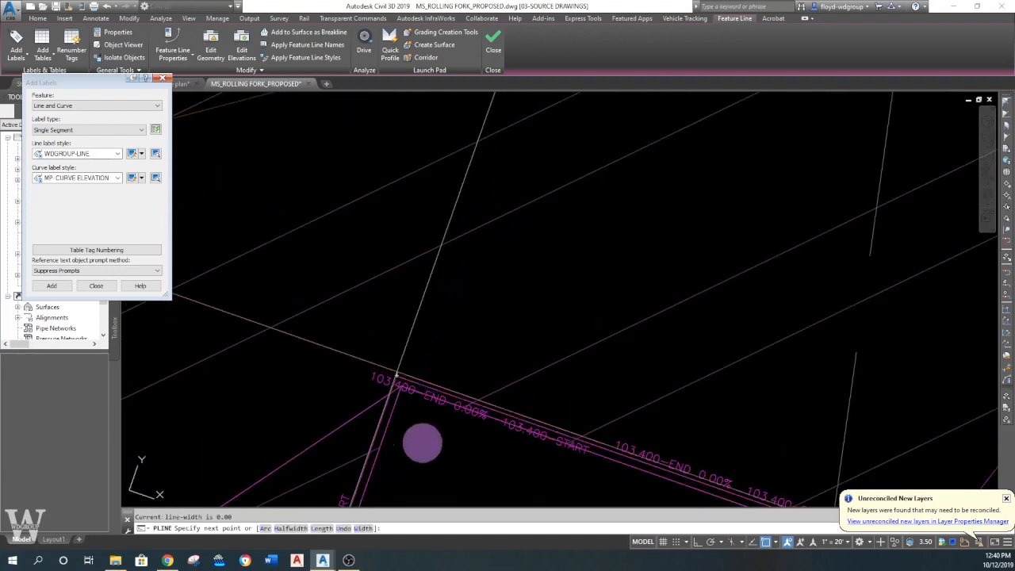
{"action": "scroll", "coordinate": [471, 270], "scroll_direction": "down", "scroll_amount": 9}
{"action": "middle_click_drag", "start_coordinate": [471, 271], "coordinate": [433, 359]}
{"action": "type", "text": "per"}
{"action": "key", "text": "Return"}
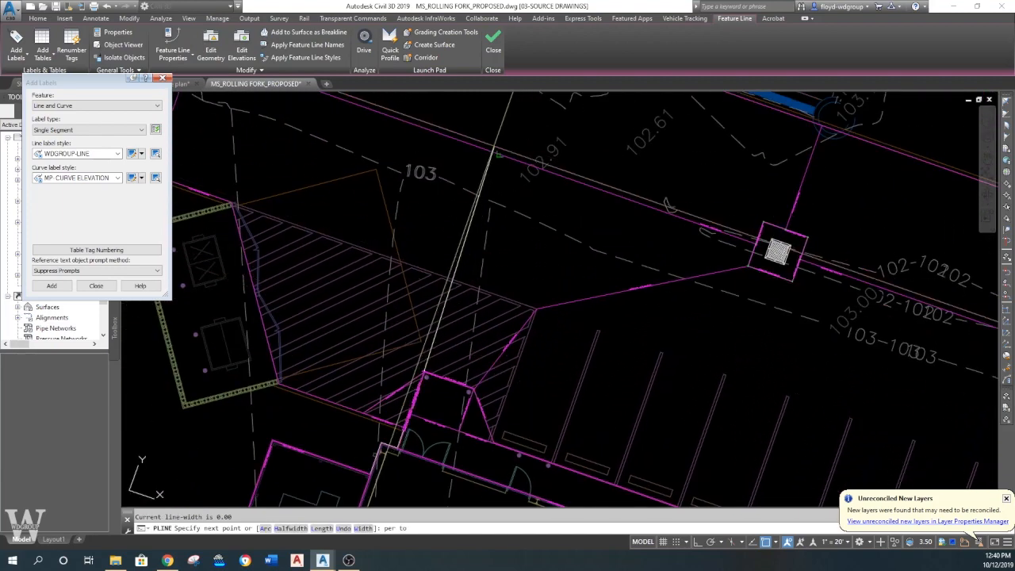
{"action": "key", "text": "Escape"}
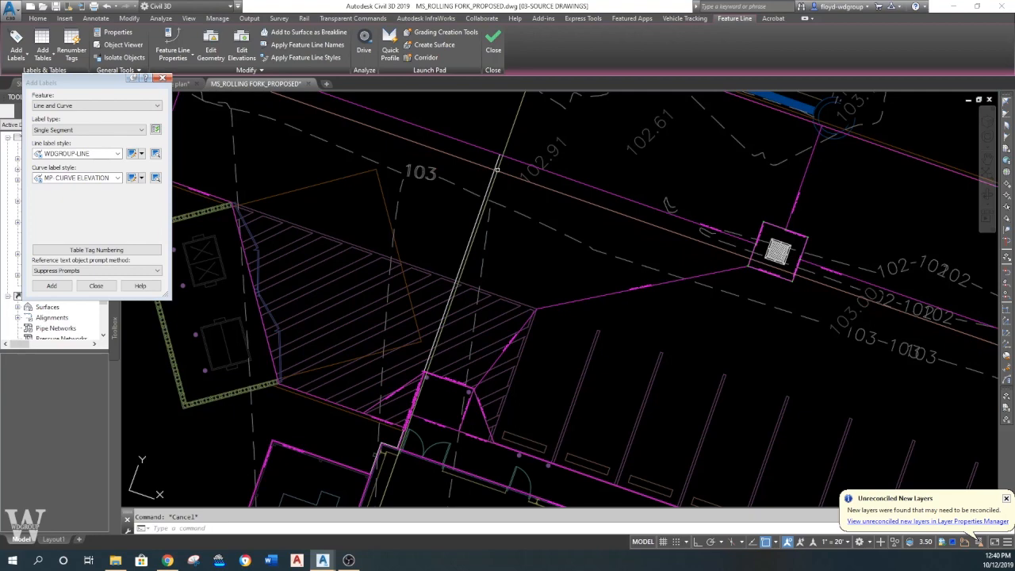
- Check the length of the polyline from the ramp landing in its properties
{"action": "right_click", "coordinate": [497, 170]}
{"action": "left_click", "coordinate": [529, 251]}
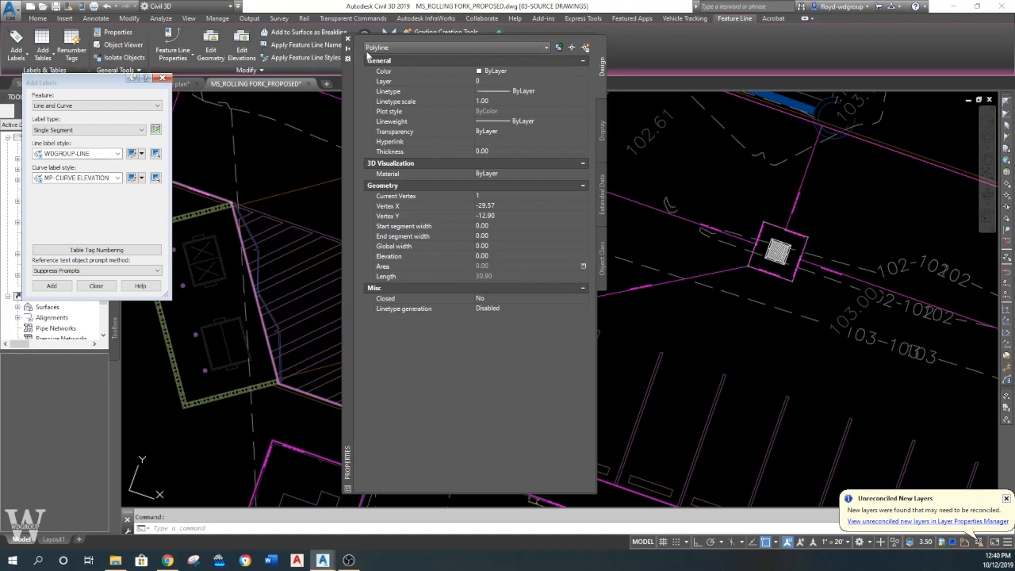
{"action": "left_click", "coordinate": [346, 39]}
{"action": "key", "text": "Escape"}
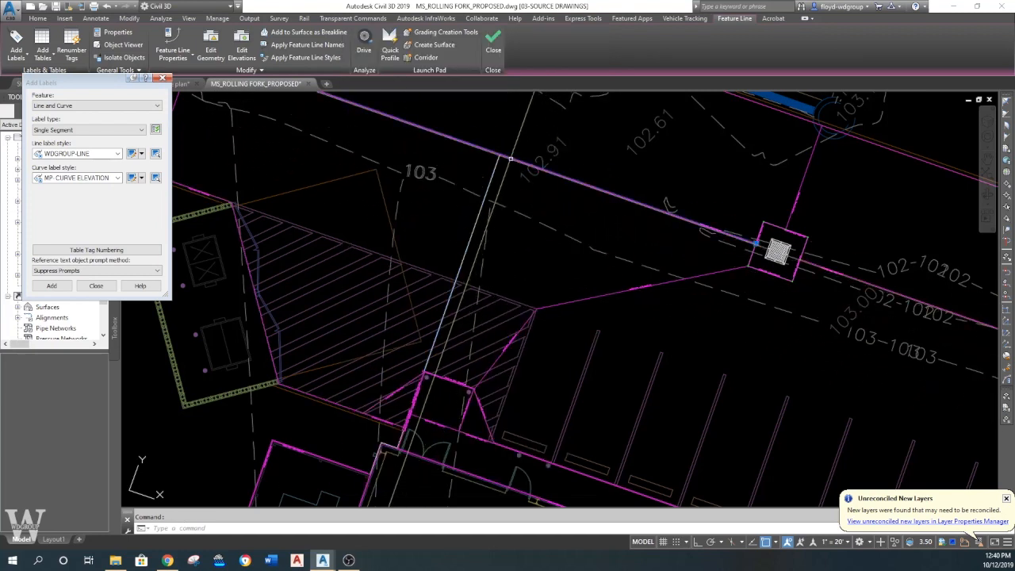
- Insert a PI at elevation 103.110 where the ramp landing polyline meets the feature line running west from the inlet box
{"action": "left_click", "coordinate": [210, 49]}
{"action": "left_click", "coordinate": [364, 43]}
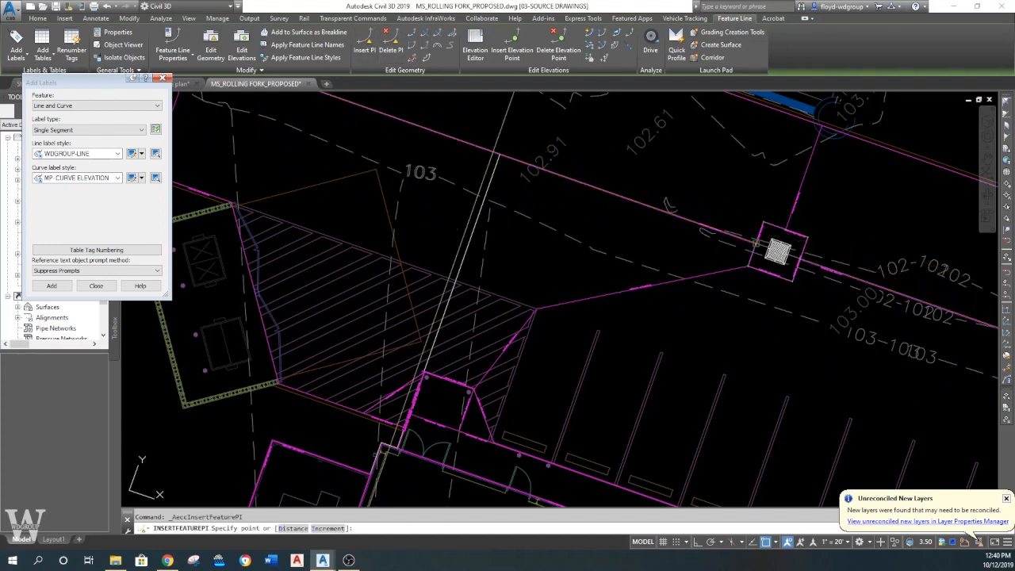
{"action": "left_click", "coordinate": [491, 149]}
{"action": "left_click", "coordinate": [500, 154]}
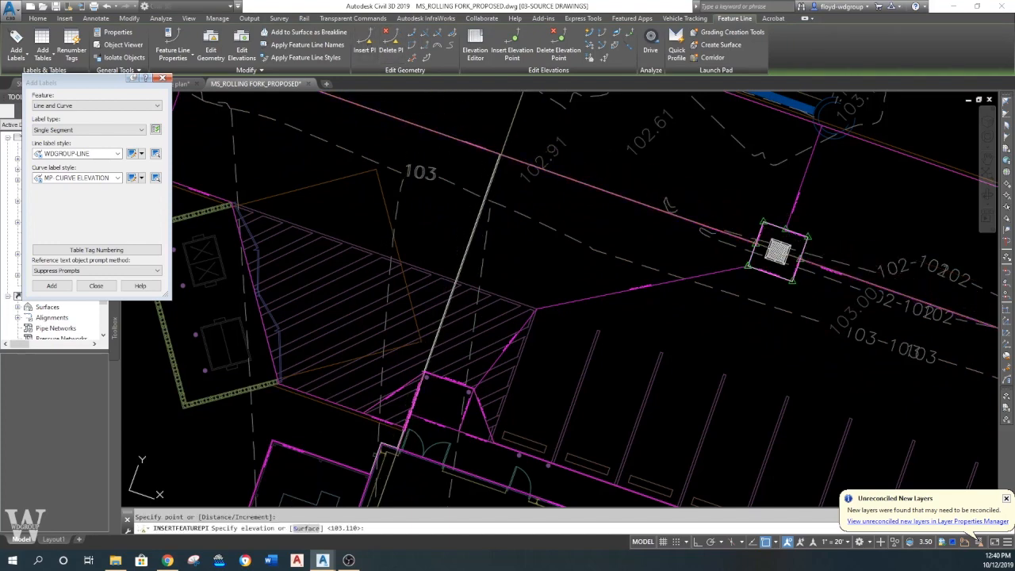
{"action": "key", "text": "Escape"}
- Convert the ramp landing polyline to a feature line on site MS_ROLLING FORK, style Standard, layer G-P-BREAKLINE, erasing the existing entity
{"action": "scroll", "coordinate": [500, 157], "scroll_direction": "up", "scroll_amount": 5}
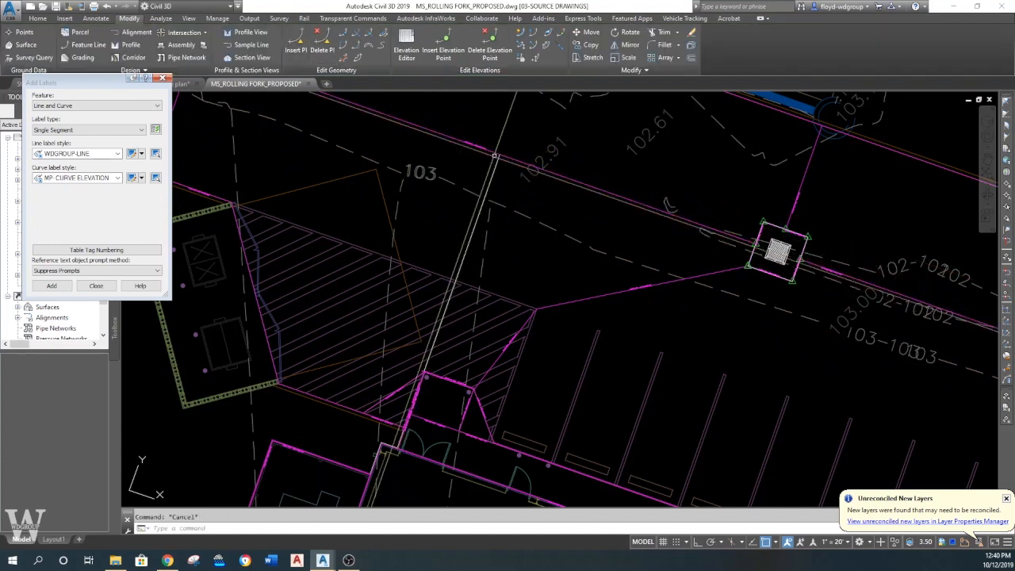
{"action": "scroll", "coordinate": [518, 205], "scroll_direction": "down", "scroll_amount": 2}
{"action": "scroll", "coordinate": [519, 205], "scroll_direction": "down", "scroll_amount": 4}
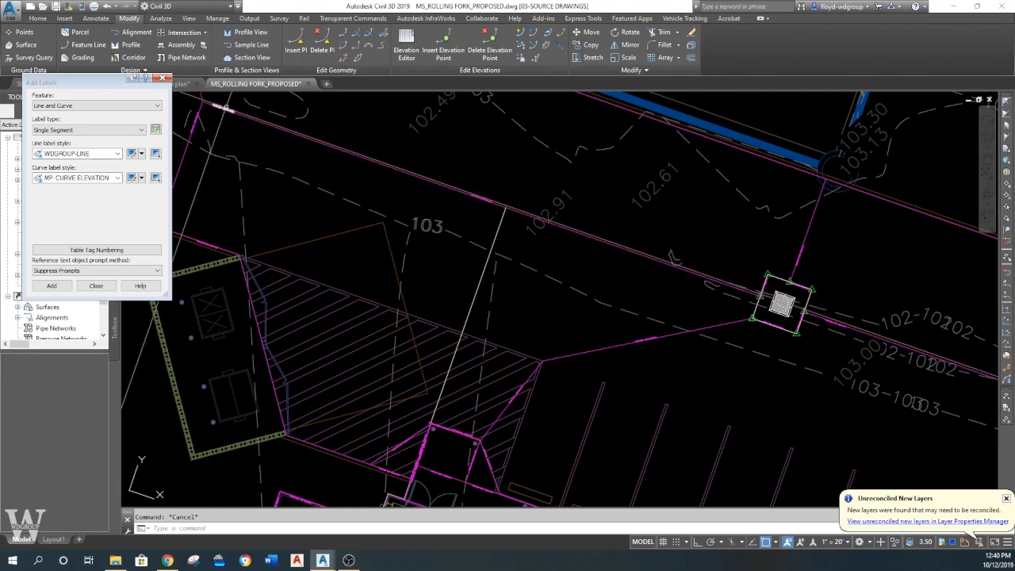
{"action": "left_click", "coordinate": [105, 46]}
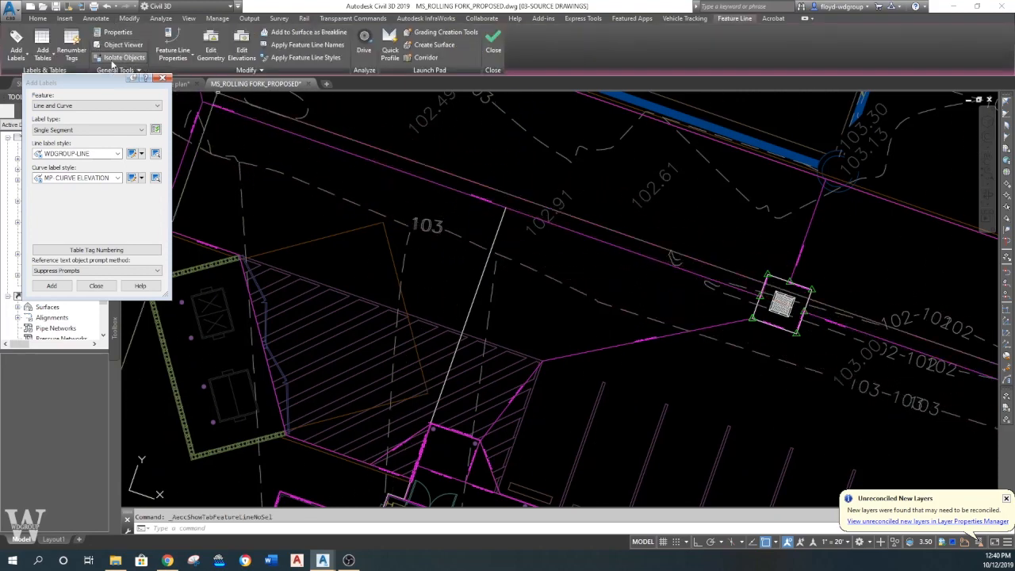
{"action": "left_click", "coordinate": [39, 18]}
{"action": "left_click", "coordinate": [158, 48]}
{"action": "left_click", "coordinate": [190, 88]}
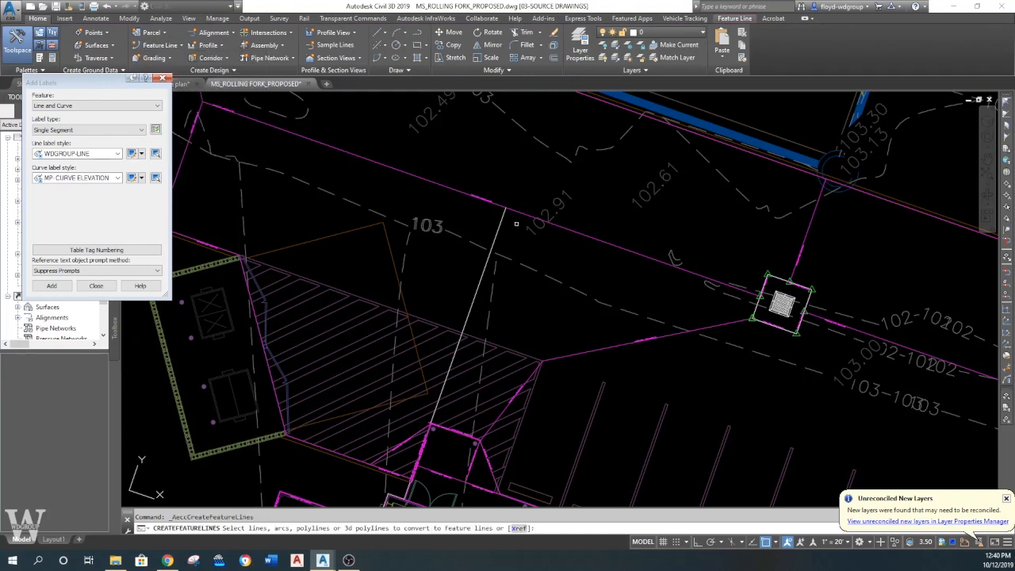
{"action": "key", "text": "Return"}
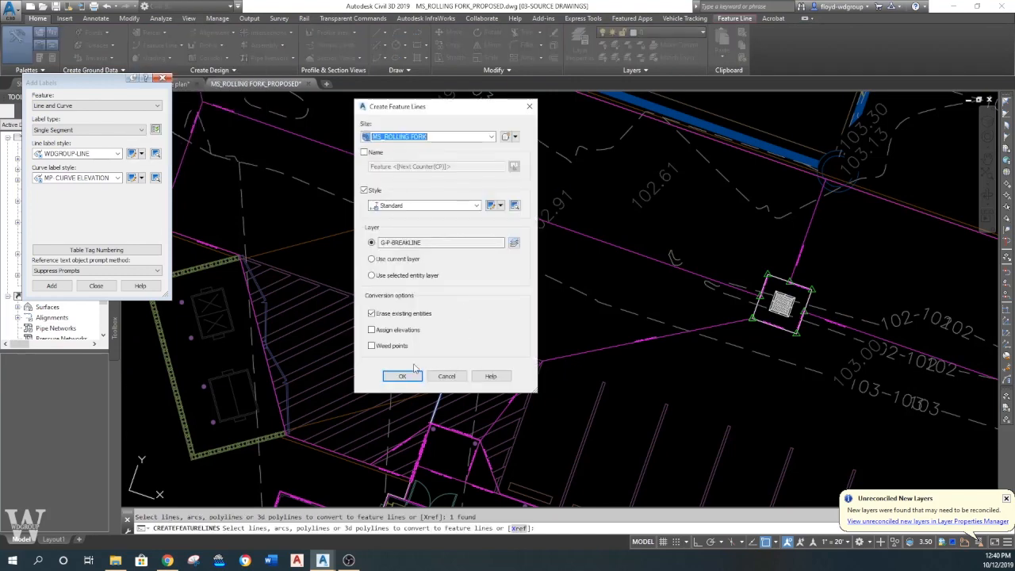
{"action": "left_click", "coordinate": [402, 376]}
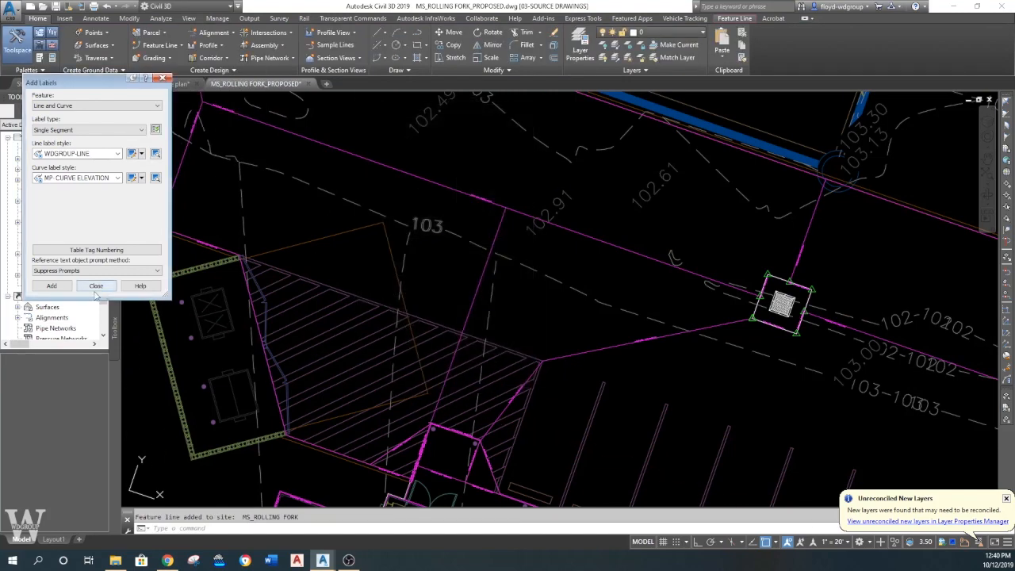
- Add a single-segment WDGROUP-LINE label to the new feature line from the ramp landing and read its grade
{"action": "left_click", "coordinate": [475, 298]}
{"action": "scroll", "coordinate": [475, 298], "scroll_direction": "up", "scroll_amount": 5}
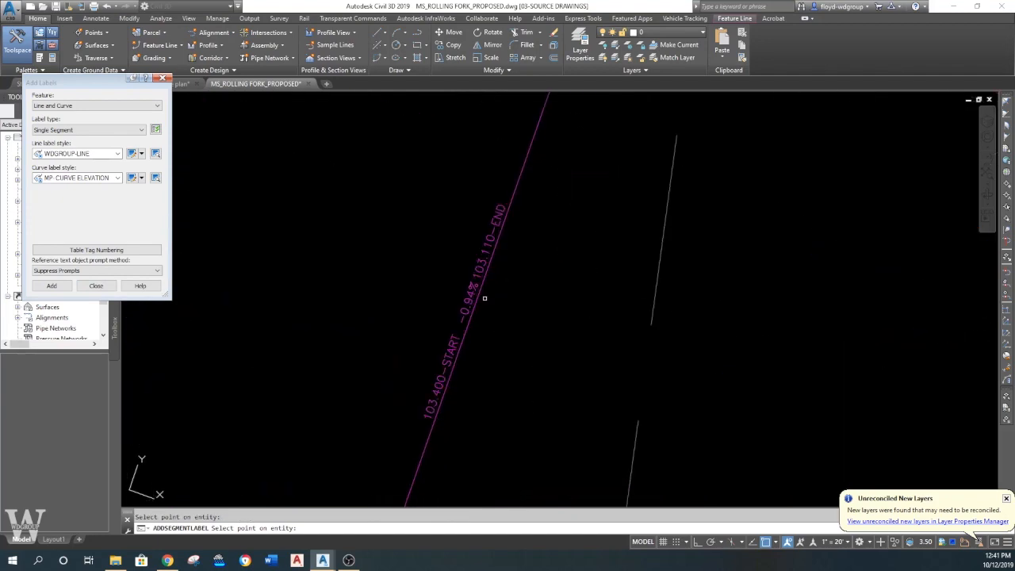
{"action": "scroll", "coordinate": [496, 276], "scroll_direction": "down", "scroll_amount": 8}
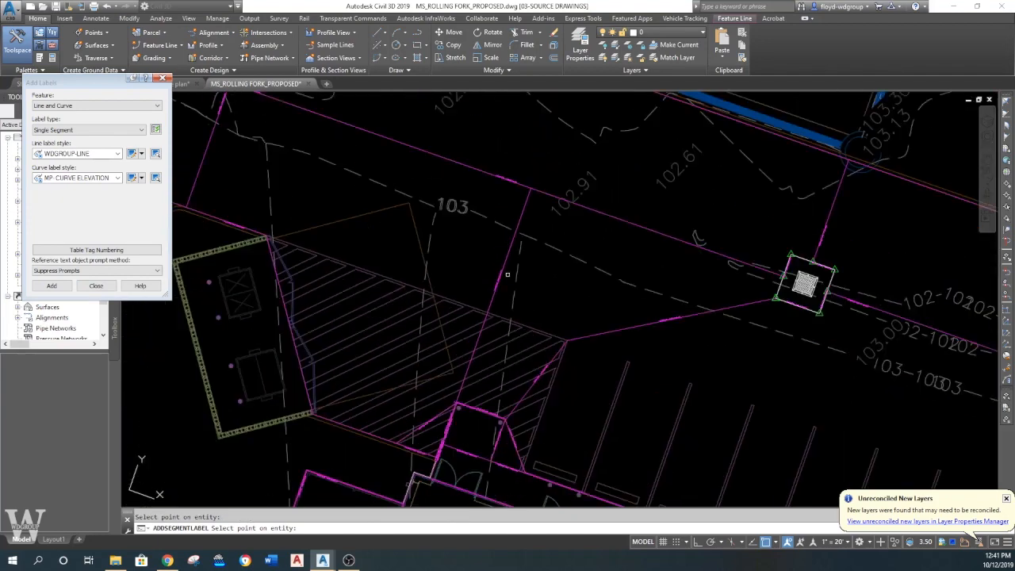
{"action": "key", "text": "Escape"}
- Check the label west of the new junction and add a WDGROUP-LINE segment label between the junction and the inlet box
{"action": "scroll", "coordinate": [535, 197], "scroll_direction": "up", "scroll_amount": 6}
{"action": "scroll", "coordinate": [581, 238], "scroll_direction": "down", "scroll_amount": 2}
{"action": "scroll", "coordinate": [578, 236], "scroll_direction": "up", "scroll_amount": 2}
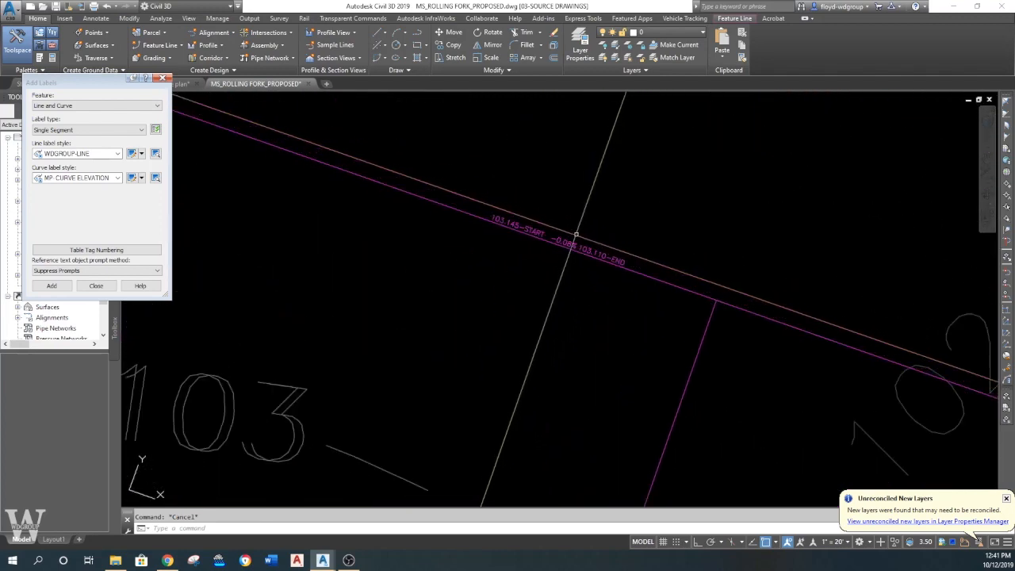
{"action": "scroll", "coordinate": [575, 236], "scroll_direction": "down", "scroll_amount": 3}
{"action": "scroll", "coordinate": [476, 134], "scroll_direction": "up", "scroll_amount": 4}
{"action": "scroll", "coordinate": [476, 134], "scroll_direction": "down", "scroll_amount": 4}
{"action": "mouse_move", "coordinate": [547, 118]}
{"action": "middle_mouse_down"}
{"action": "mouse_move", "coordinate": [479, 180]}
{"action": "mouse_move", "coordinate": [374, 175]}
{"action": "middle_mouse_up"}
{"action": "scroll", "coordinate": [479, 181], "scroll_direction": "up", "scroll_amount": 3}
{"action": "scroll", "coordinate": [476, 205], "scroll_direction": "down", "scroll_amount": 4}
{"action": "middle_click_drag", "start_coordinate": [757, 277], "coordinate": [656, 270]}
{"action": "scroll", "coordinate": [646, 271], "scroll_direction": "up", "scroll_amount": 2}
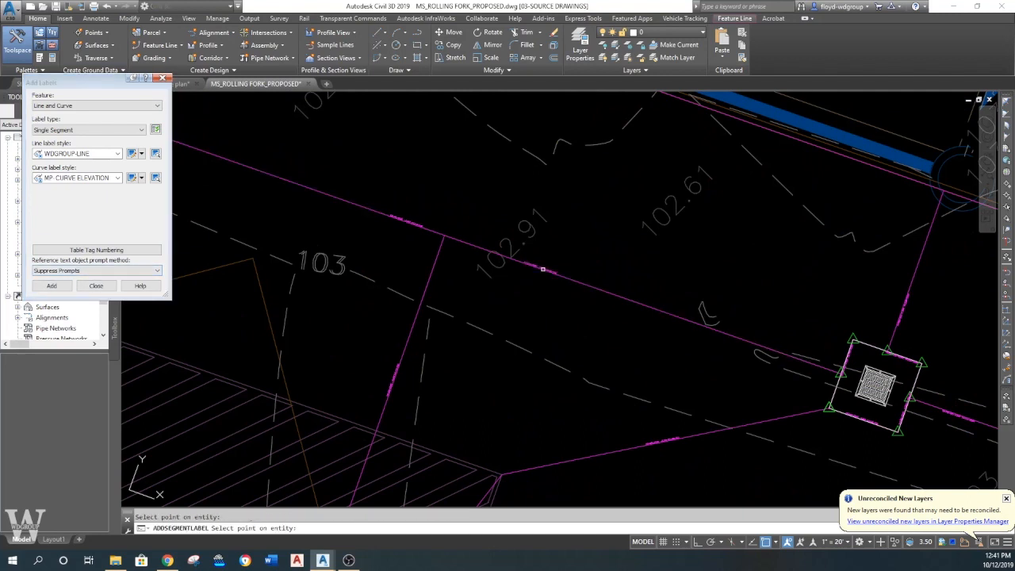
{"action": "scroll", "coordinate": [542, 269], "scroll_direction": "up", "scroll_amount": 5}
{"action": "key", "text": "Escape"}
{"action": "scroll", "coordinate": [762, 340], "scroll_direction": "down", "scroll_amount": 4}
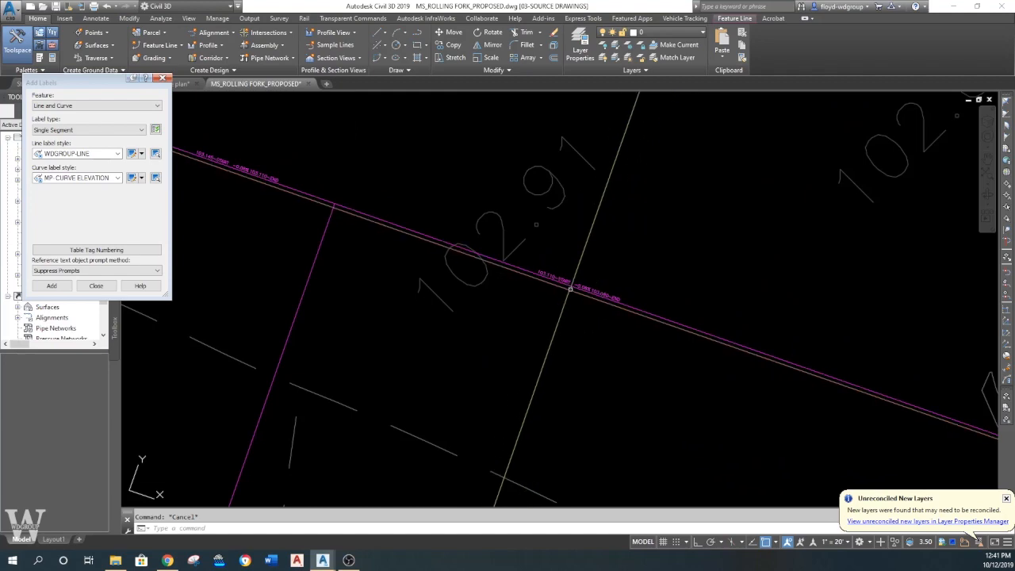
{"action": "scroll", "coordinate": [569, 288], "scroll_direction": "up", "scroll_amount": 2}
- Examine the elevation and grade labels on the feature lines running north and east from the inlet box
{"action": "scroll", "coordinate": [545, 283], "scroll_direction": "down", "scroll_amount": 5}
{"action": "mouse_move", "coordinate": [526, 365]}
{"action": "middle_mouse_down"}
{"action": "mouse_move", "coordinate": [519, 231]}
{"action": "mouse_move", "coordinate": [495, 220]}
{"action": "middle_mouse_up"}
{"action": "scroll", "coordinate": [493, 344], "scroll_direction": "up", "scroll_amount": 5}
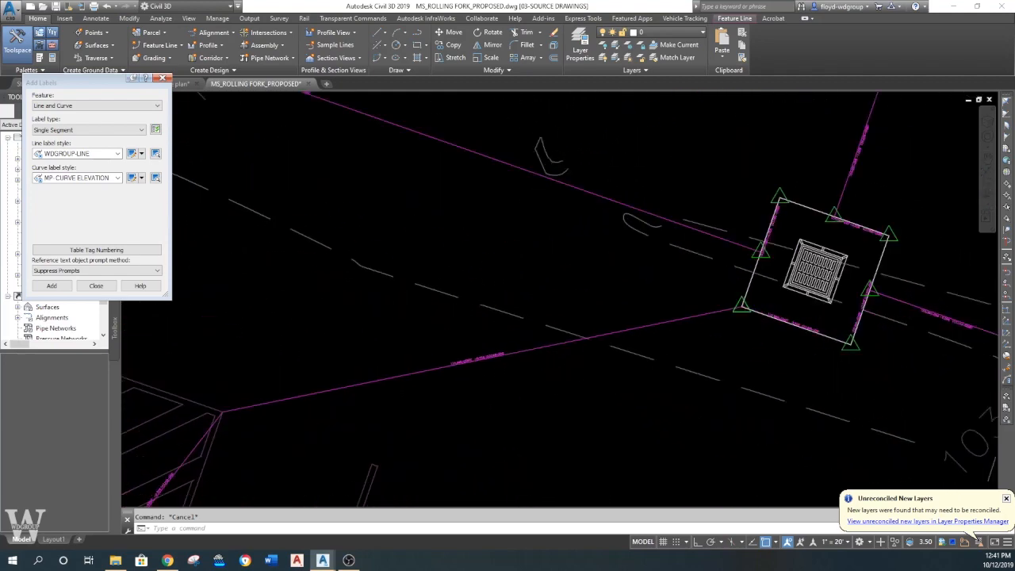
{"action": "scroll", "coordinate": [523, 327], "scroll_direction": "down", "scroll_amount": 3}
{"action": "scroll", "coordinate": [526, 333], "scroll_direction": "down", "scroll_amount": 3}
{"action": "scroll", "coordinate": [585, 299], "scroll_direction": "up", "scroll_amount": 7}
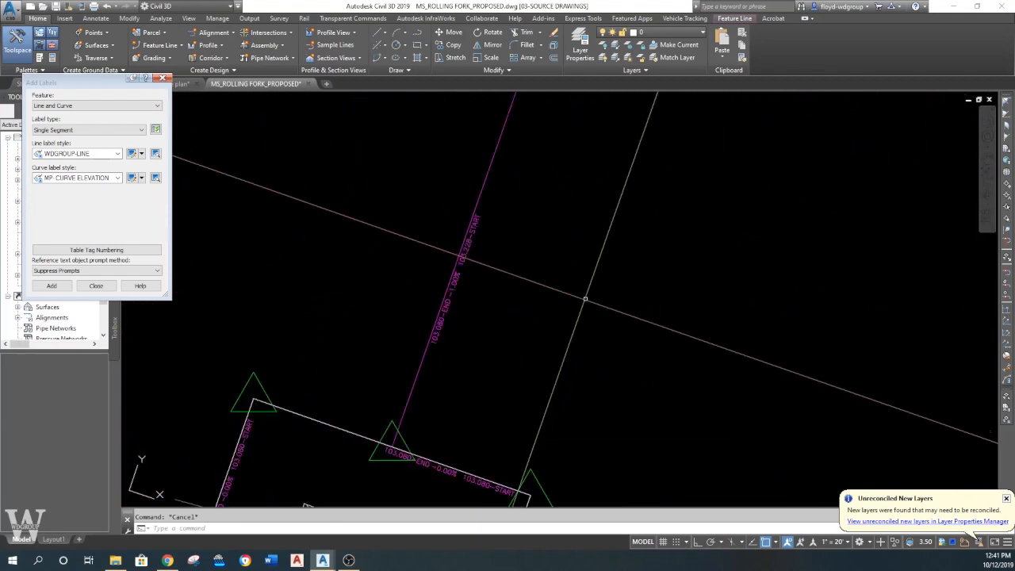
{"action": "scroll", "coordinate": [580, 294], "scroll_direction": "down", "scroll_amount": 3}
{"action": "middle_click_drag", "start_coordinate": [555, 341], "coordinate": [503, 203]}
{"action": "scroll", "coordinate": [519, 203], "scroll_direction": "up", "scroll_amount": 5}
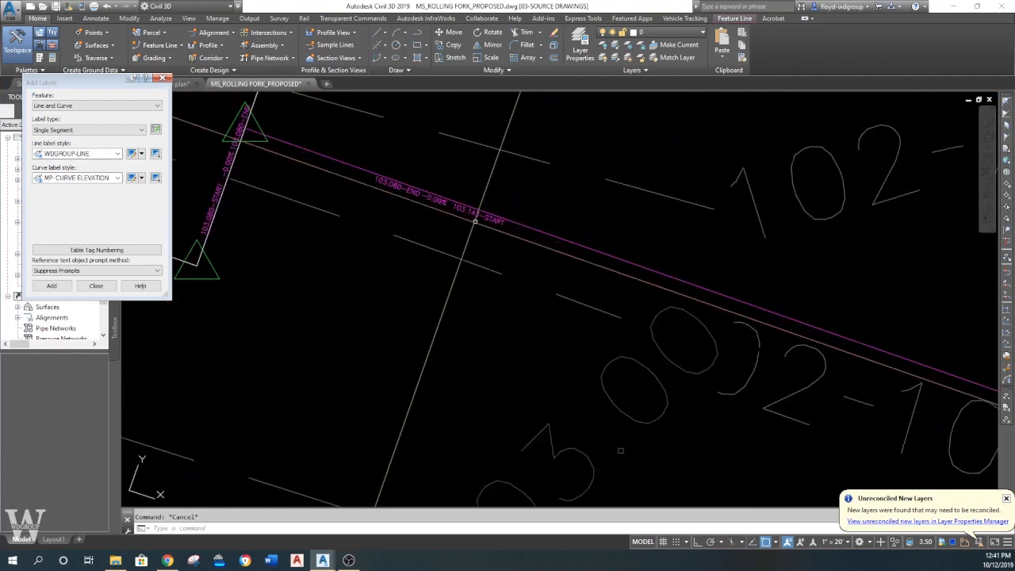
- Examine the grade labels on the cross feature line beside the striped island, on both sides of its junction with the inlet line
{"action": "scroll", "coordinate": [452, 214], "scroll_direction": "down", "scroll_amount": 3}
{"action": "scroll", "coordinate": [523, 237], "scroll_direction": "up", "scroll_amount": 5}
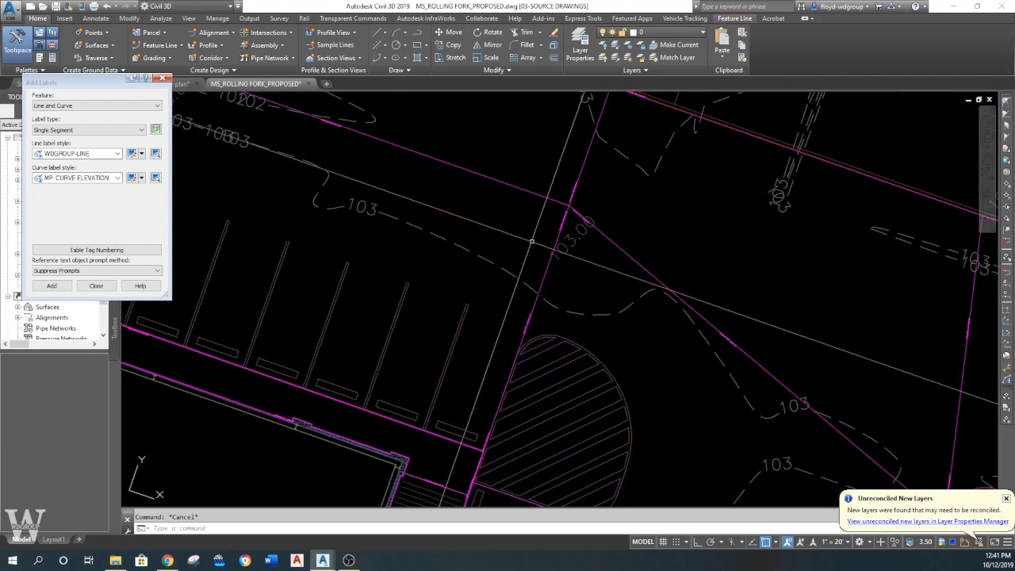
{"action": "scroll", "coordinate": [512, 305], "scroll_direction": "up", "scroll_amount": 4}
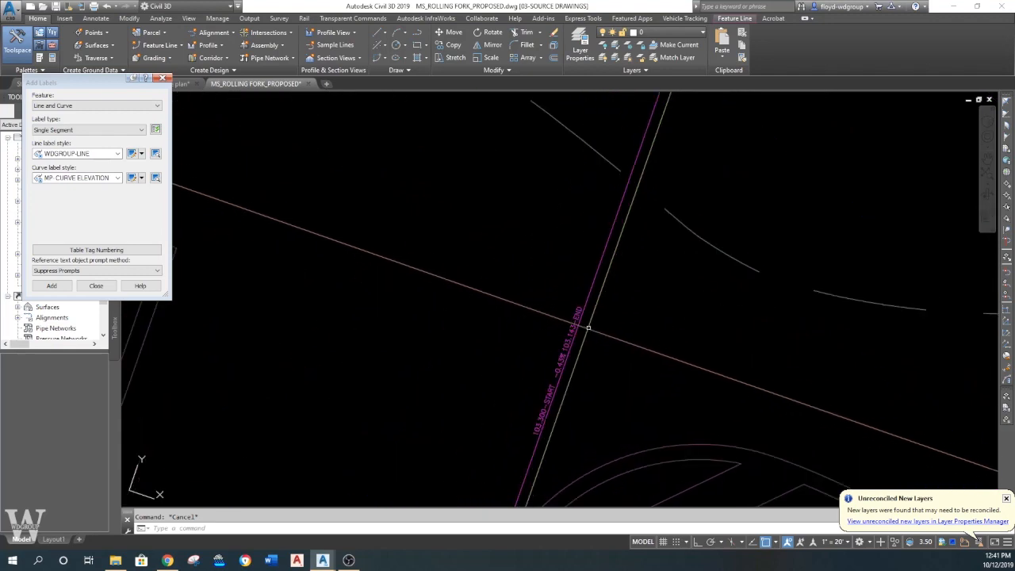
{"action": "scroll", "coordinate": [588, 327], "scroll_direction": "down", "scroll_amount": 3}
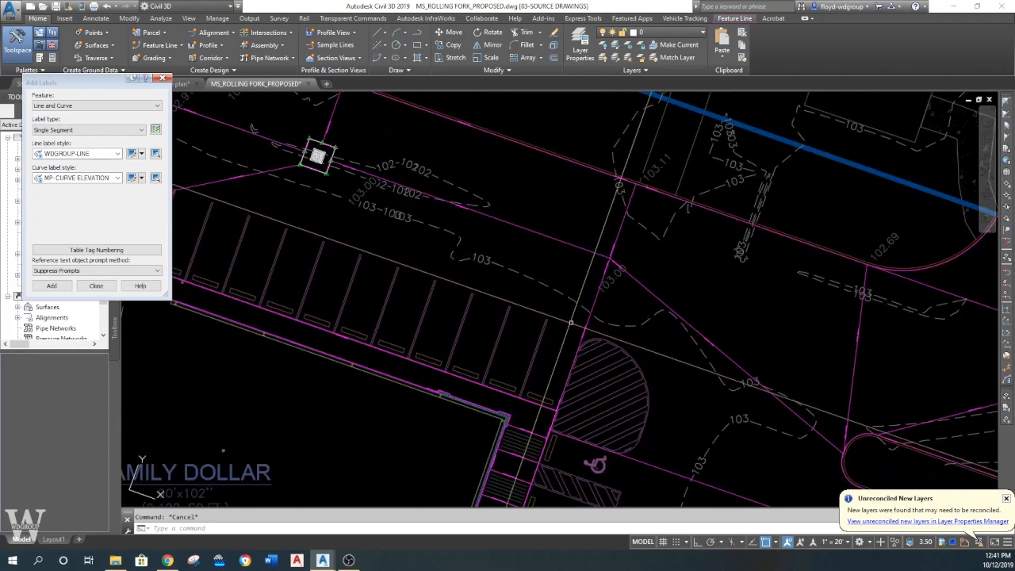
{"action": "middle_click_drag", "start_coordinate": [488, 243], "coordinate": [415, 306]}
{"action": "scroll", "coordinate": [567, 283], "scroll_direction": "up", "scroll_amount": 4}
{"action": "middle_click_drag", "start_coordinate": [528, 304], "coordinate": [483, 426]}
{"action": "scroll", "coordinate": [483, 427], "scroll_direction": "up", "scroll_amount": 4}
{"action": "scroll", "coordinate": [484, 427], "scroll_direction": "down", "scroll_amount": 3}
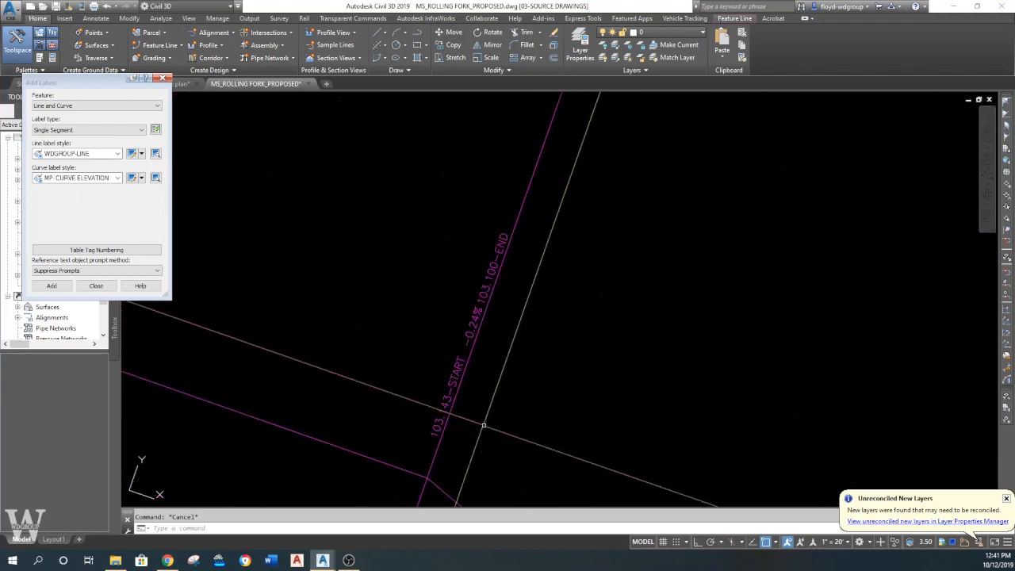
{"action": "middle_click_drag", "start_coordinate": [567, 344], "coordinate": [663, 345]}
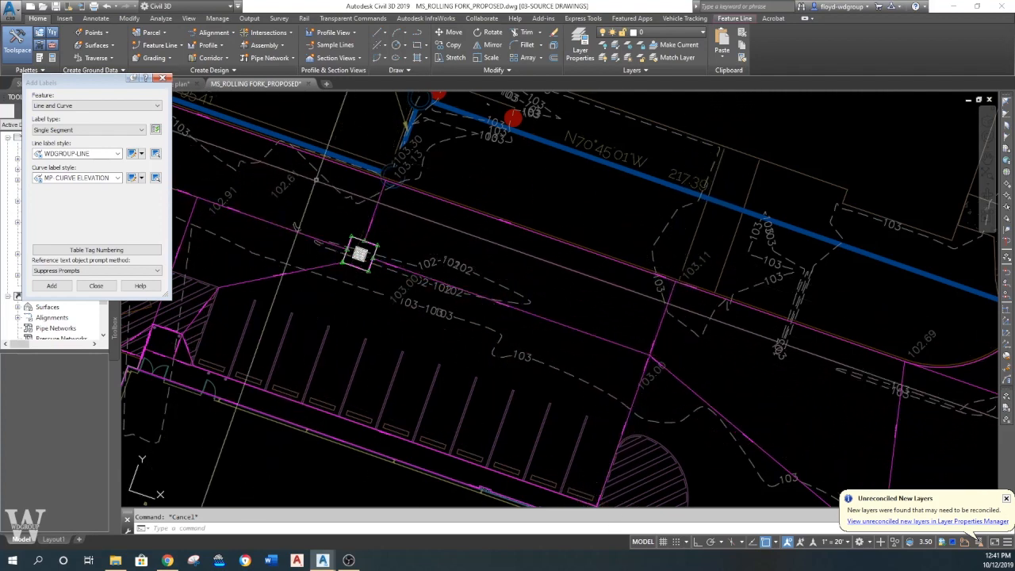
- Draw a feature line on layer G-P-BREAKLINE from the inlet box's southeast corner at elevation 103.080 to the curb corner beside the striped island at 103.300
{"action": "left_click", "coordinate": [165, 46]}
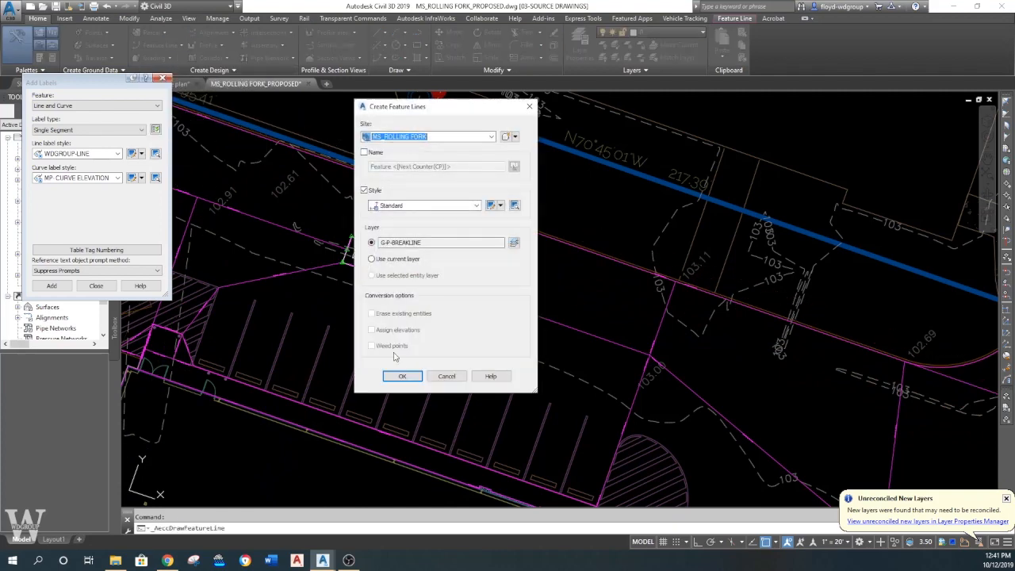
{"action": "left_click", "coordinate": [403, 376]}
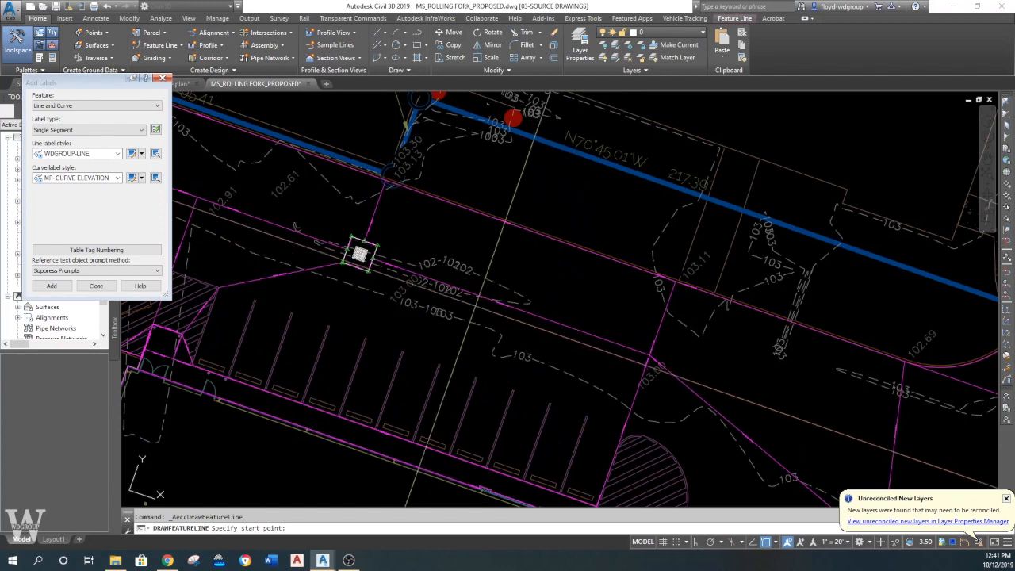
{"action": "scroll", "coordinate": [663, 243], "scroll_direction": "down", "scroll_amount": 1}
{"action": "middle_click_drag", "start_coordinate": [222, 170], "coordinate": [531, 444]}
{"action": "scroll", "coordinate": [517, 378], "scroll_direction": "up", "scroll_amount": 4}
{"action": "left_click", "coordinate": [524, 309]}
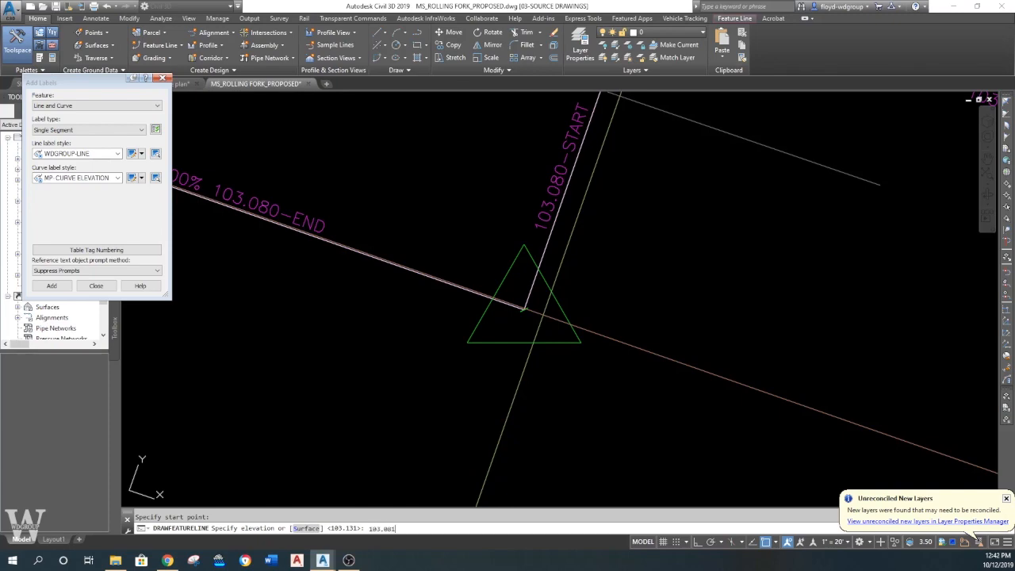
{"action": "scroll", "coordinate": [539, 315], "scroll_direction": "down", "scroll_amount": 8}
{"action": "middle_click_drag", "start_coordinate": [600, 396], "coordinate": [365, 198]}
{"action": "middle_click_drag", "start_coordinate": [508, 317], "coordinate": [363, 171]}
{"action": "scroll", "coordinate": [500, 308], "scroll_direction": "up", "scroll_amount": 3}
{"action": "scroll", "coordinate": [518, 342], "scroll_direction": "up", "scroll_amount": 6}
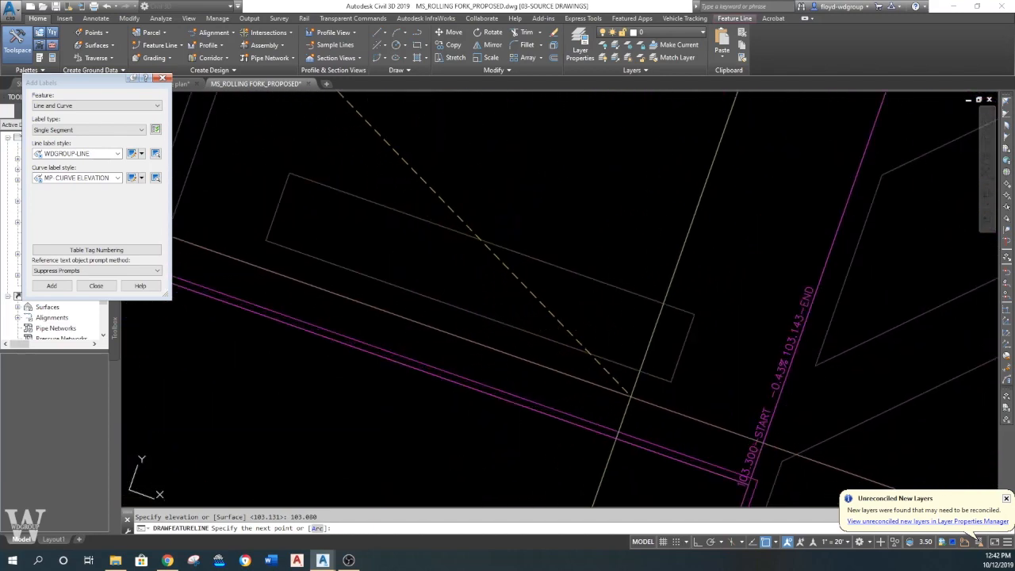
{"action": "type", "text": "e"}
{"action": "key", "text": "Return"}
{"action": "key", "text": "Return"}
{"action": "key", "text": "Escape"}
- Add a single-segment WDGROUP-LINE label to the new diagonal feature line and read its grade
{"action": "scroll", "coordinate": [559, 421], "scroll_direction": "down", "scroll_amount": 5}
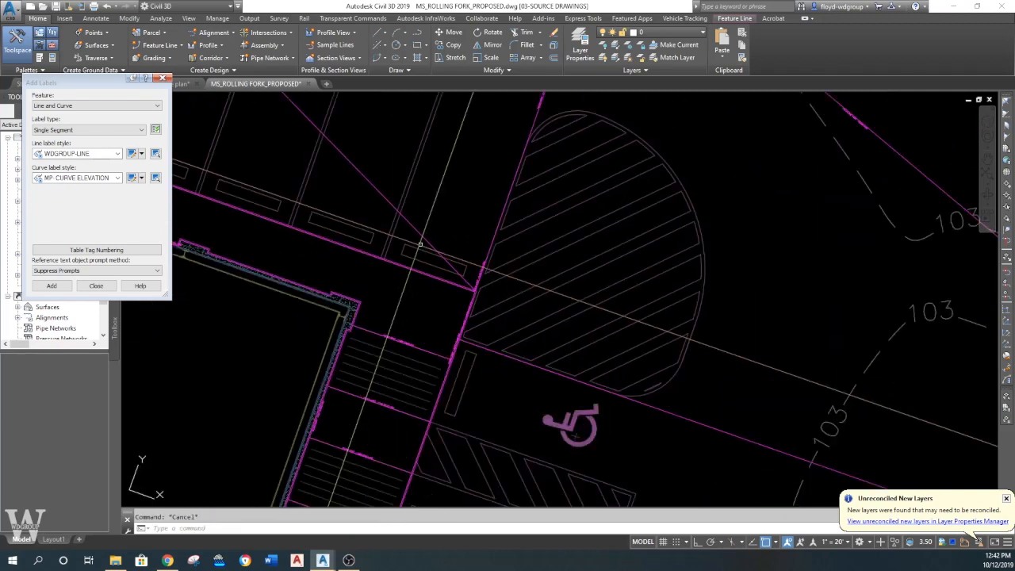
{"action": "scroll", "coordinate": [555, 301], "scroll_direction": "up", "scroll_amount": 3}
{"action": "left_click", "coordinate": [52, 285]}
{"action": "scroll", "coordinate": [464, 494], "scroll_direction": "down", "scroll_amount": 2}
{"action": "scroll", "coordinate": [450, 284], "scroll_direction": "up", "scroll_amount": 2}
{"action": "key", "text": "Escape"}
{"action": "scroll", "coordinate": [398, 248], "scroll_direction": "up", "scroll_amount": 2}
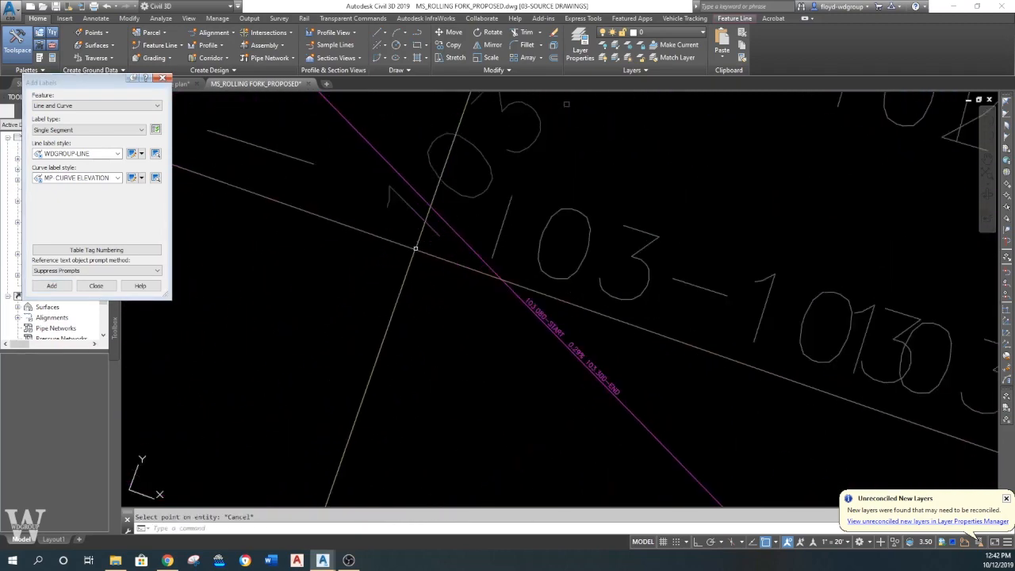
{"action": "scroll", "coordinate": [450, 259], "scroll_direction": "down", "scroll_amount": 4}
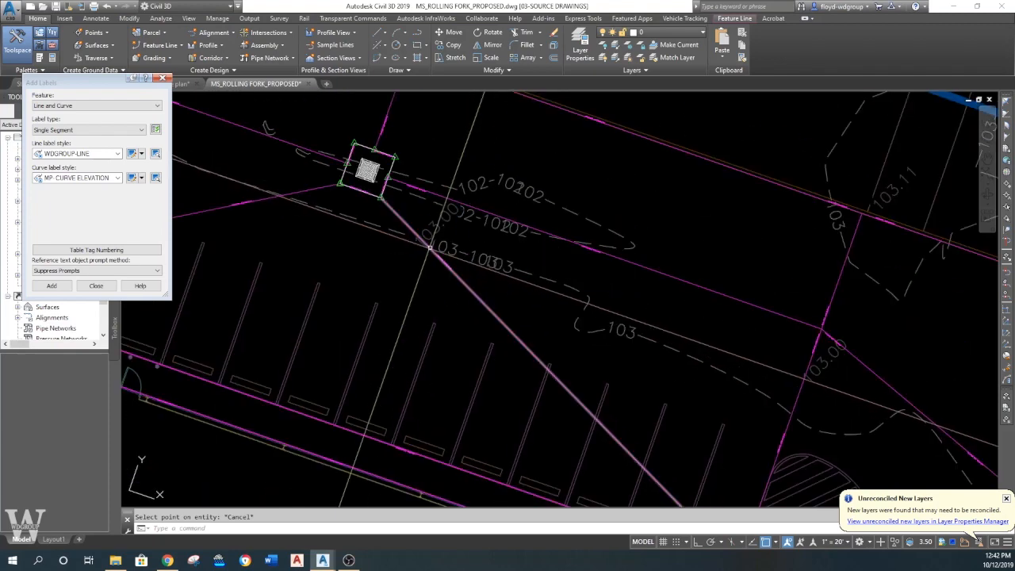
- Check the position and scale of the inlet grate block in its properties
{"action": "scroll", "coordinate": [431, 245], "scroll_direction": "up", "scroll_amount": 2}
{"action": "middle_click_drag", "start_coordinate": [333, 117], "coordinate": [457, 235]}
{"action": "scroll", "coordinate": [456, 230], "scroll_direction": "up", "scroll_amount": 2}
{"action": "left_click", "coordinate": [456, 233]}
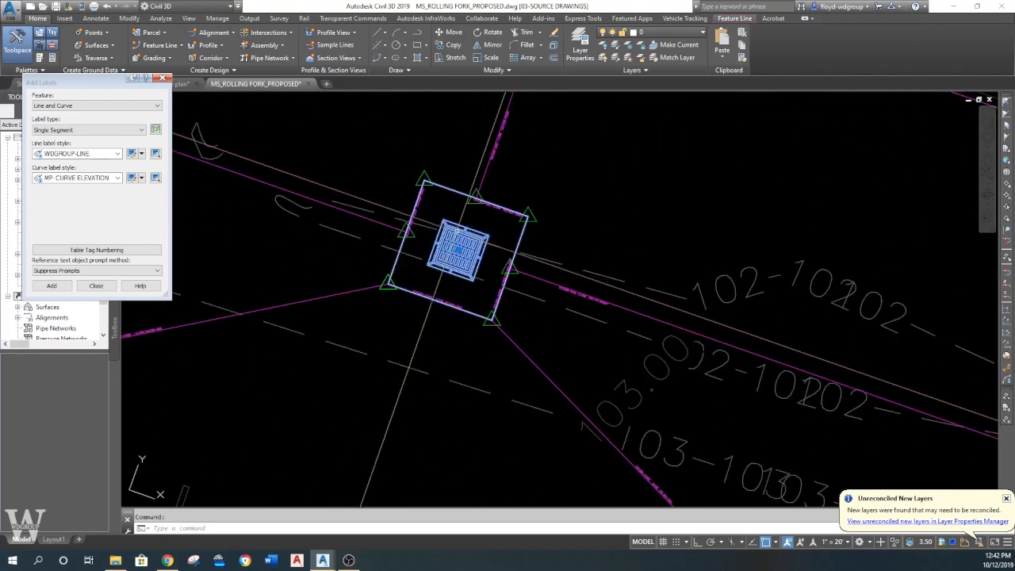
{"action": "right_click", "coordinate": [457, 232]}
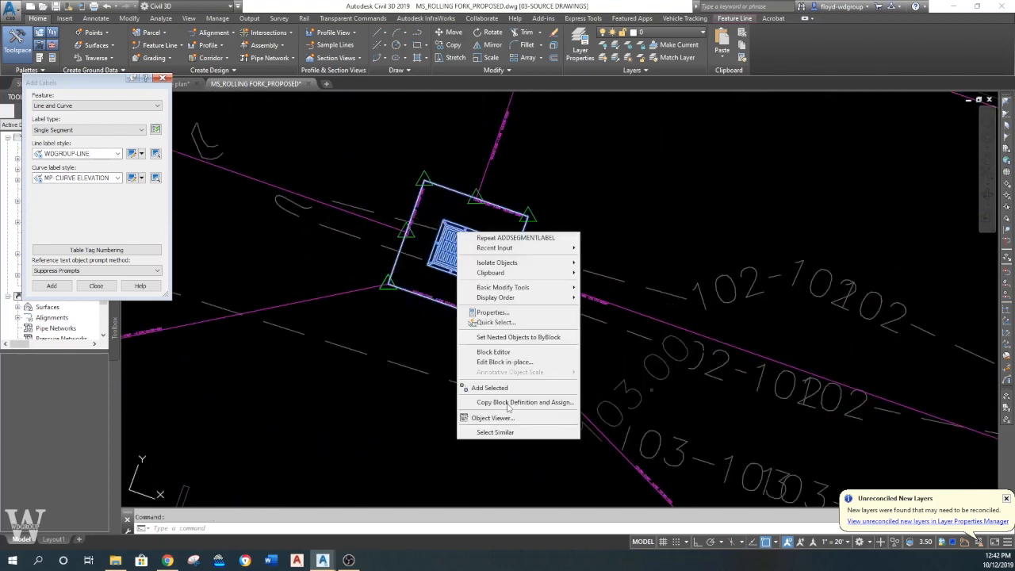
{"action": "left_click", "coordinate": [492, 313]}
{"action": "left_click", "coordinate": [494, 206]}
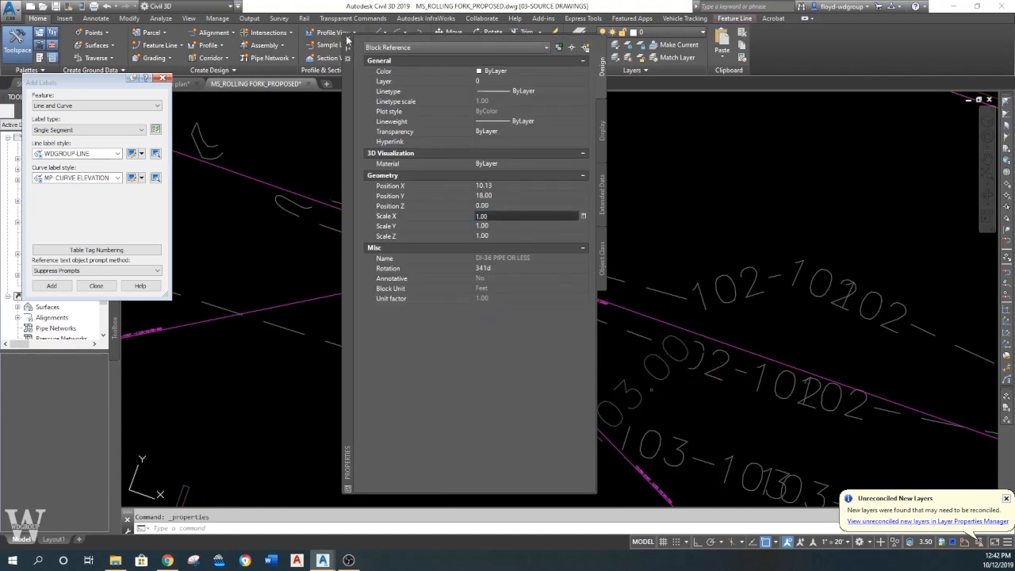
{"action": "key", "text": "Escape"}
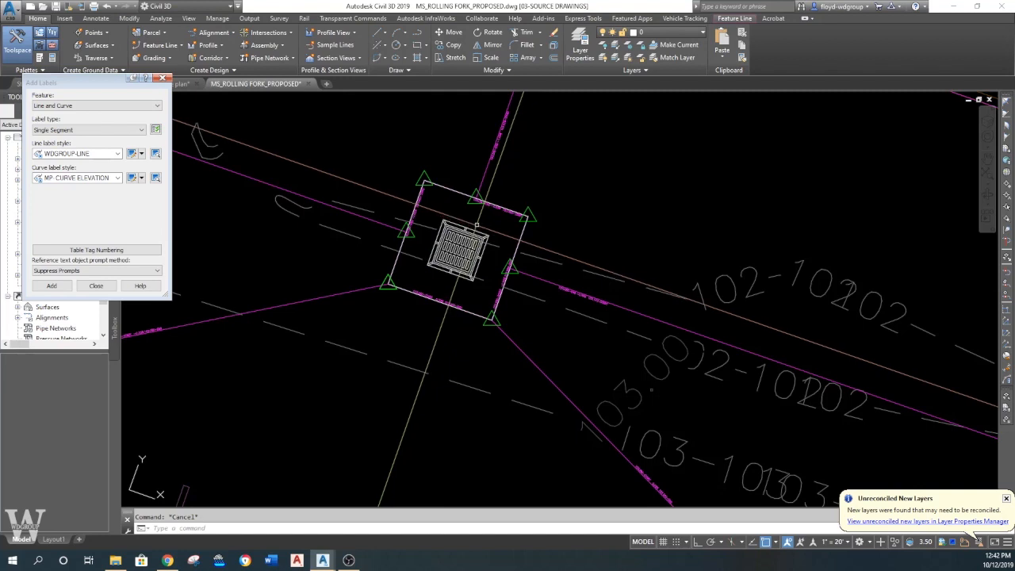
- Regrade the diagonal feature line from the striped island's curb corner, bringing the inlet box's southeast corner to 102.734, and regenerate the drawing
{"action": "left_click_drag", "start_coordinate": [477, 225], "coordinate": [517, 254]}
{"action": "scroll", "coordinate": [517, 255], "scroll_direction": "up", "scroll_amount": 5}
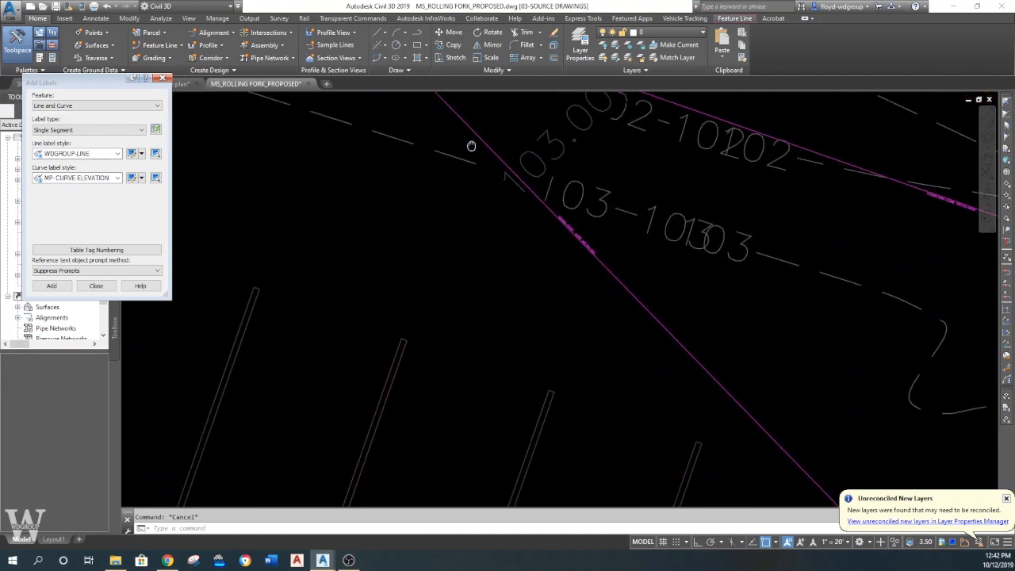
{"action": "scroll", "coordinate": [584, 211], "scroll_direction": "down", "scroll_amount": 3}
{"action": "left_click", "coordinate": [660, 287]}
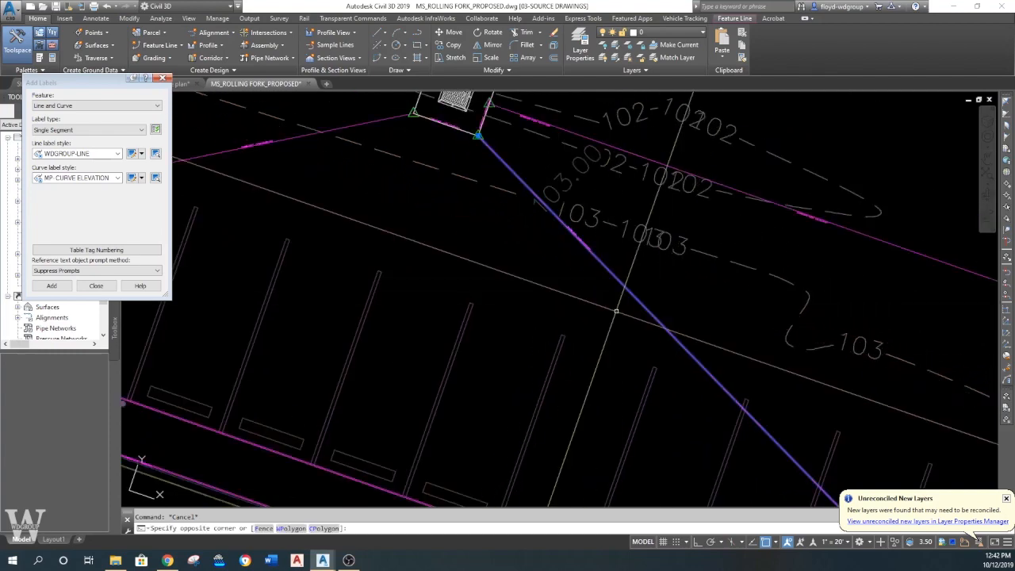
{"action": "left_click", "coordinate": [616, 297]}
{"action": "left_click", "coordinate": [616, 37]}
{"action": "scroll", "coordinate": [552, 156], "scroll_direction": "down", "scroll_amount": 5}
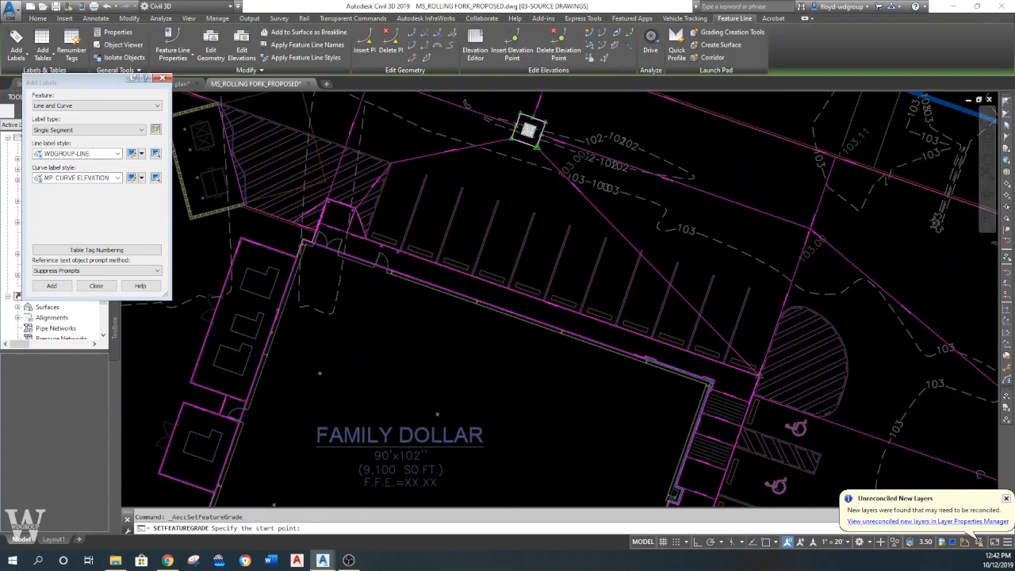
{"action": "key", "text": "Return"}
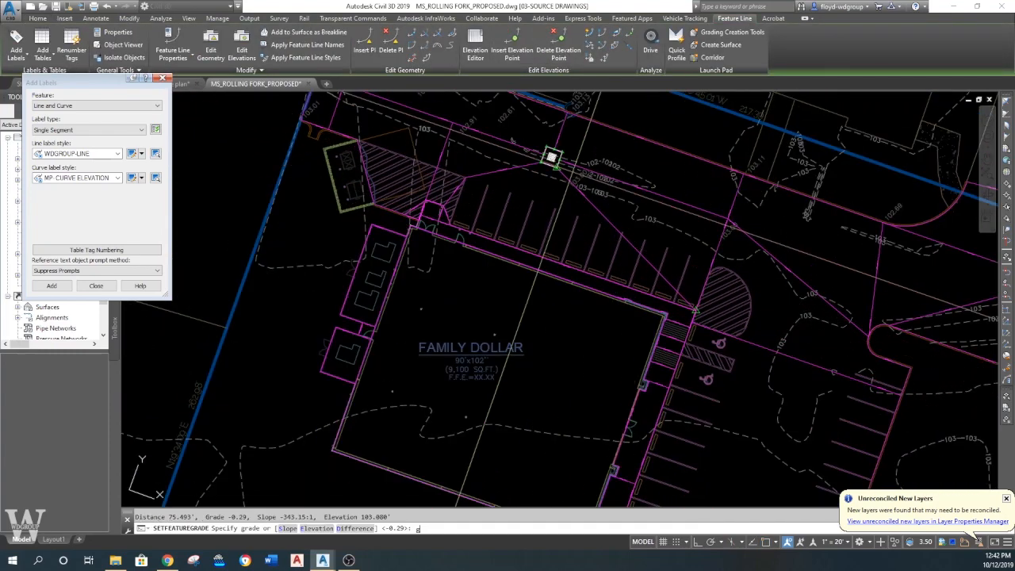
{"action": "key", "text": "Return"}
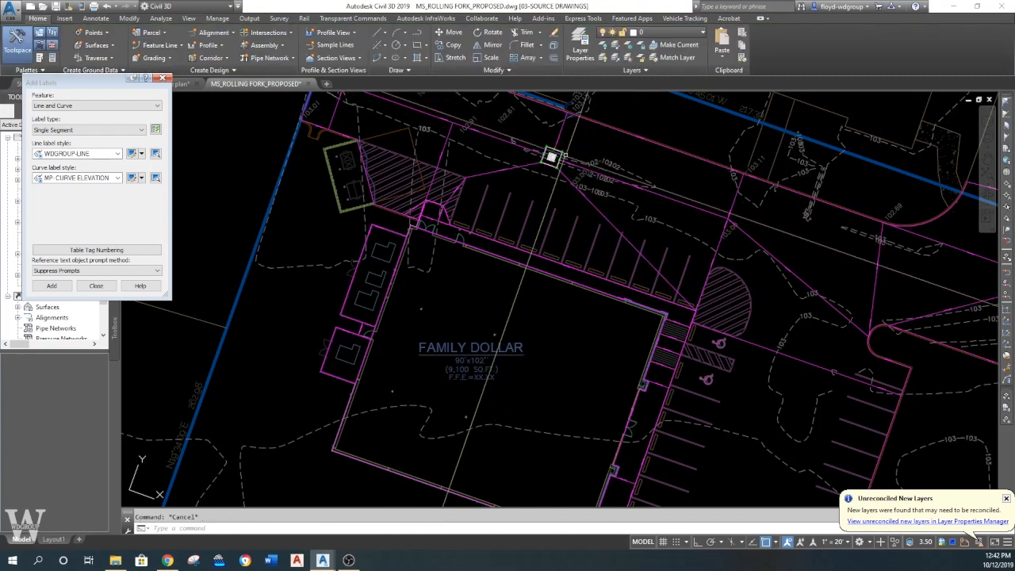
{"action": "scroll", "coordinate": [552, 157], "scroll_direction": "up", "scroll_amount": 6}
{"action": "type", "text": "rea"}
{"action": "key", "text": "Return"}
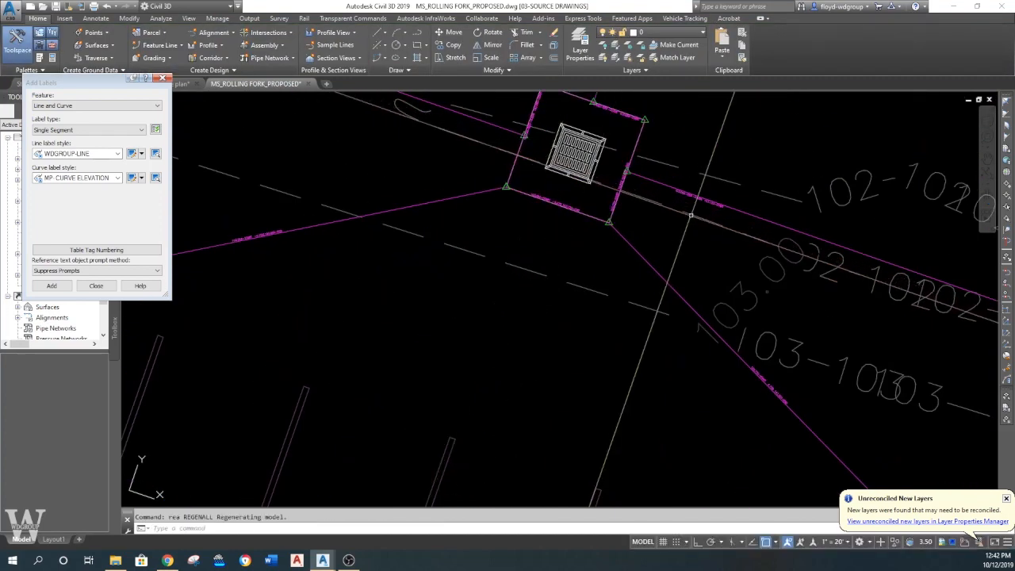
- Examine the grade labels on the inlet box edges and on the feature lines that meet the box
{"action": "scroll", "coordinate": [690, 206], "scroll_direction": "up", "scroll_amount": 4}
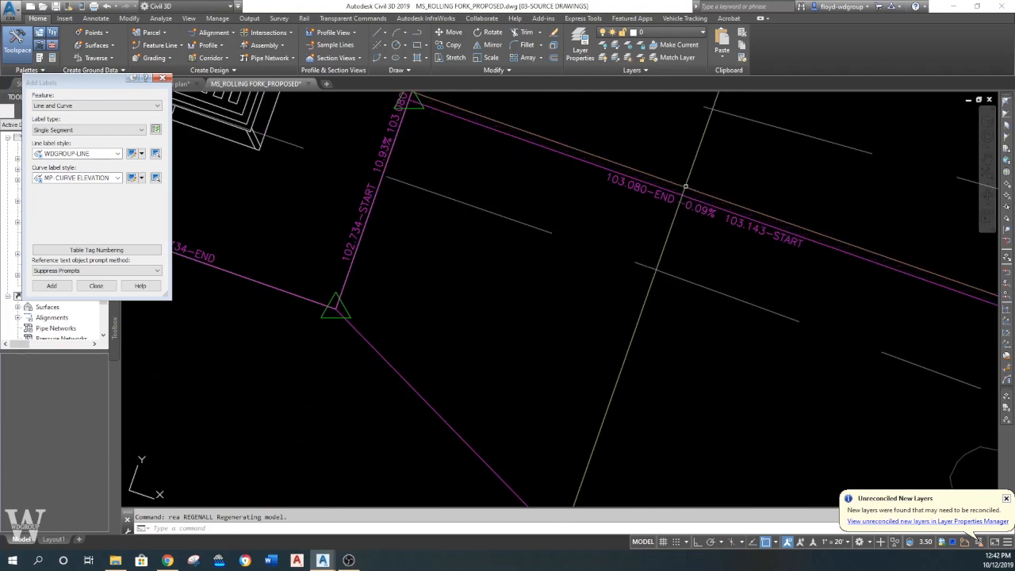
{"action": "scroll", "coordinate": [707, 227], "scroll_direction": "down", "scroll_amount": 5}
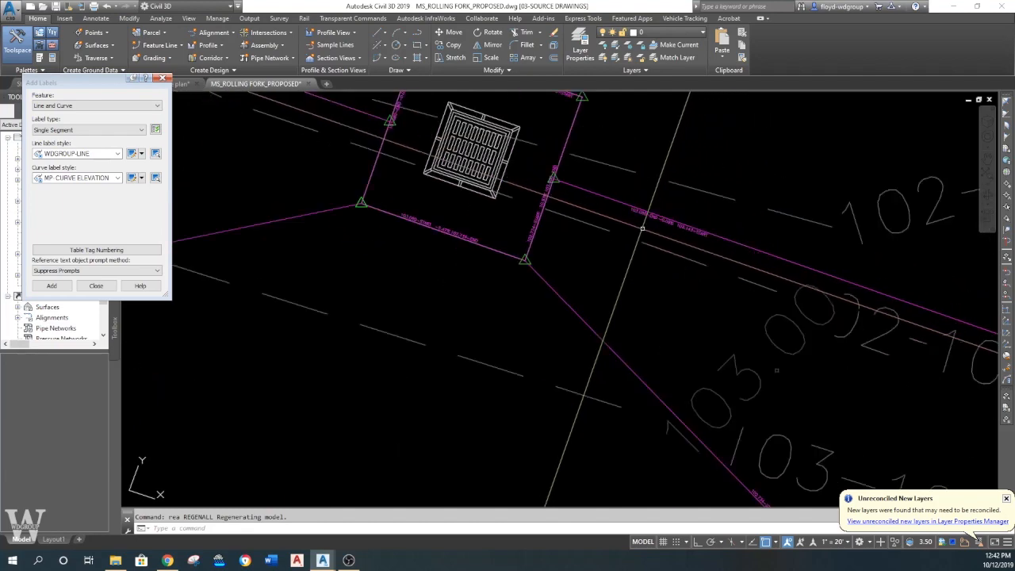
{"action": "scroll", "coordinate": [585, 220], "scroll_direction": "up", "scroll_amount": 5}
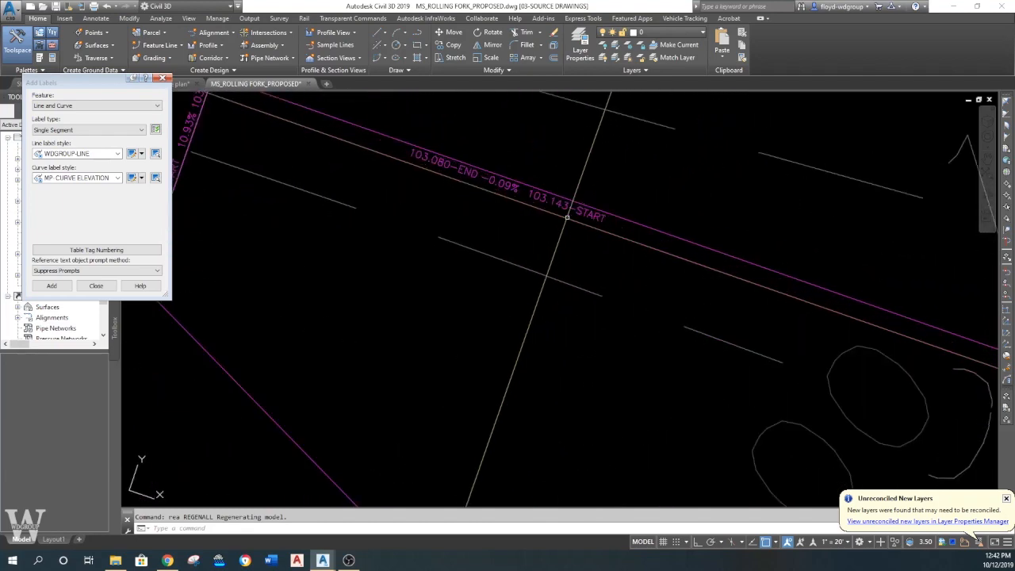
{"action": "scroll", "coordinate": [566, 215], "scroll_direction": "down", "scroll_amount": 5}
{"action": "middle_click_drag", "start_coordinate": [514, 230], "coordinate": [758, 252]}
{"action": "scroll", "coordinate": [357, 272], "scroll_direction": "up", "scroll_amount": 5}
{"action": "scroll", "coordinate": [425, 277], "scroll_direction": "down", "scroll_amount": 5}
{"action": "middle_click_drag", "start_coordinate": [458, 277], "coordinate": [516, 348]}
{"action": "mouse_move", "coordinate": [483, 177]}
{"action": "middle_mouse_down"}
{"action": "mouse_move", "coordinate": [471, 208]}
{"action": "mouse_move", "coordinate": [419, 188]}
{"action": "mouse_move", "coordinate": [294, 100]}
{"action": "middle_mouse_up"}
{"action": "scroll", "coordinate": [763, 402], "scroll_direction": "up", "scroll_amount": 4}
{"action": "scroll", "coordinate": [644, 316], "scroll_direction": "down", "scroll_amount": 8}
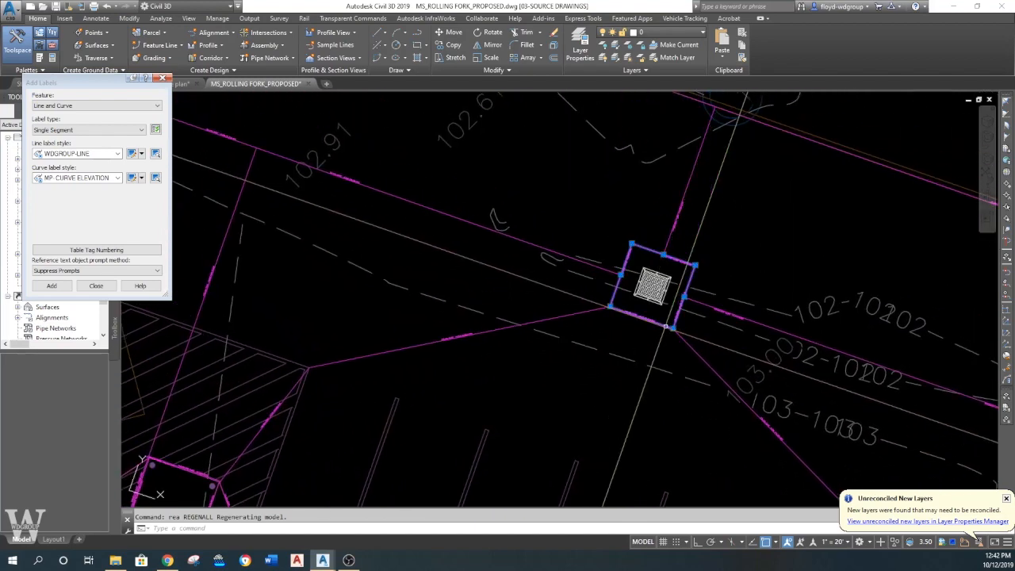
- Set all elevation points of the inlet box feature line to 102.74 and regenerate the drawing
{"action": "left_click", "coordinate": [474, 50]}
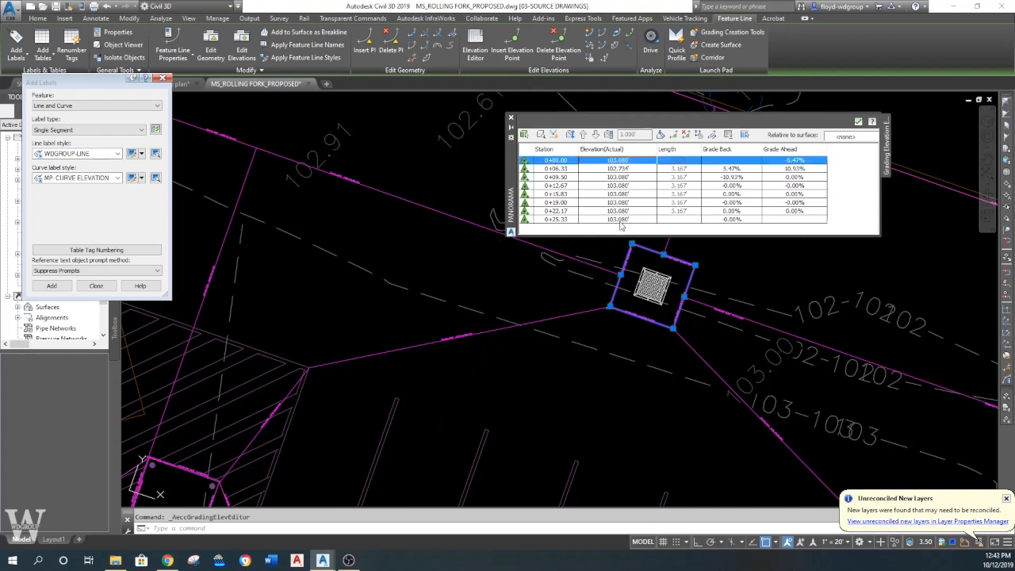
{"action": "left_click", "coordinate": [620, 221], "text": "shift"}
{"action": "left_click", "coordinate": [622, 221]}
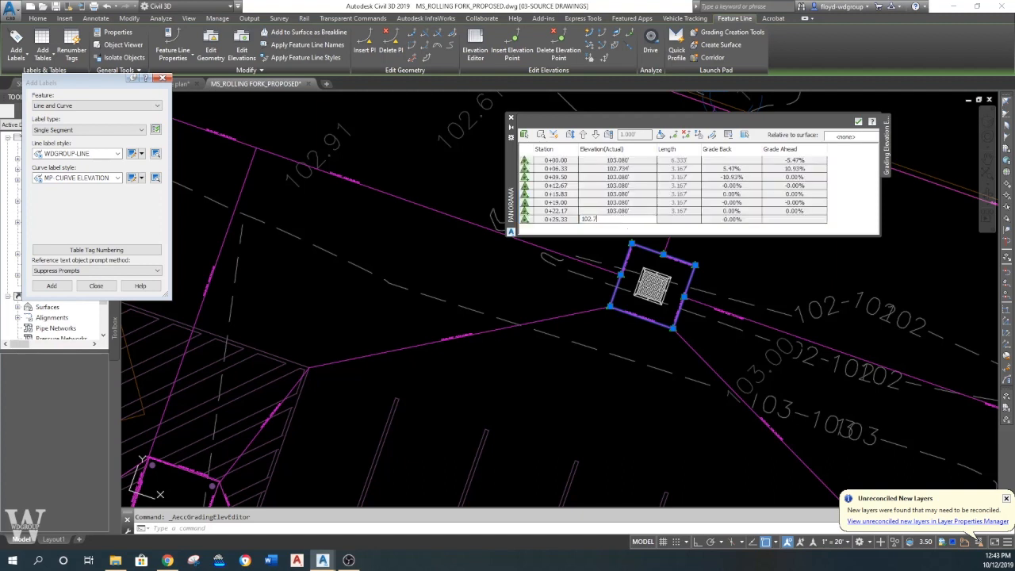
{"action": "type", "text": "102.74"}
{"action": "key", "text": "Return"}
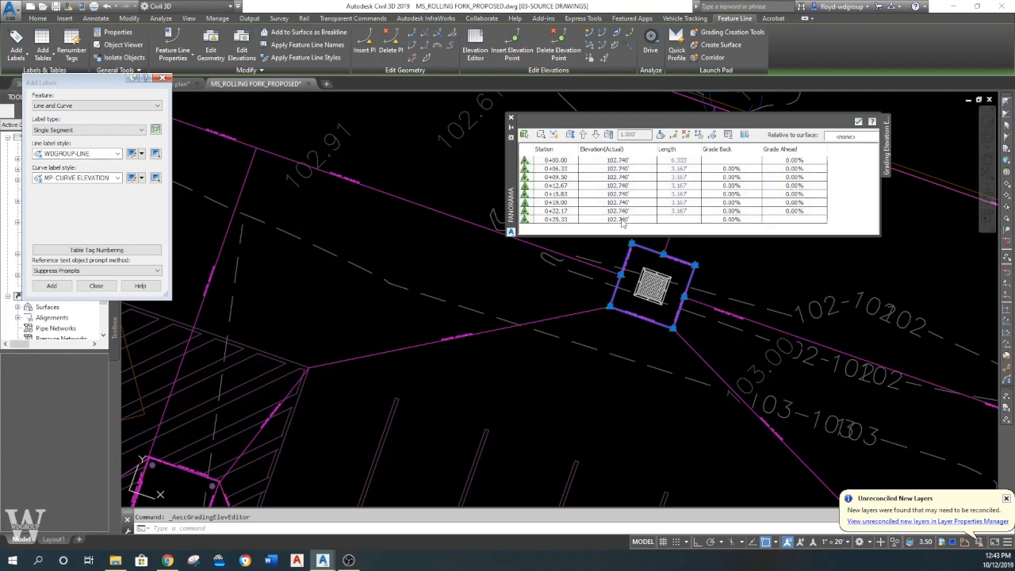
{"action": "left_click", "coordinate": [511, 119]}
{"action": "scroll", "coordinate": [485, 337], "scroll_direction": "up", "scroll_amount": 5}
{"action": "type", "text": "rea"}
{"action": "key", "text": "Return"}
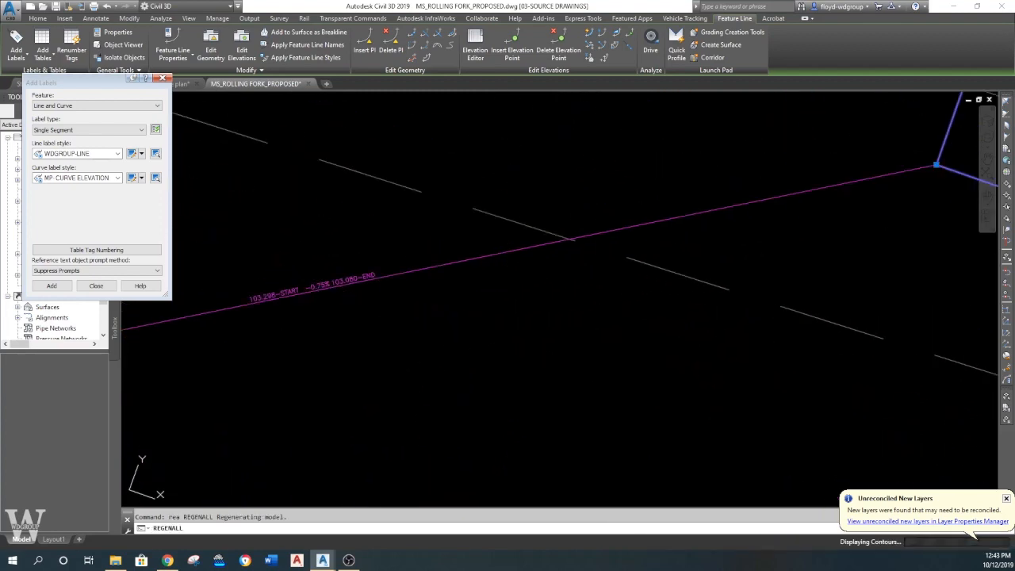
- Check the grade labels on the feature lines running west and north from the inlet box
{"action": "scroll", "coordinate": [370, 290], "scroll_direction": "down", "scroll_amount": 2}
{"action": "middle_click_drag", "start_coordinate": [370, 265], "coordinate": [515, 448]}
{"action": "scroll", "coordinate": [516, 448], "scroll_direction": "down", "scroll_amount": 2}
{"action": "scroll", "coordinate": [349, 220], "scroll_direction": "up", "scroll_amount": 6}
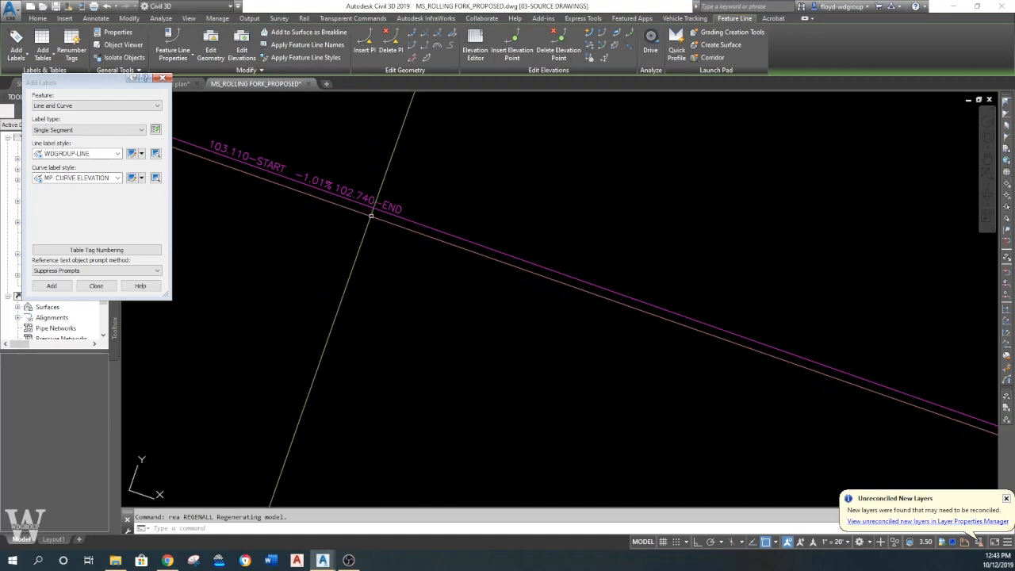
{"action": "scroll", "coordinate": [714, 340], "scroll_direction": "down", "scroll_amount": 6}
{"action": "middle_click_drag", "start_coordinate": [929, 386], "coordinate": [480, 317]}
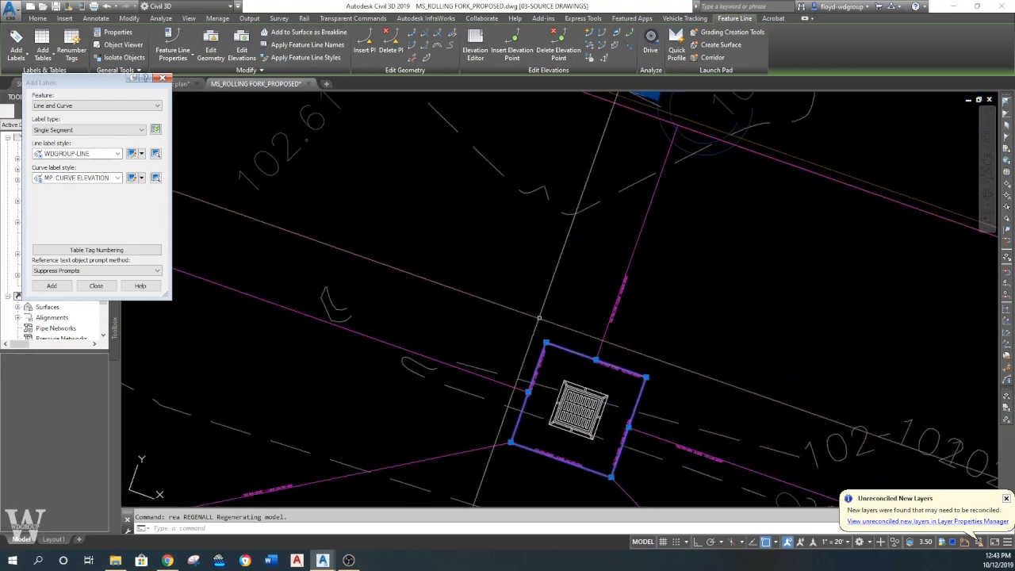
{"action": "scroll", "coordinate": [618, 306], "scroll_direction": "up", "scroll_amount": 4}
{"action": "scroll", "coordinate": [617, 305], "scroll_direction": "down", "scroll_amount": 5}
- Check the grade labels on the feature line running east from the inlet box and on the curb line north of it
{"action": "scroll", "coordinate": [645, 340], "scroll_direction": "up", "scroll_amount": 3}
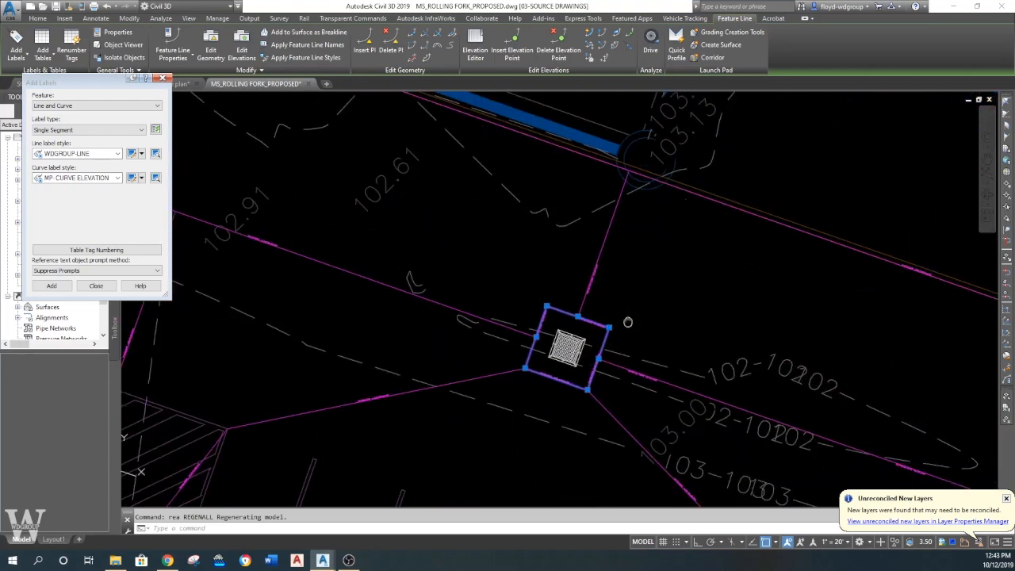
{"action": "scroll", "coordinate": [570, 298], "scroll_direction": "up", "scroll_amount": 4}
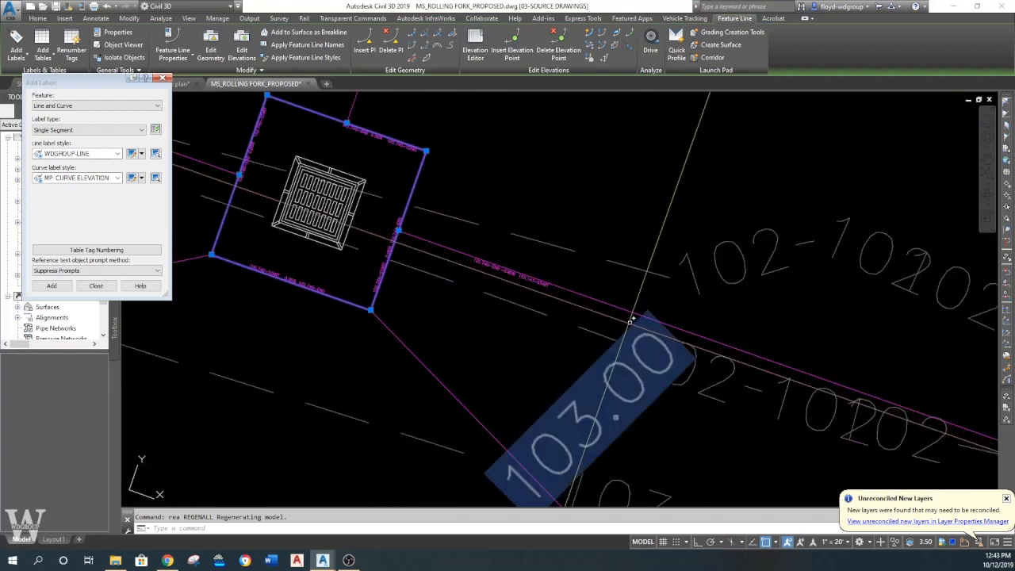
{"action": "middle_click_drag", "start_coordinate": [983, 451], "coordinate": [671, 313]}
{"action": "scroll", "coordinate": [670, 313], "scroll_direction": "down", "scroll_amount": 2}
{"action": "scroll", "coordinate": [670, 313], "scroll_direction": "up", "scroll_amount": 3}
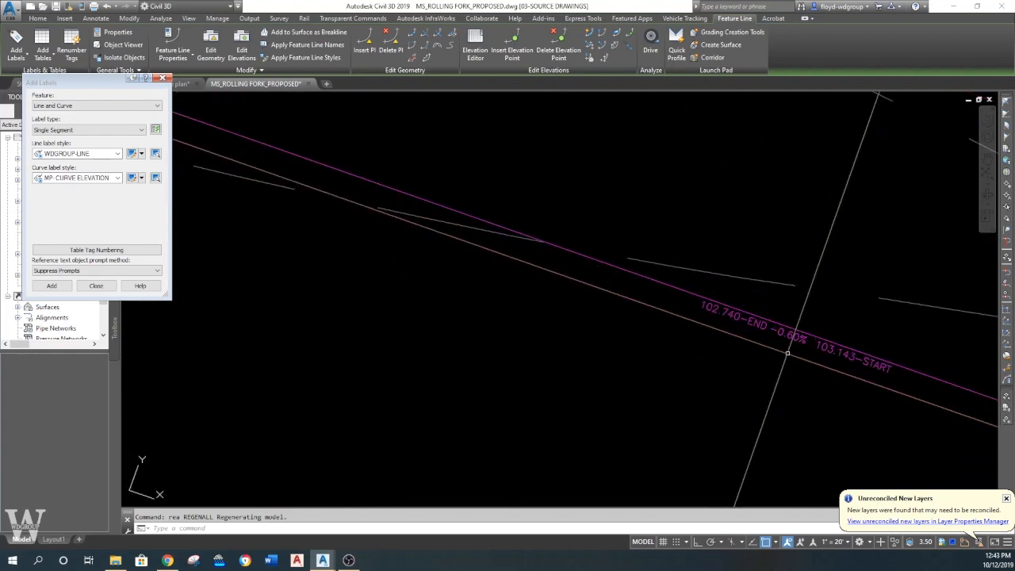
{"action": "scroll", "coordinate": [550, 180], "scroll_direction": "down", "scroll_amount": 3}
{"action": "middle_click_drag", "start_coordinate": [549, 180], "coordinate": [466, 171]}
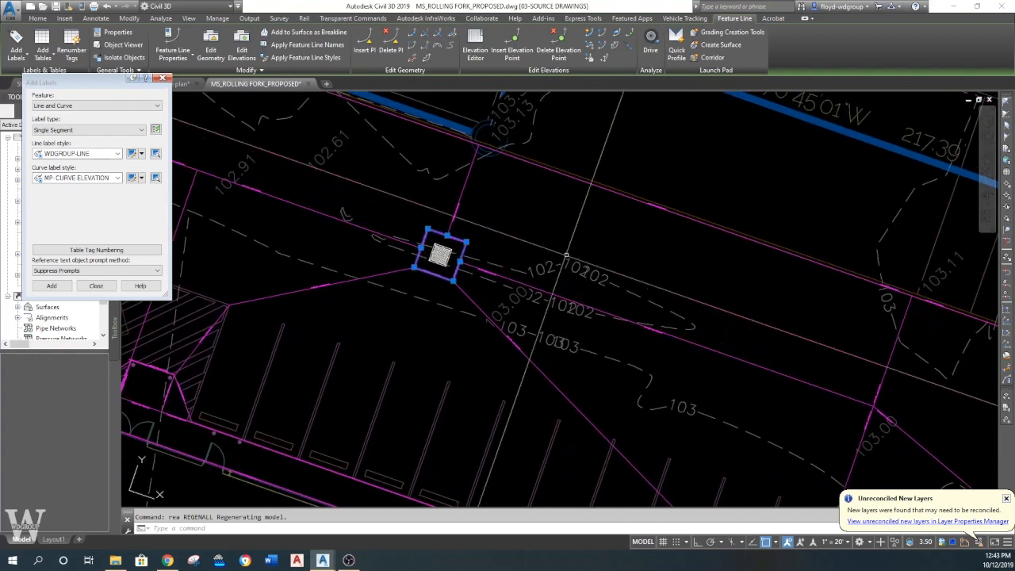
{"action": "scroll", "coordinate": [640, 198], "scroll_direction": "up", "scroll_amount": 6}
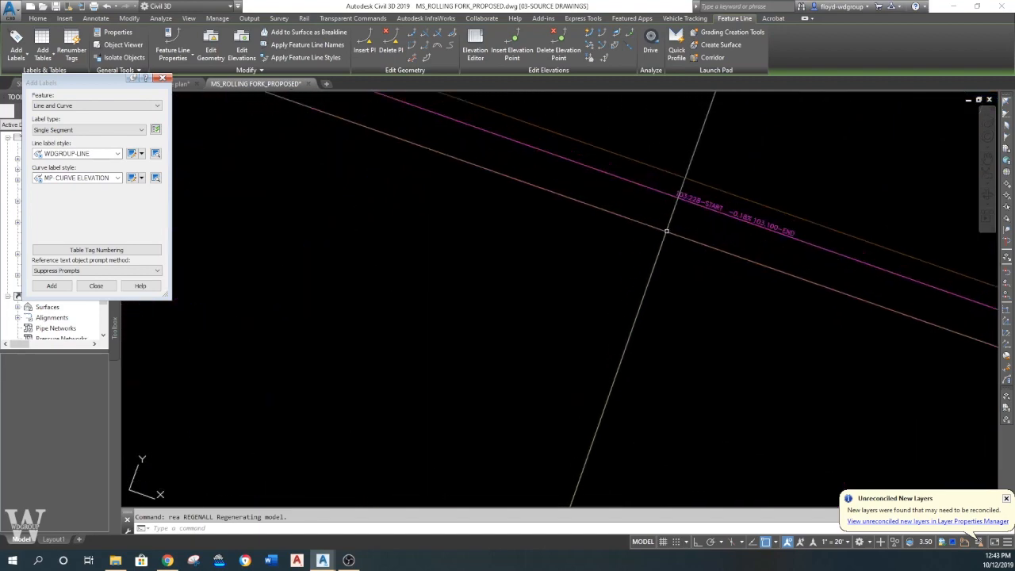
{"action": "scroll", "coordinate": [666, 231], "scroll_direction": "down", "scroll_amount": 5}
- Set the curb end of the feature line running north from the inlet box to elevation 103.000 and regenerate the drawing
{"action": "left_click", "coordinate": [542, 234]}
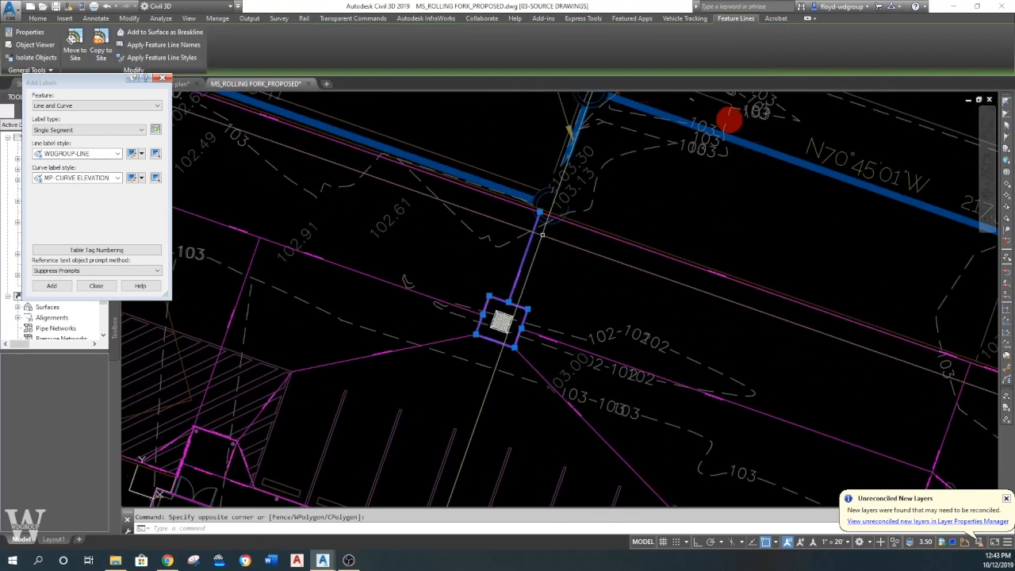
{"action": "key", "text": "Escape"}
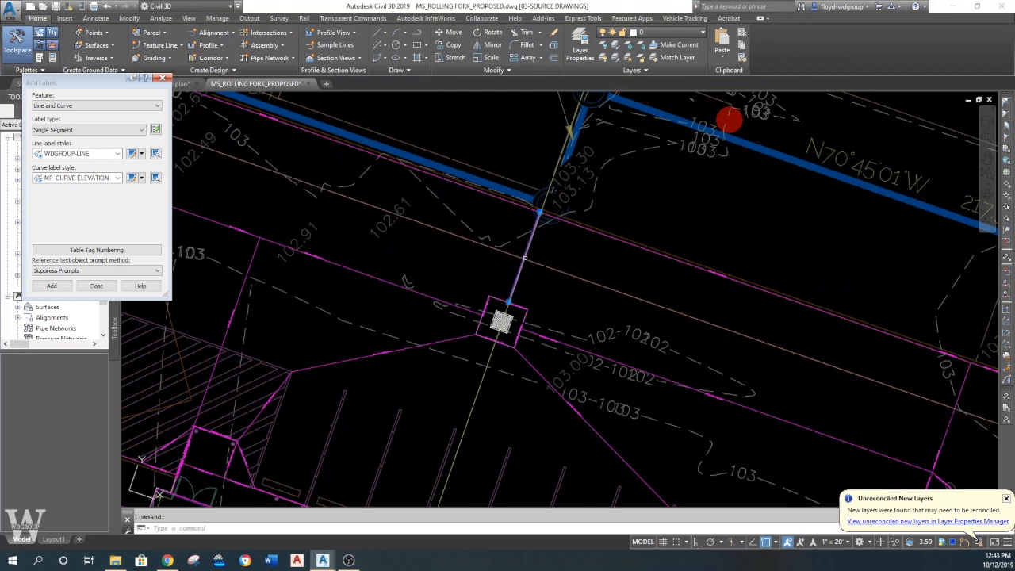
{"action": "left_click", "coordinate": [524, 257]}
{"action": "left_click", "coordinate": [539, 210]}
{"action": "key", "text": "Return"}
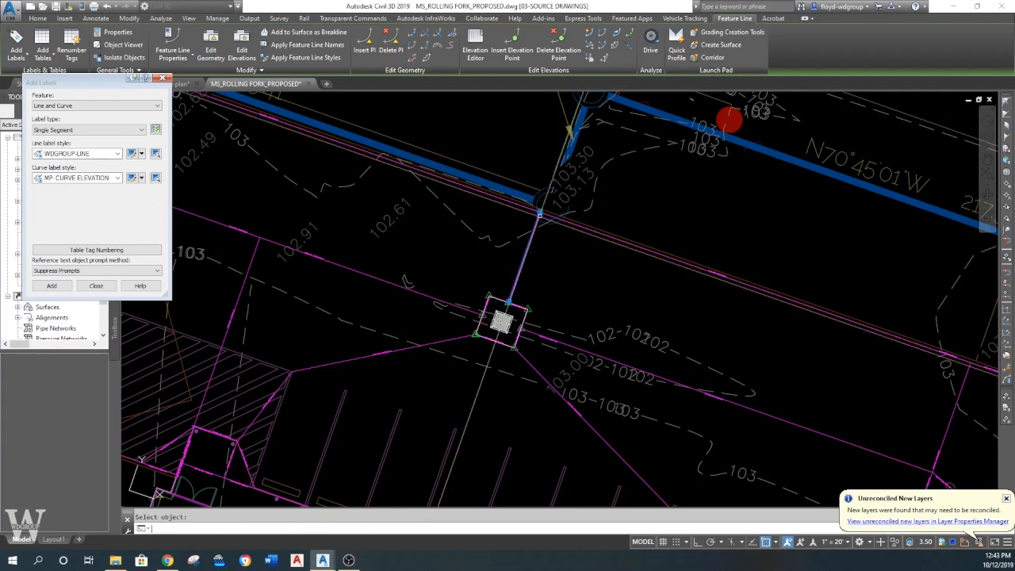
{"action": "key", "text": "Escape"}
{"action": "key", "text": "Escape"}
{"action": "scroll", "coordinate": [536, 238], "scroll_direction": "up", "scroll_amount": 3}
{"action": "key", "text": "Return"}
- Review the grade labels along the north curb line on both sides of its junction with the inlet's feature line
{"action": "scroll", "coordinate": [495, 318], "scroll_direction": "up", "scroll_amount": 10}
{"action": "scroll", "coordinate": [493, 315], "scroll_direction": "down", "scroll_amount": 6}
{"action": "middle_click_drag", "start_coordinate": [598, 303], "coordinate": [273, 299]}
{"action": "scroll", "coordinate": [662, 299], "scroll_direction": "up", "scroll_amount": 6}
{"action": "scroll", "coordinate": [399, 347], "scroll_direction": "down", "scroll_amount": 5}
{"action": "middle_click_drag", "start_coordinate": [399, 346], "coordinate": [721, 415]}
{"action": "scroll", "coordinate": [491, 221], "scroll_direction": "up", "scroll_amount": 5}
{"action": "scroll", "coordinate": [492, 221], "scroll_direction": "up", "scroll_amount": 2}
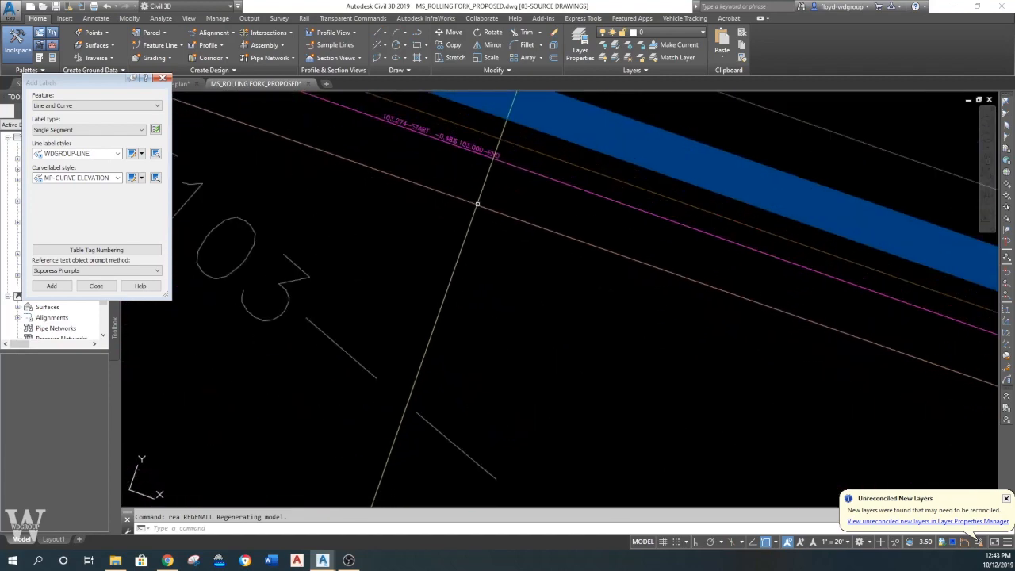
{"action": "scroll", "coordinate": [478, 205], "scroll_direction": "down", "scroll_amount": 3}
{"action": "scroll", "coordinate": [444, 206], "scroll_direction": "up", "scroll_amount": 2}
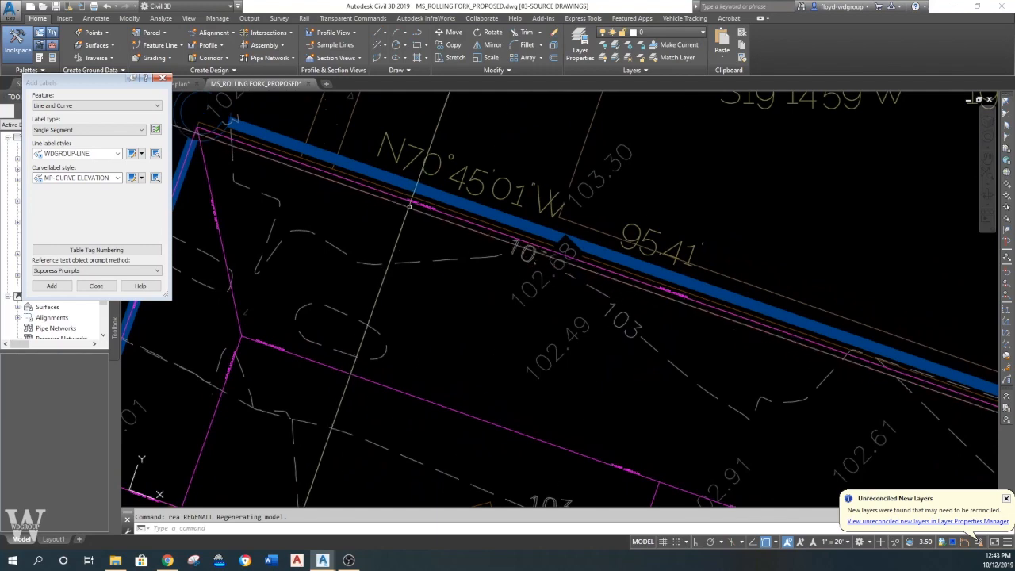
{"action": "scroll", "coordinate": [414, 206], "scroll_direction": "up", "scroll_amount": 3}
{"action": "scroll", "coordinate": [414, 207], "scroll_direction": "down", "scroll_amount": 3}
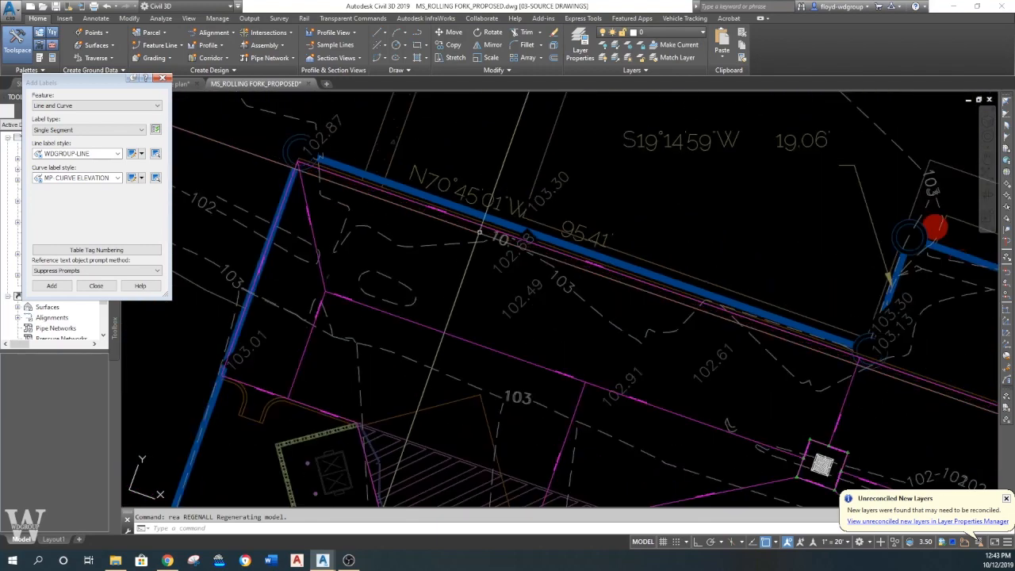
{"action": "scroll", "coordinate": [590, 273], "scroll_direction": "down", "scroll_amount": 2}
{"action": "middle_click_drag", "start_coordinate": [631, 298], "coordinate": [511, 235]}
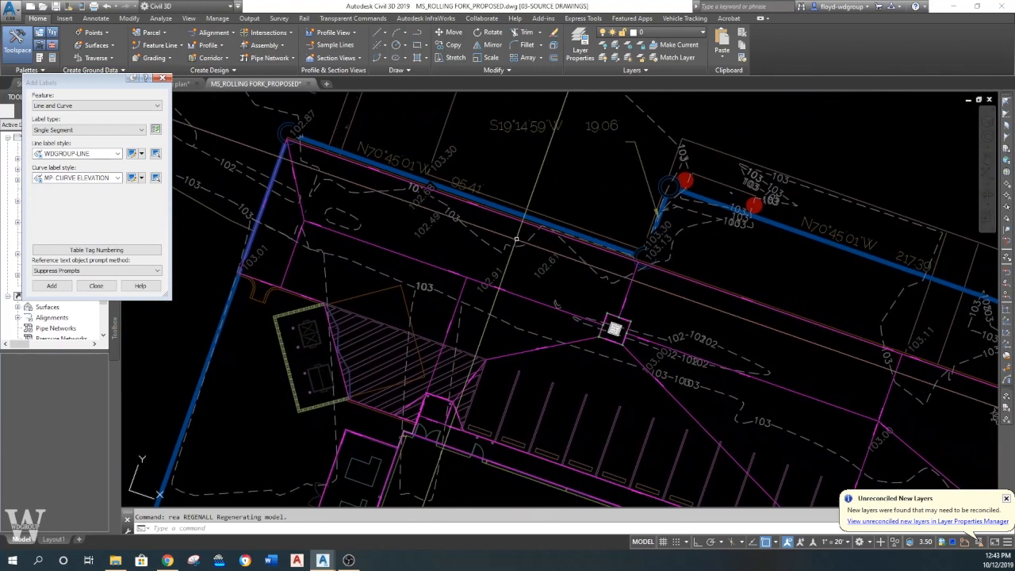
{"action": "middle_click_drag", "start_coordinate": [615, 286], "coordinate": [570, 248]}
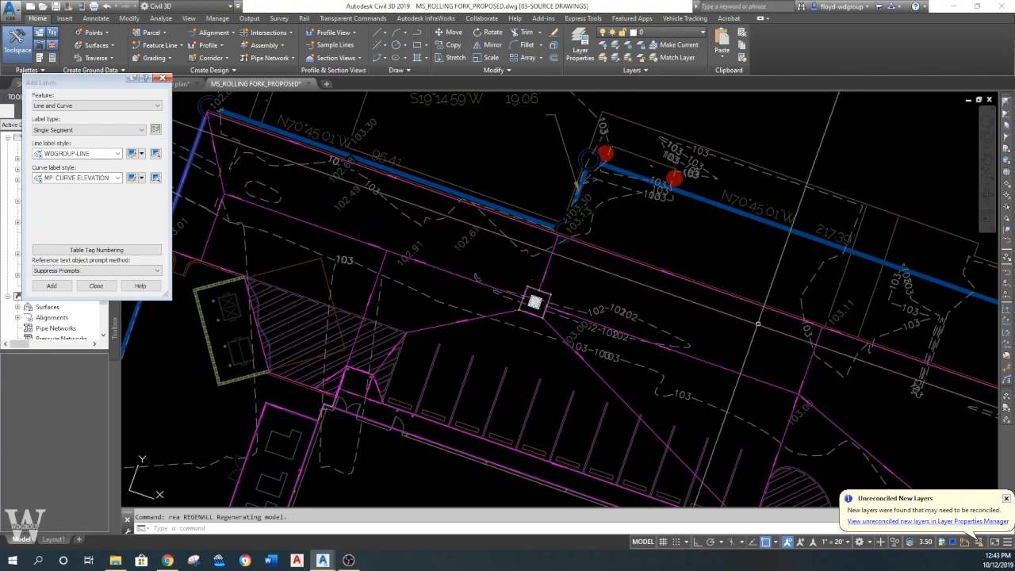
- Draw a feature line from the inlet box's northeast corner at elevation 102.74 to the cross line's junction with the north curb line at 103.100
{"action": "left_click", "coordinate": [162, 49]}
{"action": "left_click", "coordinate": [193, 84]}
{"action": "left_click", "coordinate": [401, 370]}
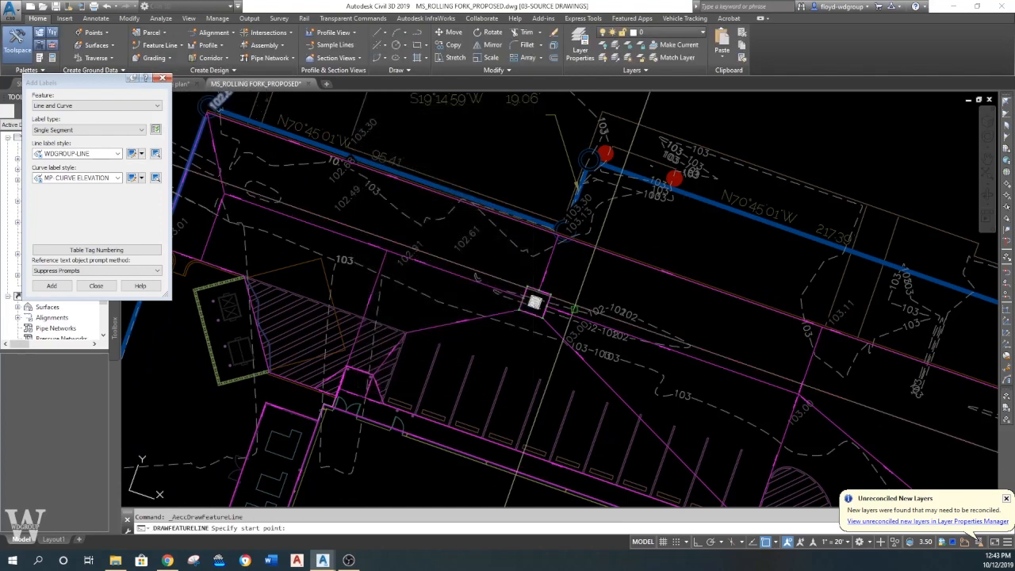
{"action": "scroll", "coordinate": [569, 303], "scroll_direction": "up", "scroll_amount": 10}
{"action": "scroll", "coordinate": [426, 260], "scroll_direction": "up", "scroll_amount": 3}
{"action": "left_click", "coordinate": [354, 209]}
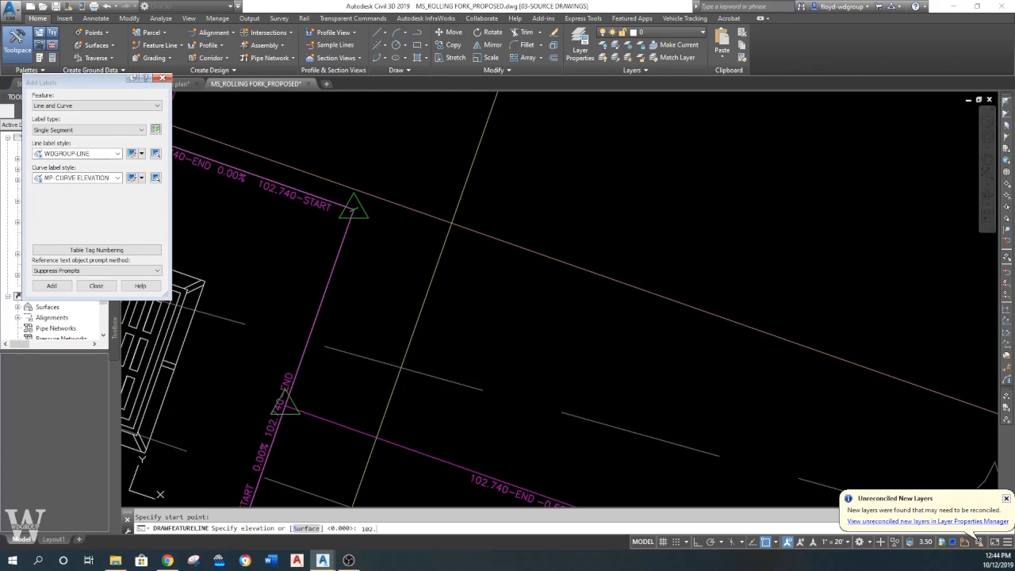
{"action": "scroll", "coordinate": [482, 233], "scroll_direction": "down", "scroll_amount": 12}
{"action": "scroll", "coordinate": [600, 249], "scroll_direction": "up", "scroll_amount": 4}
{"action": "scroll", "coordinate": [600, 243], "scroll_direction": "up", "scroll_amount": 7}
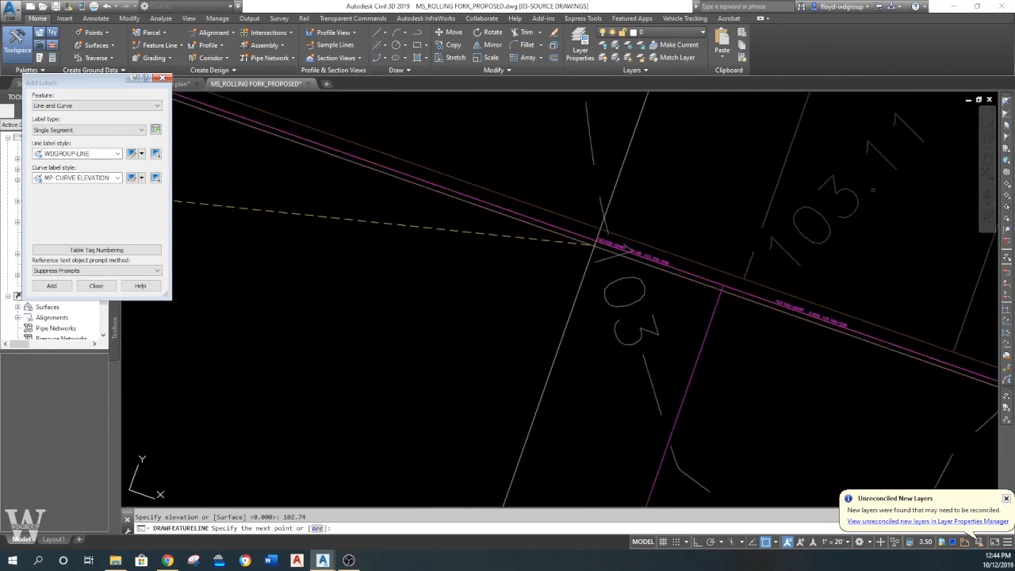
{"action": "left_click", "coordinate": [720, 286]}
{"action": "middle_click_drag", "start_coordinate": [719, 286], "coordinate": [808, 234]}
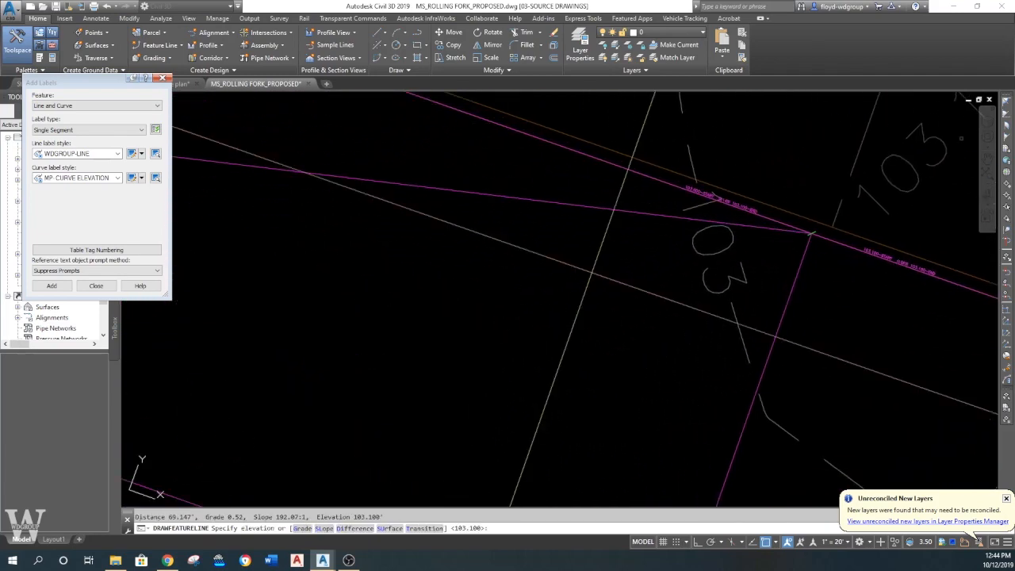
{"action": "key", "text": "Return"}
- Add a single-segment WDGROUP-LINE label to the new feature line and read its grade
{"action": "left_click", "coordinate": [51, 285]}
{"action": "scroll", "coordinate": [302, 170], "scroll_direction": "up", "scroll_amount": 3}
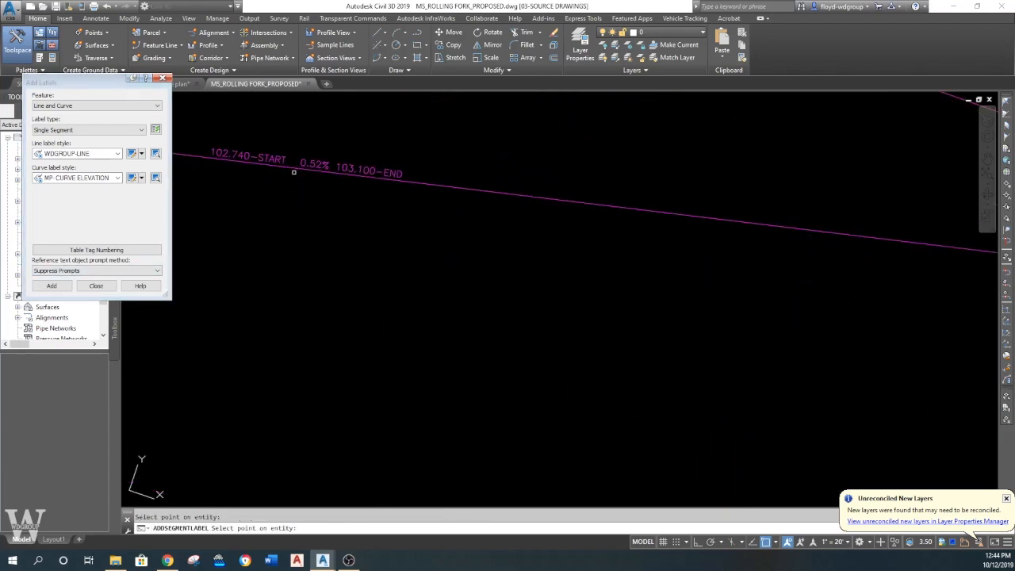
{"action": "scroll", "coordinate": [449, 227], "scroll_direction": "down", "scroll_amount": 6}
{"action": "scroll", "coordinate": [340, 224], "scroll_direction": "up", "scroll_amount": 6}
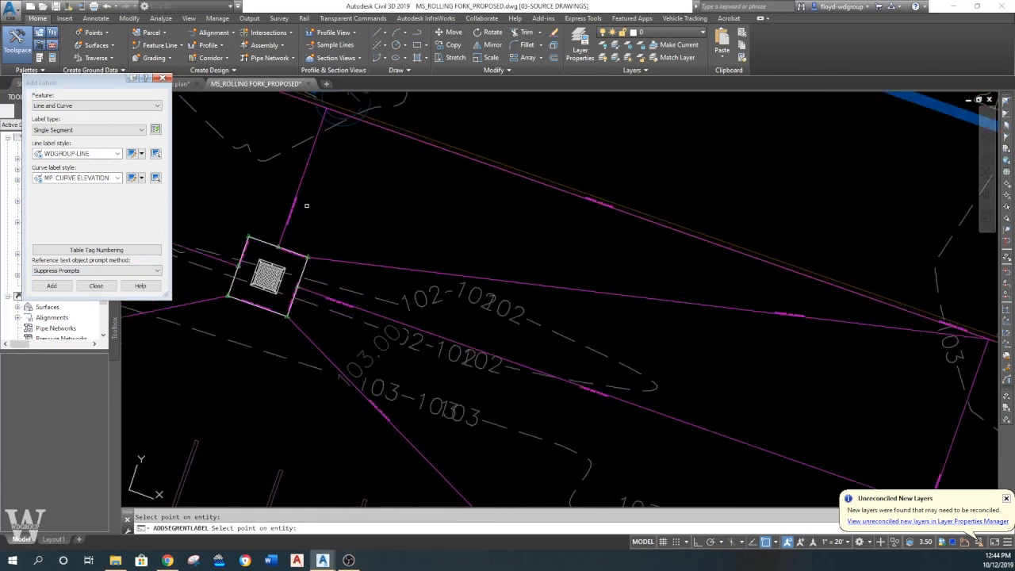
- Finish labeling and review the grade labels on the feature lines radiating from the inlet box, including the one toward the hatched area
{"action": "scroll", "coordinate": [276, 209], "scroll_direction": "down", "scroll_amount": 2}
{"action": "scroll", "coordinate": [509, 322], "scroll_direction": "down", "scroll_amount": 3}
{"action": "scroll", "coordinate": [532, 297], "scroll_direction": "up", "scroll_amount": 5}
{"action": "scroll", "coordinate": [574, 312], "scroll_direction": "down", "scroll_amount": 3}
{"action": "scroll", "coordinate": [574, 313], "scroll_direction": "down", "scroll_amount": 1}
{"action": "scroll", "coordinate": [577, 354], "scroll_direction": "up", "scroll_amount": 3}
{"action": "scroll", "coordinate": [437, 200], "scroll_direction": "up", "scroll_amount": 5}
{"action": "scroll", "coordinate": [438, 200], "scroll_direction": "down", "scroll_amount": 5}
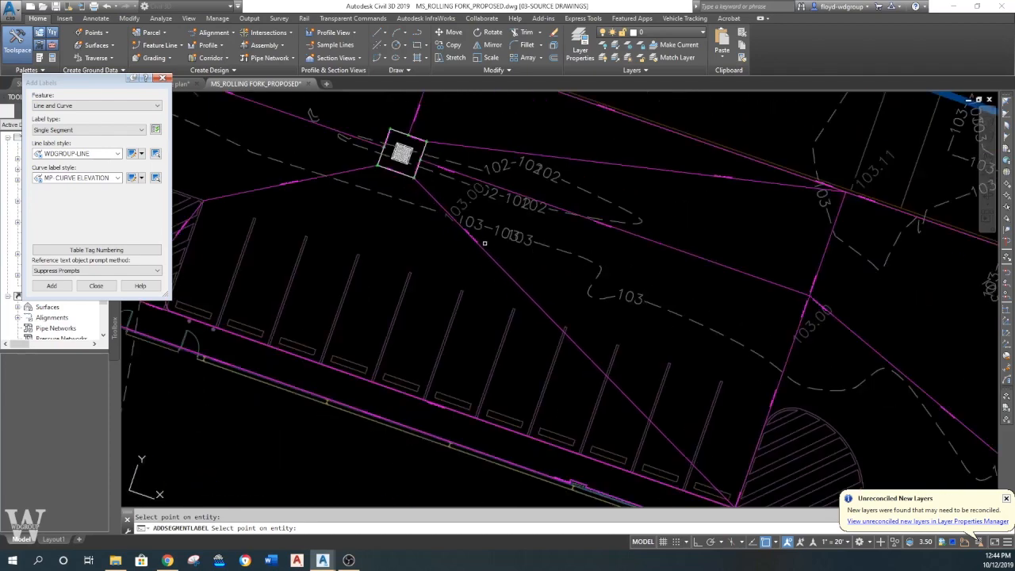
{"action": "scroll", "coordinate": [464, 188], "scroll_direction": "up", "scroll_amount": 6}
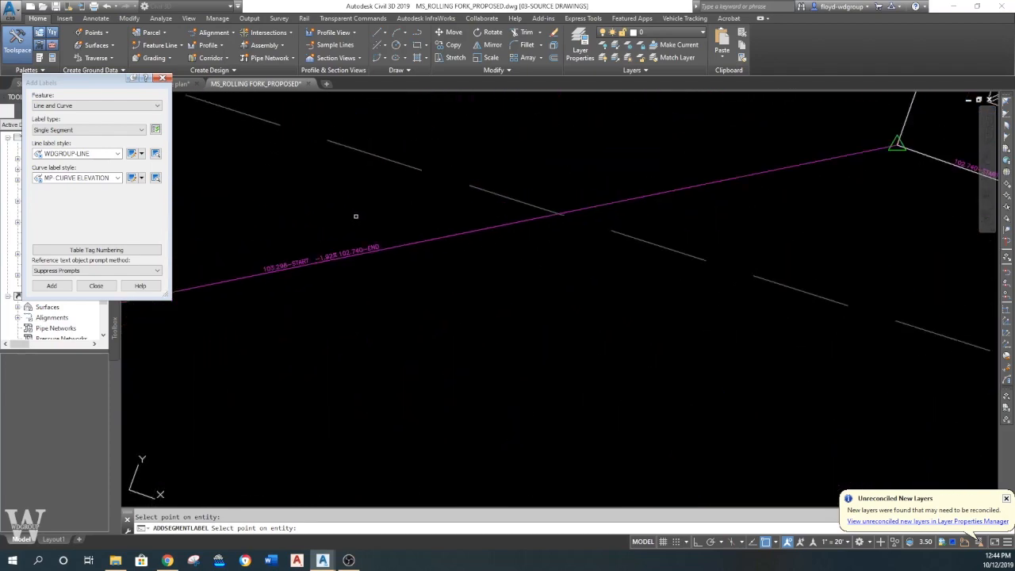
{"action": "key", "text": "Escape"}
{"action": "scroll", "coordinate": [431, 227], "scroll_direction": "up", "scroll_amount": 4}
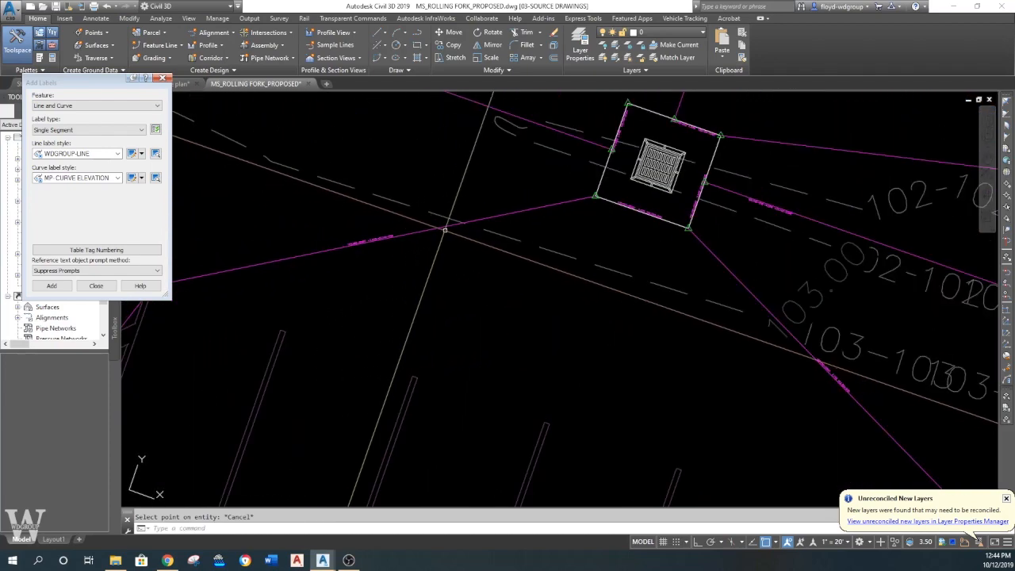
- Review the grade labels west of the inlet box, including the feature line running from the box to the western cross line
{"action": "scroll", "coordinate": [487, 284], "scroll_direction": "up", "scroll_amount": 1}
{"action": "middle_click_drag", "start_coordinate": [440, 263], "coordinate": [629, 306]}
{"action": "scroll", "coordinate": [606, 303], "scroll_direction": "down", "scroll_amount": 4}
{"action": "middle_click_drag", "start_coordinate": [562, 327], "coordinate": [454, 306]}
{"action": "scroll", "coordinate": [449, 305], "scroll_direction": "up", "scroll_amount": 6}
{"action": "scroll", "coordinate": [396, 268], "scroll_direction": "up", "scroll_amount": 2}
{"action": "scroll", "coordinate": [417, 270], "scroll_direction": "down", "scroll_amount": 6}
{"action": "middle_click_drag", "start_coordinate": [504, 220], "coordinate": [455, 263]}
{"action": "scroll", "coordinate": [491, 233], "scroll_direction": "up", "scroll_amount": 5}
{"action": "middle_click_drag", "start_coordinate": [506, 186], "coordinate": [562, 244]}
{"action": "scroll", "coordinate": [561, 244], "scroll_direction": "down", "scroll_amount": 6}
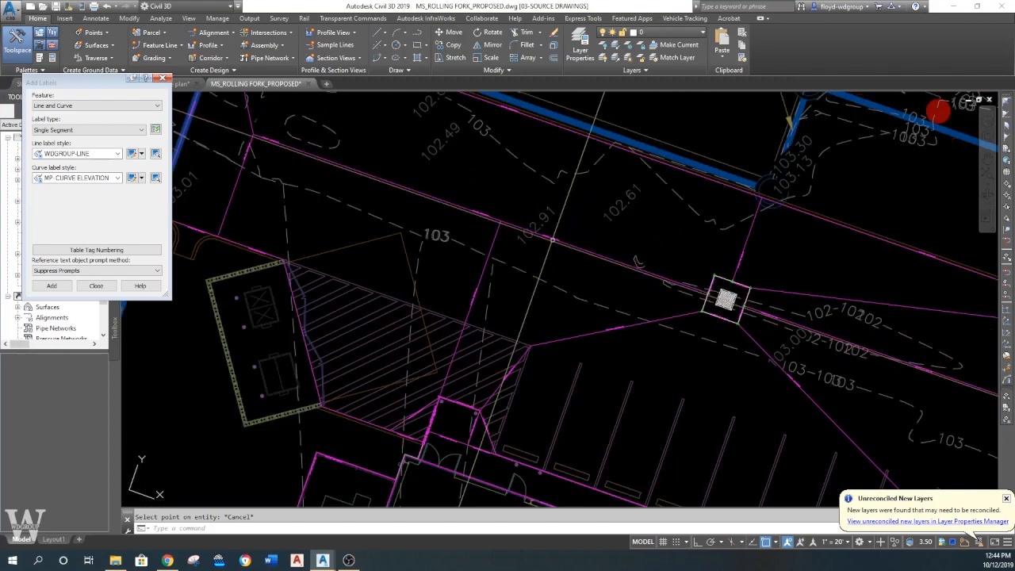
{"action": "scroll", "coordinate": [574, 204], "scroll_direction": "up", "scroll_amount": 3}
{"action": "scroll", "coordinate": [533, 257], "scroll_direction": "up", "scroll_amount": 3}
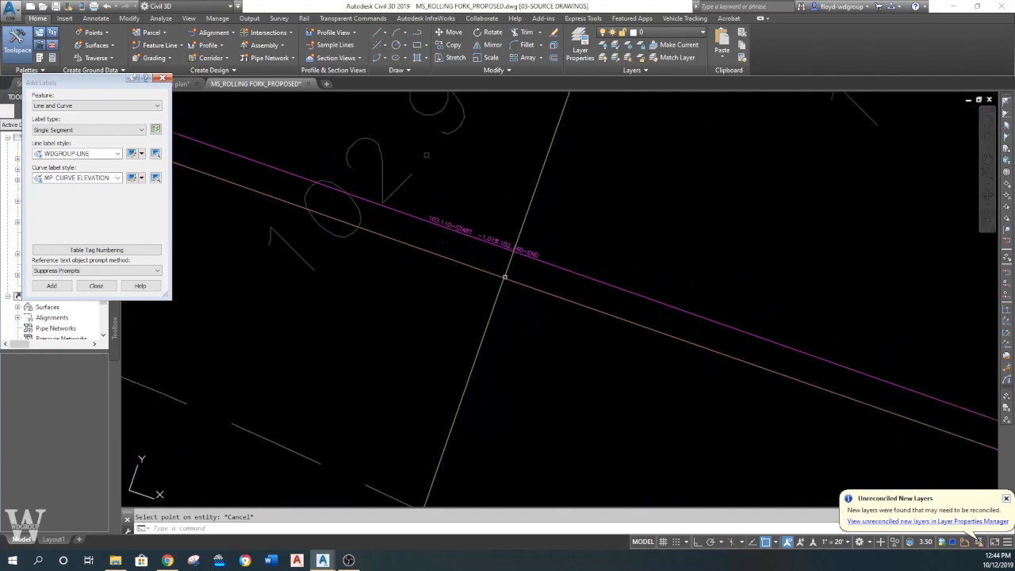
- Examine the labels around the hatched area's landing, the drive line beside the western cross line's junction, and the north curb line
{"action": "scroll", "coordinate": [517, 246], "scroll_direction": "down", "scroll_amount": 5}
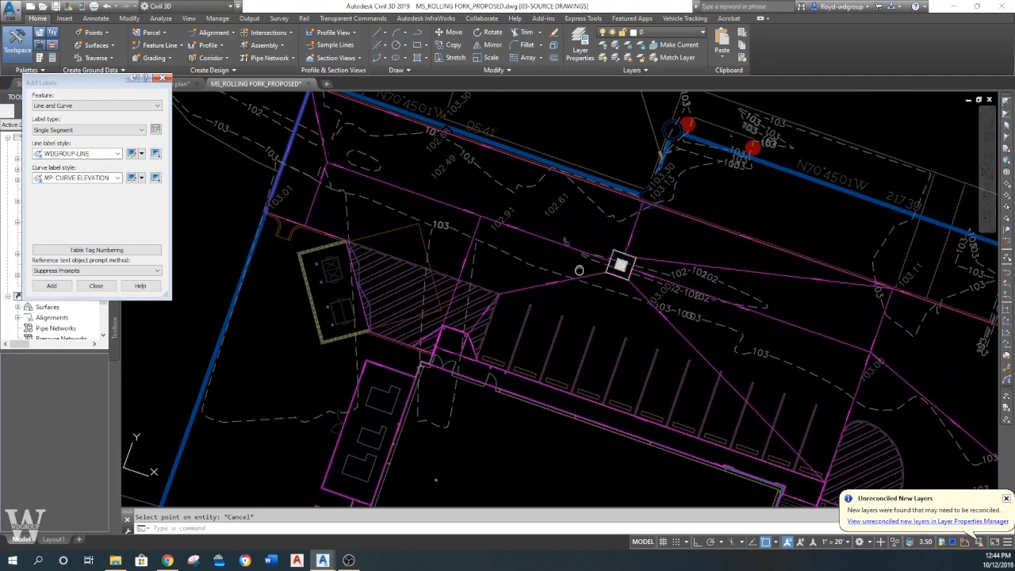
{"action": "scroll", "coordinate": [476, 293], "scroll_direction": "up", "scroll_amount": 4}
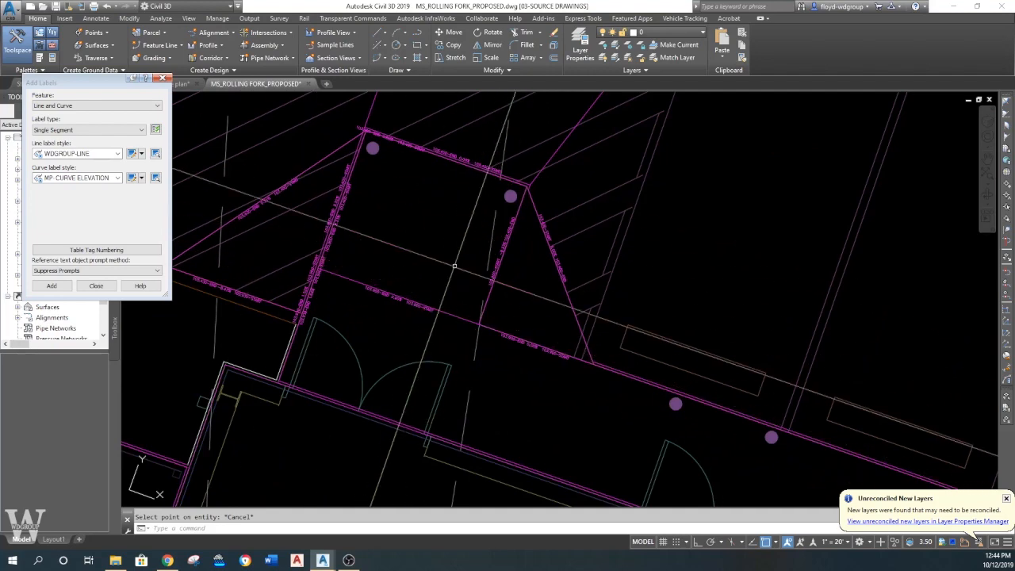
{"action": "scroll", "coordinate": [472, 287], "scroll_direction": "up", "scroll_amount": 4}
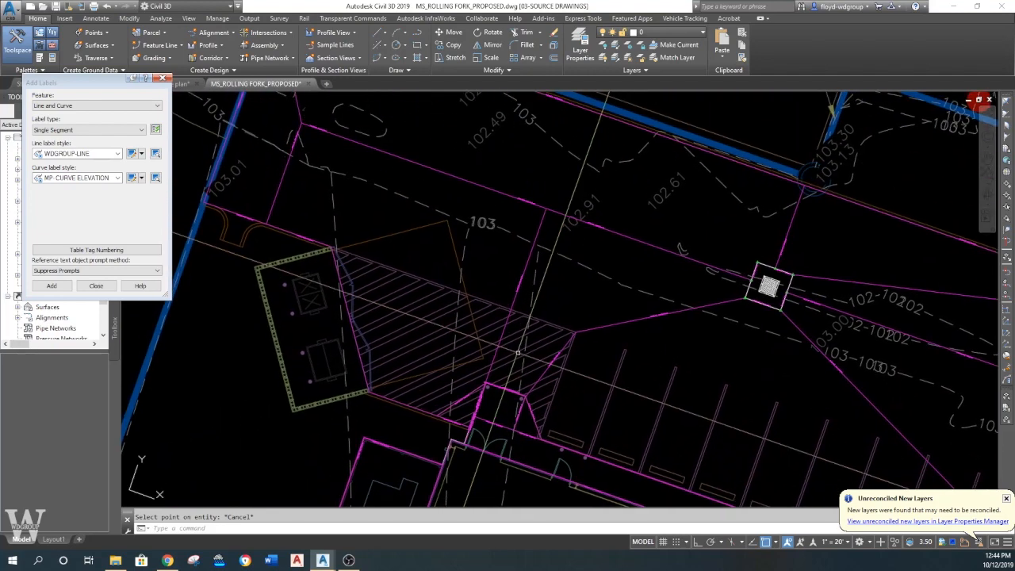
{"action": "scroll", "coordinate": [557, 178], "scroll_direction": "up", "scroll_amount": 5}
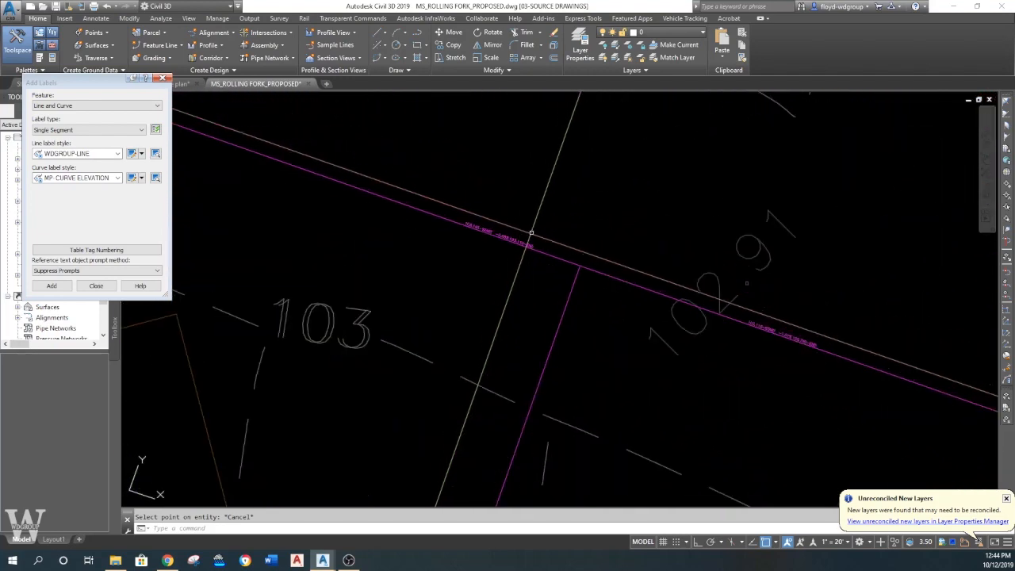
{"action": "scroll", "coordinate": [532, 229], "scroll_direction": "up", "scroll_amount": 4}
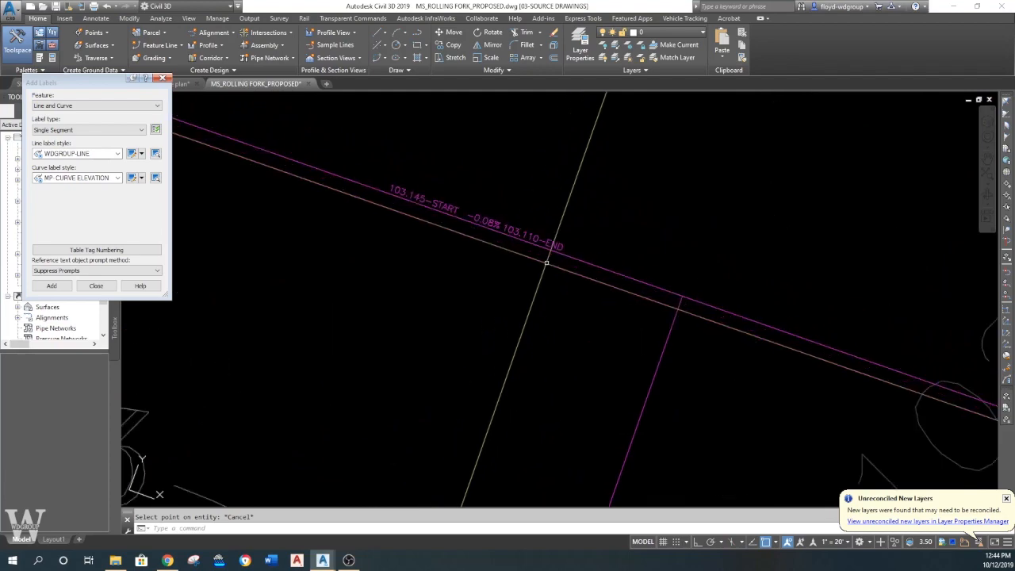
{"action": "scroll", "coordinate": [546, 262], "scroll_direction": "down", "scroll_amount": 5}
{"action": "scroll", "coordinate": [577, 257], "scroll_direction": "up", "scroll_amount": 4}
{"action": "scroll", "coordinate": [580, 258], "scroll_direction": "down", "scroll_amount": 5}
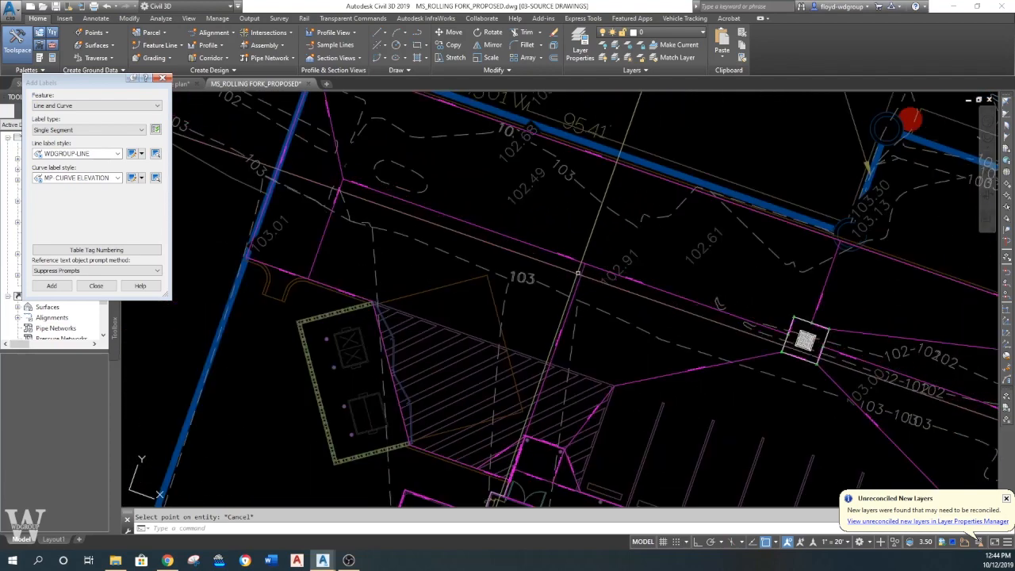
{"action": "scroll", "coordinate": [598, 279], "scroll_direction": "up", "scroll_amount": 5}
{"action": "scroll", "coordinate": [599, 279], "scroll_direction": "down", "scroll_amount": 4}
{"action": "middle_click_drag", "start_coordinate": [573, 306], "coordinate": [614, 245]}
{"action": "scroll", "coordinate": [562, 356], "scroll_direction": "up", "scroll_amount": 3}
{"action": "scroll", "coordinate": [564, 373], "scroll_direction": "down", "scroll_amount": 5}
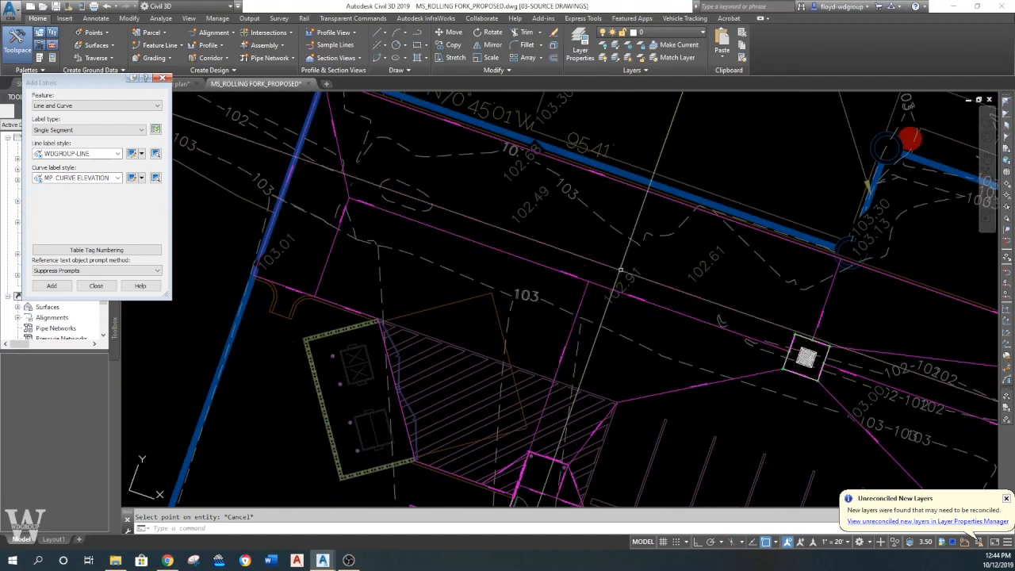
{"action": "scroll", "coordinate": [609, 170], "scroll_direction": "up", "scroll_amount": 3}
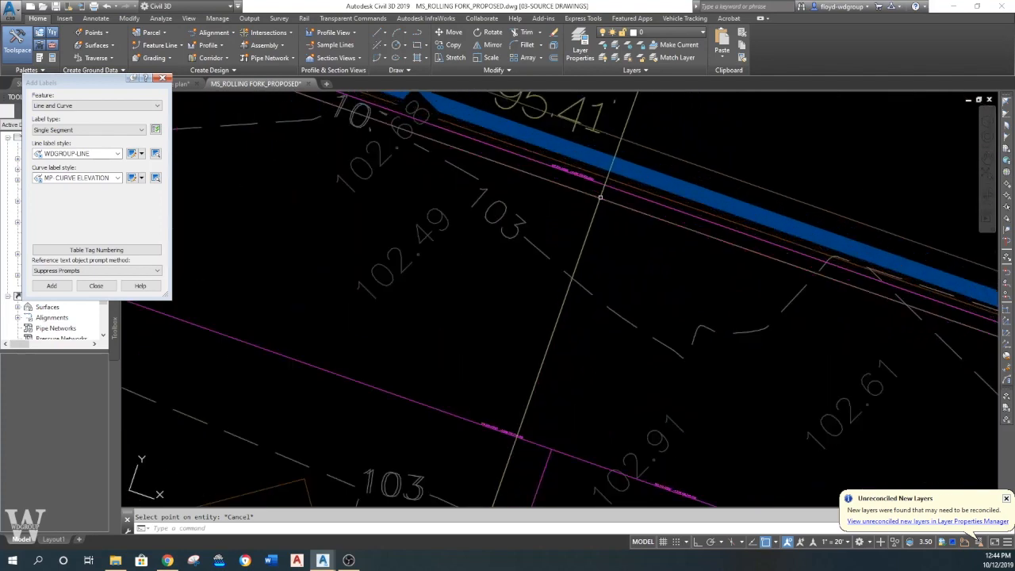
{"action": "scroll", "coordinate": [603, 188], "scroll_direction": "down", "scroll_amount": 3}
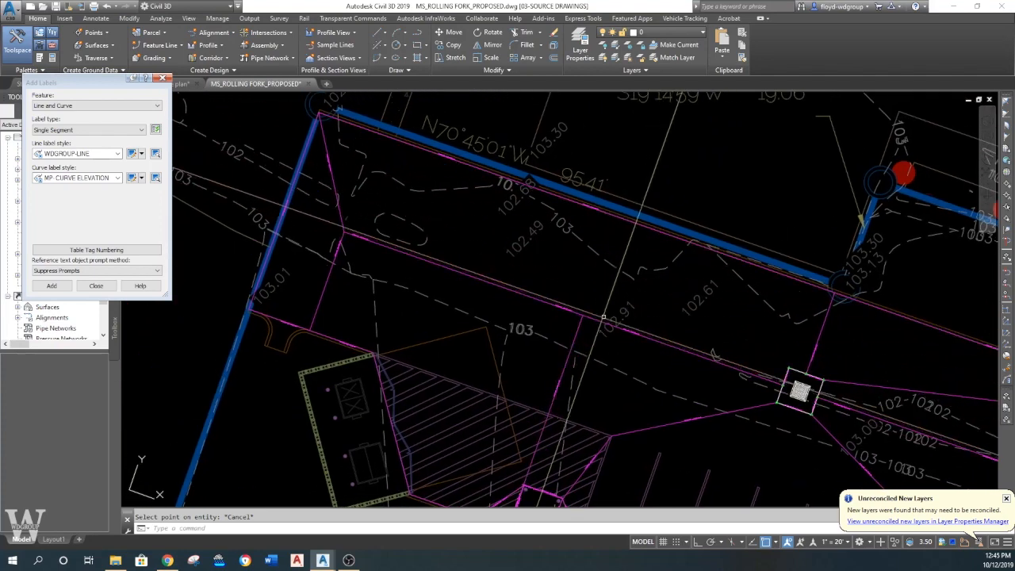
- Draw a feature line on site MS_ROLLING FORK from the western cross line's junction at elevation 103.110 to the north curb line at 103.189
{"action": "left_click", "coordinate": [162, 45]}
{"action": "left_click", "coordinate": [194, 61]}
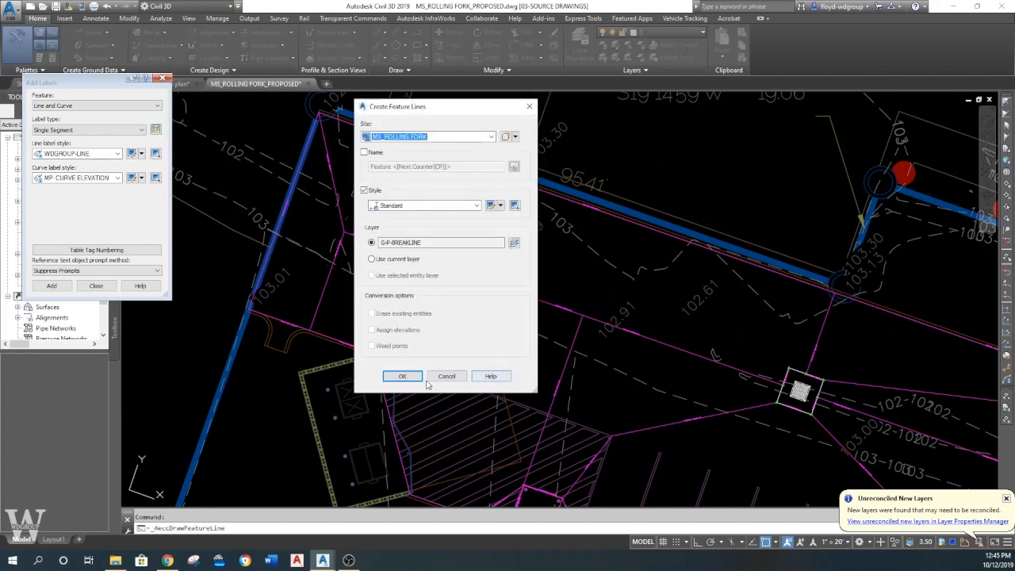
{"action": "left_click", "coordinate": [402, 375]}
{"action": "scroll", "coordinate": [606, 218], "scroll_direction": "up", "scroll_amount": 6}
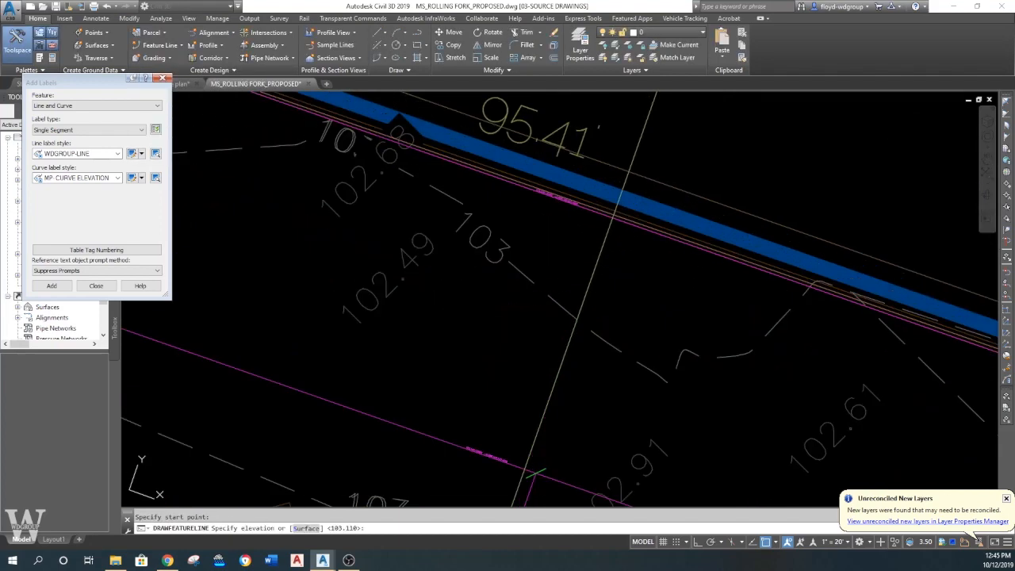
{"action": "key", "text": "Return"}
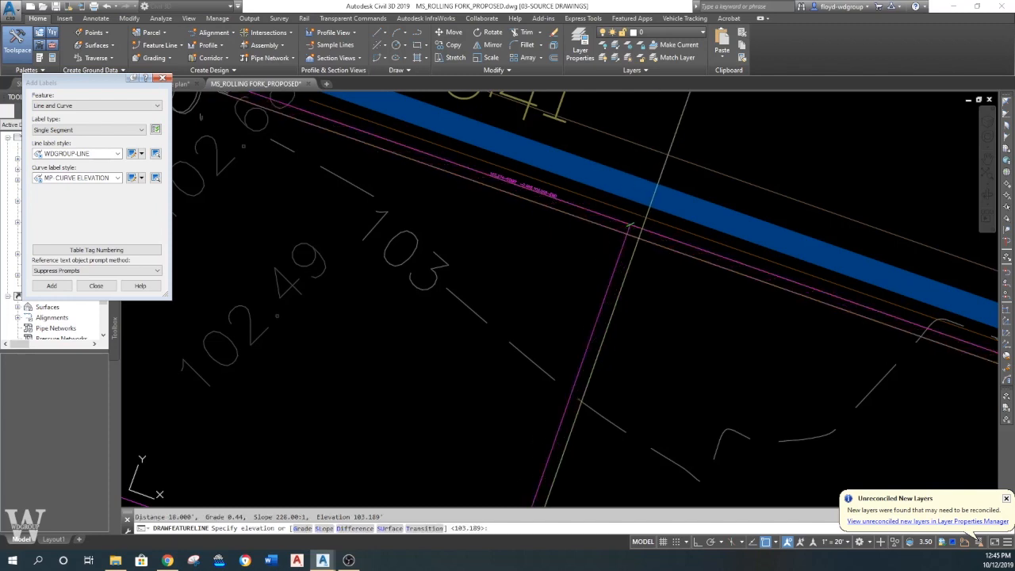
{"action": "key", "text": "Return"}
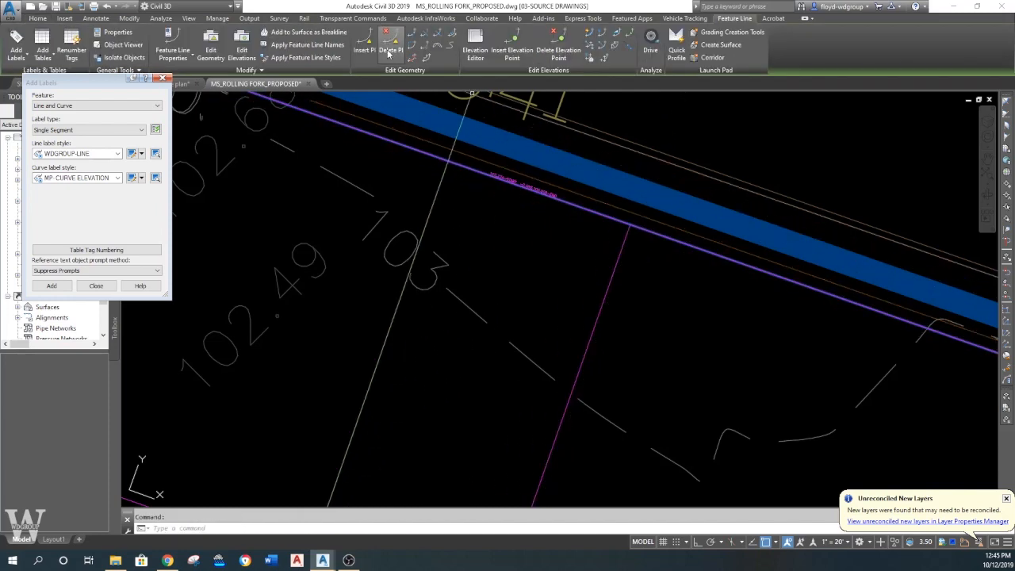
- Insert a PI on the north curb feature line where the new feature line meets it
{"action": "left_click", "coordinate": [364, 49]}
{"action": "left_click", "coordinate": [602, 176]}
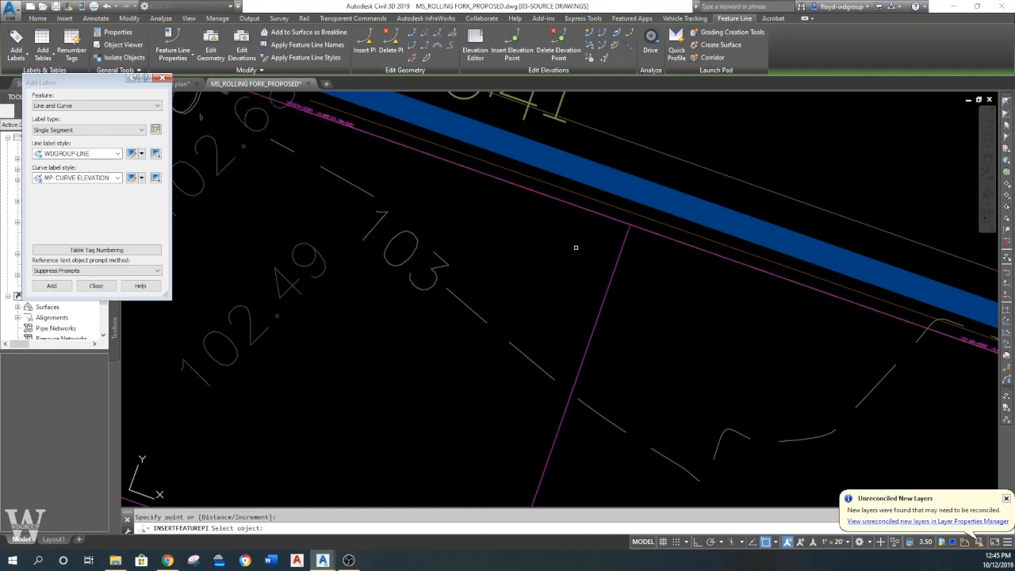
{"action": "key", "text": "Escape"}
- Try to set the north curb line's grade between the inlet line's junction at elevation 103.000 and the new PI
{"action": "scroll", "coordinate": [575, 247], "scroll_direction": "down", "scroll_amount": 6}
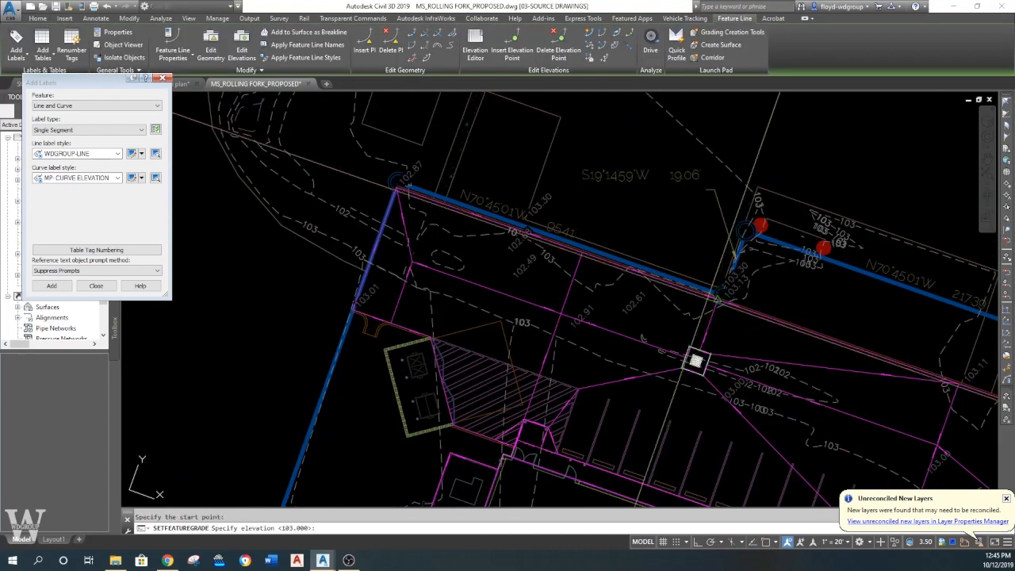
{"action": "left_click", "coordinate": [581, 247]}
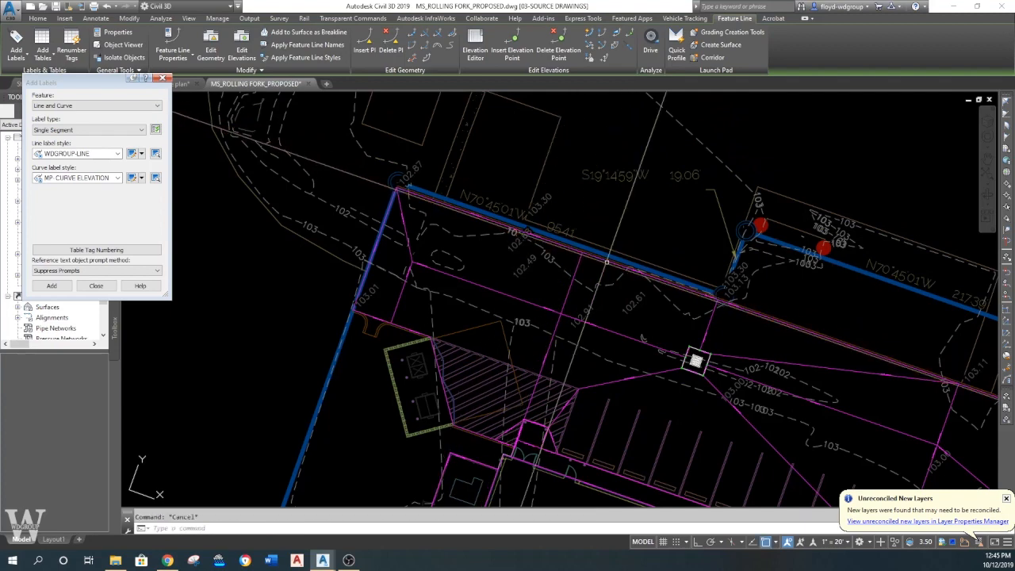
{"action": "key", "text": "Escape"}
- Add a single-segment WDGROUP-LINE label to the new feature line between the drive line and the north curb
{"action": "left_click", "coordinate": [52, 286]}
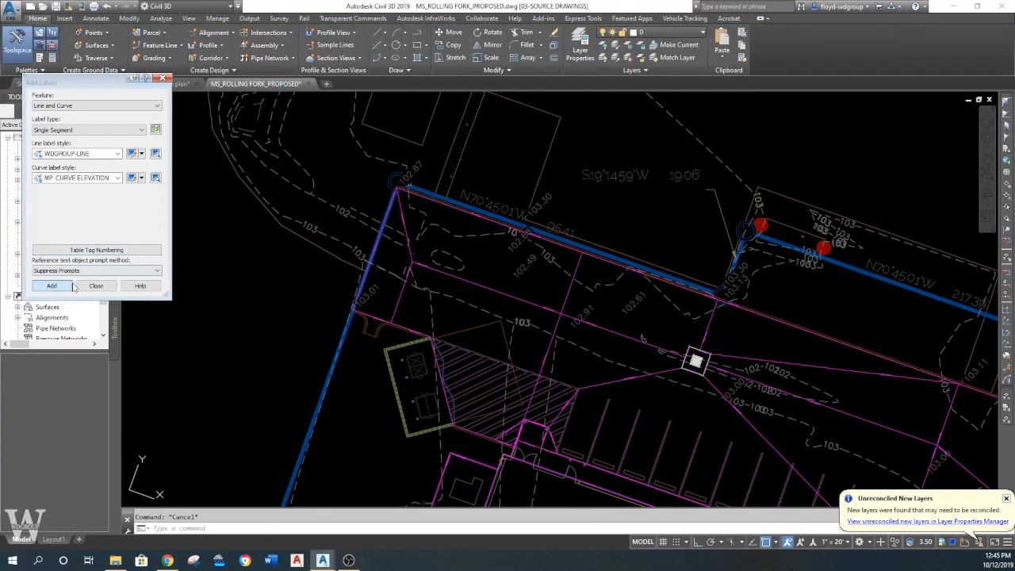
{"action": "scroll", "coordinate": [631, 255], "scroll_direction": "up", "scroll_amount": 4}
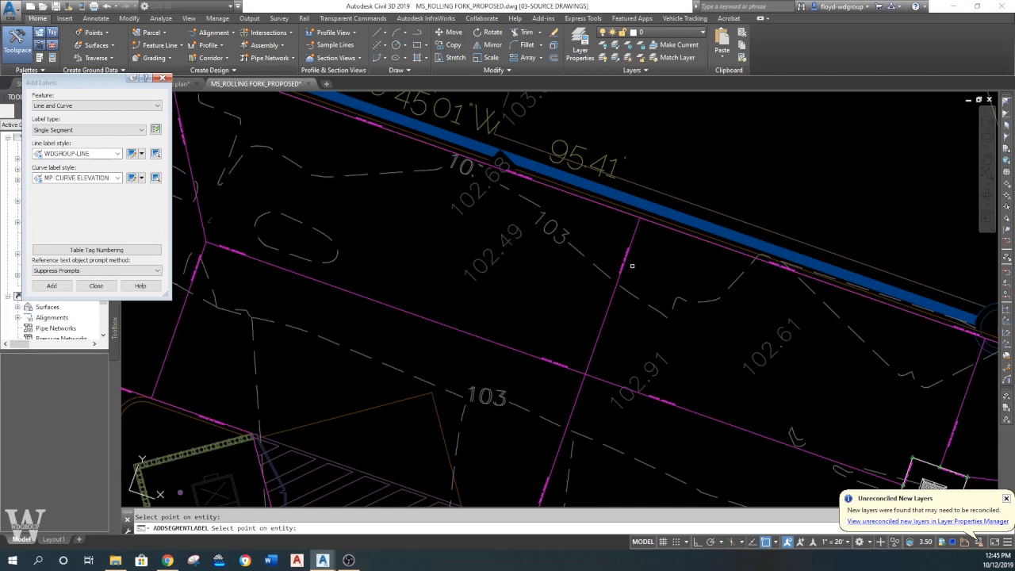
{"action": "key", "text": "Escape"}
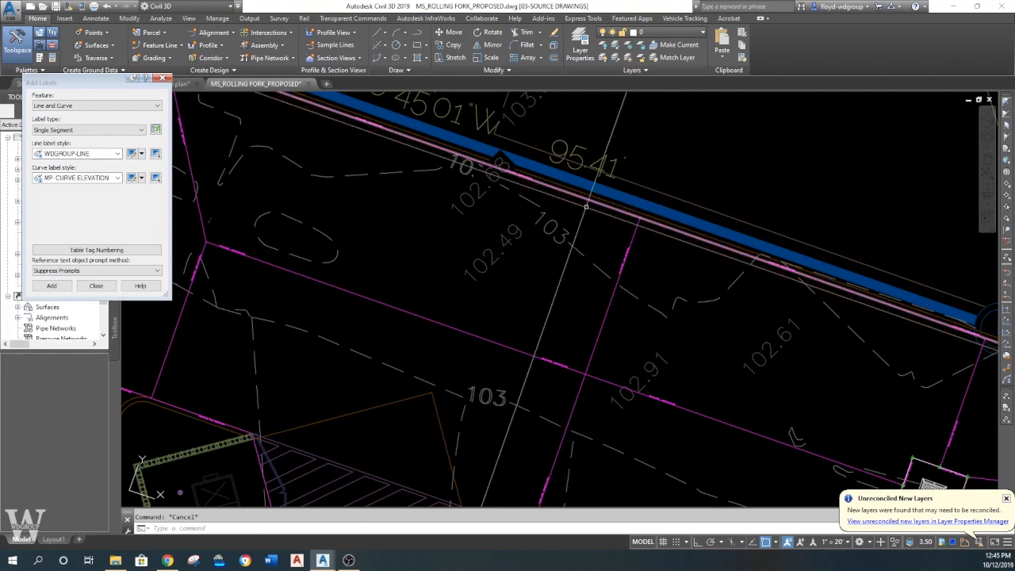
- Inspect the vertices of the north curb feature line and read the grade label on the new line joining it
{"action": "left_click", "coordinate": [652, 222]}
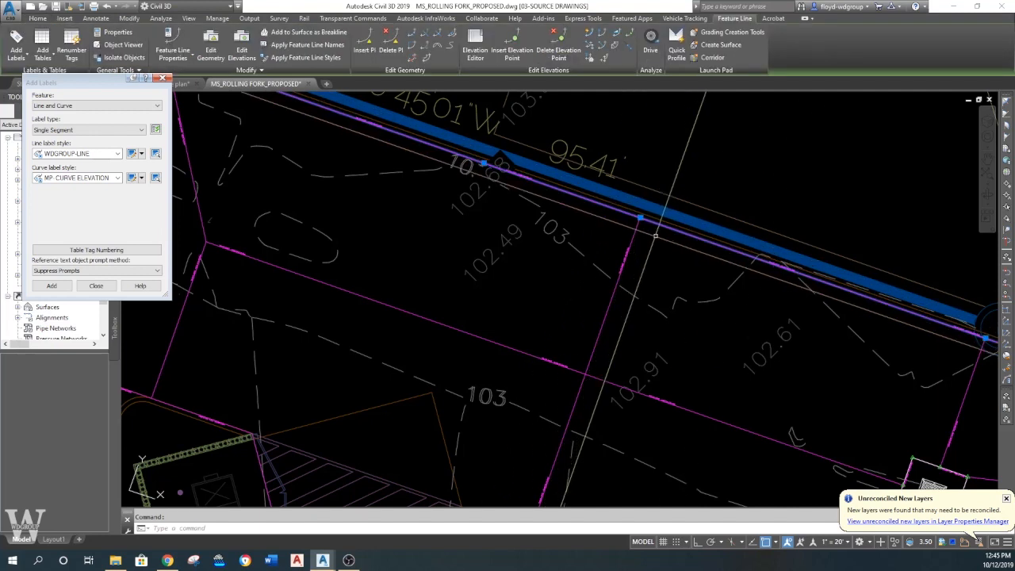
{"action": "key", "text": "Escape"}
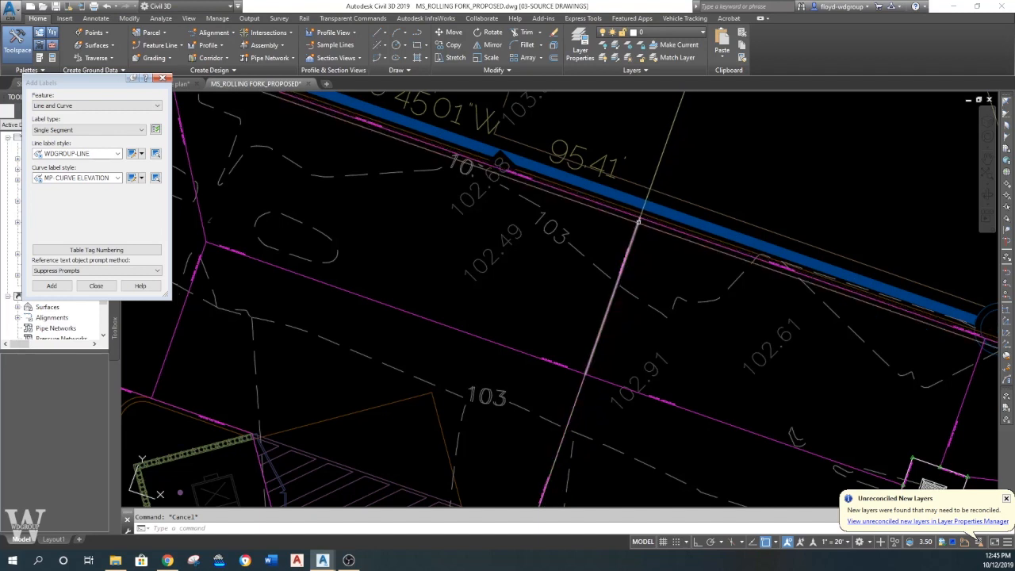
{"action": "middle_click_drag", "start_coordinate": [649, 226], "coordinate": [612, 230]}
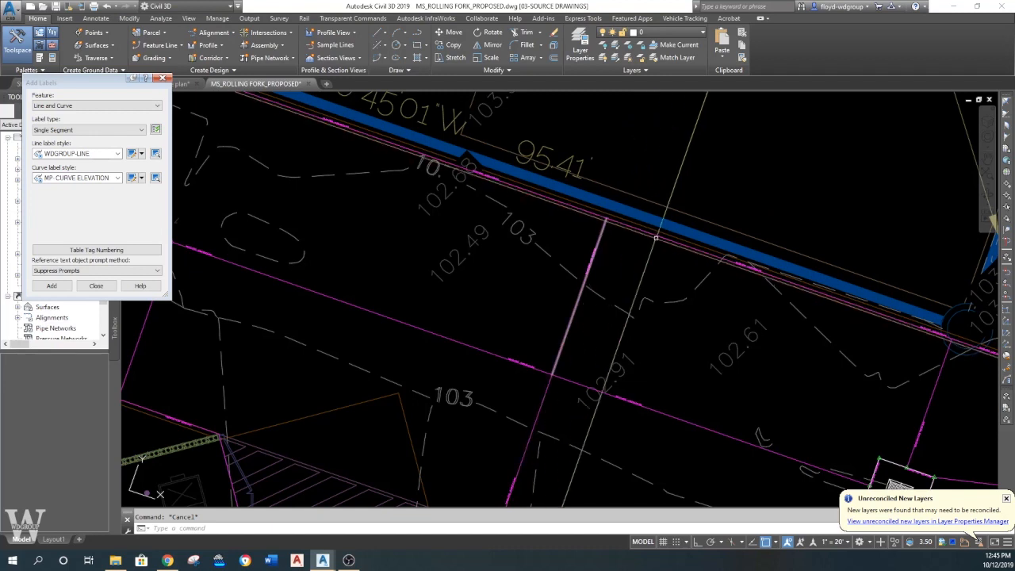
{"action": "left_click", "coordinate": [600, 215]}
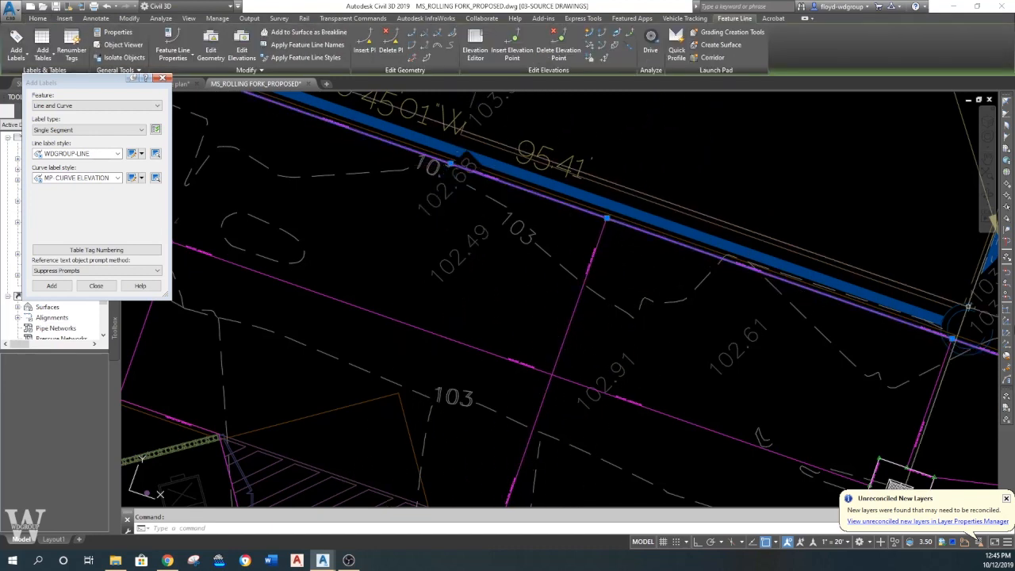
{"action": "key", "text": "Escape"}
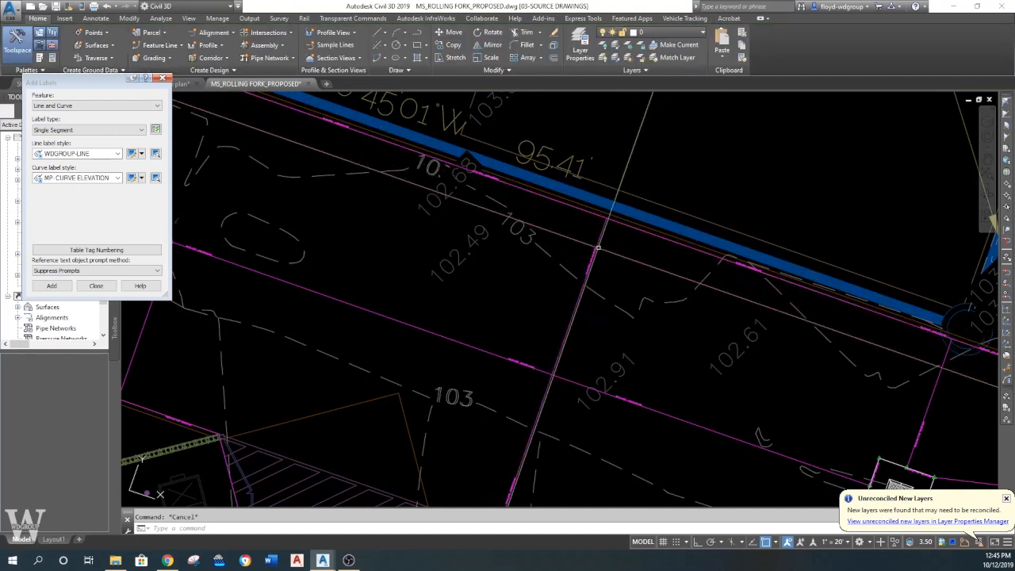
{"action": "scroll", "coordinate": [618, 233], "scroll_direction": "up", "scroll_amount": 4}
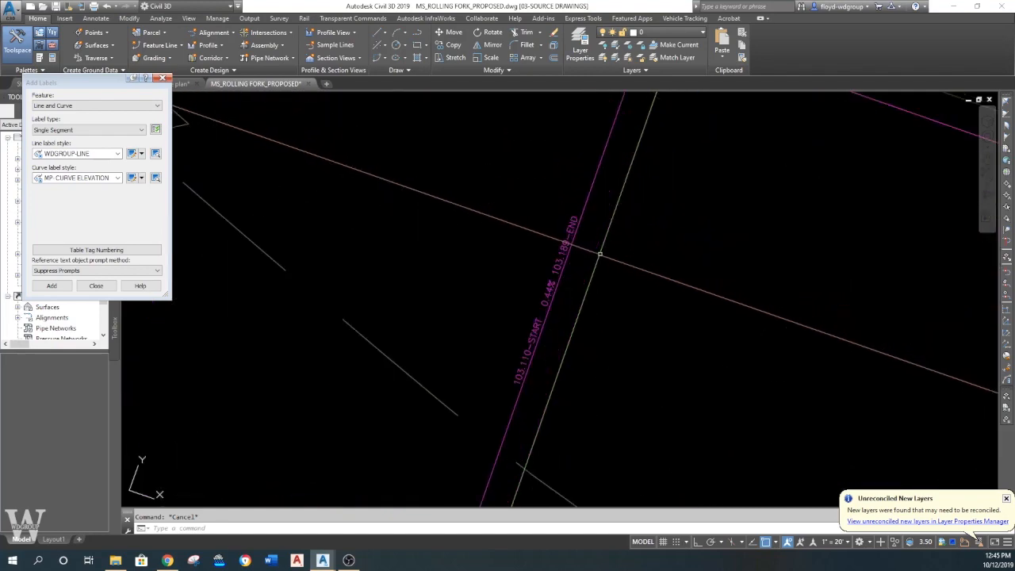
{"action": "scroll", "coordinate": [565, 275], "scroll_direction": "down", "scroll_amount": 4}
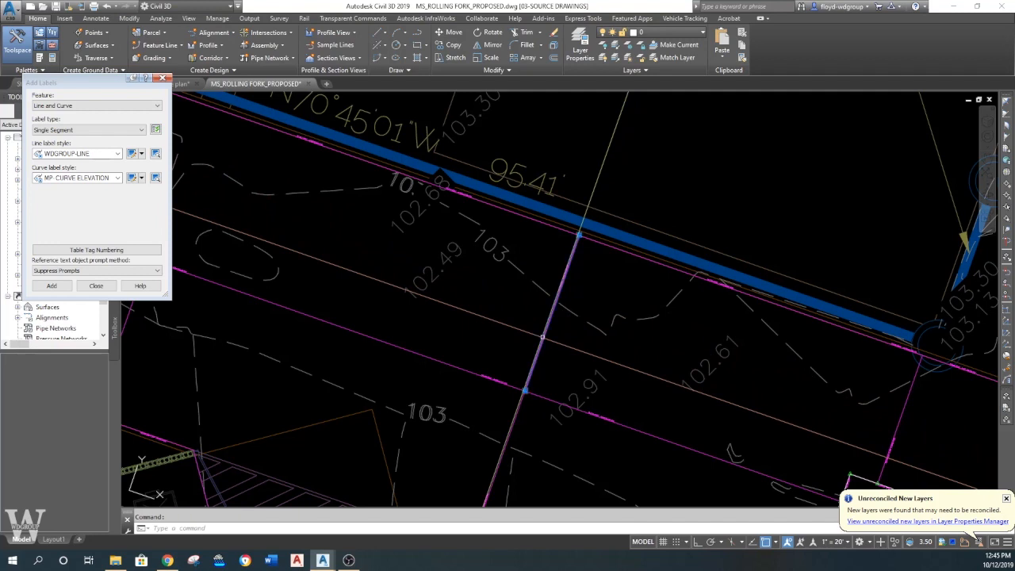
- Set the new feature line's grade to 0.75% from the drive line junction to the north curb, regenerate the drawing and check its label
{"action": "left_click", "coordinate": [543, 337]}
{"action": "left_click", "coordinate": [603, 57]}
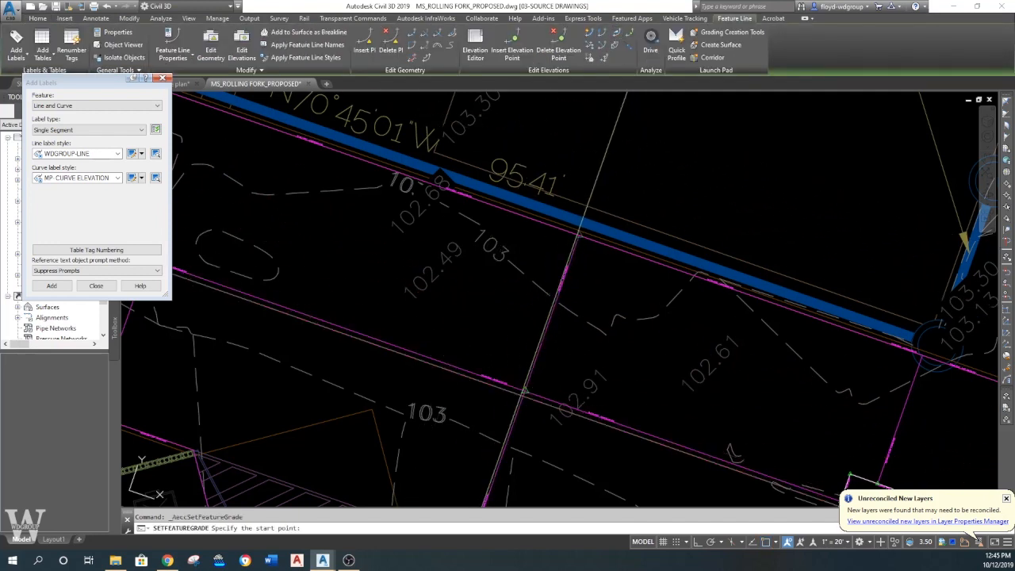
{"action": "left_click", "coordinate": [579, 234]}
{"action": "left_click", "coordinate": [523, 390]}
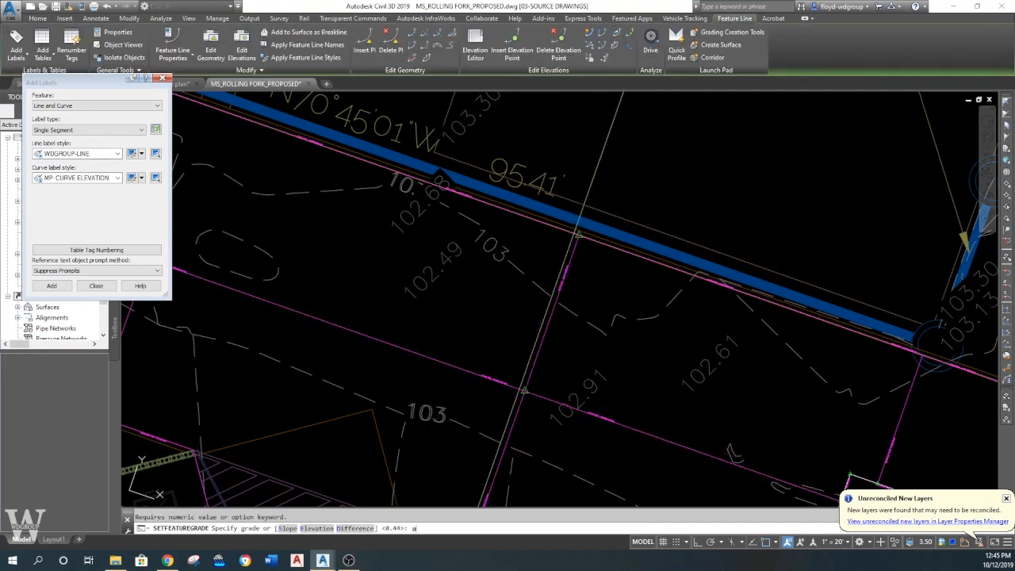
{"action": "type", "text": "0.75"}
{"action": "key", "text": "Return"}
{"action": "key", "text": "Return"}
{"action": "type", "text": "rea"}
{"action": "key", "text": "Return"}
{"action": "scroll", "coordinate": [566, 267], "scroll_direction": "up", "scroll_amount": 4}
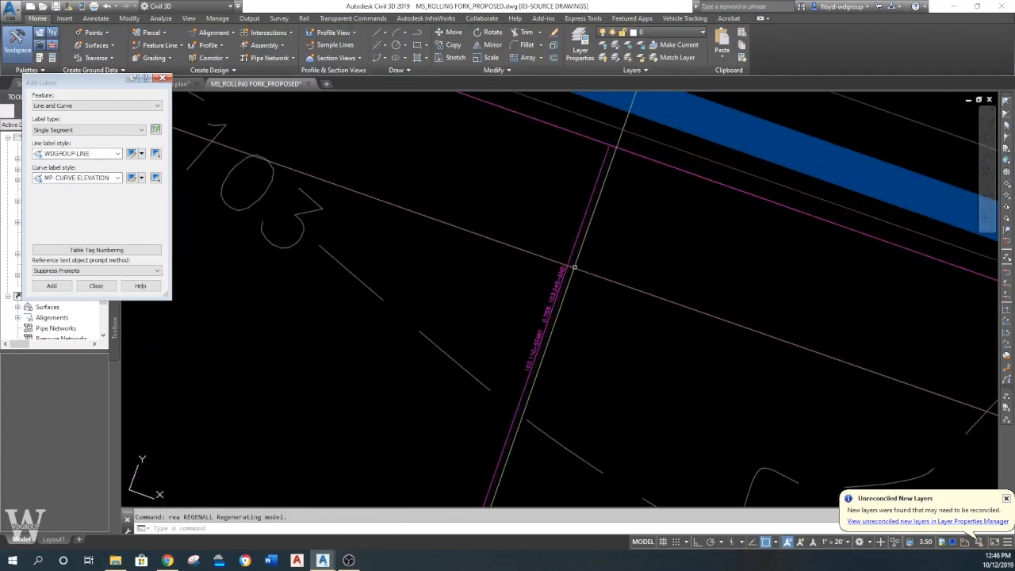
{"action": "scroll", "coordinate": [580, 277], "scroll_direction": "down", "scroll_amount": 4}
{"action": "middle_click_drag", "start_coordinate": [581, 277], "coordinate": [525, 273]}
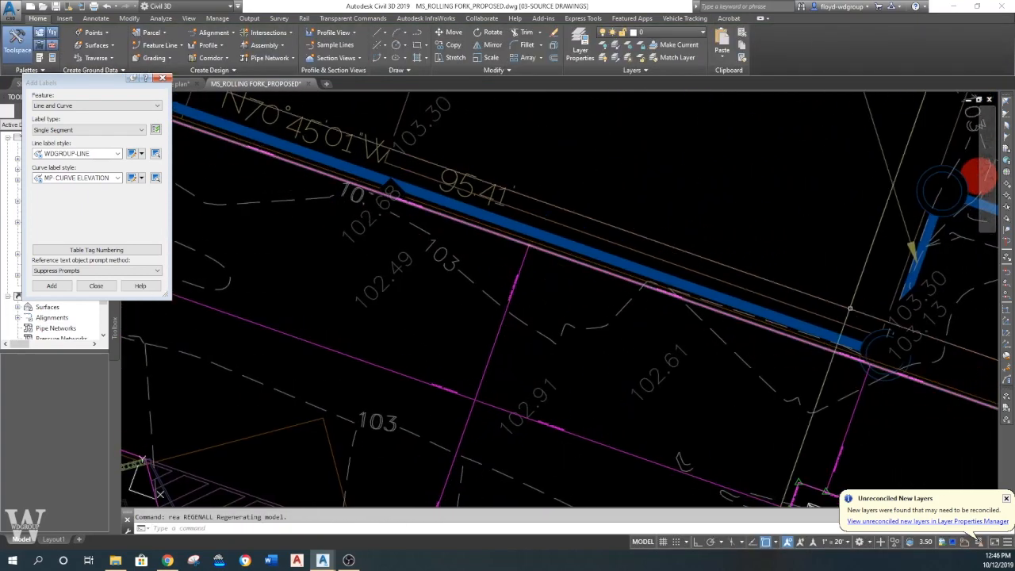
- Read the start, end and grade labels on the north curb feature line's segments west of the inlet line junction
{"action": "scroll", "coordinate": [745, 302], "scroll_direction": "up", "scroll_amount": 2}
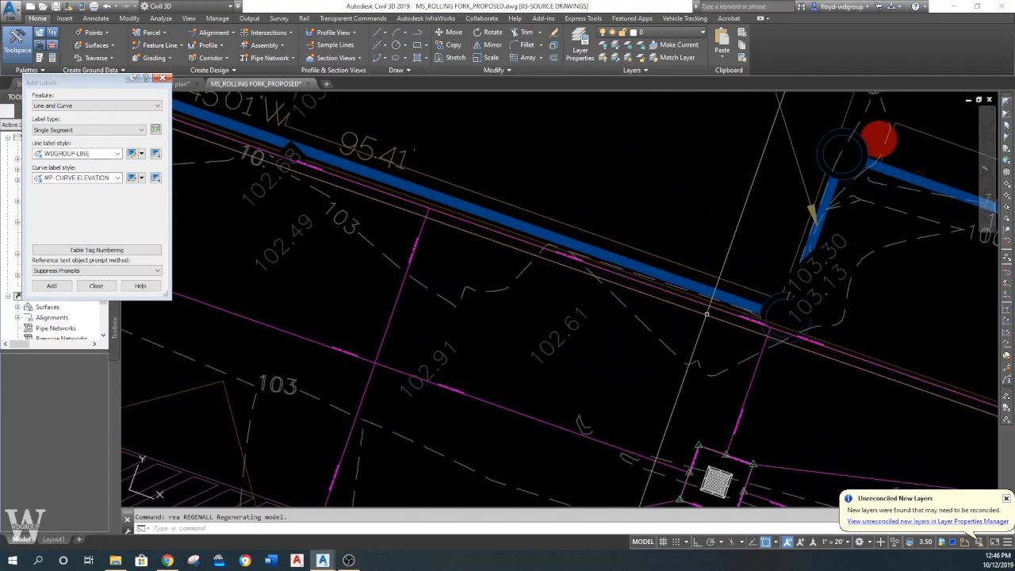
{"action": "scroll", "coordinate": [753, 325], "scroll_direction": "up", "scroll_amount": 2}
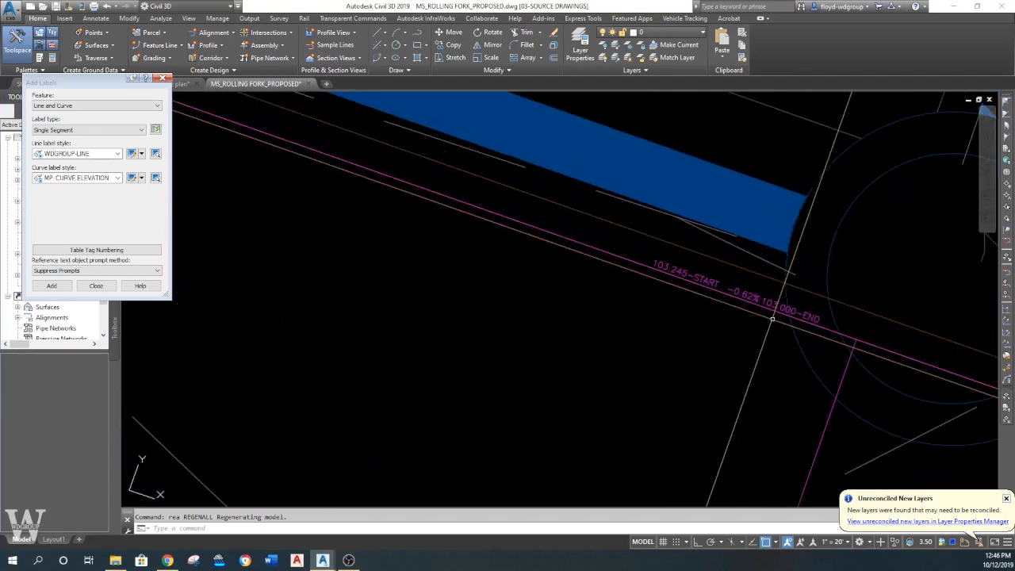
{"action": "scroll", "coordinate": [760, 321], "scroll_direction": "down", "scroll_amount": 3}
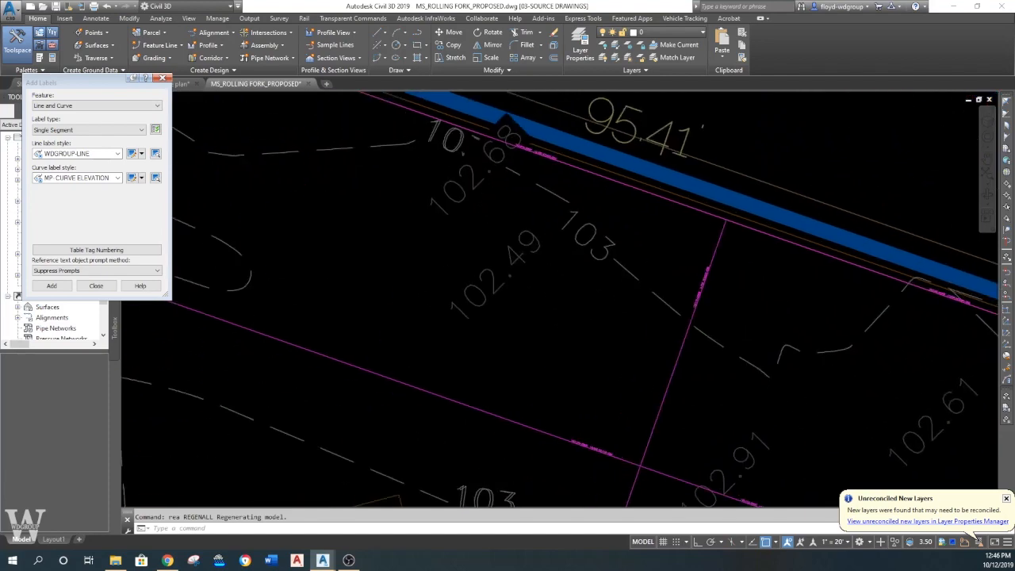
{"action": "scroll", "coordinate": [632, 207], "scroll_direction": "up", "scroll_amount": 2}
{"action": "scroll", "coordinate": [633, 207], "scroll_direction": "up", "scroll_amount": 2}
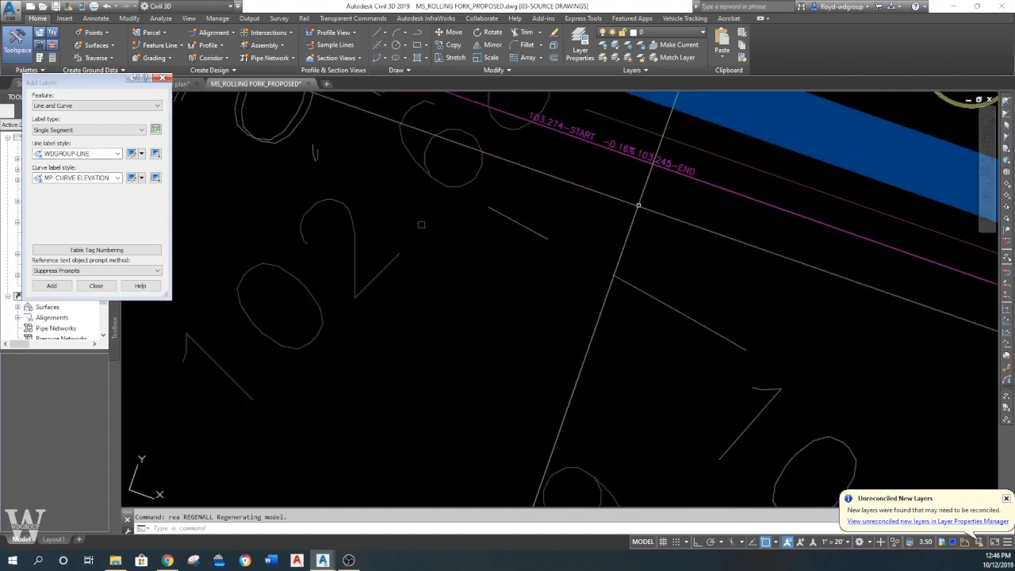
{"action": "scroll", "coordinate": [638, 205], "scroll_direction": "down", "scroll_amount": 3}
{"action": "scroll", "coordinate": [620, 238], "scroll_direction": "up", "scroll_amount": 3}
{"action": "scroll", "coordinate": [620, 237], "scroll_direction": "down", "scroll_amount": 3}
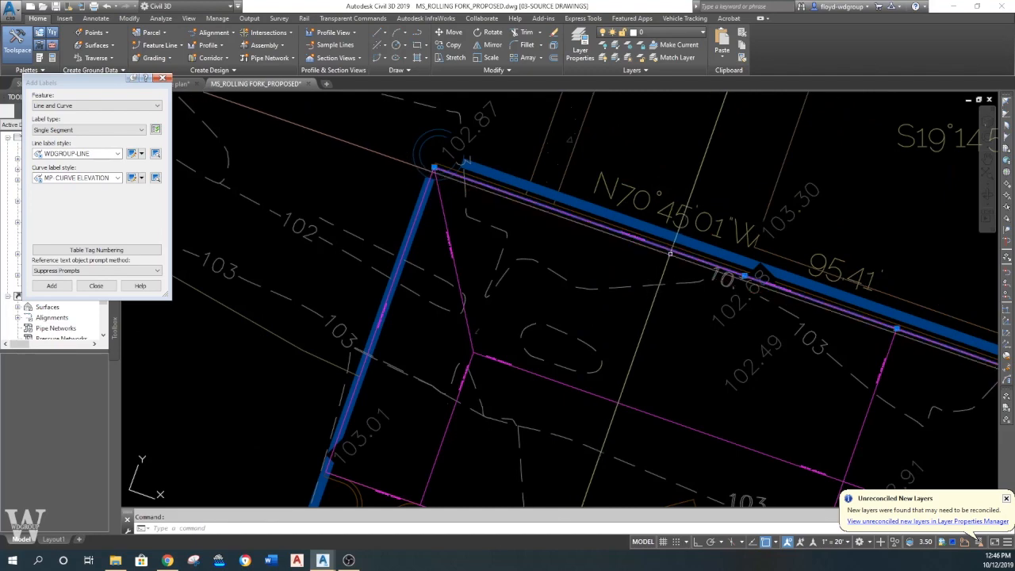
- Check the grade between the north curb feature line's northwest corner and its next vertex without changing it
{"action": "left_click", "coordinate": [671, 252]}
{"action": "scroll", "coordinate": [456, 259], "scroll_direction": "down", "scroll_amount": 2}
{"action": "left_click", "coordinate": [624, 45]}
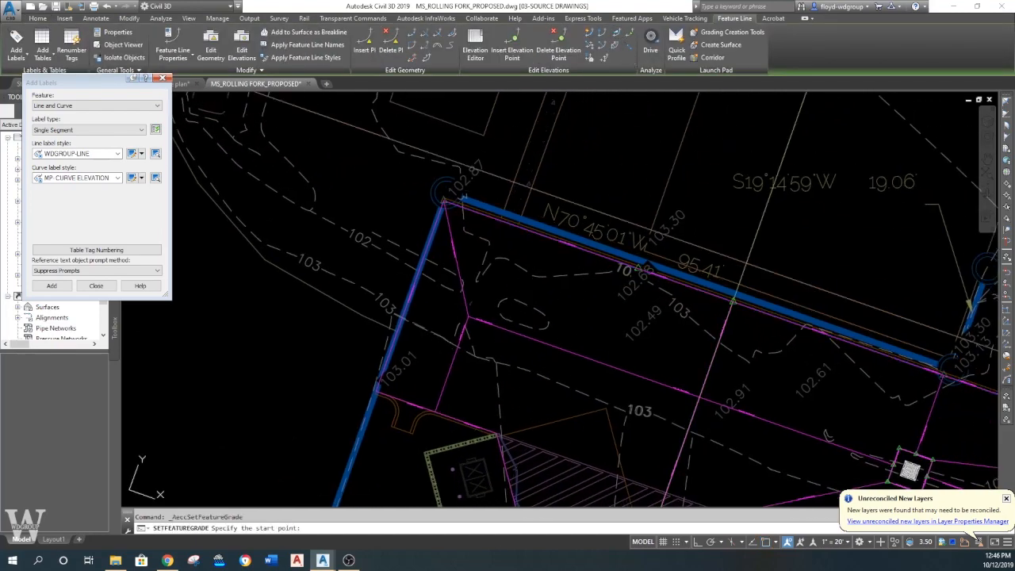
{"action": "left_click", "coordinate": [444, 203]}
{"action": "key", "text": "Return"}
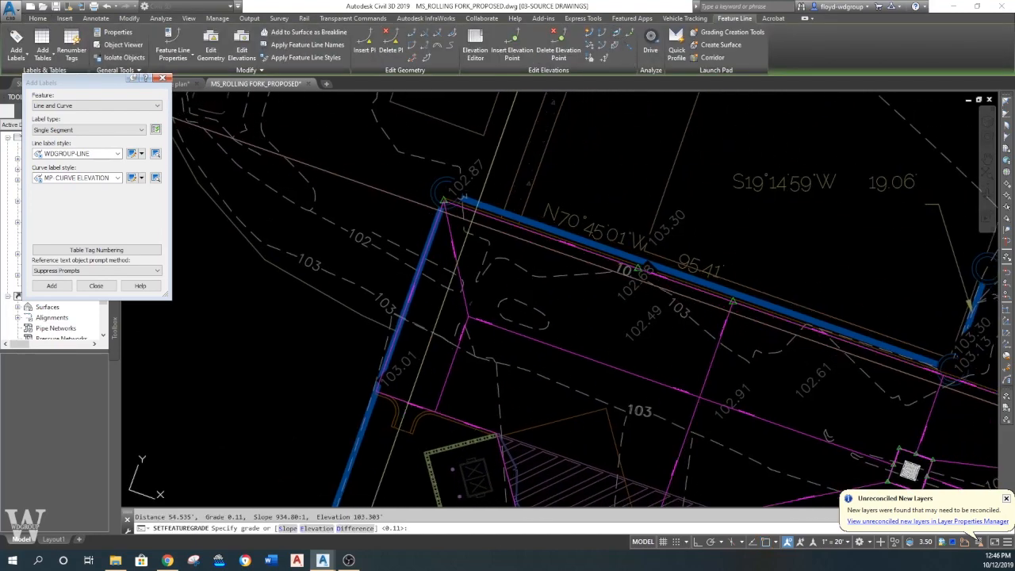
{"action": "key", "text": "Escape"}
- Close the Add Labels dialog
{"action": "scroll", "coordinate": [523, 268], "scroll_direction": "down", "scroll_amount": 1}
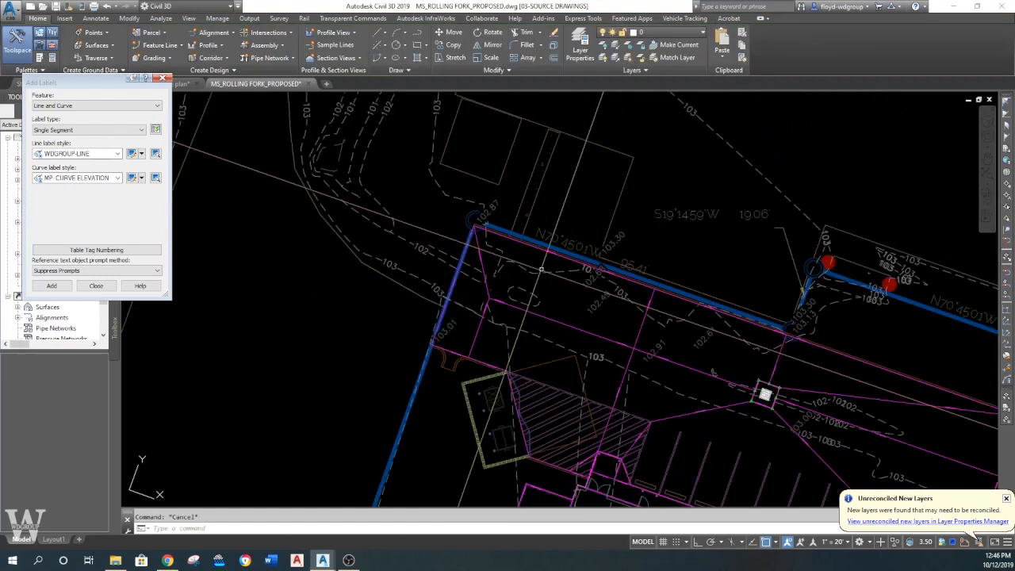
{"action": "mouse_move", "coordinate": [613, 349]}
{"action": "middle_mouse_down"}
{"action": "mouse_move", "coordinate": [451, 281]}
{"action": "mouse_move", "coordinate": [565, 312]}
{"action": "mouse_move", "coordinate": [627, 351]}
{"action": "mouse_move", "coordinate": [638, 331]}
{"action": "middle_mouse_up"}
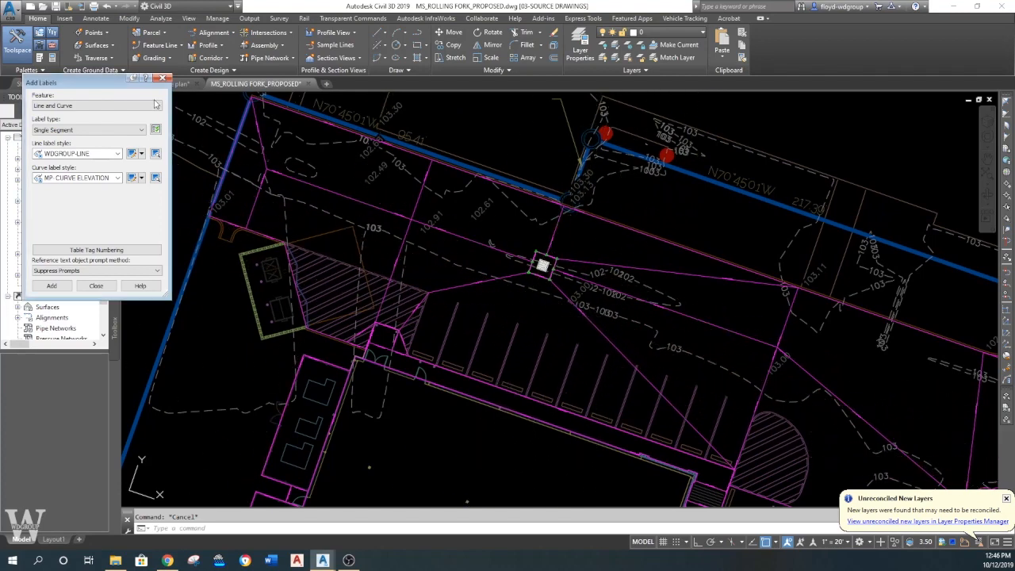
{"action": "left_click", "coordinate": [162, 78]}
{"action": "middle_click_drag", "start_coordinate": [543, 330], "coordinate": [632, 346]}
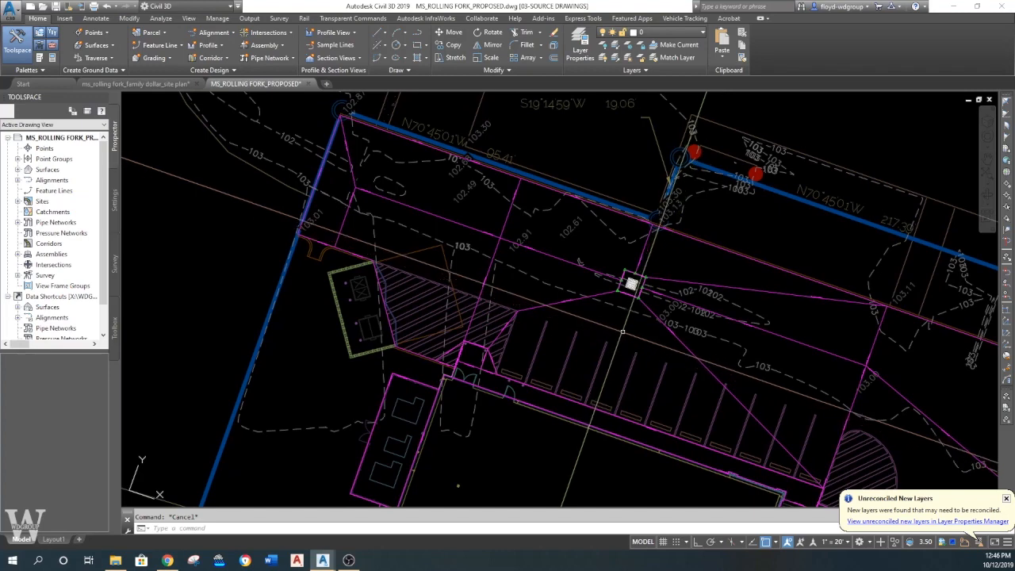
- Draw a single-segment polyline from the open area just west of the building to the inlet box's west corner
{"action": "mouse_move", "coordinate": [627, 332]}
{"action": "middle_mouse_down"}
{"action": "mouse_move", "coordinate": [674, 302]}
{"action": "mouse_move", "coordinate": [677, 265]}
{"action": "middle_mouse_up"}
{"action": "scroll", "coordinate": [660, 287], "scroll_direction": "down", "scroll_amount": 2}
{"action": "type", "text": "pl"}
{"action": "key", "text": "Return"}
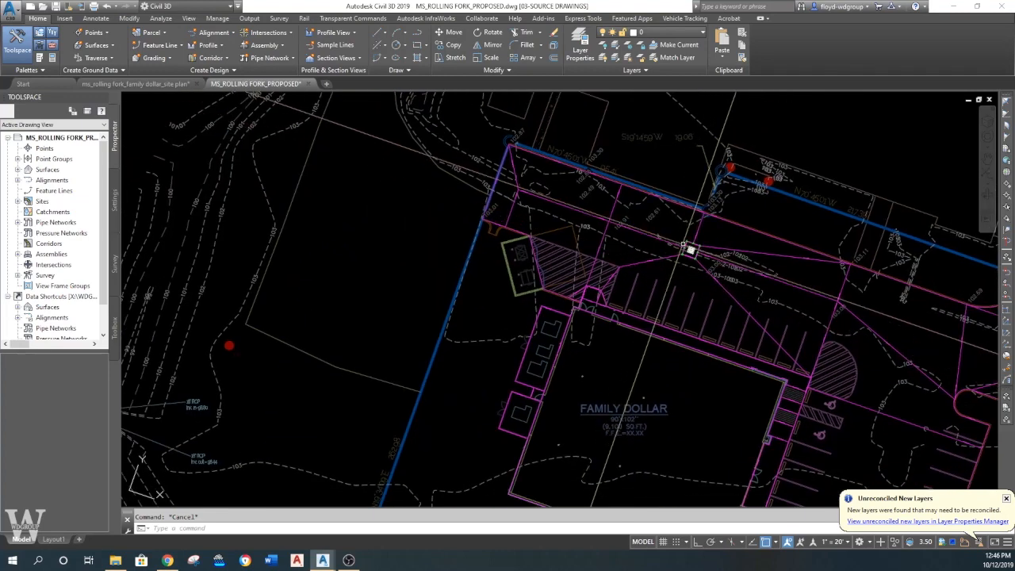
{"action": "left_click", "coordinate": [560, 303]}
{"action": "key", "text": "Escape"}
{"action": "key", "text": "Return"}
{"action": "left_click", "coordinate": [679, 246]}
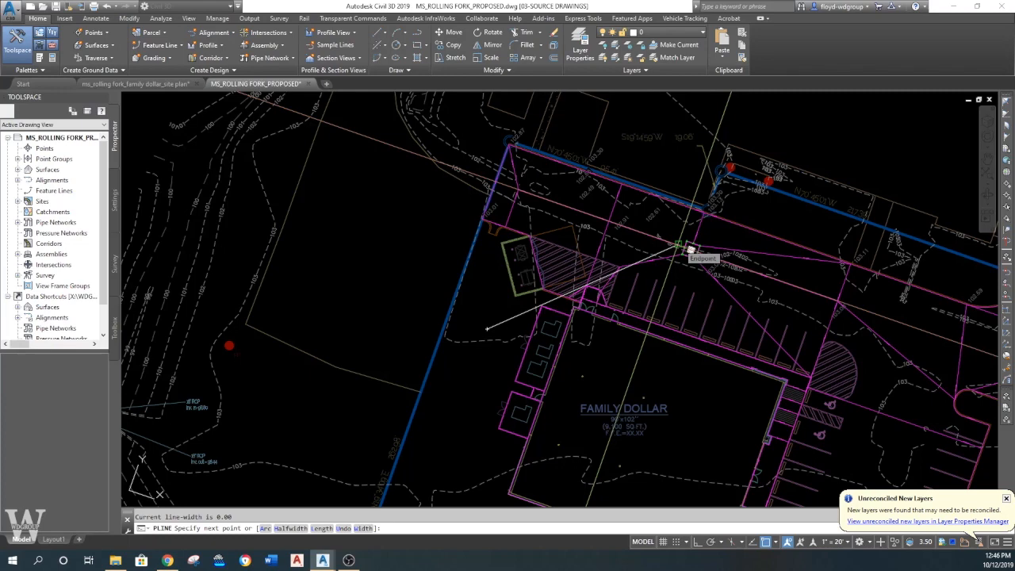
{"action": "scroll", "coordinate": [682, 247], "scroll_direction": "up", "scroll_amount": 2}
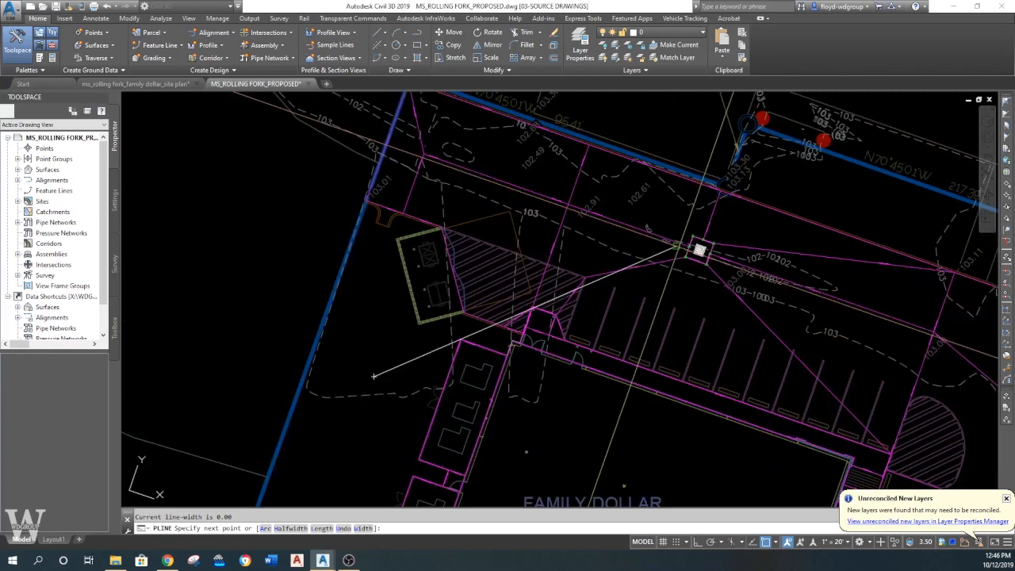
{"action": "left_click", "coordinate": [684, 247]}
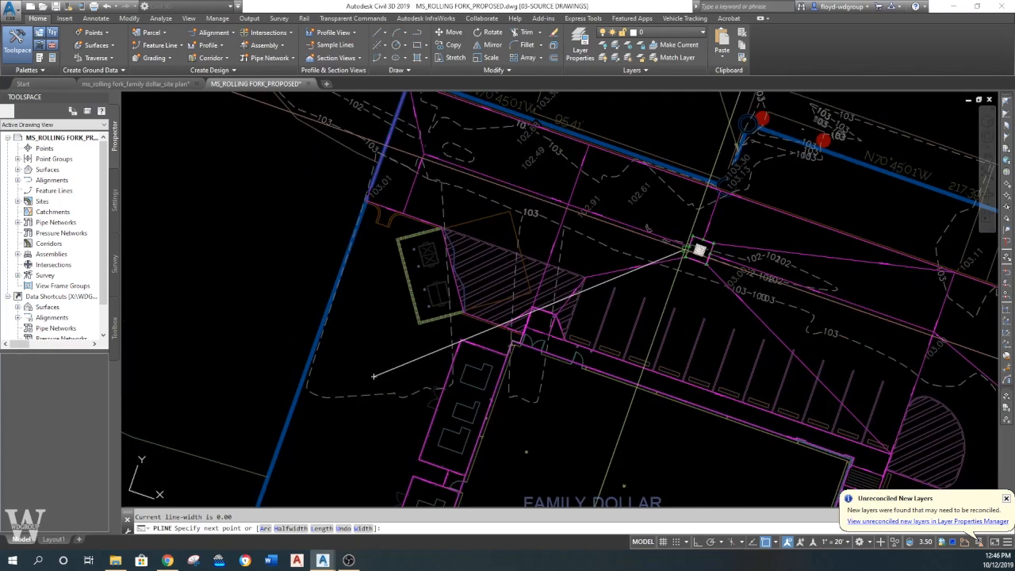
{"action": "scroll", "coordinate": [684, 250], "scroll_direction": "up", "scroll_amount": 4}
{"action": "scroll", "coordinate": [461, 307], "scroll_direction": "down", "scroll_amount": 4}
{"action": "middle_click_drag", "start_coordinate": [461, 307], "coordinate": [531, 250]}
{"action": "key", "text": "Escape"}
{"action": "key", "text": "Escape"}
- Try stretching the polyline's southwest end beside the building, then erase the polyline
{"action": "left_click", "coordinate": [349, 333]}
{"action": "left_click", "coordinate": [329, 356]}
{"action": "left_click", "coordinate": [309, 356]}
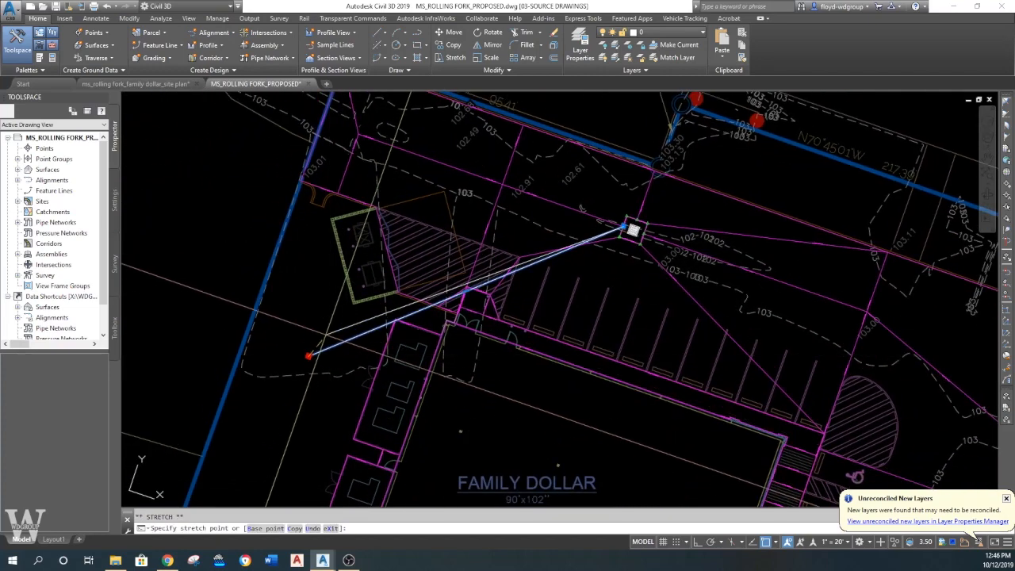
{"action": "key", "text": "Escape"}
{"action": "key", "text": "Escape"}
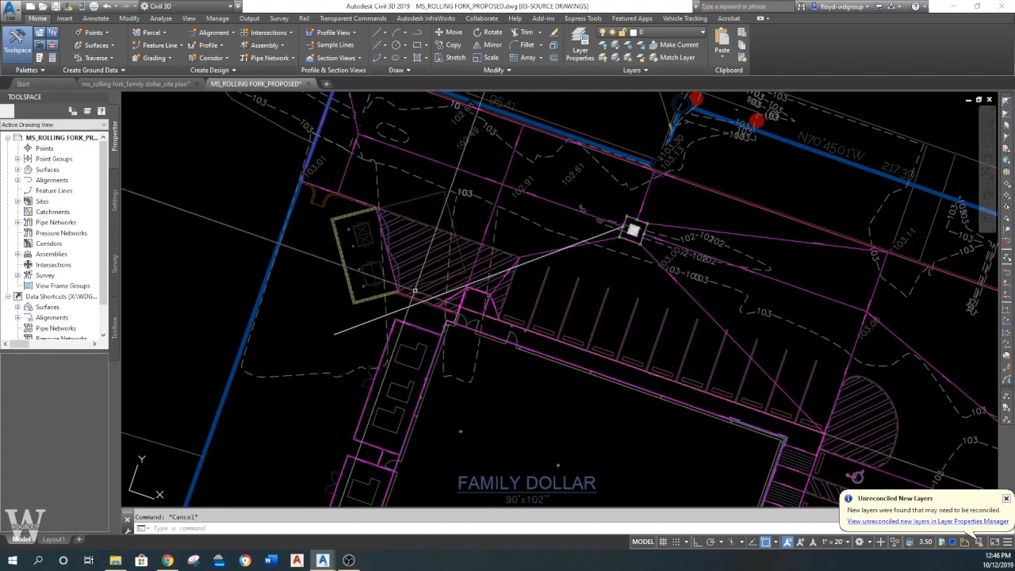
{"action": "type", "text": "e"}
{"action": "key", "text": "Return"}
{"action": "key", "text": "Return"}
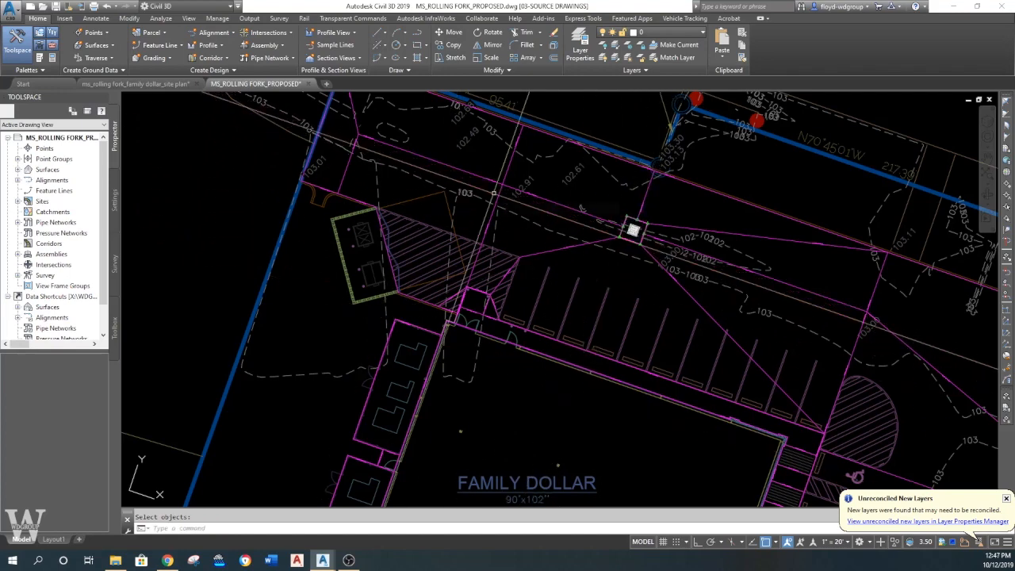
- Create a TIN surface named TEST with the WDGROUP-FINAL style
{"action": "middle_click_drag", "start_coordinate": [362, 374], "coordinate": [385, 392]}
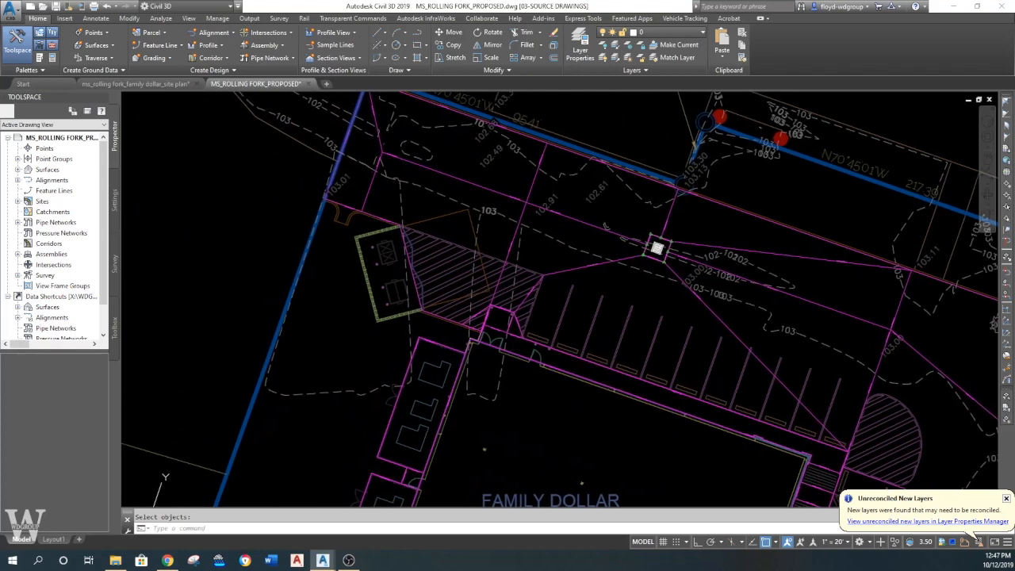
{"action": "middle_click_drag", "start_coordinate": [669, 249], "coordinate": [610, 275]}
{"action": "scroll", "coordinate": [596, 273], "scroll_direction": "down", "scroll_amount": 5}
{"action": "scroll", "coordinate": [569, 236], "scroll_direction": "up", "scroll_amount": 1}
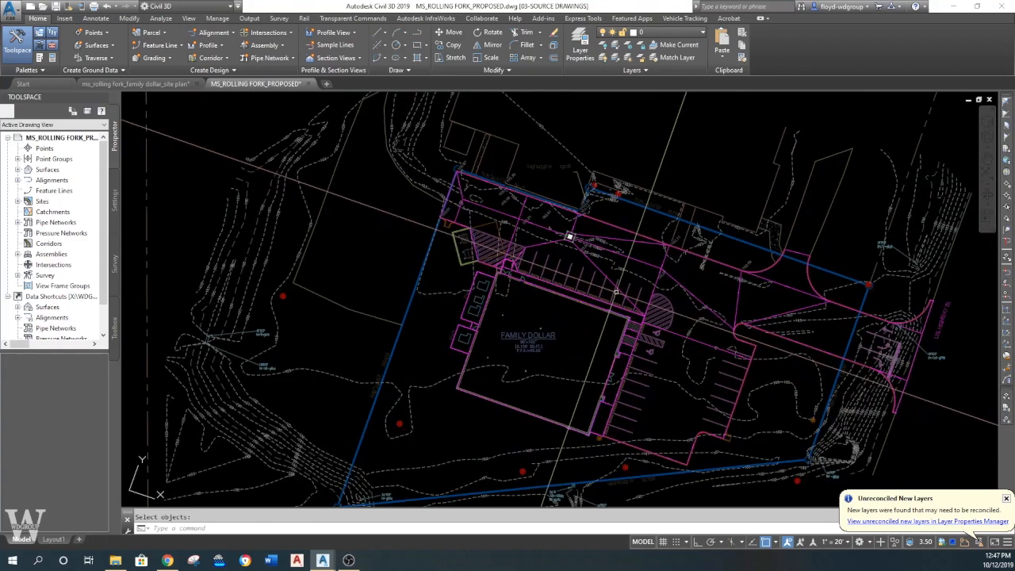
{"action": "left_click", "coordinate": [18, 170]}
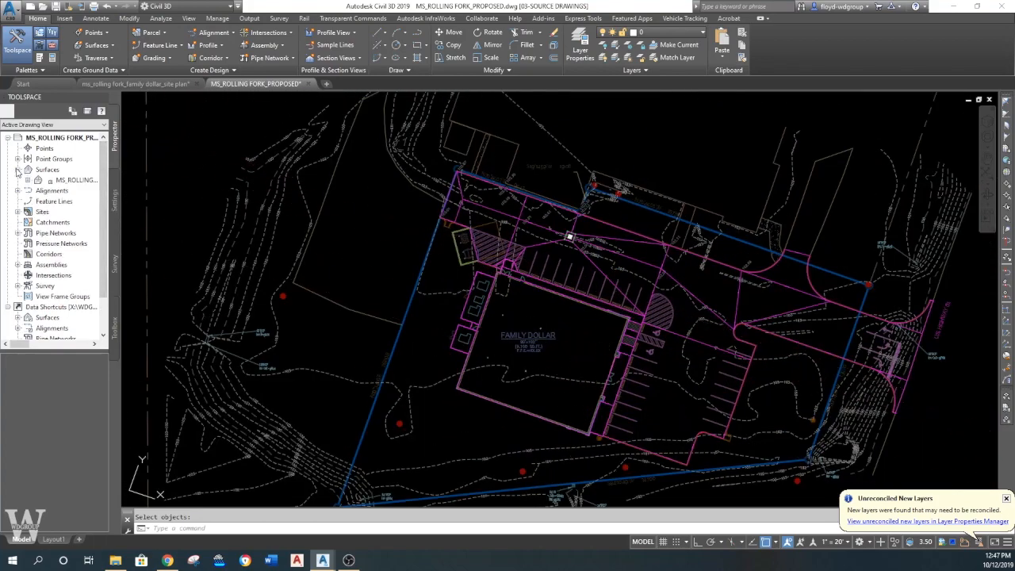
{"action": "right_click", "coordinate": [48, 170]}
{"action": "left_click", "coordinate": [78, 178]}
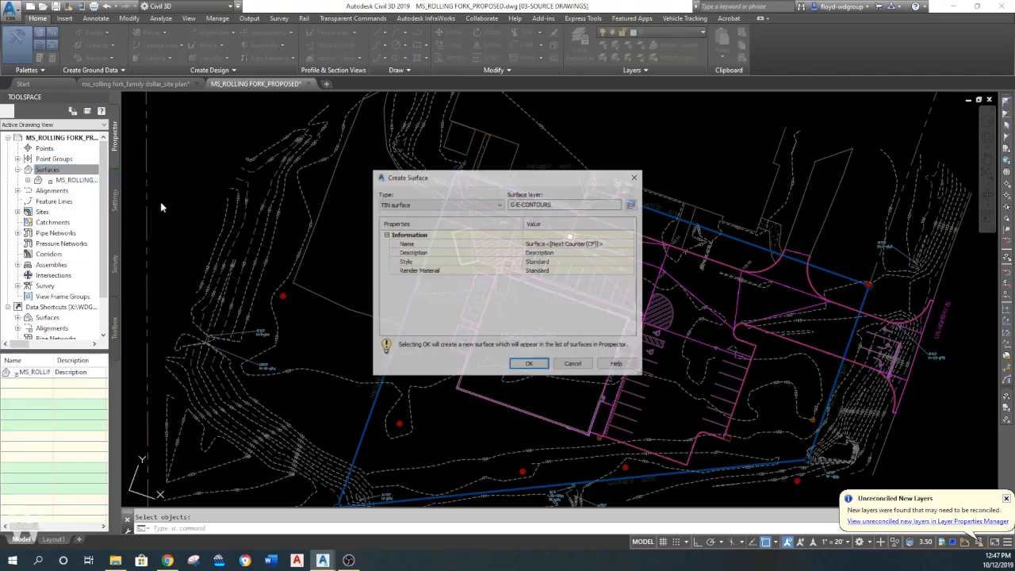
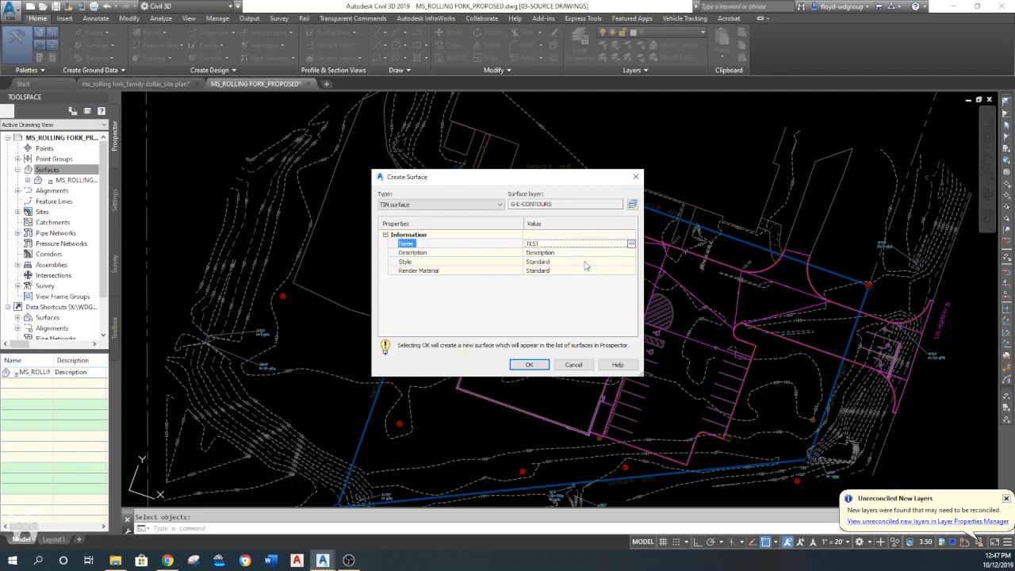
{"action": "left_click", "coordinate": [631, 261]}
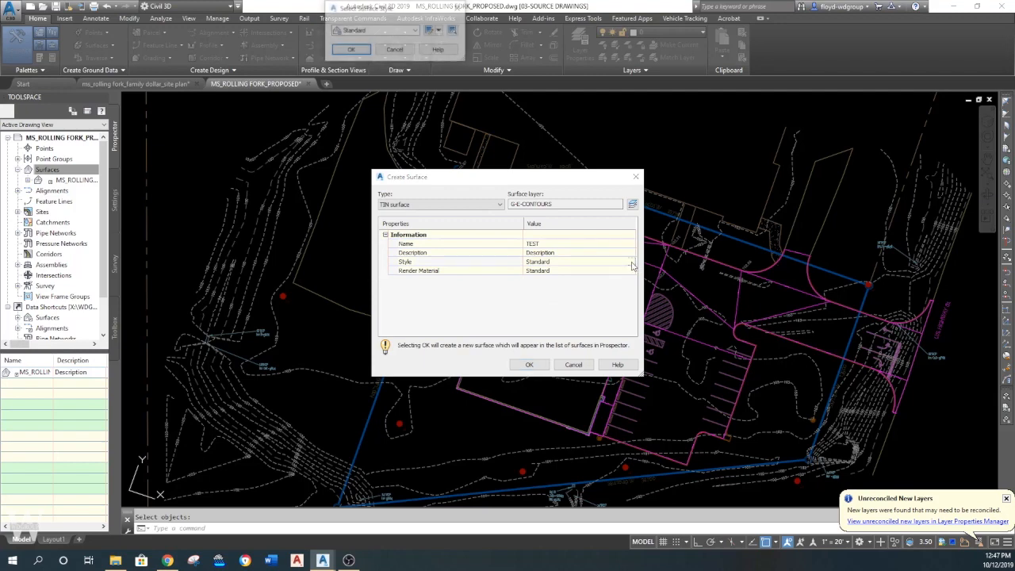
{"action": "left_click", "coordinate": [415, 30]}
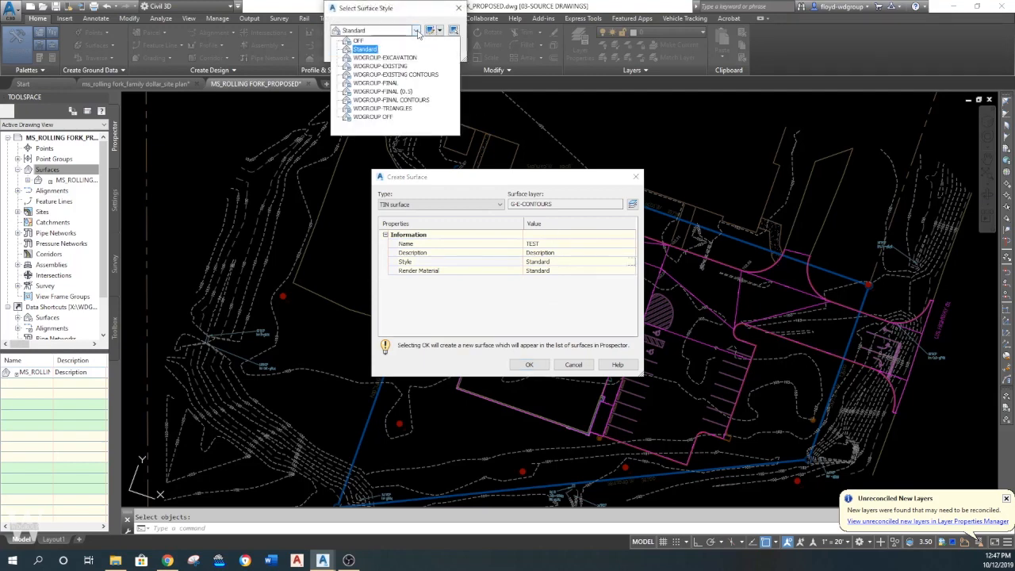
{"action": "left_click", "coordinate": [386, 84]}
{"action": "left_click", "coordinate": [351, 52]}
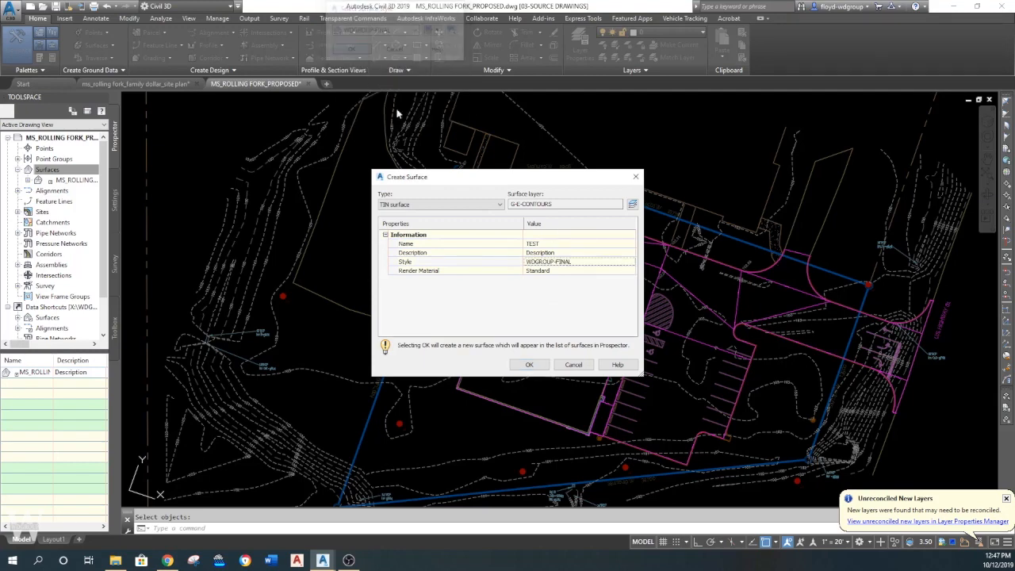
{"action": "left_click", "coordinate": [528, 365]}
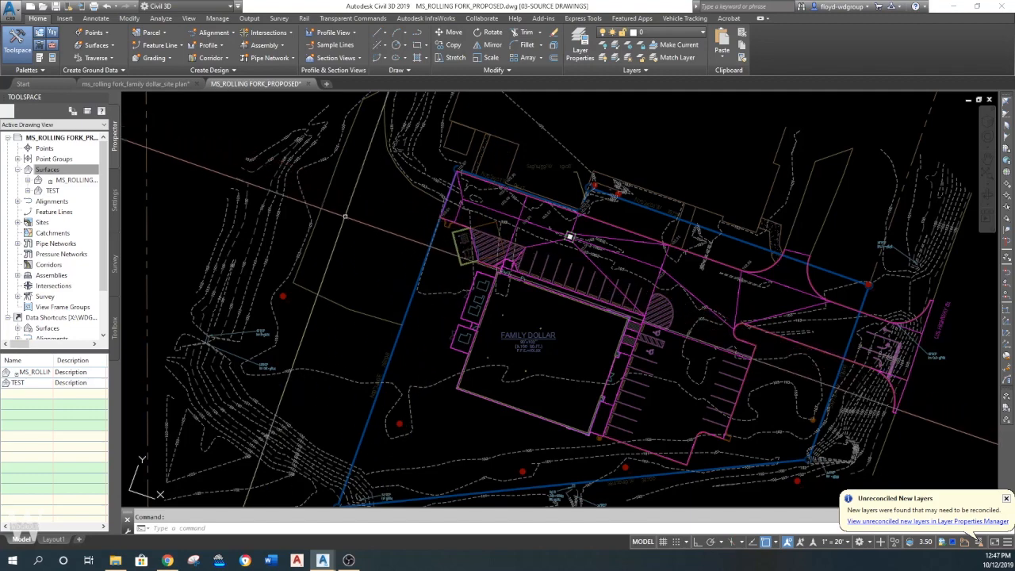
- Add standard breaklines to the TEST surface from all site feature lines, using 1.000' weeding and supplementing distances and a 0.125' mid-ordinate distance; dismiss the event log
{"action": "left_click", "coordinate": [29, 191]}
{"action": "left_click", "coordinate": [38, 223]}
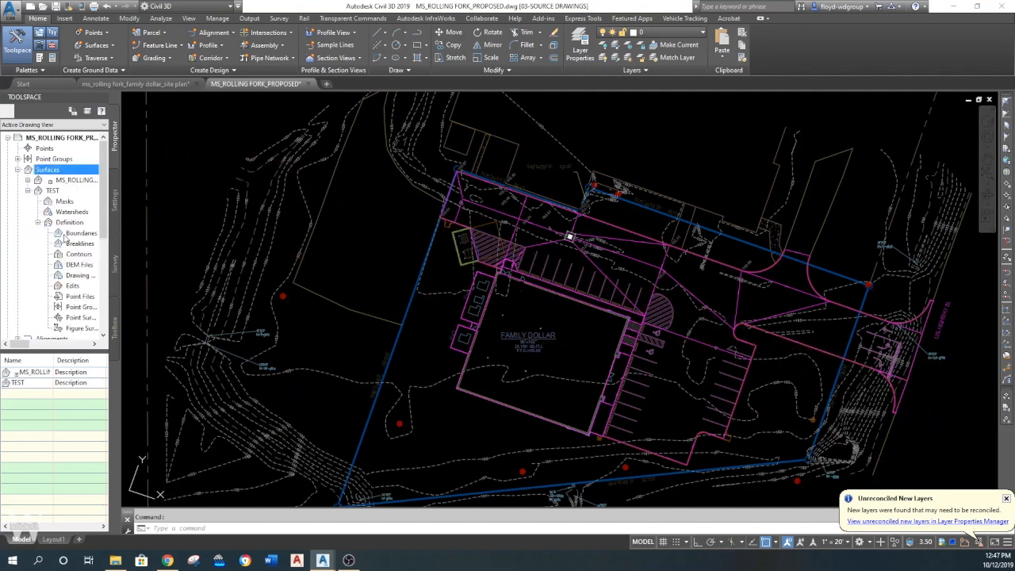
{"action": "right_click", "coordinate": [78, 246]}
{"action": "left_click", "coordinate": [91, 252]}
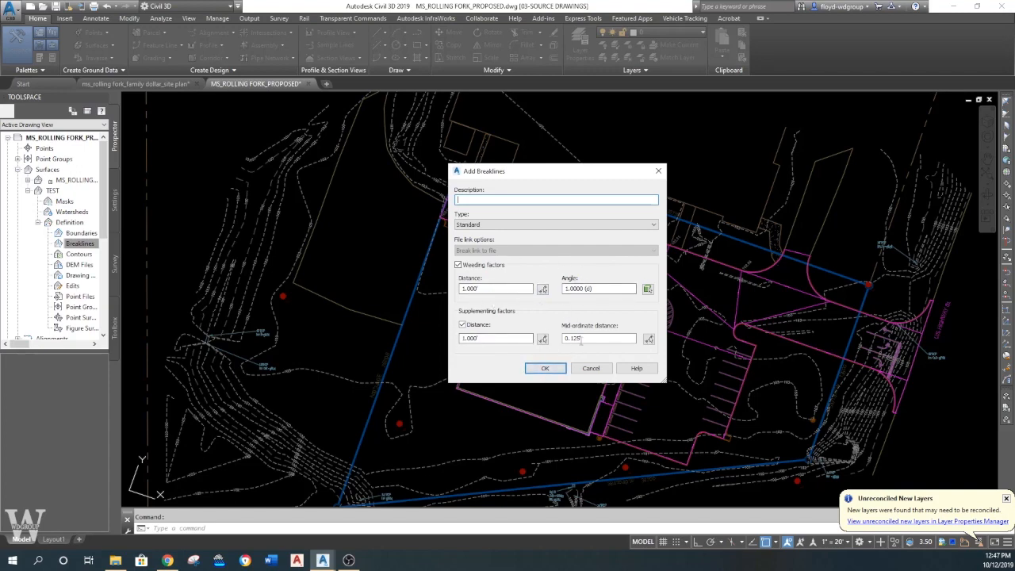
{"action": "left_click", "coordinate": [545, 369]}
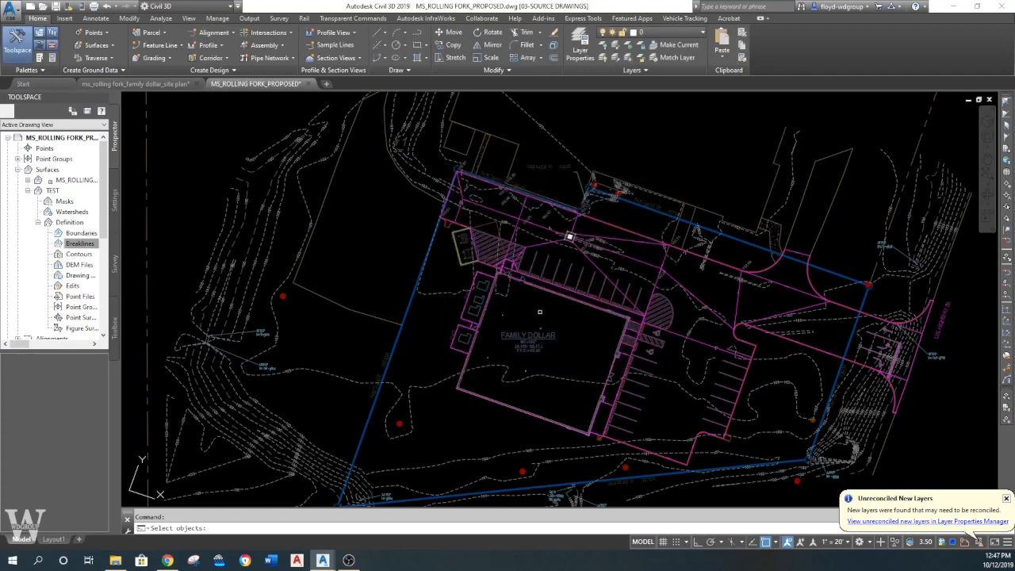
{"action": "left_click", "coordinate": [373, 124]}
{"action": "scroll", "coordinate": [669, 367], "scroll_direction": "down", "scroll_amount": 4}
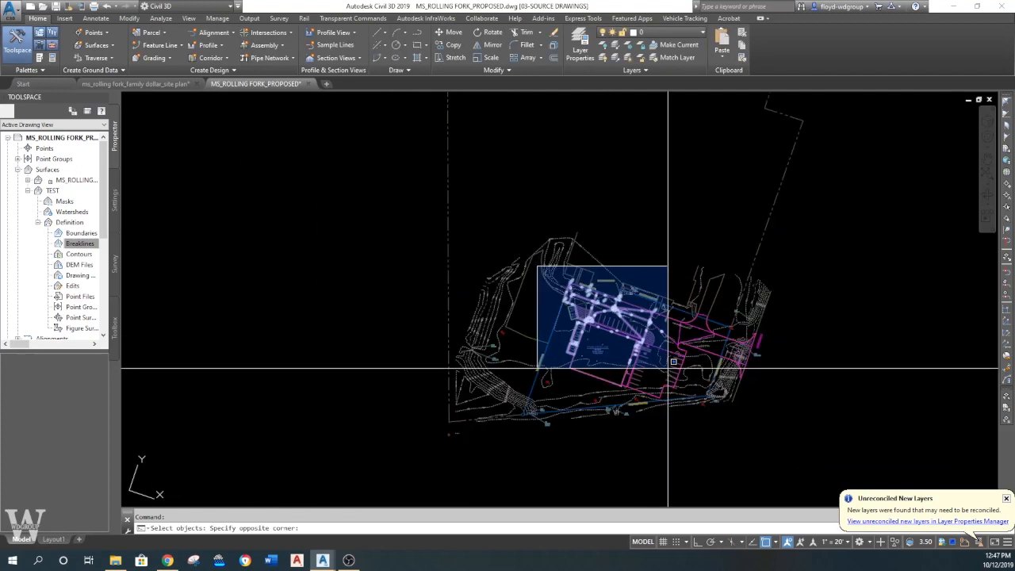
{"action": "left_click", "coordinate": [790, 428]}
{"action": "key", "text": "Return"}
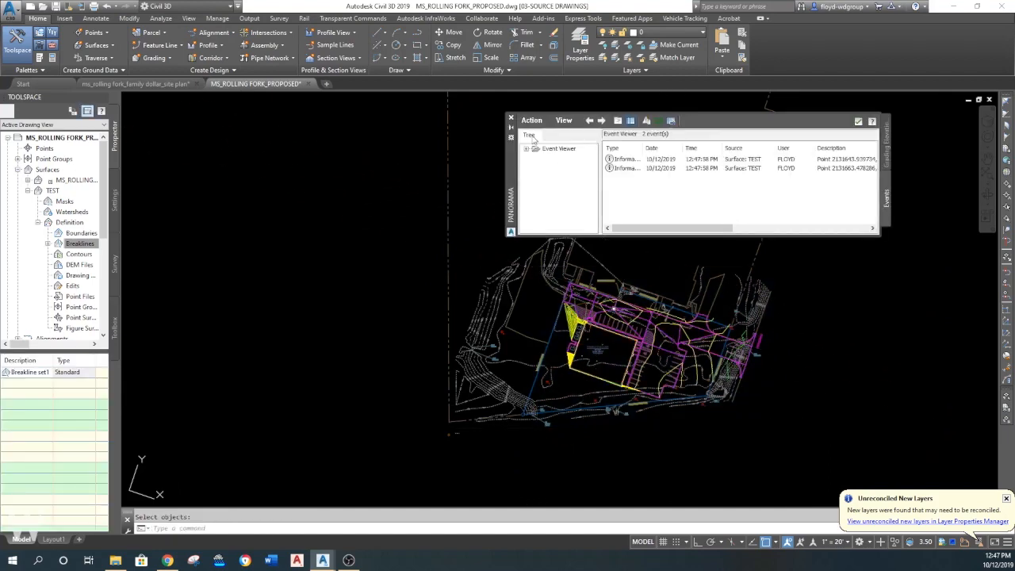
{"action": "left_click", "coordinate": [509, 118]}
{"action": "key", "text": "Escape"}
- Turn off object snaps and restore the World UCS with the inlet area in view
{"action": "scroll", "coordinate": [607, 337], "scroll_direction": "up", "scroll_amount": 5}
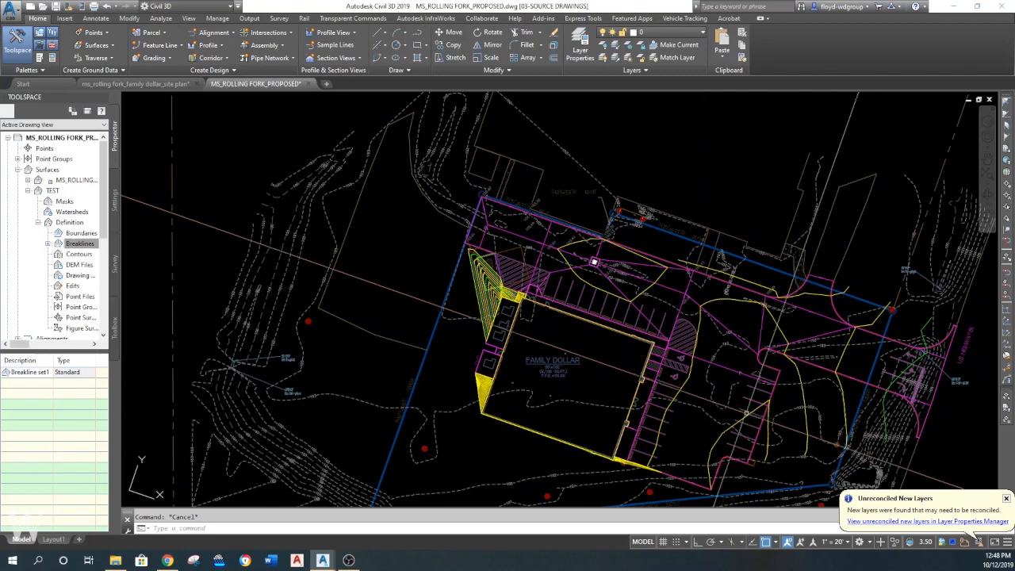
{"action": "scroll", "coordinate": [638, 325], "scroll_direction": "up", "scroll_amount": 2}
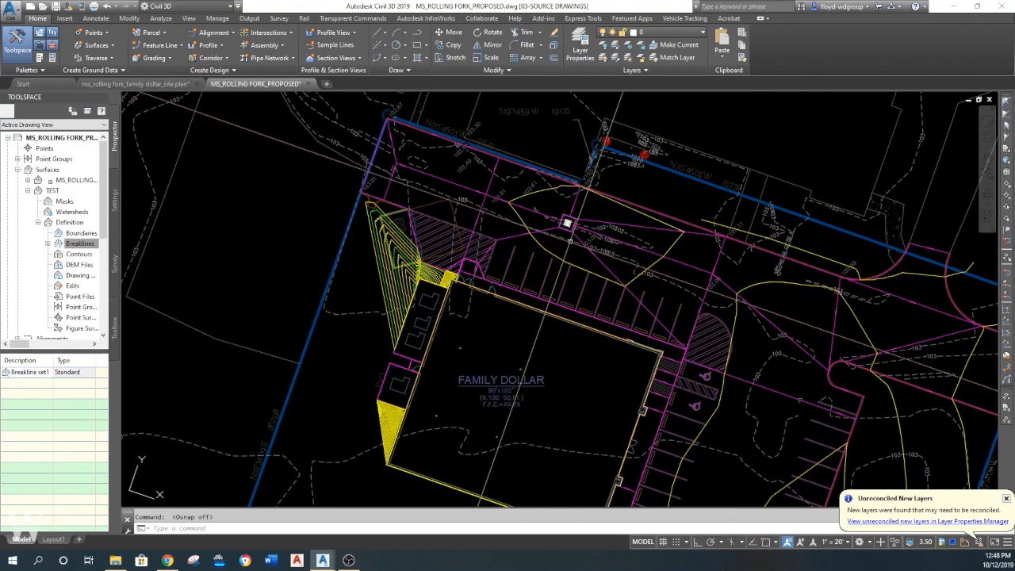
{"action": "mouse_move", "coordinate": [567, 225]}
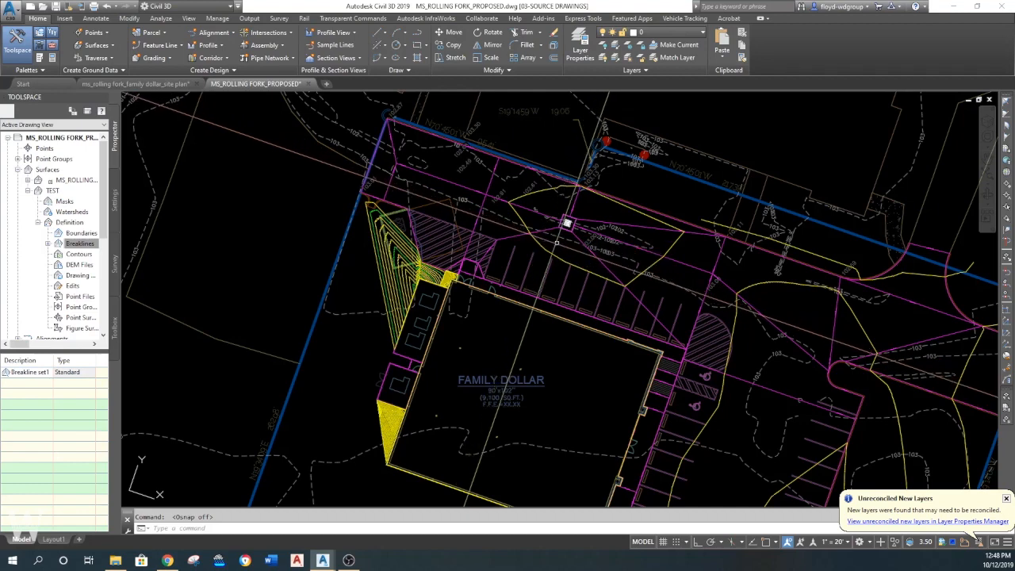
{"action": "key", "text": "Return"}
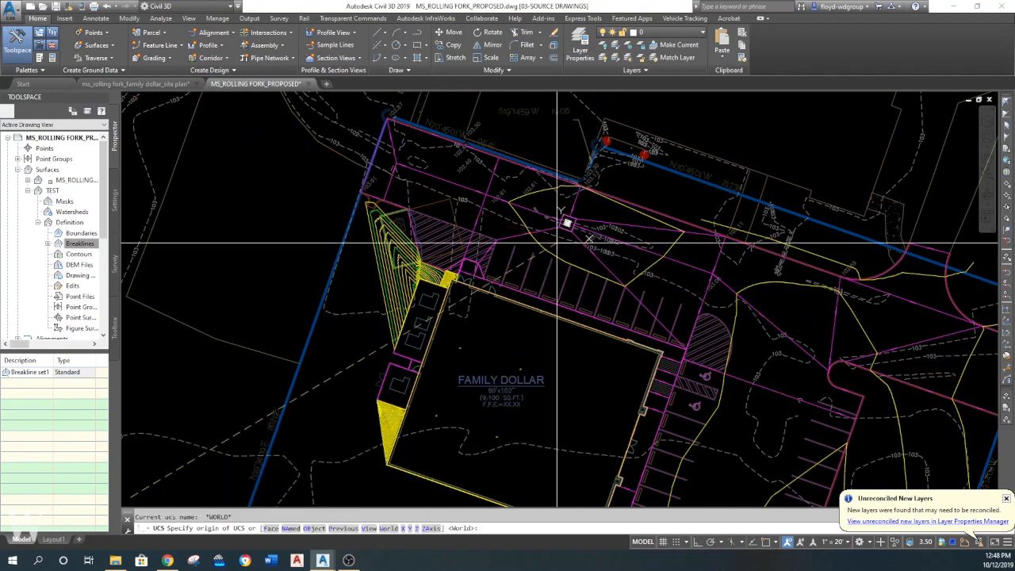
{"action": "key", "text": "Escape"}
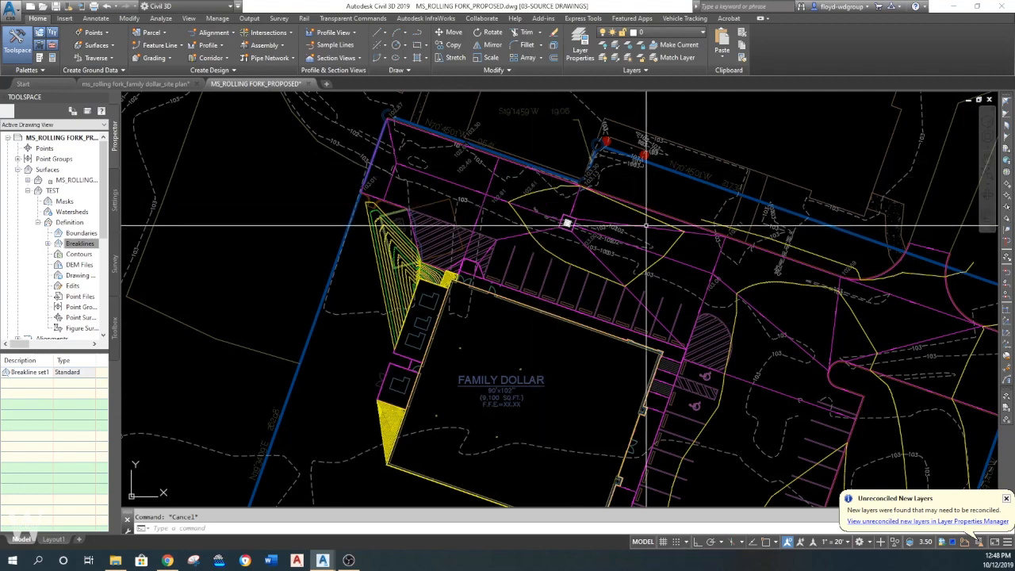
- Set up Water Drop analysis on the TEST surface with 2D polyline paths on layer B-P-NOPLOT and no start marker
{"action": "left_click", "coordinate": [516, 211]}
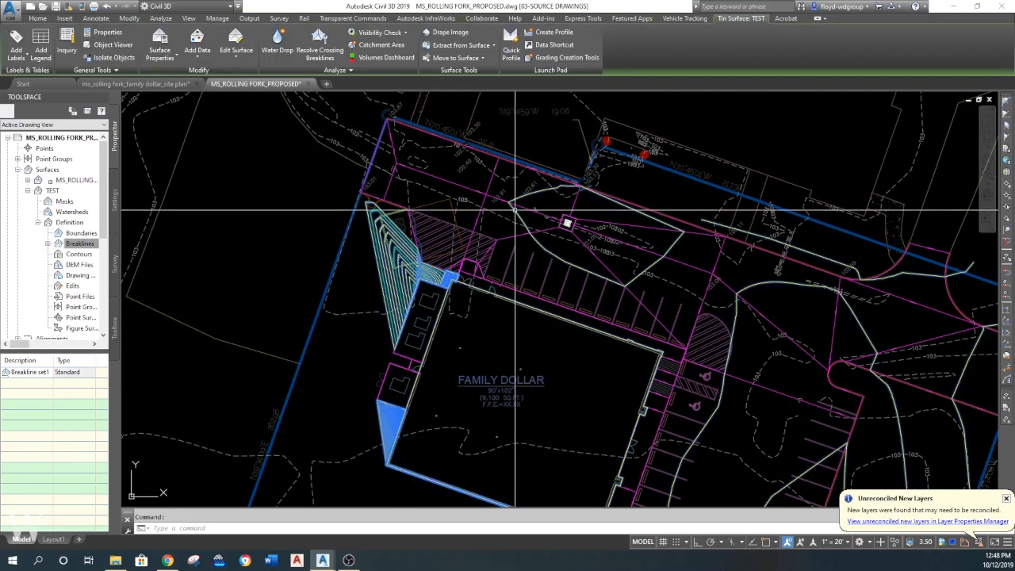
{"action": "left_click", "coordinate": [277, 39]}
{"action": "left_click", "coordinate": [587, 256]}
{"action": "left_click", "coordinate": [475, 274]}
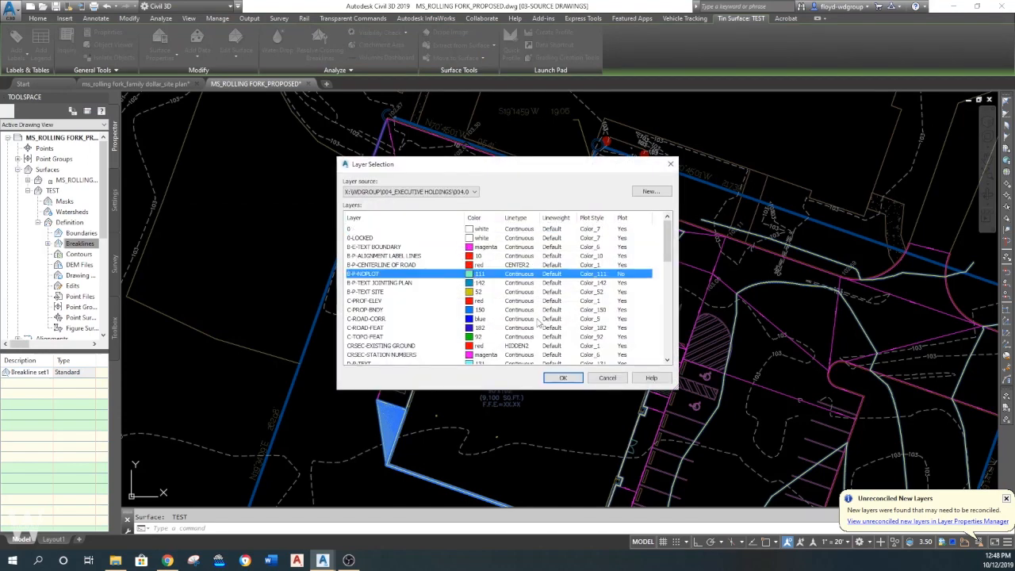
{"action": "left_click", "coordinate": [562, 379]}
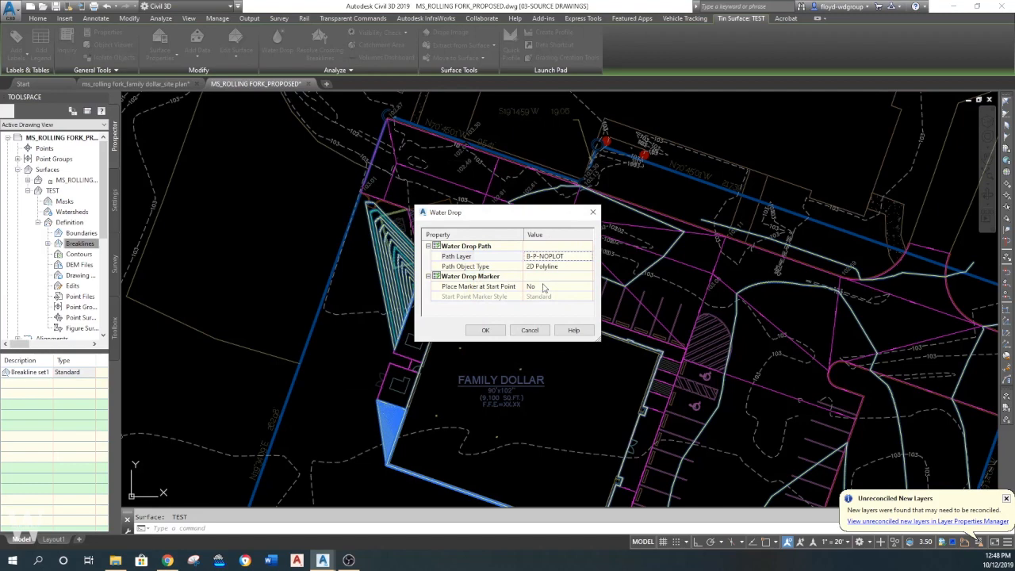
{"action": "left_click", "coordinate": [486, 331]}
- Trace water drop paths from the hatched area beside the building and from the northwest pavement corner
{"action": "scroll", "coordinate": [480, 283], "scroll_direction": "up", "scroll_amount": 3}
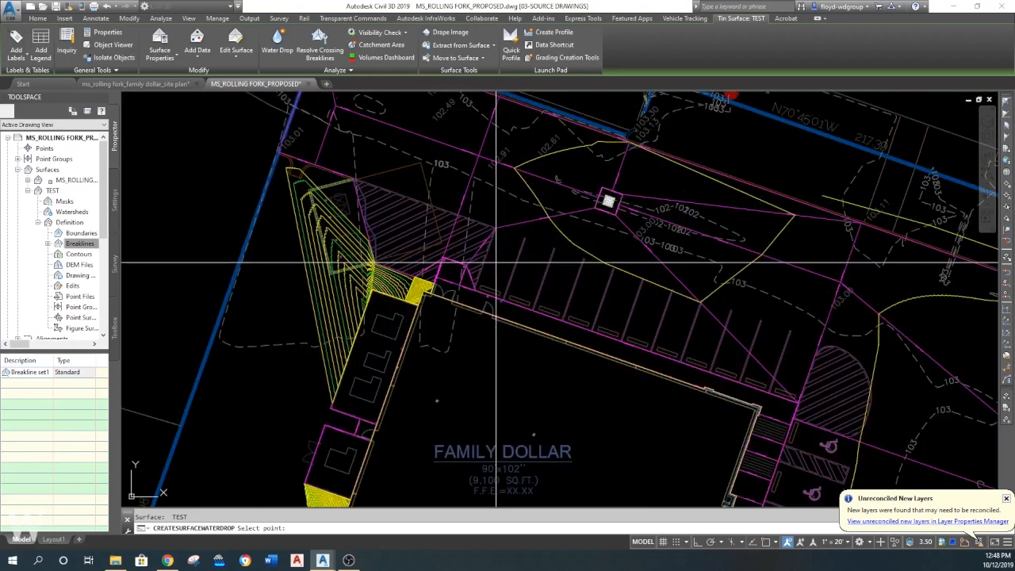
{"action": "left_click", "coordinate": [404, 259]}
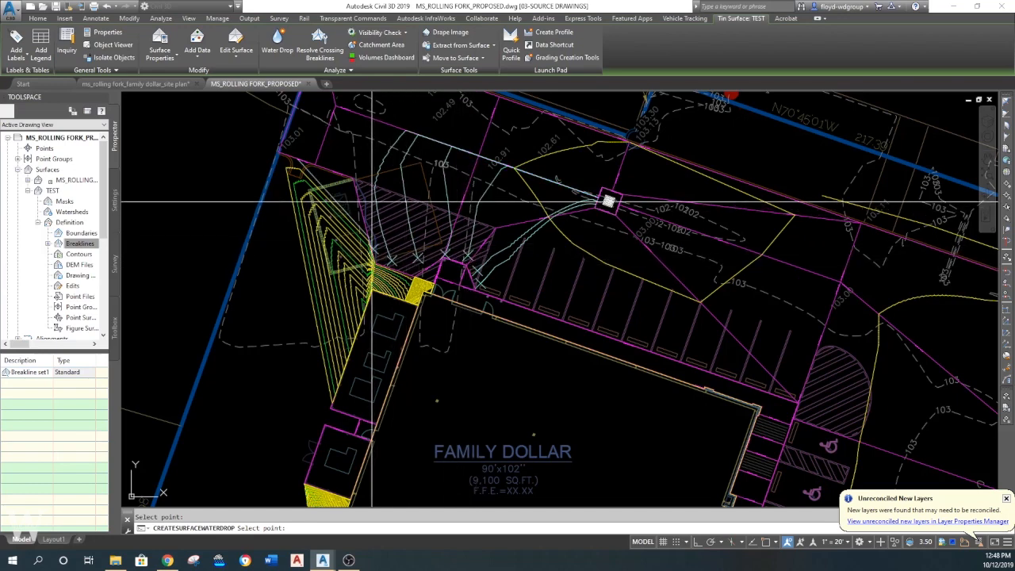
{"action": "middle_click_drag", "start_coordinate": [369, 205], "coordinate": [395, 317]}
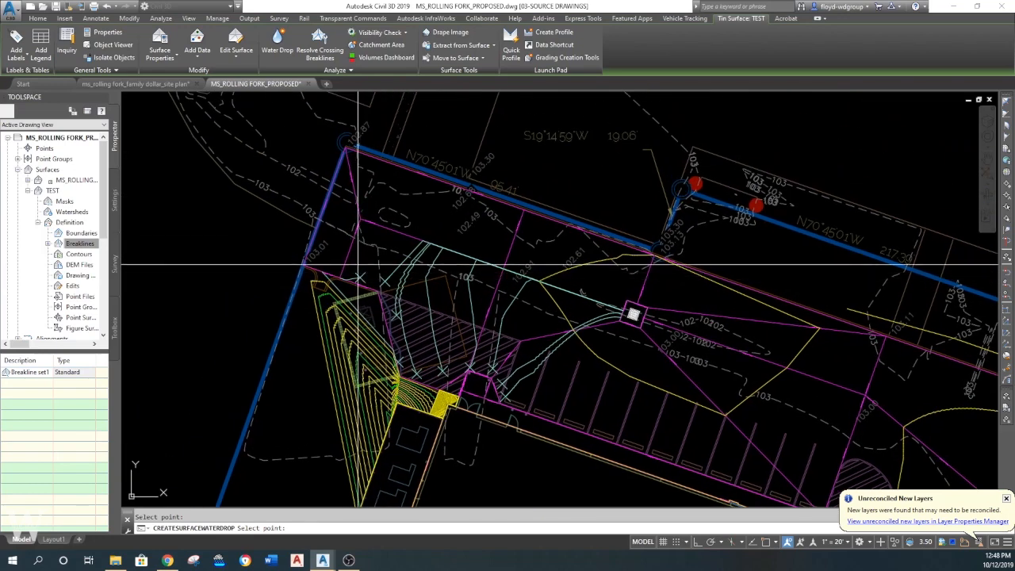
{"action": "left_click", "coordinate": [371, 237]}
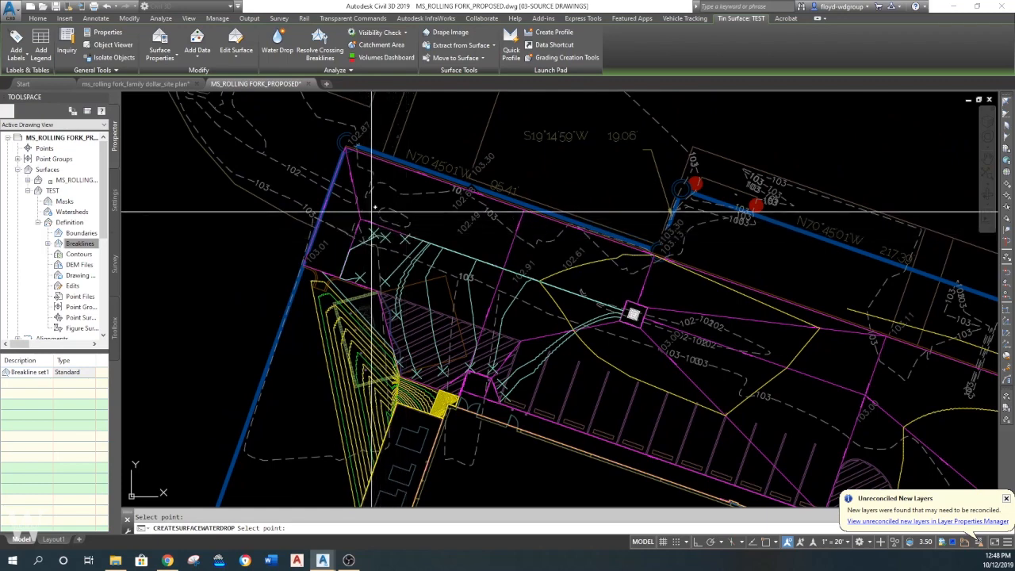
- Trace water drop paths from points along the north curb, from the northwest corner east toward the inlet box
{"action": "left_click", "coordinate": [369, 165]}
{"action": "left_click", "coordinate": [396, 181]}
{"action": "left_click", "coordinate": [483, 208]}
{"action": "left_click", "coordinate": [517, 224]}
{"action": "left_click", "coordinate": [543, 230]}
{"action": "left_click", "coordinate": [570, 239]}
{"action": "left_click", "coordinate": [604, 255]}
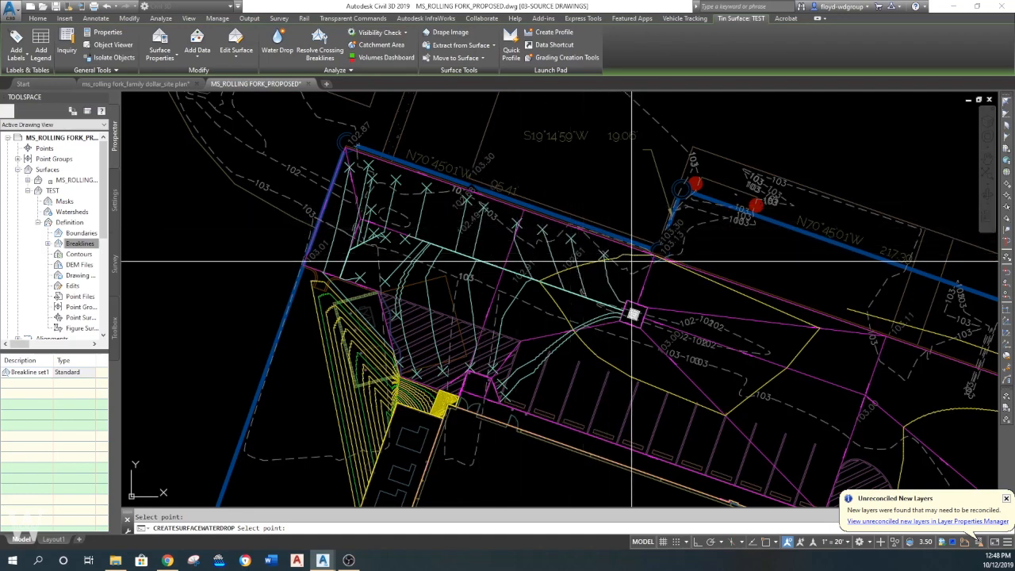
- Trace water drop paths from the pavement east of the inlet box and from the parking stalls along the building, then end the command
{"action": "middle_click_drag", "start_coordinate": [634, 305], "coordinate": [363, 232]}
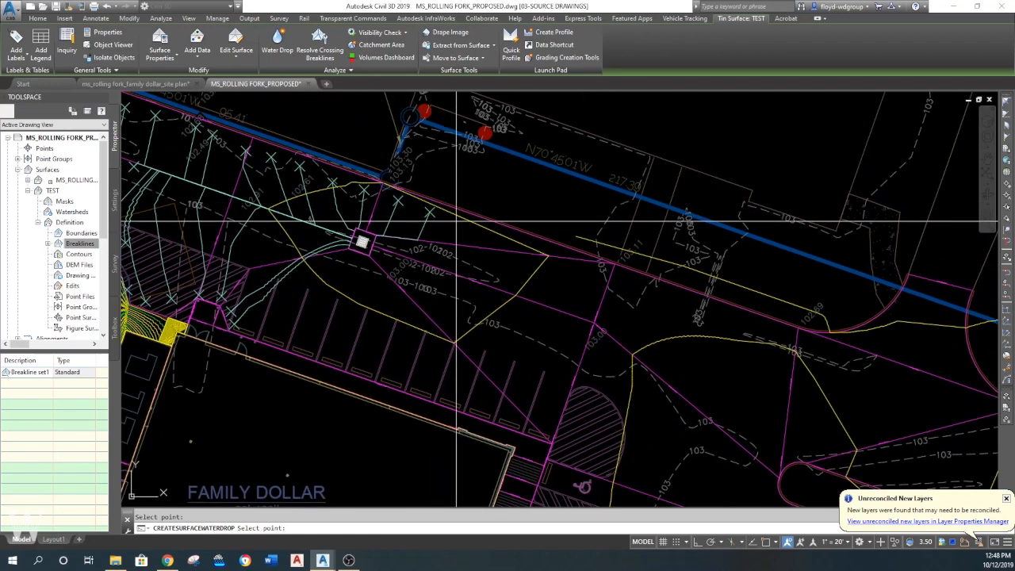
{"action": "left_click", "coordinate": [591, 268]}
{"action": "left_click", "coordinate": [588, 293]}
{"action": "left_click", "coordinate": [571, 347]}
{"action": "left_click", "coordinate": [558, 372]}
{"action": "left_click", "coordinate": [545, 405]}
{"action": "left_click", "coordinate": [503, 416]}
{"action": "left_click", "coordinate": [430, 386]}
{"action": "left_click", "coordinate": [343, 360]}
{"action": "left_click", "coordinate": [325, 339]}
{"action": "left_click", "coordinate": [307, 347]}
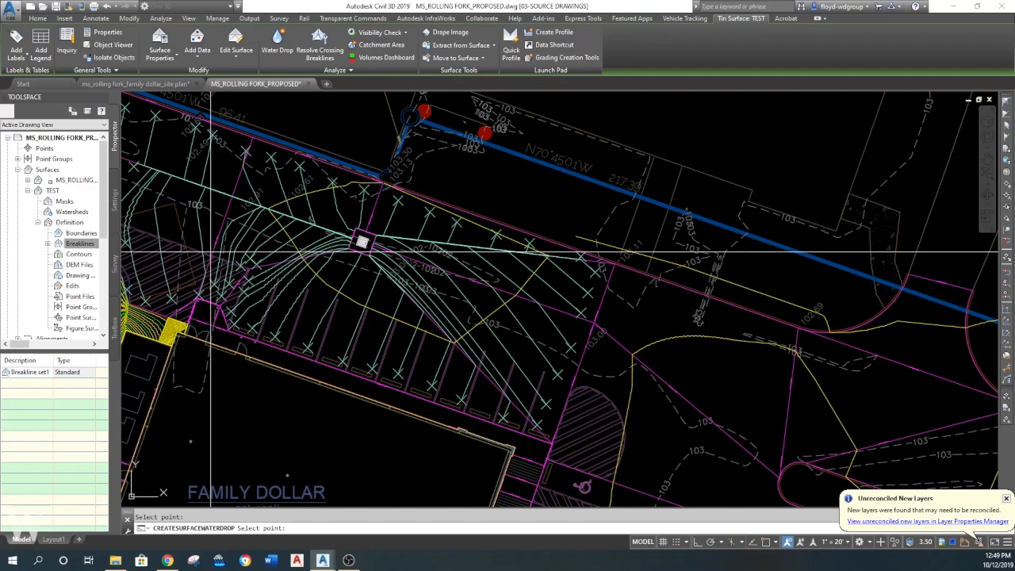
{"action": "key", "text": "Escape"}
- Start adding two-point slope labels to the TEST surface with the WDGROUP-SLOPE label style
{"action": "scroll", "coordinate": [497, 321], "scroll_direction": "down", "scroll_amount": 2}
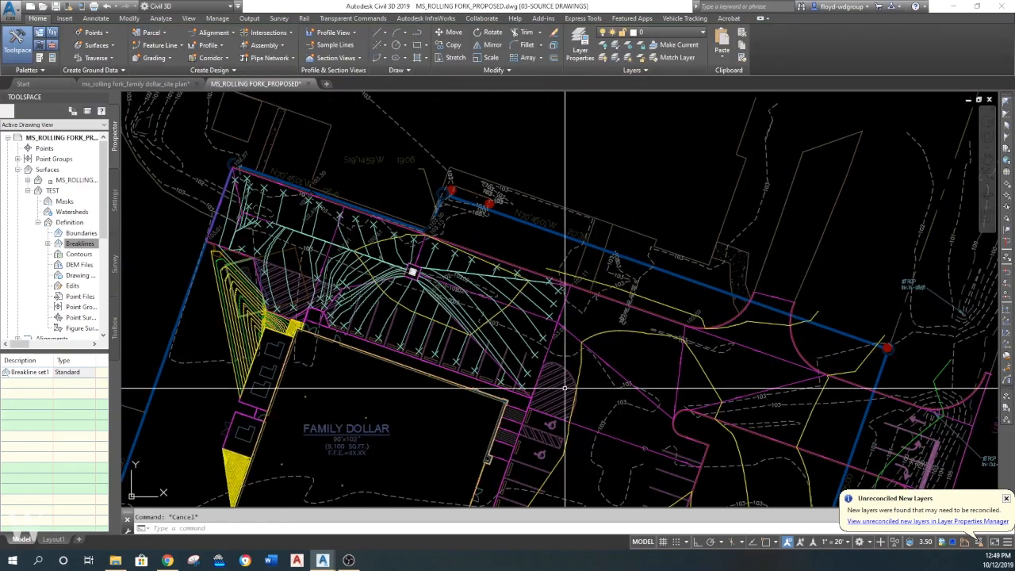
{"action": "middle_click_drag", "start_coordinate": [667, 374], "coordinate": [621, 229]}
{"action": "middle_click_drag", "start_coordinate": [578, 274], "coordinate": [611, 372]}
{"action": "scroll", "coordinate": [424, 260], "scroll_direction": "up", "scroll_amount": 4}
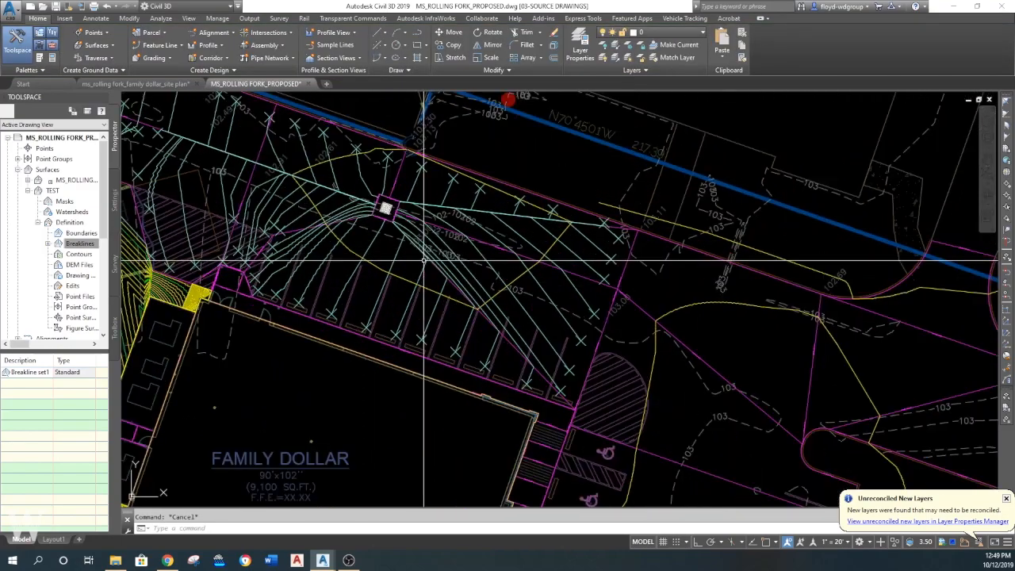
{"action": "scroll", "coordinate": [422, 266], "scroll_direction": "down", "scroll_amount": 2}
{"action": "middle_click_drag", "start_coordinate": [422, 266], "coordinate": [533, 285]}
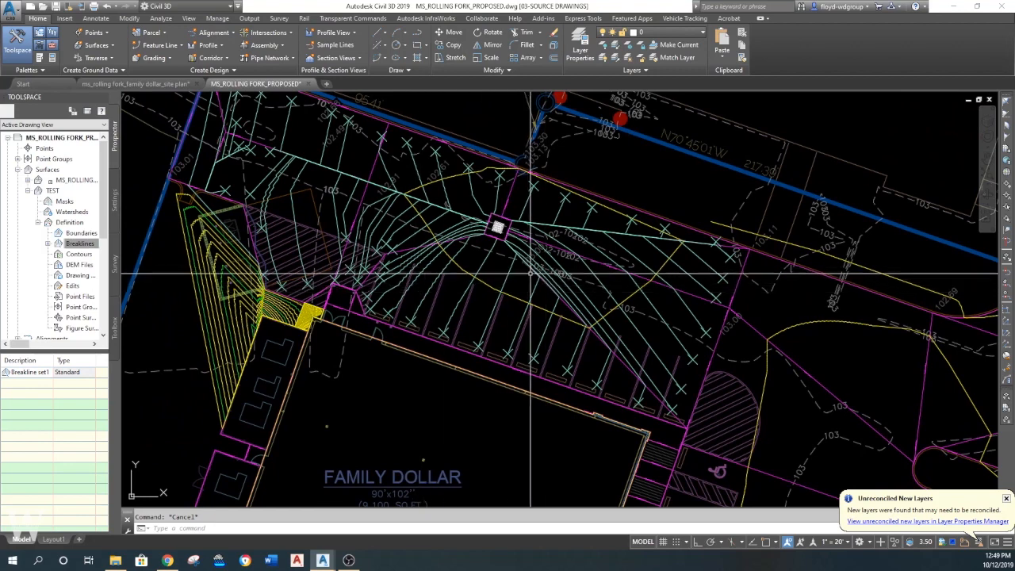
{"action": "left_click", "coordinate": [96, 18]}
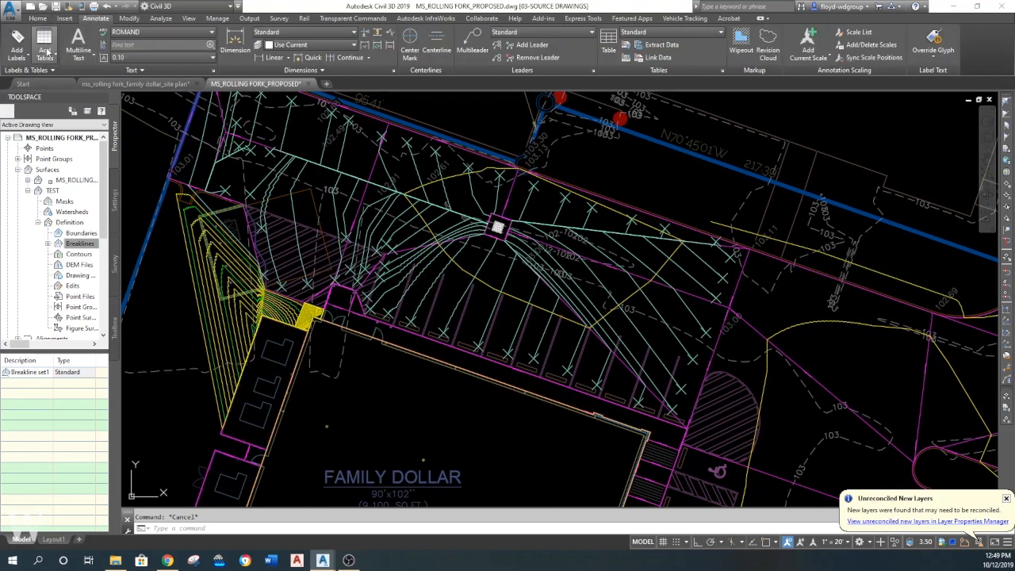
{"action": "left_click", "coordinate": [22, 44]}
{"action": "left_click", "coordinate": [67, 106]}
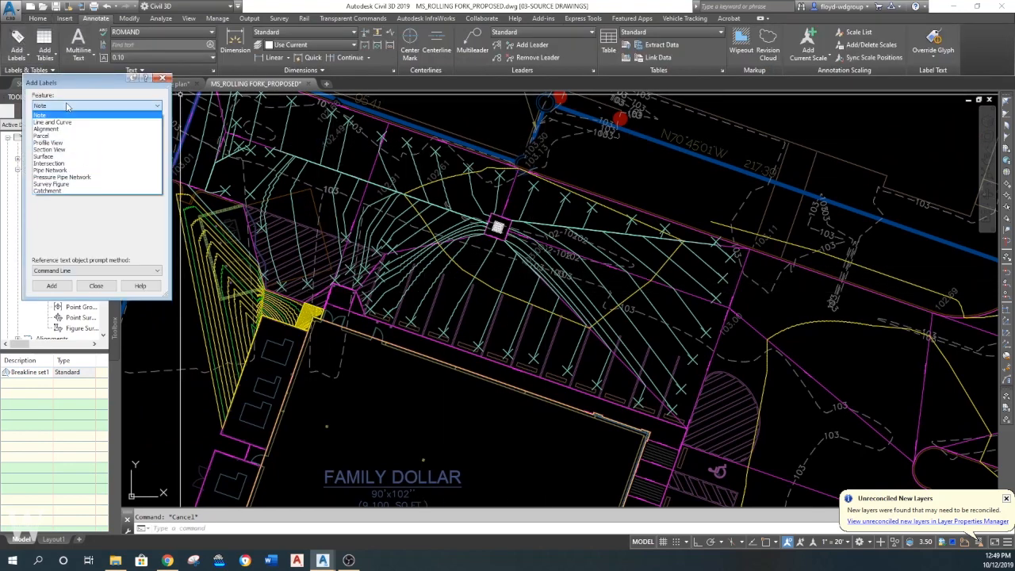
{"action": "left_click", "coordinate": [53, 157]}
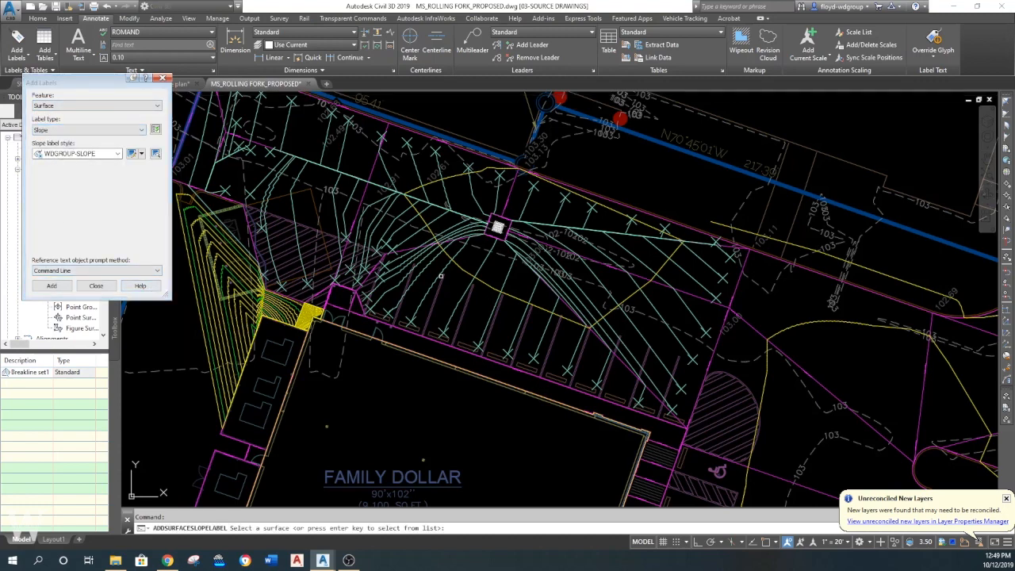
{"action": "left_click", "coordinate": [512, 295]}
{"action": "type", "text": "TW"}
{"action": "key", "text": "Return"}
- Label the surface slopes at the southeastern parking stalls and along the flow paths east of the inlet box
{"action": "scroll", "coordinate": [589, 343], "scroll_direction": "up", "scroll_amount": 4}
{"action": "left_click", "coordinate": [586, 344]}
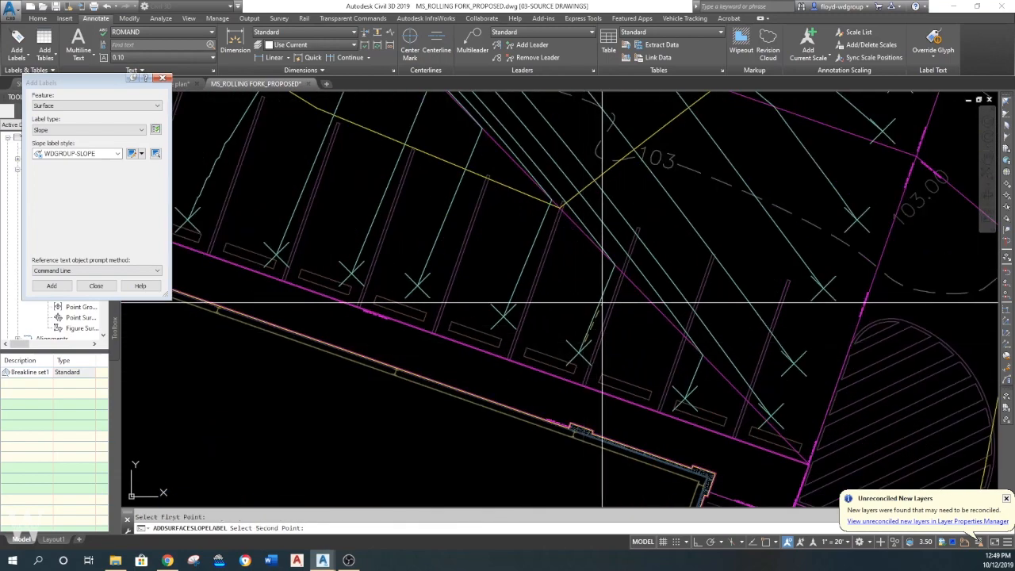
{"action": "left_click", "coordinate": [685, 388]}
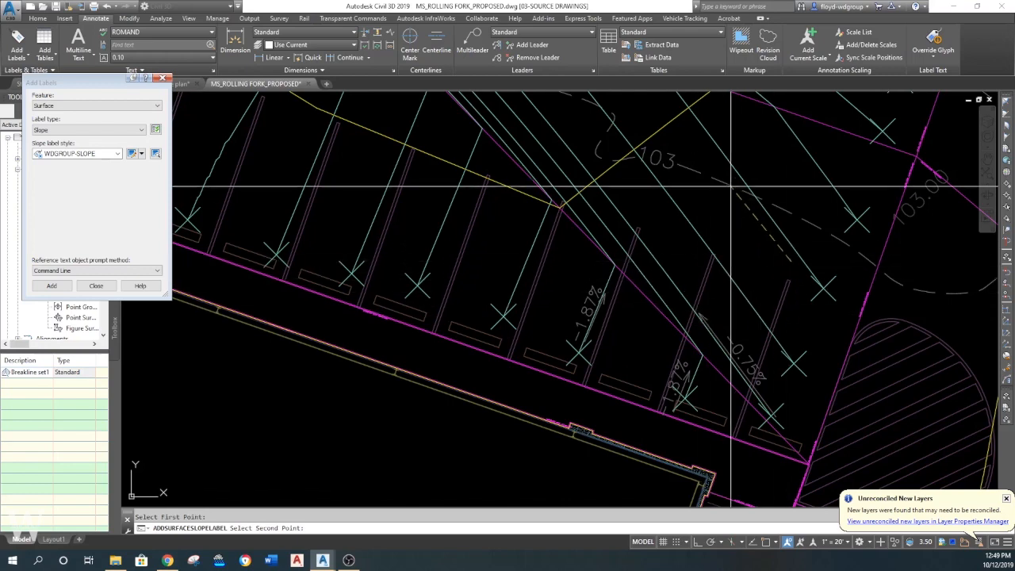
{"action": "middle_click_drag", "start_coordinate": [724, 135], "coordinate": [590, 402]}
{"action": "left_click", "coordinate": [713, 474]}
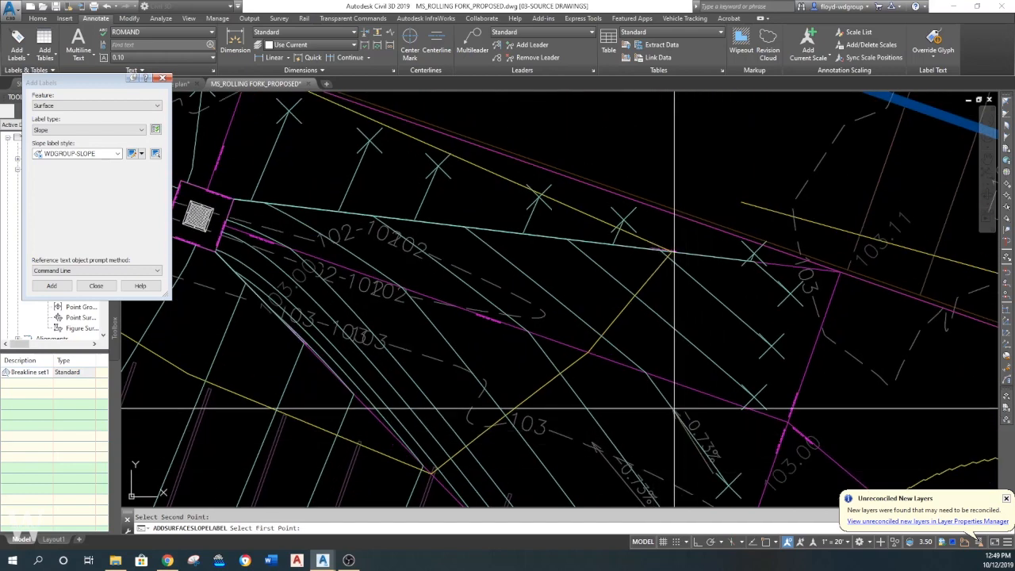
{"action": "left_click", "coordinate": [718, 337]}
{"action": "left_click", "coordinate": [698, 432]}
{"action": "left_click", "coordinate": [606, 245]}
{"action": "left_click", "coordinate": [491, 240]}
- Label the surface slopes between the north curb and the flow lines on both sides of the inlet box
{"action": "left_click", "coordinate": [539, 177]}
{"action": "left_click", "coordinate": [522, 220]}
{"action": "middle_click_drag", "start_coordinate": [417, 214], "coordinate": [652, 246]}
{"action": "left_click", "coordinate": [499, 210]}
{"action": "left_click", "coordinate": [501, 170]}
{"action": "mouse_move", "coordinate": [283, 128]}
{"action": "middle_mouse_down"}
{"action": "mouse_move", "coordinate": [447, 214]}
{"action": "mouse_move", "coordinate": [538, 348]}
{"action": "middle_mouse_up"}
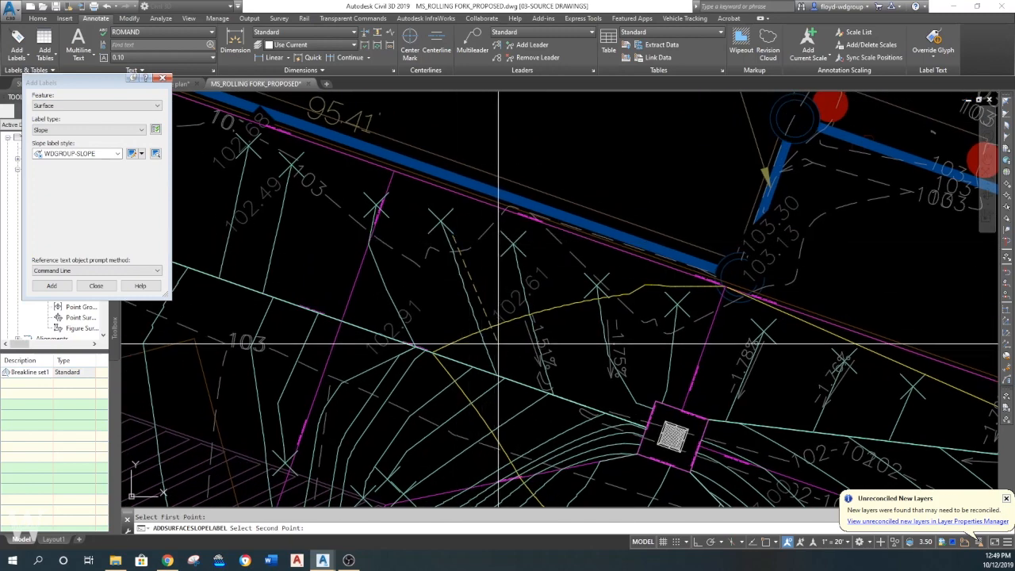
{"action": "middle_click_drag", "start_coordinate": [368, 252], "coordinate": [542, 347]}
{"action": "left_click", "coordinate": [546, 341]}
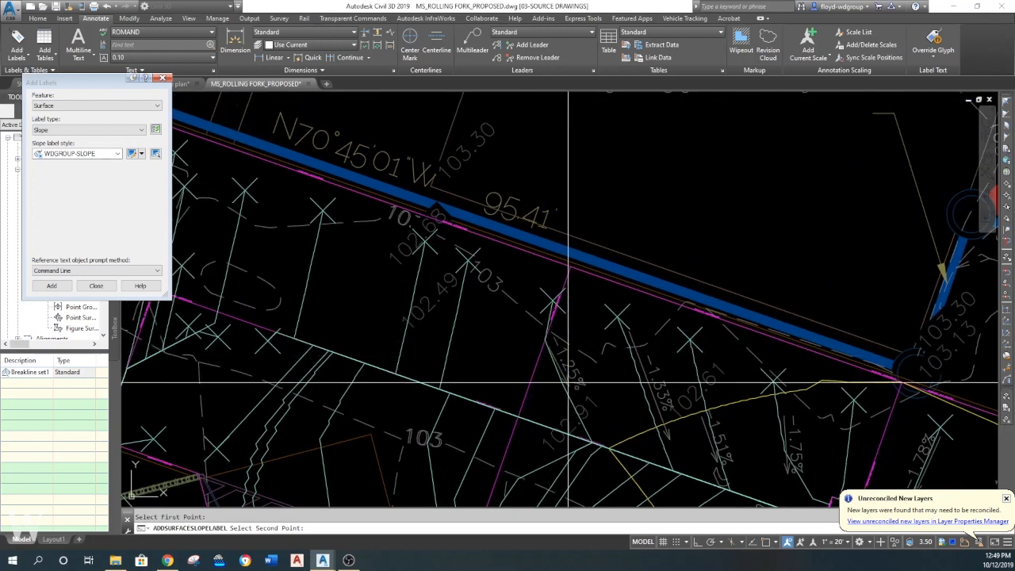
{"action": "left_click", "coordinate": [567, 385]}
- Continue the slope labels west along the north curb to the northwest corner of the pavement
{"action": "left_click", "coordinate": [482, 279]}
{"action": "left_click", "coordinate": [475, 338]}
{"action": "left_click", "coordinate": [378, 244]}
{"action": "left_click", "coordinate": [369, 298]}
{"action": "middle_click_drag", "start_coordinate": [349, 317], "coordinate": [603, 339]}
{"action": "left_click", "coordinate": [519, 231]}
{"action": "left_click", "coordinate": [497, 275]}
{"action": "left_click", "coordinate": [432, 241]}
{"action": "left_click", "coordinate": [418, 273]}
{"action": "left_click", "coordinate": [353, 233]}
{"action": "left_click", "coordinate": [331, 347]}
- Label the surface slopes around the west end of the inlet's feature line, near the western pavement edge
{"action": "middle_click_drag", "start_coordinate": [331, 347], "coordinate": [350, 218]}
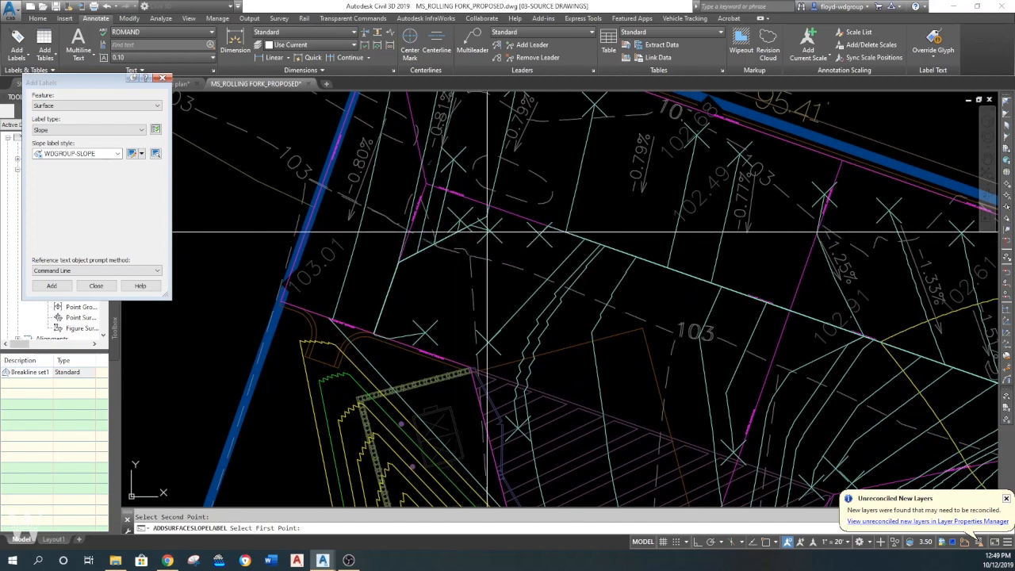
{"action": "left_click", "coordinate": [380, 275]}
{"action": "left_click", "coordinate": [373, 318]}
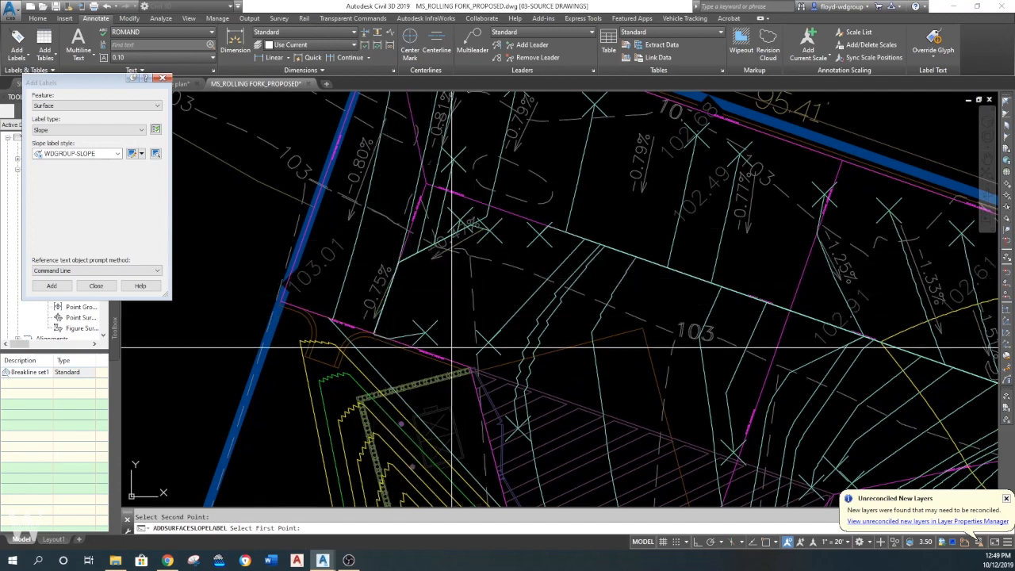
{"action": "left_click", "coordinate": [458, 317]}
{"action": "left_click", "coordinate": [406, 329]}
{"action": "left_click", "coordinate": [533, 309]}
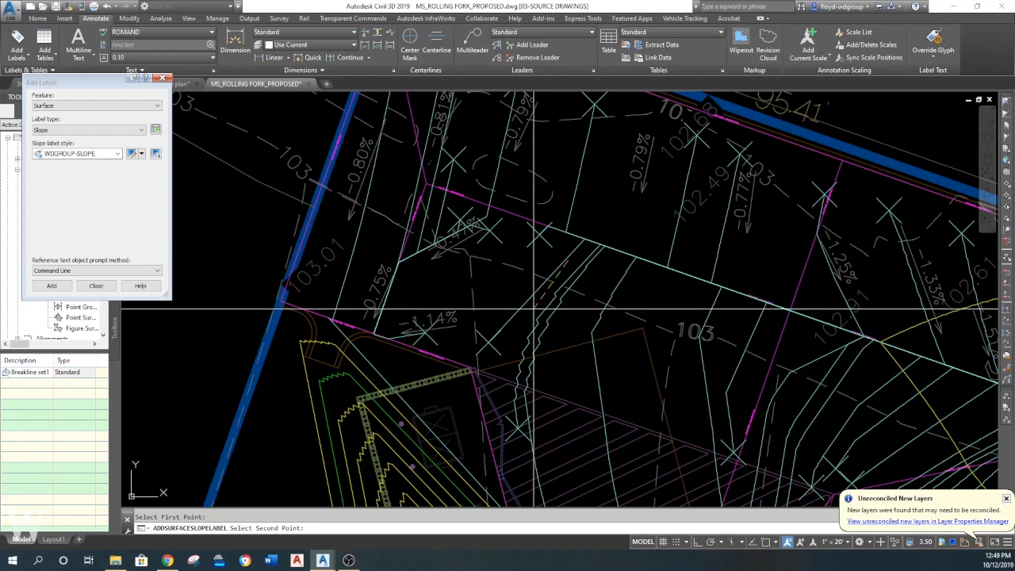
{"action": "left_click", "coordinate": [584, 248]}
{"action": "left_click", "coordinate": [527, 357]}
{"action": "left_click", "coordinate": [571, 294]}
- Label the surface slopes across the hatched area beside the building's northwest corner
{"action": "middle_click_drag", "start_coordinate": [593, 362], "coordinate": [513, 308]}
{"action": "middle_click_drag", "start_coordinate": [505, 466], "coordinate": [526, 341]}
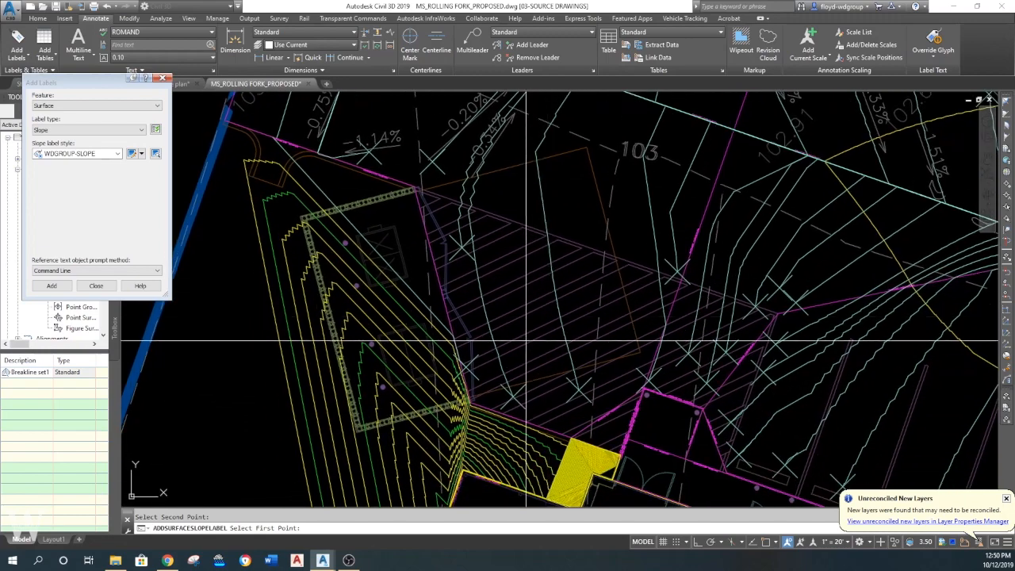
{"action": "mouse_move", "coordinate": [658, 254]}
{"action": "middle_mouse_down"}
{"action": "mouse_move", "coordinate": [546, 369]}
{"action": "mouse_move", "coordinate": [561, 341]}
{"action": "mouse_move", "coordinate": [531, 272]}
{"action": "middle_mouse_up"}
{"action": "left_click", "coordinate": [517, 366]}
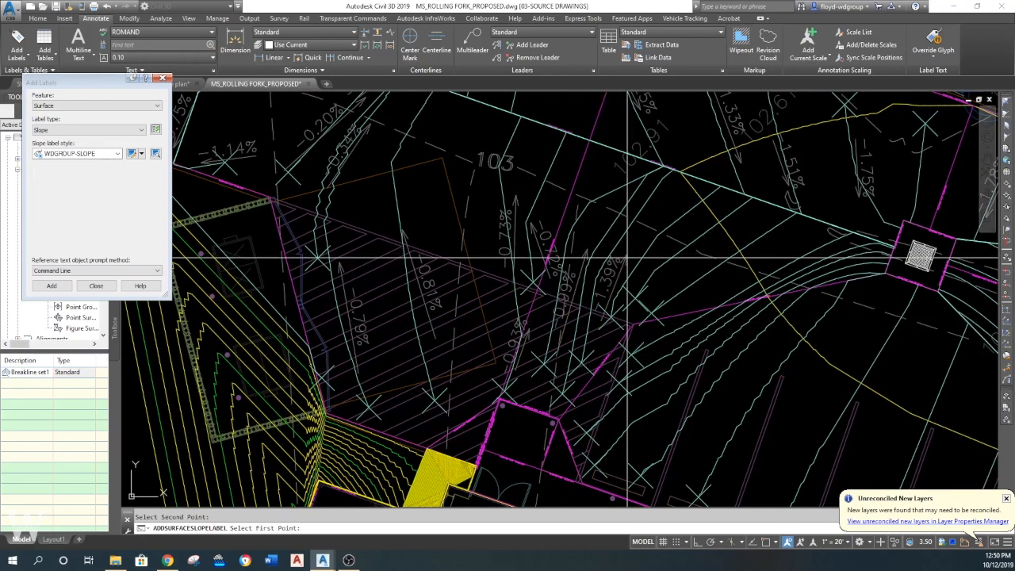
- Label the slopes along and beside the feature line running west from the inlet box, and compare them with the feature line's own label
{"action": "left_click", "coordinate": [672, 232]}
{"action": "left_click", "coordinate": [705, 210]}
{"action": "left_click", "coordinate": [600, 142]}
{"action": "left_click", "coordinate": [662, 164]}
{"action": "left_click", "coordinate": [560, 129]}
{"action": "left_click", "coordinate": [490, 104]}
{"action": "mouse_move", "coordinate": [569, 168]}
{"action": "middle_mouse_down"}
{"action": "mouse_move", "coordinate": [500, 188]}
{"action": "mouse_move", "coordinate": [551, 291]}
{"action": "middle_mouse_up"}
{"action": "scroll", "coordinate": [500, 228], "scroll_direction": "up", "scroll_amount": 2}
{"action": "scroll", "coordinate": [500, 227], "scroll_direction": "up", "scroll_amount": 2}
{"action": "scroll", "coordinate": [593, 287], "scroll_direction": "up", "scroll_amount": 3}
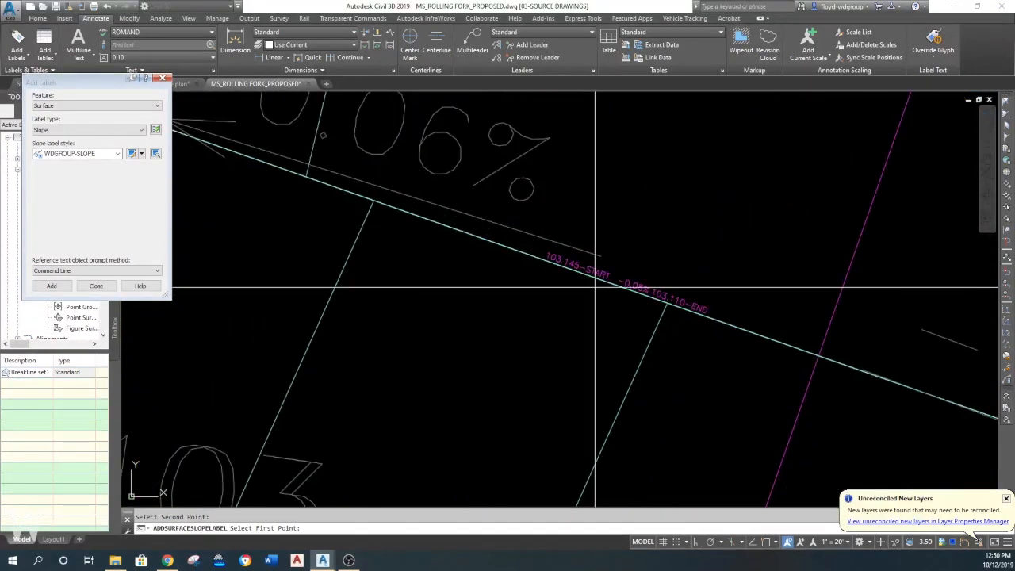
{"action": "scroll", "coordinate": [576, 278], "scroll_direction": "down", "scroll_amount": 5}
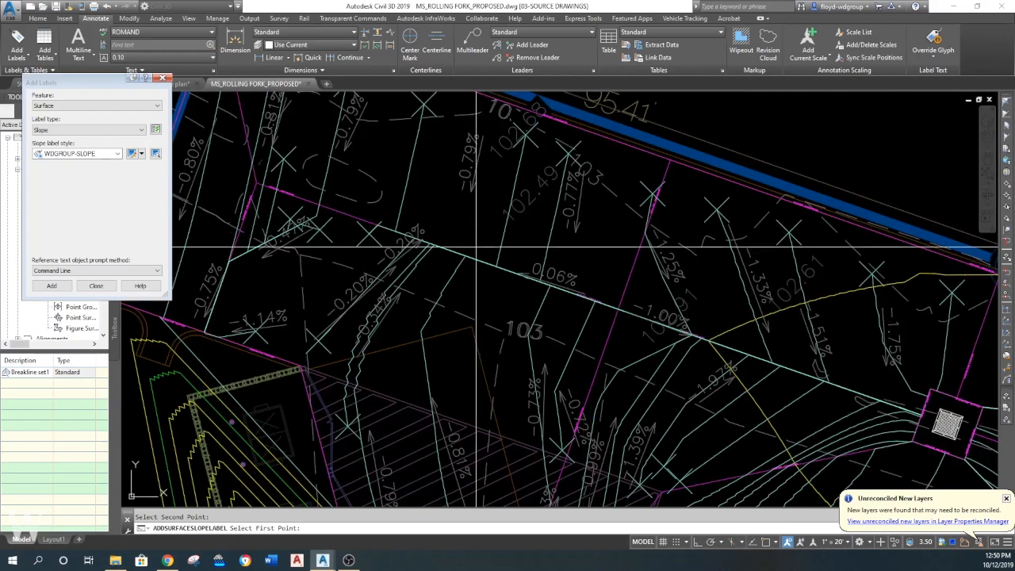
- Label the surface slopes southwest of the inlet box, across the westernmost parking stalls in front of the building
{"action": "middle_click_drag", "start_coordinate": [705, 418], "coordinate": [597, 276]}
{"action": "scroll", "coordinate": [523, 293], "scroll_direction": "down", "scroll_amount": 2}
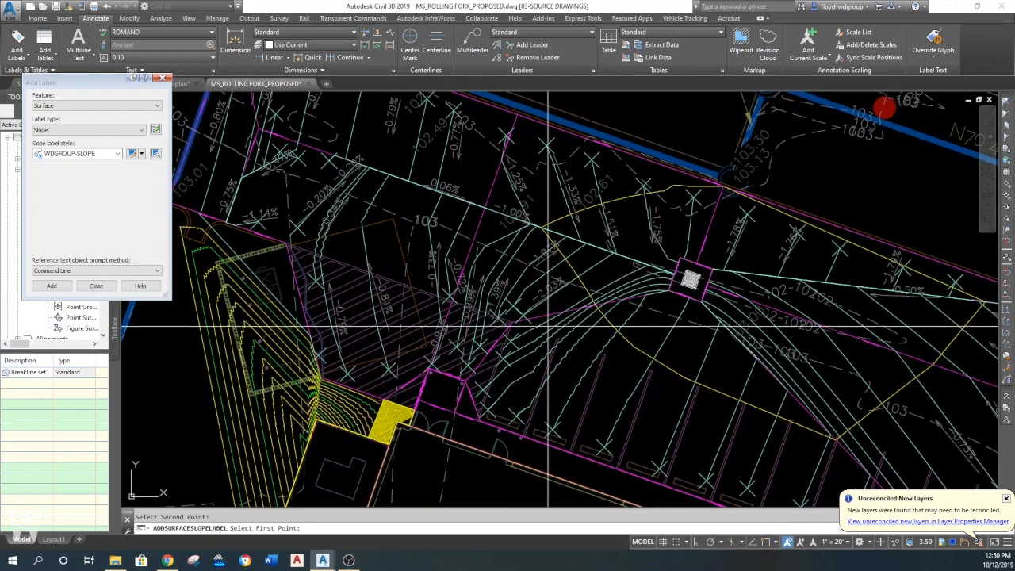
{"action": "scroll", "coordinate": [551, 325], "scroll_direction": "up", "scroll_amount": 2}
{"action": "left_click", "coordinate": [542, 374]}
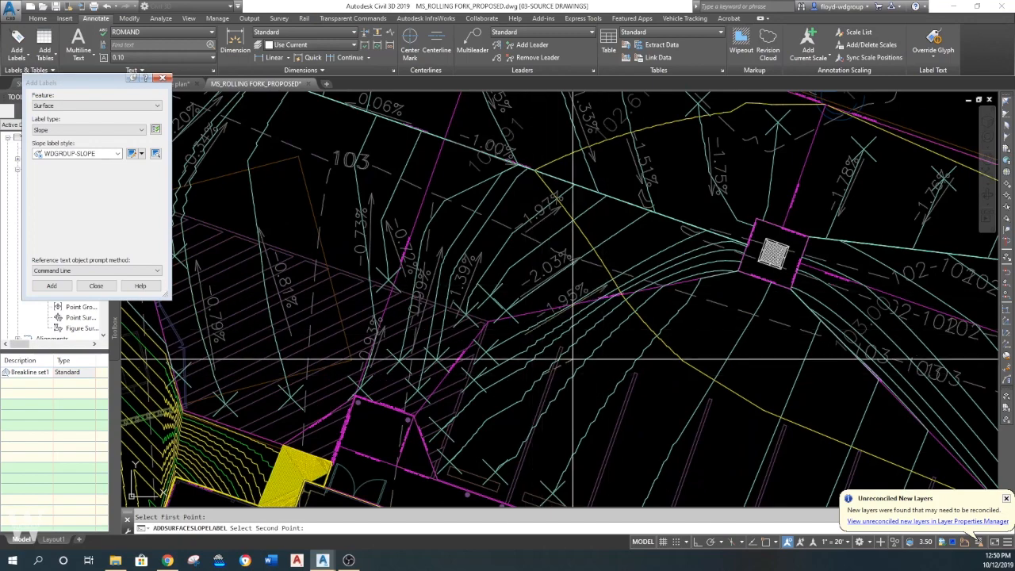
{"action": "middle_click_drag", "start_coordinate": [556, 433], "coordinate": [559, 336]}
{"action": "left_click", "coordinate": [509, 277]}
{"action": "left_click", "coordinate": [429, 275]}
{"action": "left_click", "coordinate": [483, 235]}
{"action": "middle_click_drag", "start_coordinate": [548, 169], "coordinate": [455, 165]}
{"action": "scroll", "coordinate": [527, 318], "scroll_direction": "down", "scroll_amount": 2}
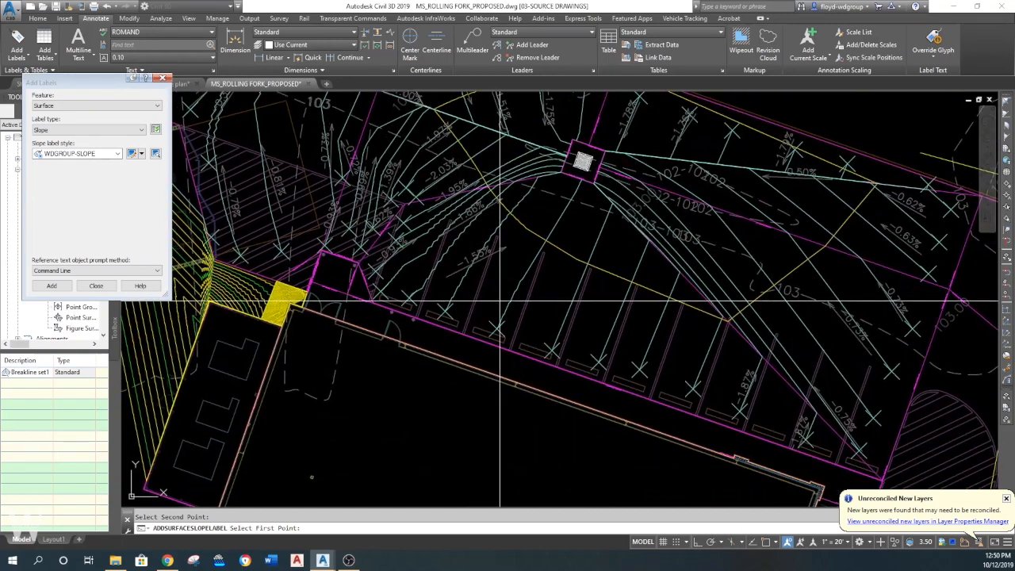
- Continue the slope labels east along the row of parking stalls between the inlet box and the building front
{"action": "left_click", "coordinate": [536, 241]}
{"action": "left_click", "coordinate": [543, 336]}
{"action": "left_click", "coordinate": [577, 268]}
{"action": "left_click", "coordinate": [606, 342]}
{"action": "left_click", "coordinate": [633, 292]}
{"action": "left_click", "coordinate": [647, 365]}
{"action": "left_click", "coordinate": [676, 308]}
{"action": "left_click", "coordinate": [676, 381]}
{"action": "left_click", "coordinate": [696, 338]}
- Label the surface slopes southeast and east of the inlet box, and check the label just below the eastern feature line by its grip
{"action": "middle_click_drag", "start_coordinate": [708, 324], "coordinate": [684, 384]}
{"action": "left_click", "coordinate": [662, 310]}
{"action": "left_click", "coordinate": [660, 306]}
{"action": "left_click", "coordinate": [715, 226]}
{"action": "scroll", "coordinate": [760, 264], "scroll_direction": "up", "scroll_amount": 2}
{"action": "left_click", "coordinate": [844, 307]}
{"action": "left_click", "coordinate": [754, 247]}
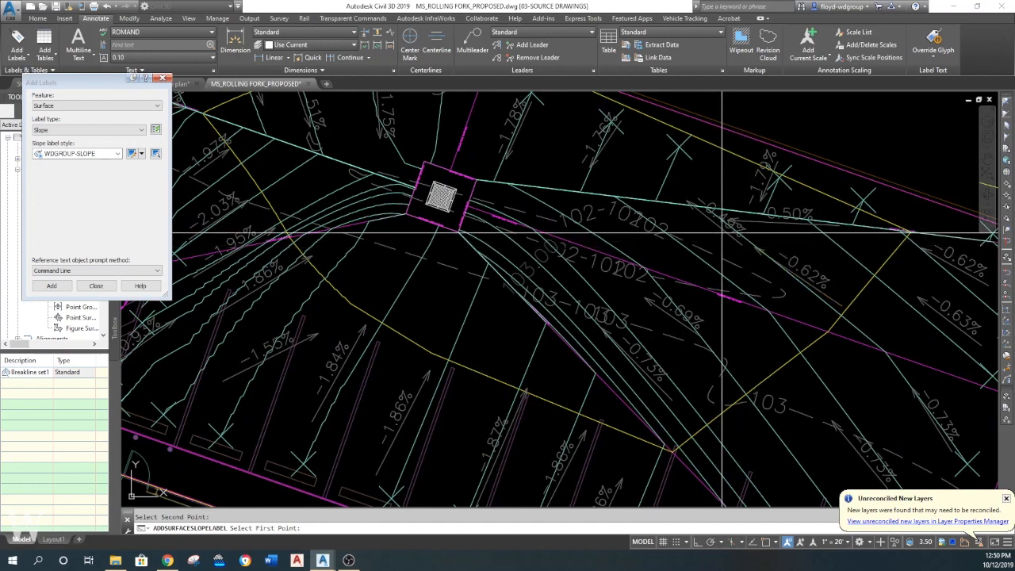
{"action": "key", "text": "Escape"}
{"action": "left_click", "coordinate": [708, 221]}
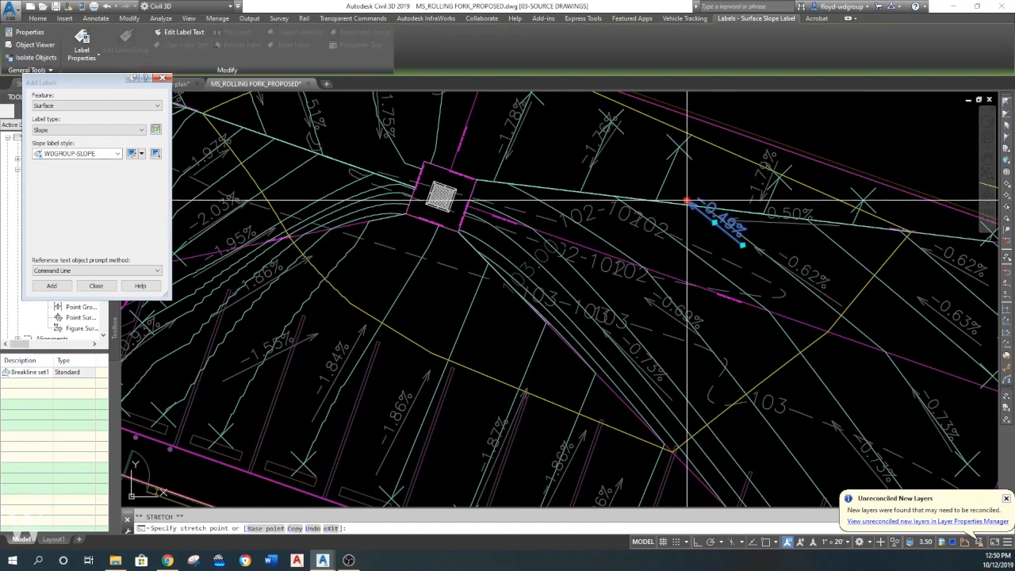
{"action": "key", "text": "Escape"}
{"action": "key", "text": "Escape"}
- Review the slope labels and water drop paths from the inlet box west past the hatched area to the northwest pavement corner
{"action": "scroll", "coordinate": [754, 228], "scroll_direction": "down", "scroll_amount": 1}
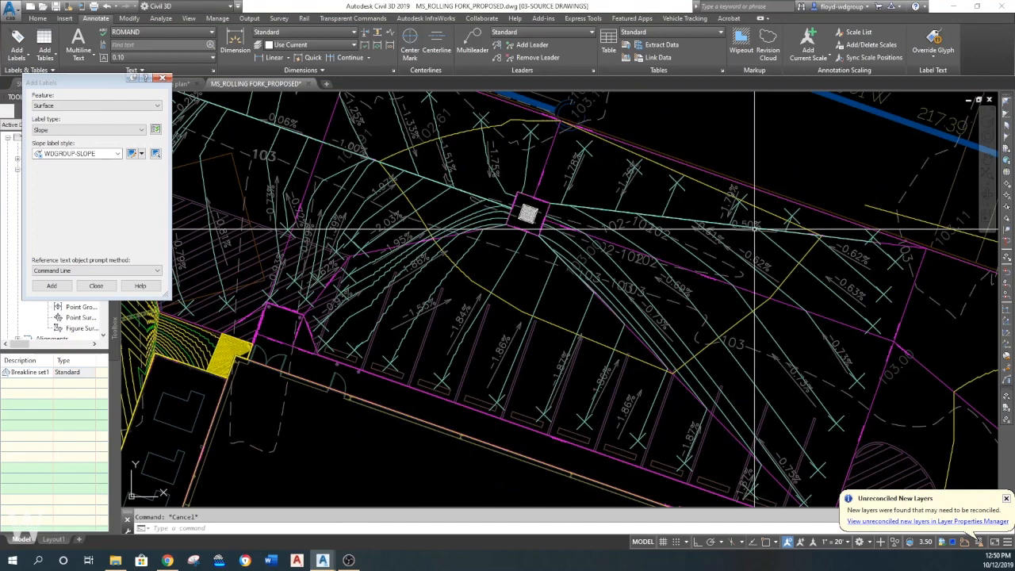
{"action": "mouse_move", "coordinate": [663, 348]}
{"action": "middle_mouse_down"}
{"action": "mouse_move", "coordinate": [691, 333]}
{"action": "mouse_move", "coordinate": [824, 317]}
{"action": "middle_mouse_up"}
{"action": "mouse_move", "coordinate": [615, 259]}
{"action": "middle_mouse_down"}
{"action": "mouse_move", "coordinate": [625, 292]}
{"action": "mouse_move", "coordinate": [707, 327]}
{"action": "middle_mouse_up"}
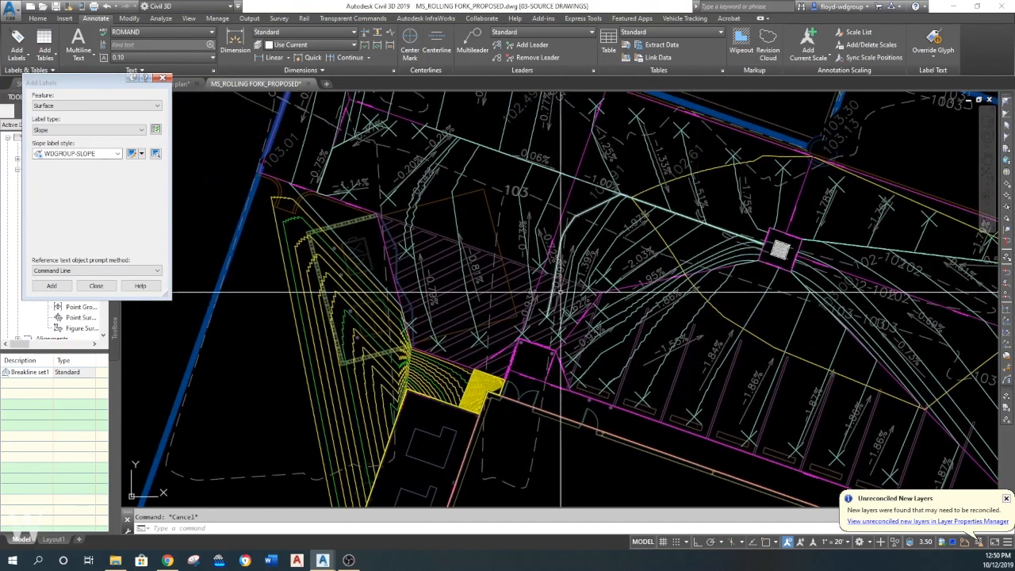
{"action": "mouse_move", "coordinate": [561, 292]}
{"action": "middle_mouse_down"}
{"action": "mouse_move", "coordinate": [576, 322]}
{"action": "mouse_move", "coordinate": [567, 330]}
{"action": "middle_mouse_up"}
{"action": "scroll", "coordinate": [548, 309], "scroll_direction": "up", "scroll_amount": 2}
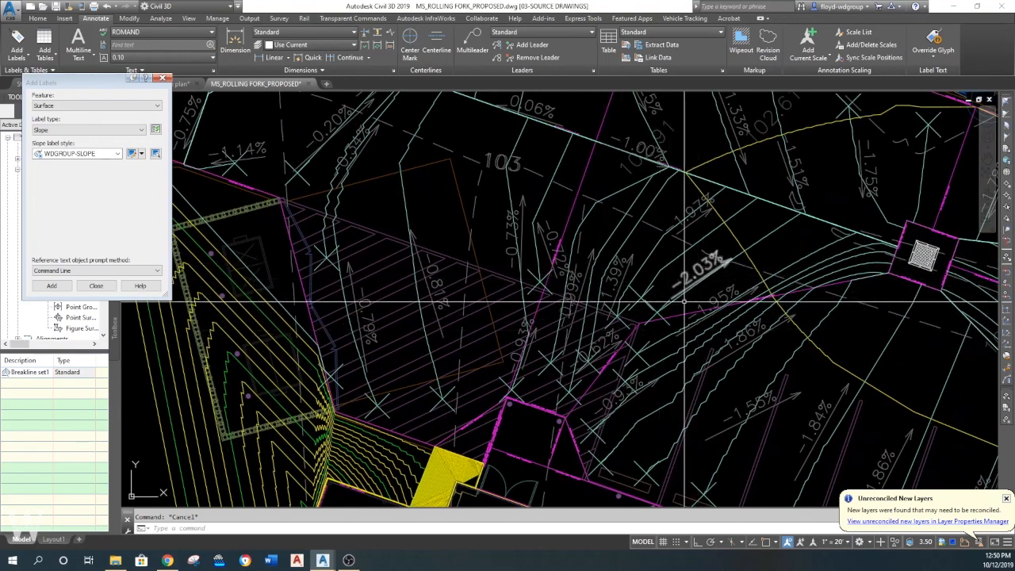
{"action": "scroll", "coordinate": [615, 296], "scroll_direction": "down", "scroll_amount": 2}
{"action": "middle_click_drag", "start_coordinate": [642, 255], "coordinate": [622, 276]}
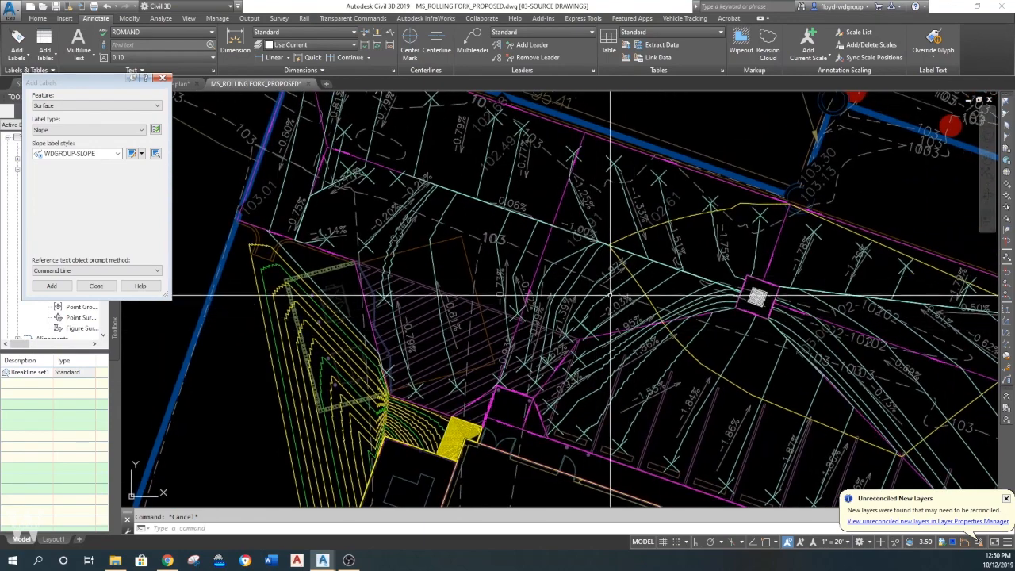
{"action": "middle_click_drag", "start_coordinate": [606, 316], "coordinate": [595, 315]}
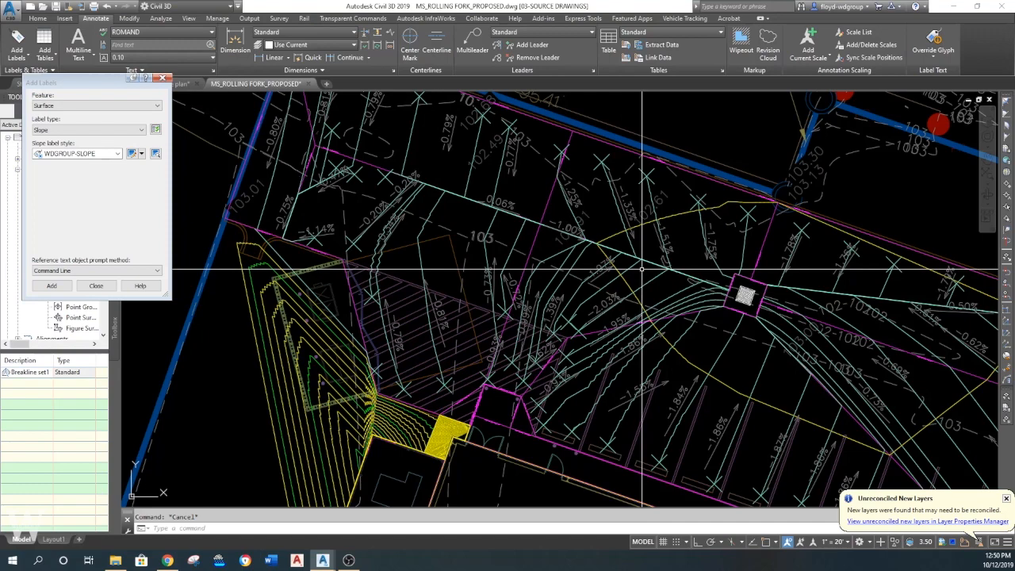
{"action": "middle_click_drag", "start_coordinate": [663, 260], "coordinate": [664, 274]}
{"action": "middle_click_drag", "start_coordinate": [711, 325], "coordinate": [689, 319]}
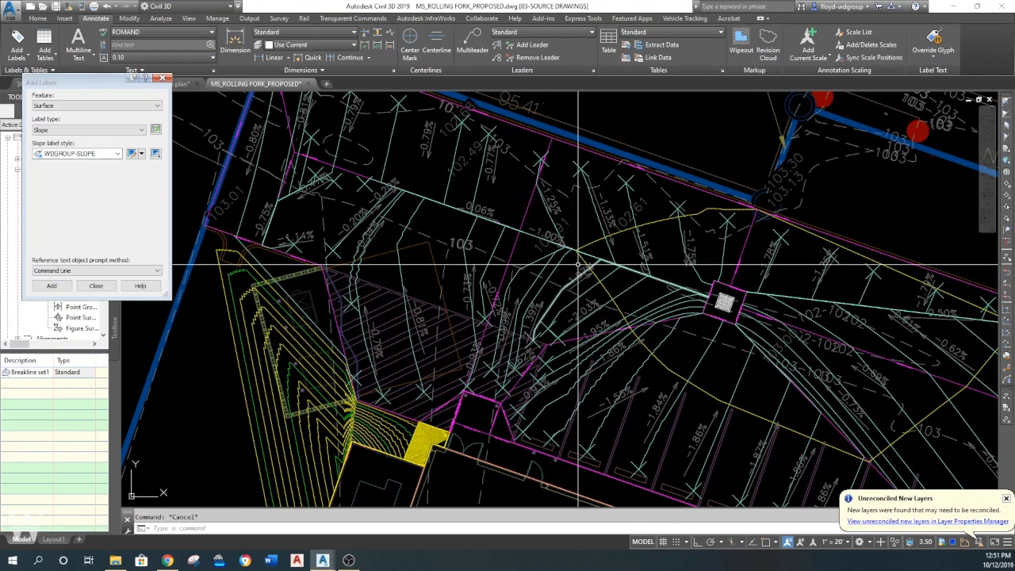
{"action": "scroll", "coordinate": [552, 283], "scroll_direction": "up", "scroll_amount": 1}
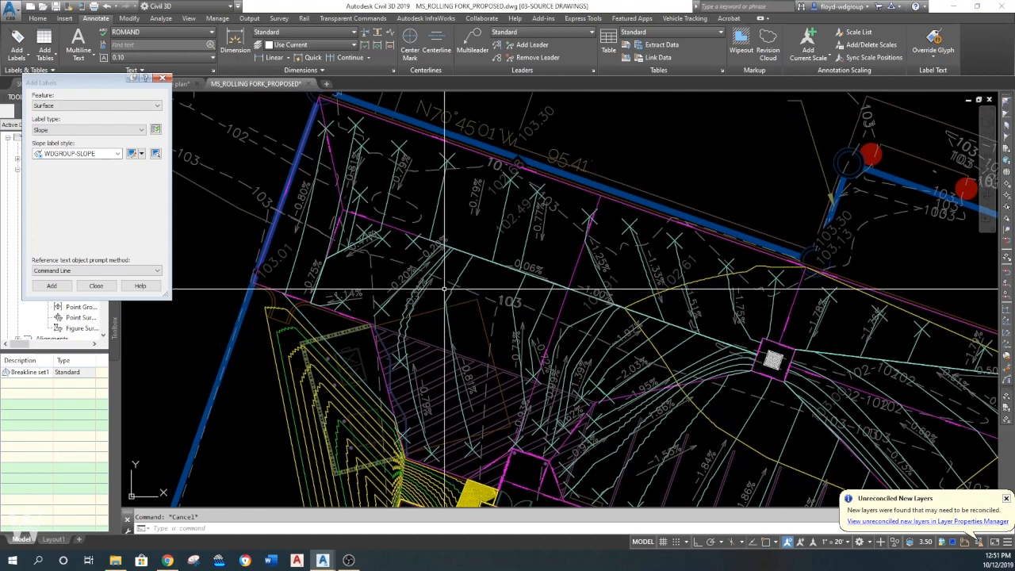
{"action": "scroll", "coordinate": [437, 307], "scroll_direction": "up", "scroll_amount": 2}
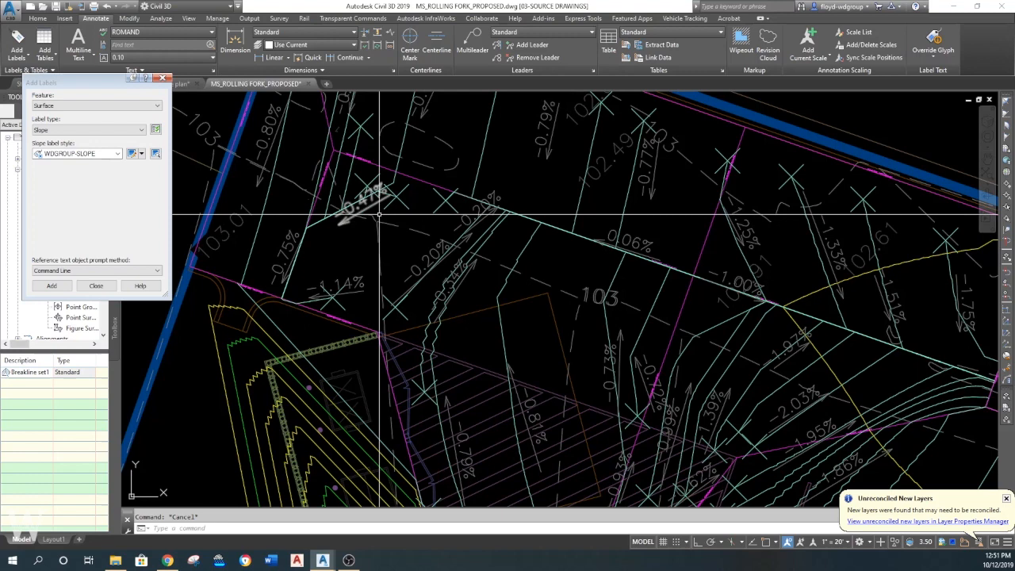
{"action": "middle_click_drag", "start_coordinate": [451, 293], "coordinate": [519, 321]}
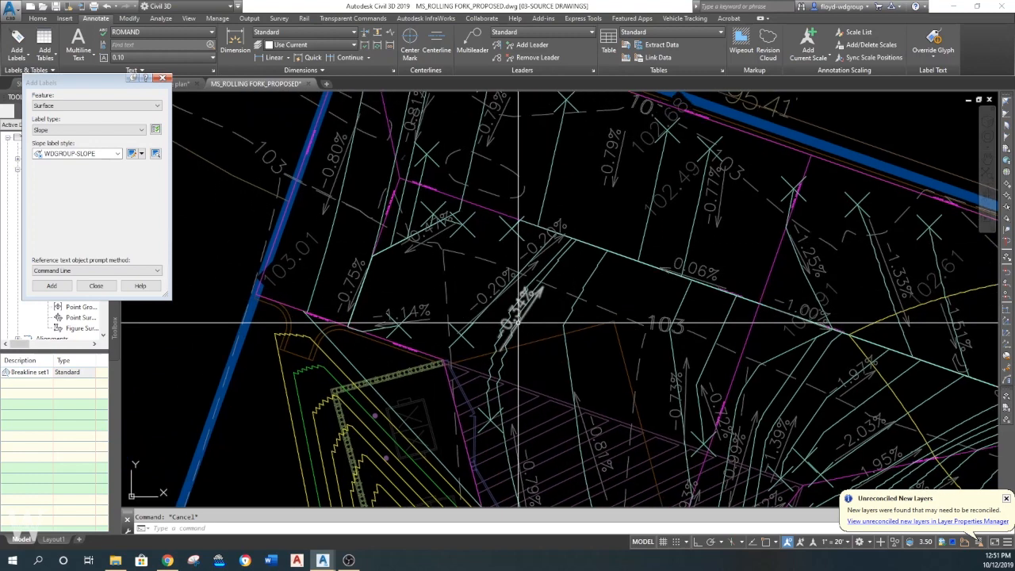
- Select all surface slope labels and water drop paths with Select Similar and delete them
{"action": "left_click", "coordinate": [477, 349]}
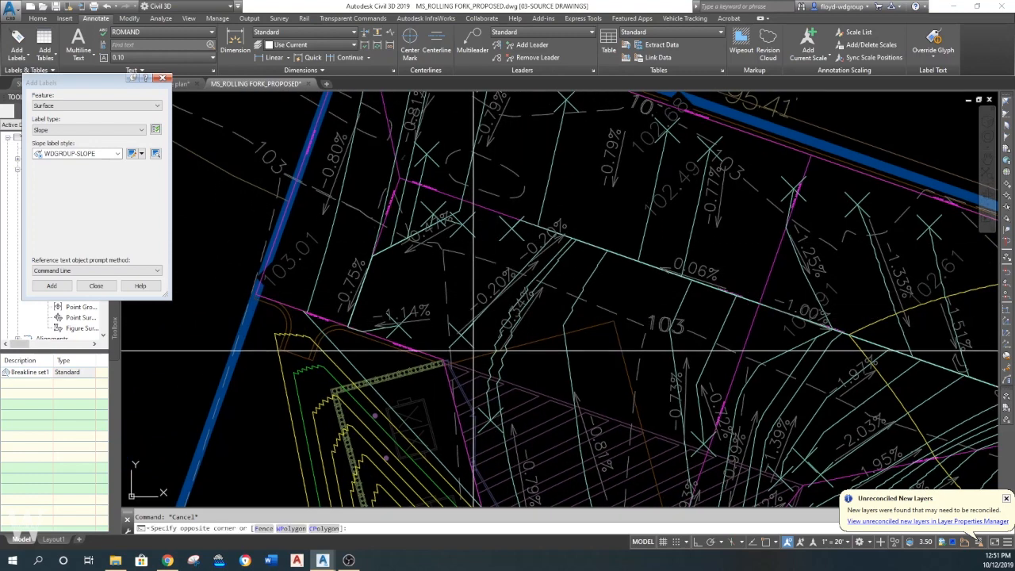
{"action": "left_click", "coordinate": [457, 332]}
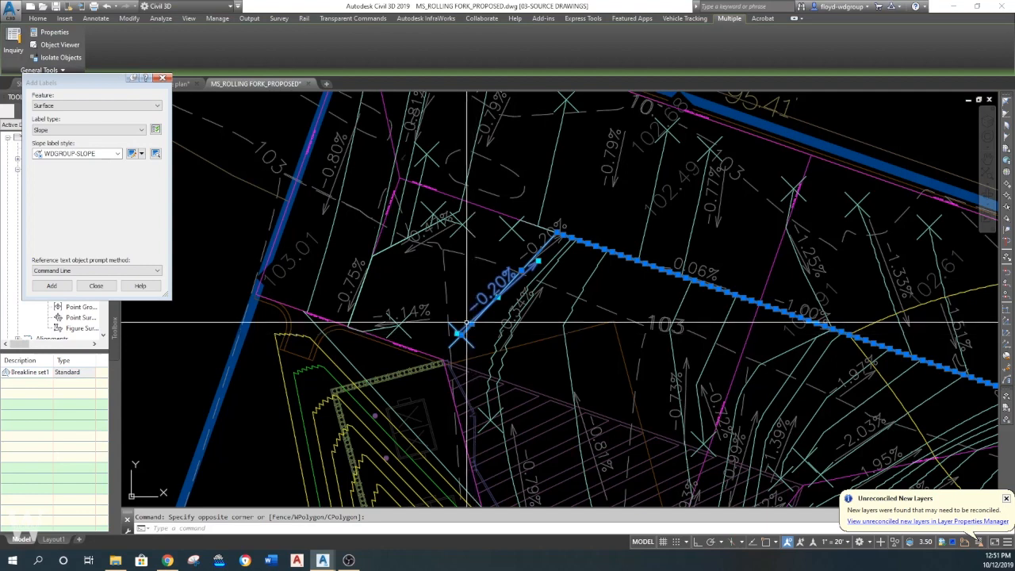
{"action": "right_click", "coordinate": [471, 340]}
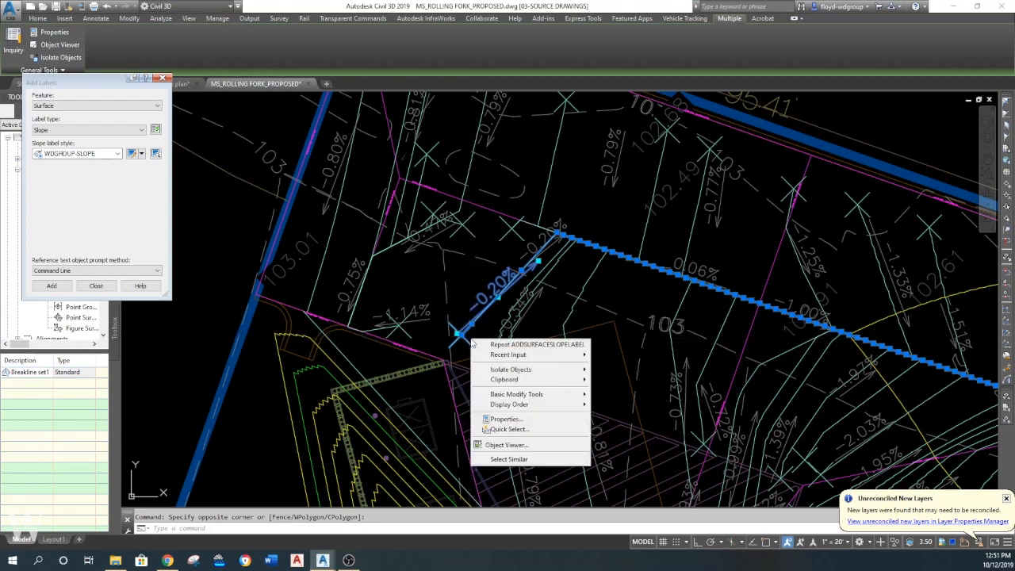
{"action": "left_click", "coordinate": [526, 460]}
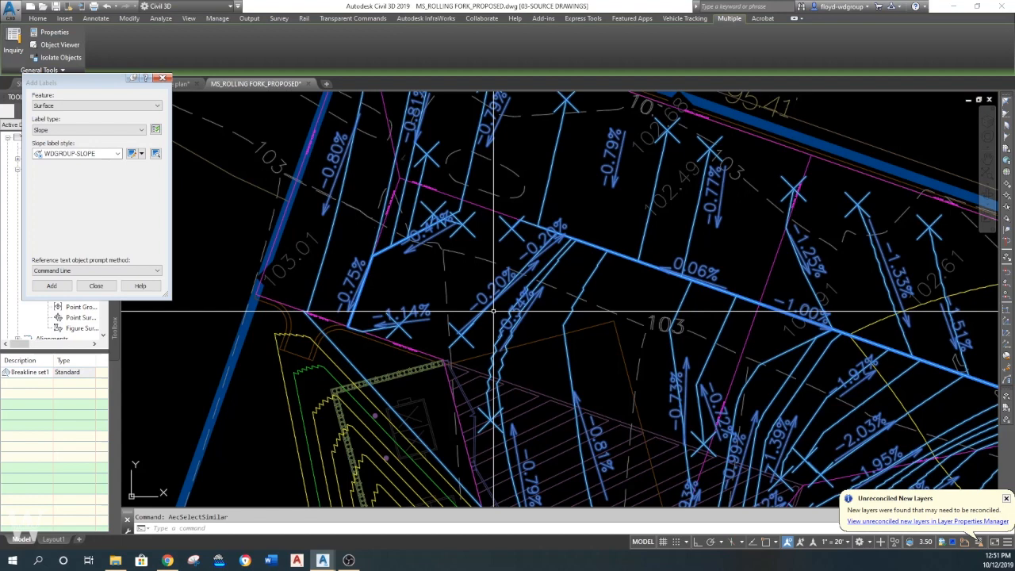
{"action": "key", "text": "Delete"}
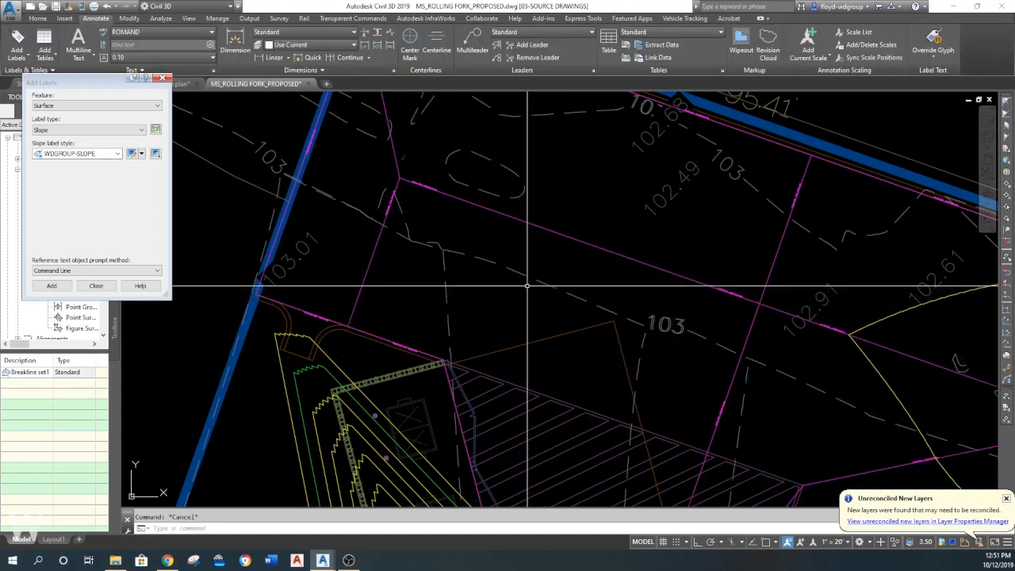
- Examine the grade and elevation labels on the feature line running west from the inlet box
{"action": "middle_click_drag", "start_coordinate": [544, 290], "coordinate": [519, 306]}
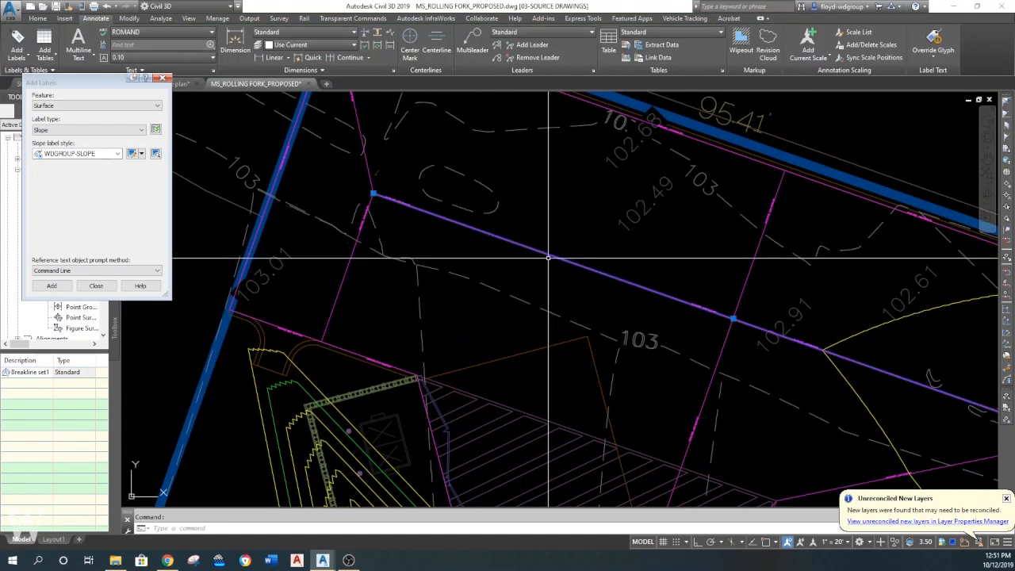
{"action": "scroll", "coordinate": [703, 294], "scroll_direction": "up", "scroll_amount": 6}
{"action": "key", "text": "Escape"}
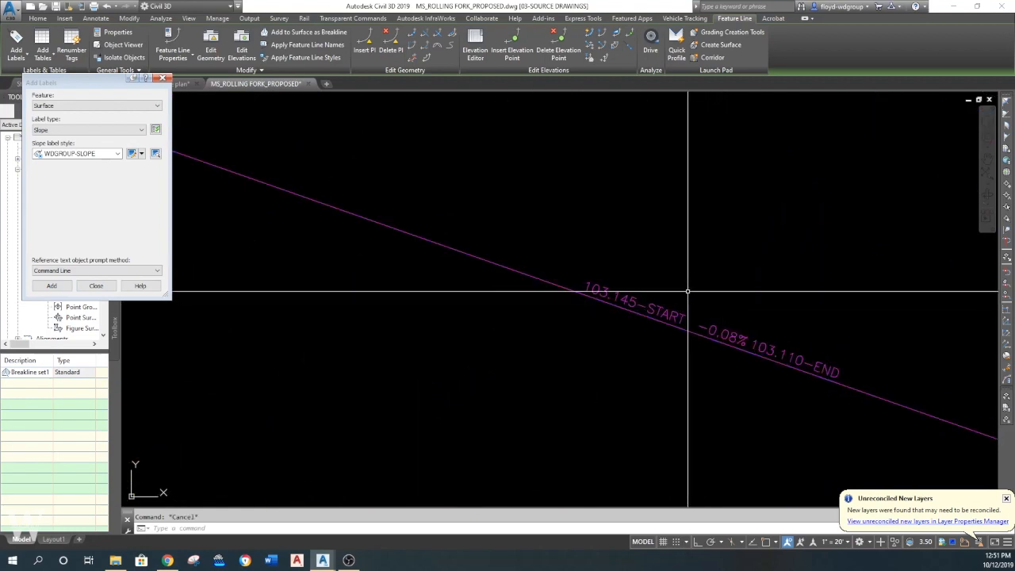
{"action": "scroll", "coordinate": [689, 298], "scroll_direction": "down", "scroll_amount": 5}
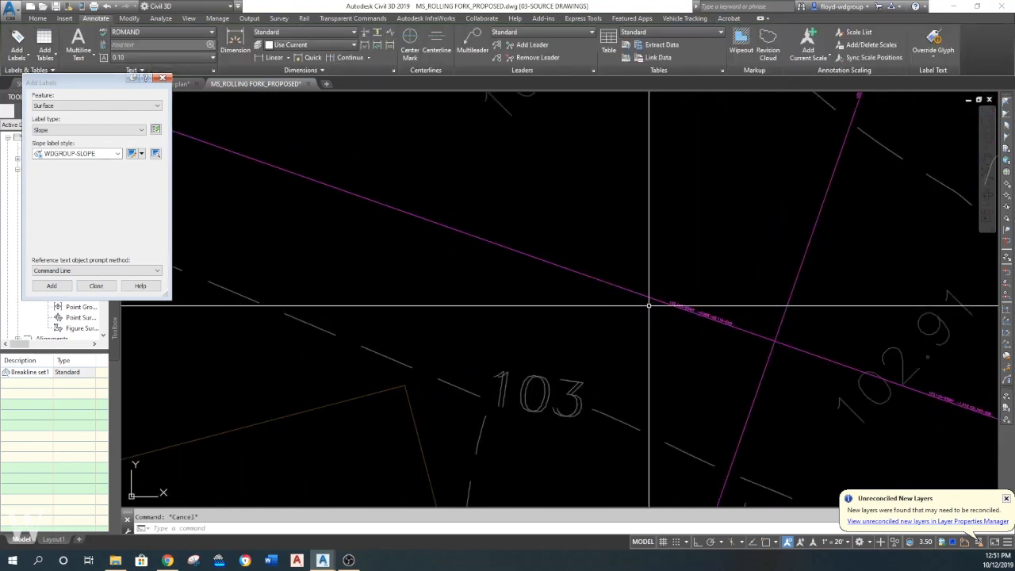
{"action": "scroll", "coordinate": [356, 186], "scroll_direction": "up", "scroll_amount": 4}
{"action": "scroll", "coordinate": [468, 220], "scroll_direction": "down", "scroll_amount": 7}
{"action": "middle_click_drag", "start_coordinate": [445, 257], "coordinate": [494, 220]}
{"action": "scroll", "coordinate": [544, 246], "scroll_direction": "down", "scroll_amount": 3}
{"action": "middle_click_drag", "start_coordinate": [689, 293], "coordinate": [641, 268]}
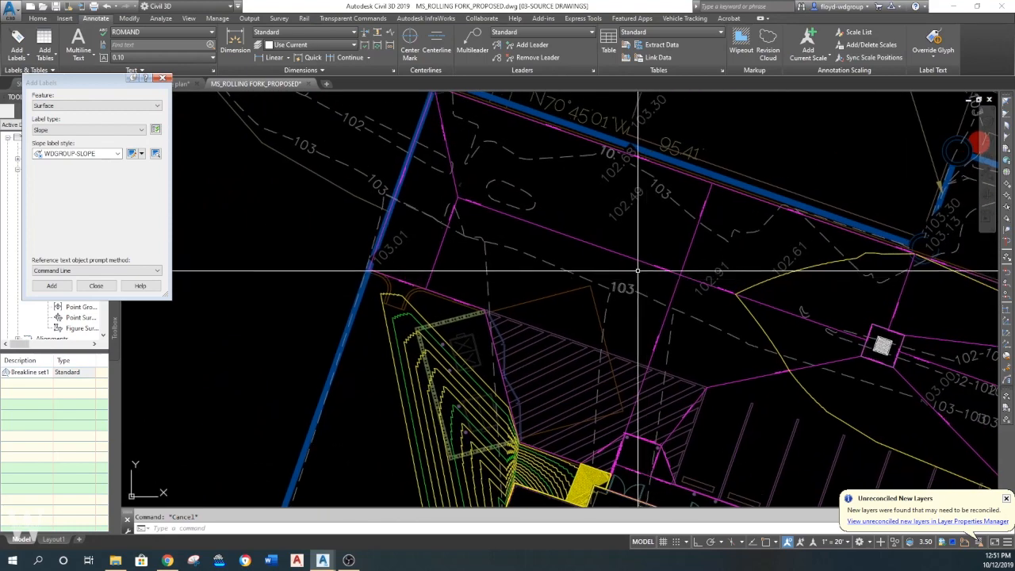
- Examine the grade labels on the feature lines at the western pavement edge and toward the northwest corner
{"action": "scroll", "coordinate": [611, 267], "scroll_direction": "up", "scroll_amount": 3}
{"action": "scroll", "coordinate": [551, 293], "scroll_direction": "down", "scroll_amount": 1}
{"action": "scroll", "coordinate": [550, 293], "scroll_direction": "up", "scroll_amount": 2}
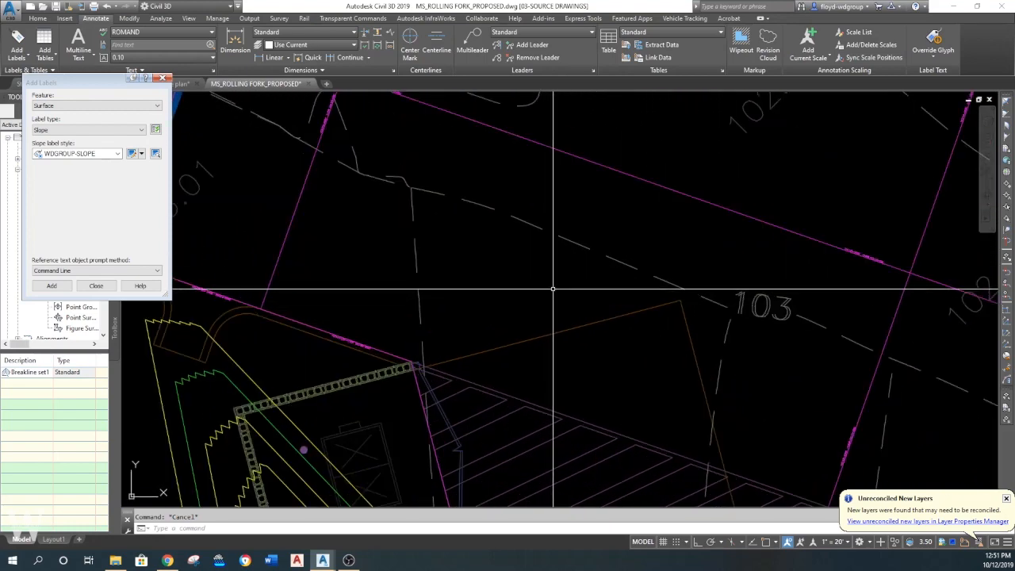
{"action": "middle_click_drag", "start_coordinate": [334, 280], "coordinate": [375, 309]}
{"action": "scroll", "coordinate": [381, 168], "scroll_direction": "up", "scroll_amount": 3}
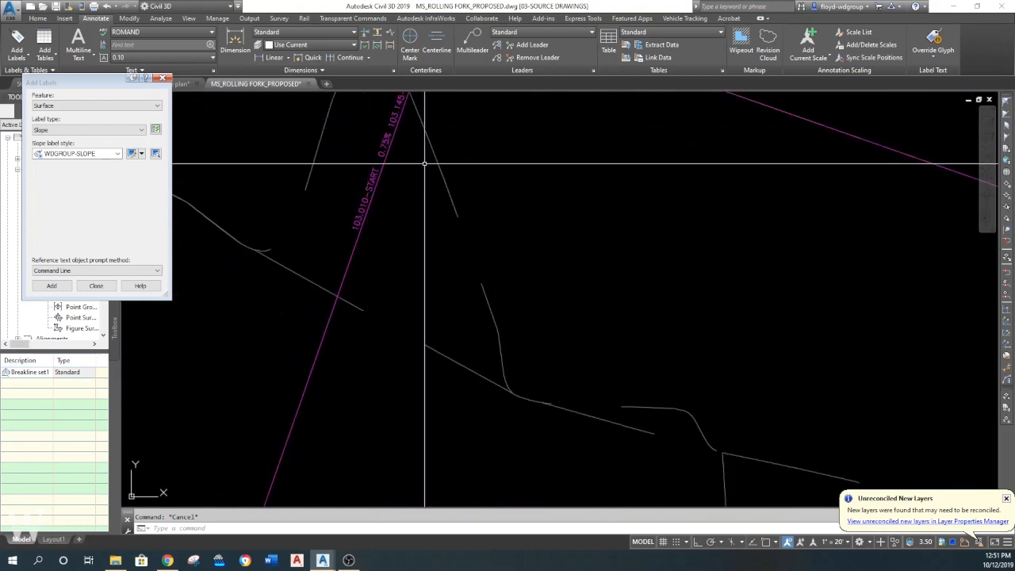
{"action": "middle_click_drag", "start_coordinate": [344, 164], "coordinate": [317, 360]}
{"action": "mouse_move", "coordinate": [375, 316]}
{"action": "middle_mouse_down"}
{"action": "mouse_move", "coordinate": [414, 482]}
{"action": "mouse_move", "coordinate": [329, 227]}
{"action": "middle_mouse_up"}
{"action": "scroll", "coordinate": [397, 261], "scroll_direction": "up", "scroll_amount": 3}
{"action": "scroll", "coordinate": [413, 272], "scroll_direction": "down", "scroll_amount": 5}
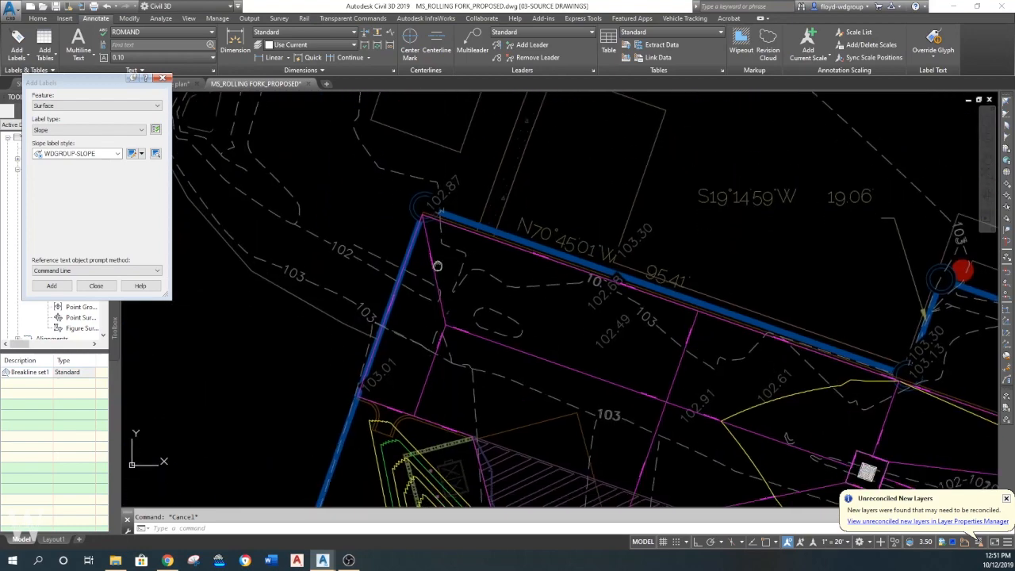
{"action": "scroll", "coordinate": [547, 309], "scroll_direction": "up", "scroll_amount": 3}
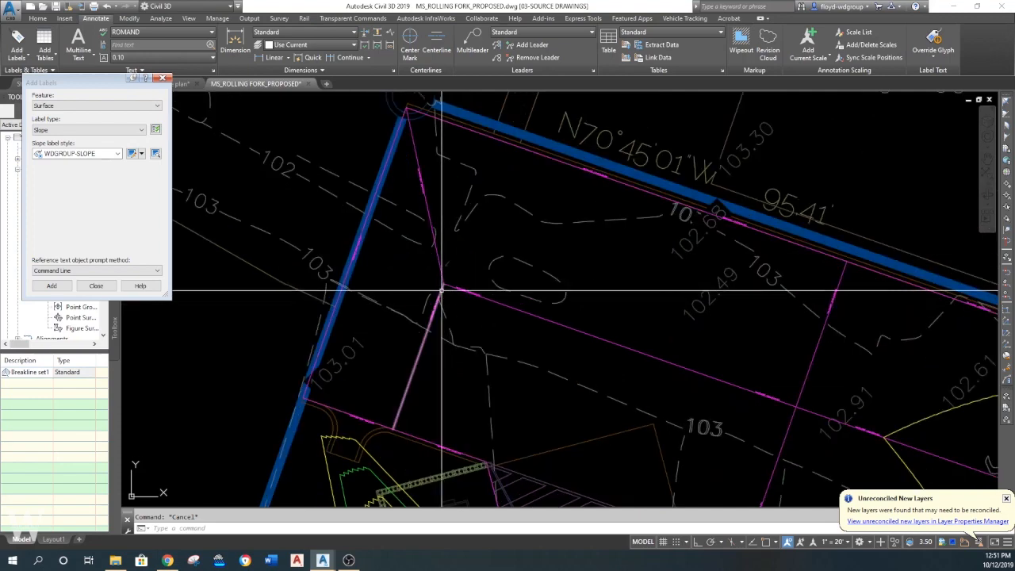
- Insert a PI at the midpoint of the inlet feature line's westernmost segment, accepting the default elevation of 103.127
{"action": "left_click", "coordinate": [570, 309]}
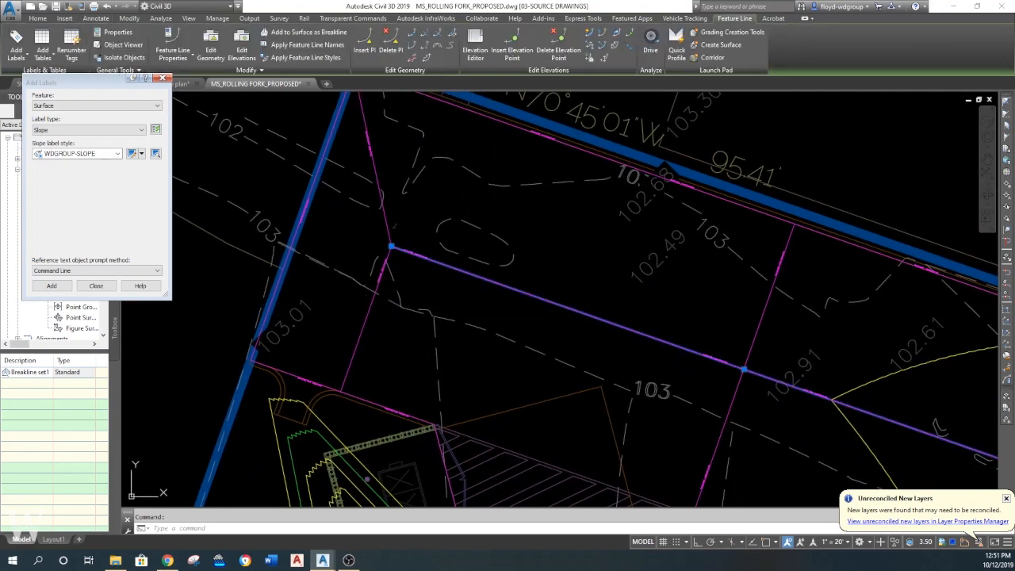
{"action": "left_click", "coordinate": [377, 41]}
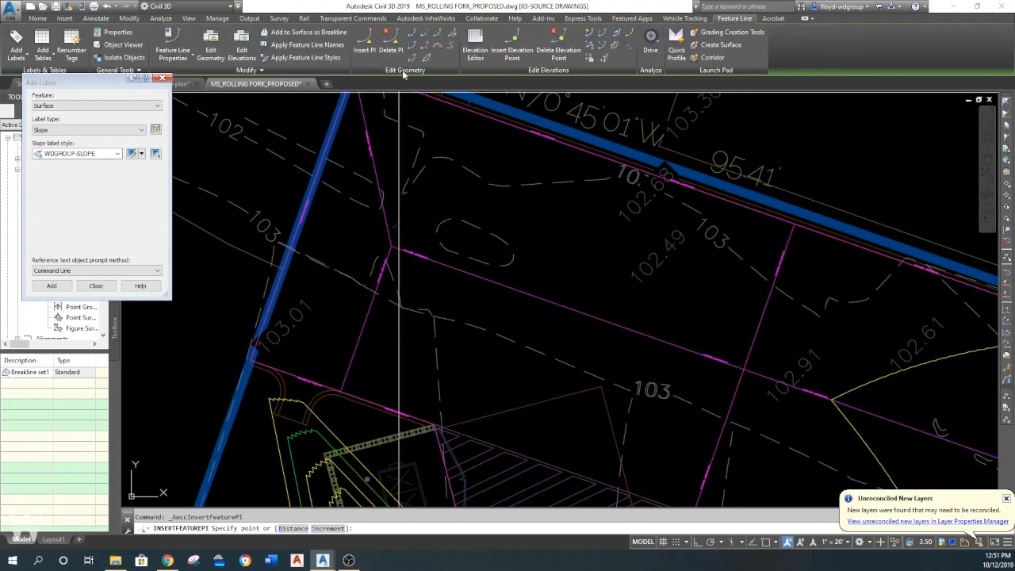
{"action": "type", "text": "mid"}
{"action": "key", "text": "Return"}
{"action": "left_click", "coordinate": [567, 308]}
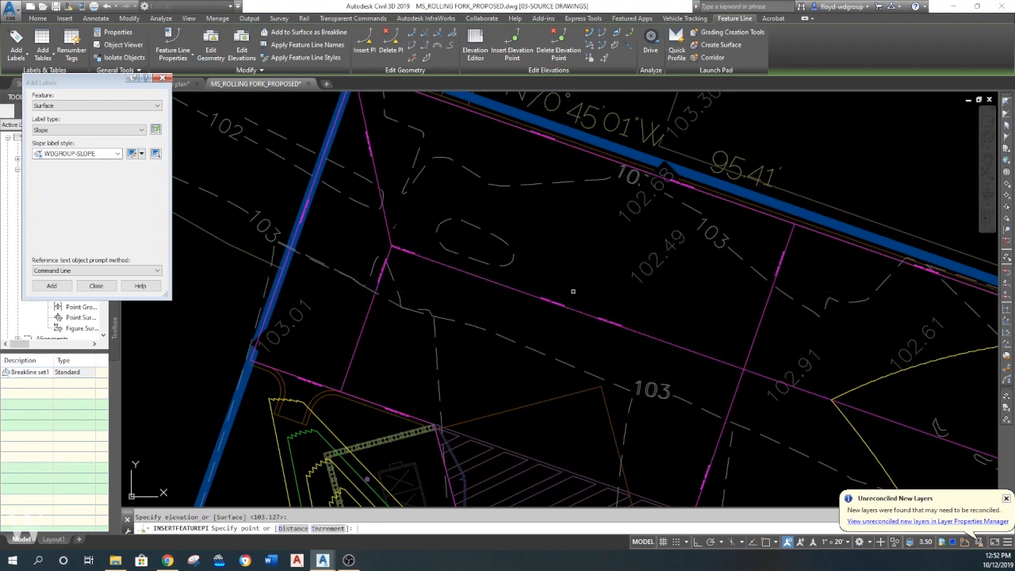
{"action": "key", "text": "Escape"}
- Set a 0.75% grade on the feature line from its crossing with the north-south line up to the new midpoint PI
{"action": "left_click", "coordinate": [673, 336]}
{"action": "left_click", "coordinate": [608, 203]}
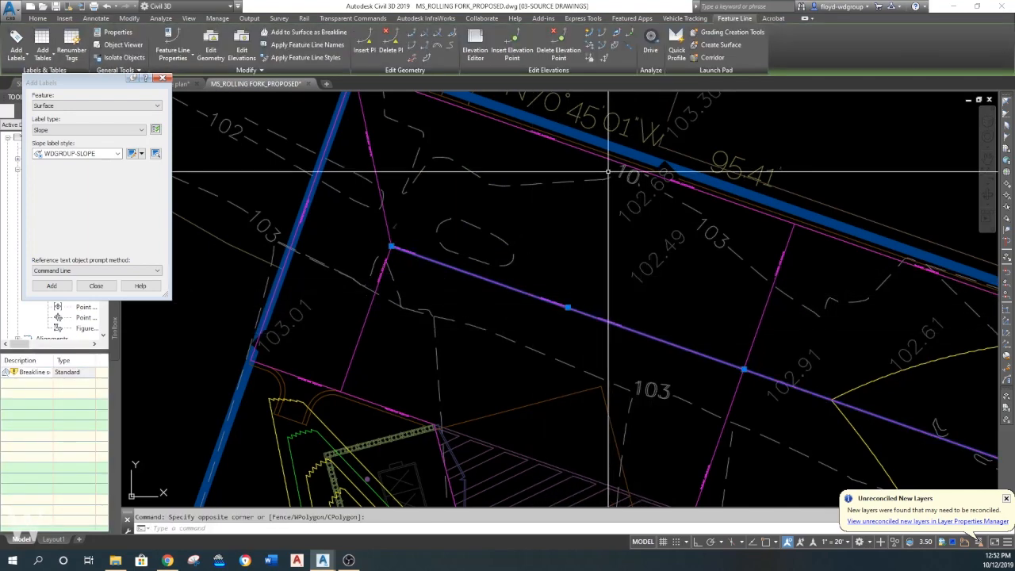
{"action": "left_click", "coordinate": [601, 33]}
{"action": "left_click", "coordinate": [749, 370]}
{"action": "key", "text": "Return"}
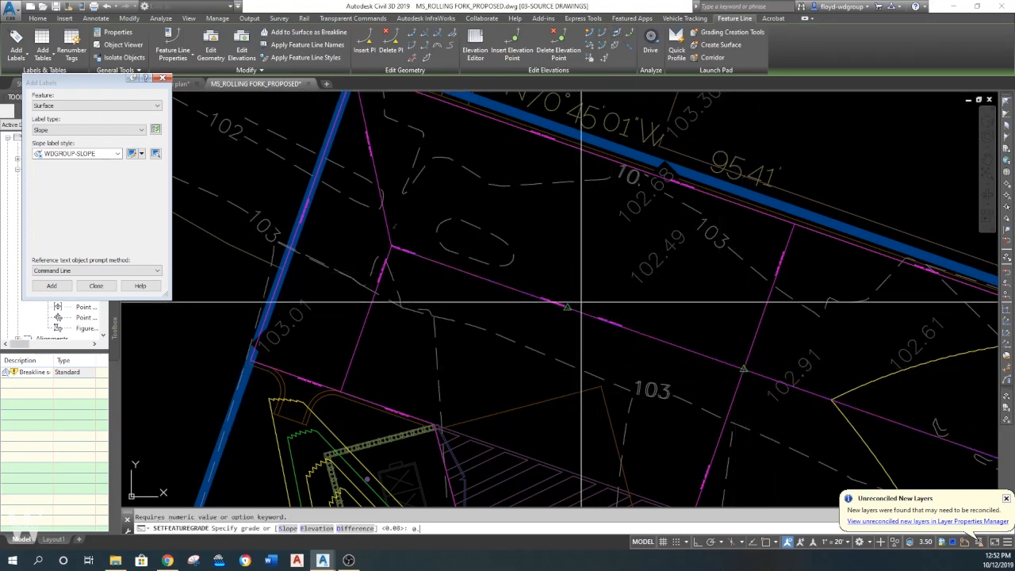
{"action": "key", "text": "Escape"}
- Regenerate the drawing and check the grade labels on both sides of the new midpoint PI
{"action": "scroll", "coordinate": [577, 309], "scroll_direction": "up", "scroll_amount": 6}
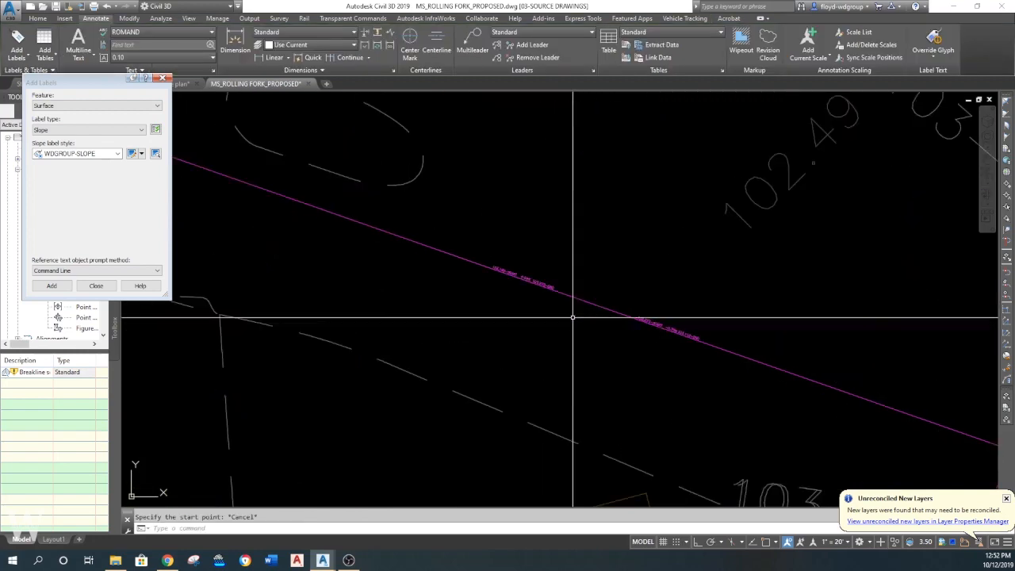
{"action": "type", "text": "rea"}
{"action": "key", "text": "Return"}
{"action": "scroll", "coordinate": [566, 294], "scroll_direction": "down", "scroll_amount": 2}
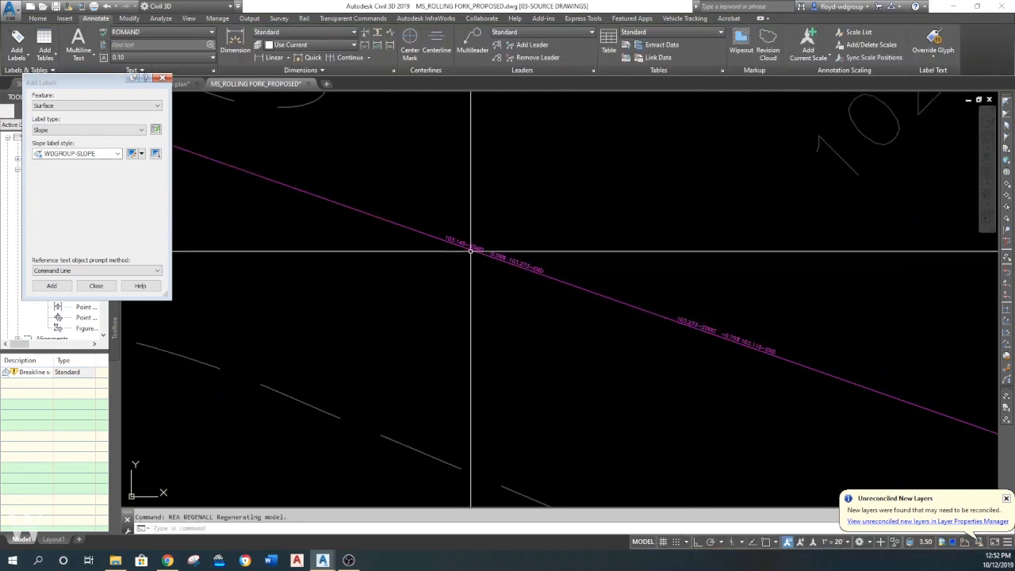
{"action": "scroll", "coordinate": [650, 381], "scroll_direction": "down", "scroll_amount": 2}
{"action": "mouse_move", "coordinate": [650, 381]}
{"action": "middle_mouse_down"}
{"action": "mouse_move", "coordinate": [613, 260]}
{"action": "mouse_move", "coordinate": [571, 299]}
{"action": "middle_mouse_up"}
{"action": "scroll", "coordinate": [571, 299], "scroll_direction": "down", "scroll_amount": 2}
{"action": "scroll", "coordinate": [584, 276], "scroll_direction": "up", "scroll_amount": 6}
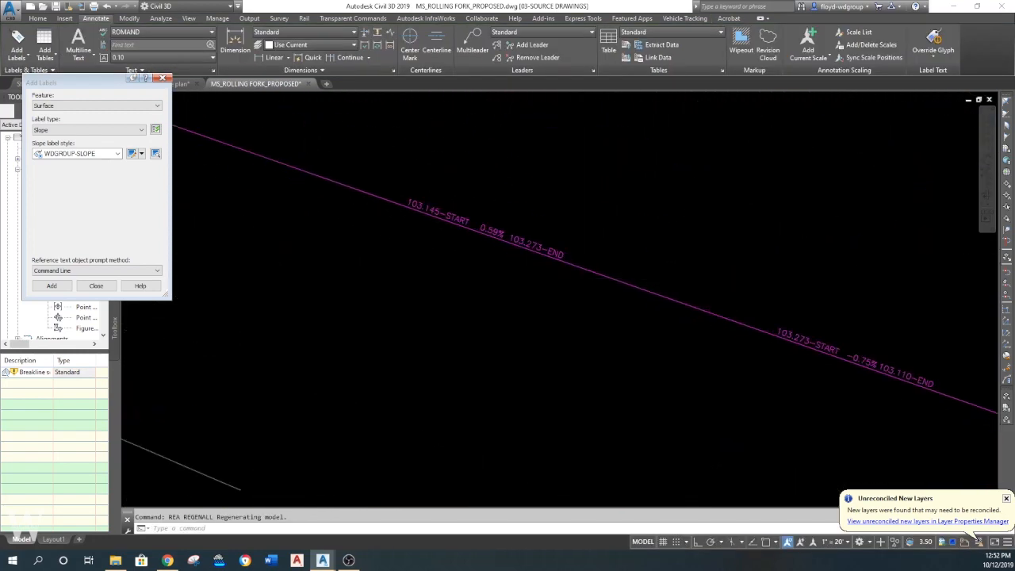
- Add a single-segment line label in the WDGROUP-LINE style to the feature line running south from the block wall's northeast corner
{"action": "scroll", "coordinate": [540, 348], "scroll_direction": "down", "scroll_amount": 6}
{"action": "middle_click_drag", "start_coordinate": [426, 492], "coordinate": [558, 238]}
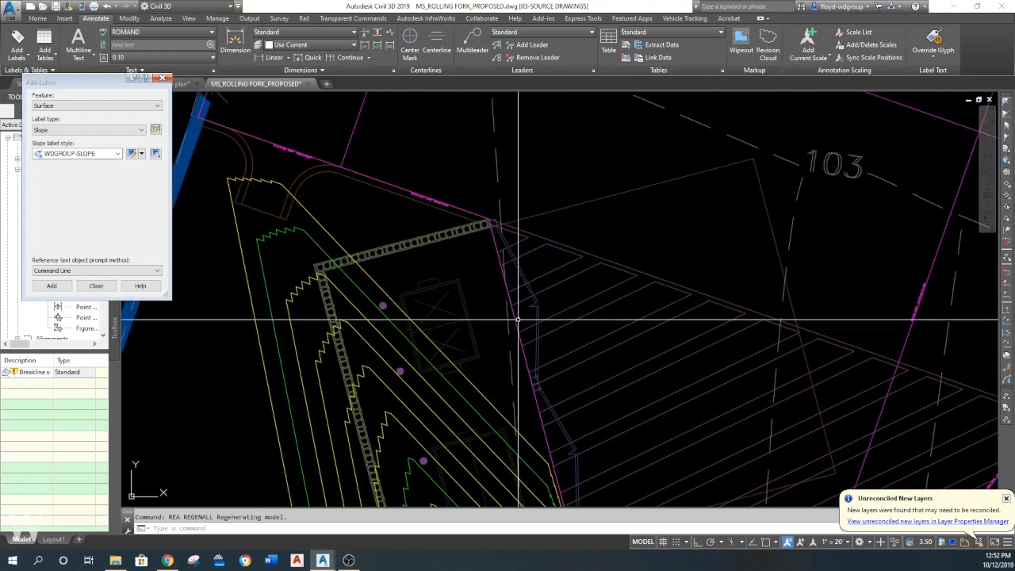
{"action": "middle_click_drag", "start_coordinate": [522, 281], "coordinate": [485, 279]}
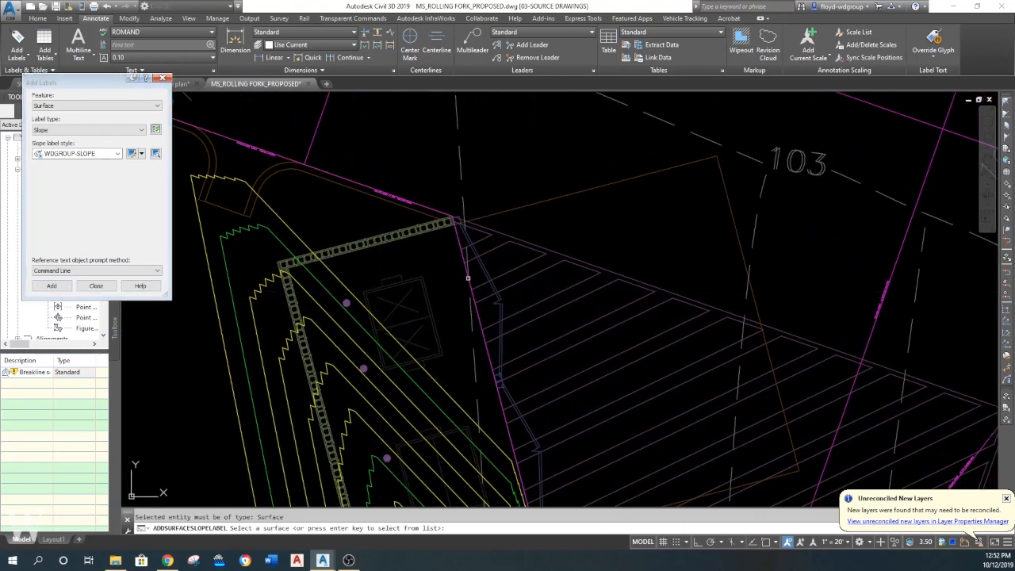
{"action": "left_click", "coordinate": [99, 106]}
{"action": "left_click", "coordinate": [77, 157]}
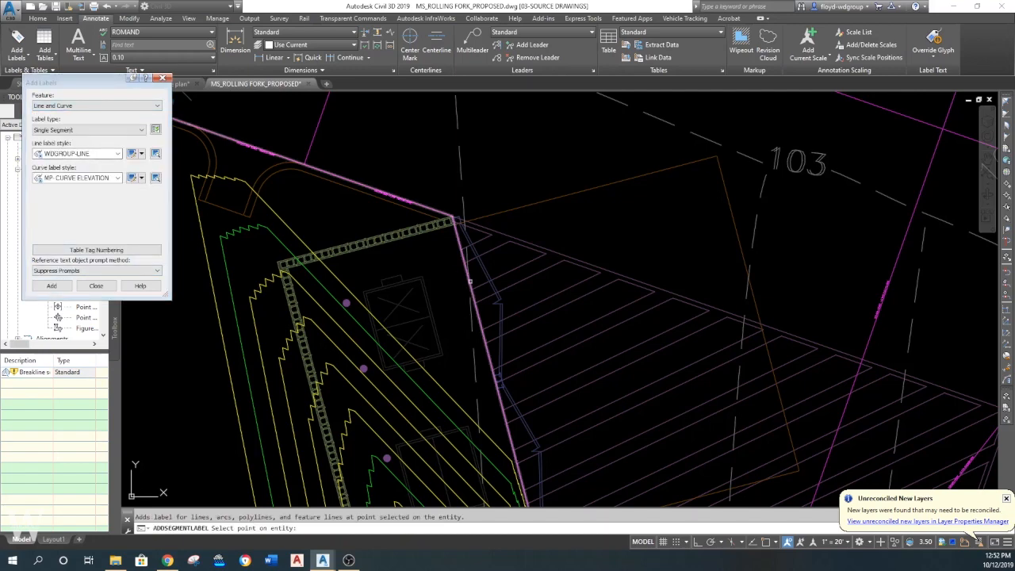
{"action": "scroll", "coordinate": [473, 281], "scroll_direction": "up", "scroll_amount": 5}
{"action": "key", "text": "Escape"}
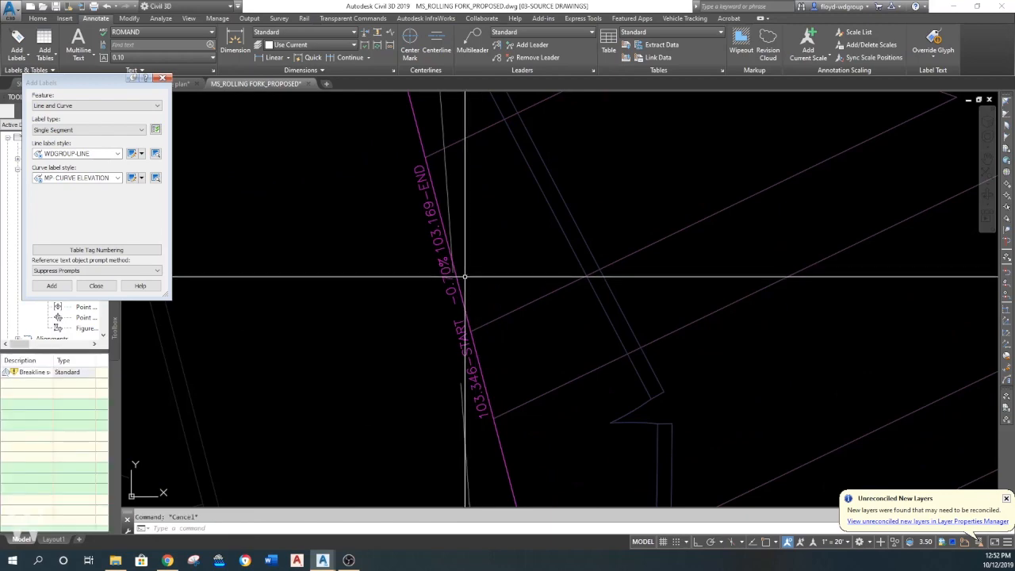
- With object snap on, draw a feature line from the block wall's northeast corner, accepting elevation 103.169, to the new midpoint PI on the inlet feature line
{"action": "scroll", "coordinate": [474, 280], "scroll_direction": "down", "scroll_amount": 2}
{"action": "scroll", "coordinate": [473, 281], "scroll_direction": "up", "scroll_amount": 6}
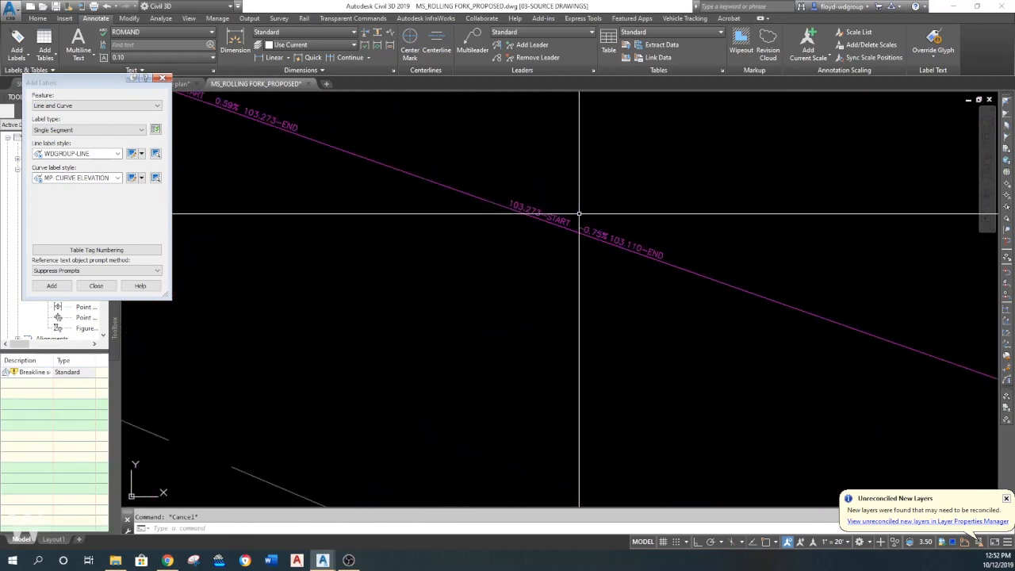
{"action": "scroll", "coordinate": [559, 226], "scroll_direction": "down", "scroll_amount": 4}
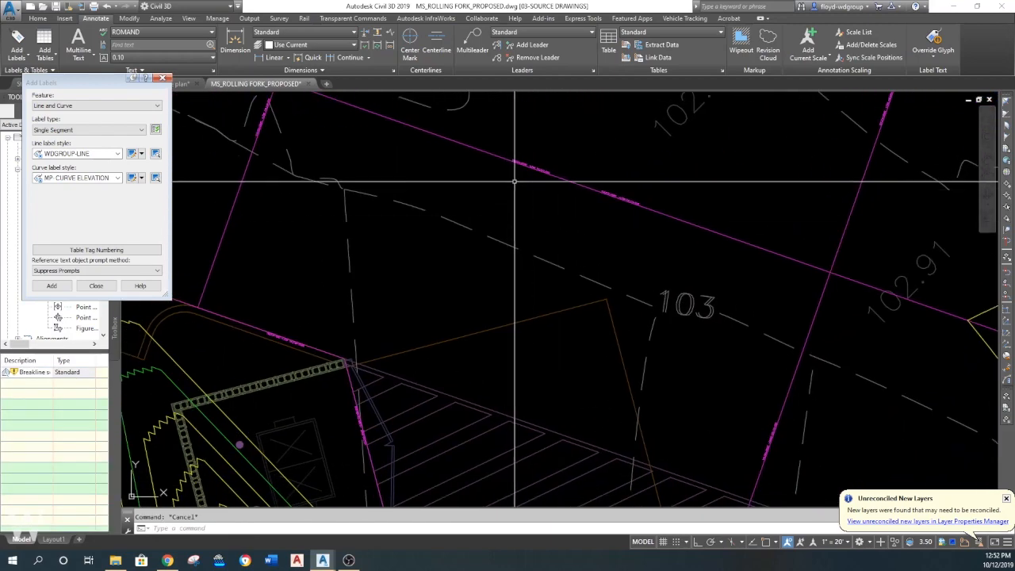
{"action": "scroll", "coordinate": [341, 342], "scroll_direction": "up", "scroll_amount": 4}
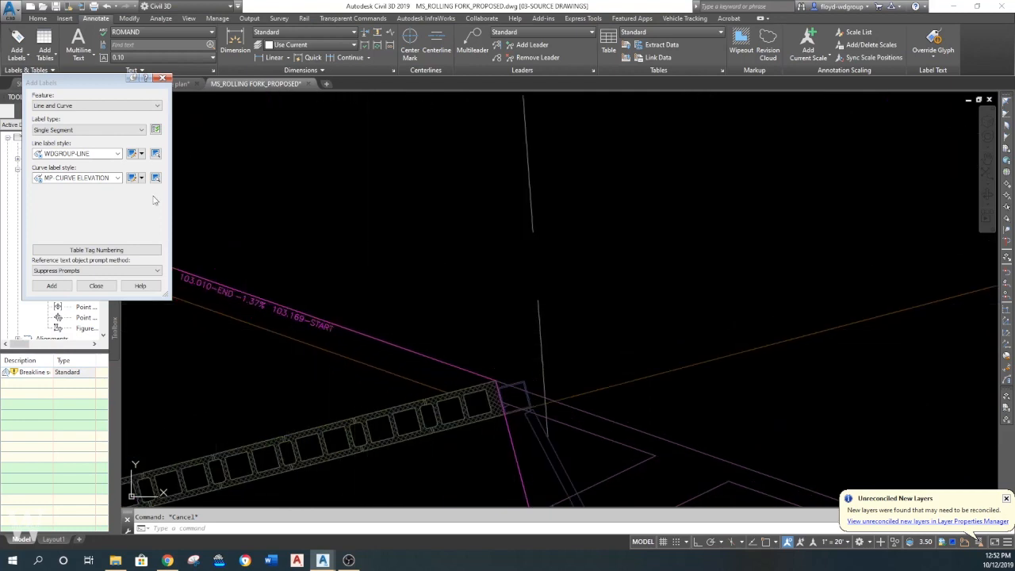
{"action": "left_click", "coordinate": [37, 20]}
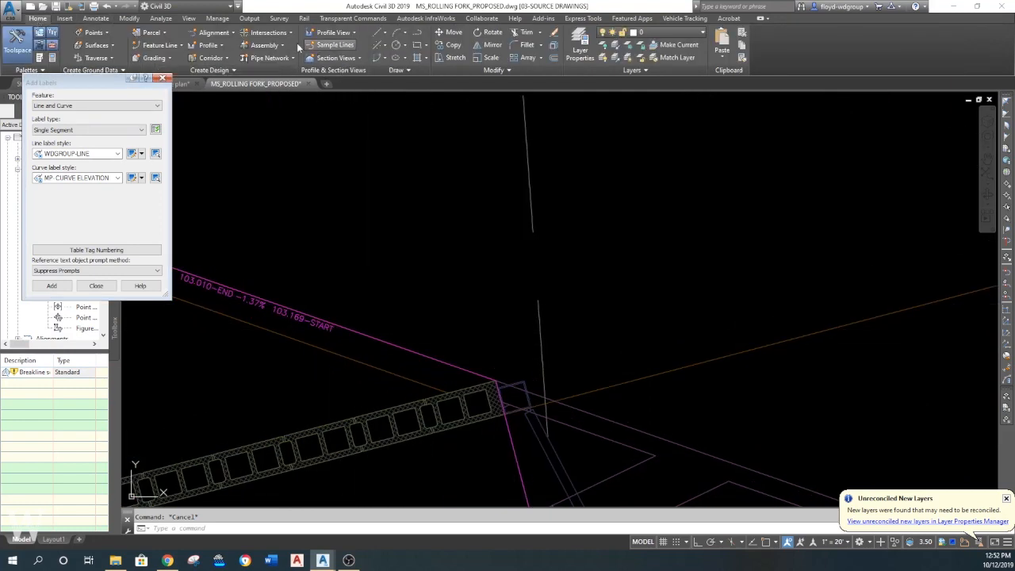
{"action": "left_click", "coordinate": [149, 45]}
{"action": "left_click", "coordinate": [184, 62]}
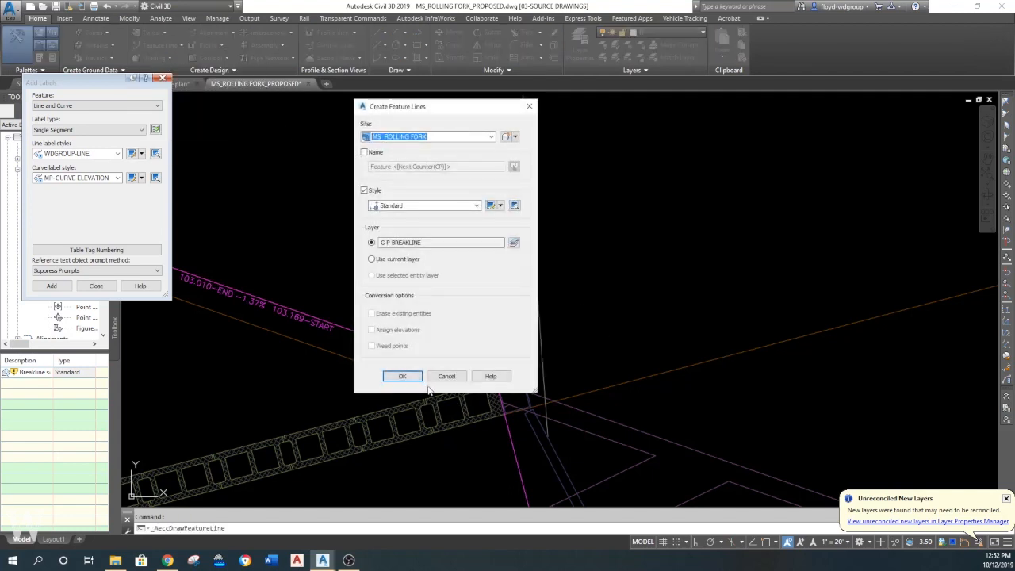
{"action": "left_click", "coordinate": [402, 375]}
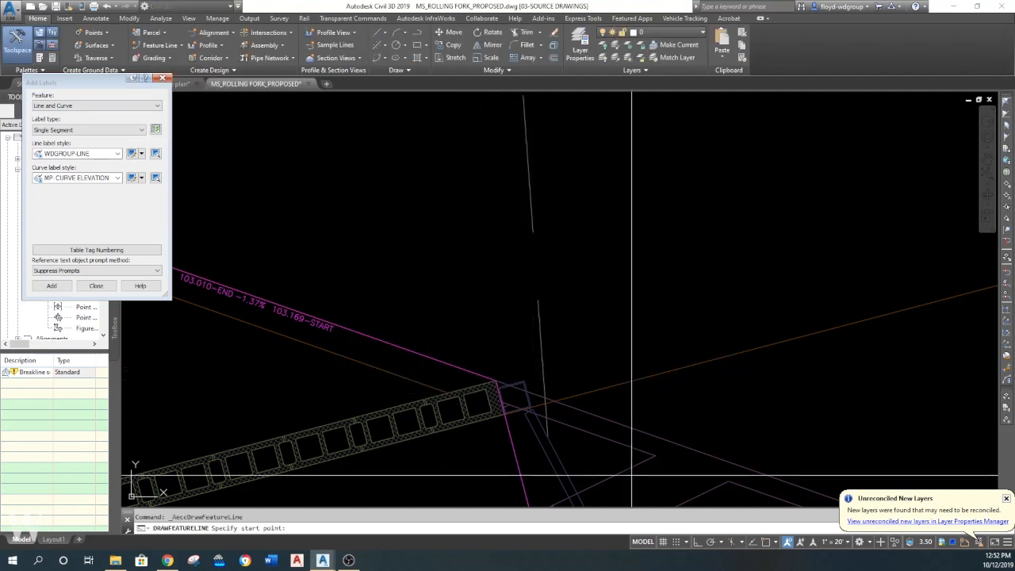
{"action": "left_click", "coordinate": [765, 541]}
{"action": "left_click", "coordinate": [480, 341]}
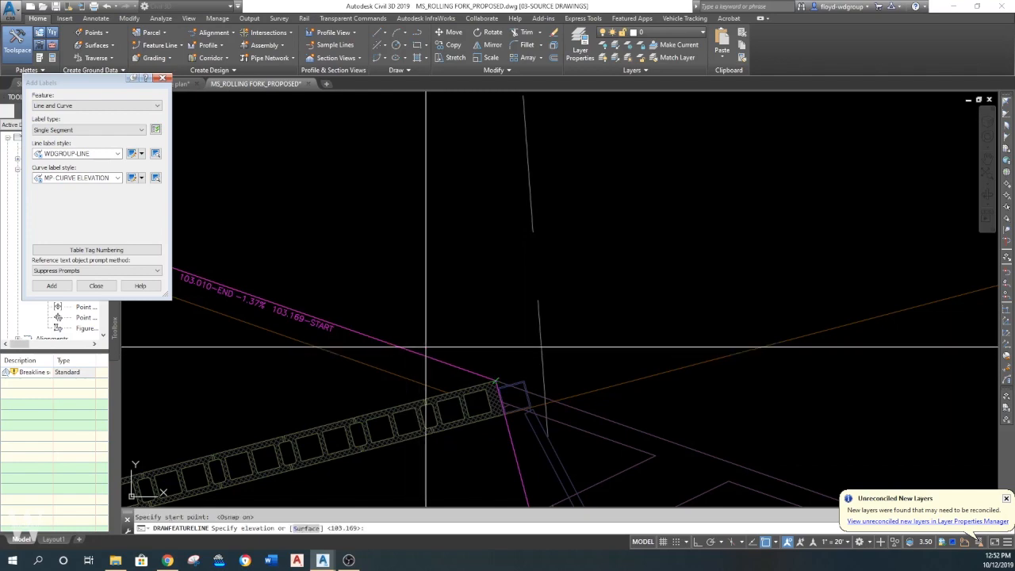
{"action": "scroll", "coordinate": [417, 312], "scroll_direction": "down", "scroll_amount": 2}
{"action": "scroll", "coordinate": [418, 312], "scroll_direction": "up", "scroll_amount": 5}
{"action": "key", "text": "Return"}
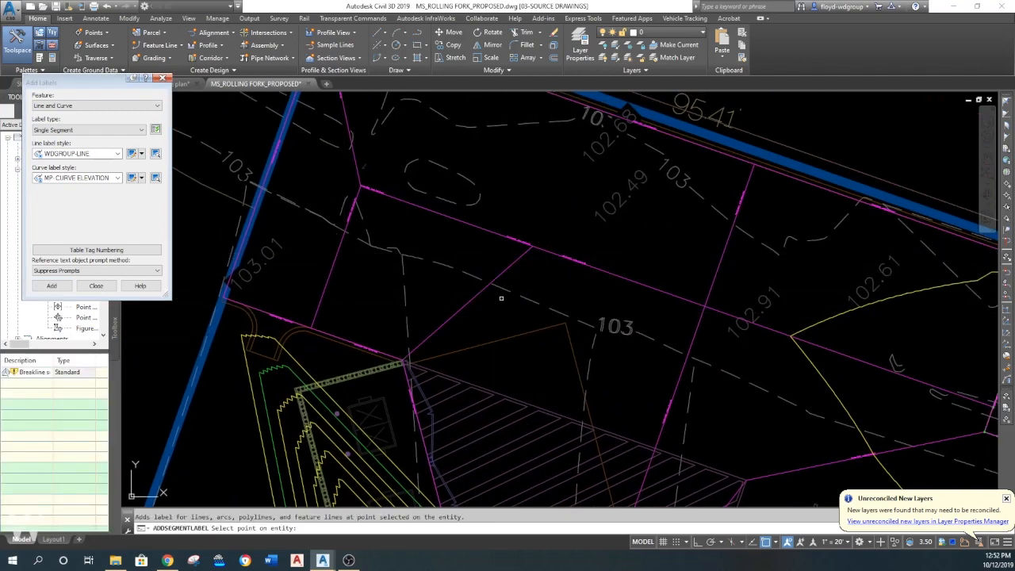
- Label the new diagonal feature line's grade with a WDGROUP-LINE segment label, and finish adding labels
{"action": "scroll", "coordinate": [468, 301], "scroll_direction": "up", "scroll_amount": 4}
{"action": "key", "text": "Escape"}
{"action": "scroll", "coordinate": [498, 310], "scroll_direction": "down", "scroll_amount": 3}
{"action": "middle_click_drag", "start_coordinate": [497, 309], "coordinate": [517, 305]}
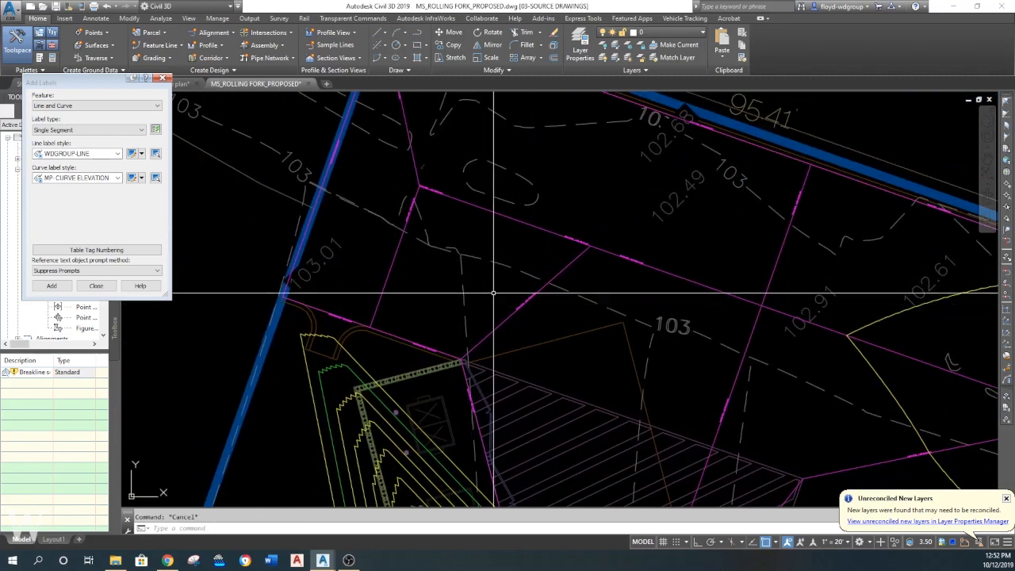
{"action": "left_click", "coordinate": [163, 77]}
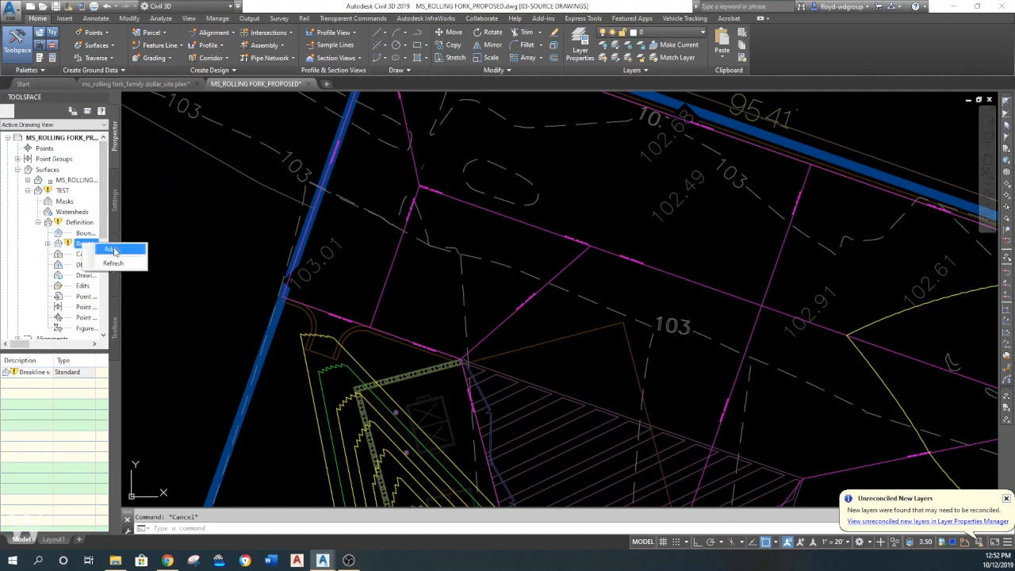
- Add the new diagonal feature line and the inlet feature line to the TEST surface as breaklines, and dismiss the event list
{"action": "left_click", "coordinate": [112, 249]}
{"action": "left_click", "coordinate": [545, 368]}
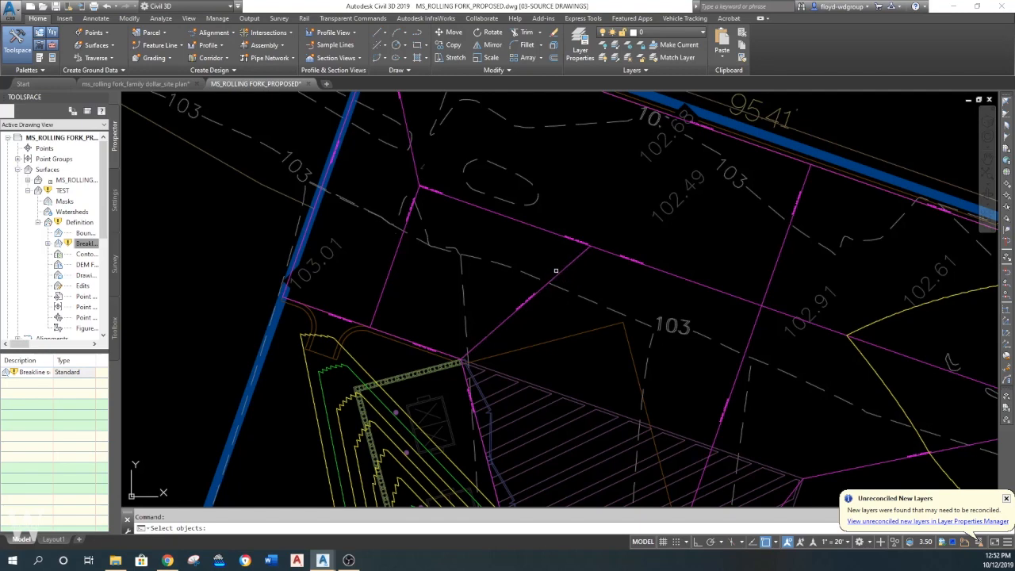
{"action": "scroll", "coordinate": [509, 265], "scroll_direction": "down", "scroll_amount": 2}
{"action": "left_click_drag", "start_coordinate": [575, 244], "coordinate": [547, 262]}
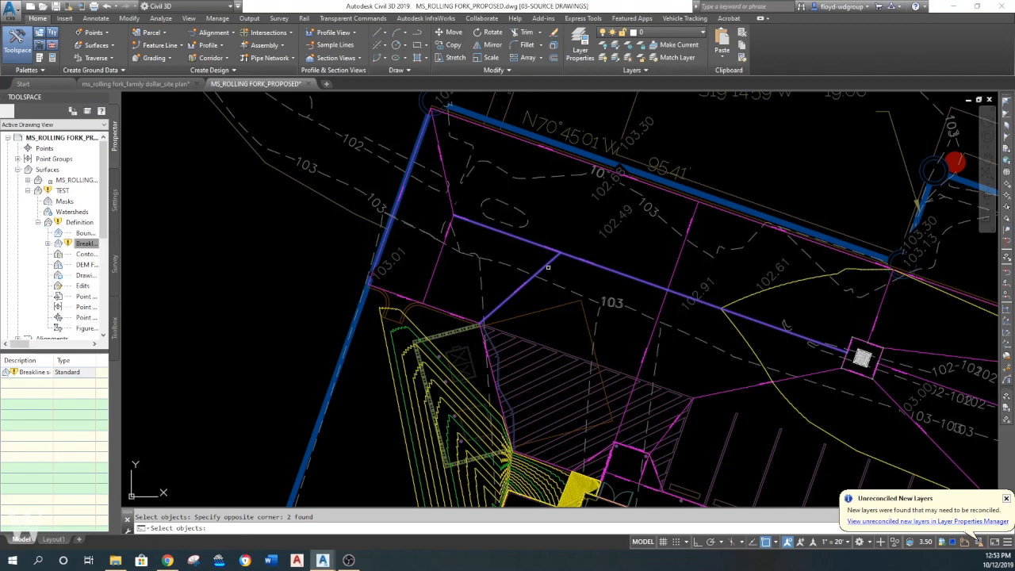
{"action": "key", "text": "Return"}
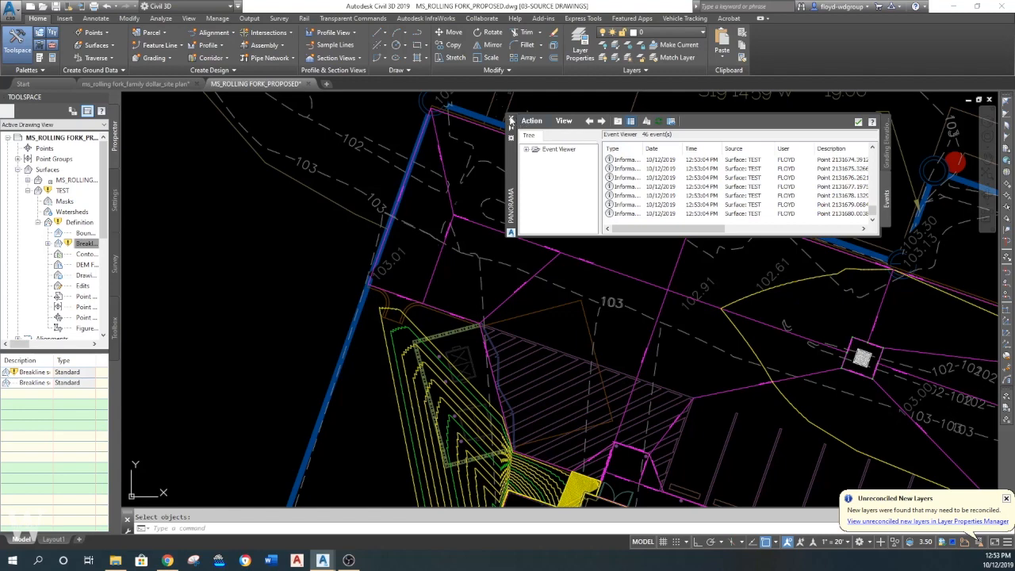
{"action": "left_click", "coordinate": [511, 122]}
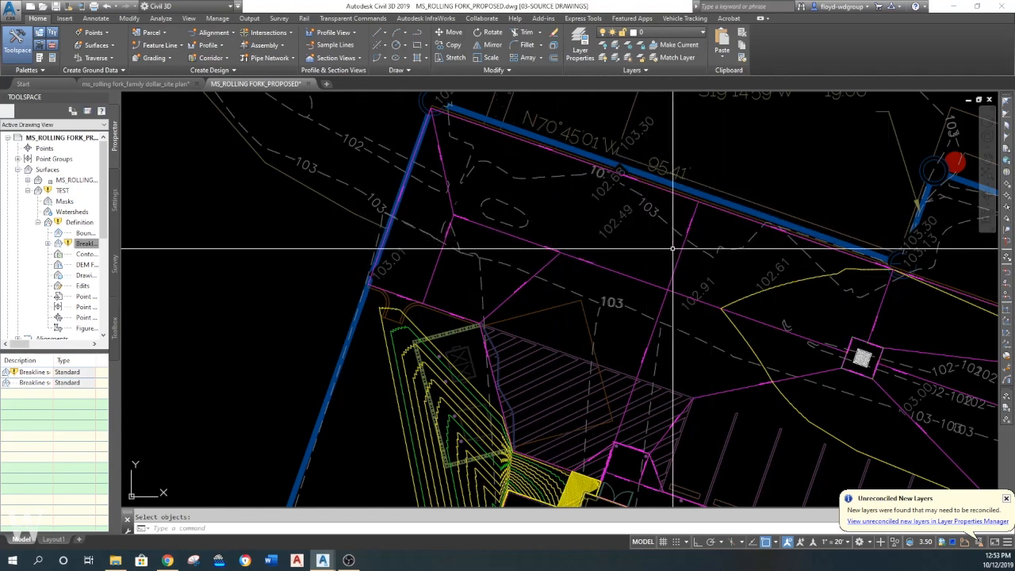
- Rebuild the TEST surface with the added breaklines and dismiss the event list
{"action": "right_click", "coordinate": [65, 191]}
{"action": "left_click", "coordinate": [97, 221]}
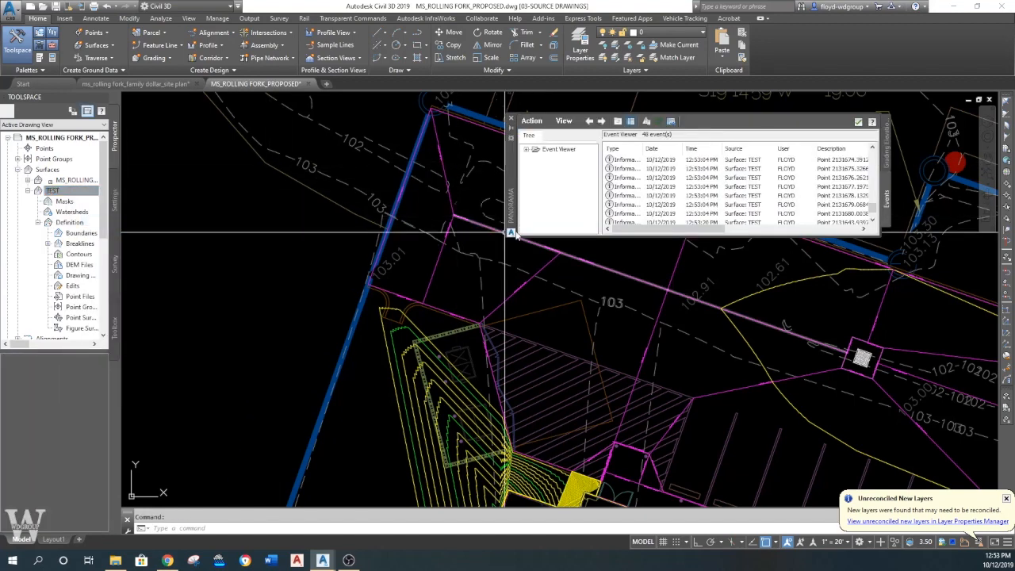
{"action": "left_click", "coordinate": [510, 121]}
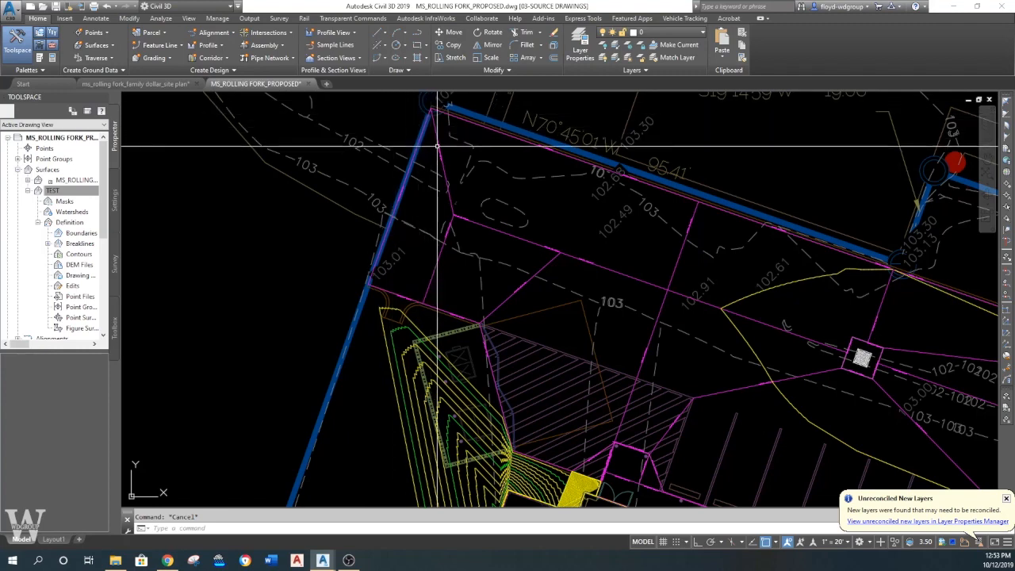
{"action": "left_click", "coordinate": [493, 296]}
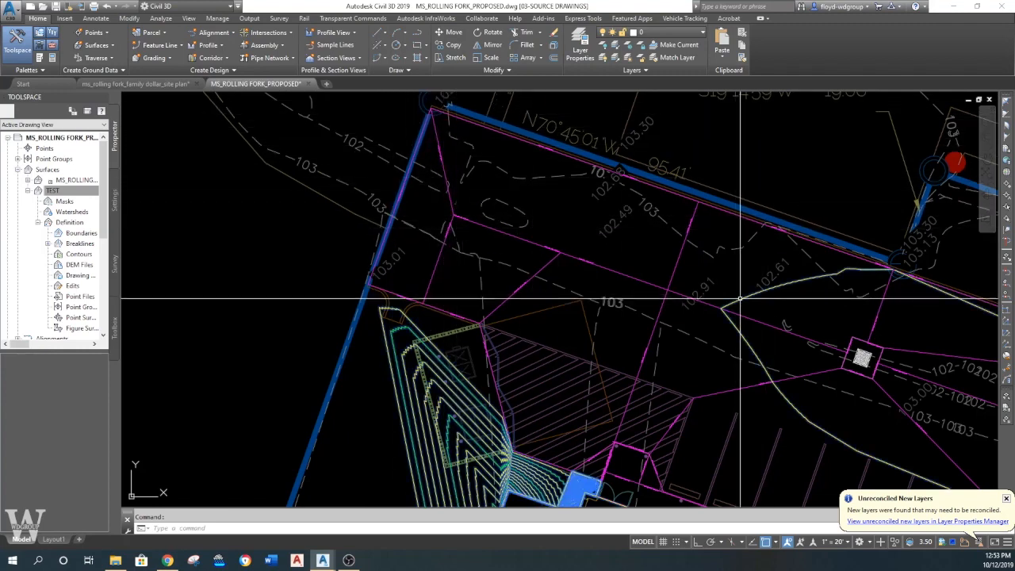
- Start a Water Drop analysis on the TEST surface with the path layer set to B-P-NOPLOT
{"action": "left_click", "coordinate": [293, 49]}
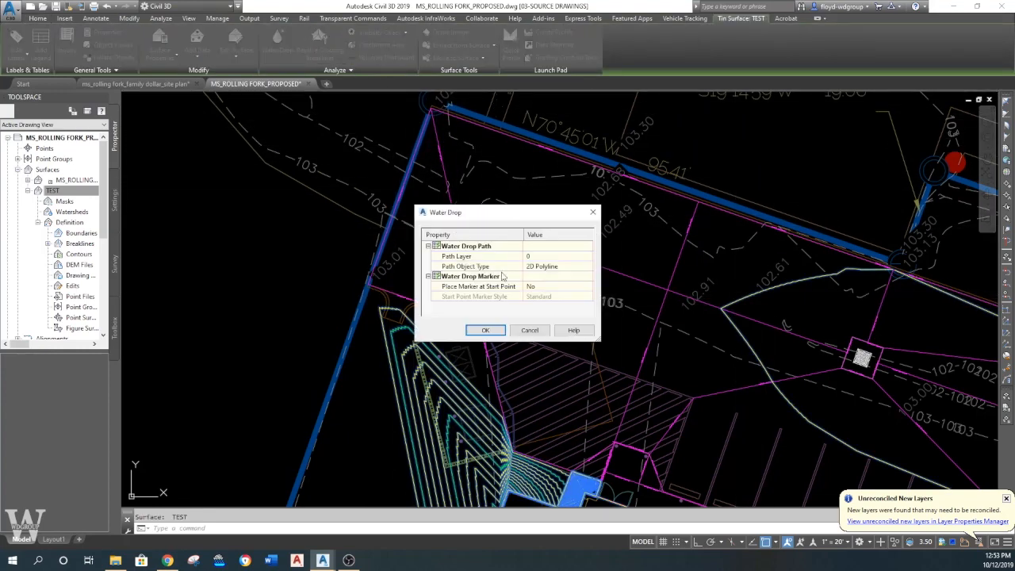
{"action": "left_click", "coordinate": [587, 258]}
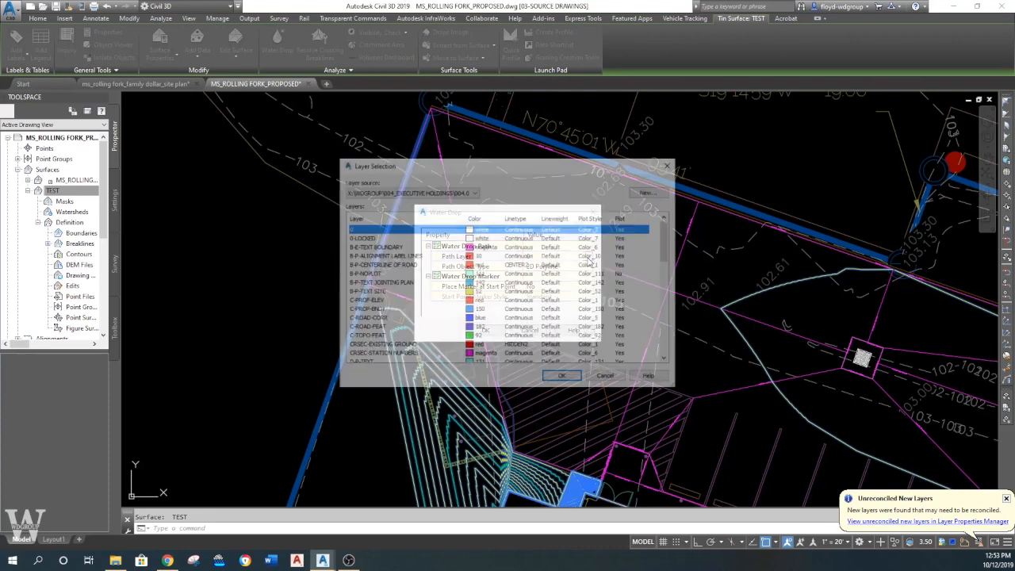
{"action": "left_click", "coordinate": [468, 274]}
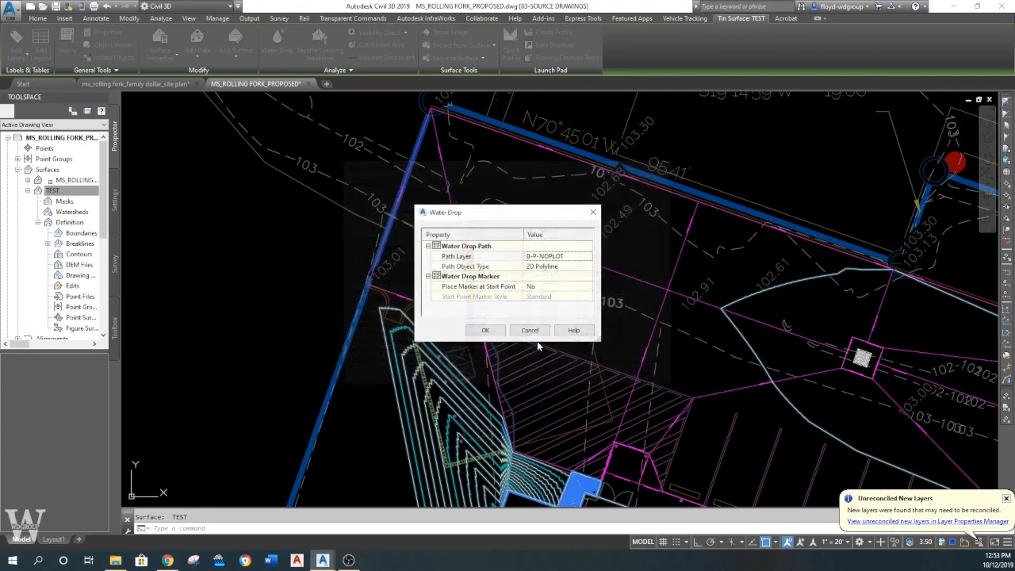
{"action": "left_click", "coordinate": [562, 378]}
{"action": "left_click", "coordinate": [486, 330]}
- Turn off object snap and place water drops across the hatched area and up to the diagonal feature line north of it
{"action": "middle_click_drag", "start_coordinate": [513, 266], "coordinate": [509, 257]}
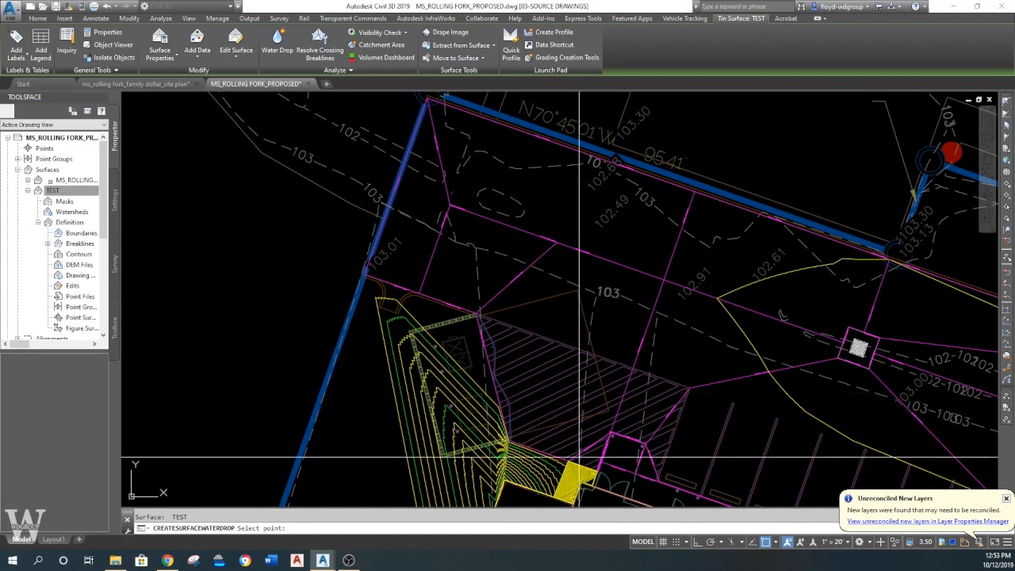
{"action": "left_click", "coordinate": [765, 542]}
{"action": "left_click", "coordinate": [486, 323]}
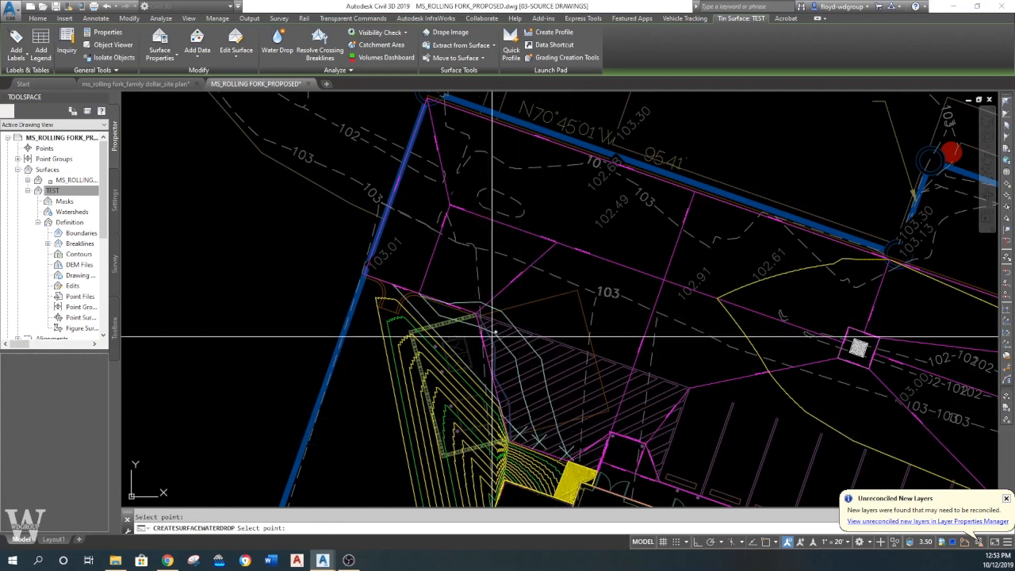
{"action": "left_click", "coordinate": [578, 434]}
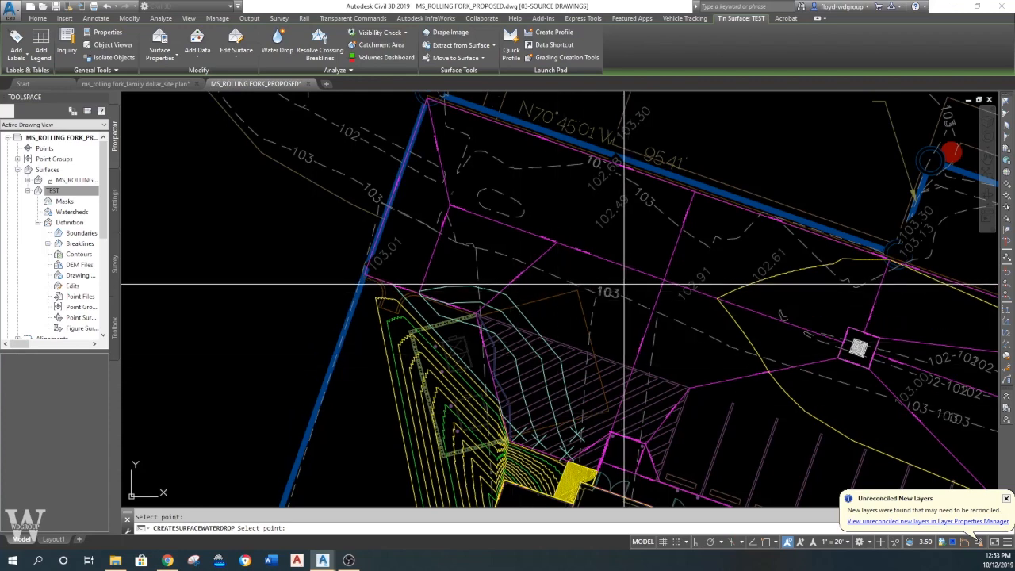
{"action": "left_click", "coordinate": [610, 414]}
{"action": "left_click", "coordinate": [623, 375]}
{"action": "left_click", "coordinate": [634, 336]}
{"action": "left_click", "coordinate": [620, 325]}
{"action": "left_click", "coordinate": [599, 308]}
{"action": "left_click", "coordinate": [570, 306]}
{"action": "left_click", "coordinate": [579, 281]}
{"action": "left_click", "coordinate": [565, 261]}
{"action": "left_click", "coordinate": [544, 278]}
{"action": "left_click", "coordinate": [528, 242]}
- Add water drops between the diagonal feature line and the north property line, plus a few beside the parking stalls, and end the command
{"action": "left_click", "coordinate": [527, 222]}
{"action": "left_click", "coordinate": [513, 201]}
{"action": "left_click", "coordinate": [566, 211]}
{"action": "left_click", "coordinate": [580, 186]}
{"action": "left_click", "coordinate": [562, 159]}
{"action": "left_click", "coordinate": [529, 160]}
{"action": "left_click", "coordinate": [479, 162]}
{"action": "left_click", "coordinate": [514, 152]}
{"action": "left_click", "coordinate": [452, 126]}
{"action": "left_click", "coordinate": [441, 127]}
{"action": "left_click", "coordinate": [601, 169]}
{"action": "left_click", "coordinate": [636, 211]}
{"action": "left_click", "coordinate": [664, 237]}
{"action": "left_click", "coordinate": [654, 198]}
{"action": "left_click", "coordinate": [707, 218]}
{"action": "left_click", "coordinate": [757, 240]}
{"action": "left_click", "coordinate": [796, 247]}
{"action": "middle_click_drag", "start_coordinate": [763, 307], "coordinate": [712, 235]}
{"action": "left_click", "coordinate": [597, 347]}
{"action": "left_click", "coordinate": [610, 366]}
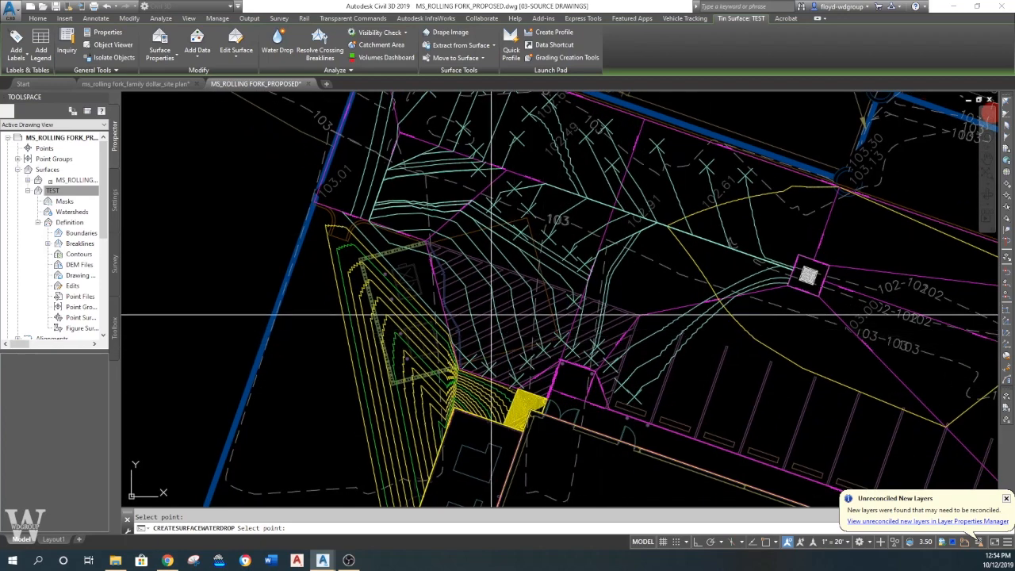
{"action": "key", "text": "Escape"}
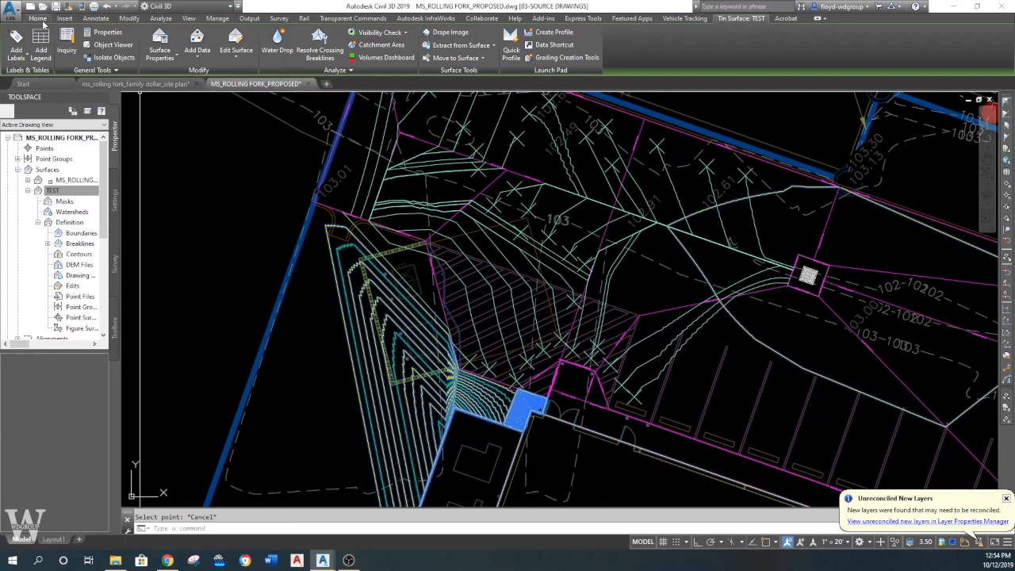
- Start adding two-point Slope labels to the TEST surface with the WDGROUP-SLOPE label style
{"action": "left_click", "coordinate": [96, 18]}
{"action": "left_click", "coordinate": [26, 43]}
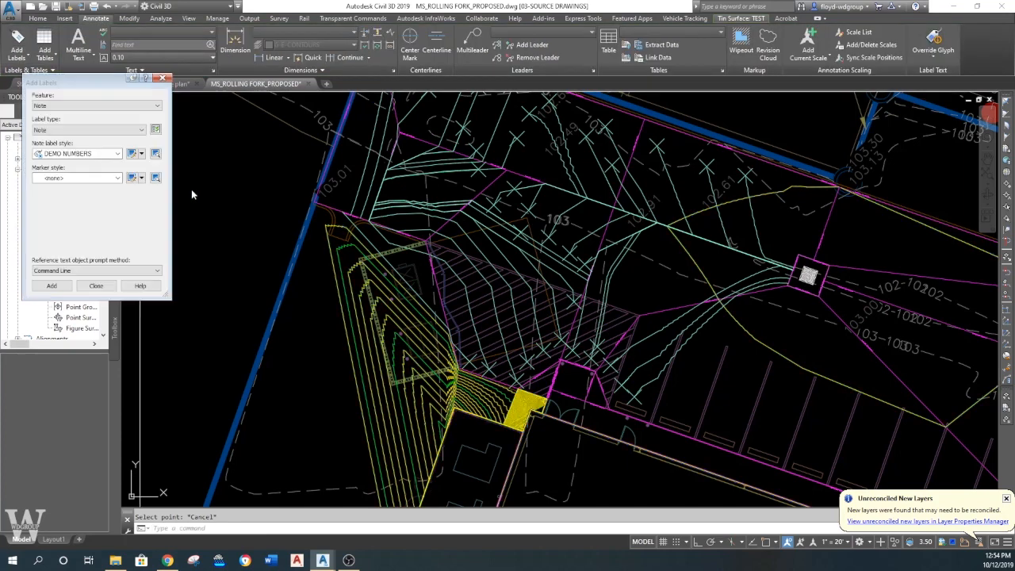
{"action": "left_click", "coordinate": [87, 105]}
{"action": "left_click", "coordinate": [69, 157]}
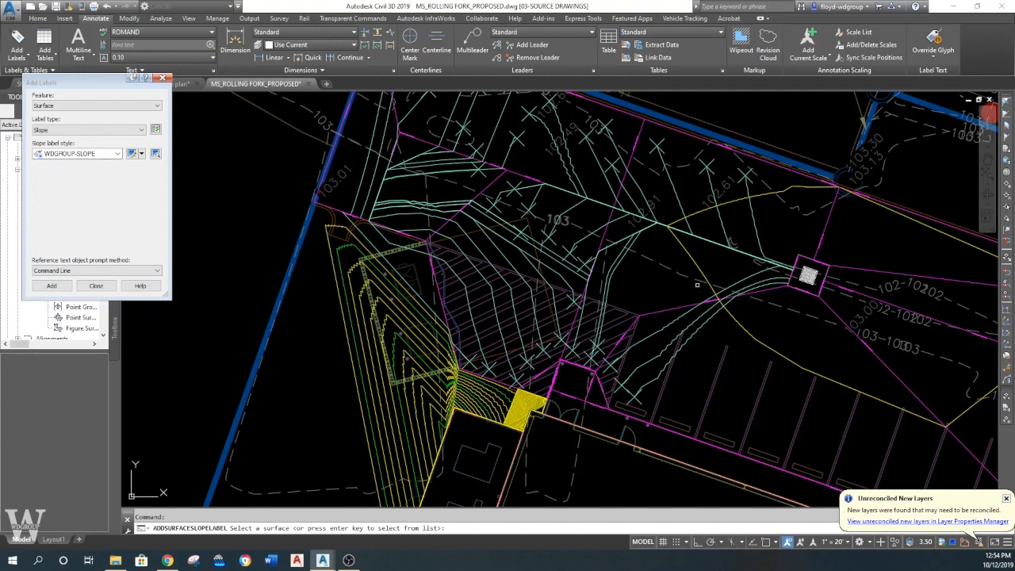
{"action": "type", "text": "tw"}
{"action": "key", "text": "Return"}
- Place two-point slope labels along the water drop paths from the hatched area's east side toward the inlet
{"action": "left_click", "coordinate": [594, 354]}
{"action": "left_click", "coordinate": [601, 299]}
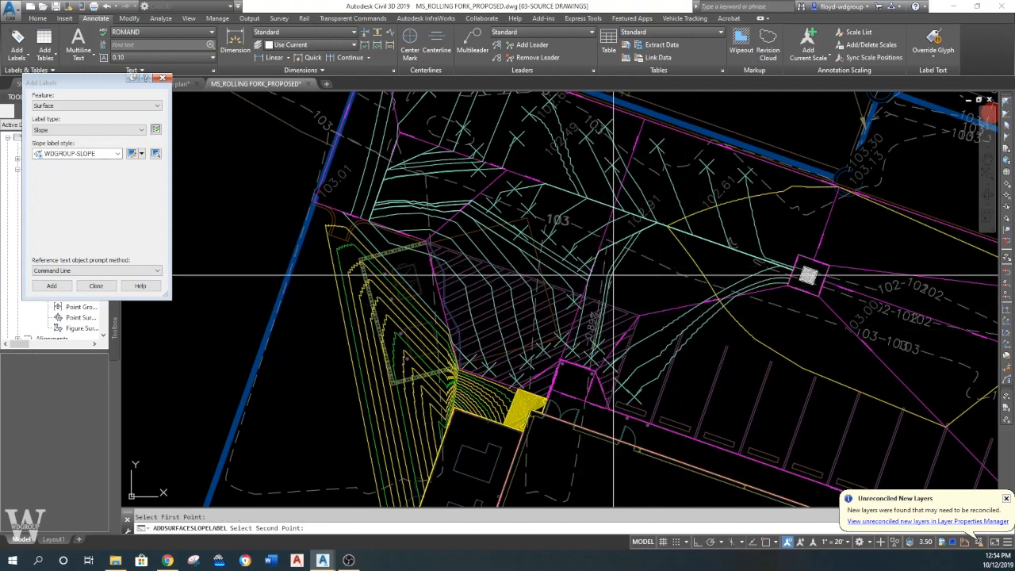
{"action": "scroll", "coordinate": [617, 253], "scroll_direction": "up", "scroll_amount": 2}
{"action": "left_click", "coordinate": [607, 239]}
{"action": "left_click", "coordinate": [643, 222]}
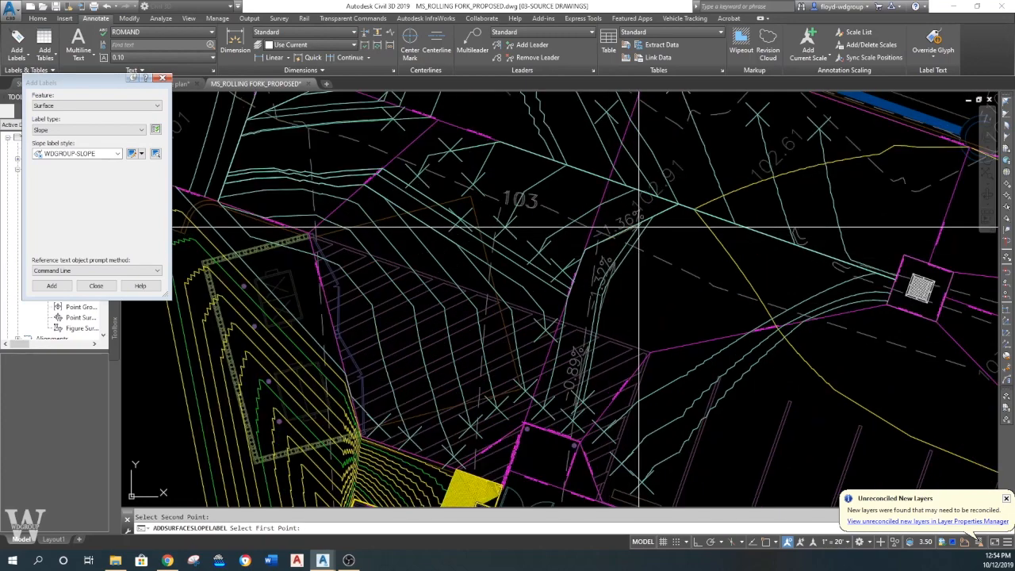
{"action": "middle_click_drag", "start_coordinate": [636, 315], "coordinate": [615, 264]}
{"action": "left_click", "coordinate": [608, 279]}
{"action": "left_click", "coordinate": [637, 221]}
{"action": "left_click", "coordinate": [643, 279]}
{"action": "left_click", "coordinate": [686, 229]}
{"action": "left_click", "coordinate": [681, 274]}
{"action": "left_click", "coordinate": [721, 239]}
- Place more two-point slope labels over the hatched area and the paths northwest of it, and end labeling
{"action": "middle_click_drag", "start_coordinate": [707, 264], "coordinate": [813, 277]}
{"action": "left_click", "coordinate": [630, 235]}
{"action": "left_click", "coordinate": [552, 191]}
{"action": "left_click", "coordinate": [558, 253]}
{"action": "left_click", "coordinate": [513, 202]}
{"action": "left_click", "coordinate": [540, 292]}
{"action": "left_click", "coordinate": [492, 256]}
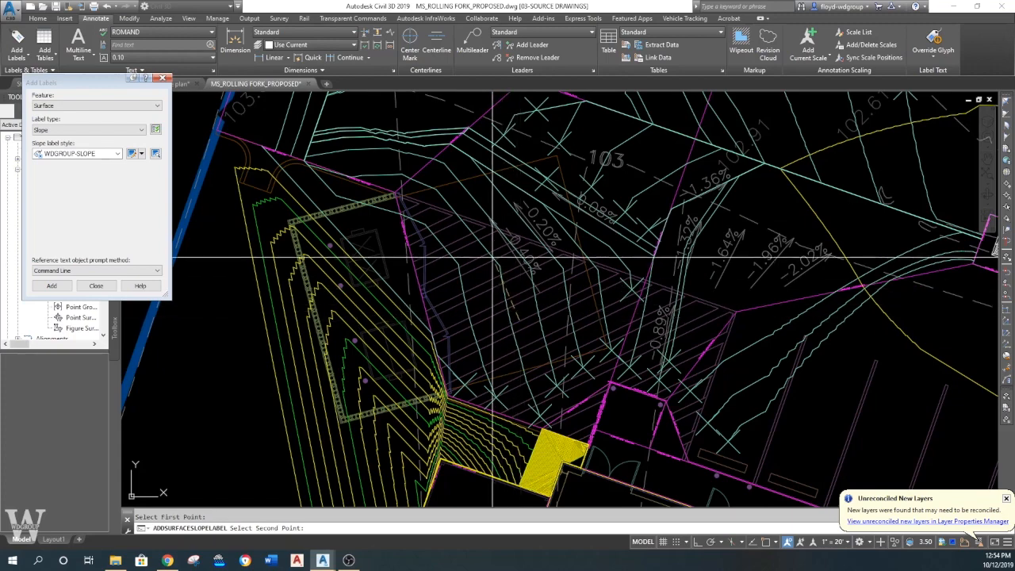
{"action": "left_click", "coordinate": [438, 238]}
{"action": "middle_click_drag", "start_coordinate": [448, 214], "coordinate": [465, 303]}
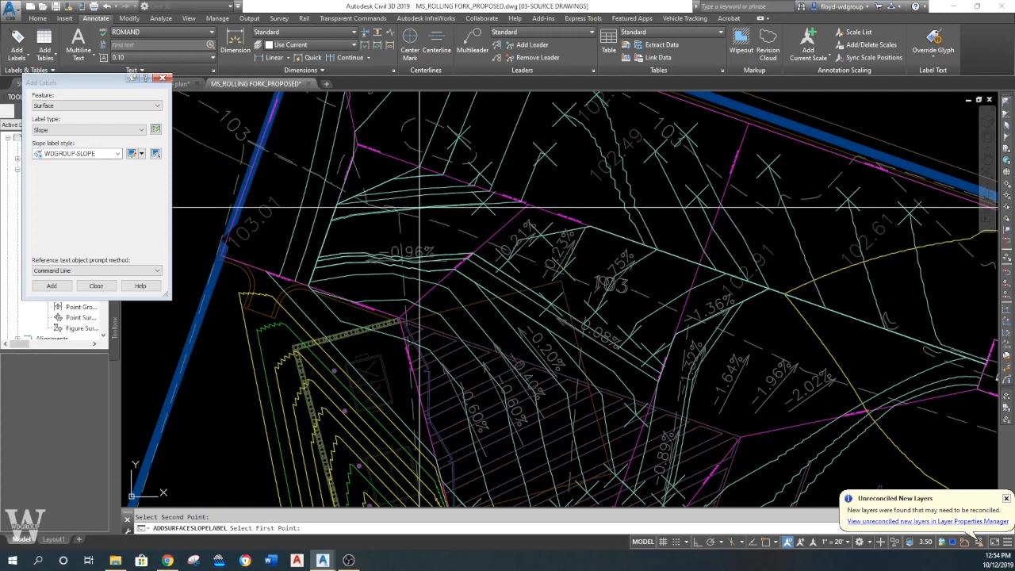
{"action": "left_click", "coordinate": [373, 192]}
{"action": "left_click", "coordinate": [425, 192]}
{"action": "key", "text": "Escape"}
{"action": "key", "text": "Escape"}
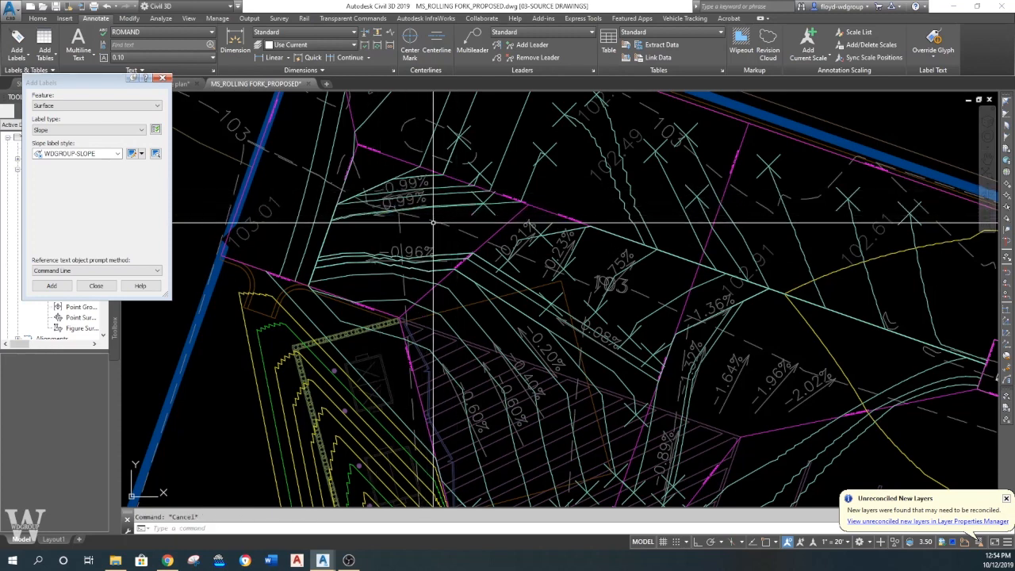
- Select every water drop path similar to one of them and delete them all
{"action": "scroll", "coordinate": [428, 228], "scroll_direction": "down", "scroll_amount": 2}
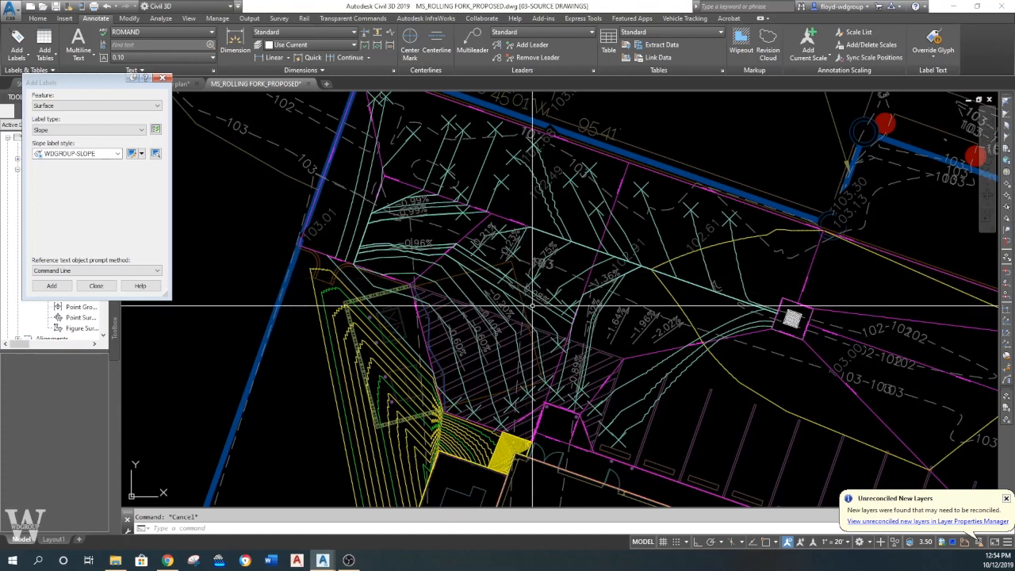
{"action": "scroll", "coordinate": [525, 295], "scroll_direction": "up", "scroll_amount": 2}
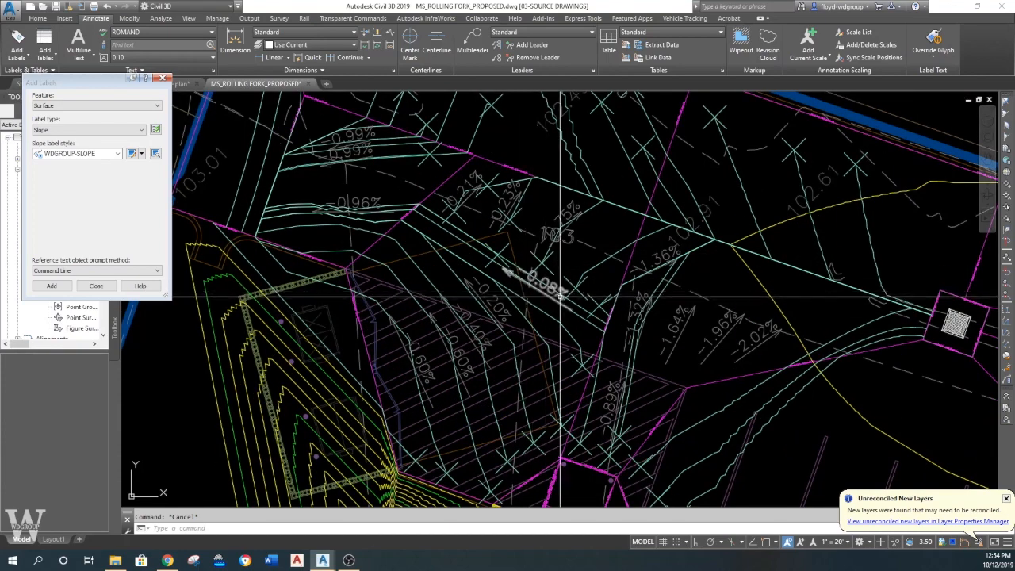
{"action": "scroll", "coordinate": [556, 295], "scroll_direction": "down", "scroll_amount": 2}
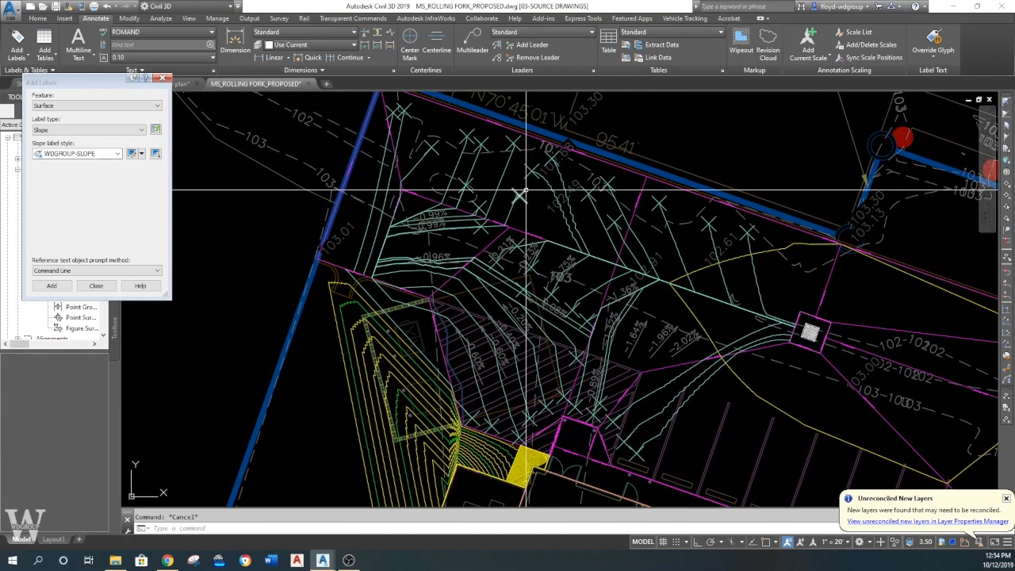
{"action": "left_click", "coordinate": [519, 195]}
{"action": "right_click", "coordinate": [516, 204]}
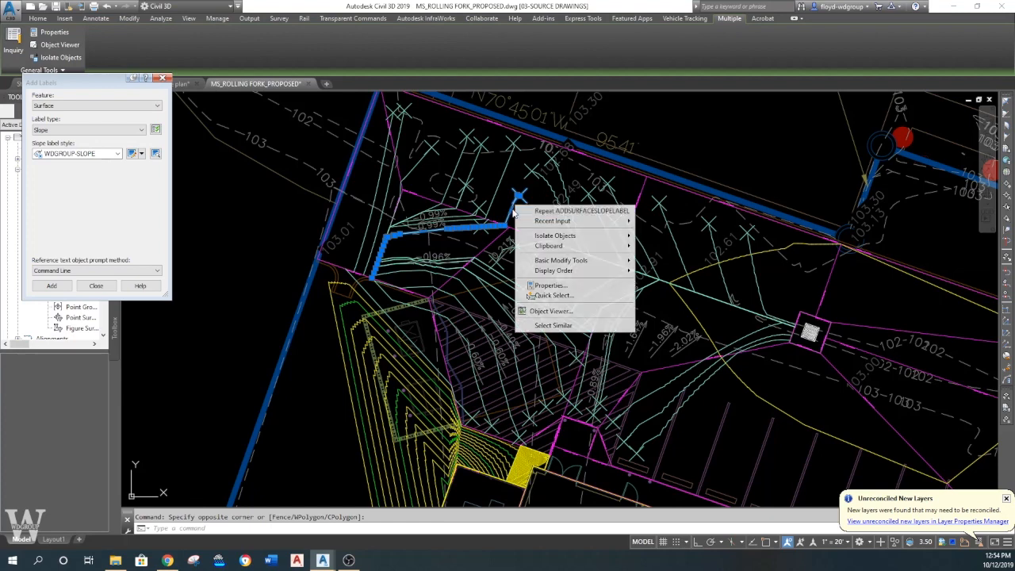
{"action": "left_click", "coordinate": [566, 325]}
{"action": "key", "text": "Delete"}
{"action": "left_click", "coordinate": [424, 229]}
{"action": "right_click", "coordinate": [439, 225]}
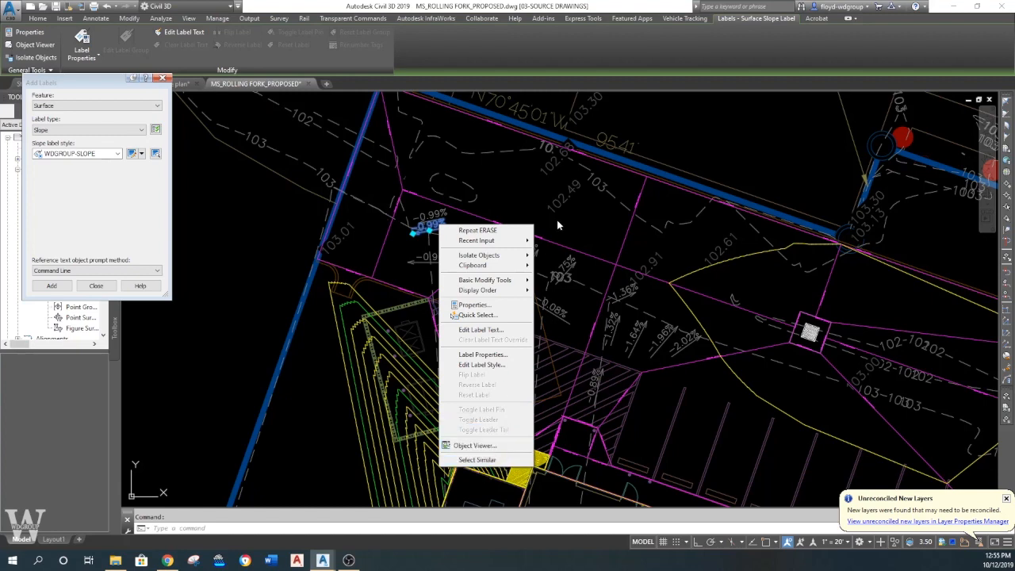
{"action": "left_click", "coordinate": [557, 225]}
{"action": "key", "text": "Escape"}
{"action": "key", "text": "Escape"}
{"action": "scroll", "coordinate": [514, 229], "scroll_direction": "up", "scroll_amount": 2}
{"action": "left_click", "coordinate": [514, 219]}
{"action": "left_click", "coordinate": [497, 224]}
{"action": "key", "text": "Escape"}
- Break the long diagonal feature line at its vertex on the crossing feature line, with object snap on
{"action": "left_click", "coordinate": [607, 186]}
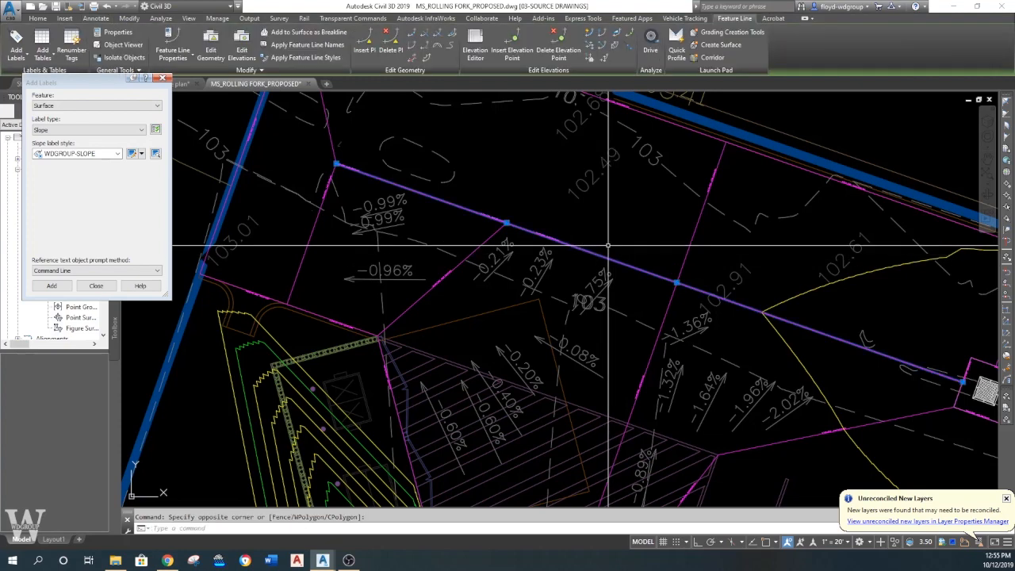
{"action": "left_click", "coordinate": [399, 36]}
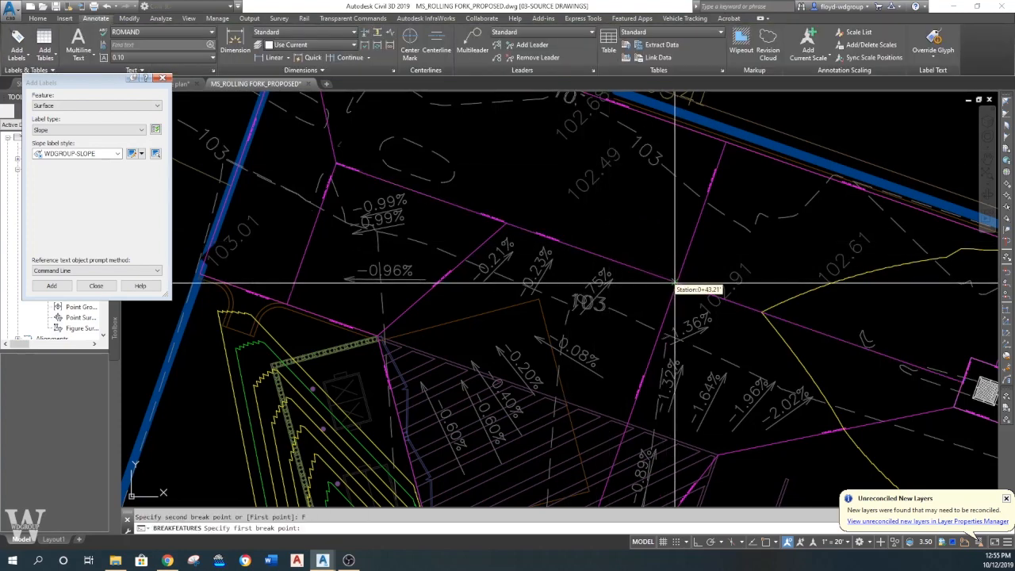
{"action": "left_click", "coordinate": [766, 544]}
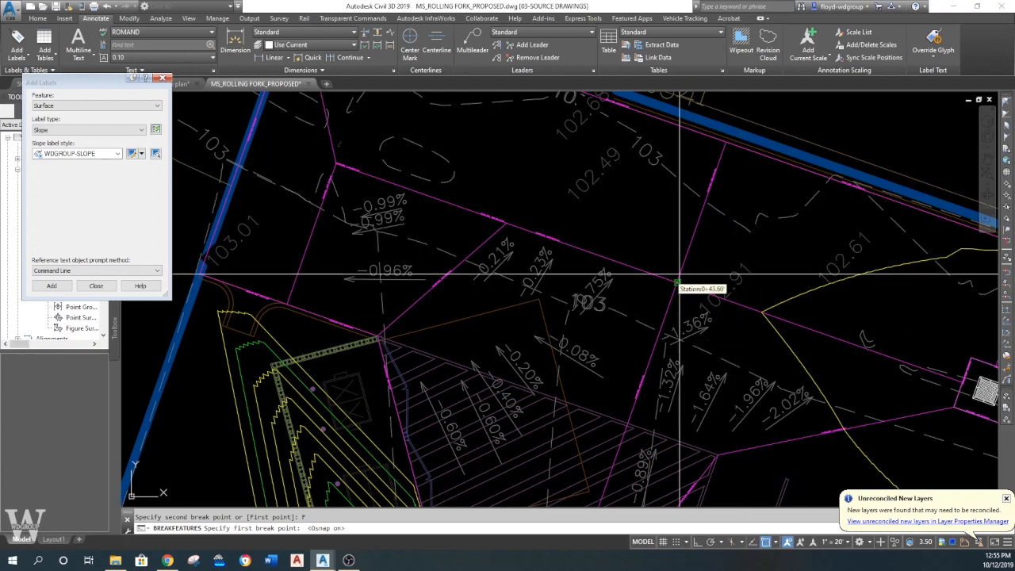
{"action": "left_click", "coordinate": [677, 283]}
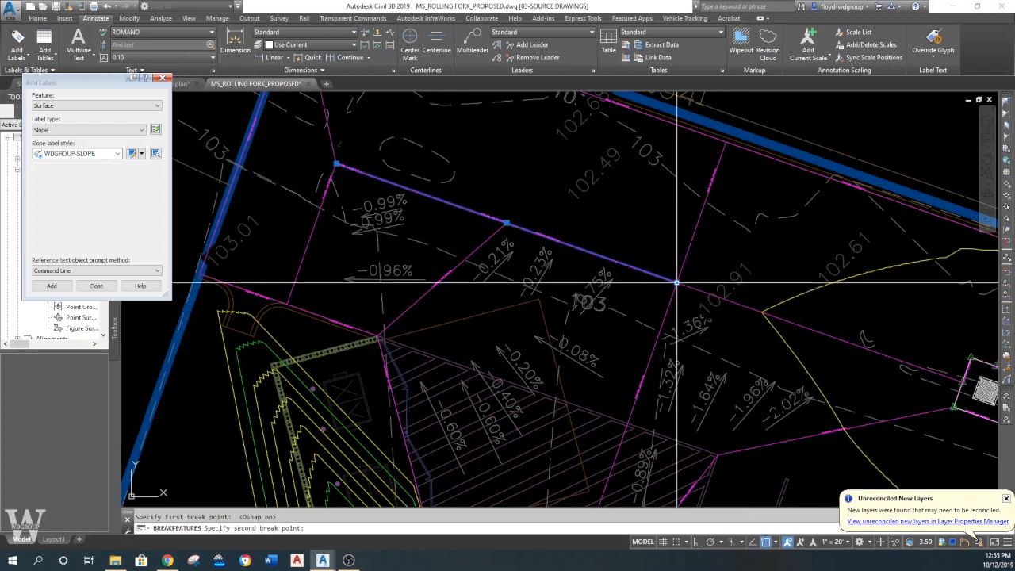
{"action": "left_click", "coordinate": [677, 282]}
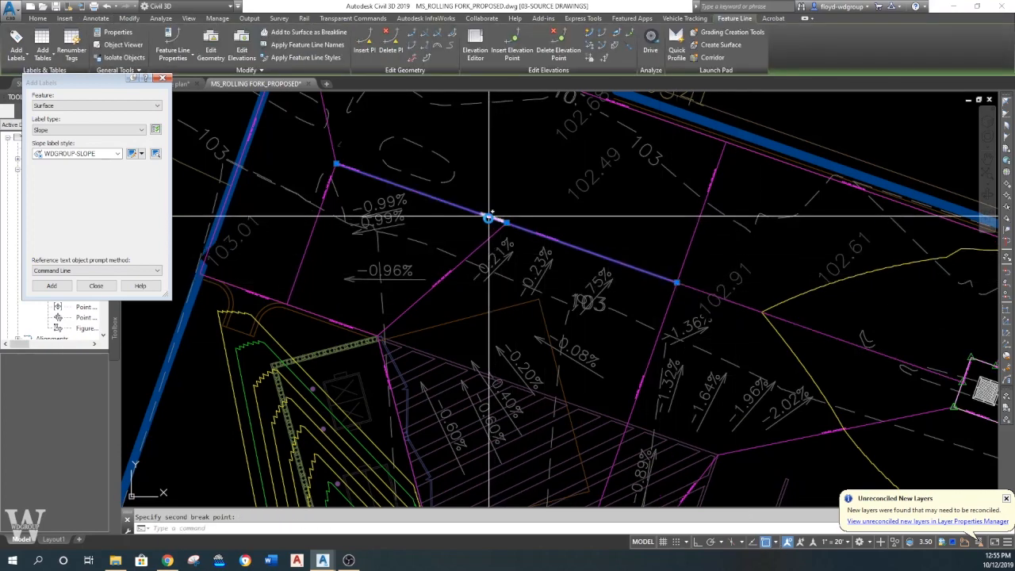
- Erase the western part of the broken feature line and the short feature lines joining it, and close the Add Labels dialog
{"action": "middle_click_drag", "start_coordinate": [489, 215], "coordinate": [520, 271]}
{"action": "type", "text": "e"}
{"action": "key", "text": "Return"}
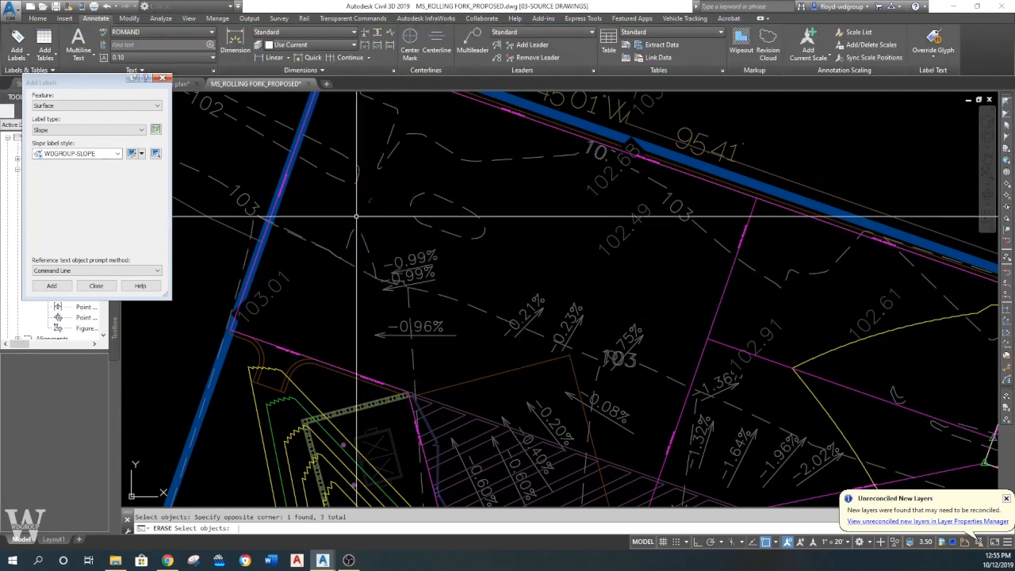
{"action": "left_click", "coordinate": [163, 78]}
{"action": "scroll", "coordinate": [349, 238], "scroll_direction": "down", "scroll_amount": 4}
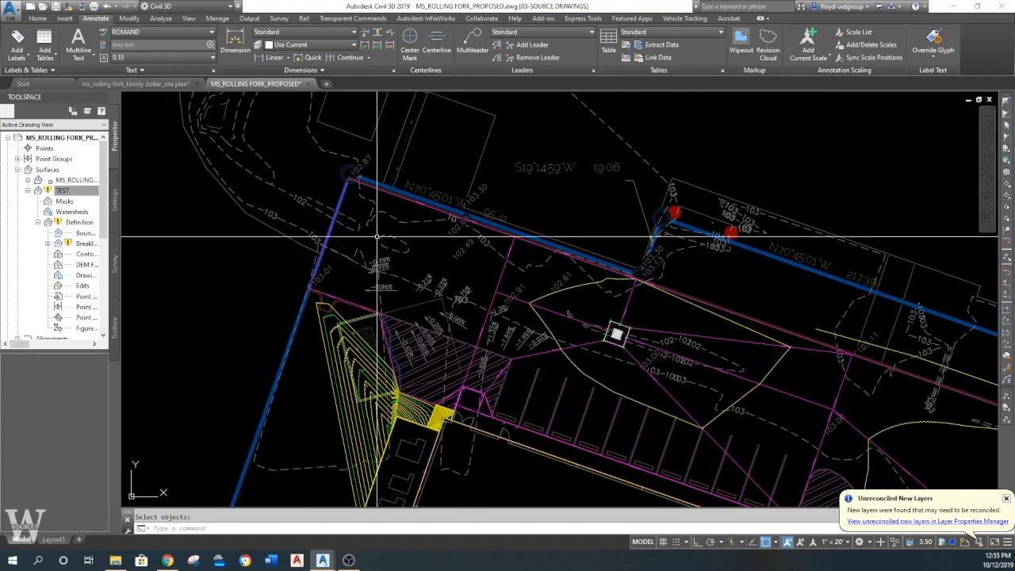
- Rebuild the TEST surface and review the updated slope labels around the hatched area
{"action": "right_click", "coordinate": [74, 197]}
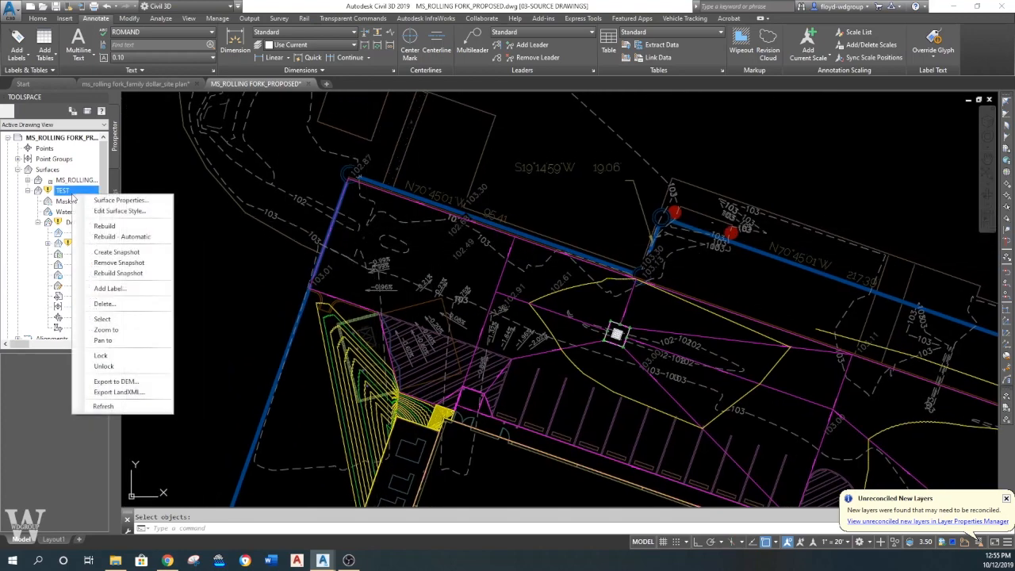
{"action": "left_click", "coordinate": [103, 226]}
{"action": "scroll", "coordinate": [428, 243], "scroll_direction": "up", "scroll_amount": 5}
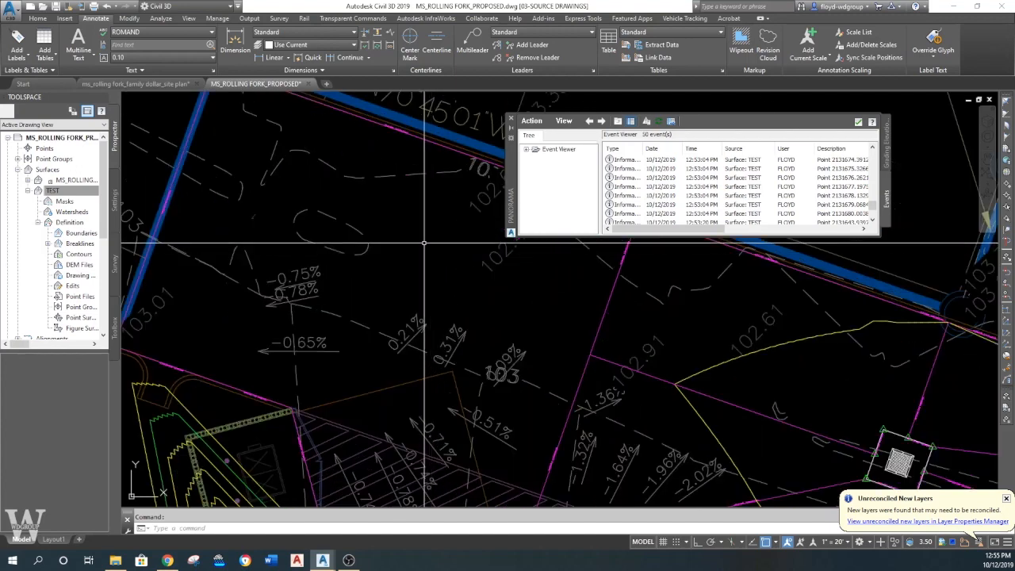
{"action": "scroll", "coordinate": [412, 243], "scroll_direction": "down", "scroll_amount": 2}
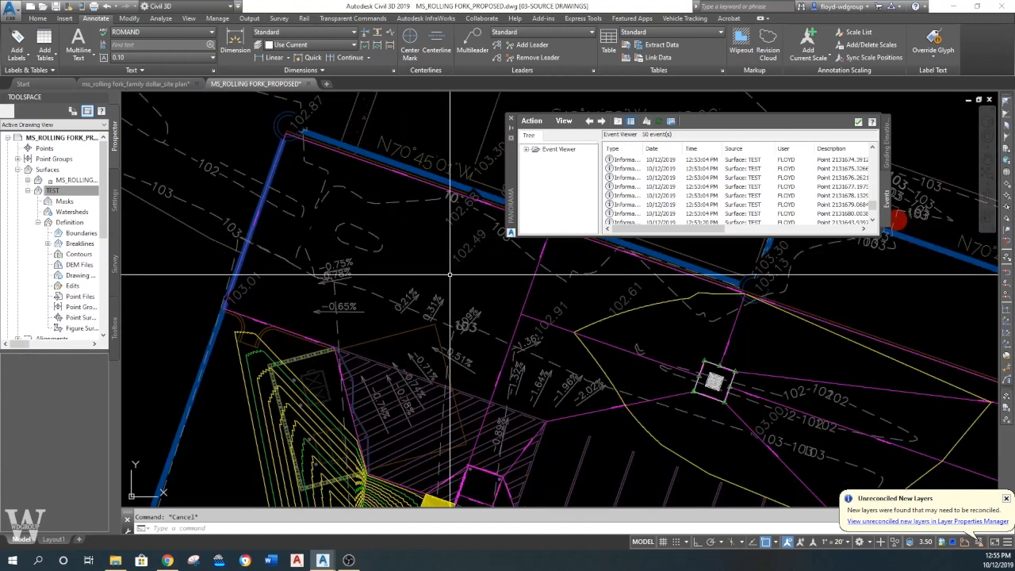
- Select every surface slope label similar to one of them, erase them all, and close the Panorama event viewer
{"action": "left_click", "coordinate": [437, 305]}
{"action": "right_click", "coordinate": [428, 298]}
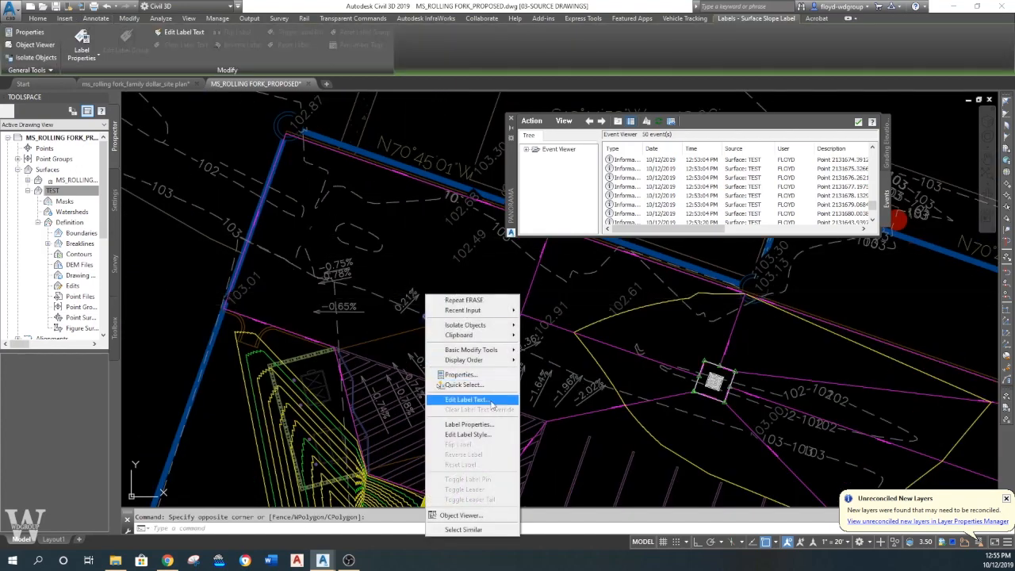
{"action": "left_click", "coordinate": [476, 529]}
{"action": "type", "text": "e"}
{"action": "key", "text": "Return"}
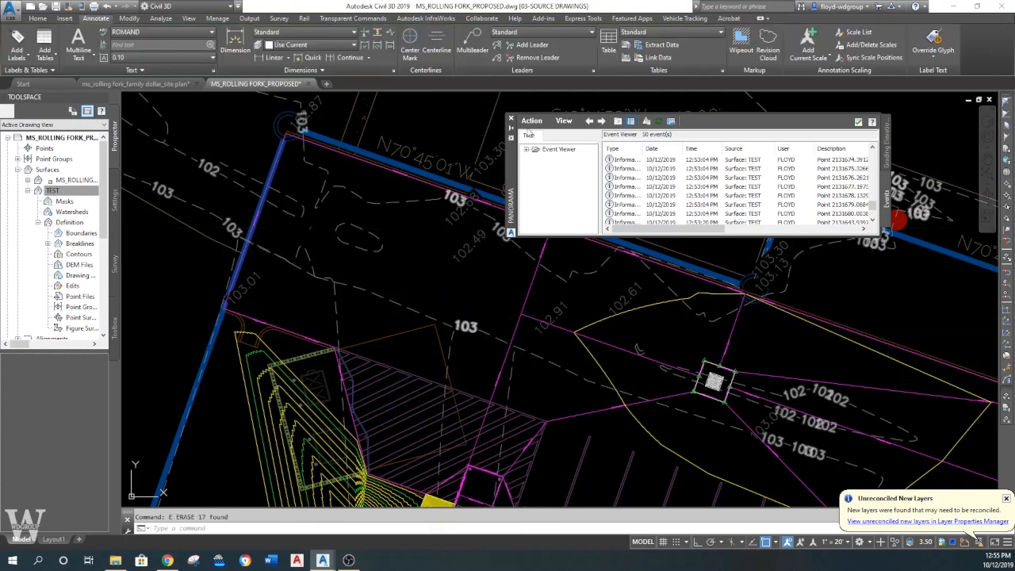
{"action": "left_click", "coordinate": [512, 119]}
- Run a Water Drop analysis on the TEST surface with paths on layer B-P-NOPLOT, placing drops across the area west of the inlet
{"action": "left_click", "coordinate": [127, 476]}
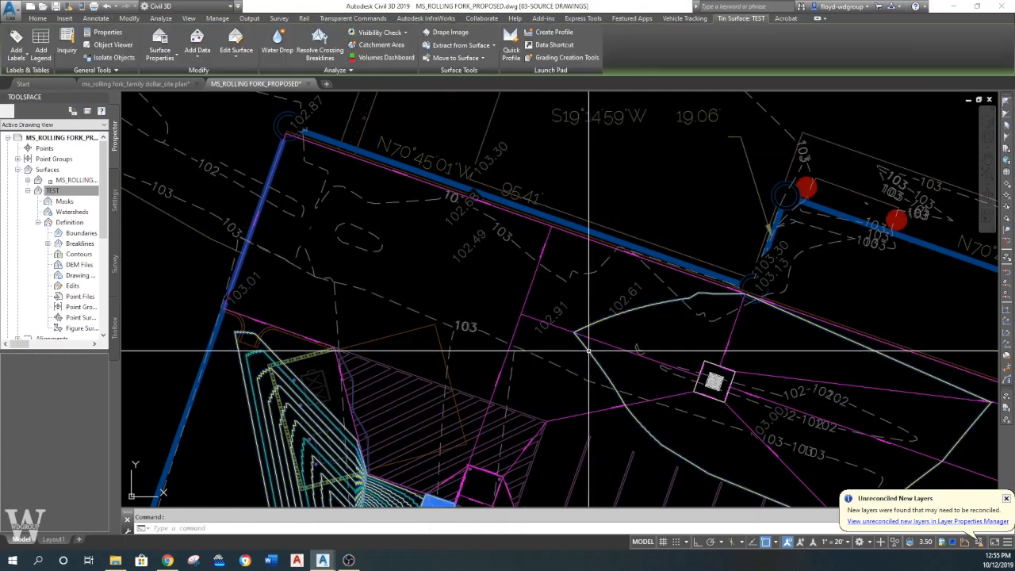
{"action": "left_click", "coordinate": [276, 41]}
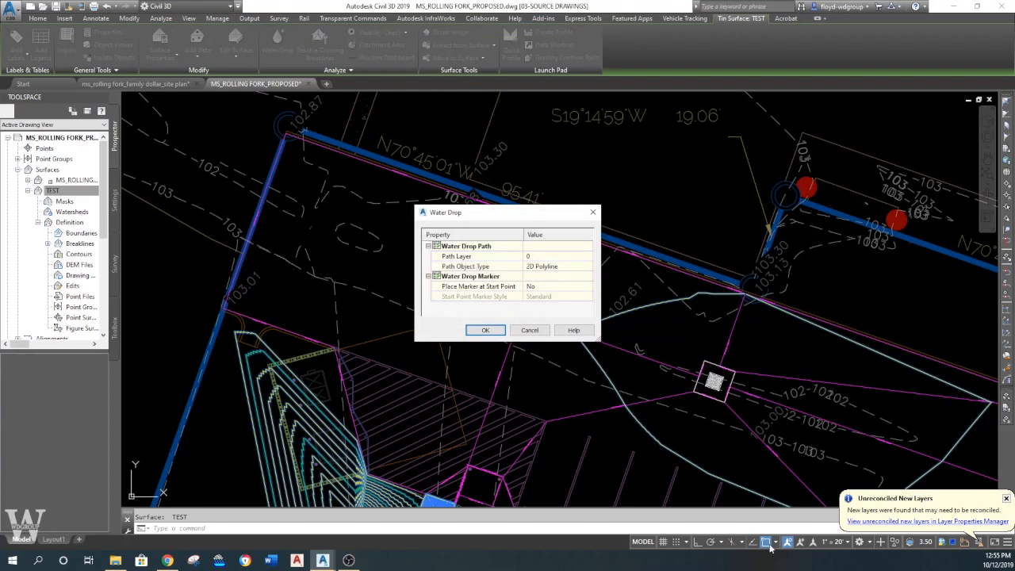
{"action": "left_click", "coordinate": [587, 257]}
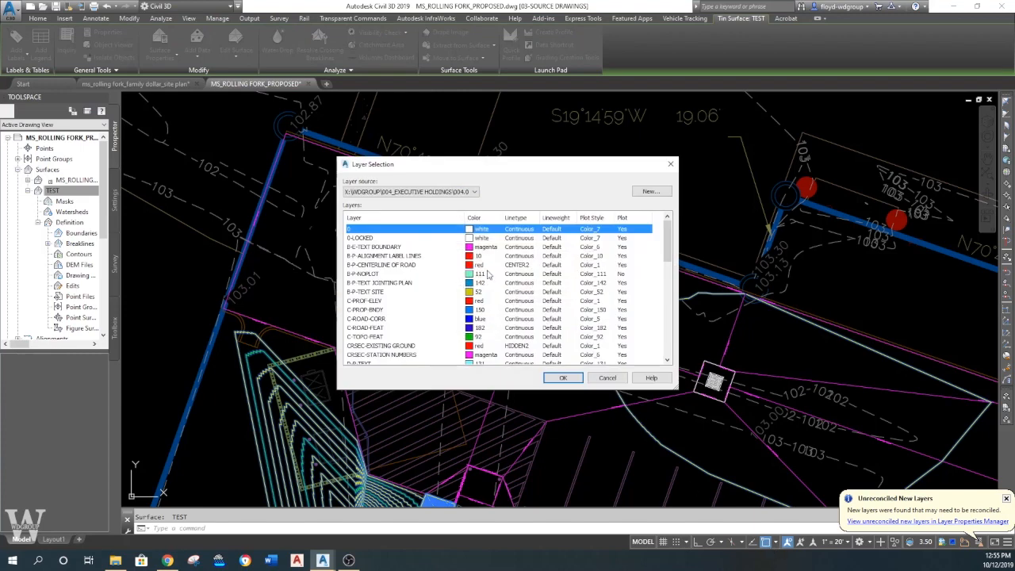
{"action": "left_click", "coordinate": [373, 273]}
{"action": "left_click", "coordinate": [563, 378]}
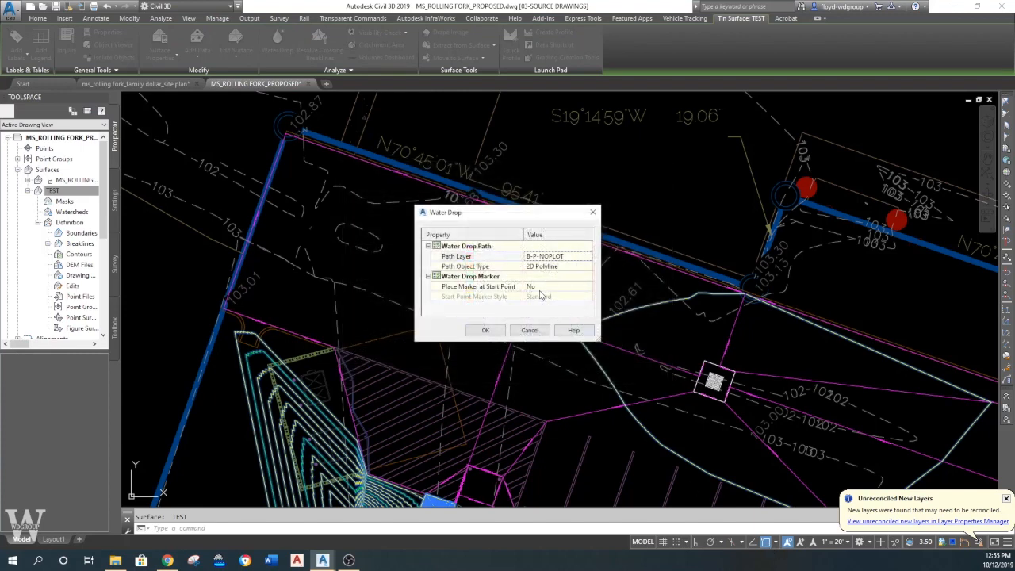
{"action": "left_click", "coordinate": [485, 330]}
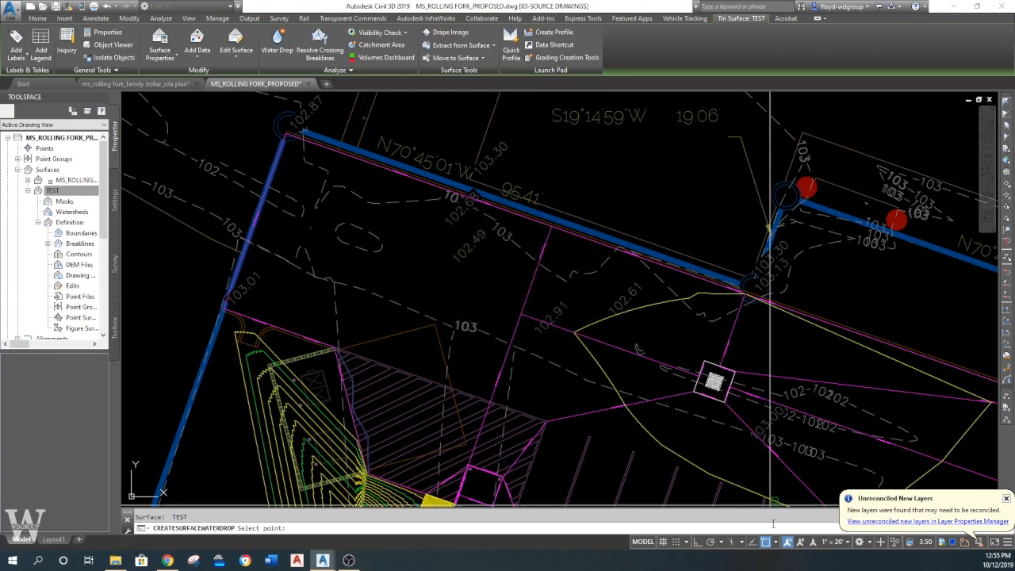
{"action": "left_click", "coordinate": [715, 379]}
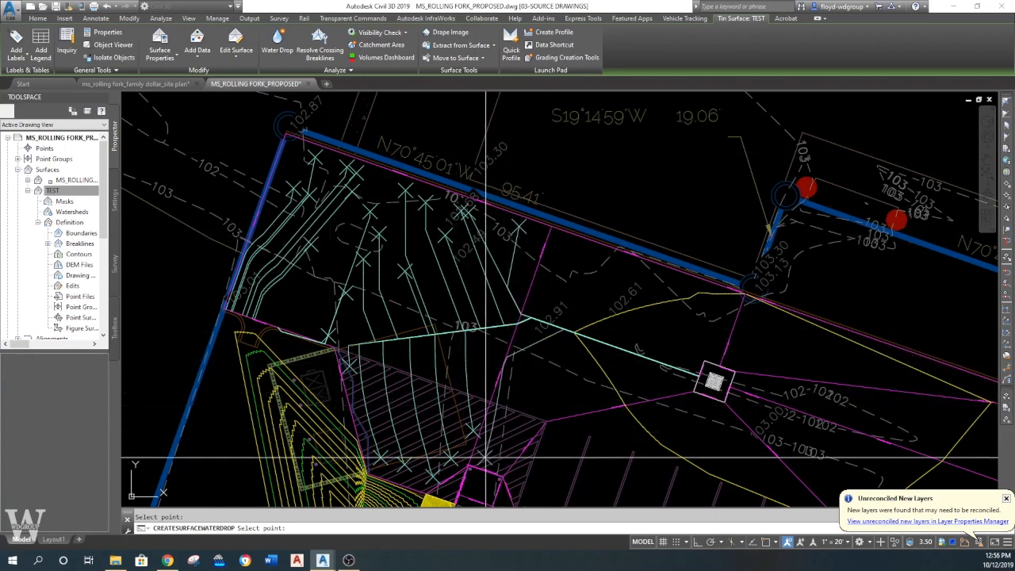
{"action": "key", "text": "Escape"}
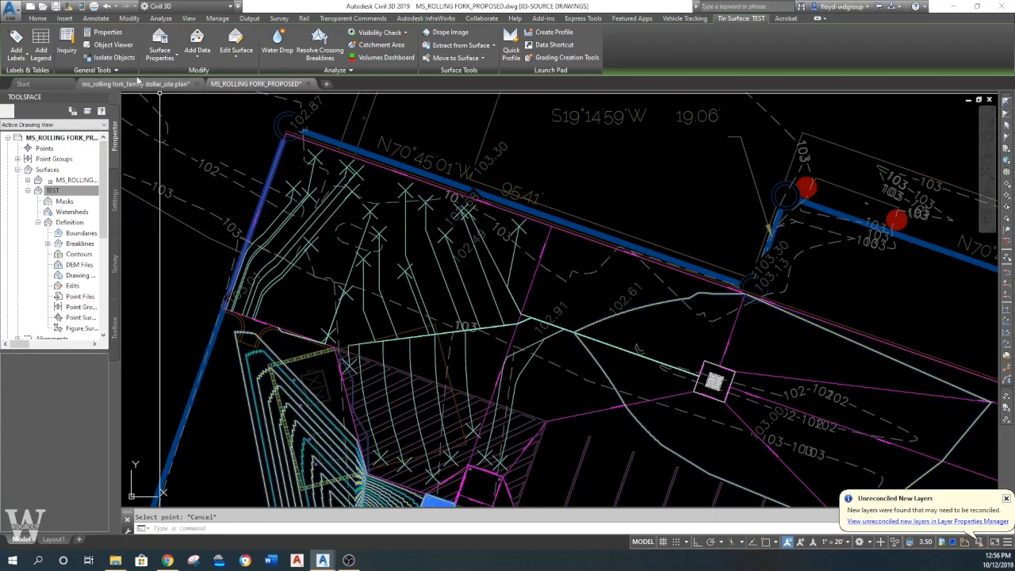
- Add two-point surface slope labels in the WDGROUP-SLOPE style along the collecting water drop path and up through the hatched area
{"action": "left_click", "coordinate": [96, 18]}
{"action": "left_click", "coordinate": [17, 42]}
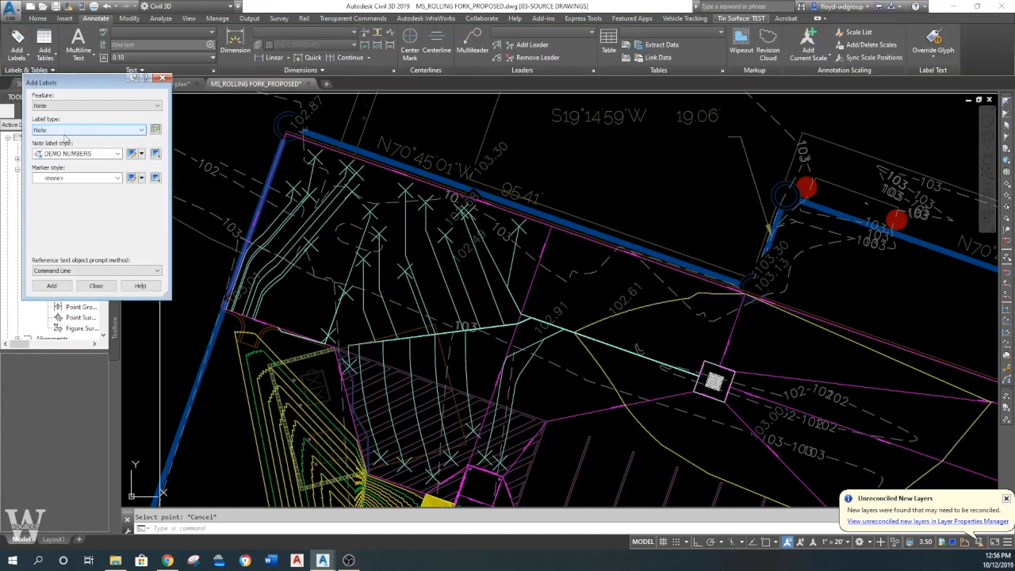
{"action": "left_click", "coordinate": [66, 107]}
{"action": "left_click", "coordinate": [60, 157]}
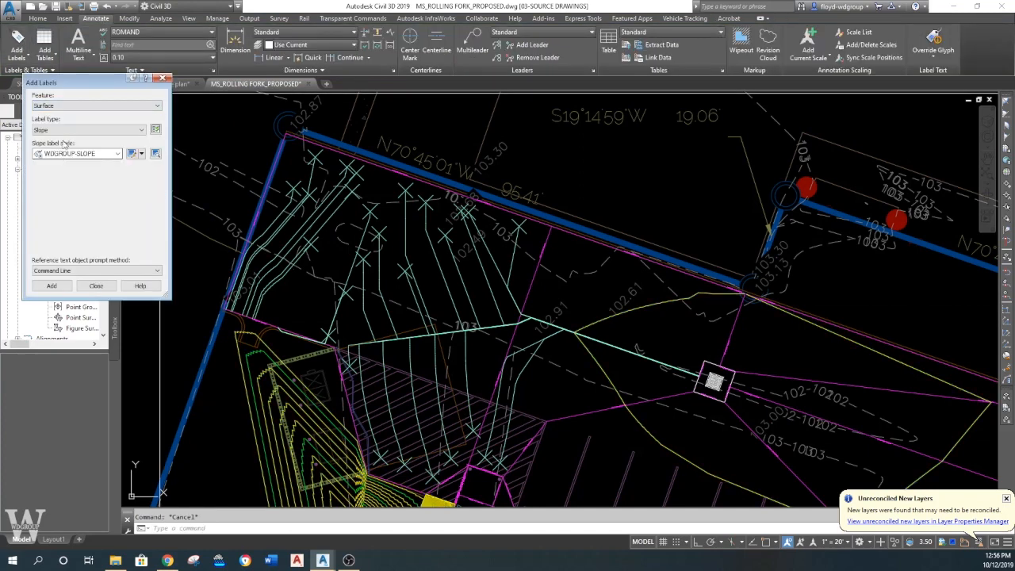
{"action": "left_click", "coordinate": [51, 287]}
{"action": "left_click", "coordinate": [330, 412]}
{"action": "type", "text": "TW"}
{"action": "key", "text": "Return"}
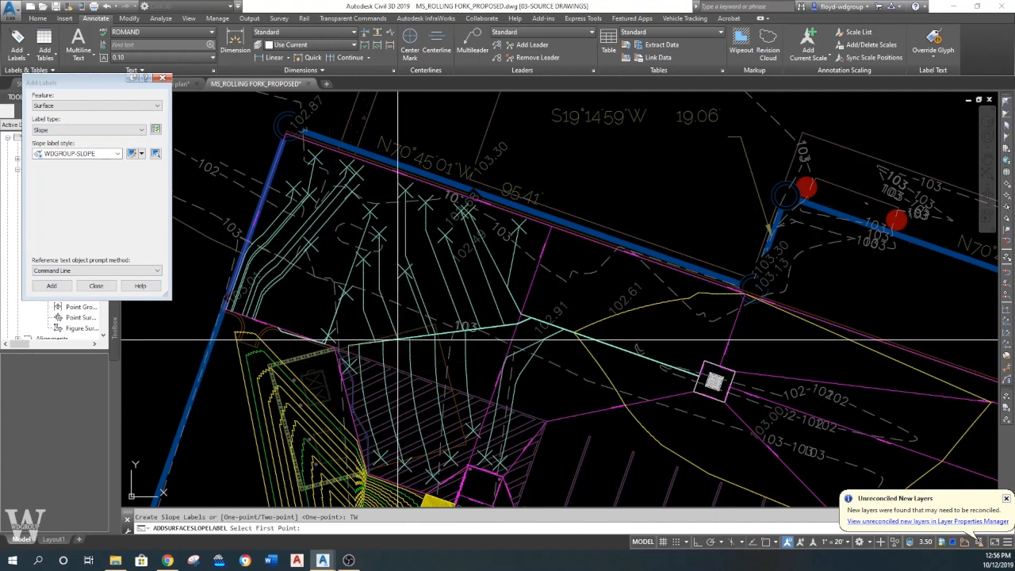
{"action": "left_click", "coordinate": [446, 333]}
{"action": "scroll", "coordinate": [456, 343], "scroll_direction": "up", "scroll_amount": 2}
{"action": "middle_click_drag", "start_coordinate": [467, 366], "coordinate": [520, 262]}
{"action": "left_click", "coordinate": [485, 372]}
{"action": "left_click", "coordinate": [467, 309]}
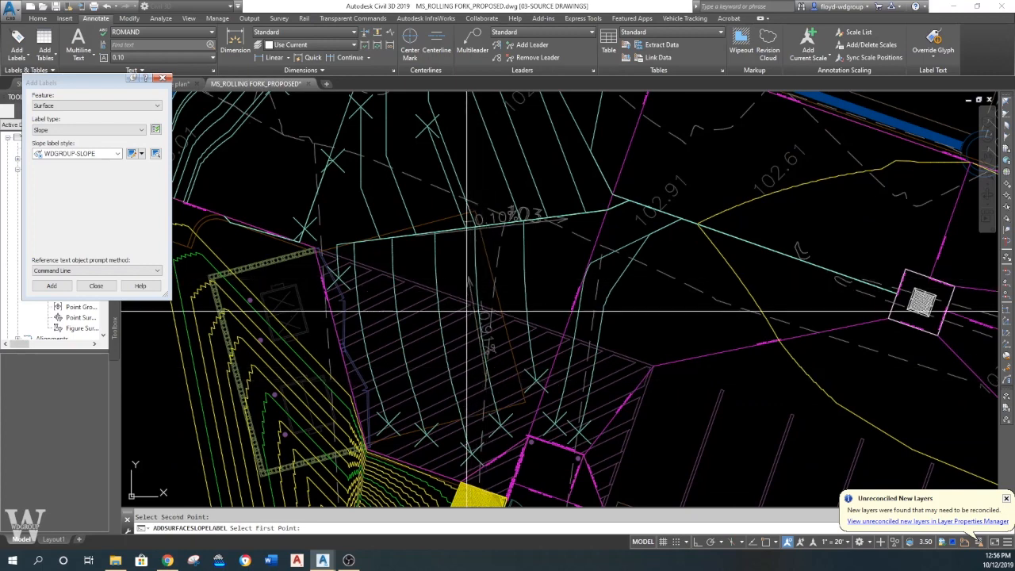
- Place more two-point slope labels along the water drop paths across the western part of the hatched area
{"action": "left_click", "coordinate": [447, 367]}
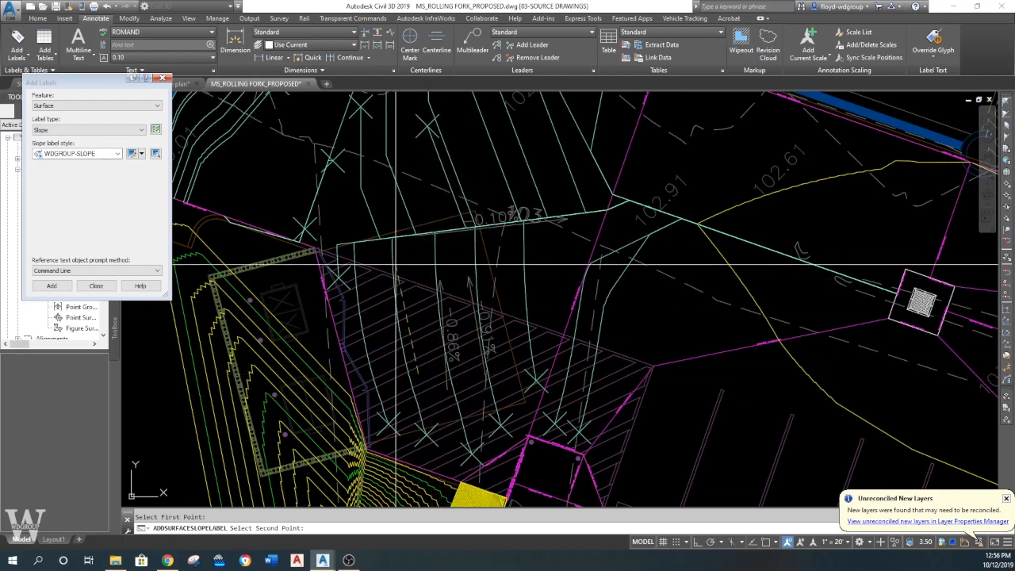
{"action": "left_click", "coordinate": [397, 266]}
{"action": "left_click", "coordinate": [414, 349]}
{"action": "left_click", "coordinate": [408, 265]}
{"action": "left_click", "coordinate": [386, 353]}
{"action": "left_click", "coordinate": [536, 253]}
- Label the two-point slopes along the water drop paths running down from the northern boundary, and finish the labelling
{"action": "middle_click_drag", "start_coordinate": [513, 226], "coordinate": [540, 357]}
{"action": "left_click", "coordinate": [515, 212]}
{"action": "left_click", "coordinate": [557, 270]}
{"action": "left_click", "coordinate": [575, 337]}
{"action": "left_click", "coordinate": [583, 226]}
{"action": "left_click", "coordinate": [609, 278]}
{"action": "left_click", "coordinate": [451, 274]}
{"action": "left_click", "coordinate": [372, 191]}
{"action": "left_click", "coordinate": [382, 242]}
{"action": "middle_click_drag", "start_coordinate": [337, 180], "coordinate": [434, 215]}
{"action": "left_click", "coordinate": [434, 216]}
{"action": "left_click", "coordinate": [365, 279]}
{"action": "left_click", "coordinate": [396, 176]}
{"action": "left_click", "coordinate": [347, 251]}
{"action": "left_click", "coordinate": [371, 184]}
{"action": "left_click", "coordinate": [325, 263]}
{"action": "middle_click_drag", "start_coordinate": [475, 342], "coordinate": [367, 252]}
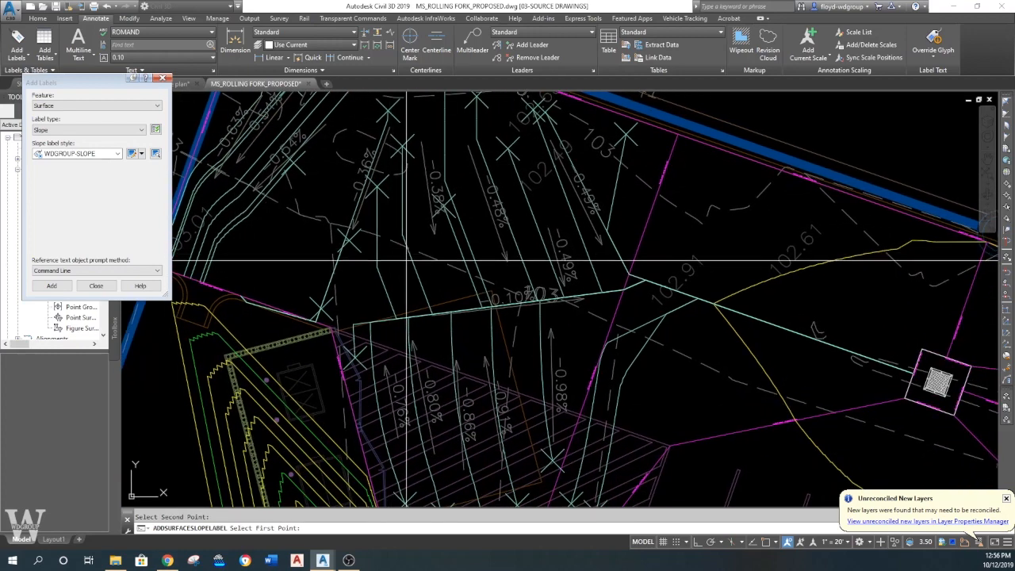
{"action": "key", "text": "Escape"}
{"action": "key", "text": "Escape"}
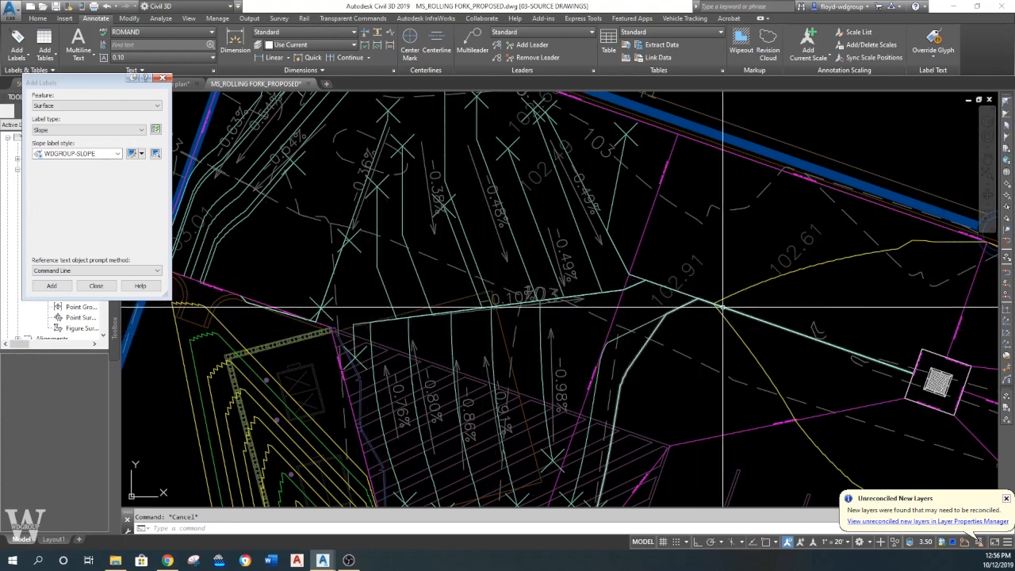
- Add a two-point surface slope label along the feature line running from the crossing feature line to the inlet
{"action": "left_click", "coordinate": [60, 286]}
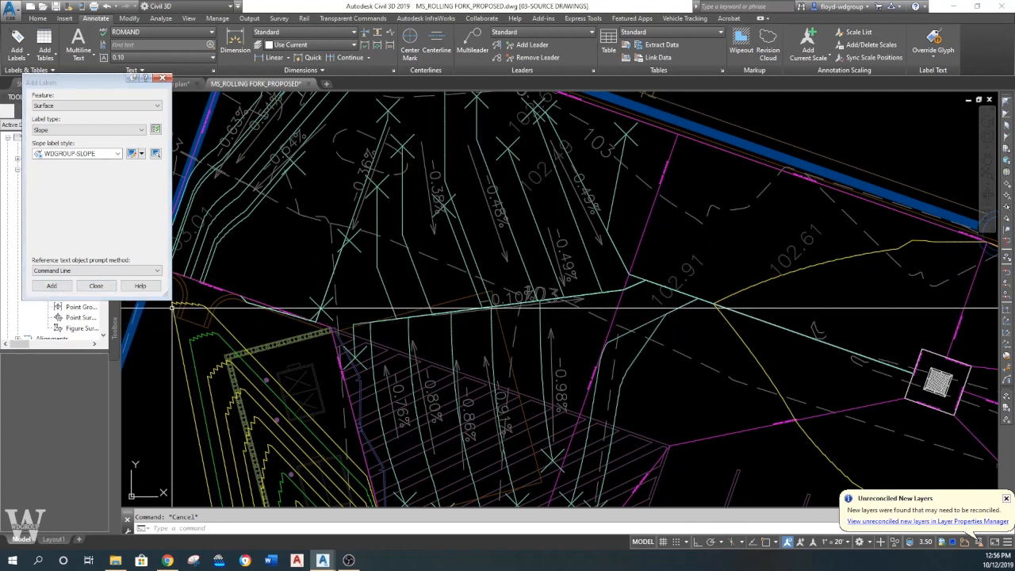
{"action": "left_click", "coordinate": [52, 286]}
{"action": "left_click", "coordinate": [730, 329]}
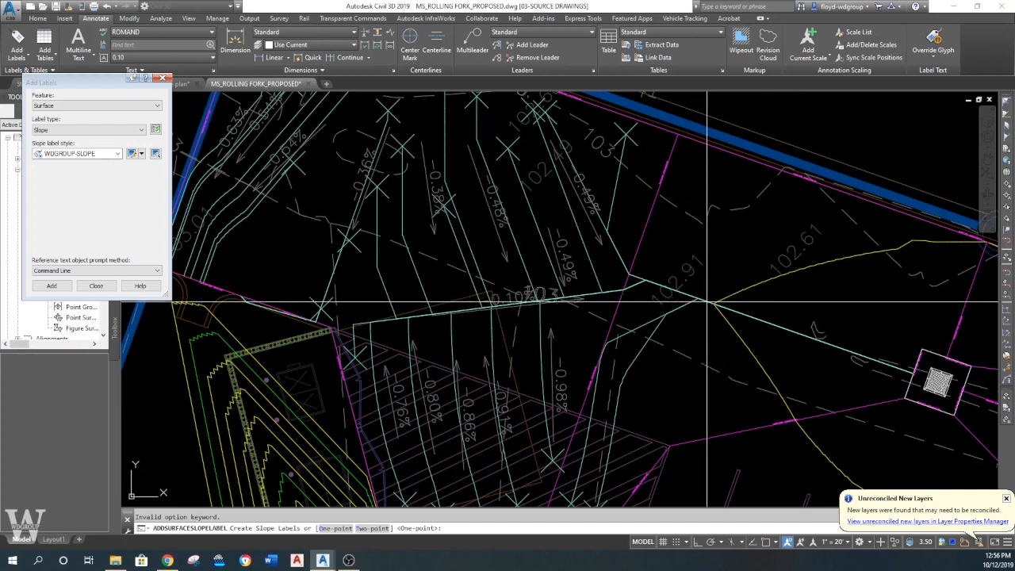
{"action": "key", "text": "Escape"}
{"action": "left_click", "coordinate": [722, 317]}
{"action": "type", "text": "t"}
{"action": "key", "text": "Return"}
{"action": "left_click", "coordinate": [694, 295]}
{"action": "key", "text": "Escape"}
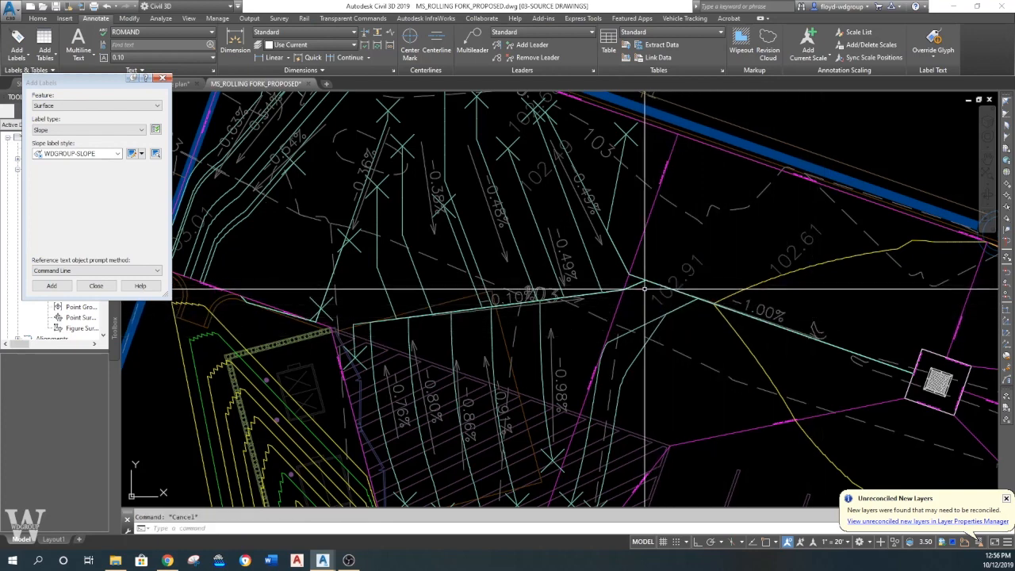
- Add two-point surface slope labels between the hatched area's northeast edge and the feature line running to the inlet
{"action": "scroll", "coordinate": [612, 365], "scroll_direction": "up", "scroll_amount": 5}
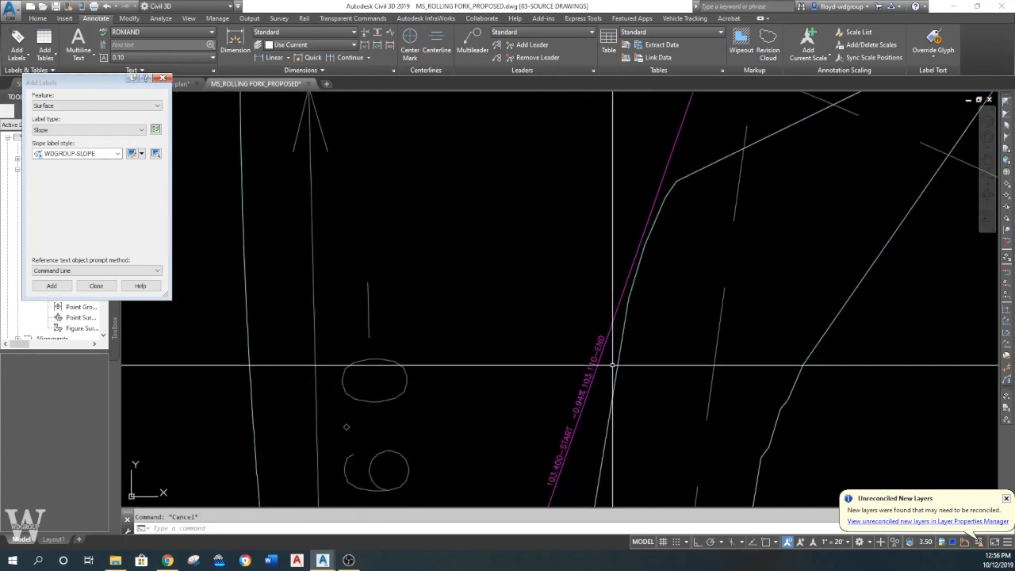
{"action": "scroll", "coordinate": [612, 364], "scroll_direction": "down", "scroll_amount": 5}
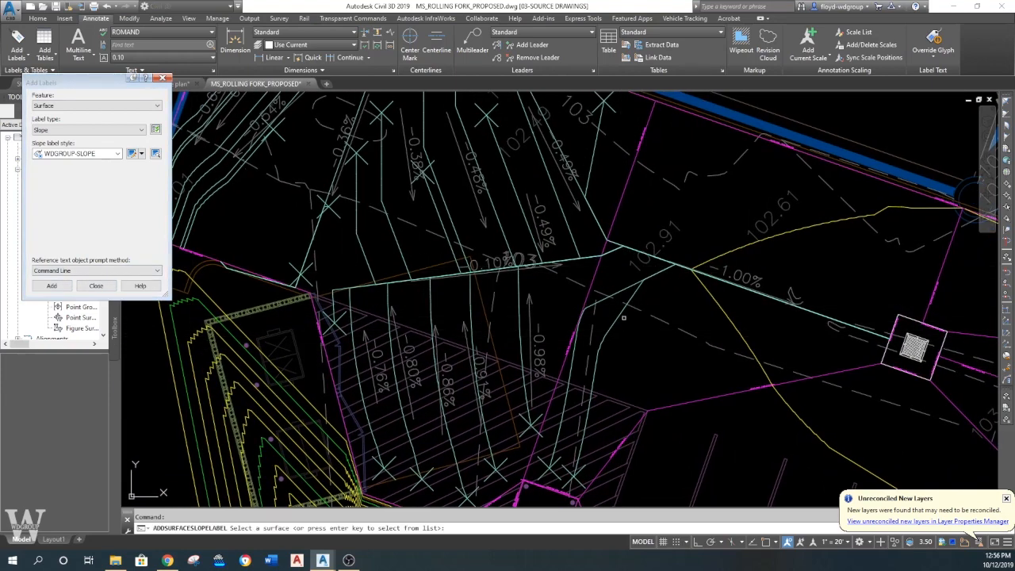
{"action": "left_click", "coordinate": [715, 300]}
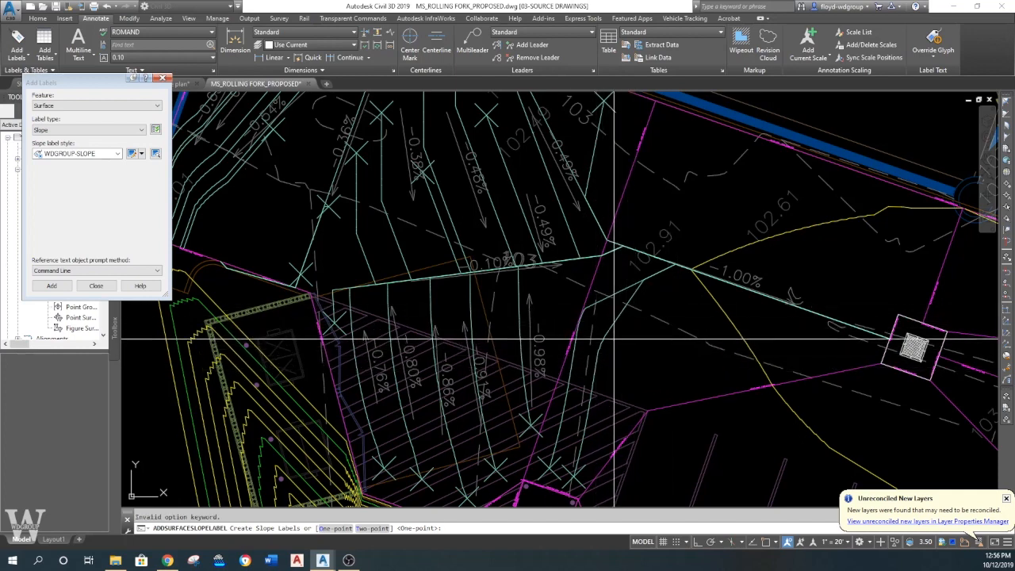
{"action": "type", "text": "t"}
{"action": "key", "text": "Return"}
{"action": "left_click", "coordinate": [594, 371]}
{"action": "left_click", "coordinate": [640, 294]}
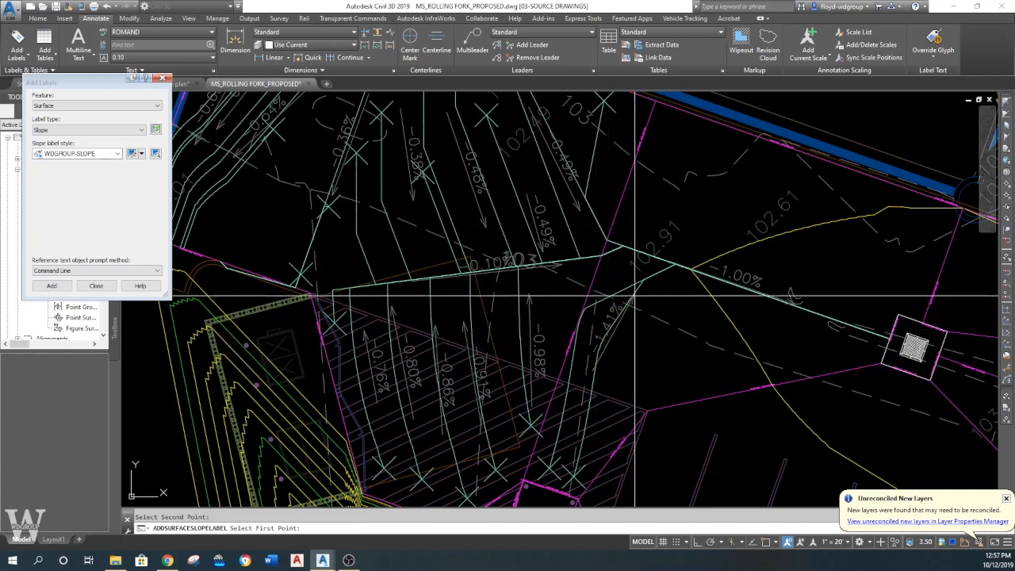
{"action": "left_click", "coordinate": [637, 381]}
{"action": "left_click", "coordinate": [682, 309]}
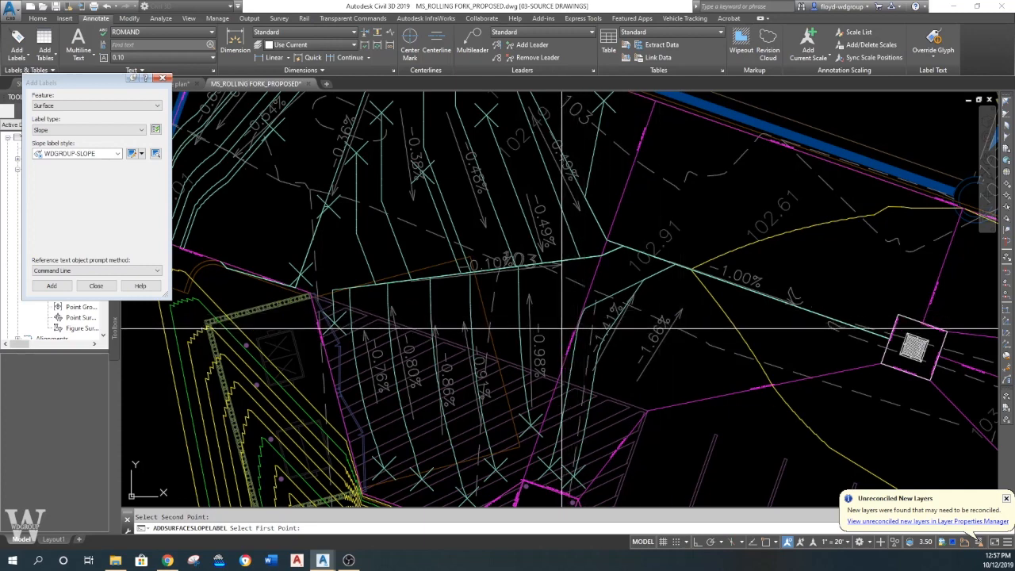
{"action": "key", "text": "Escape"}
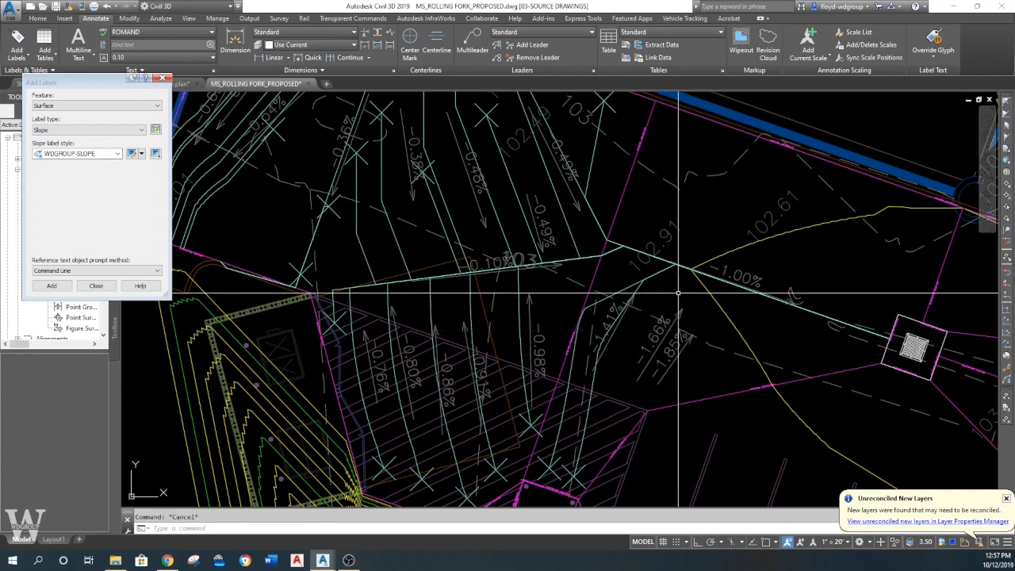
- Select all water drop paths and markers similar to one of them and erase them
{"action": "scroll", "coordinate": [797, 308], "scroll_direction": "up", "scroll_amount": 2}
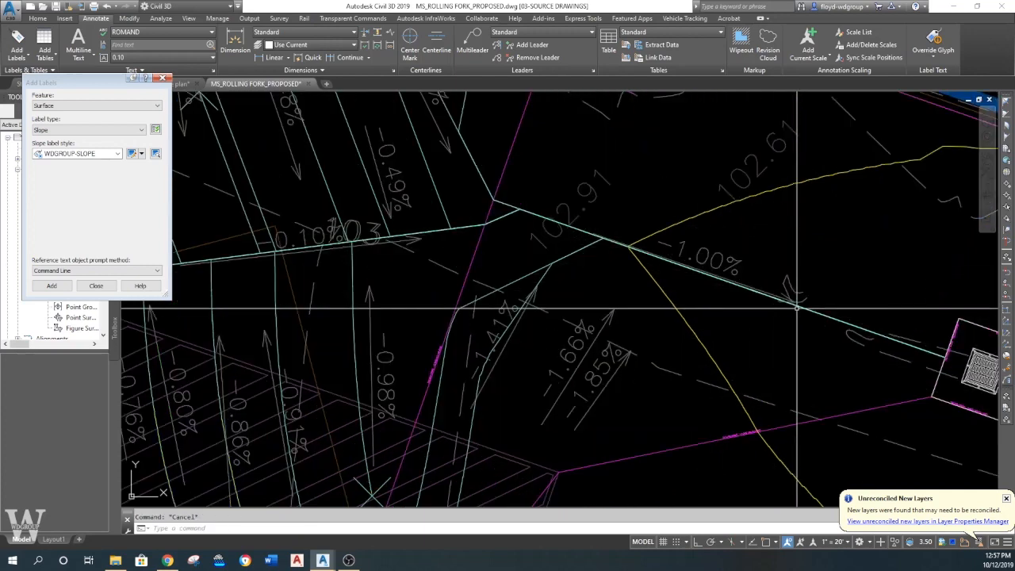
{"action": "scroll", "coordinate": [720, 292], "scroll_direction": "down", "scroll_amount": 2}
{"action": "middle_click_drag", "start_coordinate": [416, 194], "coordinate": [500, 307]}
{"action": "left_click", "coordinate": [479, 155]}
{"action": "right_click", "coordinate": [478, 162]}
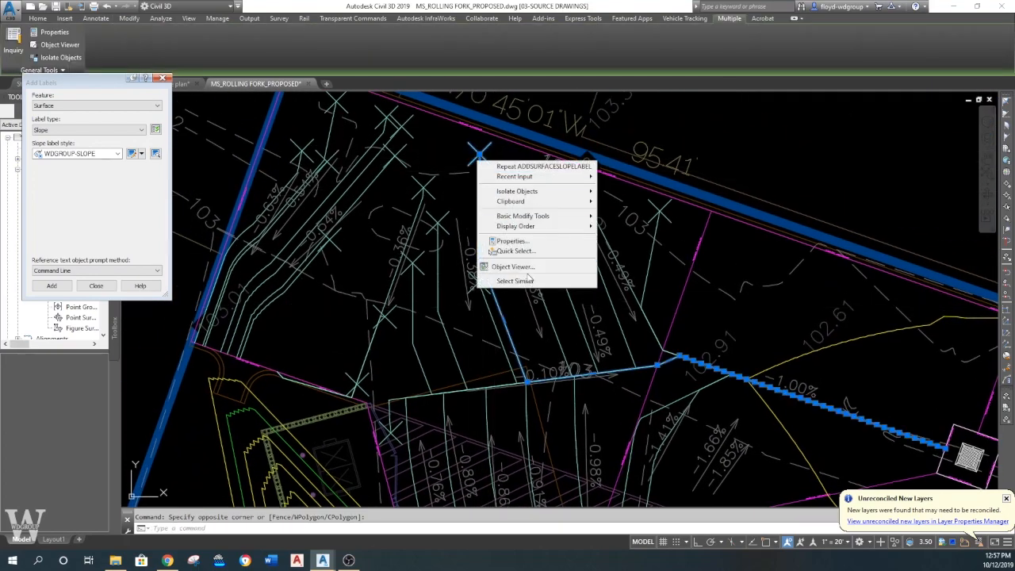
{"action": "left_click", "coordinate": [515, 282]}
- Change the grade of the feature line from the inlet west to the crossing feature line, and regenerate the drawing
{"action": "scroll", "coordinate": [570, 277], "scroll_direction": "up", "scroll_amount": 3}
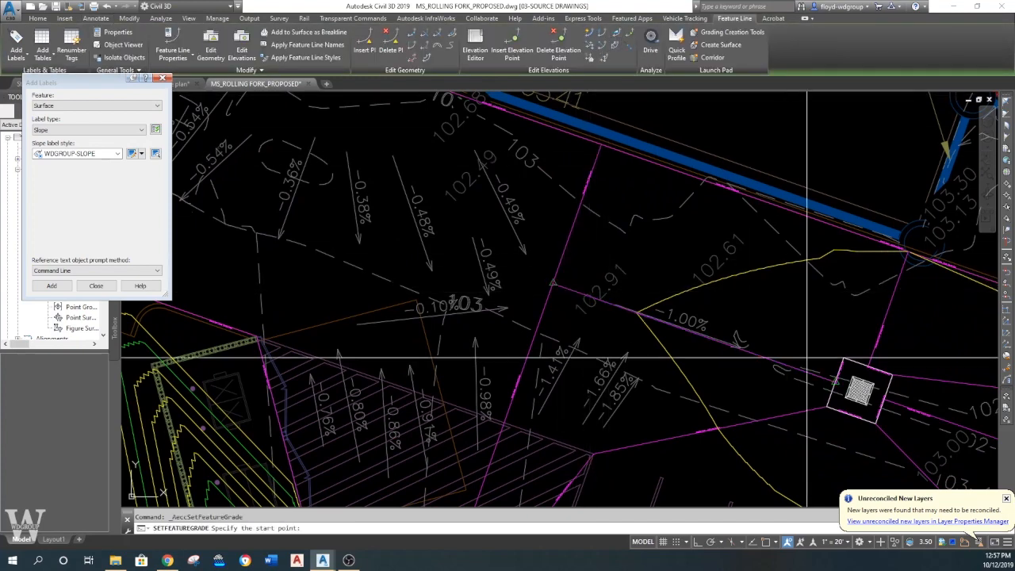
{"action": "left_click", "coordinate": [835, 382]}
{"action": "key", "text": "Return"}
{"action": "left_click", "coordinate": [596, 295]}
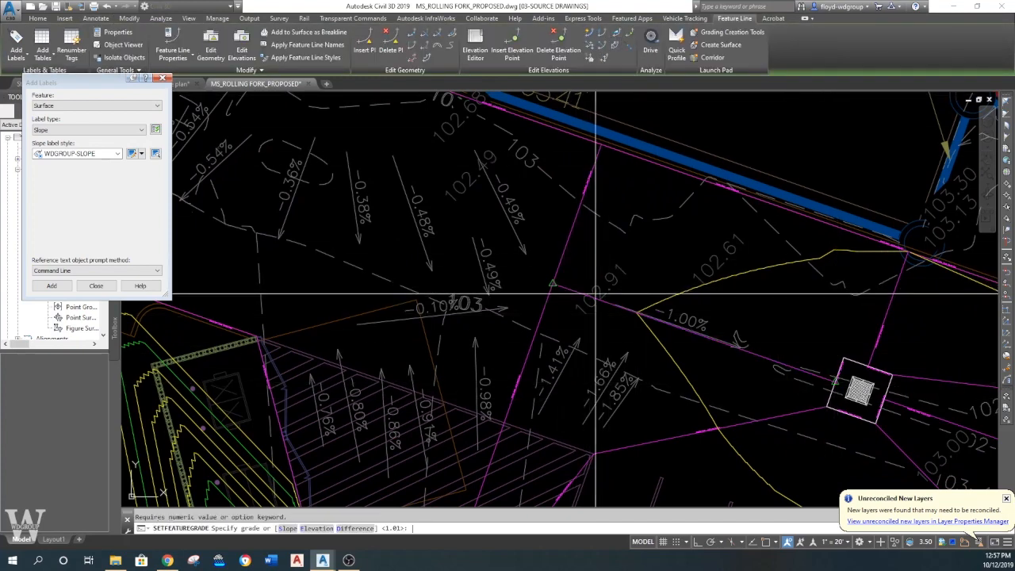
{"action": "key", "text": "Return"}
{"action": "key", "text": "Return"}
{"action": "key", "text": "Return"}
{"action": "key", "text": "Escape"}
{"action": "key", "text": "Escape"}
{"action": "type", "text": "rea"}
{"action": "key", "text": "Return"}
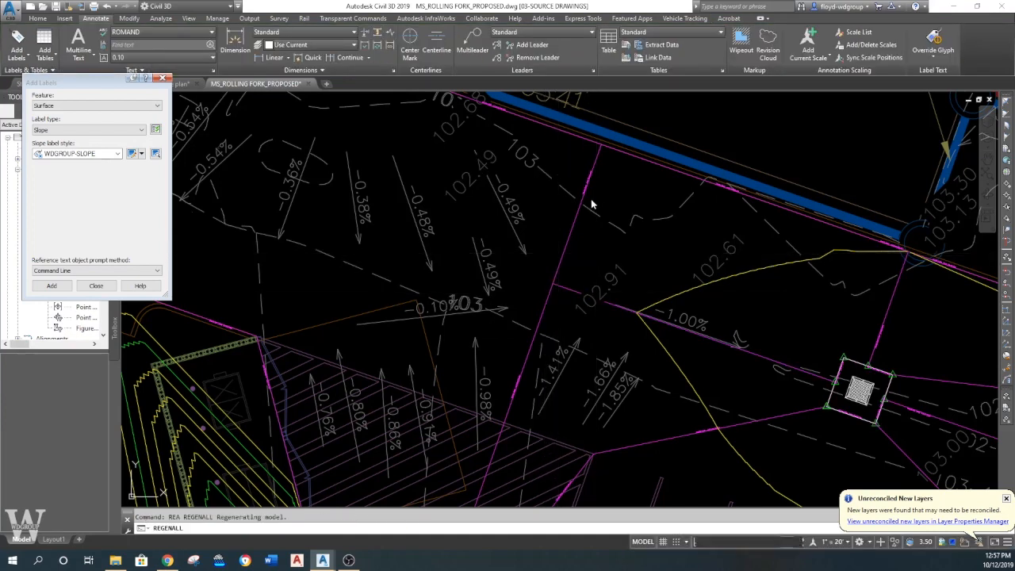
- Close the Add Labels dialog, rebuild the TEST surface, and review the updated slope labels
{"action": "scroll", "coordinate": [589, 163], "scroll_direction": "up", "scroll_amount": 5}
{"action": "scroll", "coordinate": [578, 281], "scroll_direction": "down", "scroll_amount": 4}
{"action": "scroll", "coordinate": [579, 333], "scroll_direction": "down", "scroll_amount": 1}
{"action": "scroll", "coordinate": [547, 362], "scroll_direction": "up", "scroll_amount": 4}
{"action": "scroll", "coordinate": [578, 363], "scroll_direction": "down", "scroll_amount": 4}
{"action": "scroll", "coordinate": [635, 353], "scroll_direction": "down", "scroll_amount": 3}
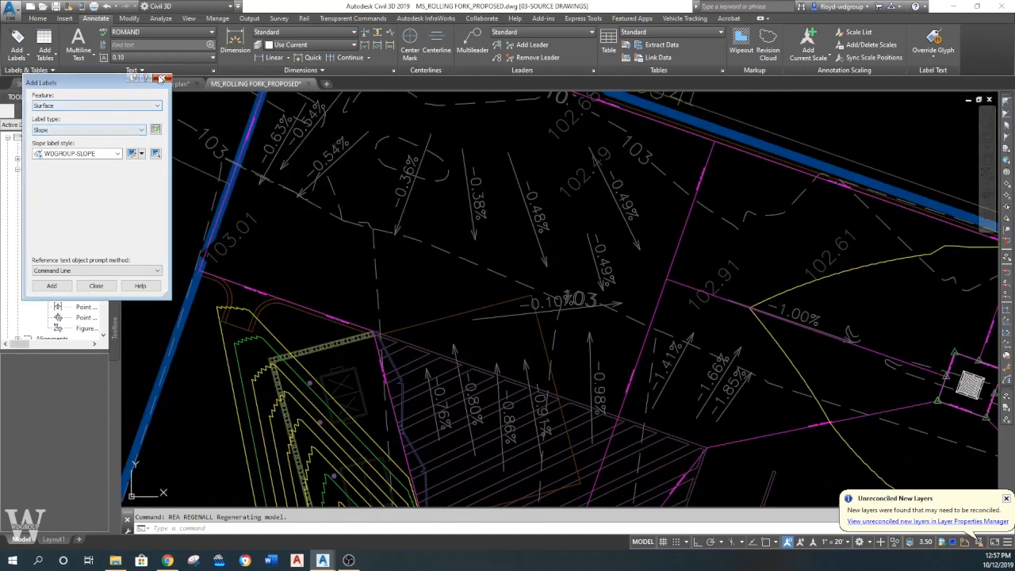
{"action": "left_click", "coordinate": [162, 78]}
{"action": "right_click", "coordinate": [65, 190]}
{"action": "left_click", "coordinate": [108, 224]}
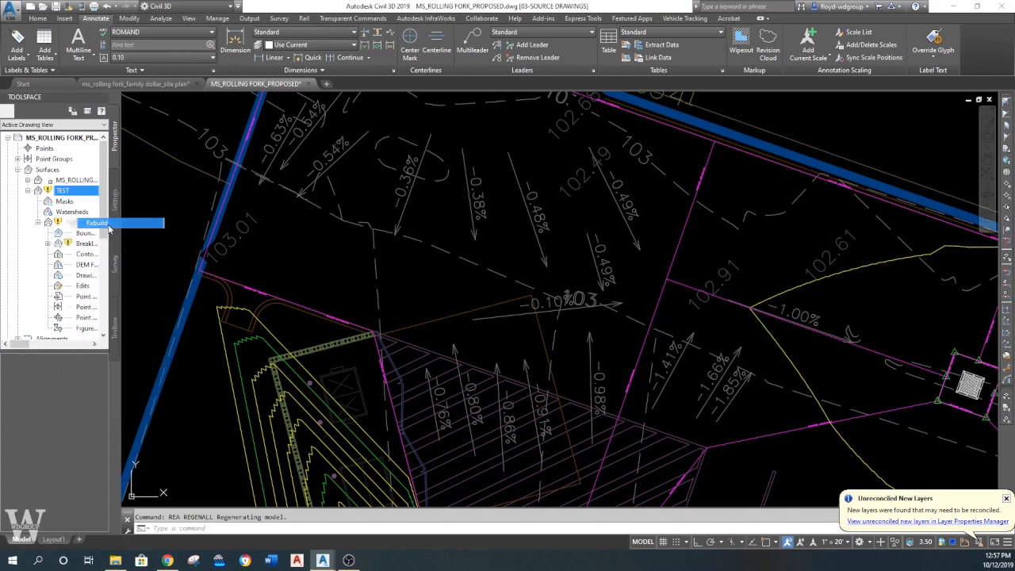
{"action": "left_click", "coordinate": [511, 117]}
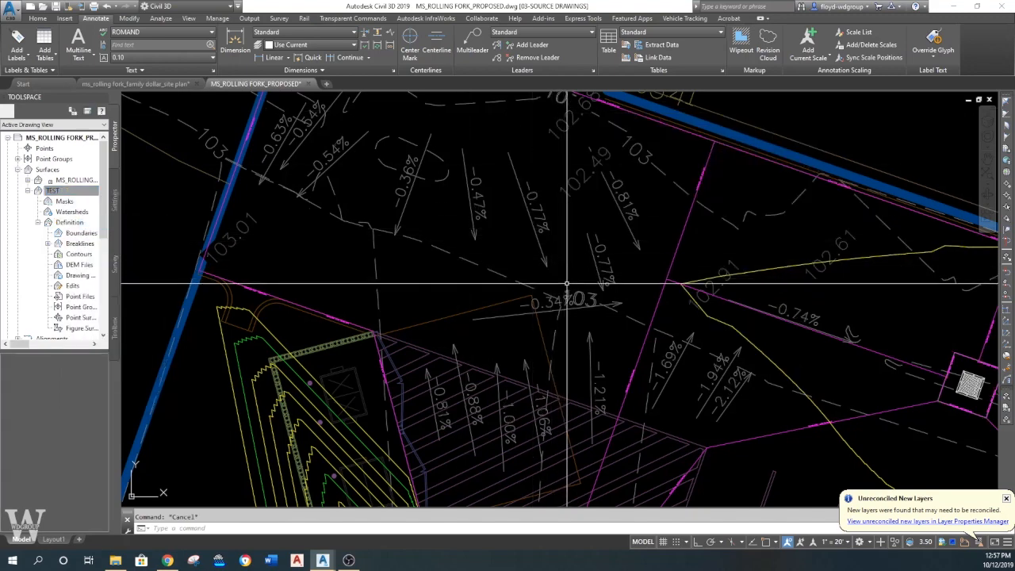
{"action": "scroll", "coordinate": [558, 281], "scroll_direction": "up", "scroll_amount": 3}
{"action": "scroll", "coordinate": [507, 277], "scroll_direction": "down", "scroll_amount": 2}
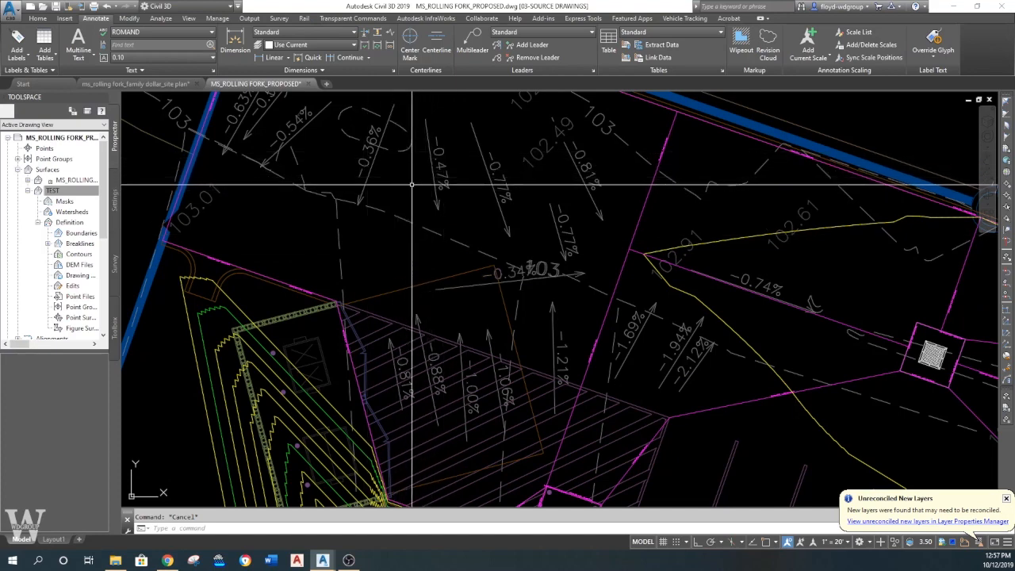
- Erase the roughly east-west slope label that crosses the 103 contour label north of the hatched area
{"action": "middle_click_drag", "start_coordinate": [436, 188], "coordinate": [430, 211]}
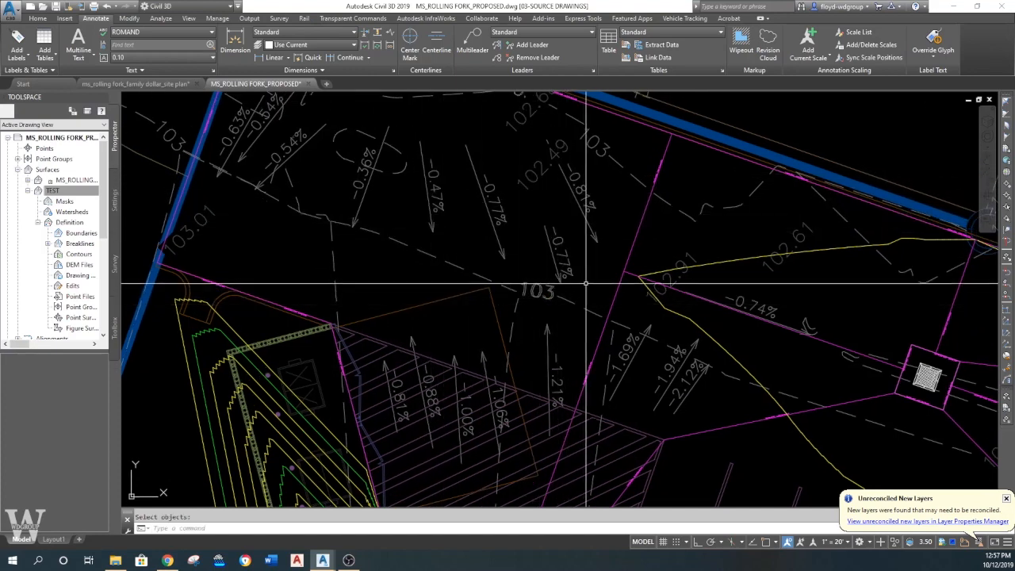
{"action": "scroll", "coordinate": [586, 283], "scroll_direction": "down", "scroll_amount": 2}
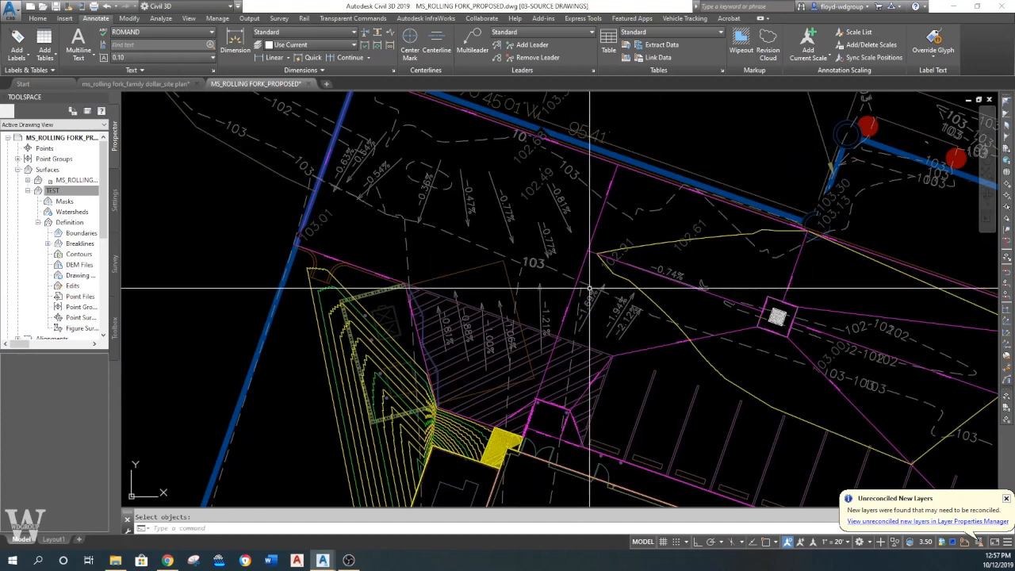
{"action": "left_click", "coordinate": [593, 251]}
{"action": "left_click", "coordinate": [580, 257]}
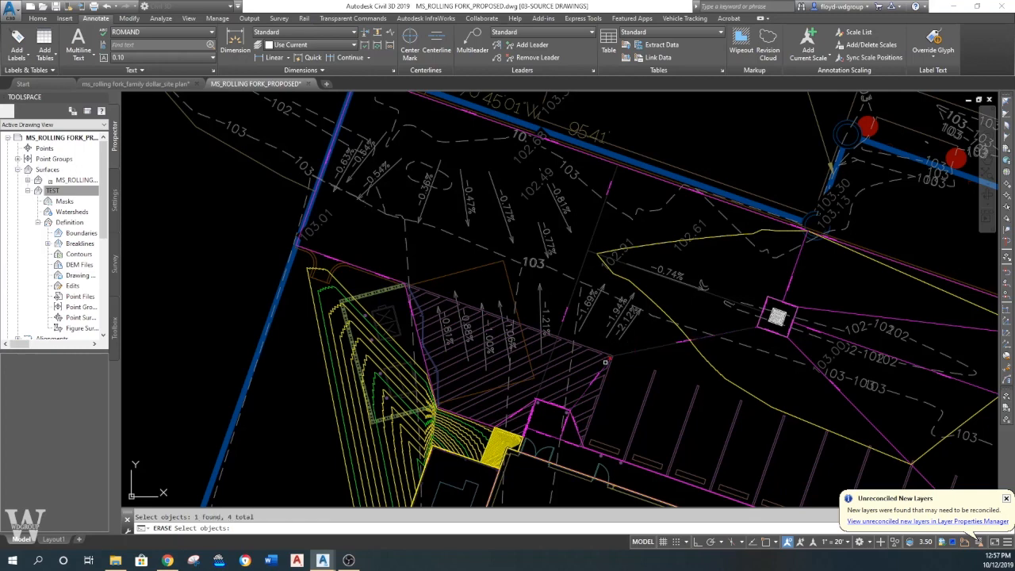
{"action": "scroll", "coordinate": [595, 321], "scroll_direction": "down", "scroll_amount": 2}
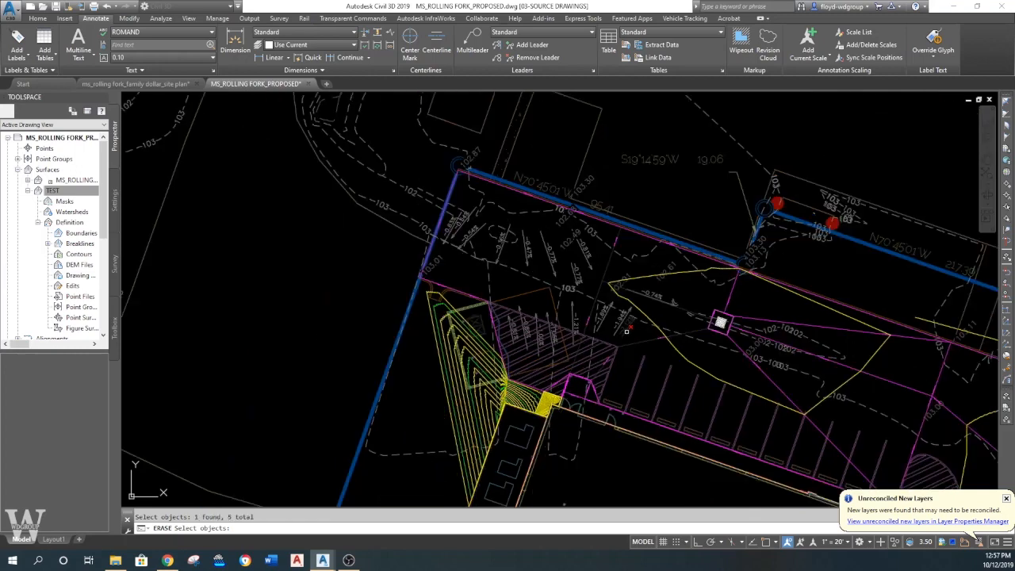
{"action": "key", "text": "Escape"}
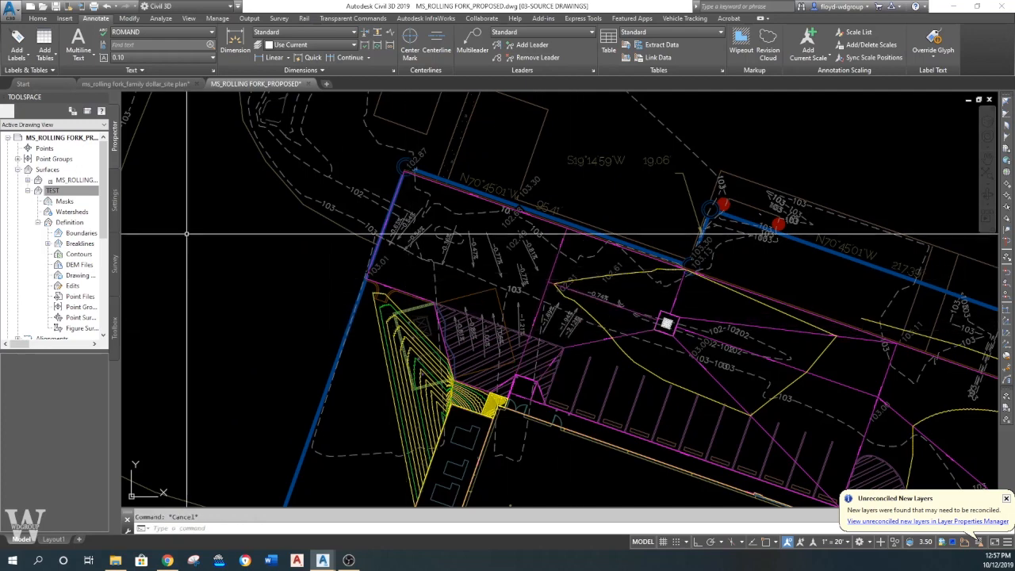
- Set the TEST surface's style to WDGROUP-TRIANGLES and inspect the triangulation between the hatched area and the inlet
{"action": "right_click", "coordinate": [58, 194]}
{"action": "left_click", "coordinate": [80, 200]}
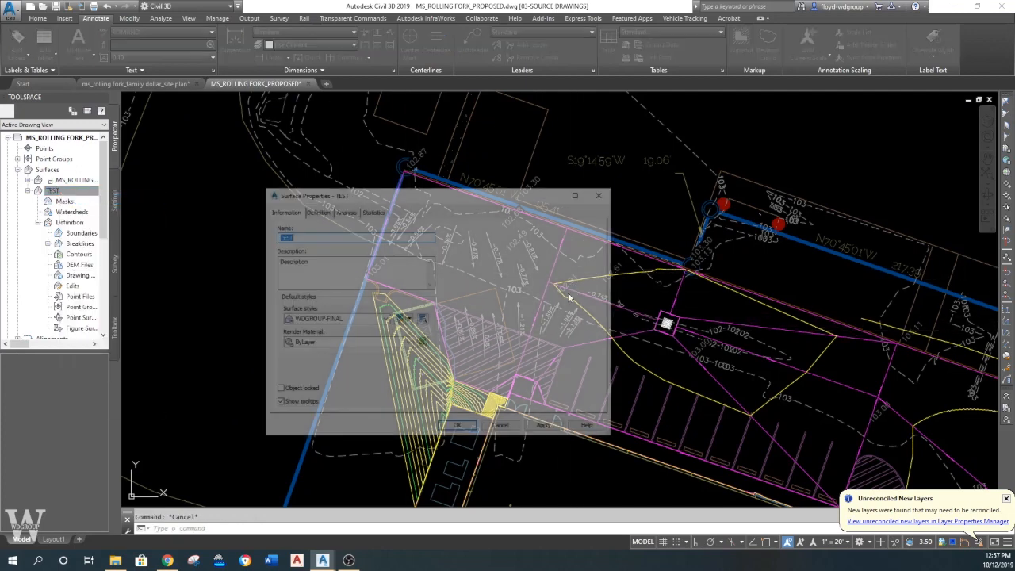
{"action": "left_click", "coordinate": [339, 319]}
{"action": "left_click", "coordinate": [331, 396]}
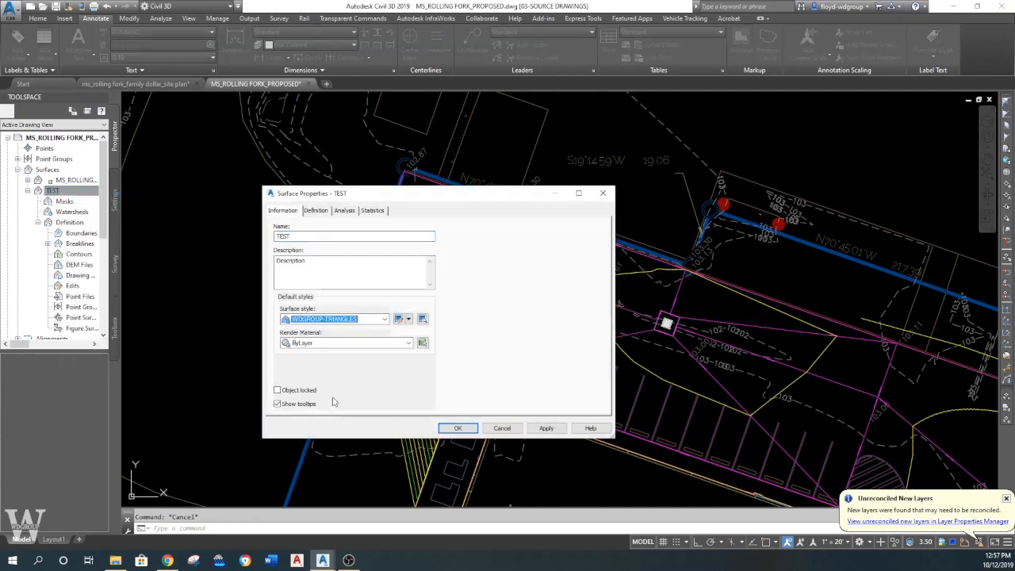
{"action": "left_click", "coordinate": [446, 429]}
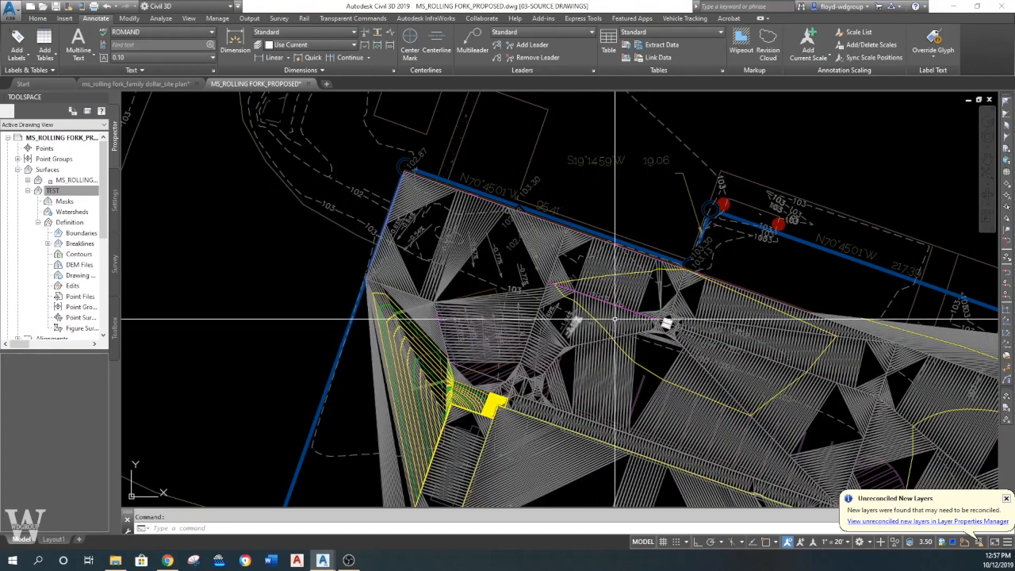
{"action": "scroll", "coordinate": [621, 337], "scroll_direction": "up", "scroll_amount": 2}
{"action": "scroll", "coordinate": [621, 337], "scroll_direction": "up", "scroll_amount": 4}
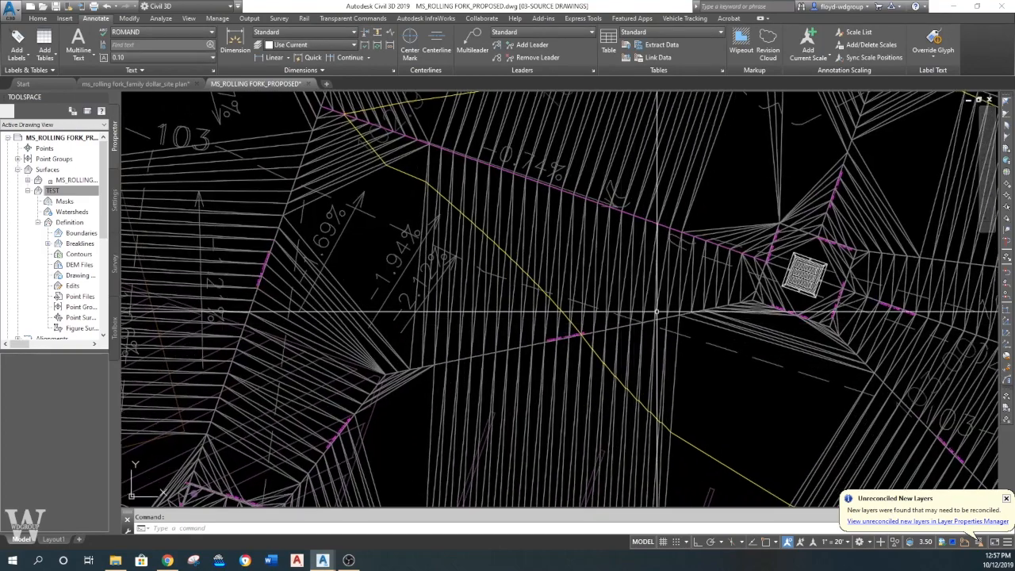
- Send the TEST surface's triangles to the back of the draw order, behind the feature lines
{"action": "type", "text": "DR"}
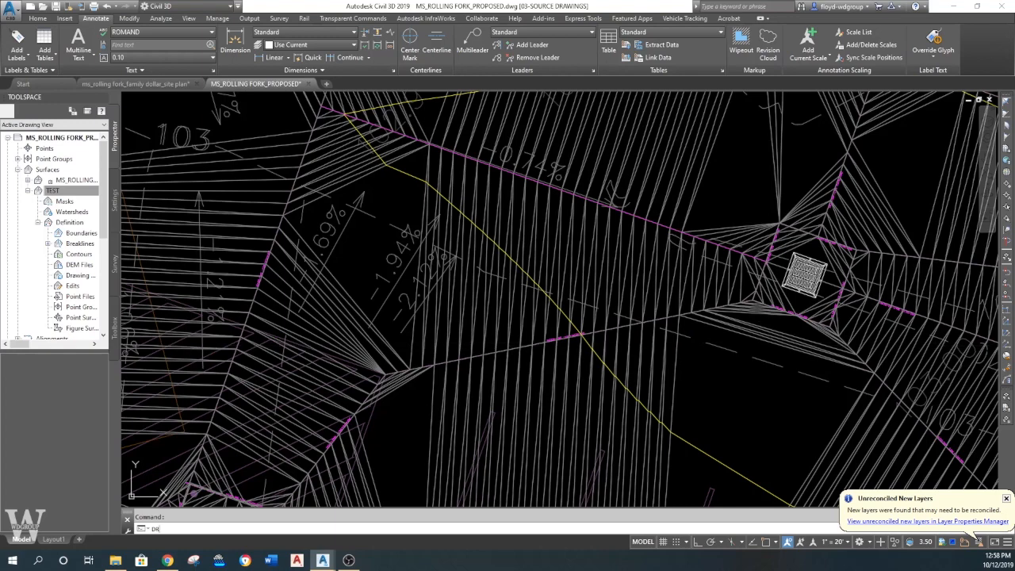
{"action": "left_click", "coordinate": [678, 340]}
{"action": "key", "text": "Return"}
{"action": "key", "text": "Return"}
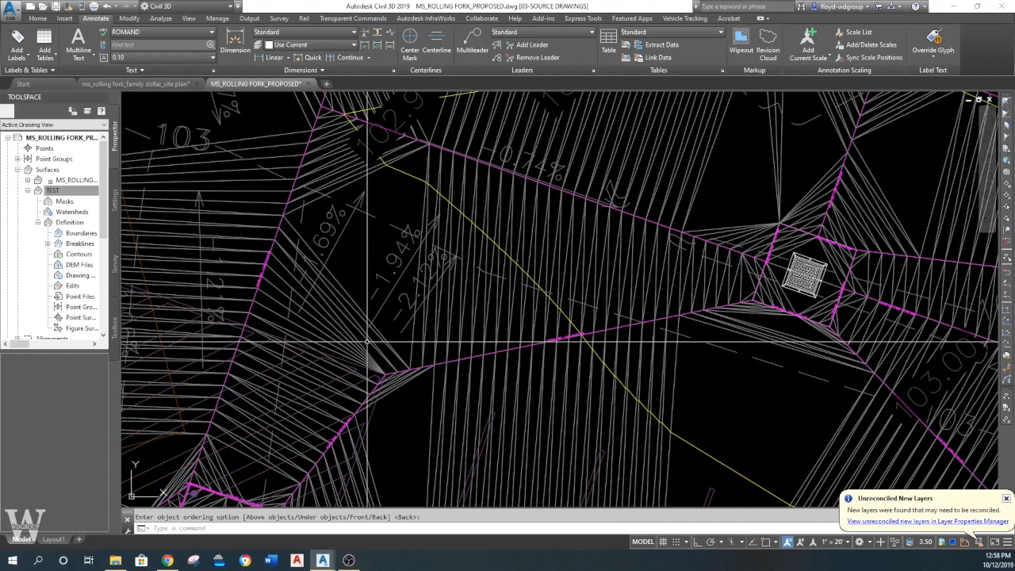
{"action": "scroll", "coordinate": [656, 360], "scroll_direction": "down", "scroll_amount": 2}
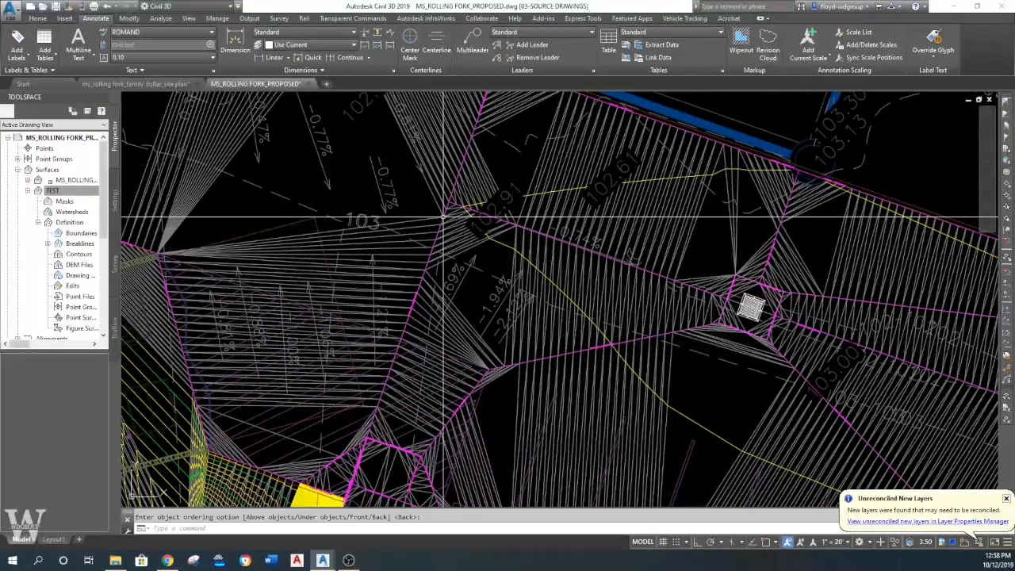
- Set the TEST surface's style back to the contour style WDGROUP-FINAL
{"action": "left_click", "coordinate": [438, 287]}
{"action": "right_click", "coordinate": [439, 286]}
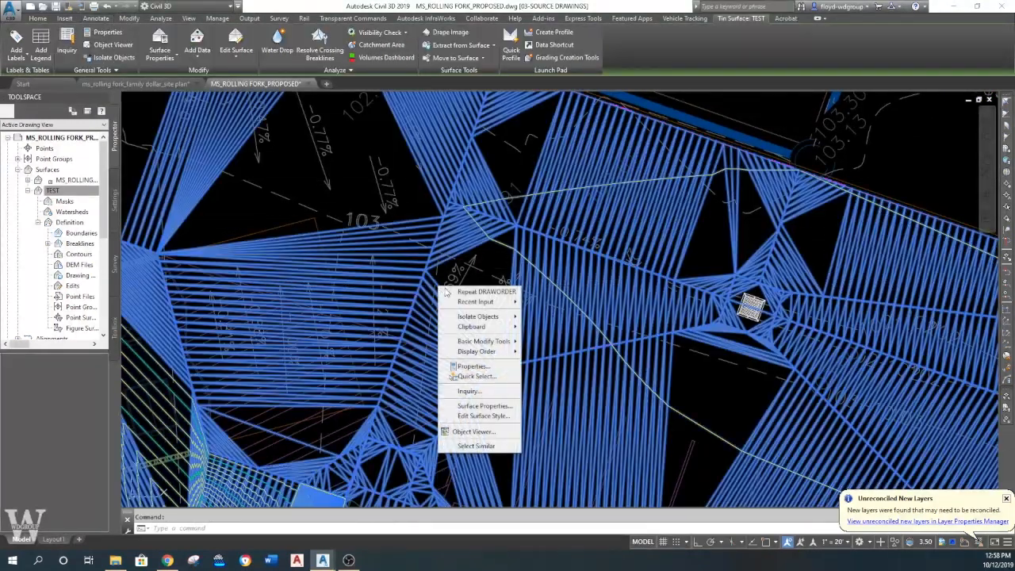
{"action": "left_click", "coordinate": [483, 406]}
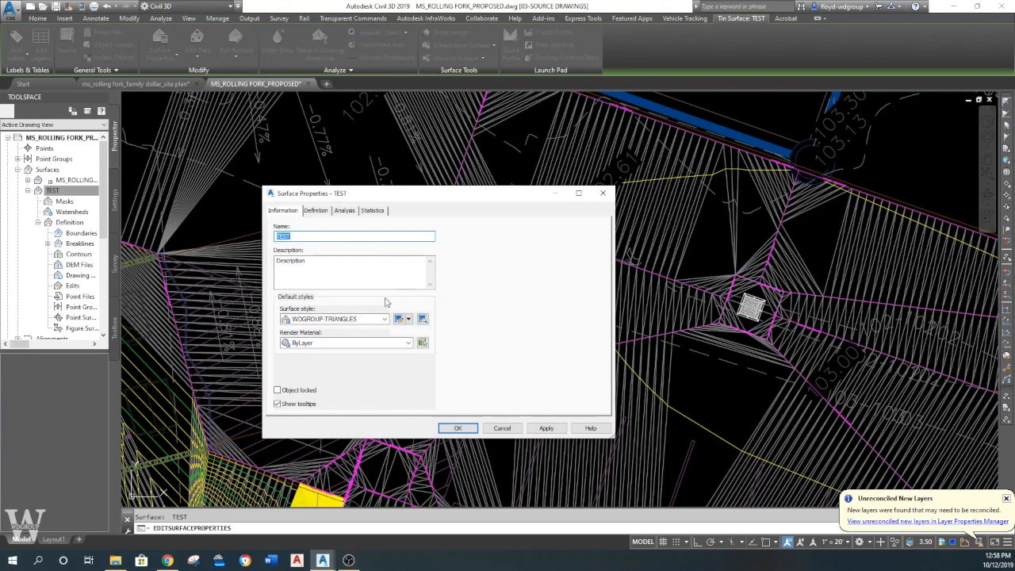
{"action": "left_click", "coordinate": [361, 319]}
{"action": "left_click", "coordinate": [341, 372]}
{"action": "left_click", "coordinate": [457, 428]}
{"action": "key", "text": "Escape"}
- Erase the crossing feature line west of the inlet and the feature lines linking it and the hatched area to the inlet
{"action": "scroll", "coordinate": [500, 333], "scroll_direction": "up", "scroll_amount": 3}
{"action": "middle_click_drag", "start_coordinate": [500, 333], "coordinate": [502, 329]}
{"action": "type", "text": "e"}
{"action": "key", "text": "space"}
{"action": "left_click", "coordinate": [516, 340]}
{"action": "left_click", "coordinate": [500, 358]}
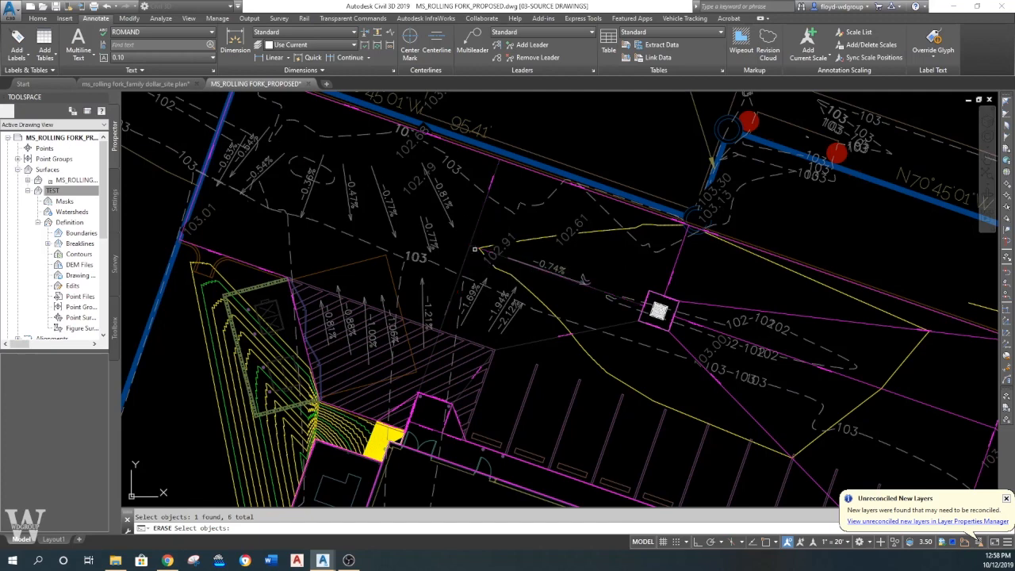
{"action": "key", "text": "Return"}
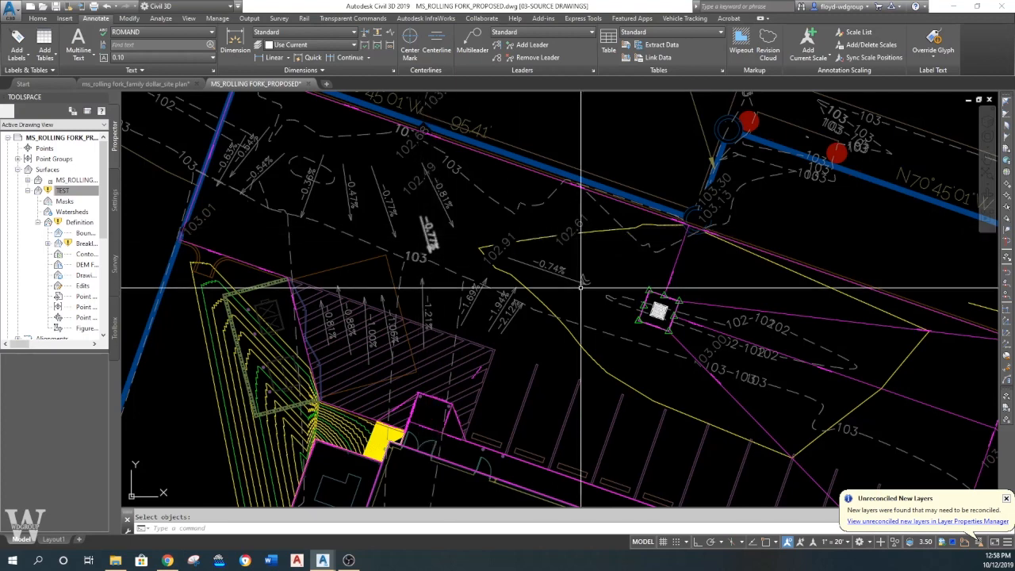
- Rebuild the TEST surface, close the event viewer, and check the slope labels north of the hatched area
{"action": "right_click", "coordinate": [76, 194]}
{"action": "left_click", "coordinate": [103, 222]}
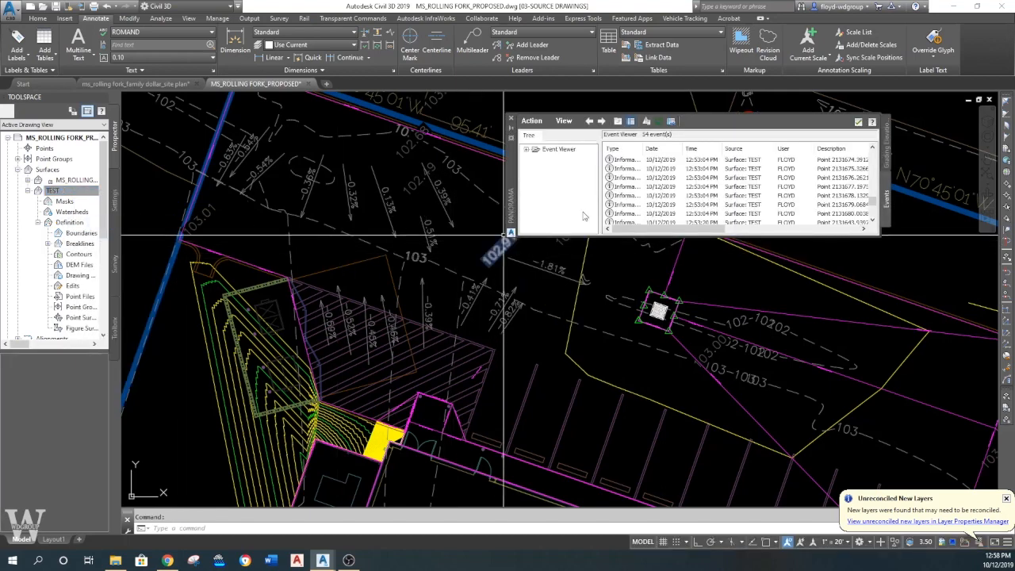
{"action": "left_click", "coordinate": [512, 119]}
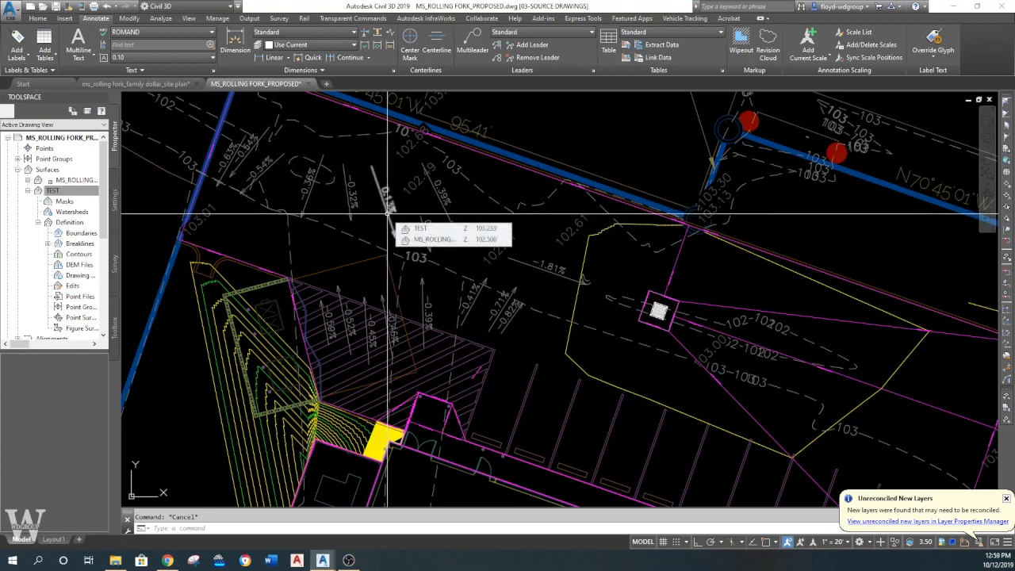
{"action": "left_click", "coordinate": [381, 117]}
{"action": "mouse_move", "coordinate": [377, 155]}
{"action": "middle_mouse_down"}
{"action": "mouse_move", "coordinate": [369, 178]}
{"action": "mouse_move", "coordinate": [397, 163]}
{"action": "middle_mouse_up"}
{"action": "key", "text": "Escape"}
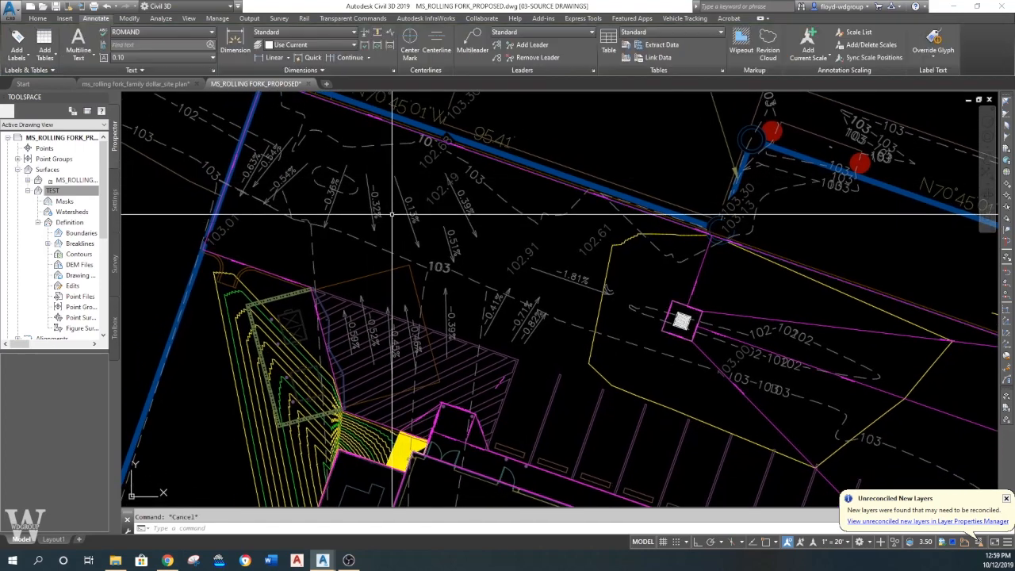
- Start a new feature line at the hatched area's northwest corner, with object snap on and elevation 103.169
{"action": "left_click", "coordinate": [44, 18]}
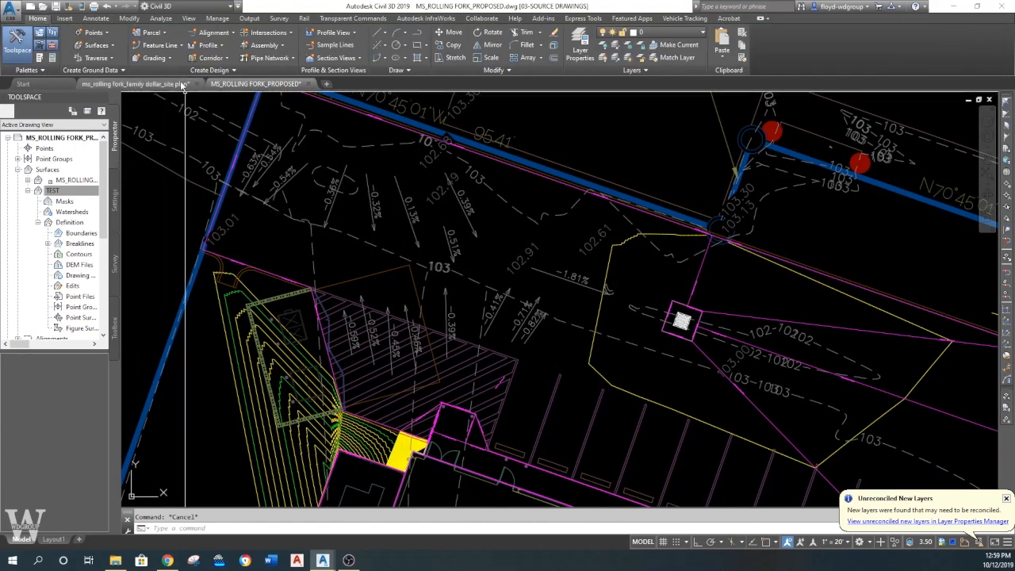
{"action": "left_click", "coordinate": [169, 46]}
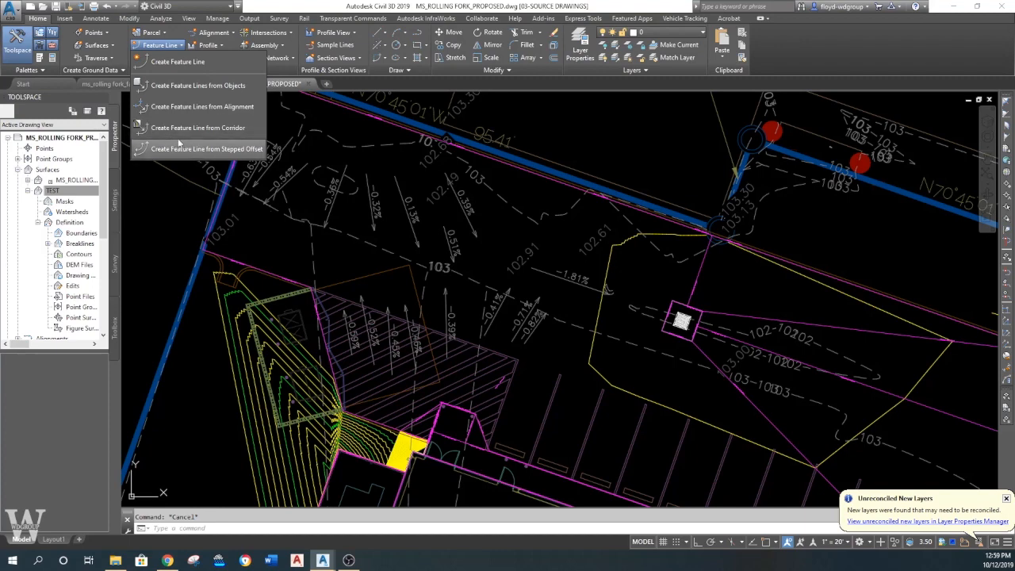
{"action": "left_click", "coordinate": [178, 61]}
{"action": "left_click", "coordinate": [405, 373]}
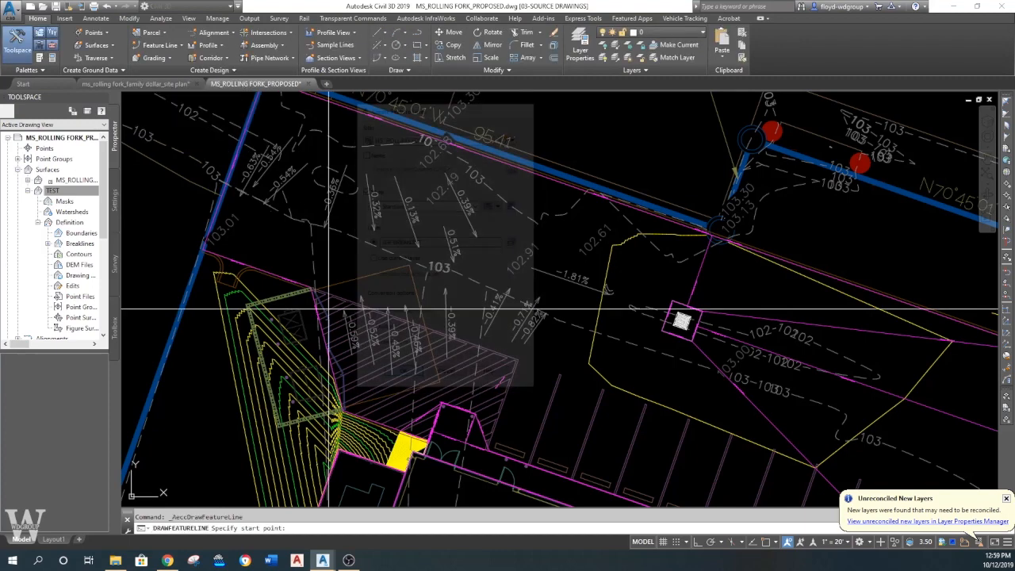
{"action": "scroll", "coordinate": [301, 289], "scroll_direction": "up", "scroll_amount": 6}
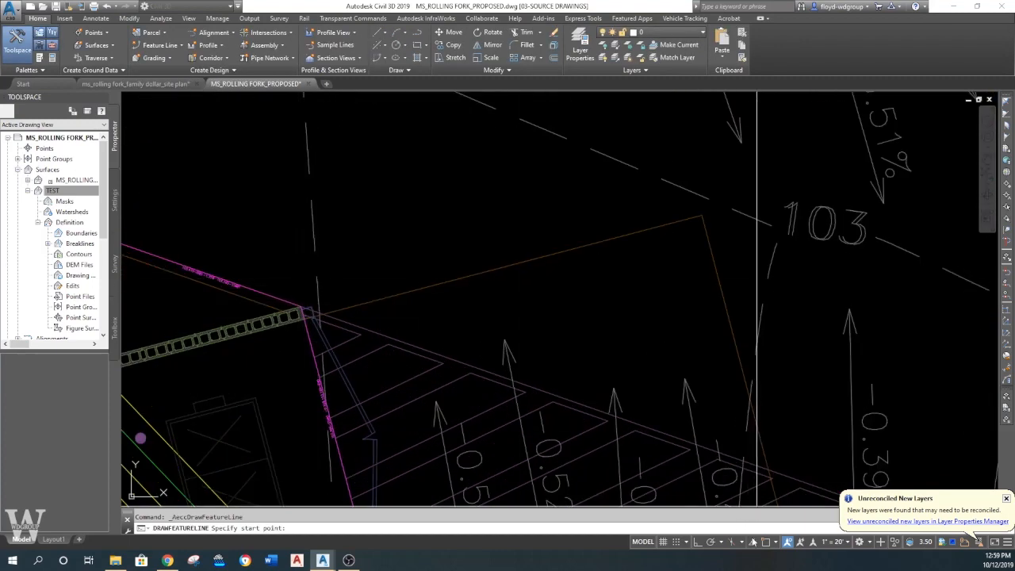
{"action": "scroll", "coordinate": [388, 254], "scroll_direction": "up", "scroll_amount": 3}
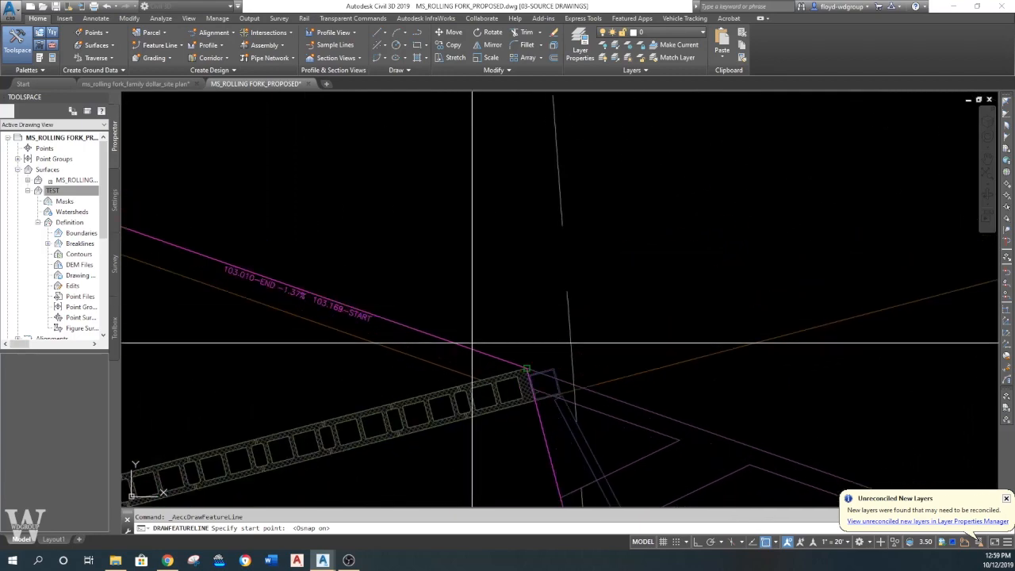
{"action": "left_click", "coordinate": [472, 344]}
{"action": "key", "text": "Return"}
{"action": "scroll", "coordinate": [512, 248], "scroll_direction": "up", "scroll_amount": 3}
{"action": "scroll", "coordinate": [512, 248], "scroll_direction": "down", "scroll_amount": 3}
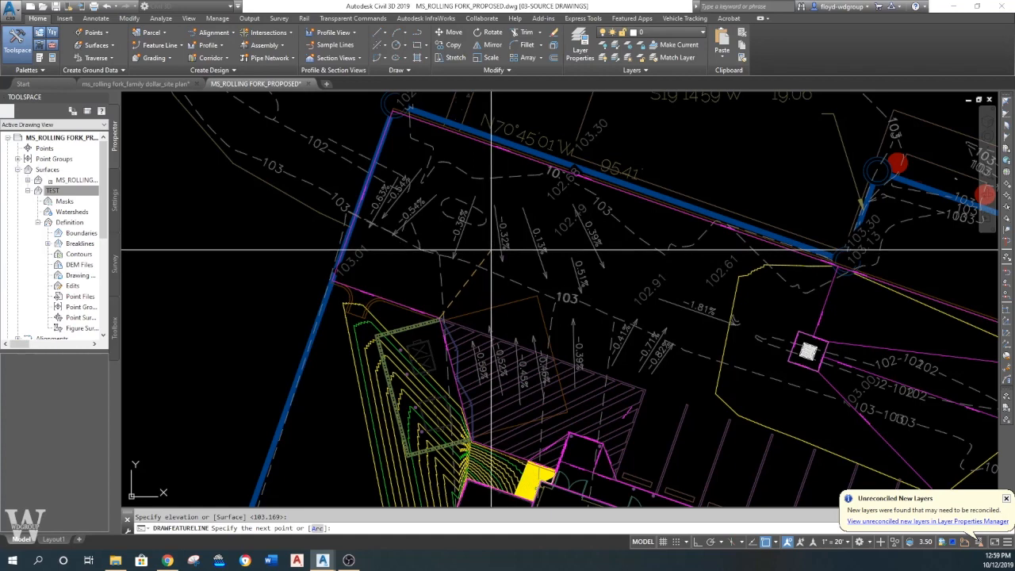
- End the feature line on the vertex of the north boundary feature line at elevation 103.264
{"action": "scroll", "coordinate": [541, 144], "scroll_direction": "up", "scroll_amount": 5}
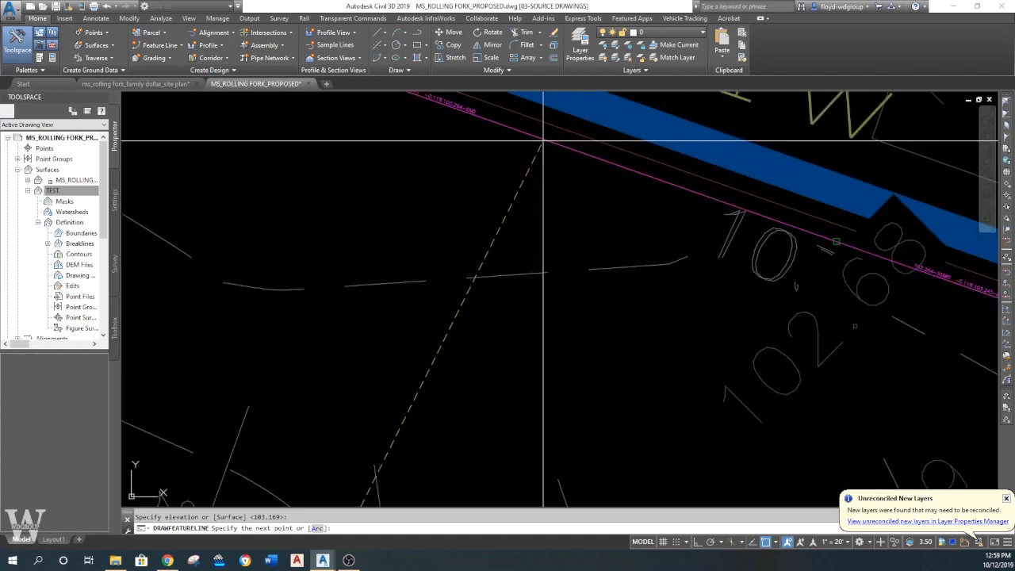
{"action": "left_click", "coordinate": [836, 241]}
{"action": "scroll", "coordinate": [525, 186], "scroll_direction": "down", "scroll_amount": 4}
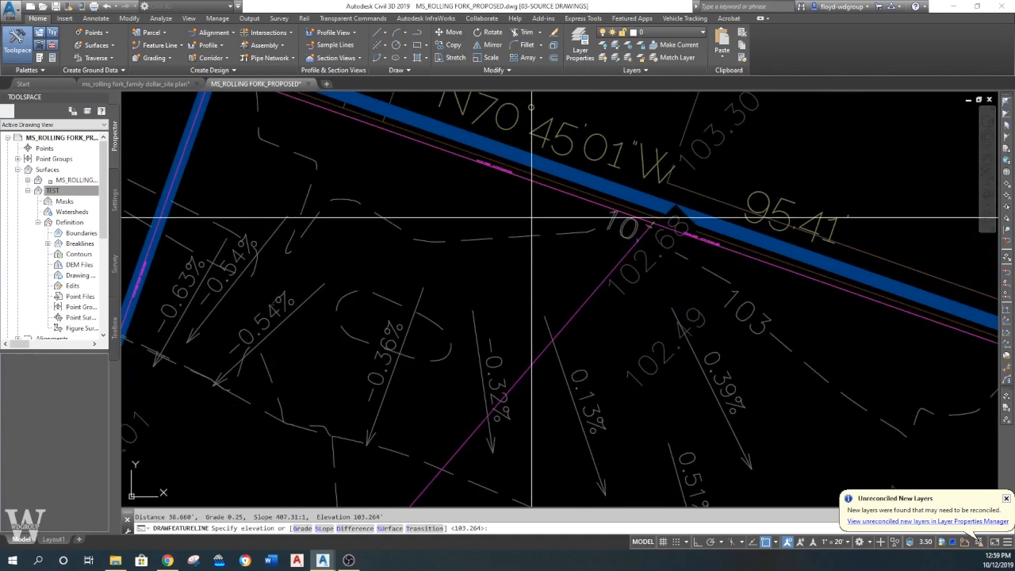
{"action": "scroll", "coordinate": [510, 170], "scroll_direction": "up", "scroll_amount": 3}
{"action": "scroll", "coordinate": [500, 177], "scroll_direction": "down", "scroll_amount": 5}
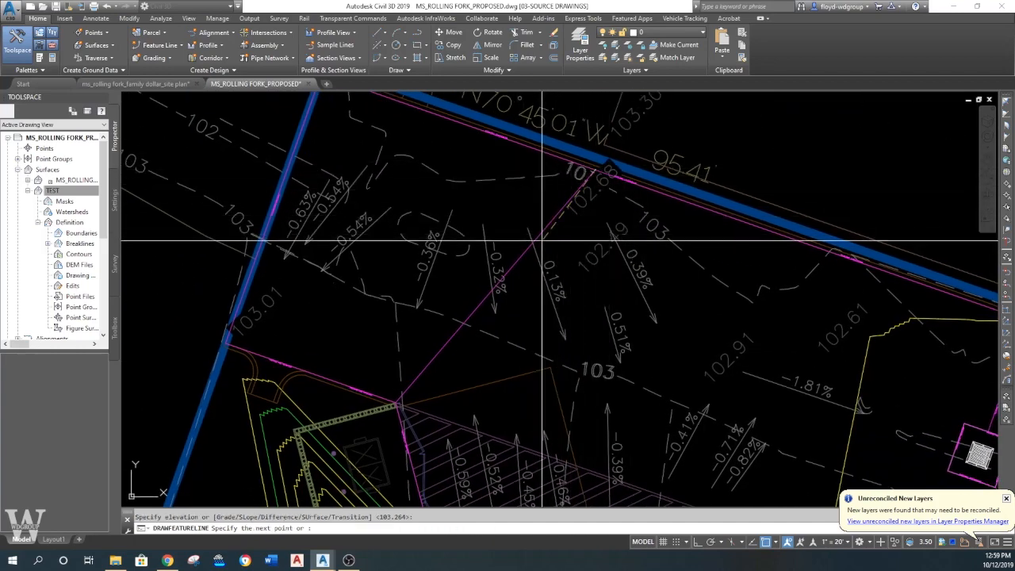
{"action": "key", "text": "Escape"}
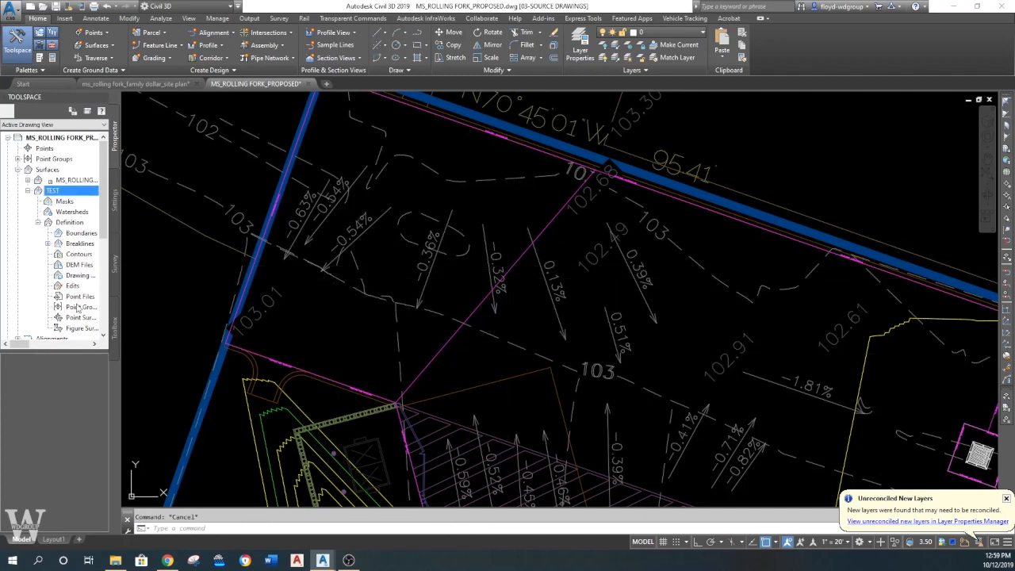
- Add a single-segment line label in the WDGROUP-LINE style to the new diagonal feature line, and close the Add Labels dialog
{"action": "left_click", "coordinate": [96, 18]}
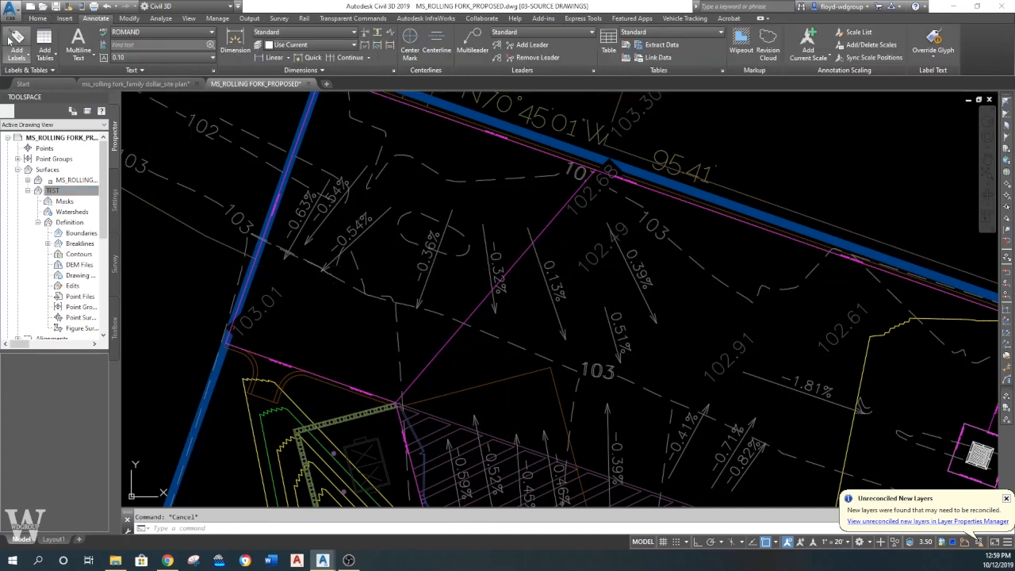
{"action": "left_click", "coordinate": [63, 105]}
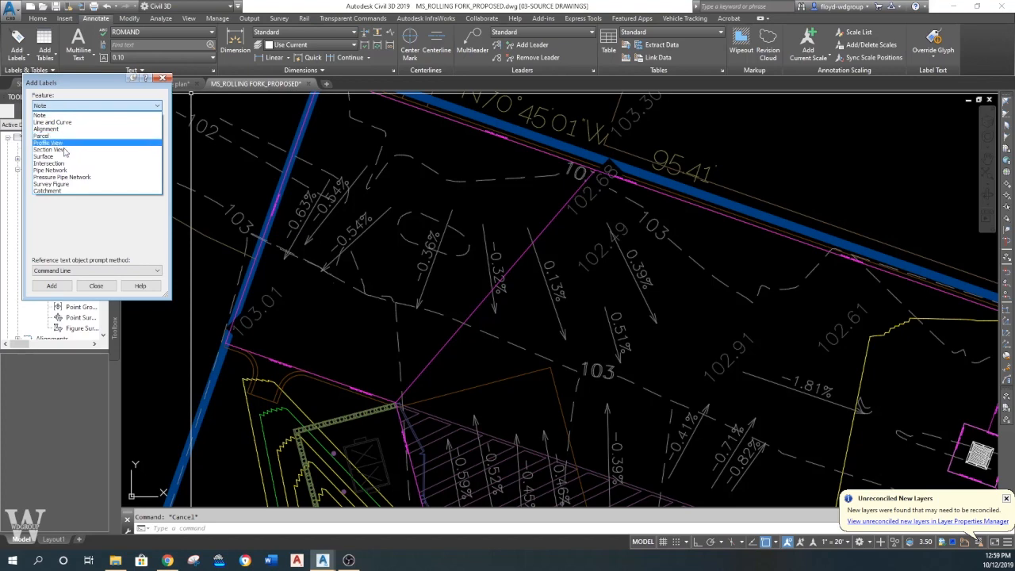
{"action": "left_click", "coordinate": [63, 123]}
{"action": "left_click", "coordinate": [52, 285]}
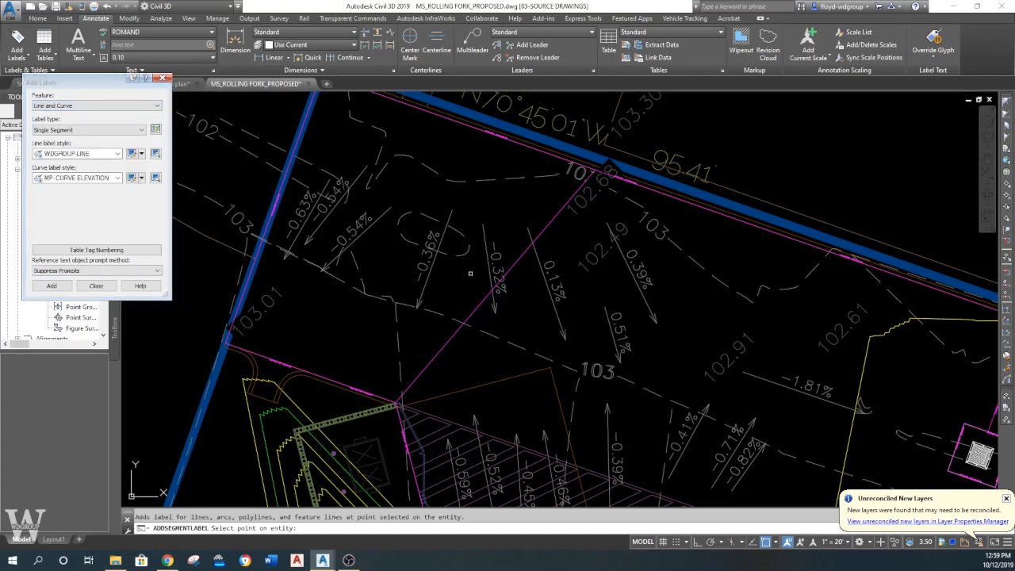
{"action": "left_click", "coordinate": [513, 264]}
{"action": "scroll", "coordinate": [512, 265], "scroll_direction": "up", "scroll_amount": 5}
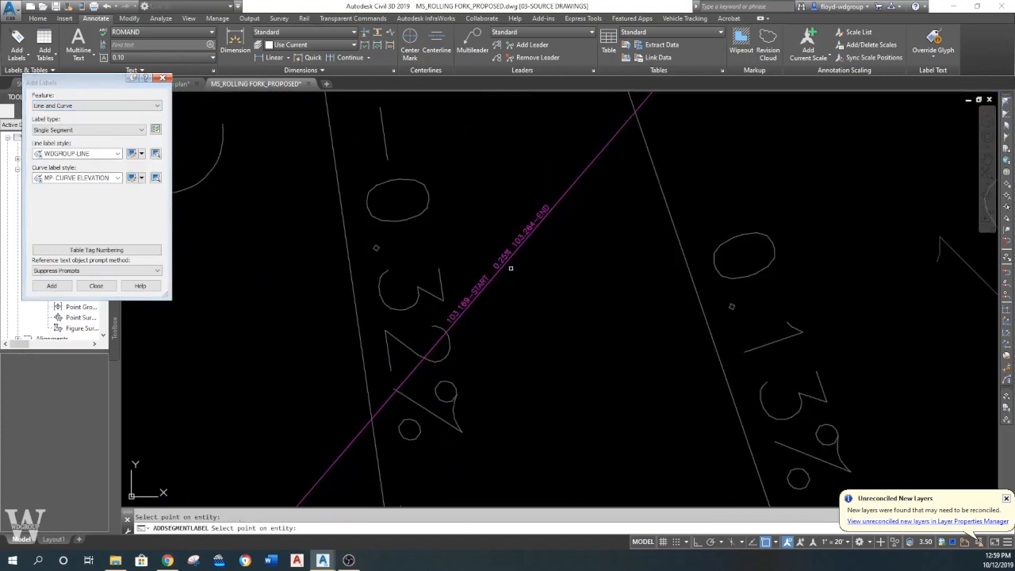
{"action": "scroll", "coordinate": [387, 254], "scroll_direction": "down", "scroll_amount": 5}
{"action": "key", "text": "Escape"}
{"action": "left_click", "coordinate": [163, 77]}
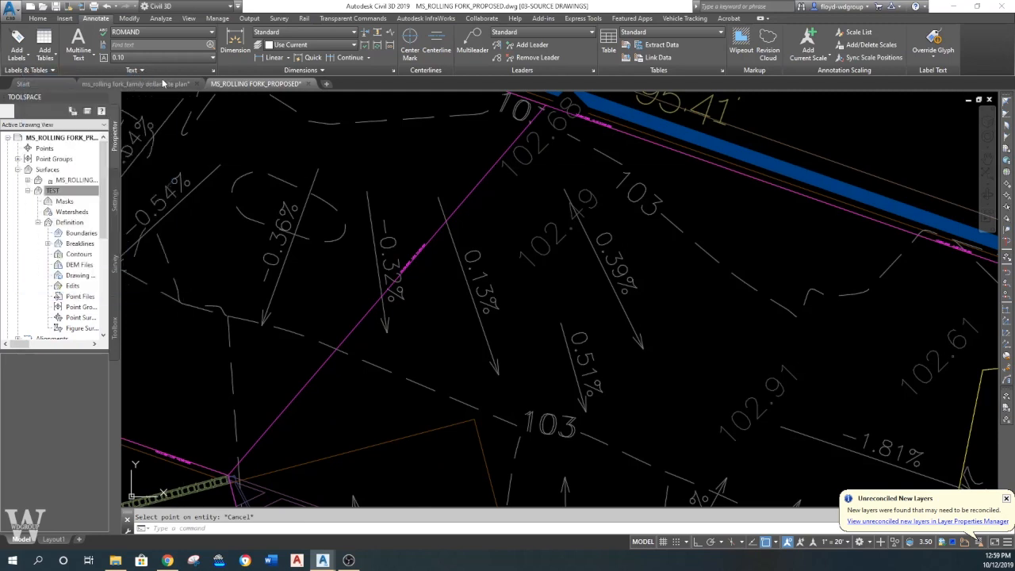
- Add the diagonal feature line north of the hatched area to the TEST surface as a breakline
{"action": "right_click", "coordinate": [85, 246]}
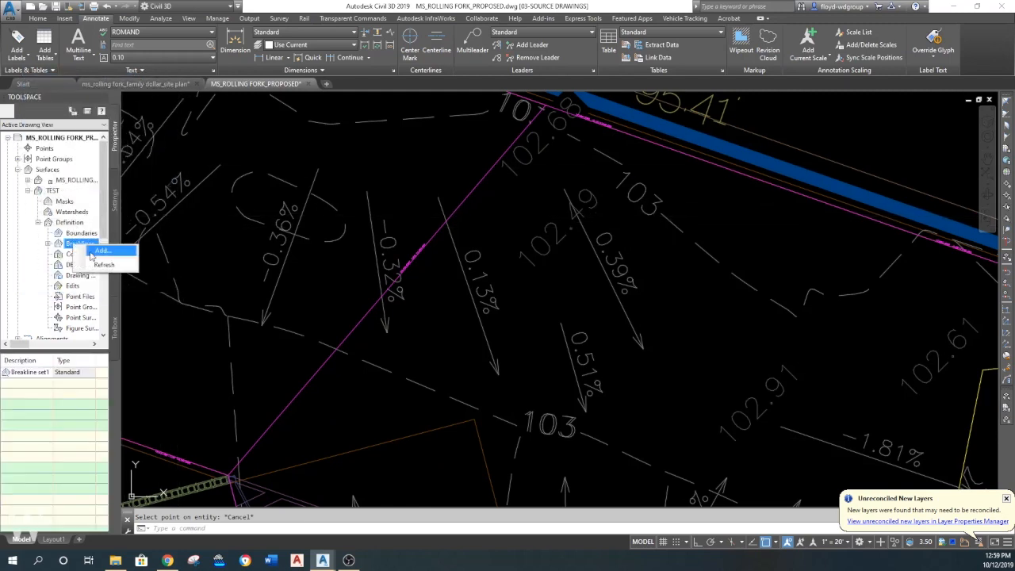
{"action": "left_click", "coordinate": [544, 368]}
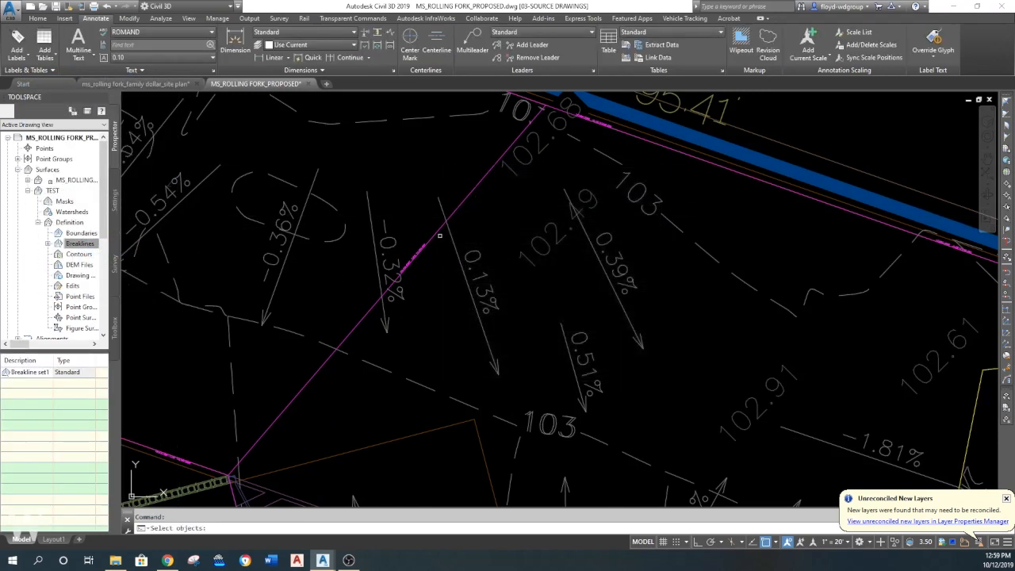
{"action": "key", "text": "Return"}
{"action": "scroll", "coordinate": [487, 328], "scroll_direction": "down", "scroll_amount": 1}
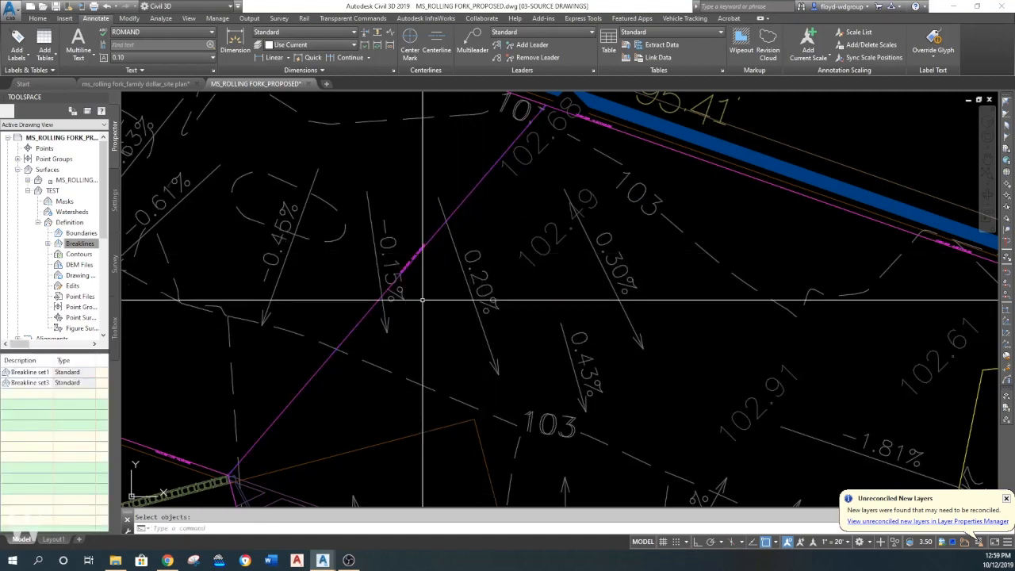
{"action": "scroll", "coordinate": [254, 267], "scroll_direction": "down", "scroll_amount": 1}
- Rebuild the TEST surface and close the event viewer
{"action": "right_click", "coordinate": [54, 192]}
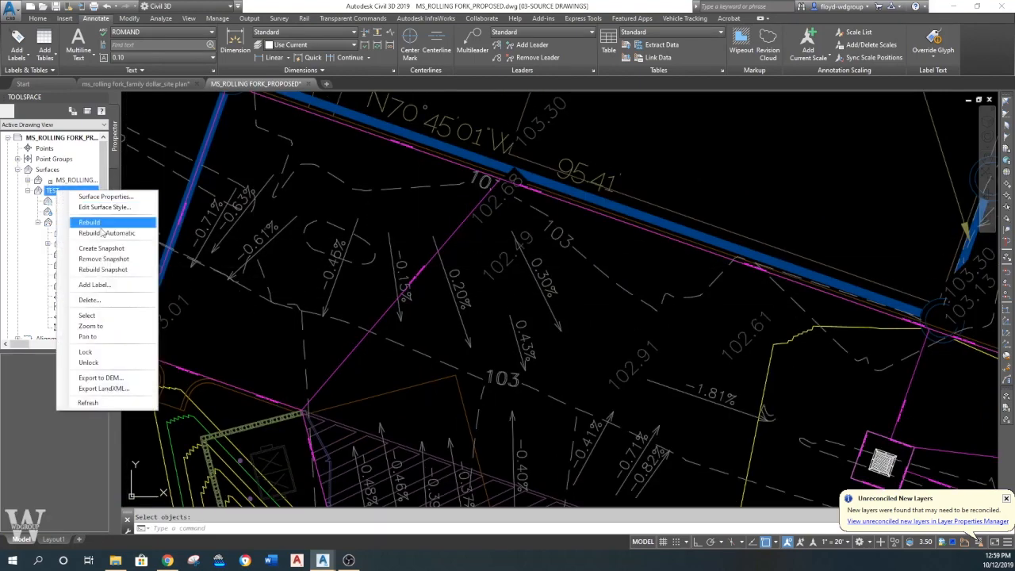
{"action": "left_click", "coordinate": [90, 222]}
{"action": "left_click", "coordinate": [511, 119]}
{"action": "mouse_move", "coordinate": [449, 264]}
{"action": "middle_mouse_down"}
{"action": "mouse_move", "coordinate": [486, 182]}
{"action": "mouse_move", "coordinate": [492, 204]}
{"action": "middle_mouse_up"}
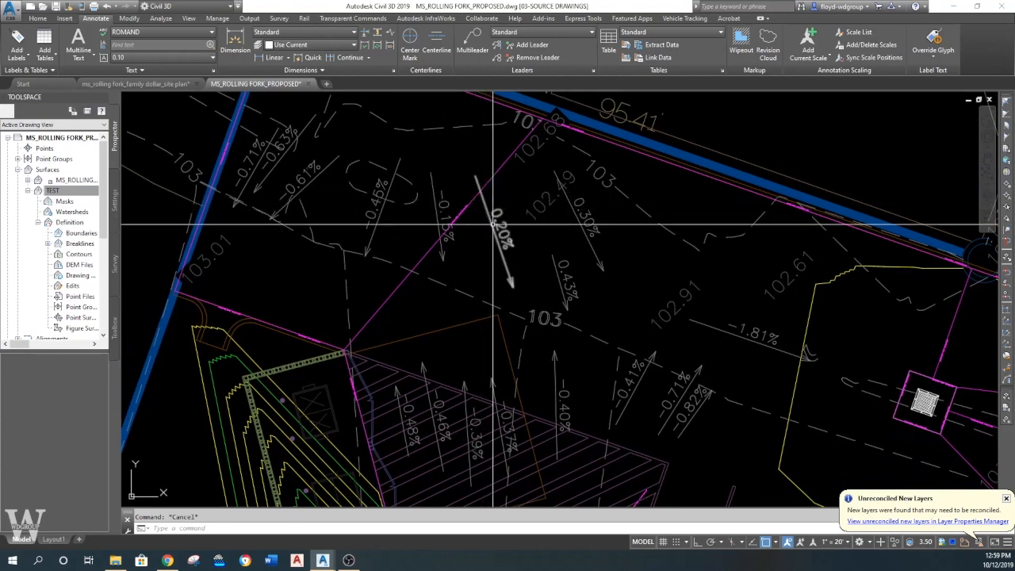
- Select all slope labels similar to the one beside the diagonal feature line and erase them
{"action": "left_click", "coordinate": [494, 254]}
{"action": "right_click", "coordinate": [492, 272]}
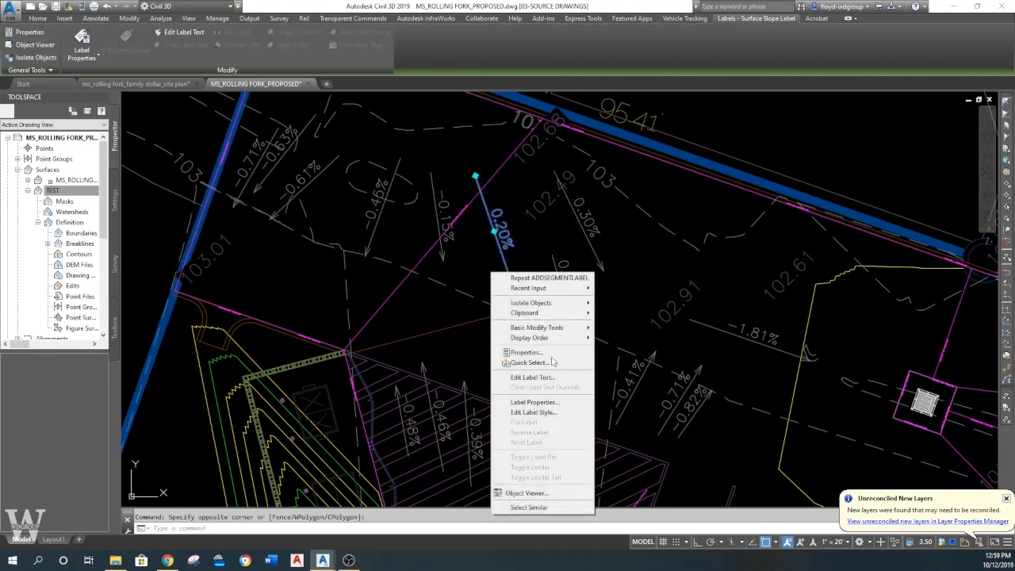
{"action": "left_click", "coordinate": [530, 507]}
{"action": "type", "text": "e"}
{"action": "key", "text": "Return"}
- Start a Water Drop analysis on the TEST surface with the path layer set to B-P-NOPLOT
{"action": "scroll", "coordinate": [492, 261], "scroll_direction": "down", "scroll_amount": 3}
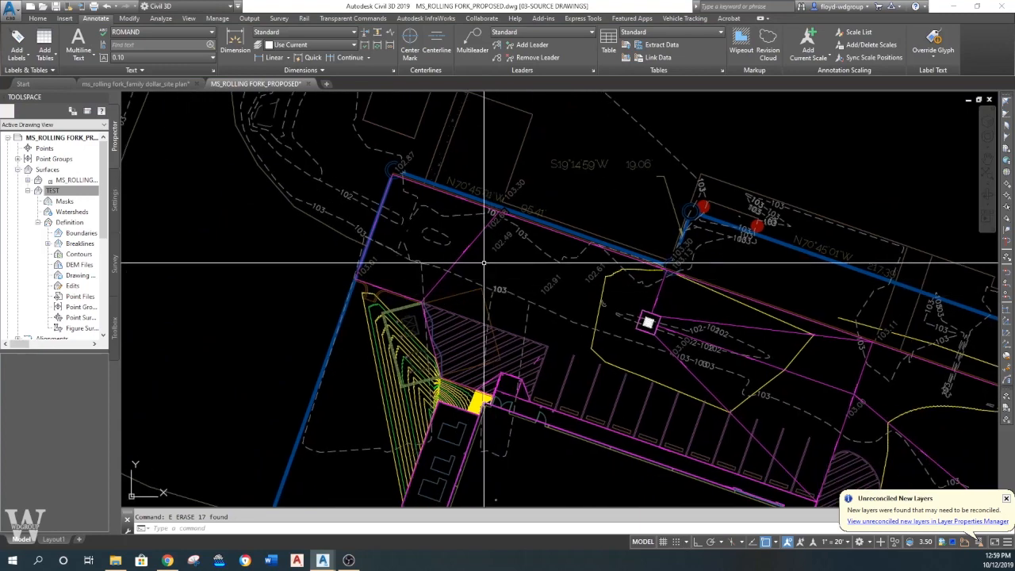
{"action": "left_click", "coordinate": [596, 313]}
{"action": "left_click", "coordinate": [277, 41]}
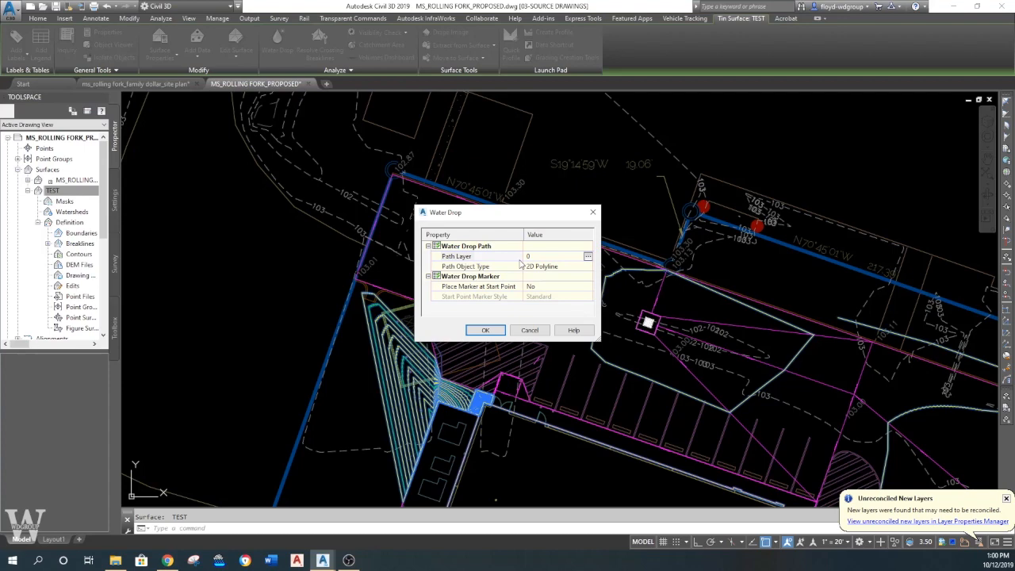
{"action": "left_click", "coordinate": [587, 257]}
{"action": "left_click", "coordinate": [474, 274]}
{"action": "left_click", "coordinate": [563, 378]}
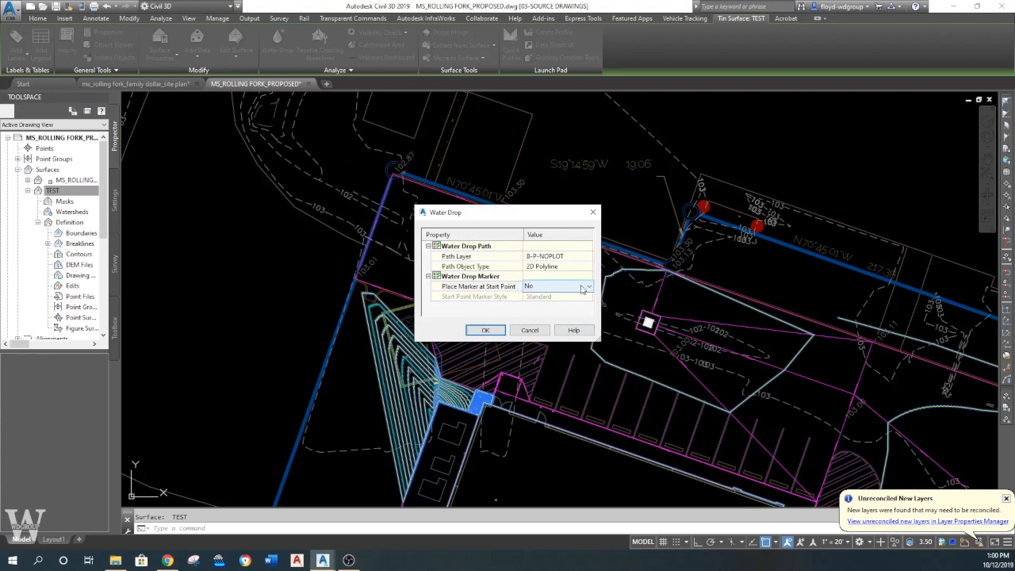
{"action": "left_click", "coordinate": [486, 331]}
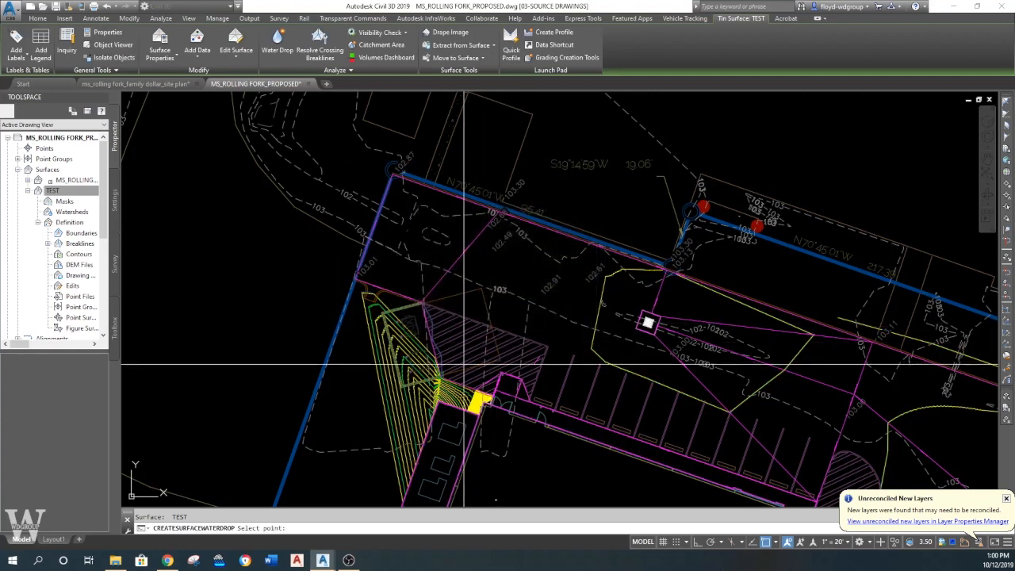
- Trace water drop paths from points across the hatched area and the ground north and northwest of it
{"action": "left_click", "coordinate": [482, 371]}
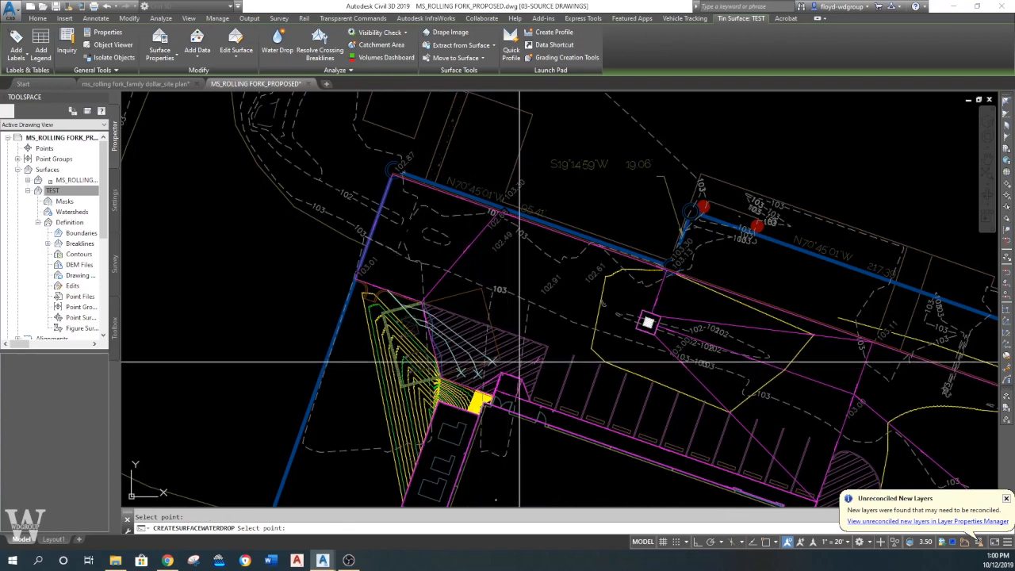
{"action": "left_click", "coordinate": [492, 337]}
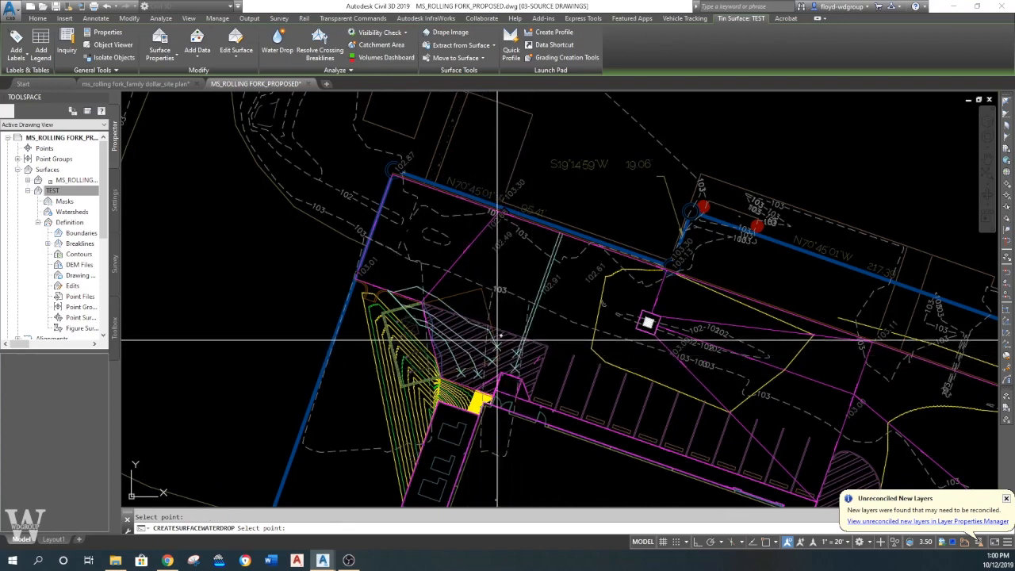
{"action": "left_click", "coordinate": [473, 312]}
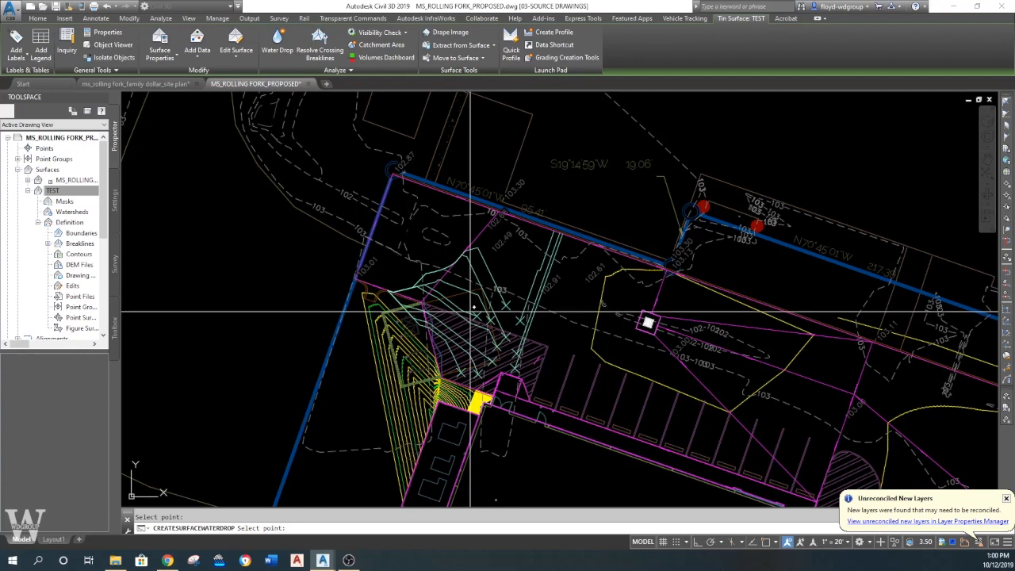
{"action": "left_click", "coordinate": [431, 206]}
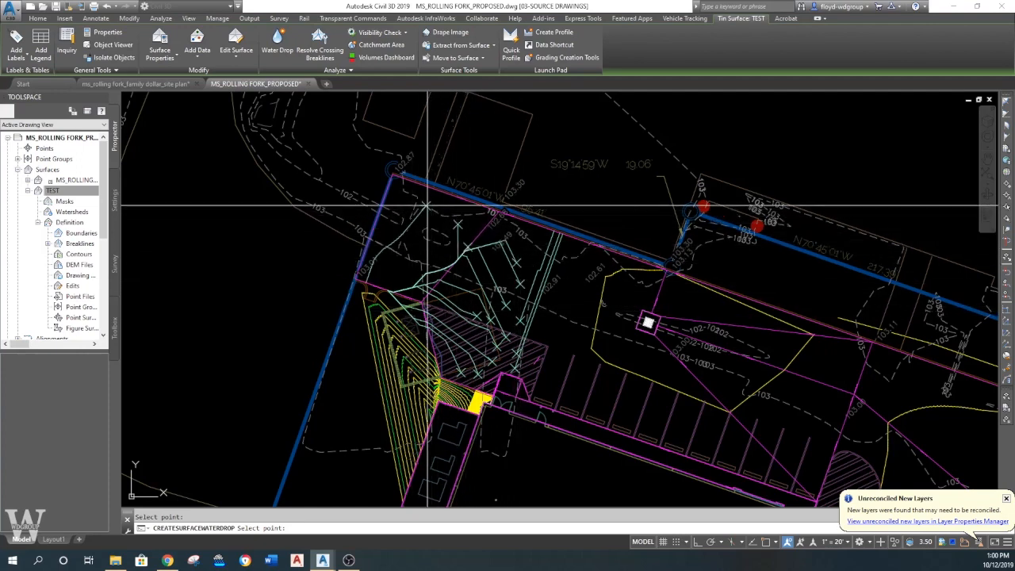
{"action": "key", "text": "Escape"}
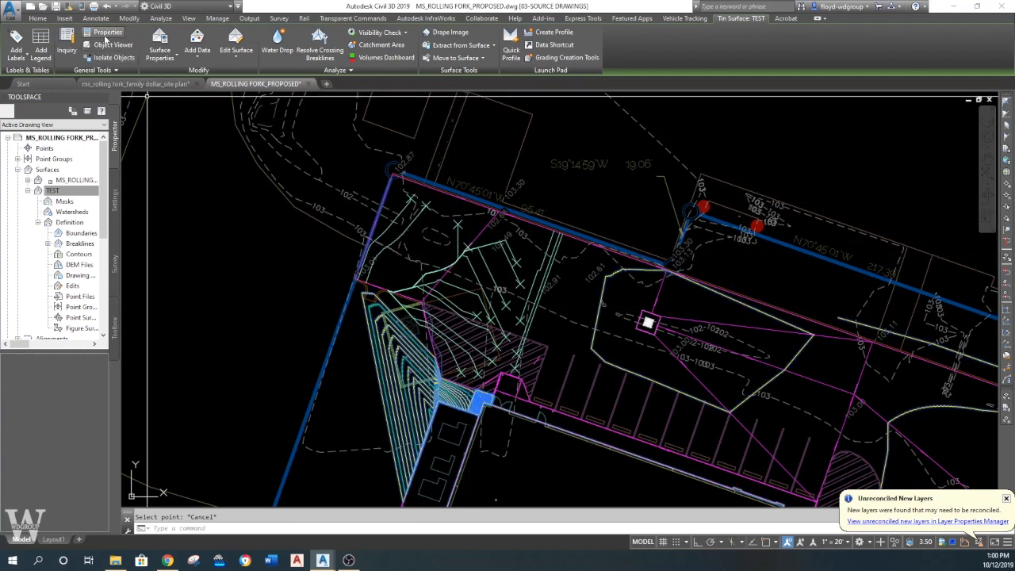
- Start adding two-point slope labels in the WDGROUP-SLOPE style to the TEST surface
{"action": "left_click", "coordinate": [18, 46]}
{"action": "left_click", "coordinate": [98, 50]}
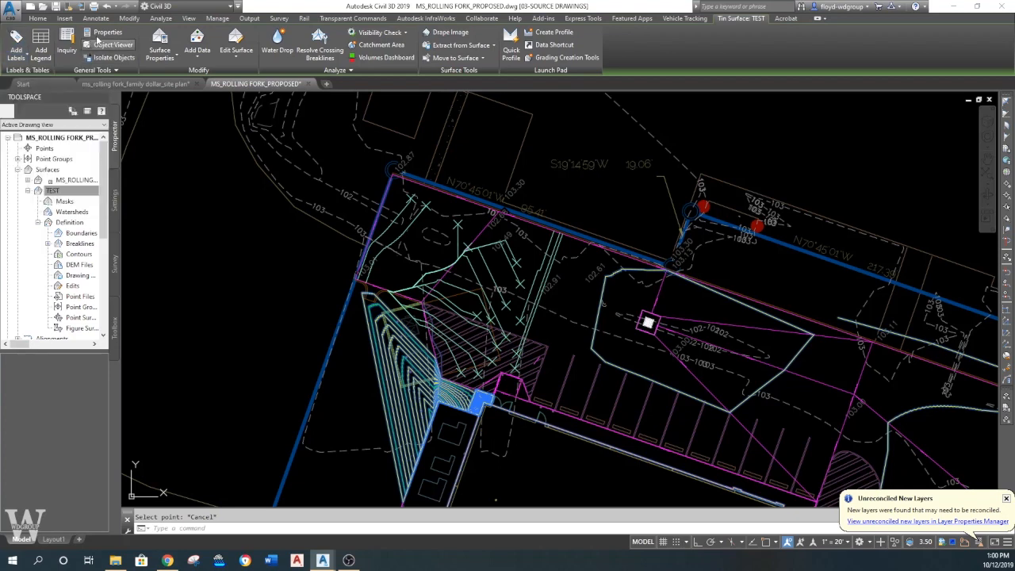
{"action": "left_click", "coordinate": [95, 18]}
{"action": "left_click", "coordinate": [17, 40]}
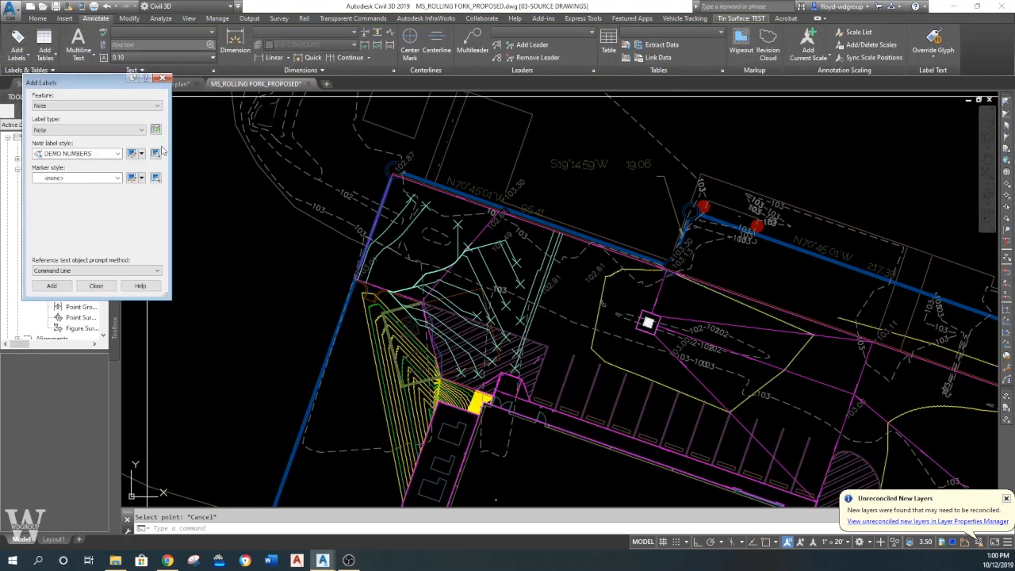
{"action": "left_click", "coordinate": [65, 104]}
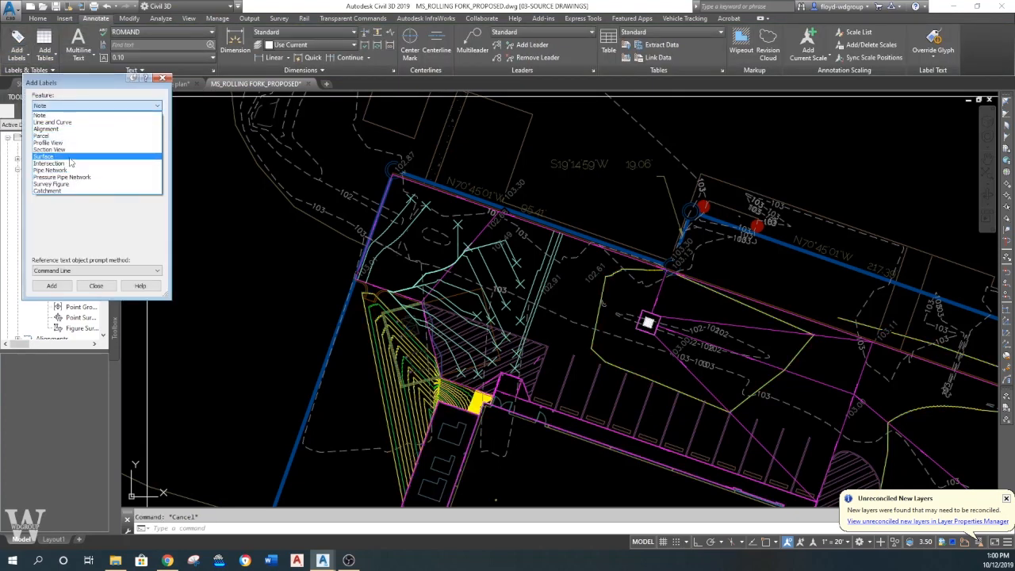
{"action": "left_click", "coordinate": [69, 156]}
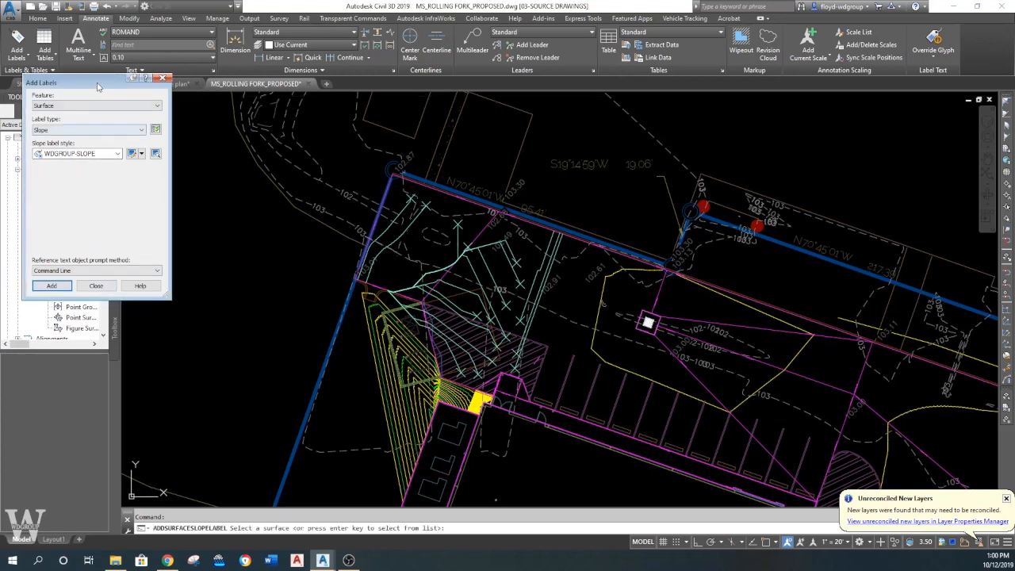
{"action": "left_click_drag", "start_coordinate": [103, 86], "coordinate": [113, 107]}
{"action": "scroll", "coordinate": [473, 285], "scroll_direction": "up", "scroll_amount": 3}
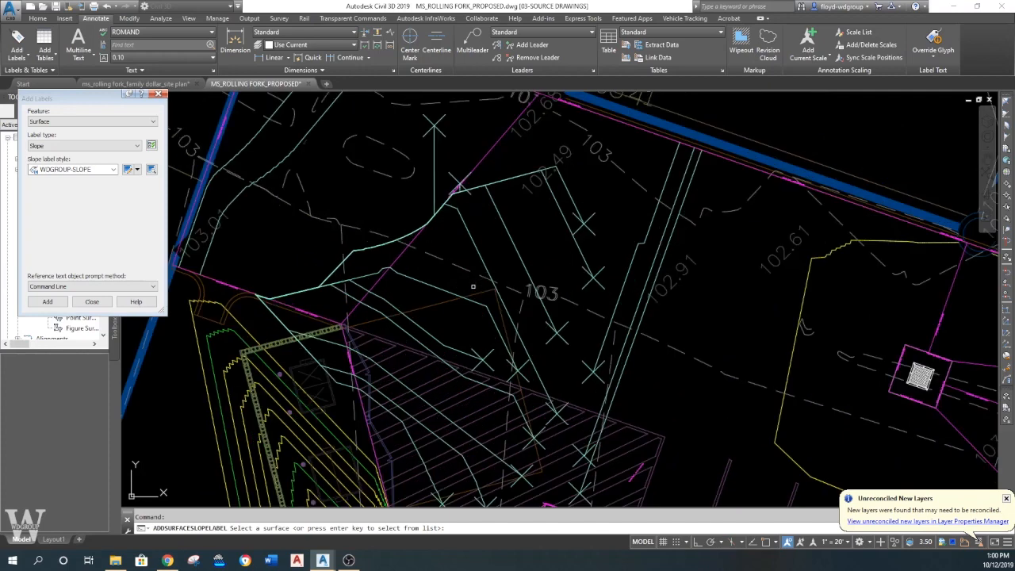
{"action": "left_click", "coordinate": [791, 355]}
{"action": "type", "text": "t"}
{"action": "key", "text": "Return"}
- Place two-point slope labels along the water drop paths between the hatched area and the north boundary
{"action": "left_click", "coordinate": [542, 310]}
{"action": "left_click", "coordinate": [512, 235]}
{"action": "left_click", "coordinate": [530, 361]}
{"action": "left_click", "coordinate": [484, 278]}
{"action": "left_click", "coordinate": [481, 310]}
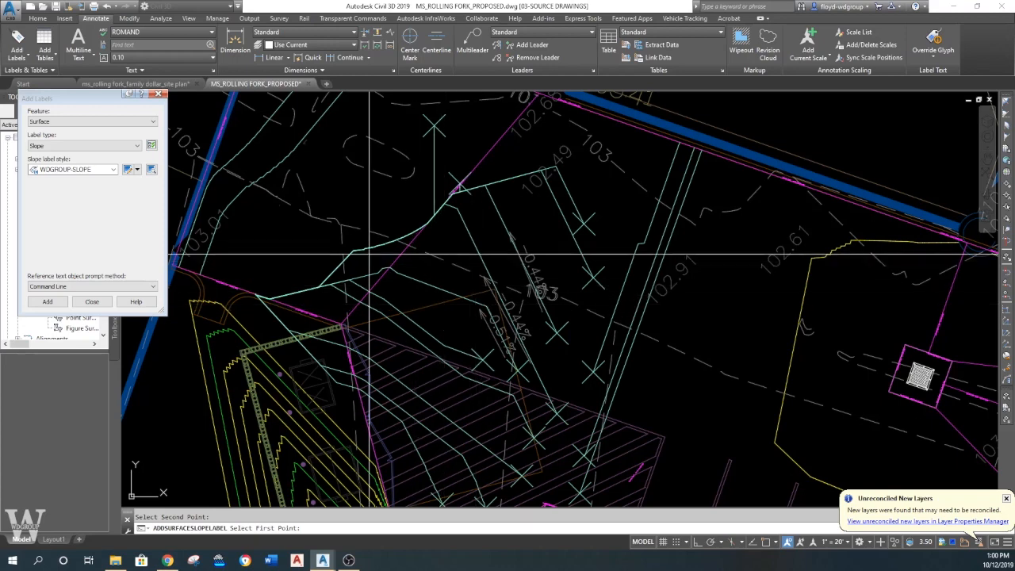
{"action": "left_click", "coordinate": [440, 347]}
{"action": "scroll", "coordinate": [476, 300], "scroll_direction": "down", "scroll_amount": 2}
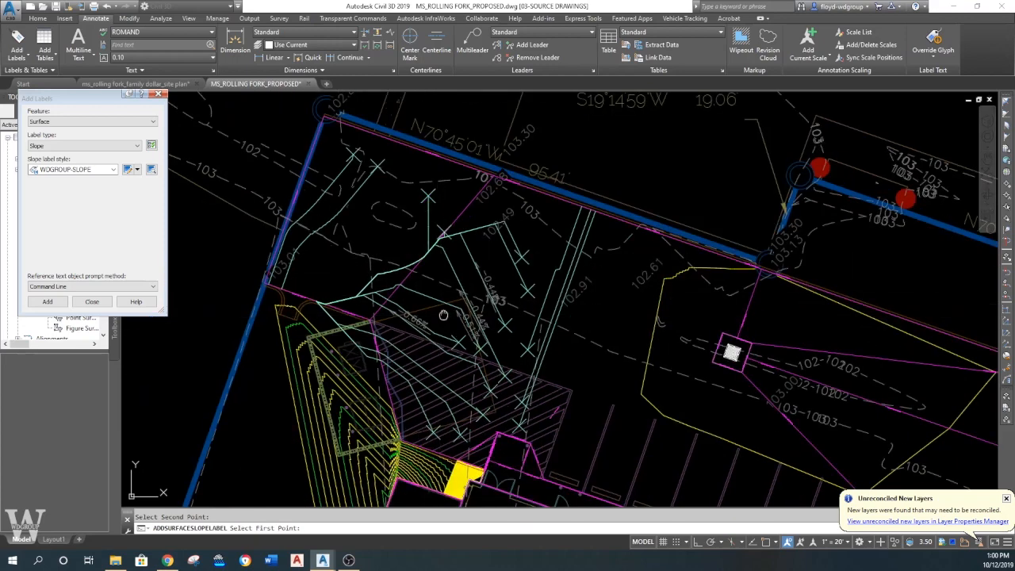
{"action": "left_click", "coordinate": [572, 286]}
{"action": "left_click", "coordinate": [575, 316]}
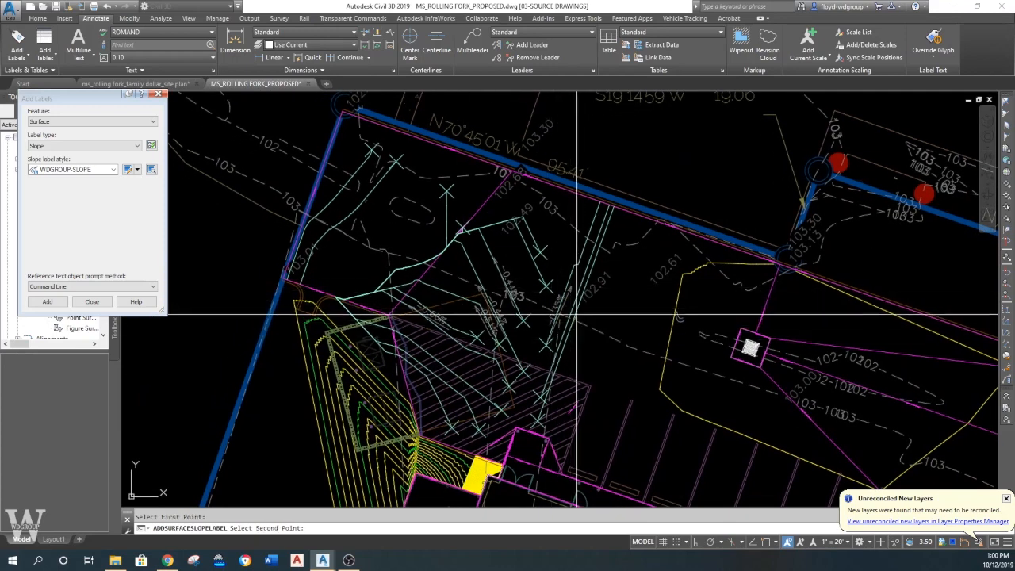
{"action": "left_click", "coordinate": [585, 286]}
{"action": "key", "text": "Escape"}
{"action": "key", "text": "Escape"}
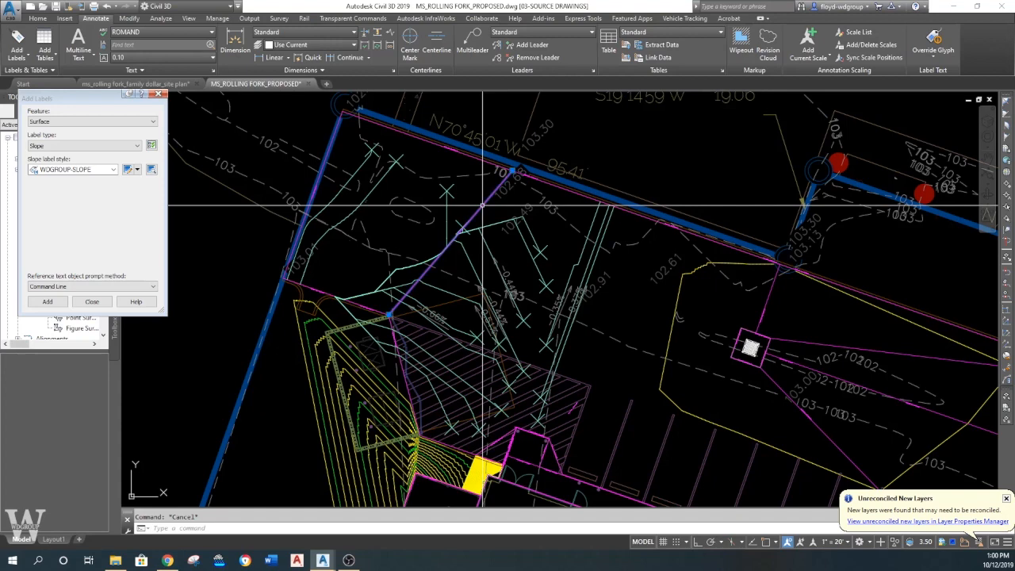
- Move the diagonal feature line's north end onto the southwest corner of the square feature line around the inlet
{"action": "left_click", "coordinate": [482, 205]}
{"action": "left_click", "coordinate": [512, 171]}
{"action": "scroll", "coordinate": [746, 353], "scroll_direction": "up", "scroll_amount": 8}
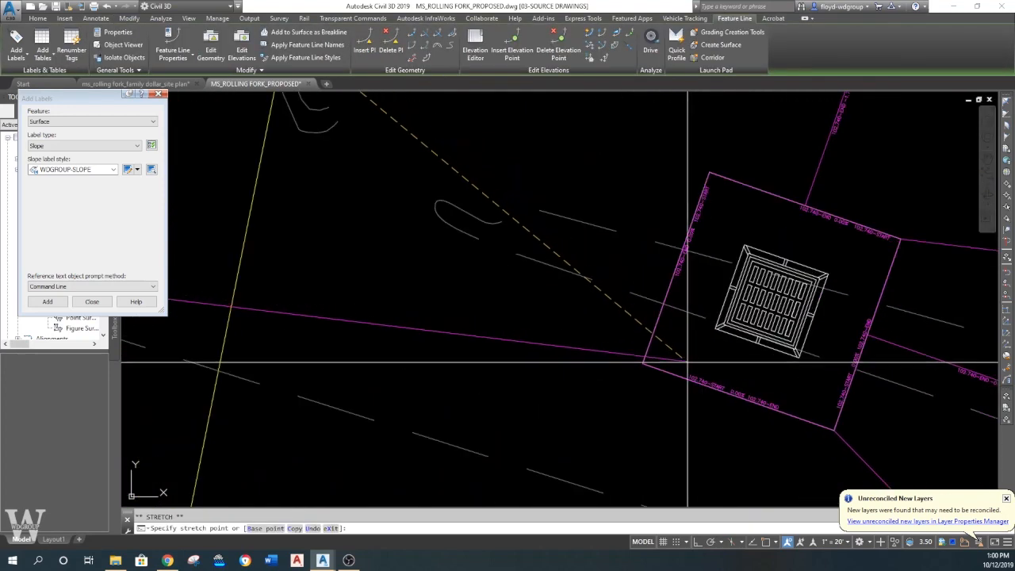
{"action": "type", "text": "END"}
{"action": "key", "text": "Escape"}
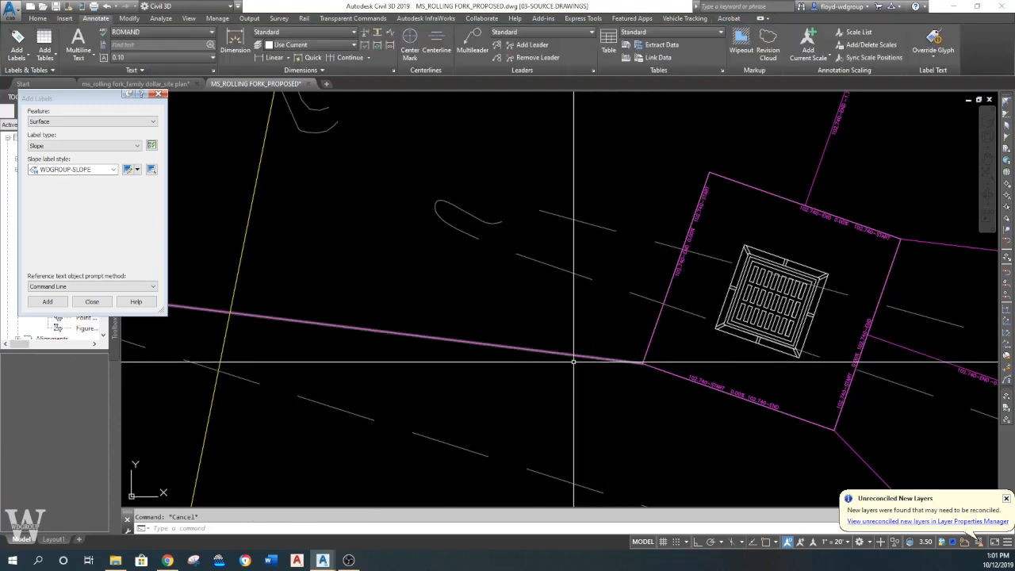
- Check the elevation and slope label on the feature line running to the inlet, and regenerate the drawing
{"action": "scroll", "coordinate": [577, 359], "scroll_direction": "down", "scroll_amount": 6}
{"action": "scroll", "coordinate": [432, 347], "scroll_direction": "up", "scroll_amount": 6}
{"action": "scroll", "coordinate": [432, 348], "scroll_direction": "up", "scroll_amount": 2}
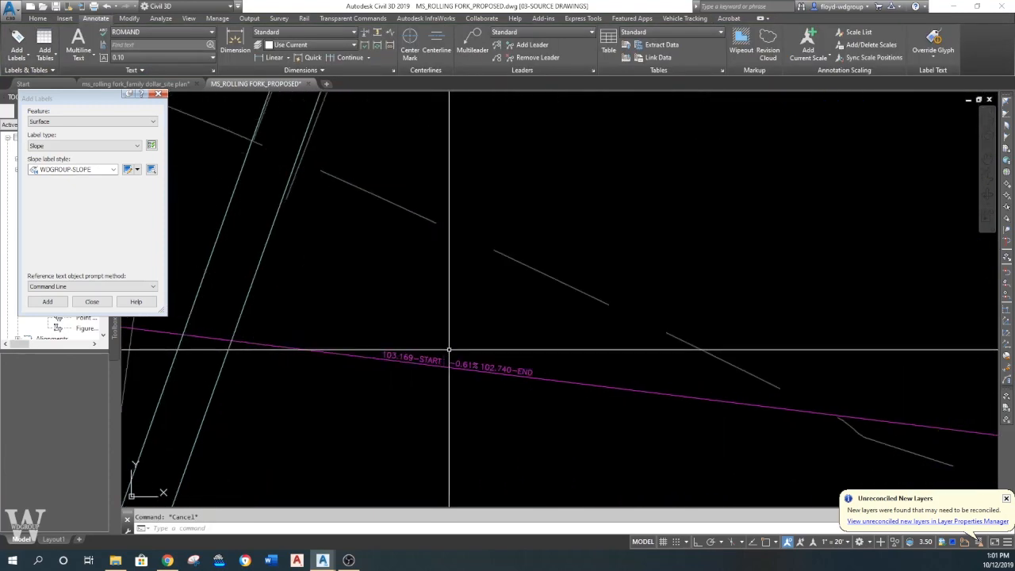
{"action": "scroll", "coordinate": [449, 350], "scroll_direction": "down", "scroll_amount": 5}
{"action": "middle_click_drag", "start_coordinate": [666, 383], "coordinate": [417, 336]}
{"action": "scroll", "coordinate": [589, 375], "scroll_direction": "up", "scroll_amount": 4}
{"action": "scroll", "coordinate": [602, 372], "scroll_direction": "up", "scroll_amount": 2}
{"action": "type", "text": "REA"}
{"action": "key", "text": "Return"}
{"action": "scroll", "coordinate": [536, 369], "scroll_direction": "down", "scroll_amount": 5}
{"action": "middle_click_drag", "start_coordinate": [536, 369], "coordinate": [593, 361]}
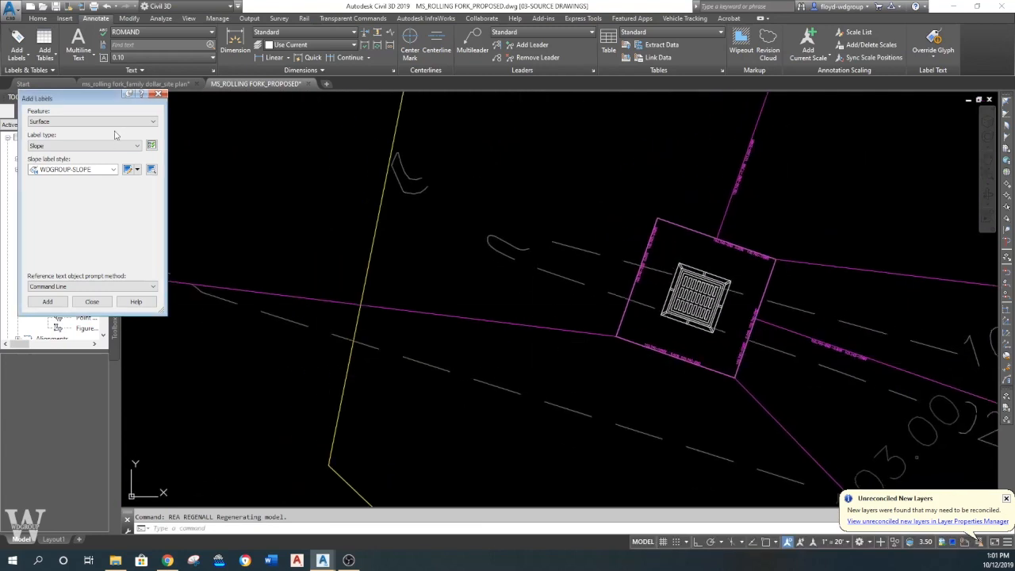
- Rebuild the TEST surface with the relocated feature line, close the event viewer and move the Add Labels dialog aside
{"action": "left_click_drag", "start_coordinate": [109, 103], "coordinate": [225, 30]}
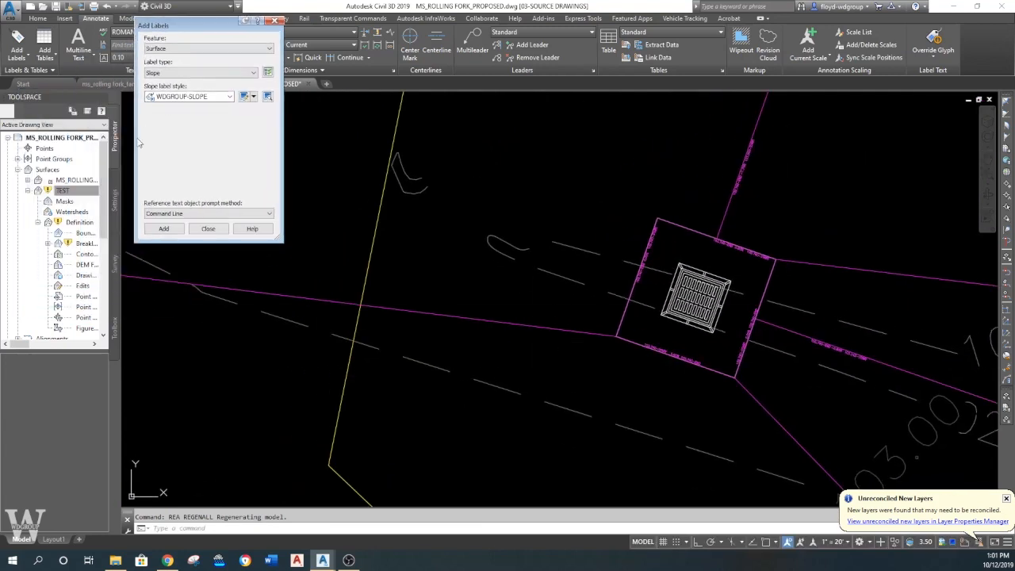
{"action": "right_click", "coordinate": [79, 195]}
{"action": "left_click", "coordinate": [109, 222]}
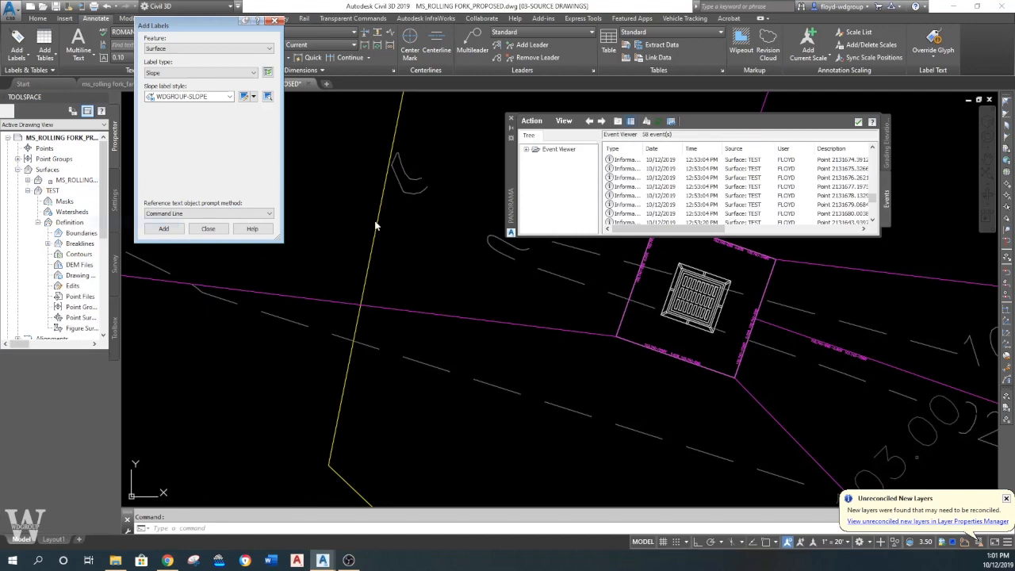
{"action": "left_click", "coordinate": [511, 119]}
{"action": "left_click_drag", "start_coordinate": [217, 24], "coordinate": [89, 99]}
- Select all the water drop paths and markers and delete them
{"action": "scroll", "coordinate": [321, 264], "scroll_direction": "down", "scroll_amount": 5}
{"action": "scroll", "coordinate": [321, 264], "scroll_direction": "up", "scroll_amount": 3}
{"action": "middle_click_drag", "start_coordinate": [249, 219], "coordinate": [456, 276]}
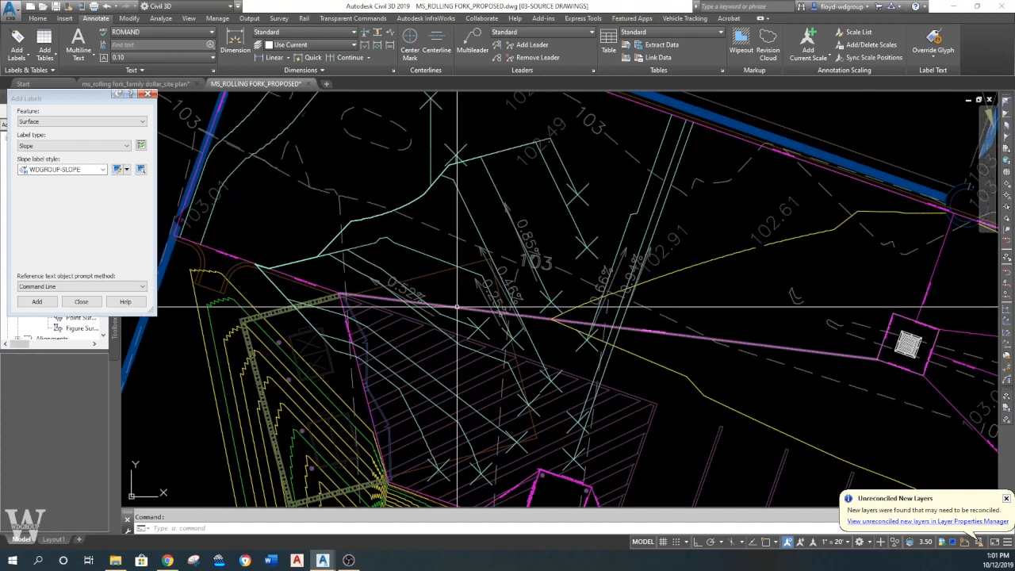
{"action": "left_click", "coordinate": [447, 165]}
{"action": "right_click", "coordinate": [448, 166]}
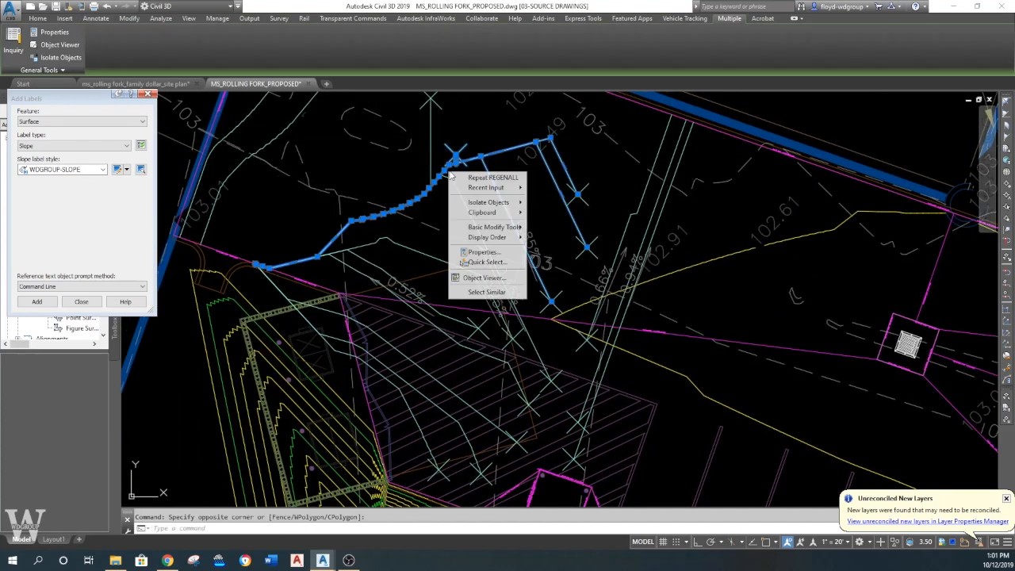
{"action": "left_click", "coordinate": [488, 297]}
{"action": "key", "text": "Delete"}
- Select all the slope labels around the north edge of the hatched area and erase them
{"action": "left_click", "coordinate": [408, 290]}
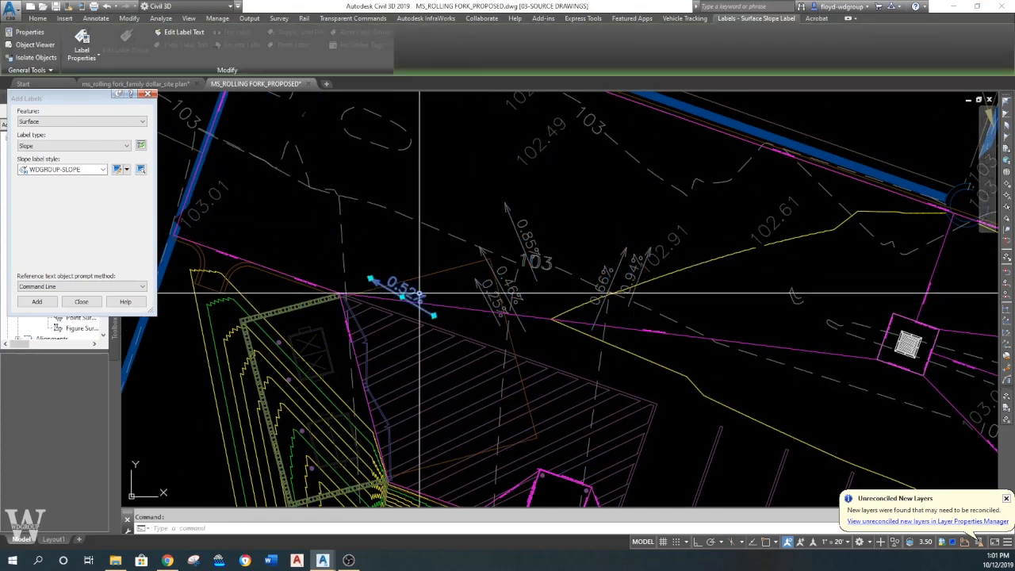
{"action": "right_click", "coordinate": [421, 294]}
{"action": "left_click", "coordinate": [482, 530]}
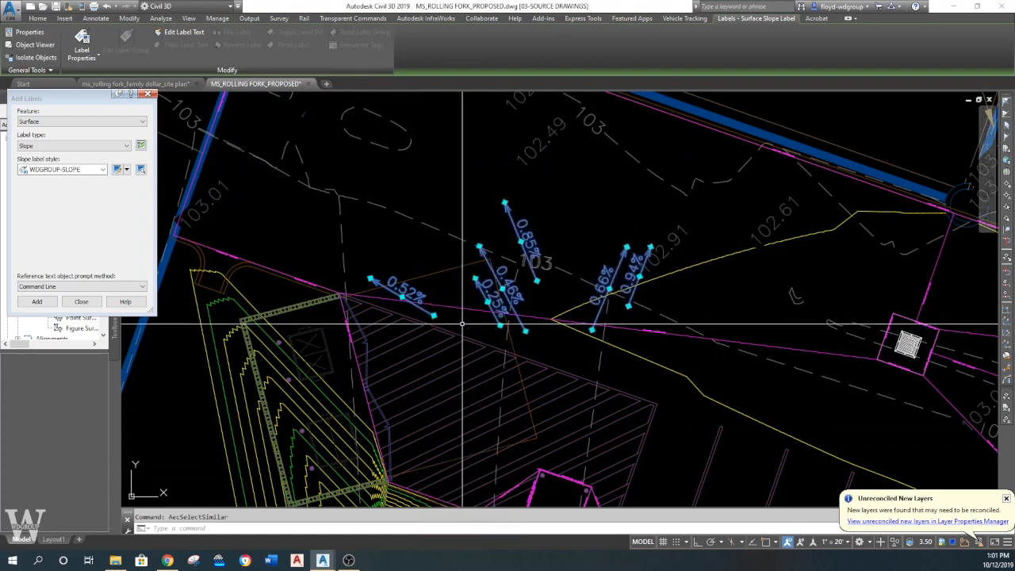
{"action": "type", "text": "e"}
{"action": "key", "text": "Return"}
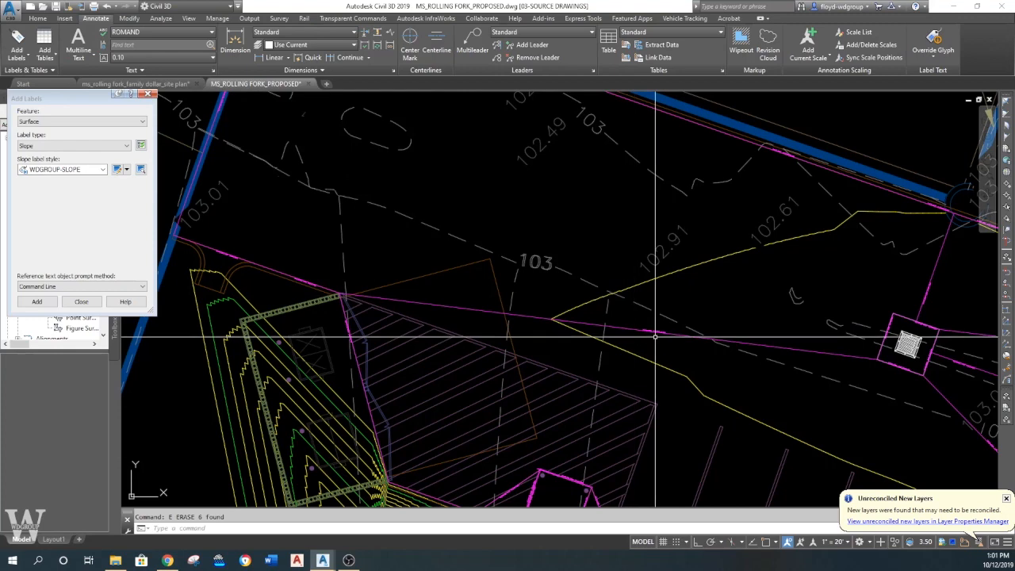
- Set up water drop paths for the TEST surface on layer B-P-TEXT JOINTING PLAN, with markers at the start points
{"action": "left_click", "coordinate": [544, 290]}
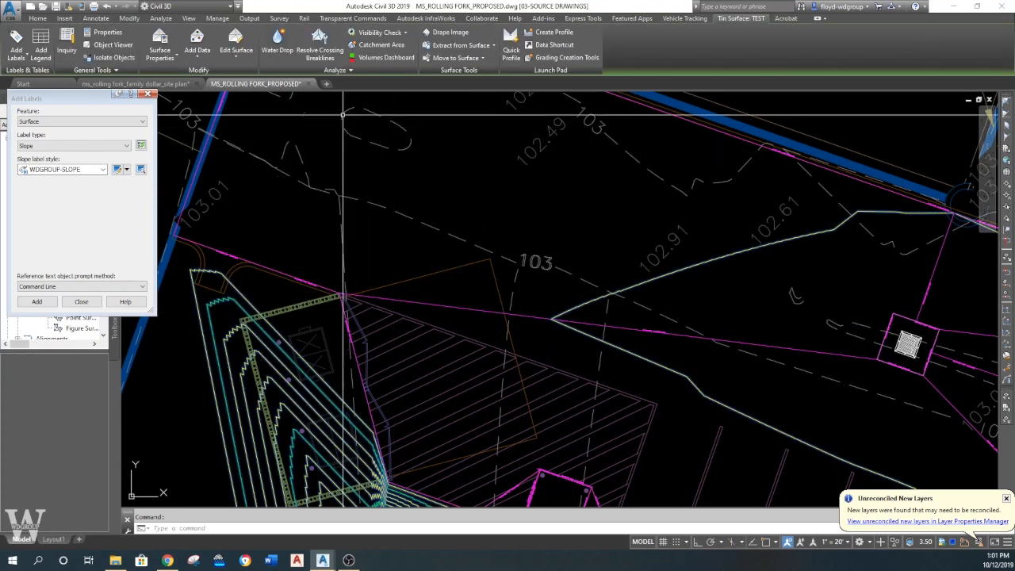
{"action": "left_click", "coordinate": [278, 44]}
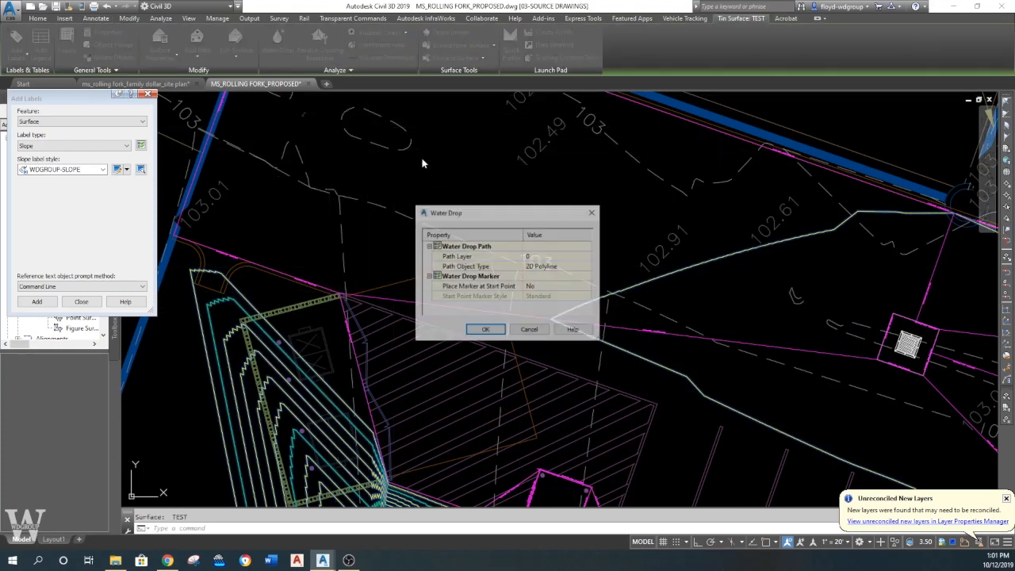
{"action": "left_click", "coordinate": [587, 257]}
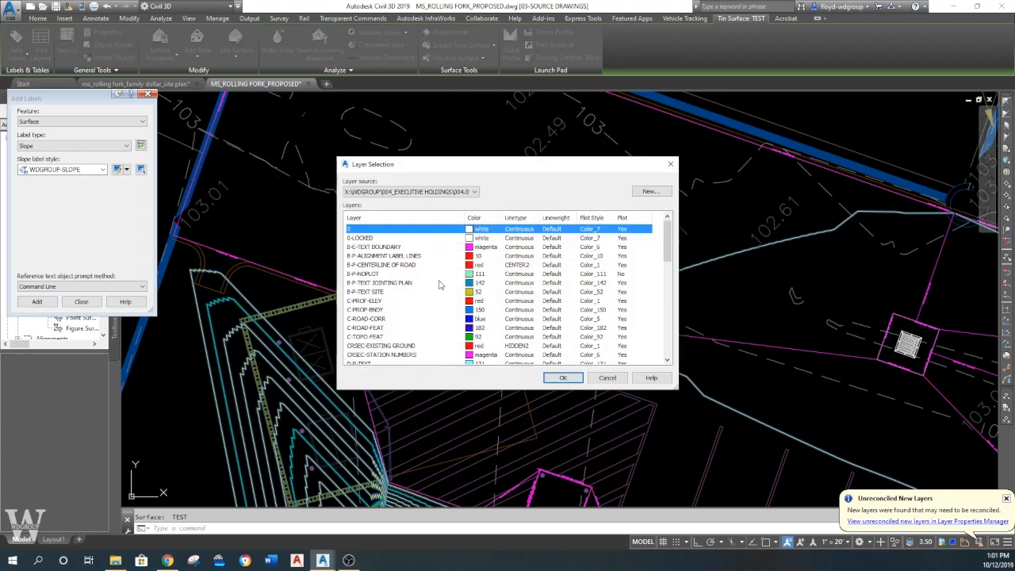
{"action": "left_click", "coordinate": [442, 283]}
{"action": "left_click", "coordinate": [553, 378]}
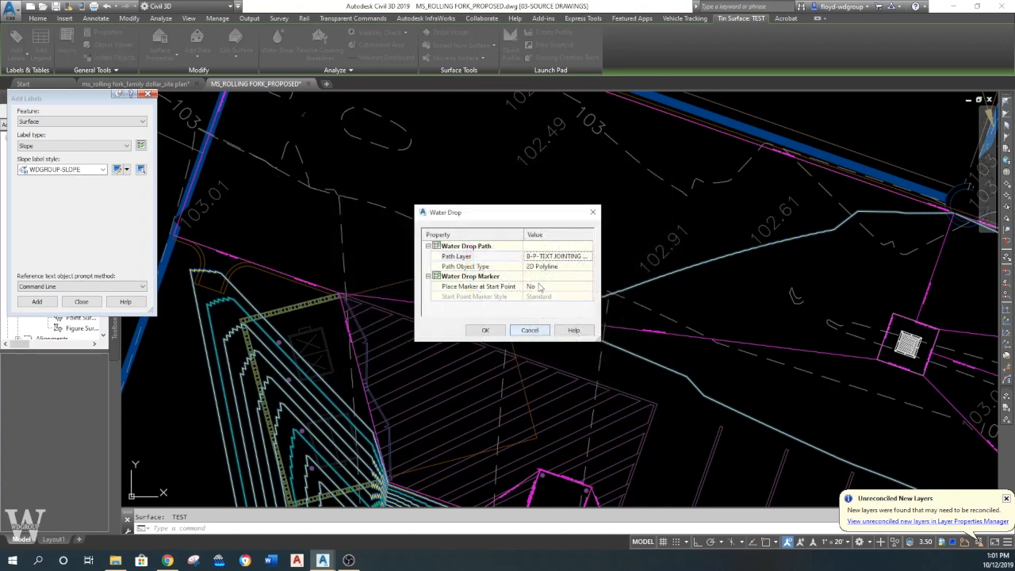
{"action": "left_click", "coordinate": [486, 331]}
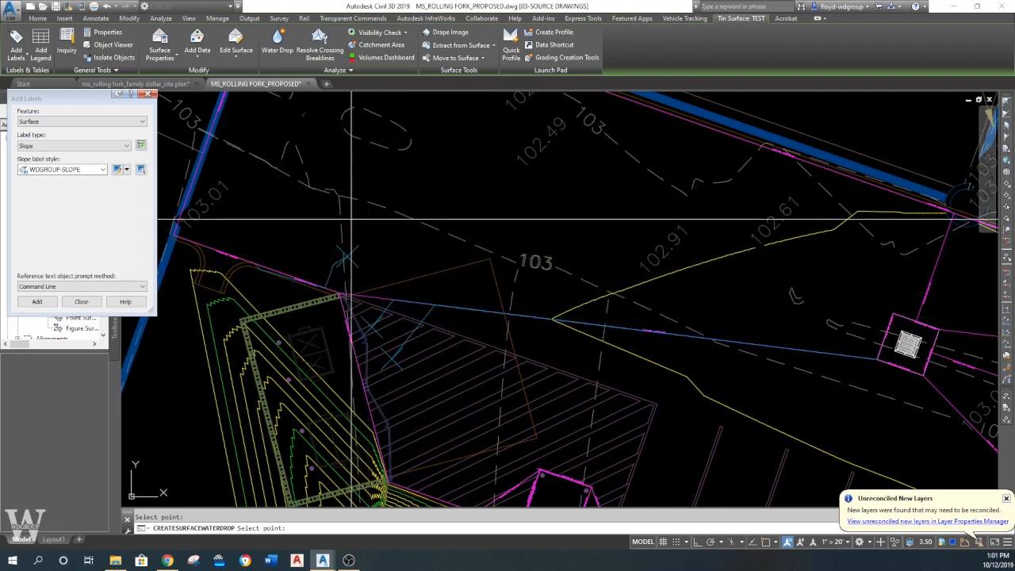
- Place water drops across the area between the north property line and the feature line running to the inlet
{"action": "scroll", "coordinate": [376, 218], "scroll_direction": "down", "scroll_amount": 2}
{"action": "left_click", "coordinate": [450, 146]}
{"action": "left_click", "coordinate": [530, 150]}
{"action": "left_click", "coordinate": [568, 166]}
{"action": "left_click", "coordinate": [622, 175]}
{"action": "left_click", "coordinate": [471, 150]}
{"action": "left_click", "coordinate": [410, 122]}
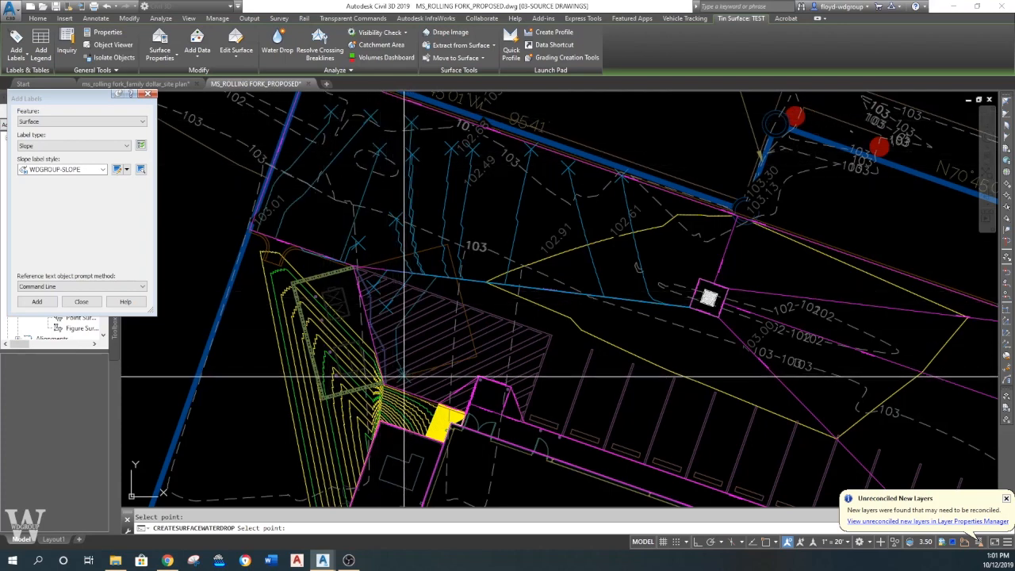
- Place more water drops on the south side, at the parking stalls by the building
{"action": "left_click", "coordinate": [674, 431]}
{"action": "left_click", "coordinate": [637, 421]}
{"action": "left_click", "coordinate": [614, 417]}
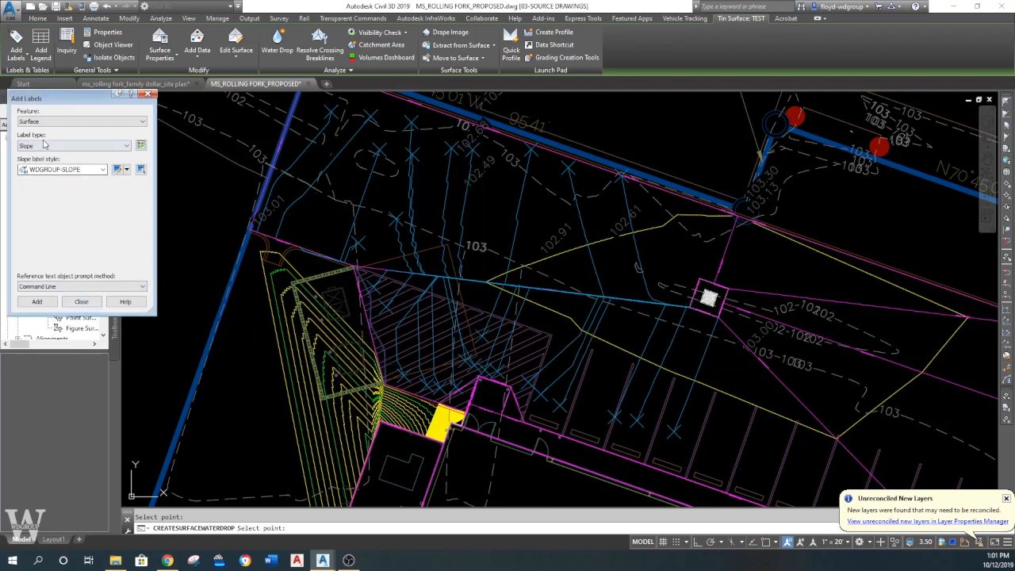
- Add two-point WDGROUP-SLOPE surface labels along the feature line to the inlet and along the drop paths over the hatched area
{"action": "left_click", "coordinate": [36, 302]}
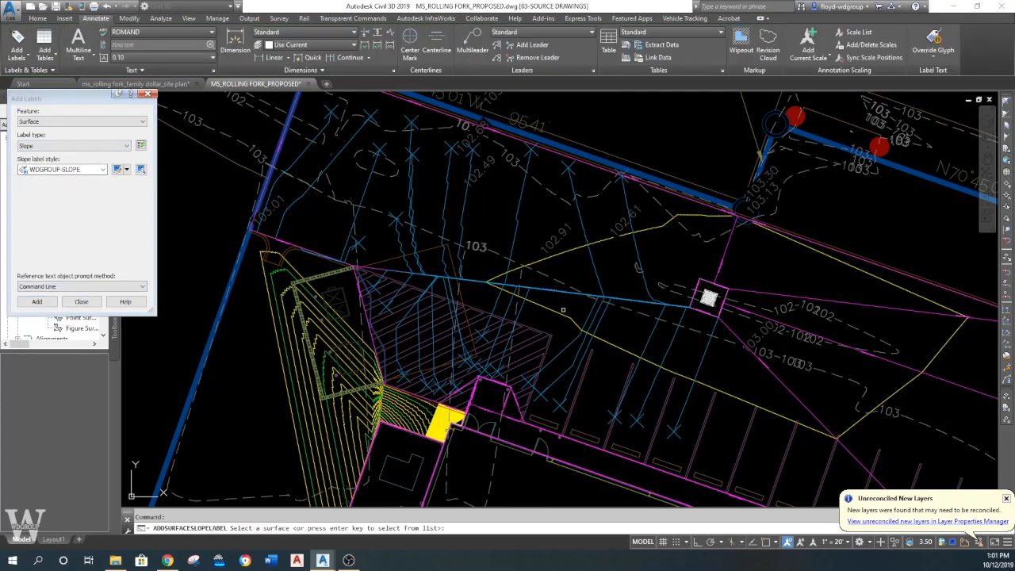
{"action": "type", "text": "TW"}
{"action": "key", "text": "Return"}
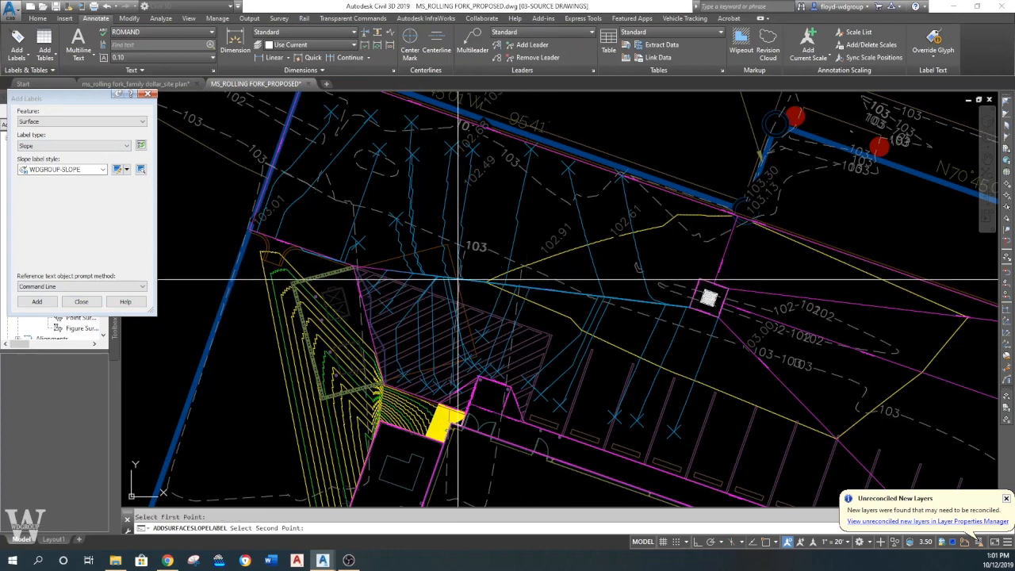
{"action": "scroll", "coordinate": [456, 294], "scroll_direction": "up", "scroll_amount": 4}
{"action": "left_click", "coordinate": [420, 429]}
{"action": "left_click", "coordinate": [417, 333]}
{"action": "left_click", "coordinate": [296, 320]}
{"action": "left_click", "coordinate": [340, 262]}
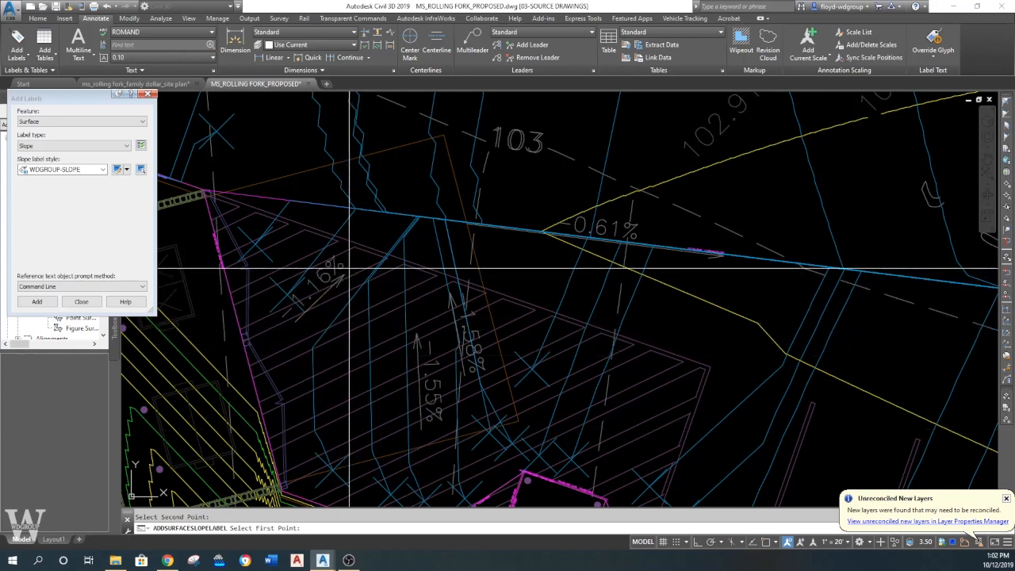
{"action": "left_click", "coordinate": [582, 393]}
{"action": "left_click", "coordinate": [609, 324]}
{"action": "scroll", "coordinate": [547, 184], "scroll_direction": "down", "scroll_amount": 2}
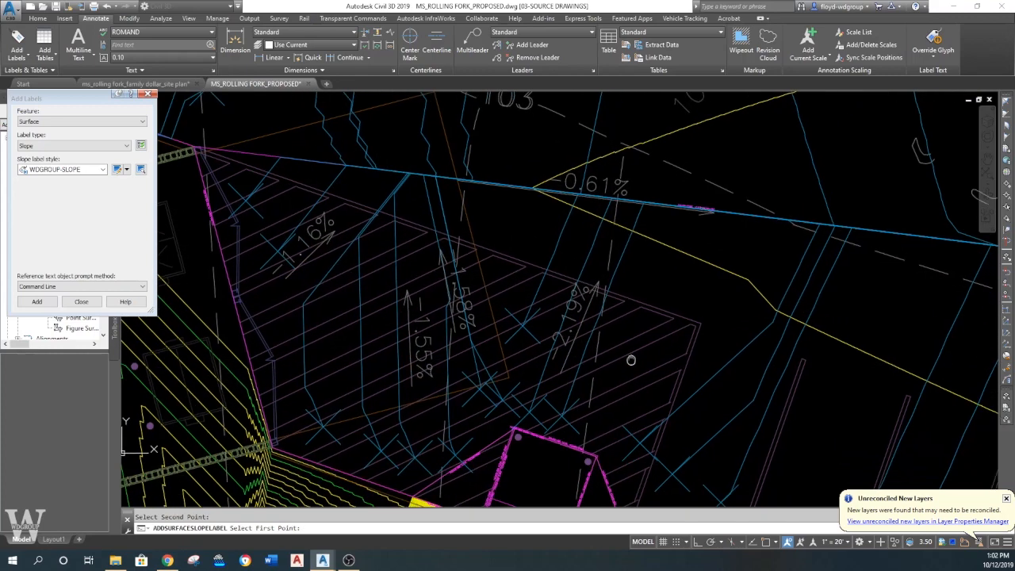
- Label the surface slope with two-point labels along the water drop paths north of the hatched area
{"action": "middle_click_drag", "start_coordinate": [577, 270], "coordinate": [600, 381]}
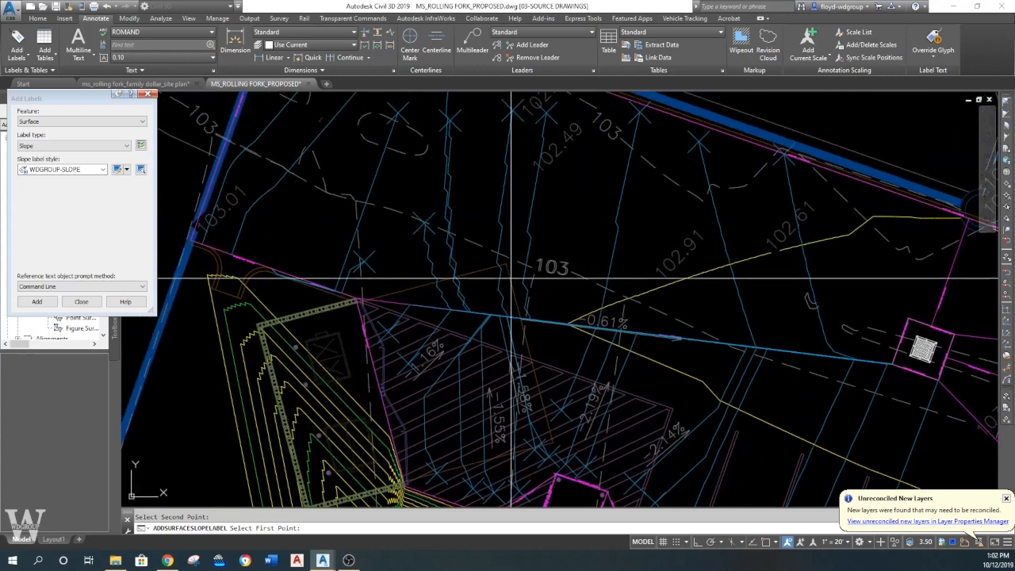
{"action": "left_click", "coordinate": [503, 133]}
{"action": "left_click", "coordinate": [499, 223]}
{"action": "left_click", "coordinate": [536, 148]}
{"action": "left_click", "coordinate": [520, 238]}
{"action": "left_click", "coordinate": [611, 154]}
{"action": "left_click", "coordinate": [593, 249]}
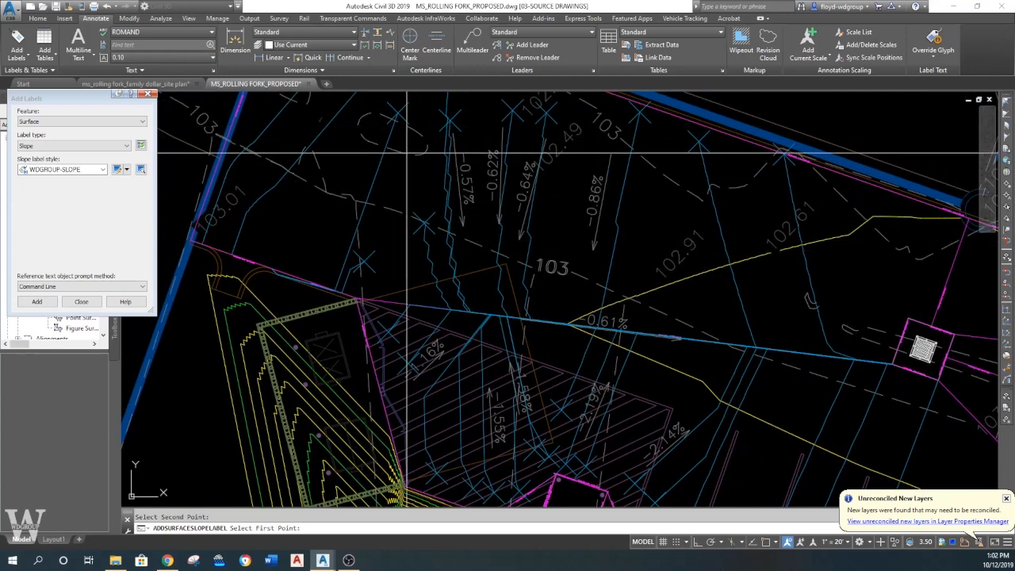
- Add two-point slope labels along the two water drop paths in the northwest corner of the lot
{"action": "middle_click_drag", "start_coordinate": [349, 90], "coordinate": [363, 180]}
{"action": "left_click", "coordinate": [325, 151]}
{"action": "left_click", "coordinate": [289, 213]}
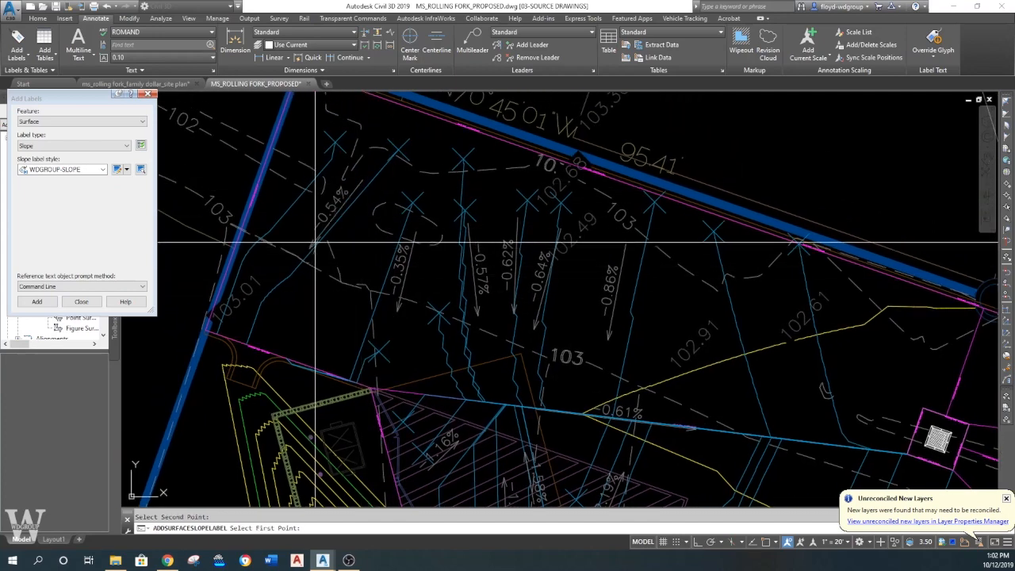
{"action": "left_click", "coordinate": [353, 176]}
{"action": "left_click", "coordinate": [314, 248]}
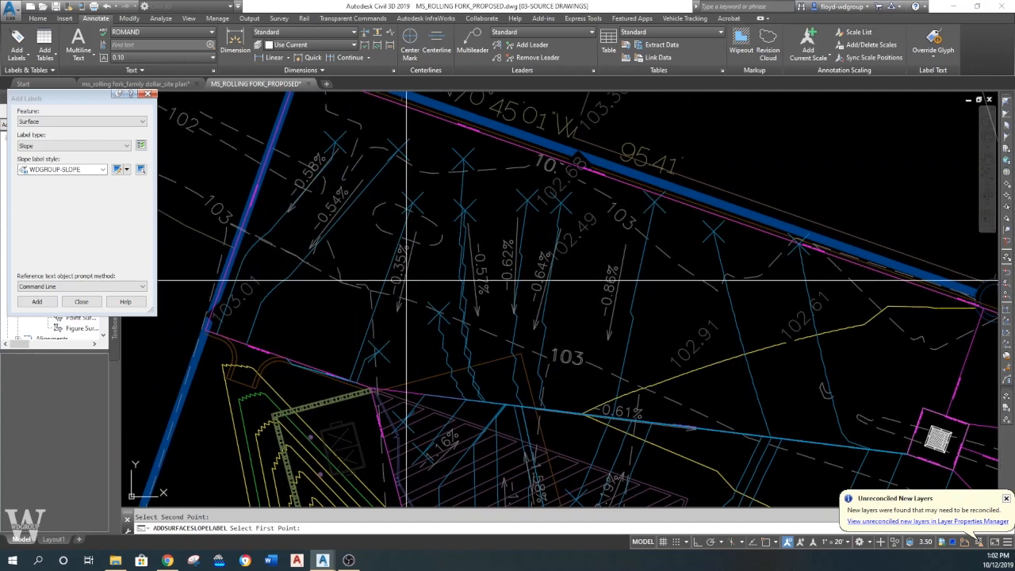
- Add two-point slope labels along the drop paths northwest of the inlet and over the adjacent parking stalls
{"action": "middle_click_drag", "start_coordinate": [413, 242], "coordinate": [318, 195]}
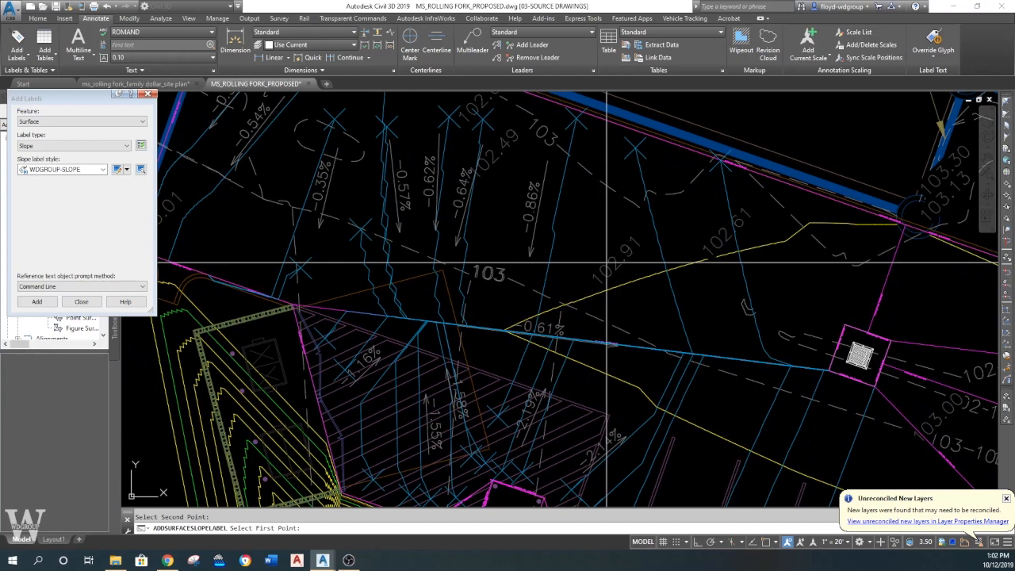
{"action": "middle_click_drag", "start_coordinate": [607, 262], "coordinate": [542, 232]}
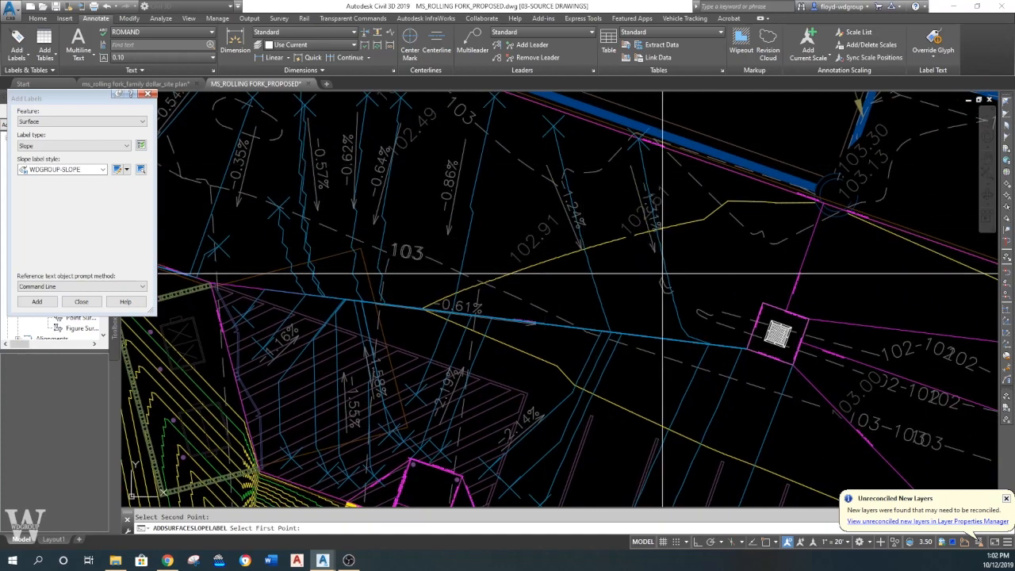
{"action": "middle_click_drag", "start_coordinate": [662, 274], "coordinate": [663, 199]}
{"action": "left_click", "coordinate": [604, 339]}
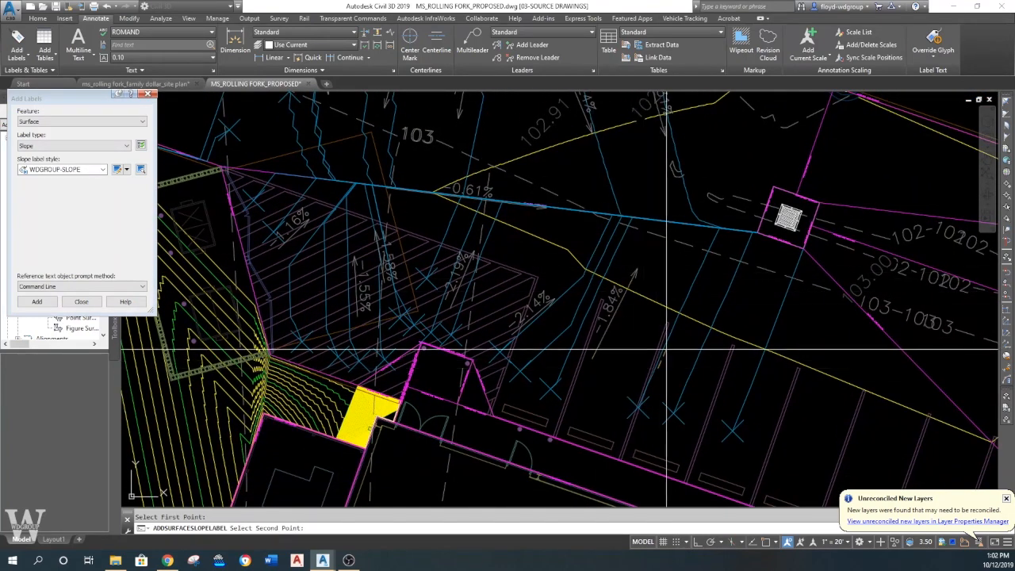
- Examine the elevation and grade labels on the feature lines west and east of the inlet against the surrounding slope labels
{"action": "scroll", "coordinate": [530, 212], "scroll_direction": "up", "scroll_amount": 8}
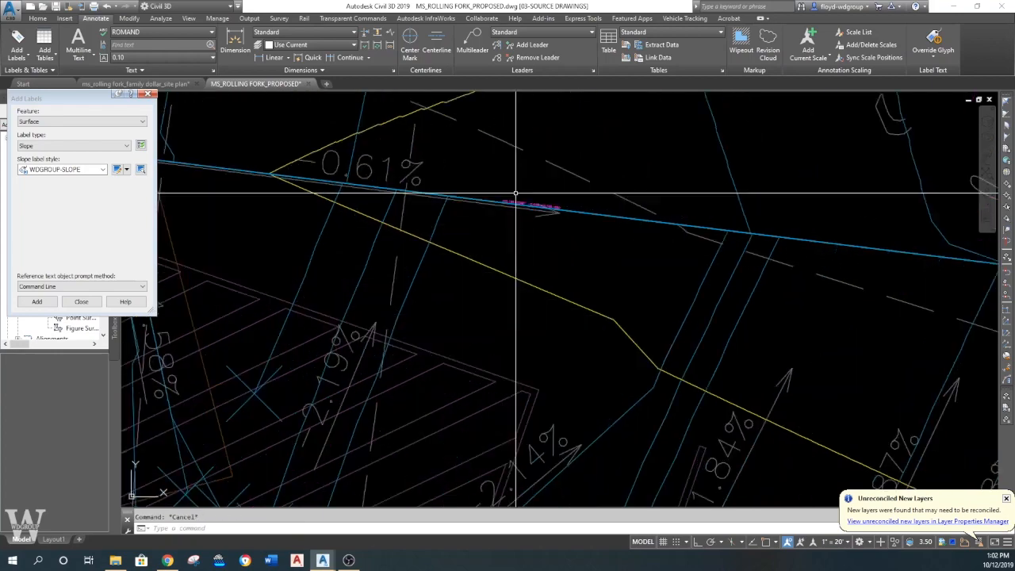
{"action": "scroll", "coordinate": [539, 205], "scroll_direction": "down", "scroll_amount": 6}
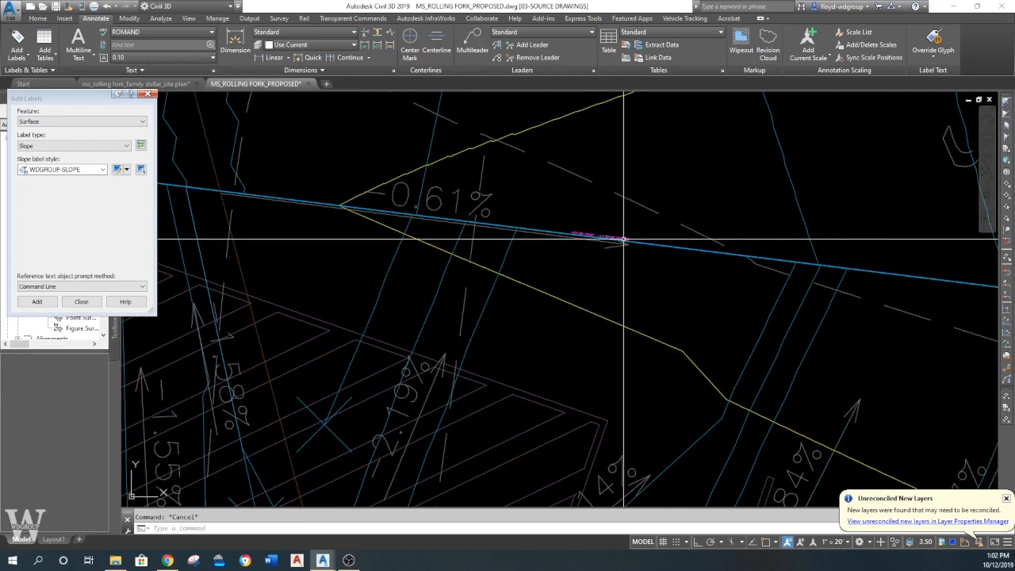
{"action": "middle_click_drag", "start_coordinate": [508, 292], "coordinate": [335, 251]}
{"action": "mouse_move", "coordinate": [737, 332]}
{"action": "middle_mouse_down"}
{"action": "mouse_move", "coordinate": [544, 219]}
{"action": "mouse_move", "coordinate": [562, 251]}
{"action": "mouse_move", "coordinate": [481, 356]}
{"action": "middle_mouse_up"}
{"action": "scroll", "coordinate": [616, 182], "scroll_direction": "up", "scroll_amount": 4}
{"action": "scroll", "coordinate": [598, 249], "scroll_direction": "down", "scroll_amount": 4}
{"action": "middle_click_drag", "start_coordinate": [715, 351], "coordinate": [592, 220]}
{"action": "scroll", "coordinate": [592, 220], "scroll_direction": "up", "scroll_amount": 4}
{"action": "scroll", "coordinate": [596, 246], "scroll_direction": "up", "scroll_amount": 2}
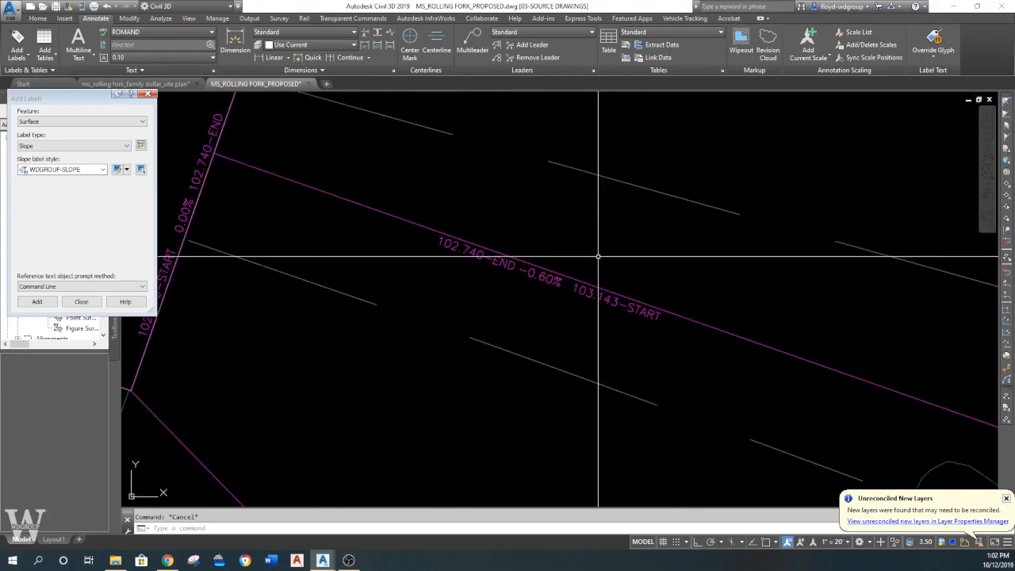
{"action": "scroll", "coordinate": [596, 249], "scroll_direction": "down", "scroll_amount": 5}
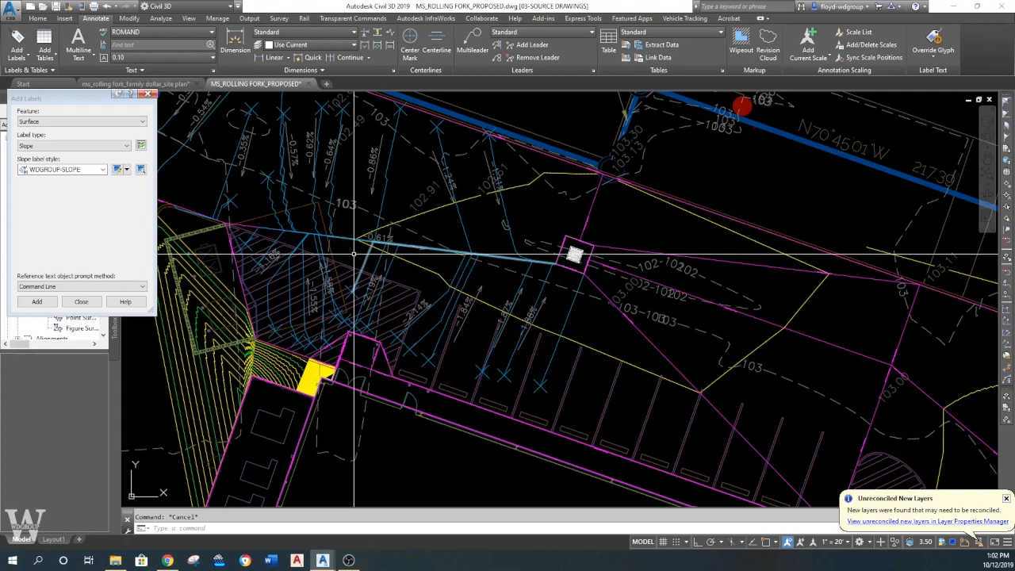
{"action": "scroll", "coordinate": [361, 255], "scroll_direction": "up", "scroll_amount": 2}
{"action": "middle_click_drag", "start_coordinate": [363, 227], "coordinate": [527, 264]}
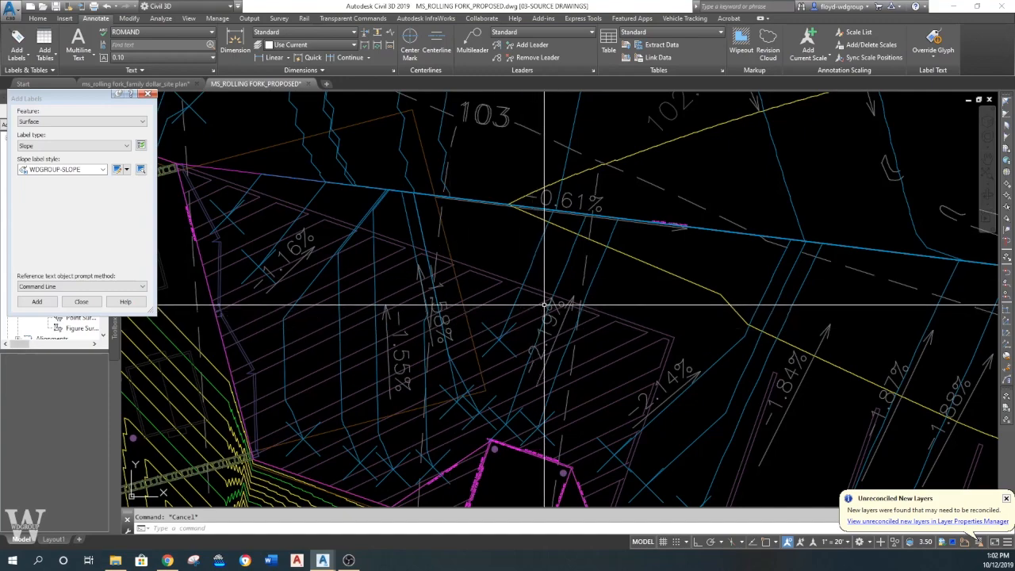
{"action": "middle_click_drag", "start_coordinate": [552, 290], "coordinate": [307, 270]}
{"action": "middle_click_drag", "start_coordinate": [698, 287], "coordinate": [539, 283]}
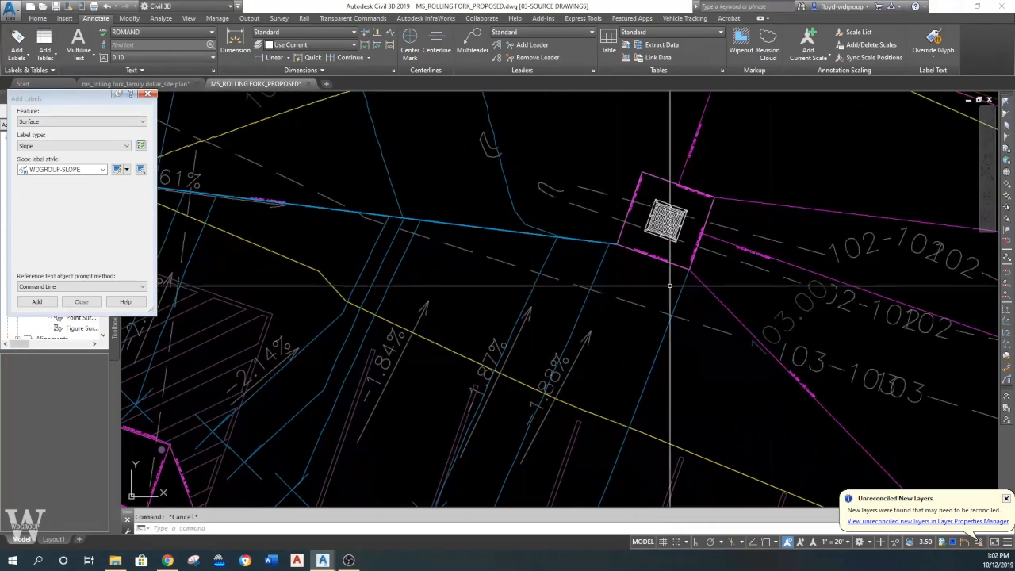
{"action": "middle_click_drag", "start_coordinate": [650, 284], "coordinate": [442, 255]}
- Set a new grade on the feature line east of the inlet, working from its far east end toward the inlet
{"action": "scroll", "coordinate": [555, 256], "scroll_direction": "down", "scroll_amount": 6}
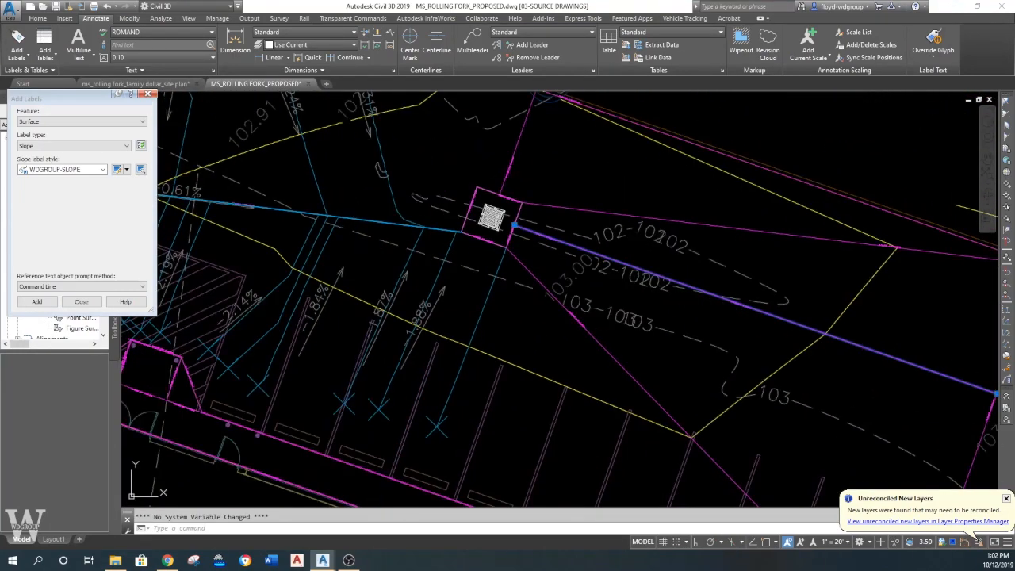
{"action": "middle_click_drag", "start_coordinate": [691, 328], "coordinate": [658, 323]}
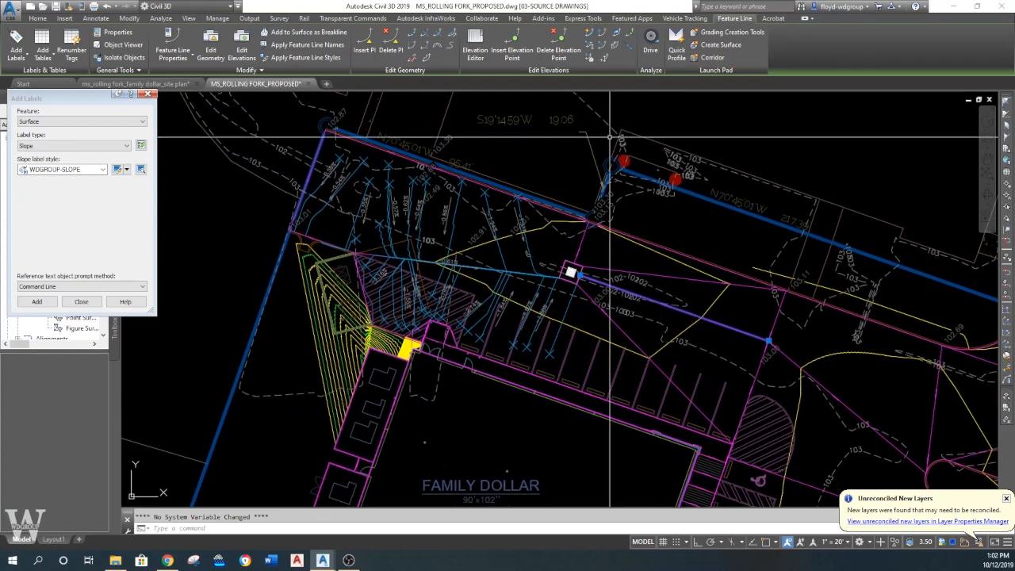
{"action": "left_click", "coordinate": [769, 340]}
{"action": "key", "text": "Return"}
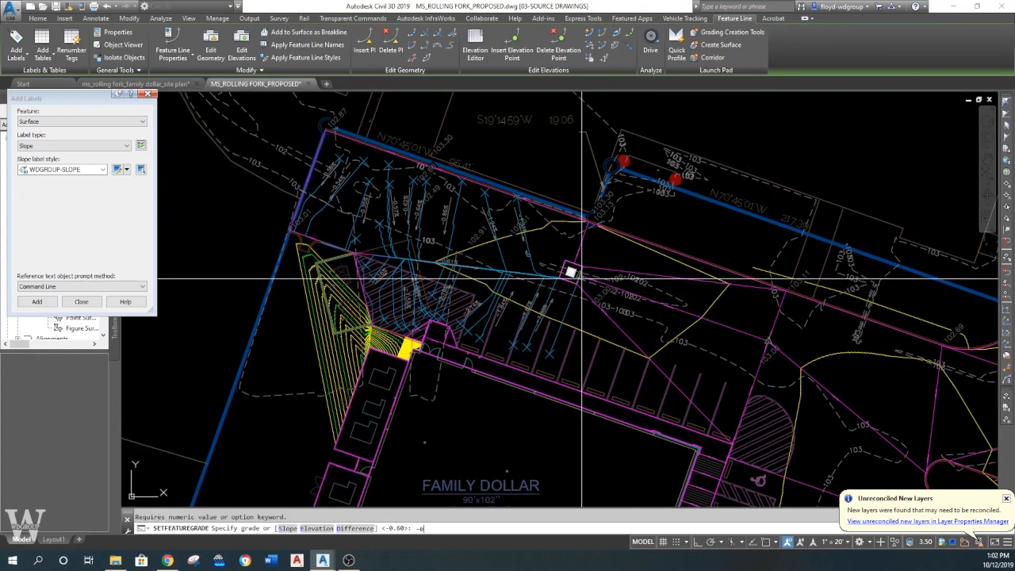
{"action": "key", "text": "Return"}
{"action": "key", "text": "Escape"}
- Set a 0% grade on the inlet's square feature line from its east midpoint around to the west side
{"action": "scroll", "coordinate": [582, 286], "scroll_direction": "up", "scroll_amount": 6}
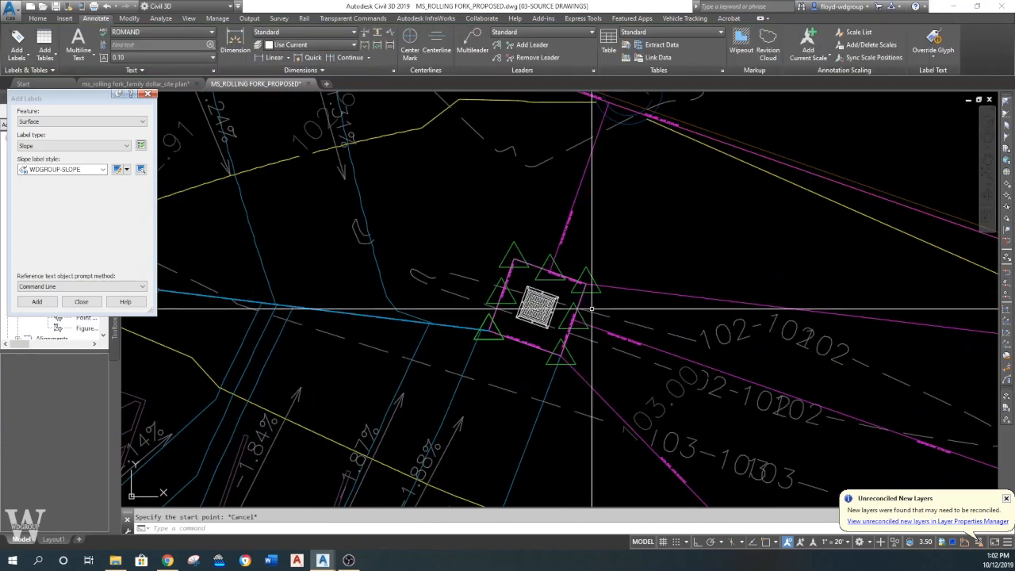
{"action": "left_click", "coordinate": [589, 294]}
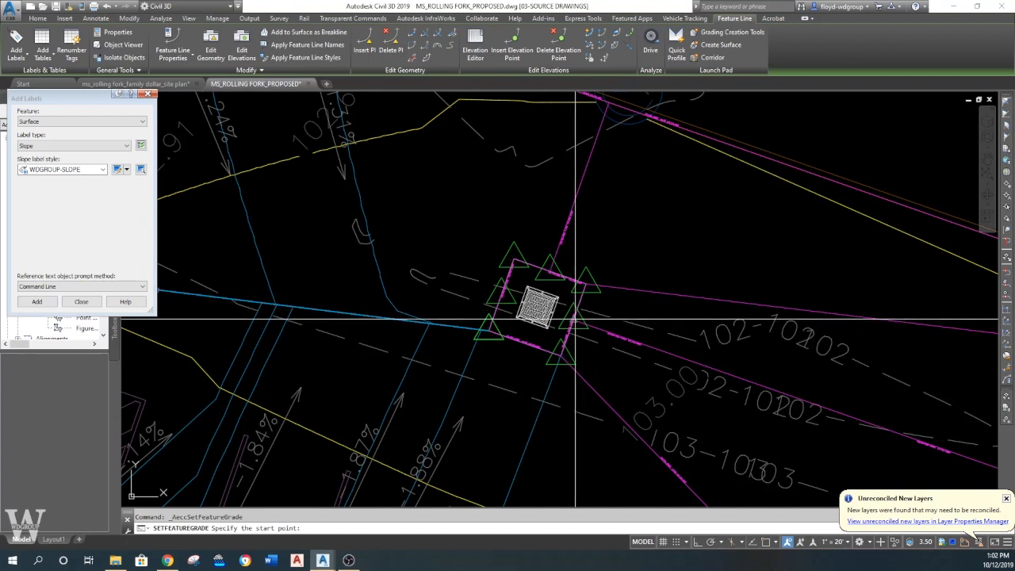
{"action": "left_click", "coordinate": [496, 318]}
{"action": "key", "text": "Return"}
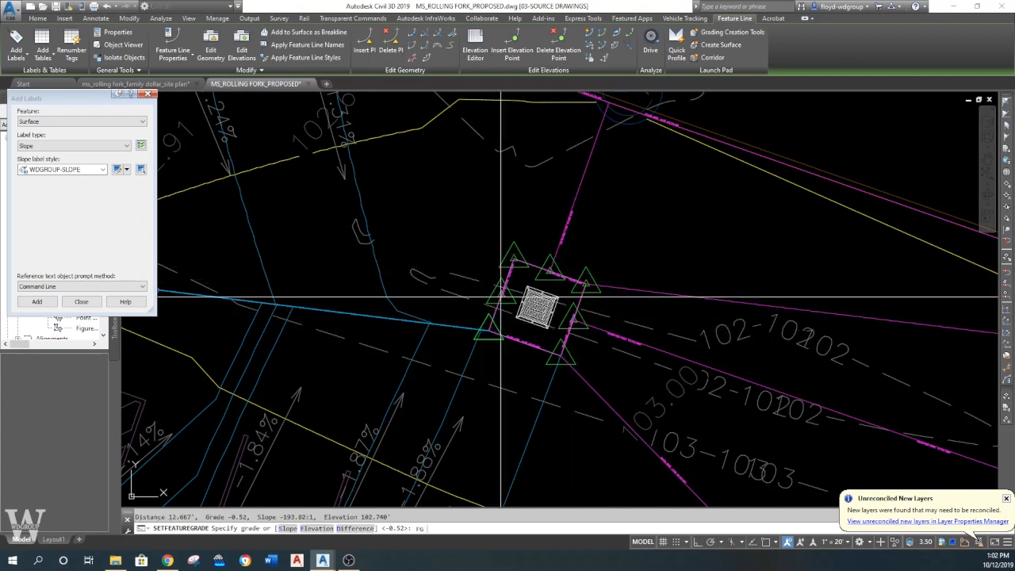
{"action": "type", "text": "0"}
{"action": "key", "text": "Return"}
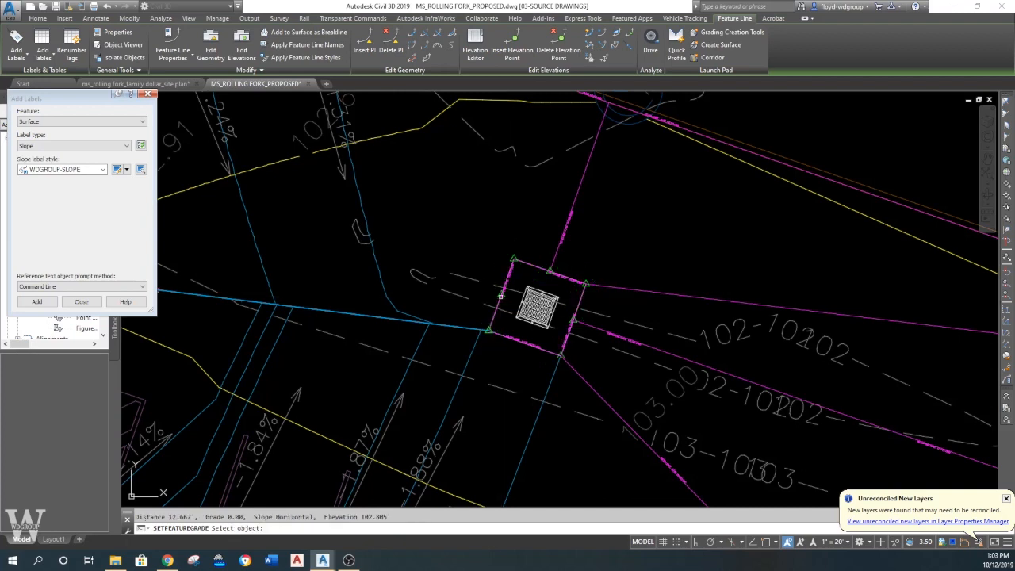
{"action": "left_click", "coordinate": [494, 295]}
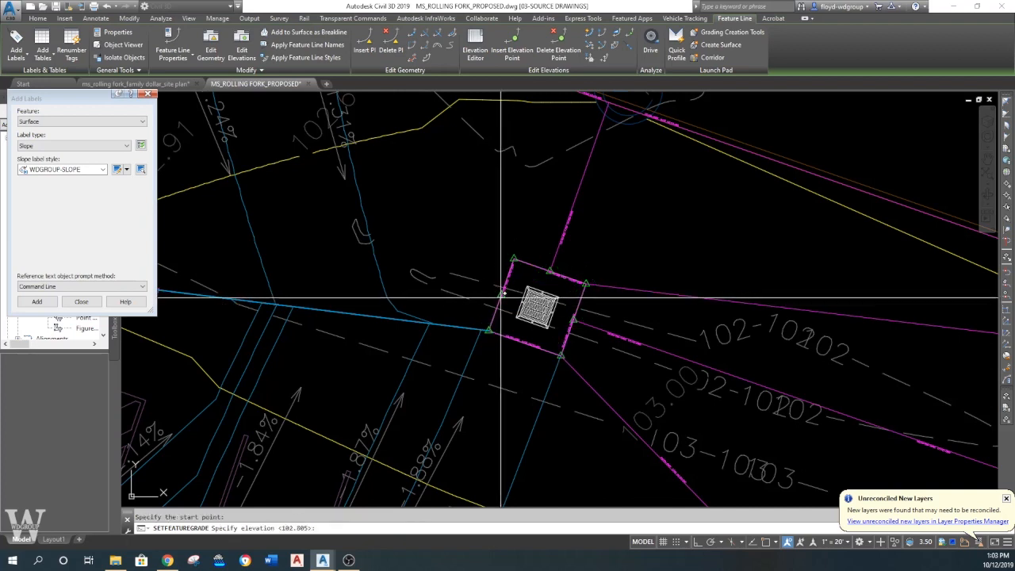
{"action": "key", "text": "Return"}
{"action": "left_click", "coordinate": [541, 320]}
{"action": "key", "text": "Escape"}
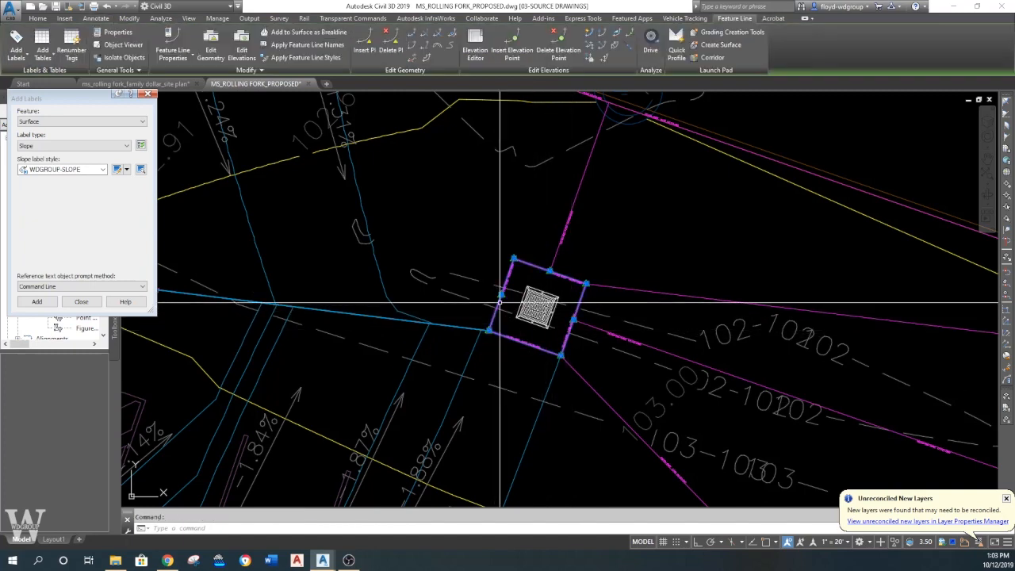
- Set the remaining lower points of the inlet's square feature line, including station 0+25.33, to elevation 102.805'
{"action": "left_click", "coordinate": [474, 41]}
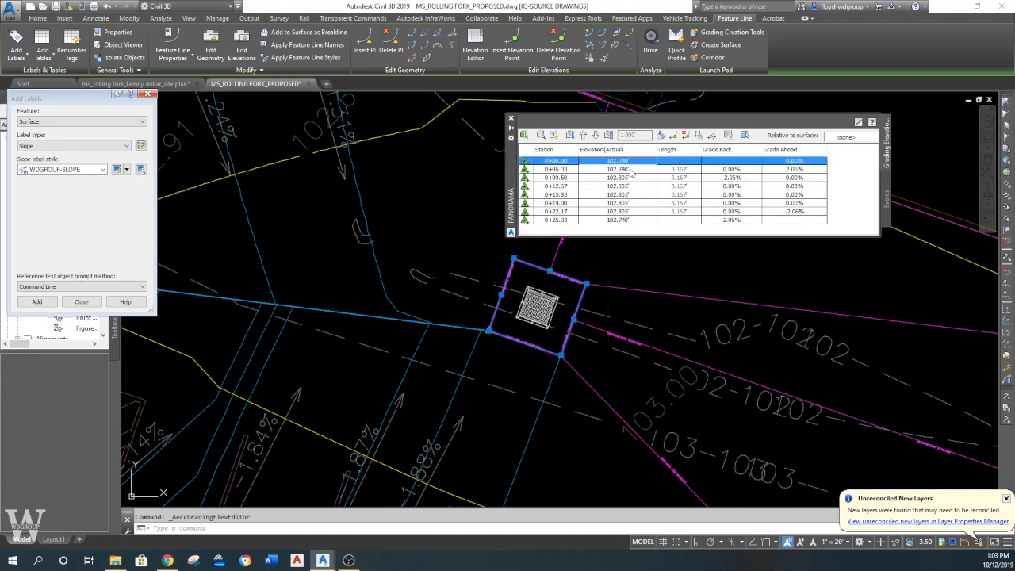
{"action": "double_click", "coordinate": [625, 220]}
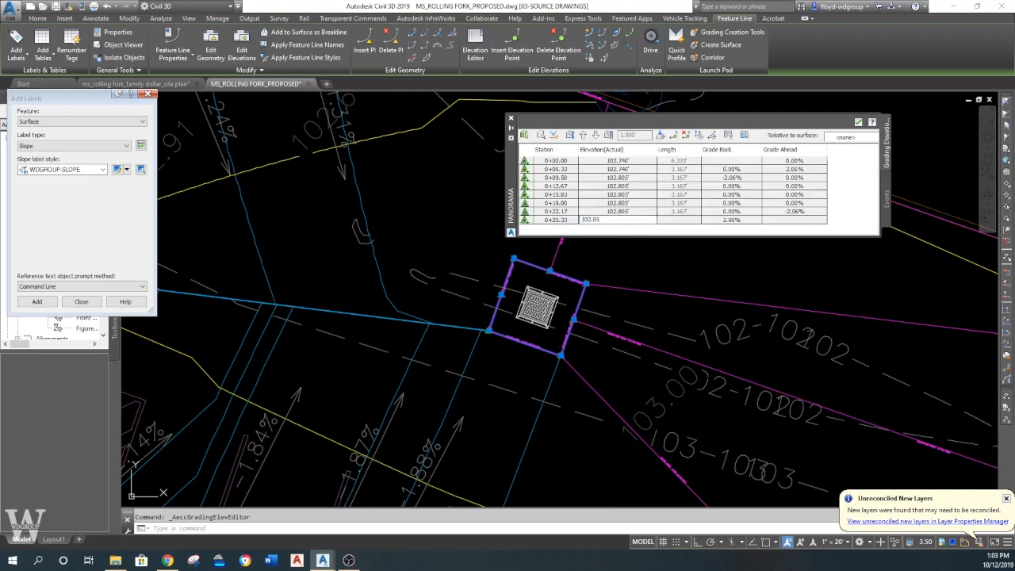
{"action": "type", "text": "102.805"}
{"action": "key", "text": "Return"}
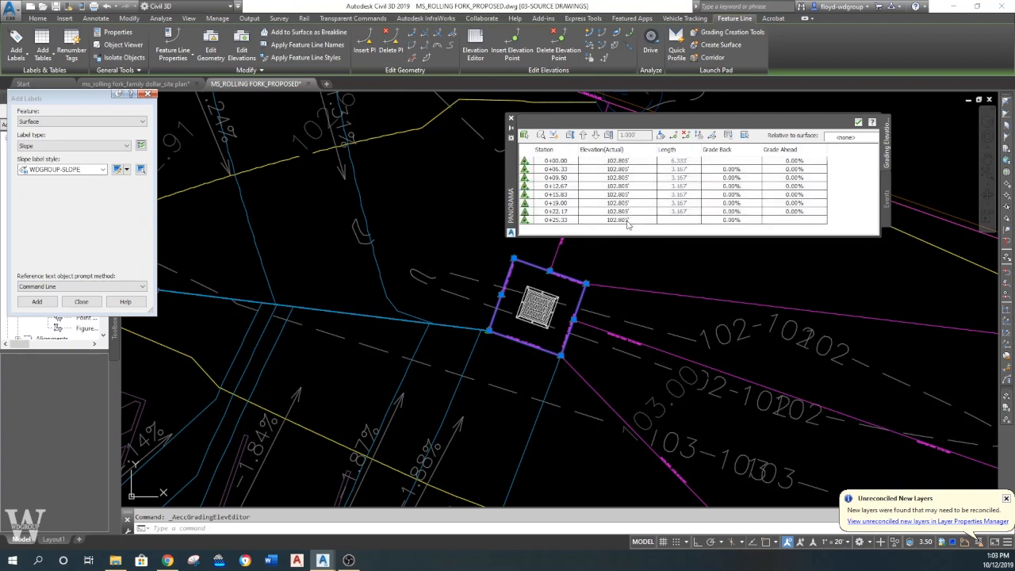
{"action": "left_click", "coordinate": [510, 119]}
{"action": "middle_click_drag", "start_coordinate": [510, 158], "coordinate": [607, 147]}
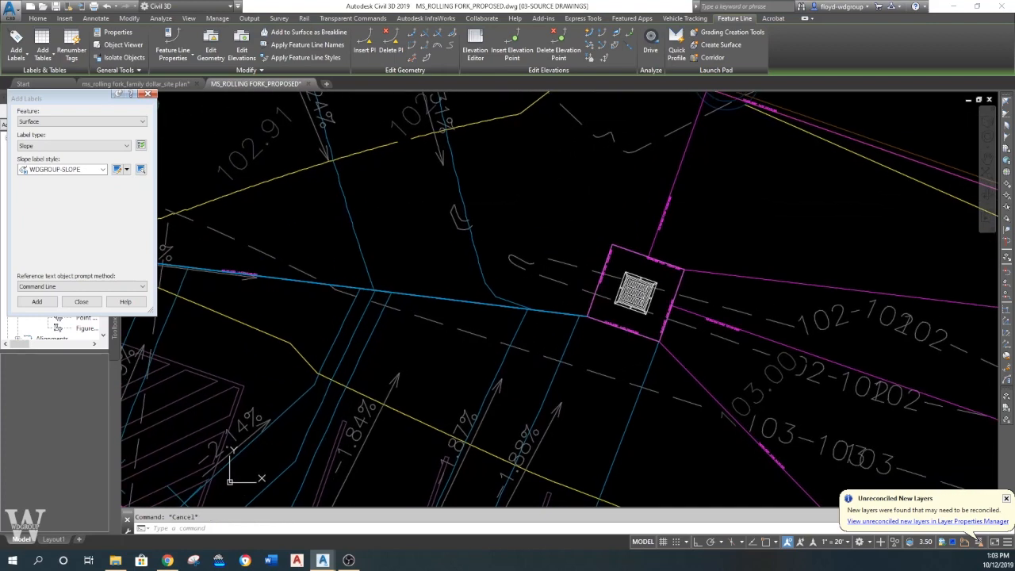
{"action": "key", "text": "Escape"}
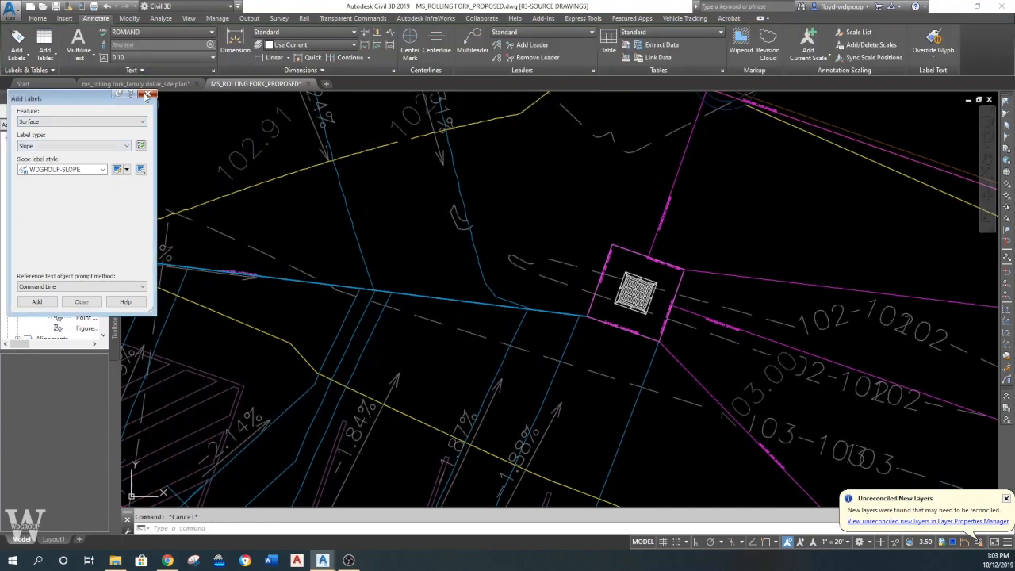
- Finish the labelling and rebuild the TEST surface from the edited feature lines
{"action": "left_click", "coordinate": [146, 95]}
{"action": "right_click", "coordinate": [77, 188]}
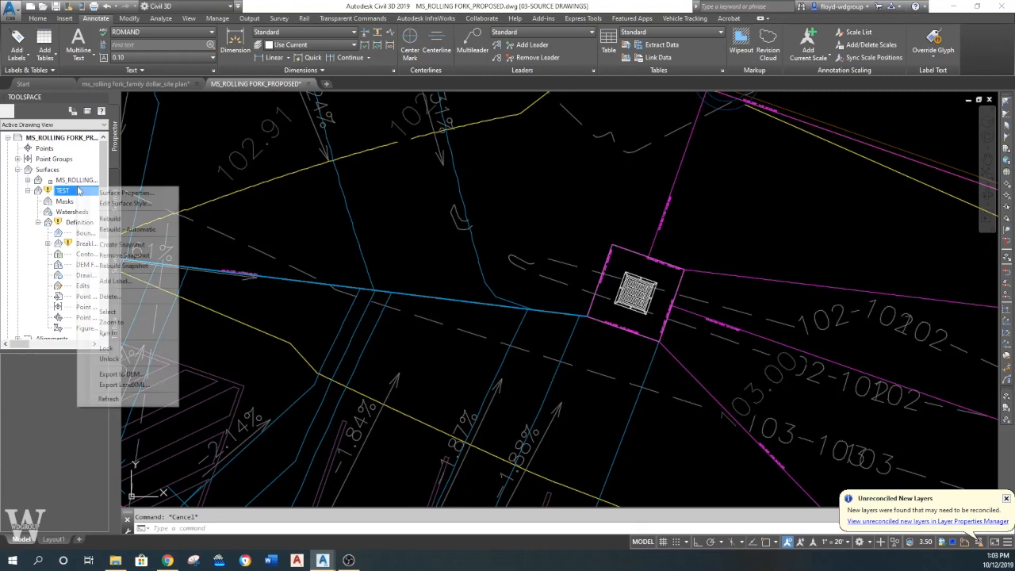
{"action": "left_click", "coordinate": [119, 219]}
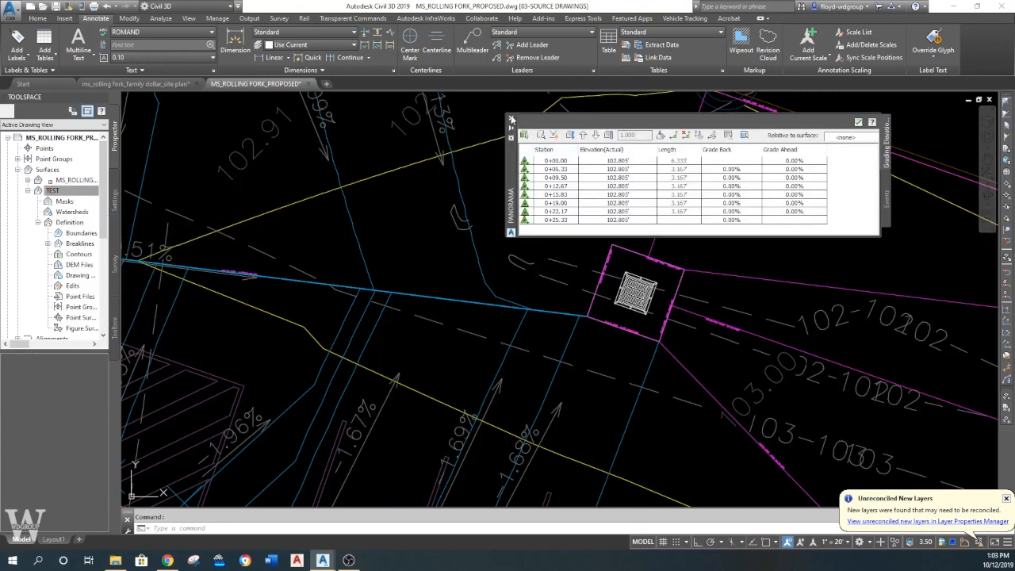
{"action": "left_click", "coordinate": [512, 119]}
- Examine the slope labels, drop paths and feature line grade west of the inlet, across the hatched area and the parking stalls
{"action": "middle_click_drag", "start_coordinate": [349, 283], "coordinate": [476, 226]}
{"action": "middle_click_drag", "start_coordinate": [422, 303], "coordinate": [540, 268]}
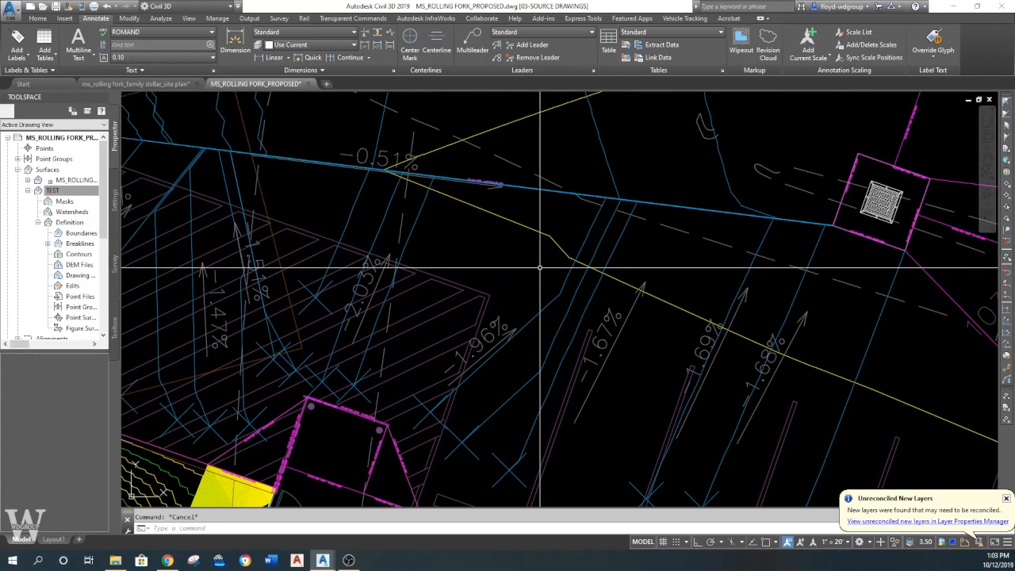
{"action": "scroll", "coordinate": [444, 341], "scroll_direction": "down", "scroll_amount": 2}
{"action": "mouse_move", "coordinate": [409, 242]}
{"action": "middle_mouse_down"}
{"action": "mouse_move", "coordinate": [537, 257]}
{"action": "mouse_move", "coordinate": [573, 427]}
{"action": "middle_mouse_up"}
{"action": "scroll", "coordinate": [418, 249], "scroll_direction": "up", "scroll_amount": 2}
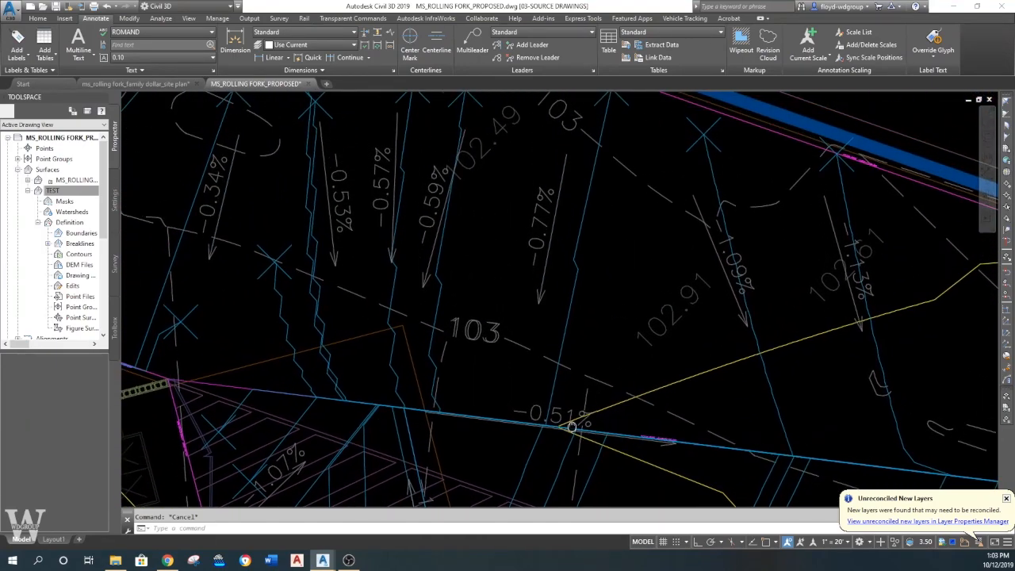
{"action": "scroll", "coordinate": [611, 286], "scroll_direction": "up", "scroll_amount": 5}
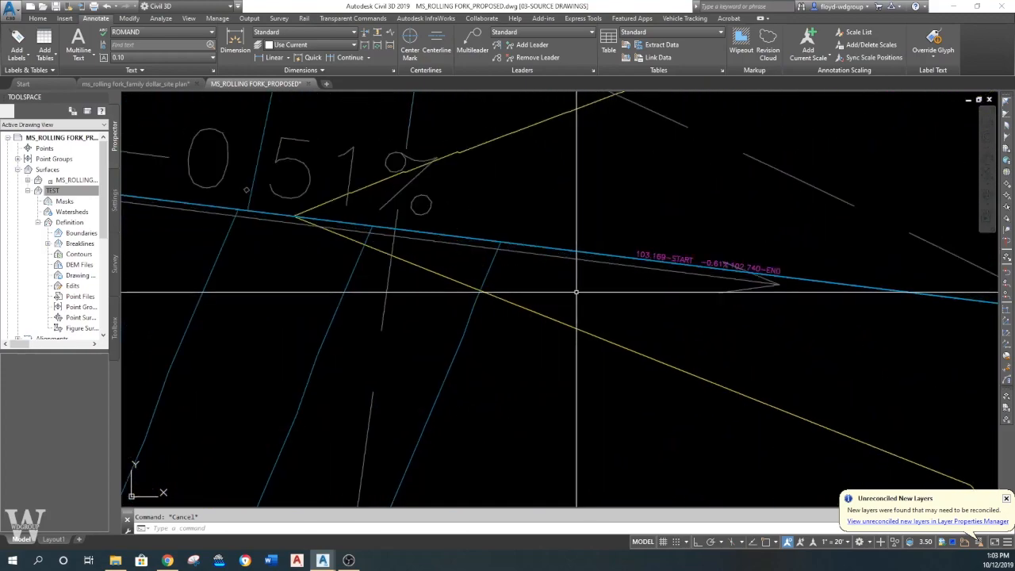
{"action": "scroll", "coordinate": [527, 279], "scroll_direction": "down", "scroll_amount": 4}
{"action": "middle_click_drag", "start_coordinate": [518, 245], "coordinate": [487, 181]}
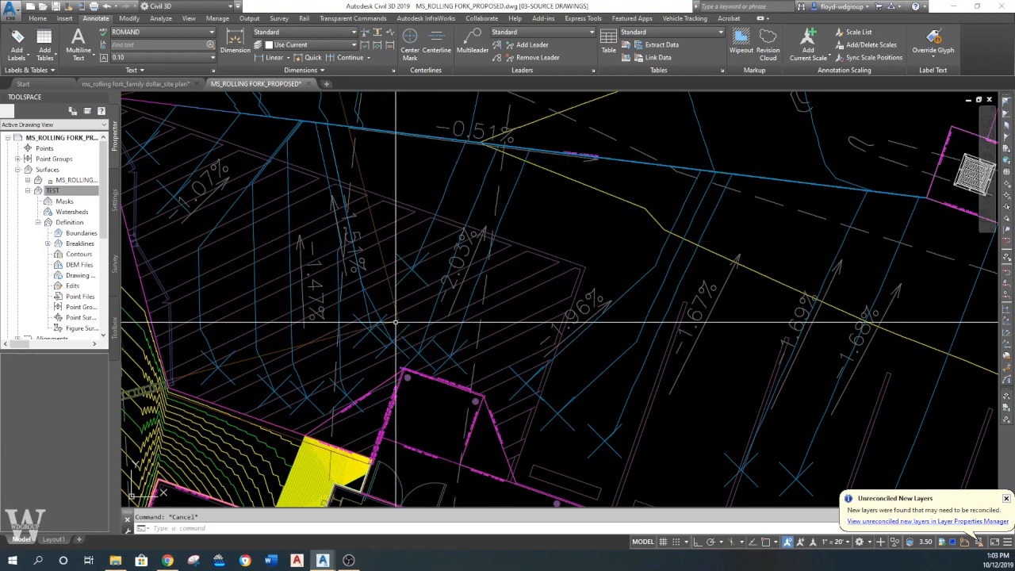
{"action": "scroll", "coordinate": [465, 325], "scroll_direction": "down", "scroll_amount": 3}
{"action": "mouse_move", "coordinate": [515, 333]}
{"action": "middle_mouse_down"}
{"action": "mouse_move", "coordinate": [578, 430]}
{"action": "mouse_move", "coordinate": [452, 339]}
{"action": "mouse_move", "coordinate": [415, 285]}
{"action": "middle_mouse_up"}
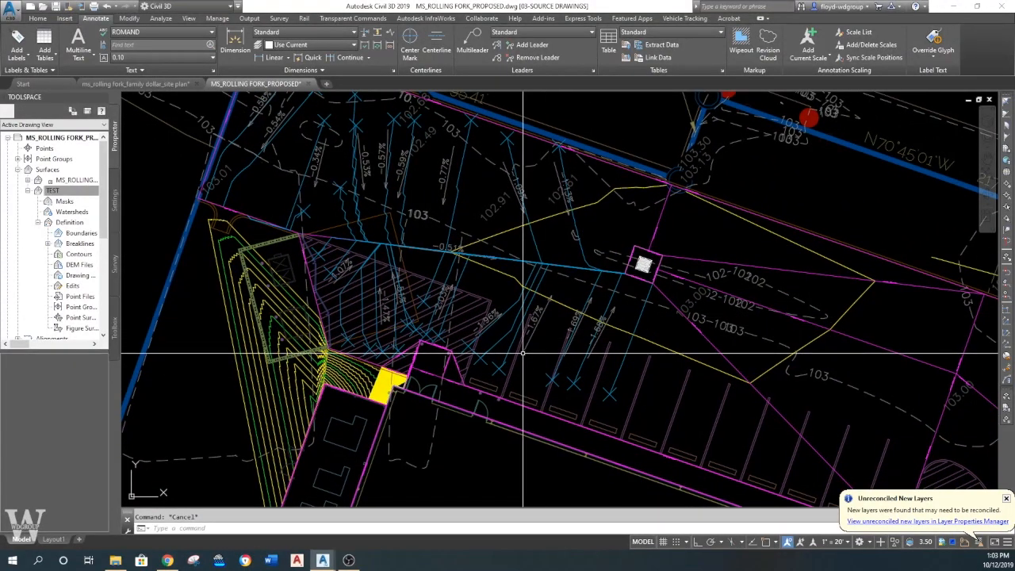
{"action": "middle_click_drag", "start_coordinate": [652, 314], "coordinate": [610, 302]}
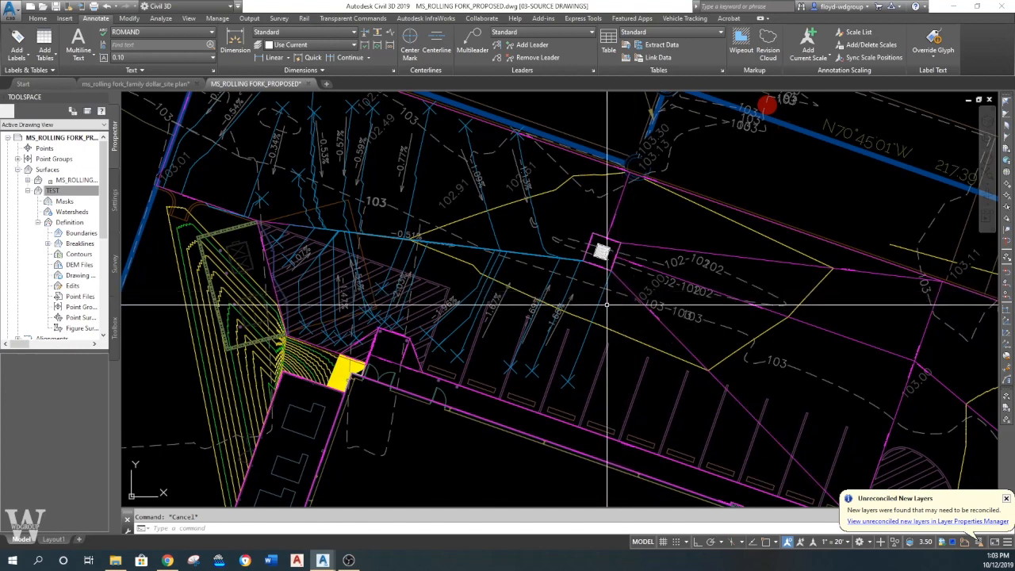
{"action": "middle_click_drag", "start_coordinate": [634, 300], "coordinate": [698, 292]}
{"action": "type", "text": "L"}
{"action": "key", "text": "Return"}
{"action": "left_click", "coordinate": [218, 412]}
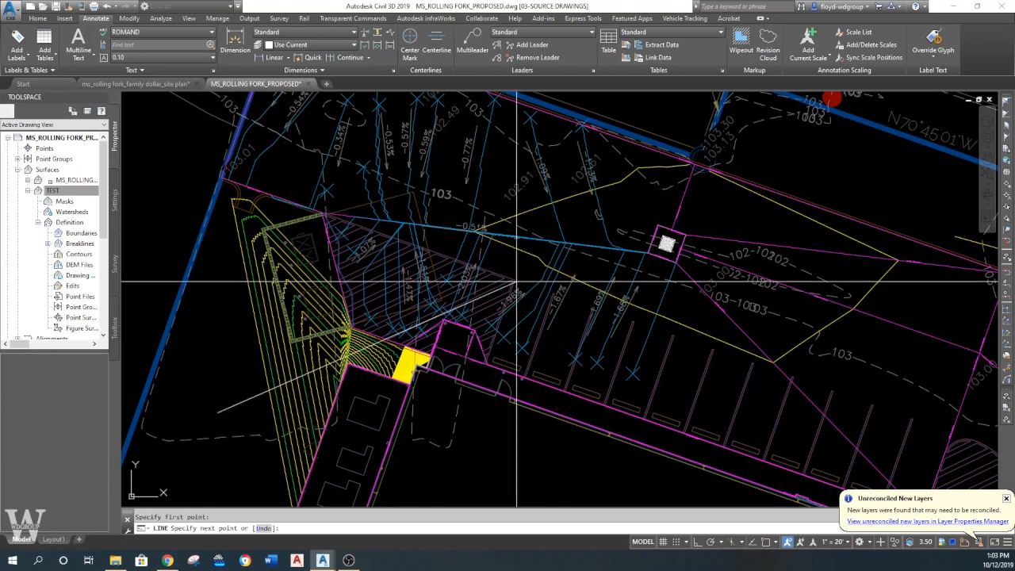
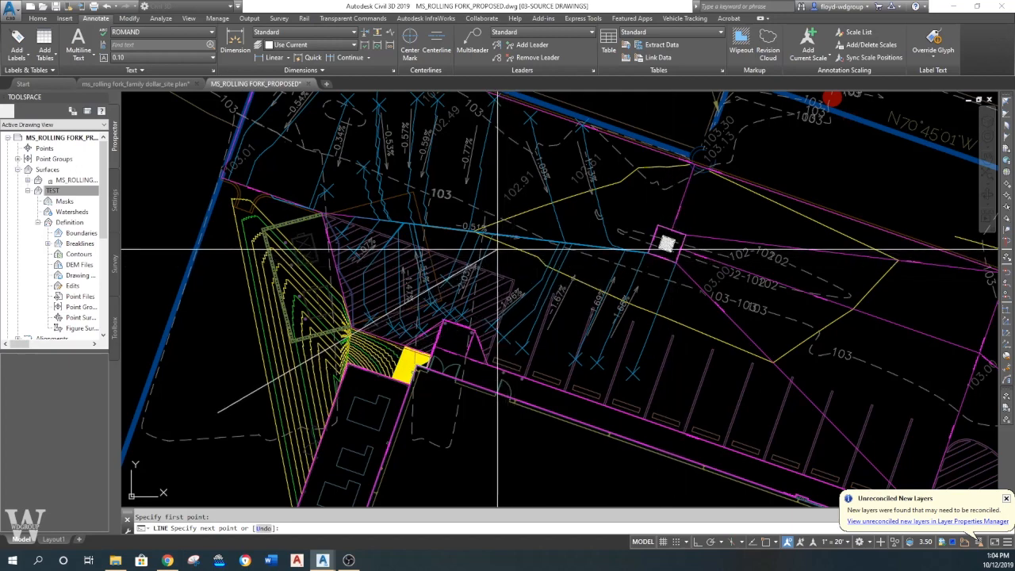
{"action": "key", "text": "Escape"}
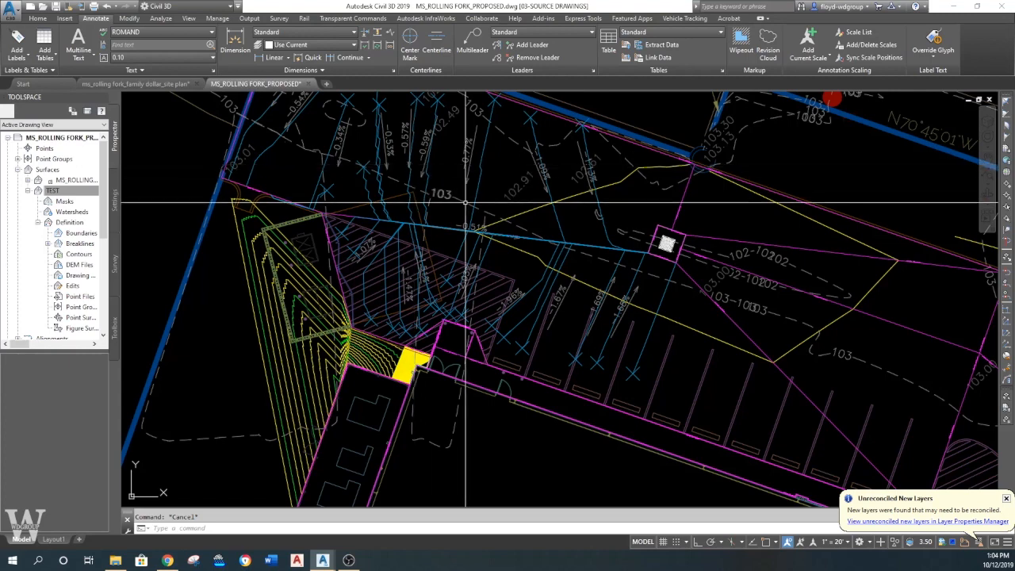
- Align the UCS to a temporary line drawn from a parking stall stripe south of the inlet, and erase that line
{"action": "middle_click_drag", "start_coordinate": [696, 347], "coordinate": [509, 260]}
{"action": "type", "text": "l"}
{"action": "key", "text": "Return"}
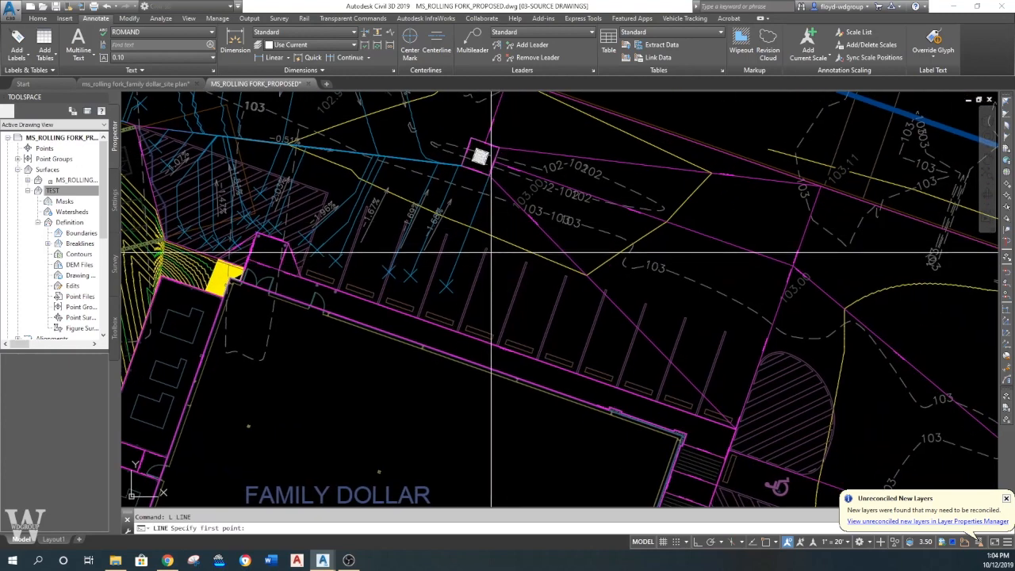
{"action": "left_click", "coordinate": [484, 249]}
{"action": "type", "text": "ob"}
{"action": "key", "text": "Return"}
{"action": "left_click", "coordinate": [505, 255]}
{"action": "type", "text": "e"}
{"action": "key", "text": "Return"}
{"action": "left_click", "coordinate": [505, 254]}
{"action": "key", "text": "Return"}
- Draw two perpendicular polylines, one running northwest from the inlet's southwest corner, one running up from the hatched area's northwest corner
{"action": "middle_click_drag", "start_coordinate": [459, 211], "coordinate": [523, 285]}
{"action": "type", "text": "pl"}
{"action": "key", "text": "Return"}
{"action": "type", "text": "mid"}
{"action": "key", "text": "Return"}
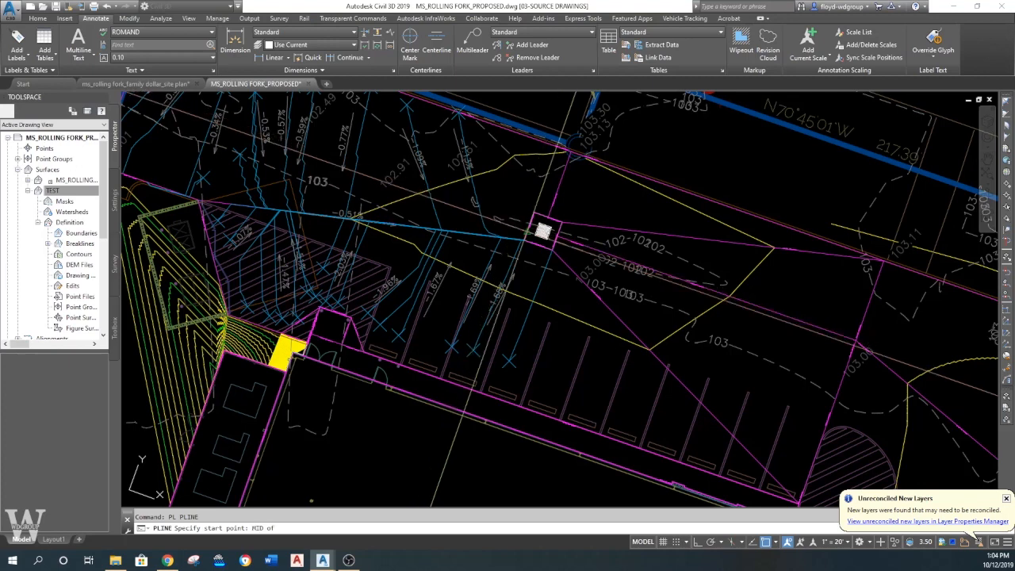
{"action": "left_click", "coordinate": [542, 231]}
{"action": "middle_click_drag", "start_coordinate": [542, 230], "coordinate": [634, 275]}
{"action": "key", "text": "F8"}
{"action": "left_click", "coordinate": [314, 212]}
{"action": "key", "text": "Return"}
{"action": "key", "text": "Return"}
{"action": "left_click", "coordinate": [290, 243]}
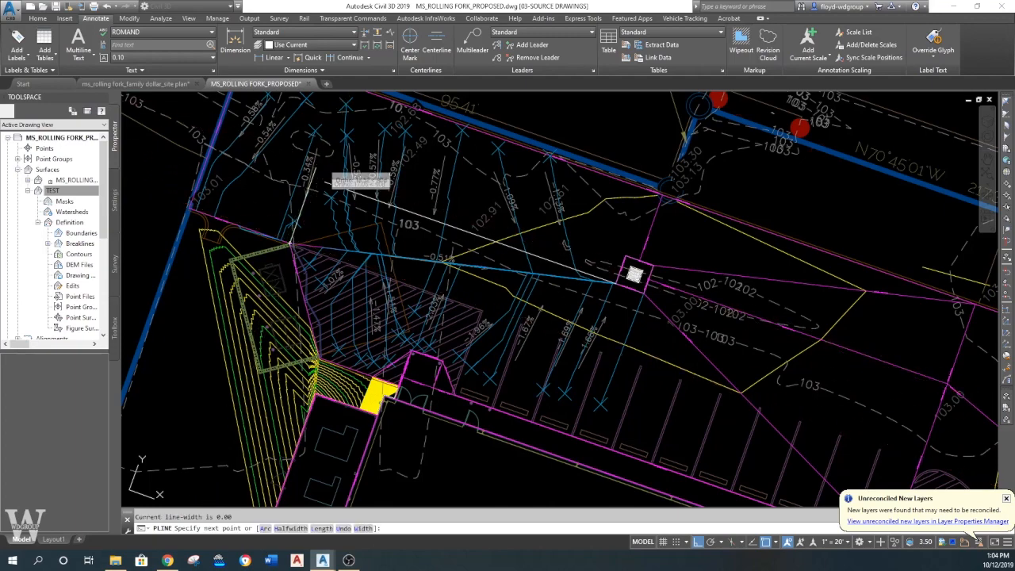
{"action": "key", "text": "Return"}
- Fillet the two new polylines into one sharp-cornered polyline and check its properties
{"action": "scroll", "coordinate": [310, 178], "scroll_direction": "up", "scroll_amount": 3}
{"action": "type", "text": "f"}
{"action": "key", "text": "Return"}
{"action": "left_click", "coordinate": [311, 187]}
{"action": "right_click", "coordinate": [336, 183]}
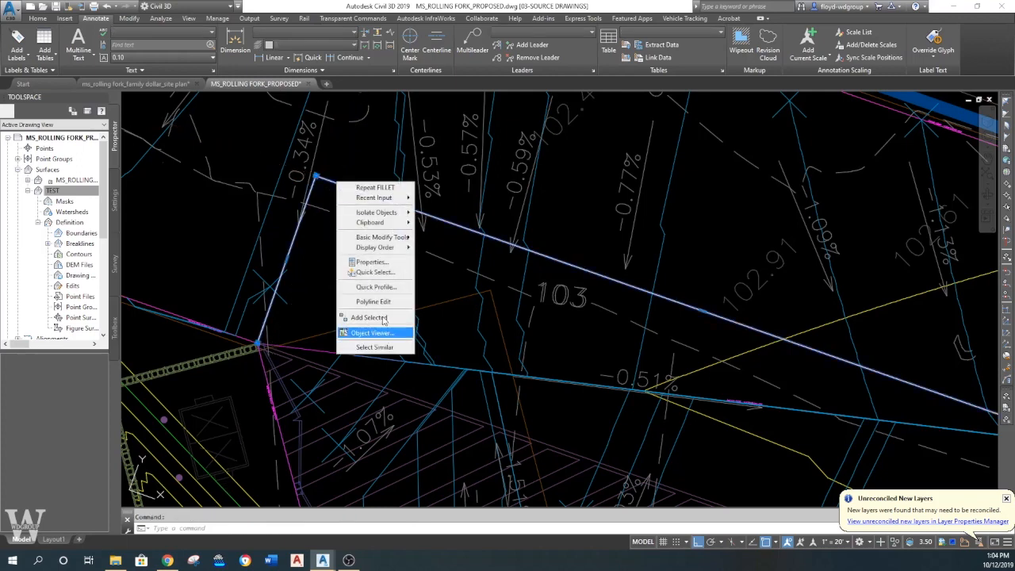
{"action": "left_click", "coordinate": [372, 262]}
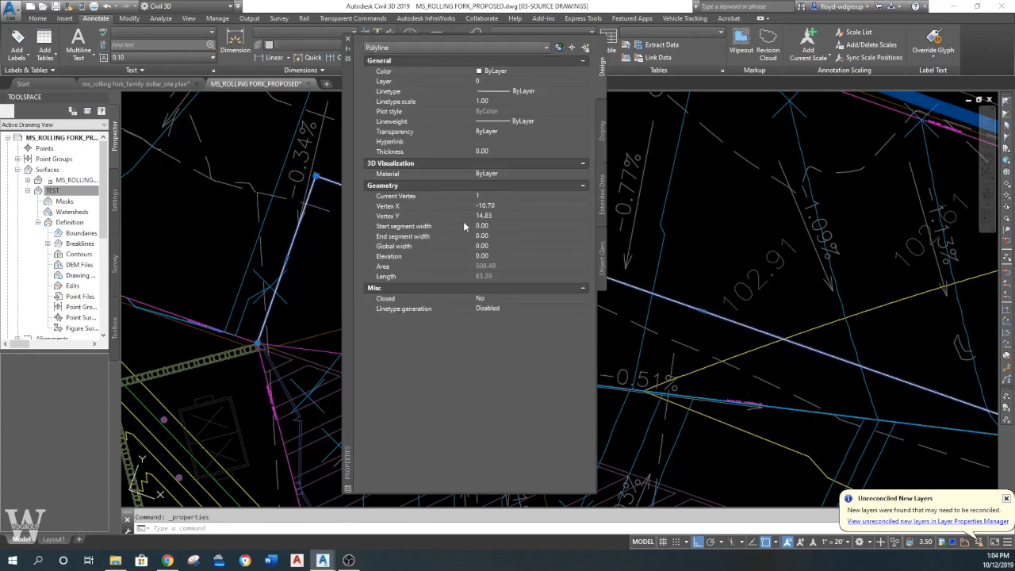
{"action": "left_click", "coordinate": [347, 41]}
{"action": "key", "text": "Escape"}
- Erase all water drop paths from the drawing by selecting every similar path
{"action": "scroll", "coordinate": [362, 201], "scroll_direction": "down", "scroll_amount": 2}
{"action": "middle_click_drag", "start_coordinate": [362, 201], "coordinate": [400, 171]}
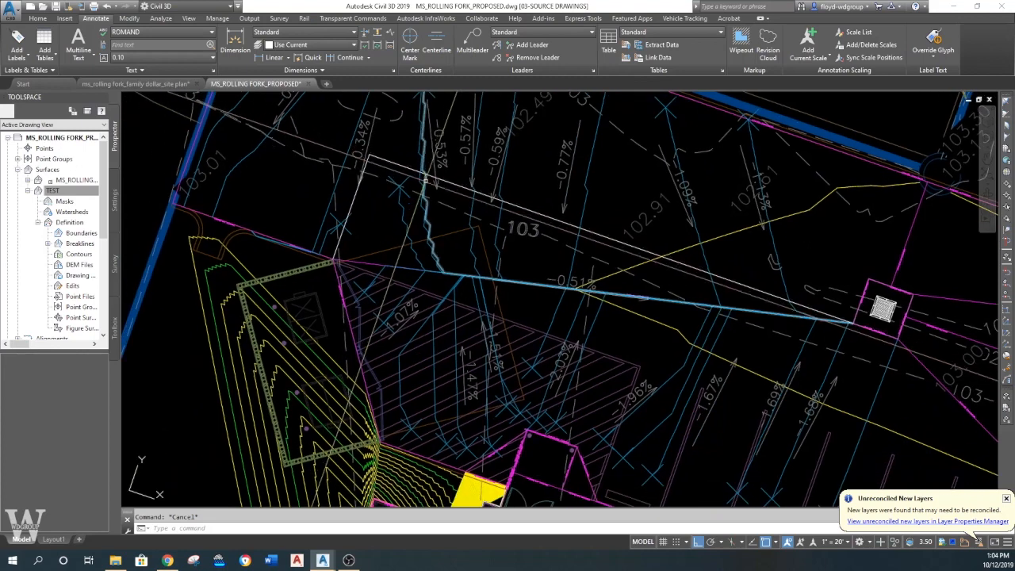
{"action": "type", "text": "e"}
{"action": "key", "text": "Return"}
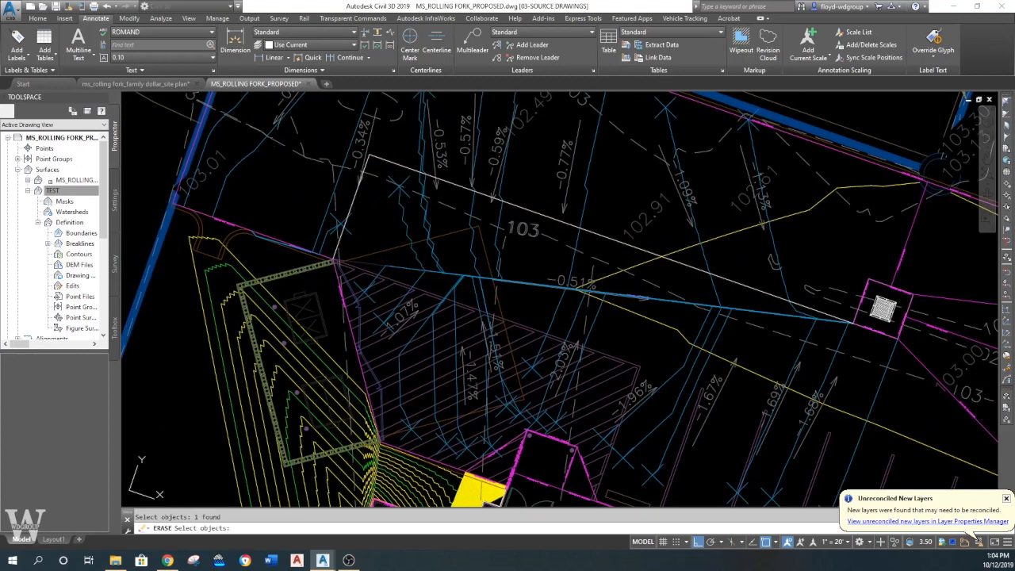
{"action": "left_click", "coordinate": [398, 200]}
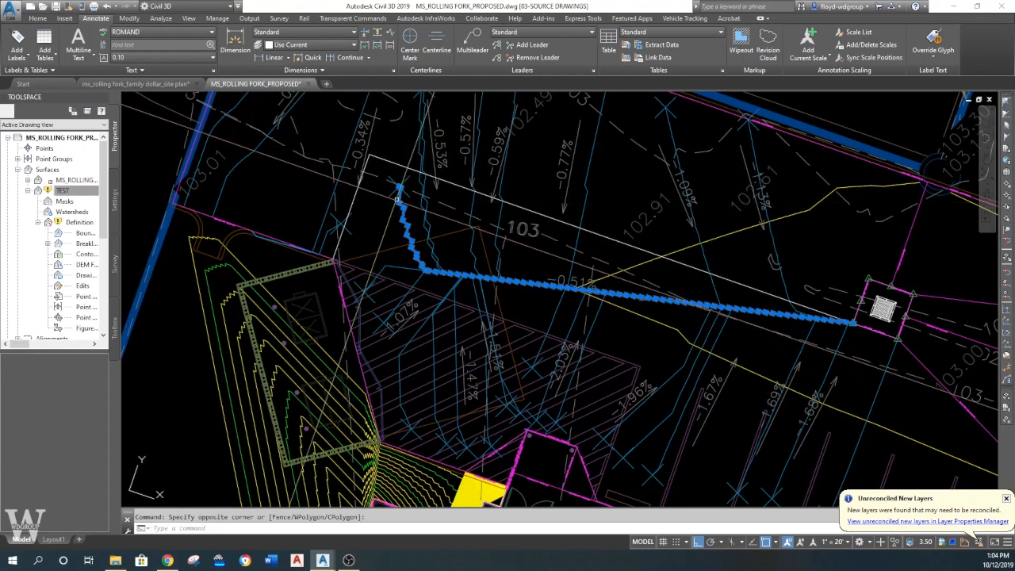
{"action": "right_click", "coordinate": [374, 193]}
{"action": "left_click", "coordinate": [424, 315]}
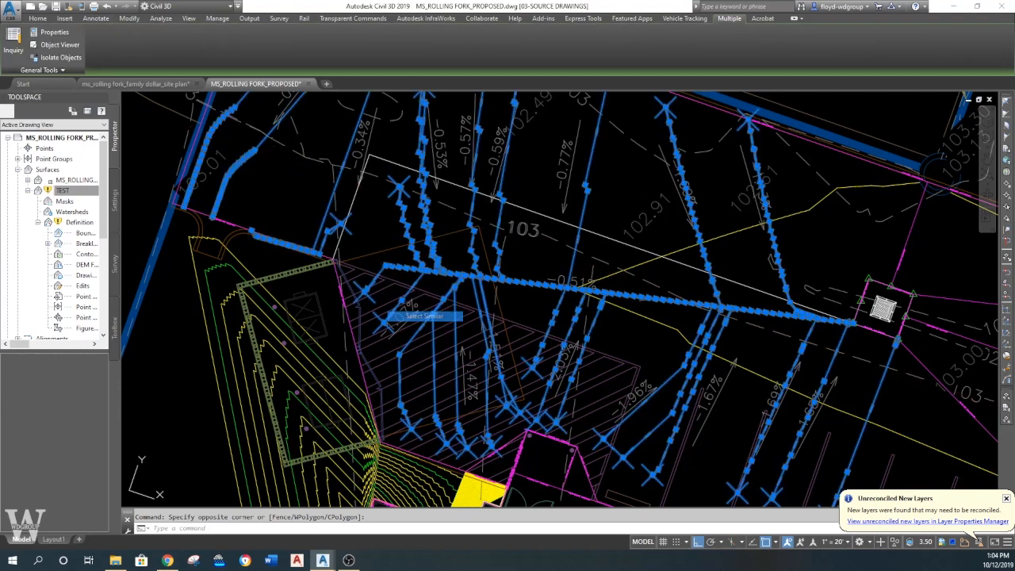
{"action": "key", "text": "Return"}
- Delete all surface slope labels by selecting every label similar to one north of the drainage line
{"action": "left_click", "coordinate": [568, 154]}
{"action": "right_click", "coordinate": [563, 190]}
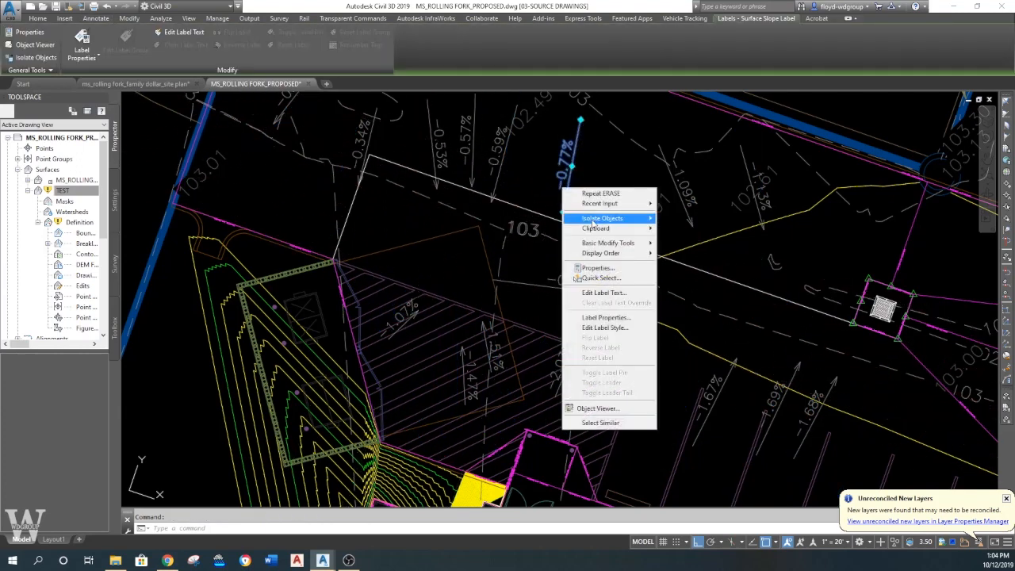
{"action": "left_click", "coordinate": [600, 422]}
{"action": "key", "text": "Delete"}
- Convert the filleted polyline to a feature line on site MS_ROLLING FORK with the Standard style and layer G-P-BREAKLINE
{"action": "left_click", "coordinate": [365, 164]}
{"action": "left_click", "coordinate": [46, 18]}
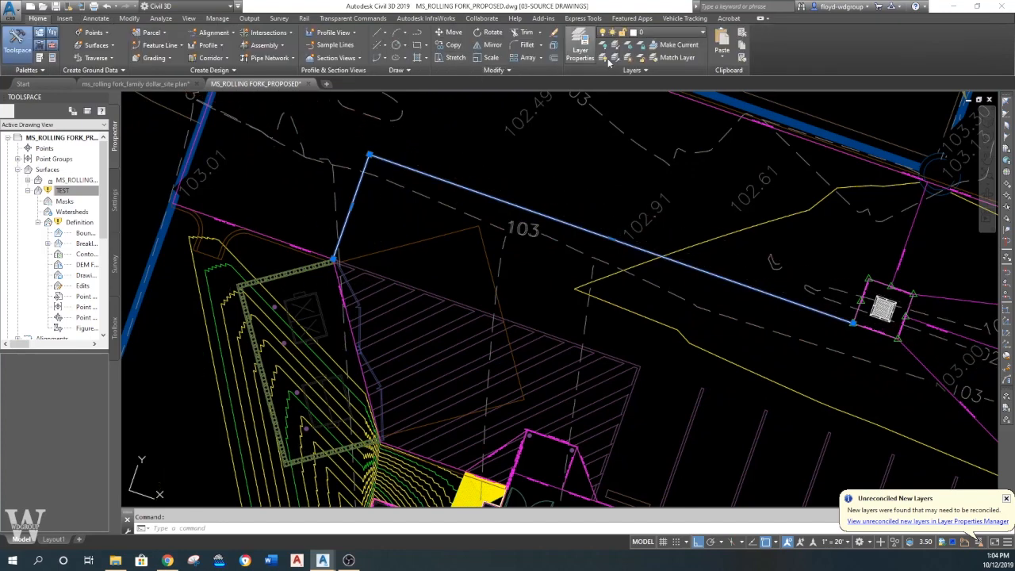
{"action": "left_click", "coordinate": [182, 46]}
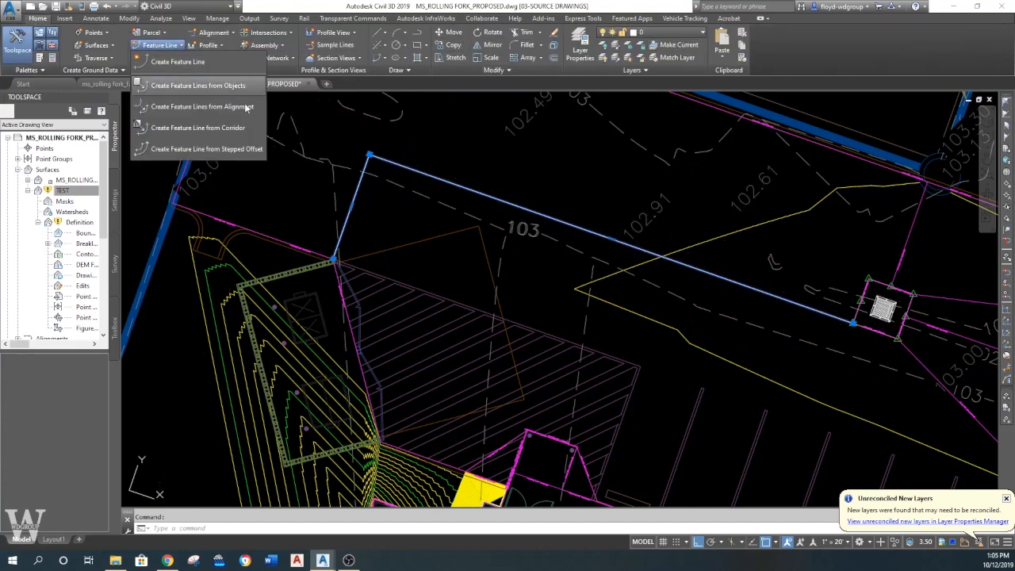
{"action": "left_click", "coordinate": [236, 86]}
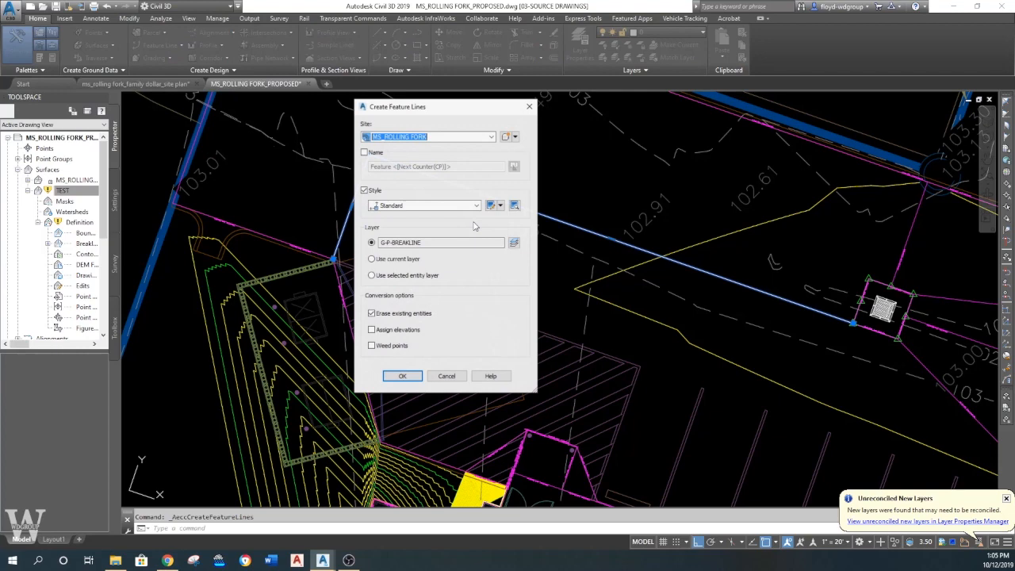
{"action": "left_click", "coordinate": [401, 374]}
- Add single-segment line labels in the WDGROUP-LINE style to the new feature line running northwest from the inlet
{"action": "left_click", "coordinate": [102, 19]}
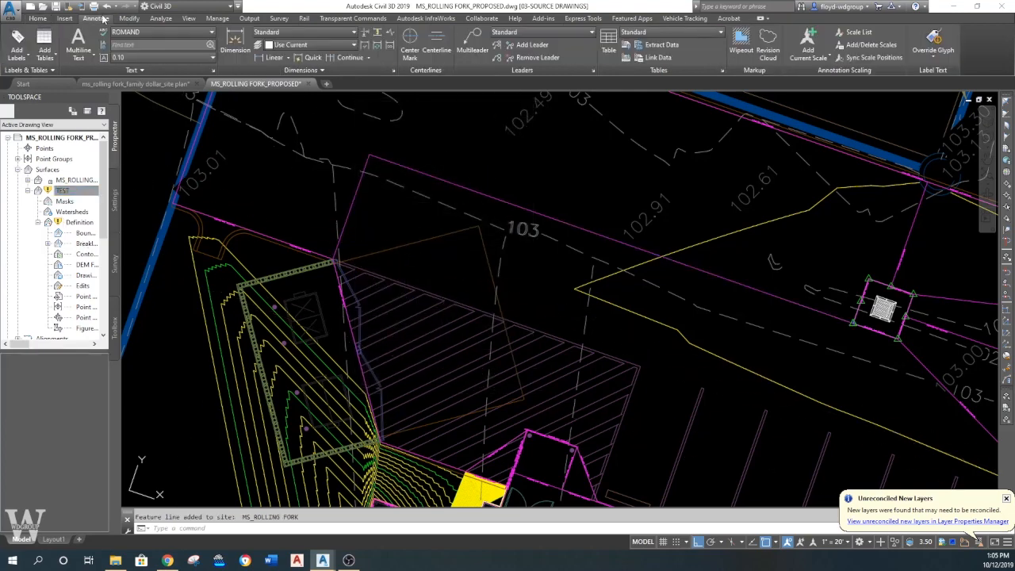
{"action": "left_click", "coordinate": [19, 39]}
{"action": "left_click", "coordinate": [53, 120]}
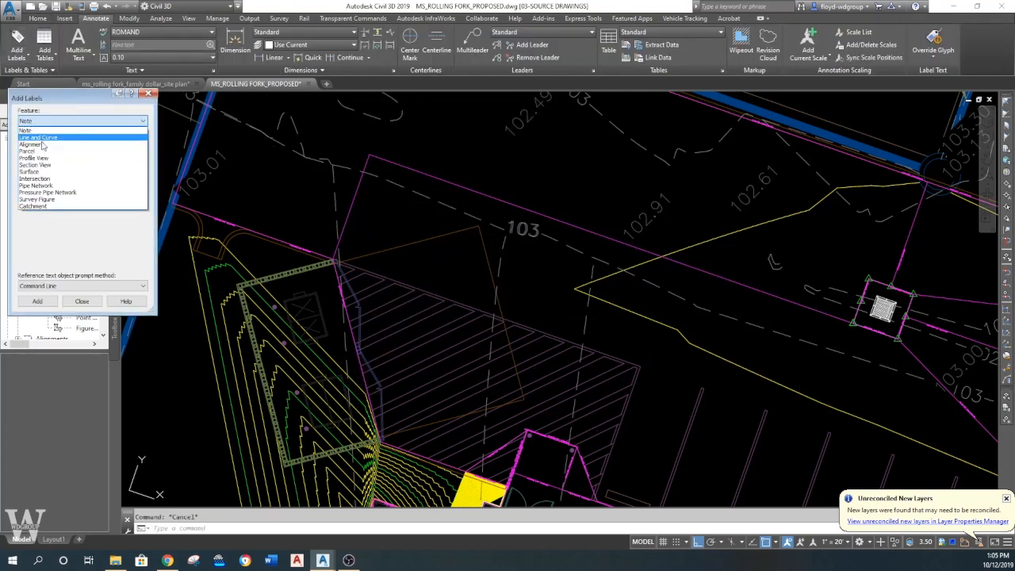
{"action": "left_click", "coordinate": [36, 144]}
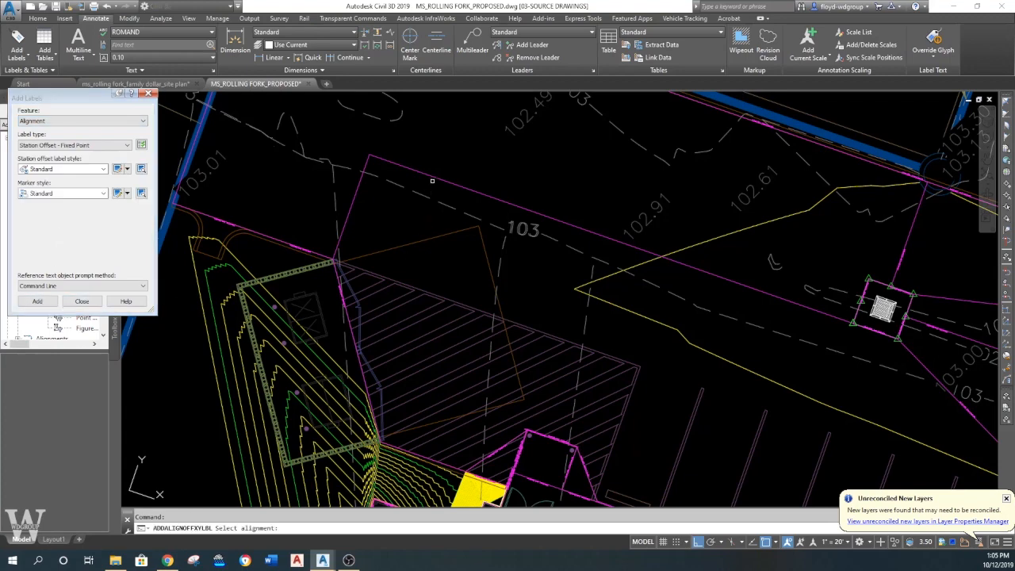
{"action": "left_click", "coordinate": [78, 123]}
{"action": "left_click", "coordinate": [63, 135]}
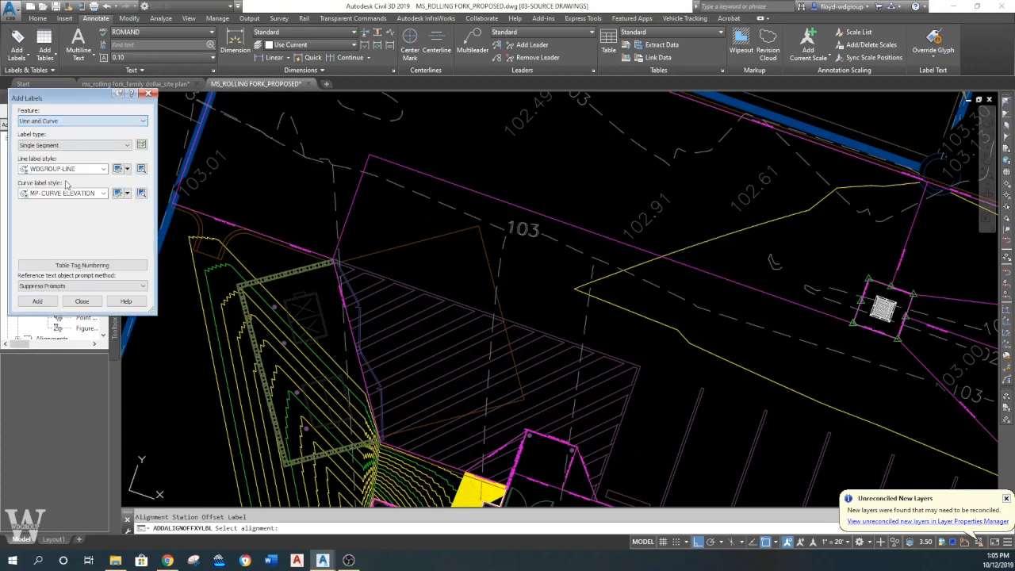
{"action": "left_click", "coordinate": [38, 301]}
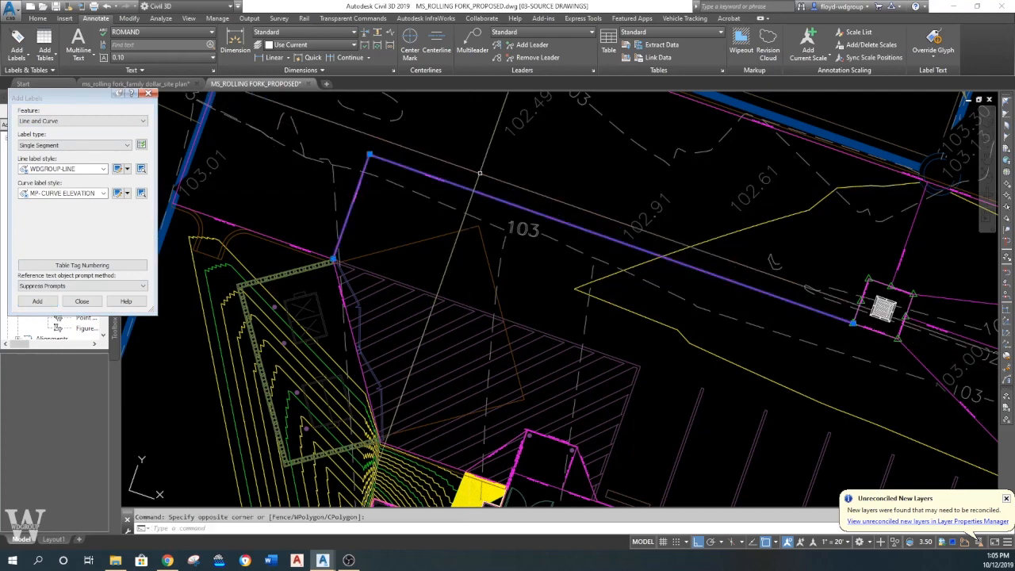
{"action": "left_click", "coordinate": [470, 191]}
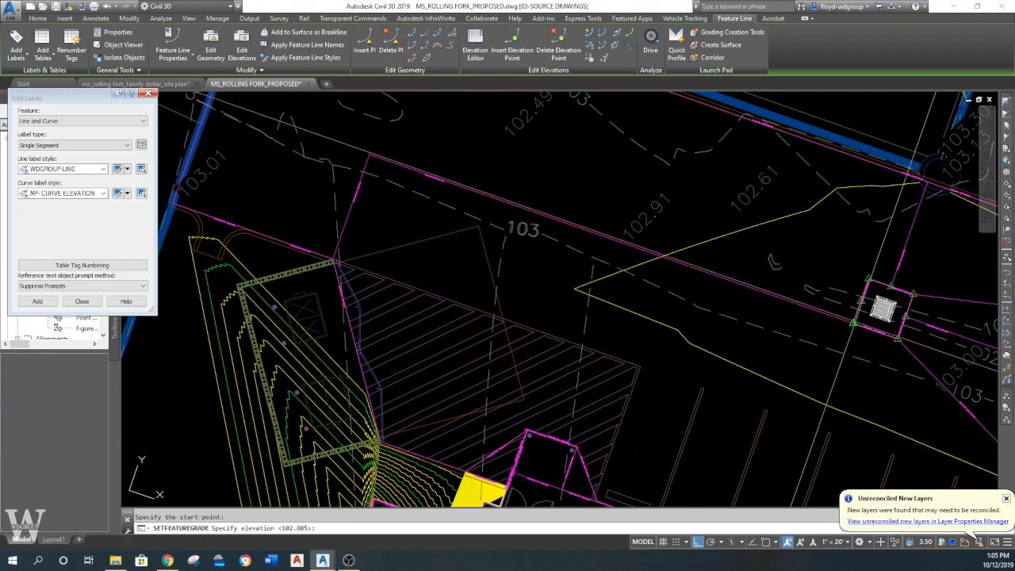
- Try to grade the new feature line from the inlet corner to its northwest bend using an end elevation of 103.169
{"action": "scroll", "coordinate": [876, 310], "scroll_direction": "up", "scroll_amount": 5}
{"action": "scroll", "coordinate": [872, 316], "scroll_direction": "down", "scroll_amount": 7}
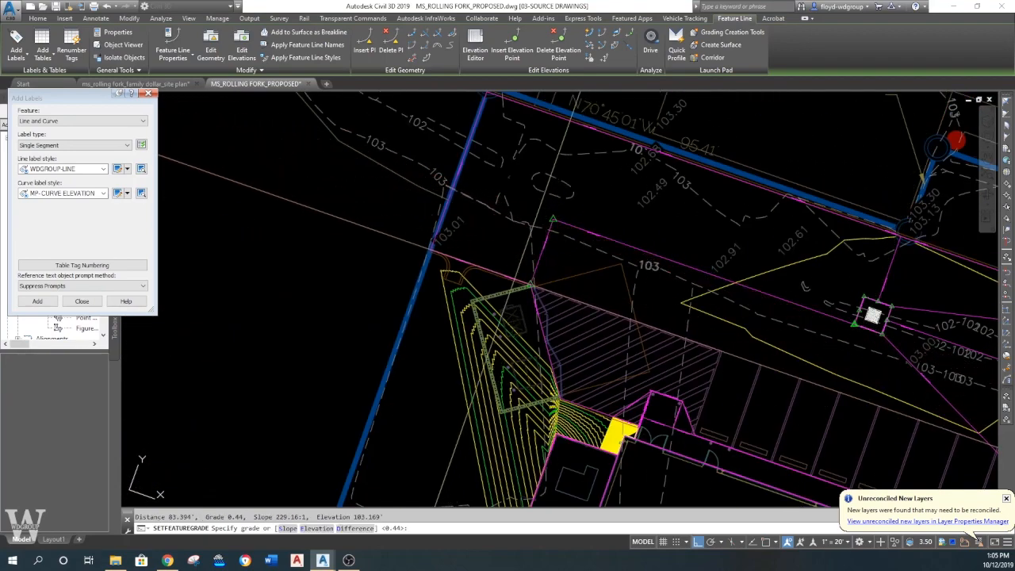
{"action": "scroll", "coordinate": [507, 301], "scroll_direction": "up", "scroll_amount": 5}
{"action": "type", "text": "E"}
{"action": "key", "text": "Return"}
{"action": "scroll", "coordinate": [517, 277], "scroll_direction": "down", "scroll_amount": 4}
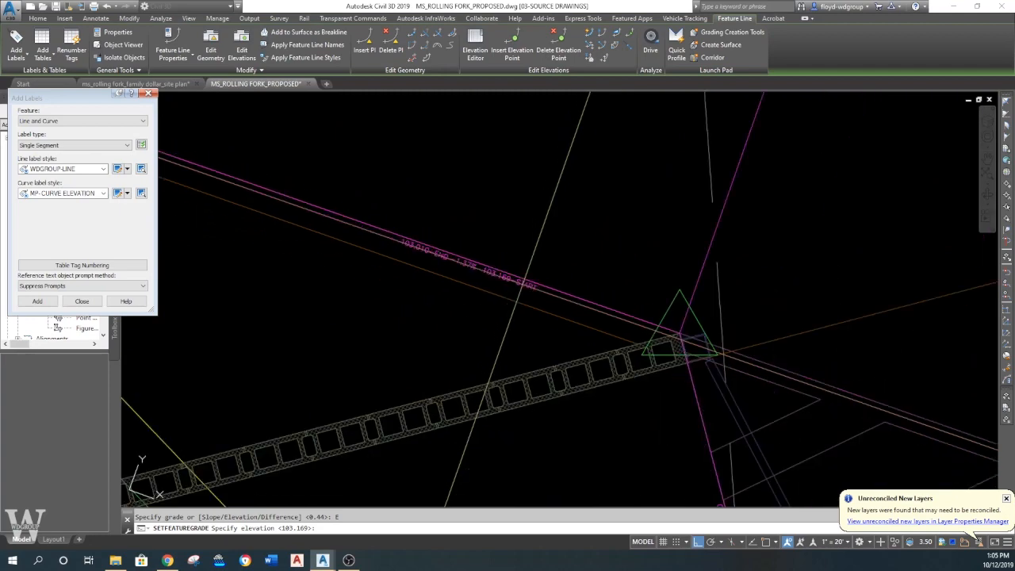
{"action": "scroll", "coordinate": [538, 282], "scroll_direction": "down", "scroll_amount": 4}
{"action": "scroll", "coordinate": [545, 236], "scroll_direction": "up", "scroll_amount": 6}
{"action": "scroll", "coordinate": [545, 238], "scroll_direction": "down", "scroll_amount": 4}
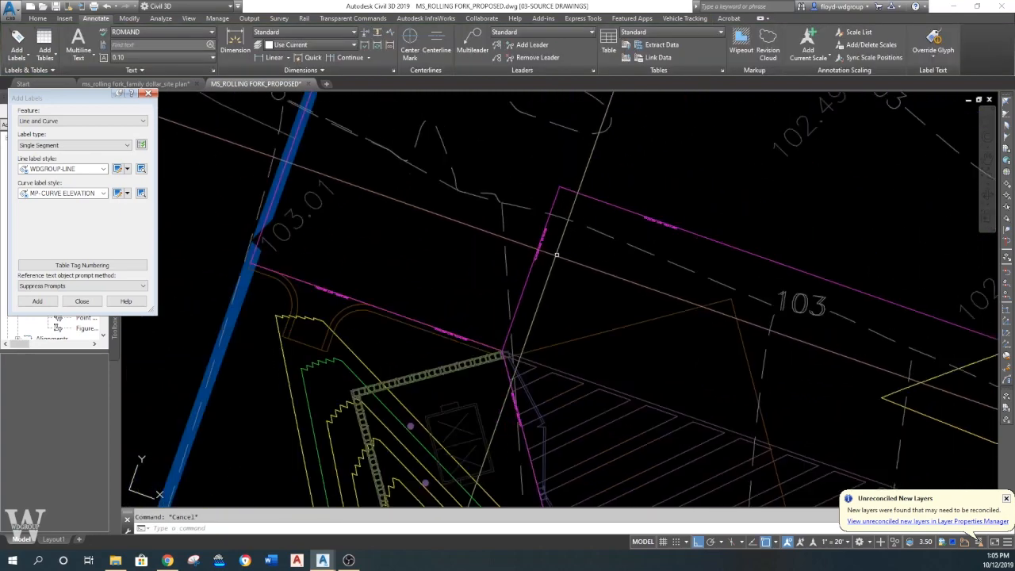
- Regrade the new feature line from its northwest bend at elevation 103.169 down to 102.752 at the inlet corner
{"action": "scroll", "coordinate": [526, 256], "scroll_direction": "up", "scroll_amount": 3}
{"action": "scroll", "coordinate": [533, 259], "scroll_direction": "down", "scroll_amount": 3}
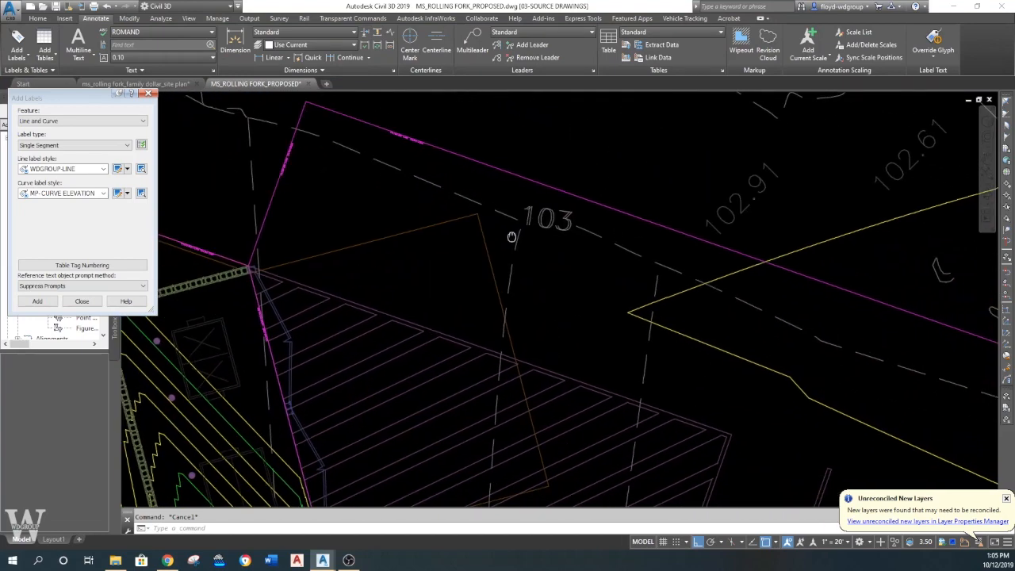
{"action": "scroll", "coordinate": [624, 285], "scroll_direction": "up", "scroll_amount": 3}
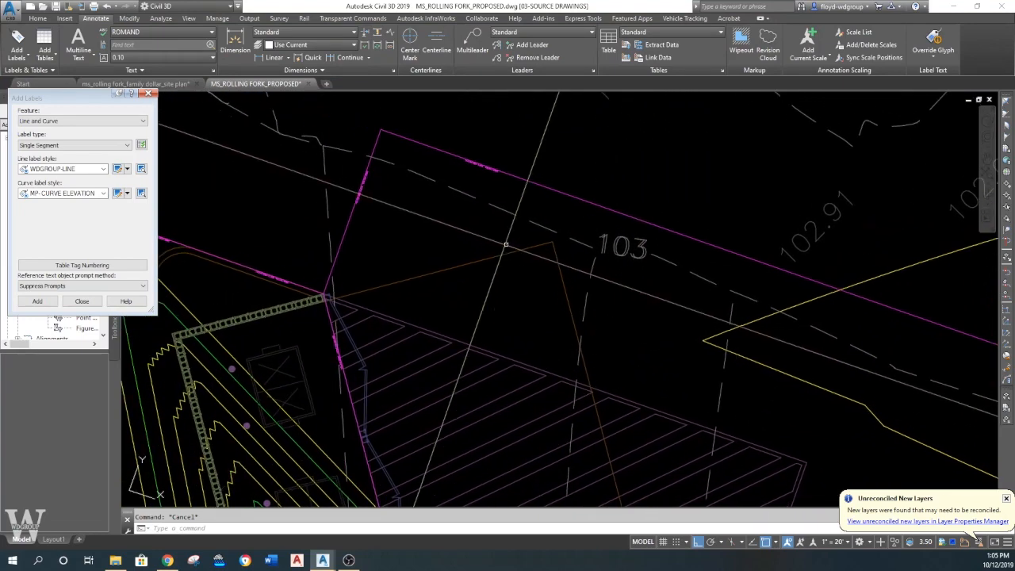
{"action": "middle_click_drag", "start_coordinate": [625, 284], "coordinate": [590, 254]}
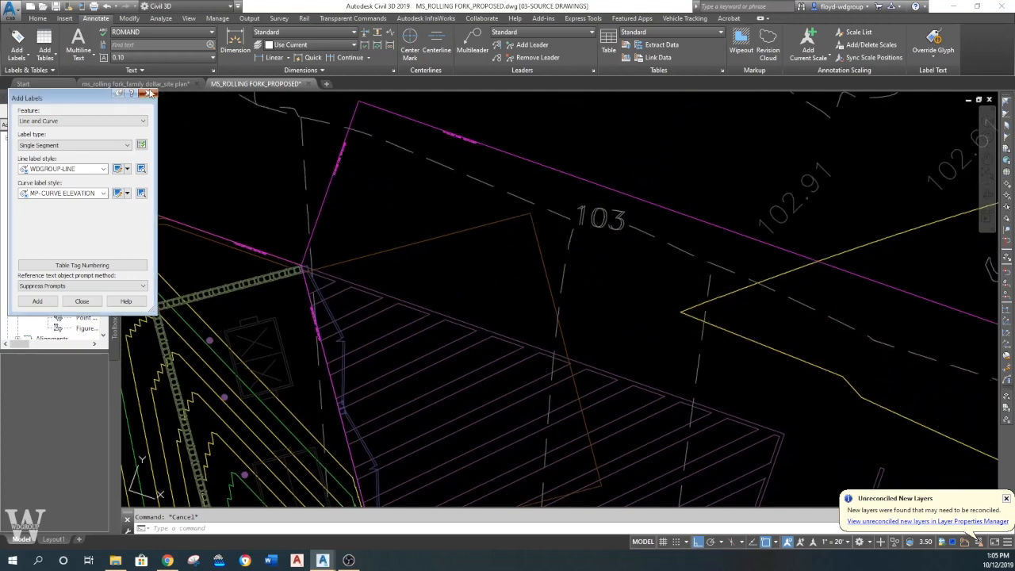
{"action": "middle_click_drag", "start_coordinate": [351, 127], "coordinate": [357, 188]}
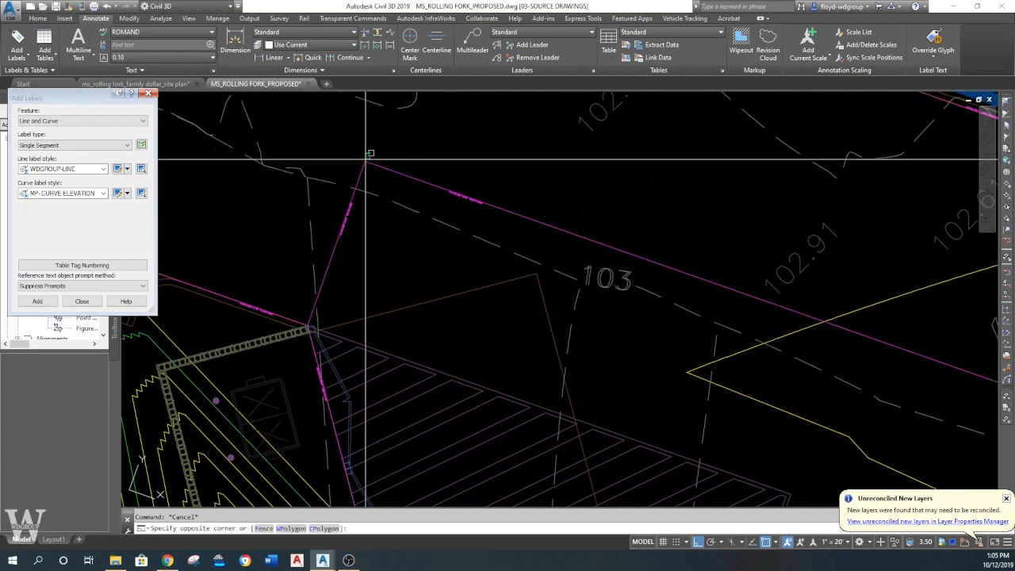
{"action": "left_click", "coordinate": [366, 158]}
{"action": "left_click", "coordinate": [610, 43]}
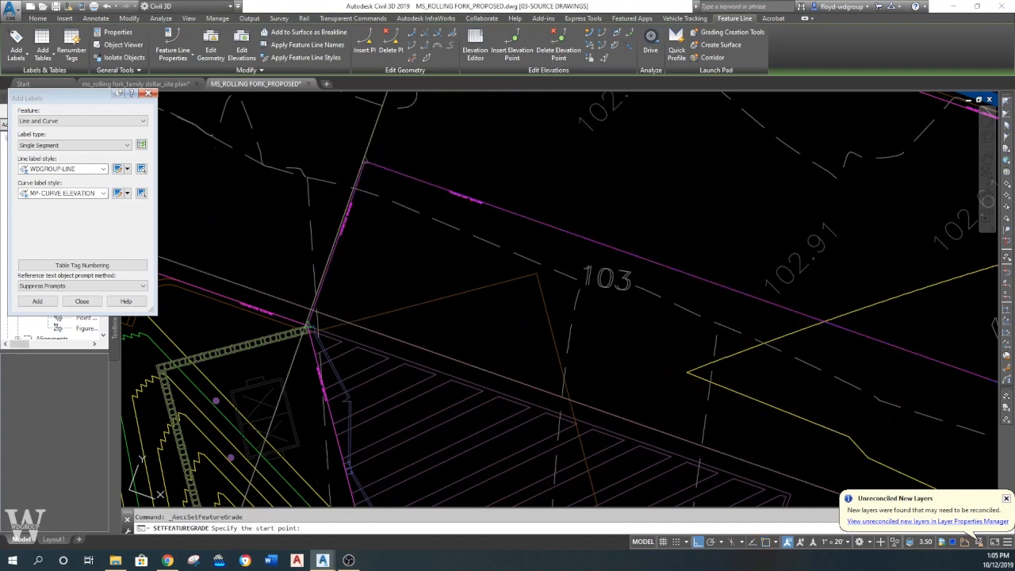
{"action": "scroll", "coordinate": [526, 322], "scroll_direction": "down", "scroll_amount": 5}
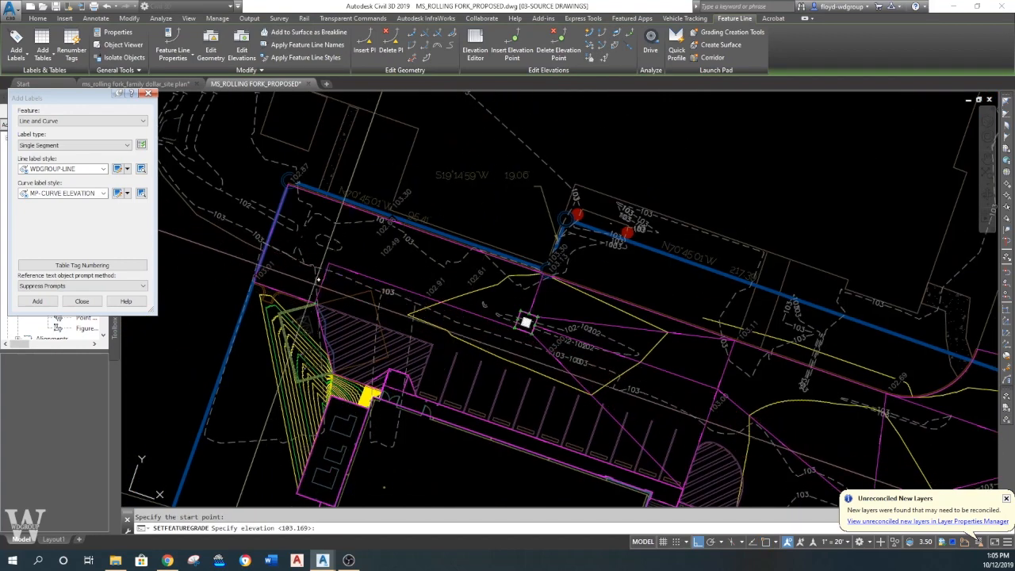
{"action": "key", "text": "Return"}
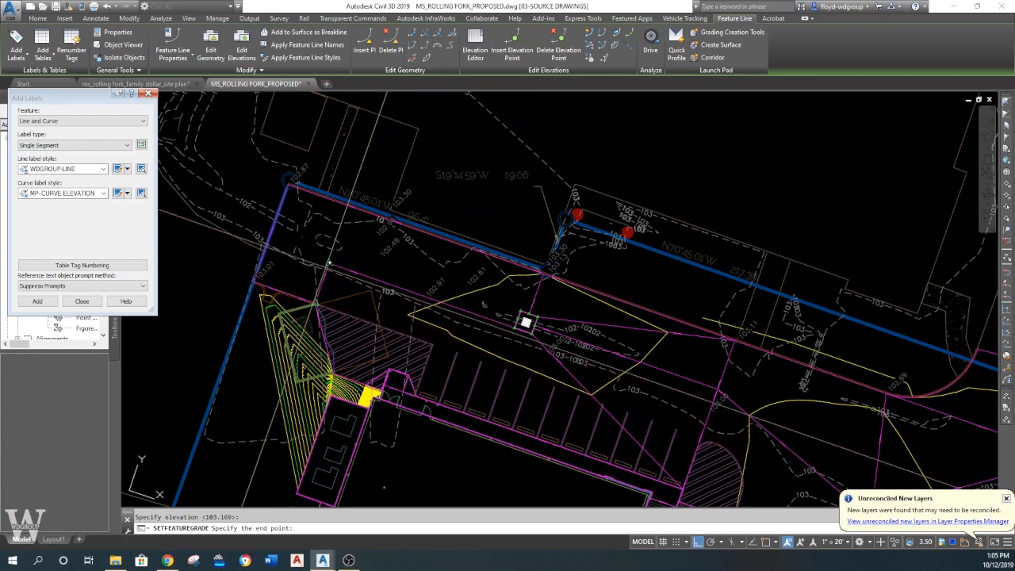
{"action": "left_click", "coordinate": [526, 322]}
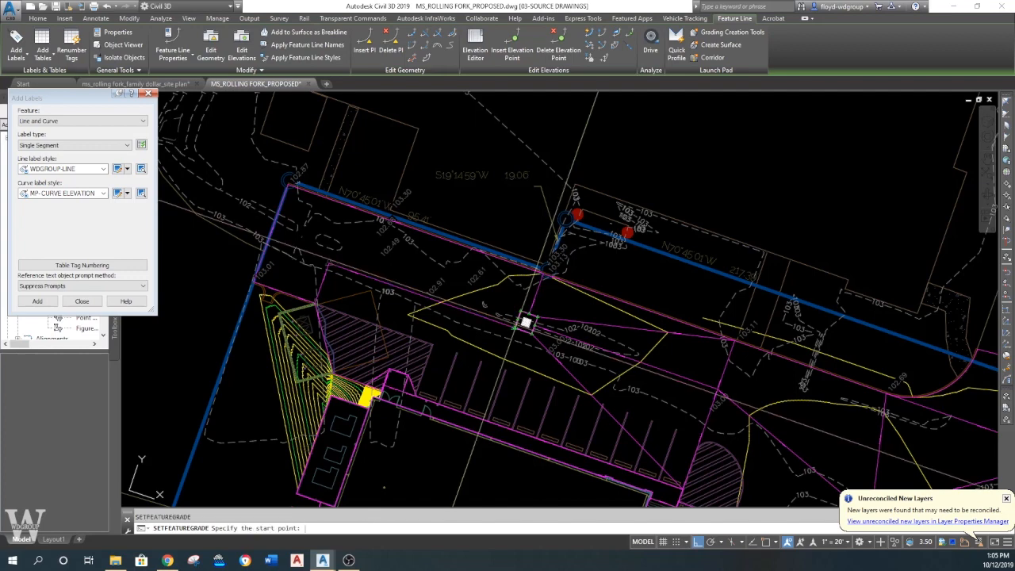
{"action": "key", "text": "Escape"}
- Set every point of the square feature line around the inlet to elevation 102.752 in the elevation editor
{"action": "scroll", "coordinate": [525, 322], "scroll_direction": "up", "scroll_amount": 10}
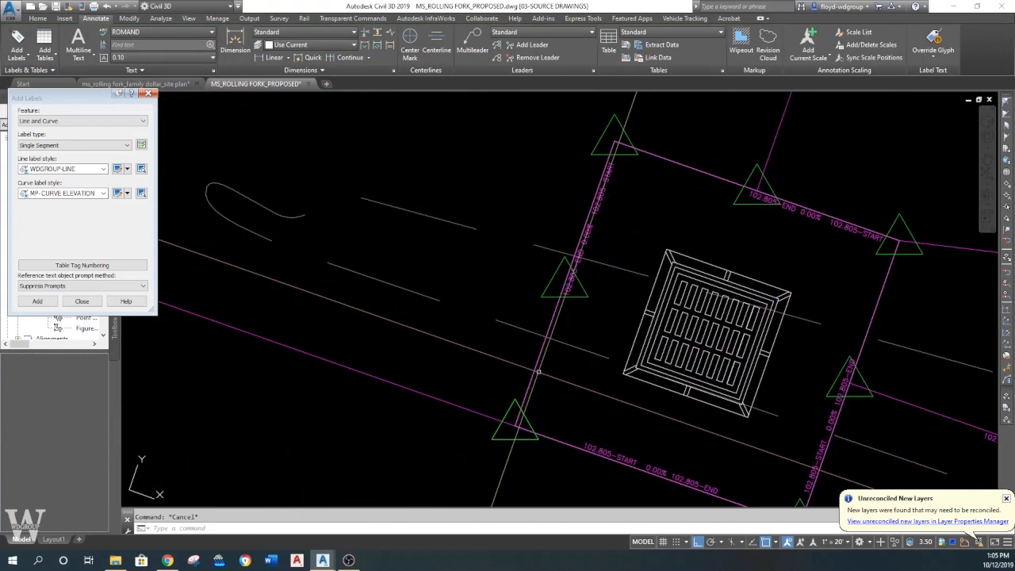
{"action": "middle_click_drag", "start_coordinate": [537, 370], "coordinate": [554, 360]}
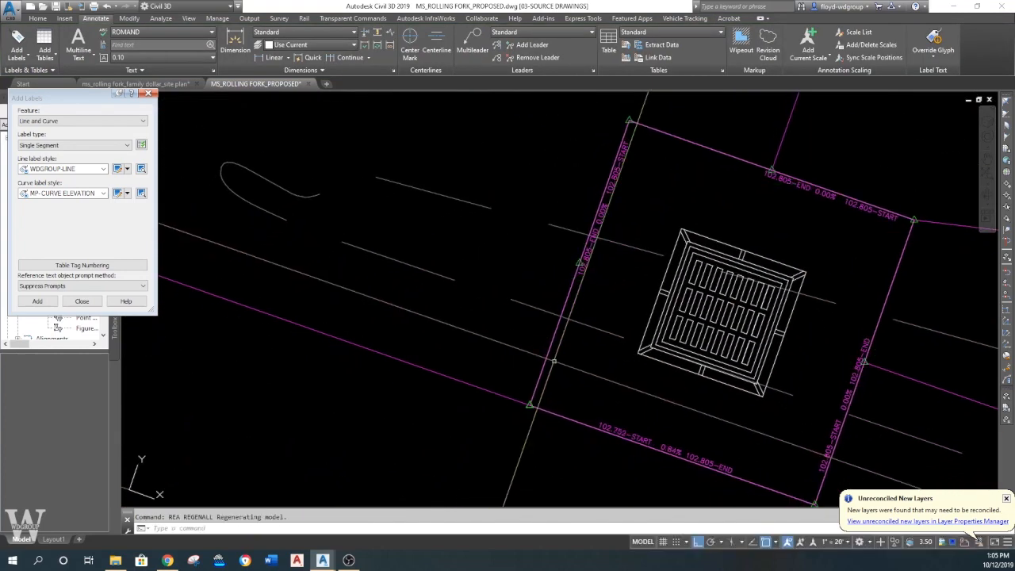
{"action": "left_click", "coordinate": [549, 359]}
{"action": "left_click", "coordinate": [546, 216]}
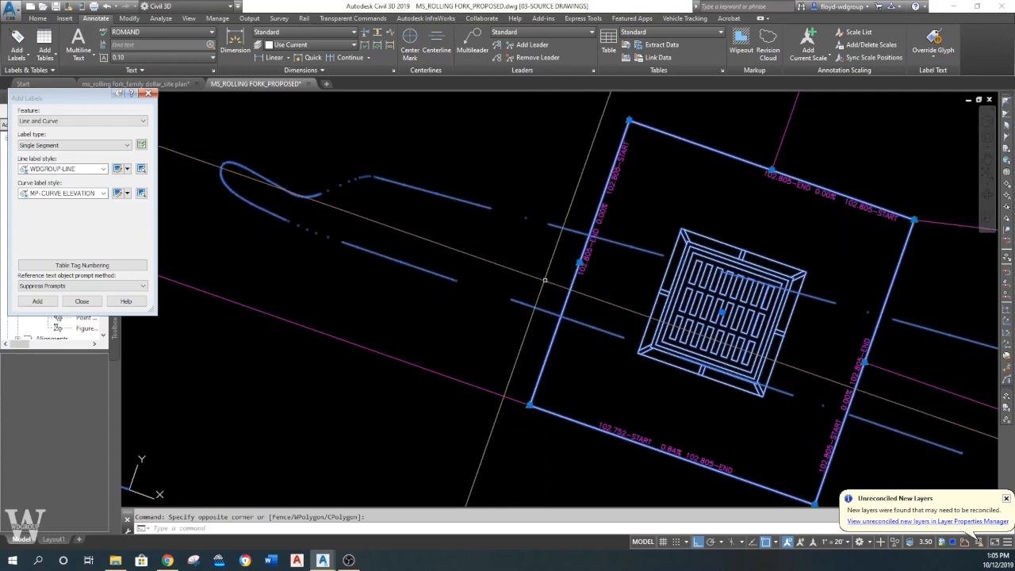
{"action": "key", "text": "Escape"}
{"action": "left_click", "coordinate": [562, 298]}
{"action": "left_click", "coordinate": [475, 49]}
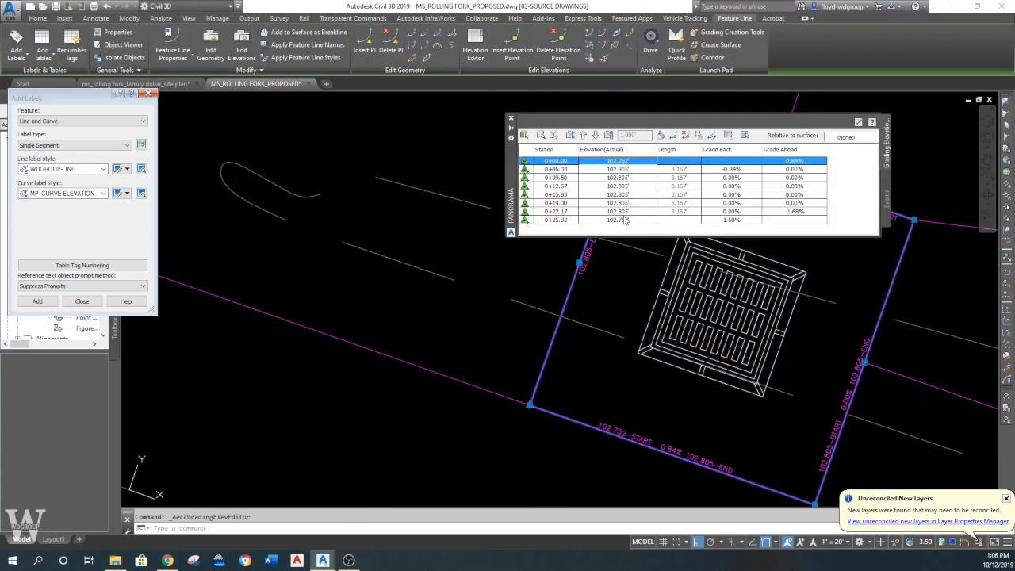
{"action": "double_click", "coordinate": [617, 220]}
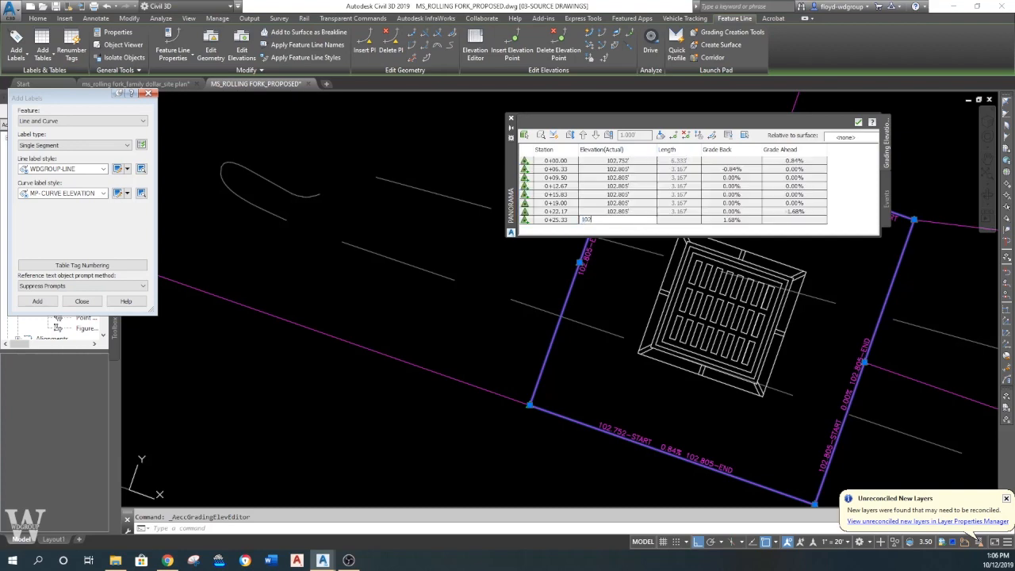
{"action": "key", "text": "Return"}
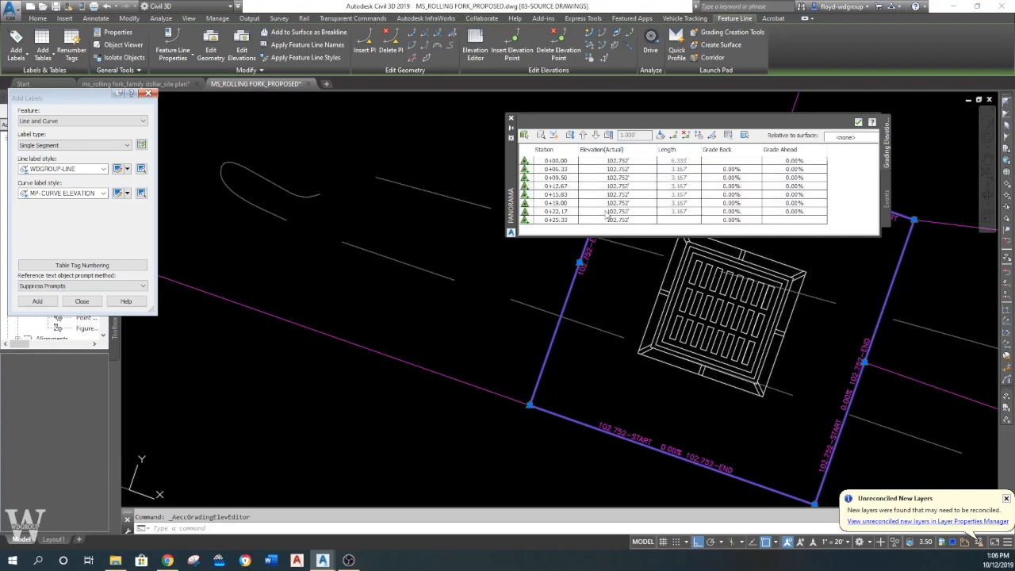
{"action": "left_click", "coordinate": [511, 118]}
{"action": "key", "text": "Escape"}
{"action": "scroll", "coordinate": [603, 247], "scroll_direction": "down", "scroll_amount": 7}
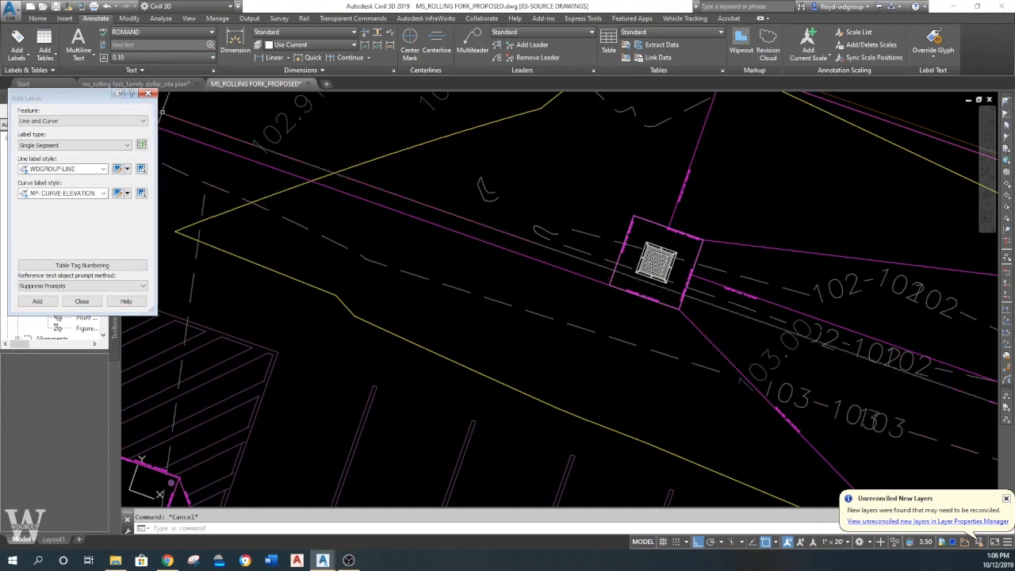
- Add the new drainage feature line to the TEST surface definition as a standard breakline
{"action": "left_click", "coordinate": [81, 300]}
{"action": "right_click", "coordinate": [84, 246]}
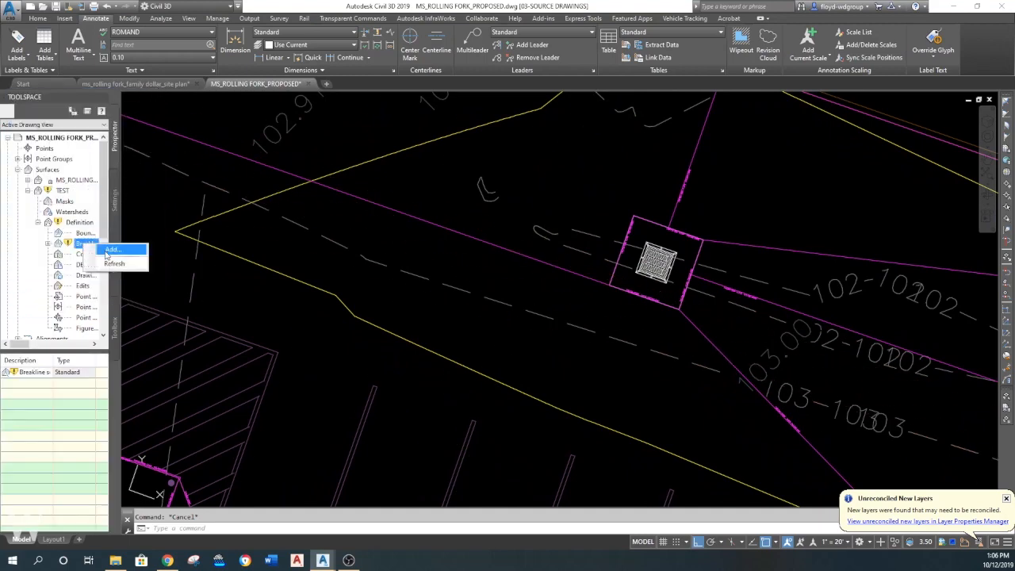
{"action": "left_click", "coordinate": [103, 253]}
{"action": "left_click", "coordinate": [545, 370]}
{"action": "scroll", "coordinate": [547, 325], "scroll_direction": "down", "scroll_amount": 4}
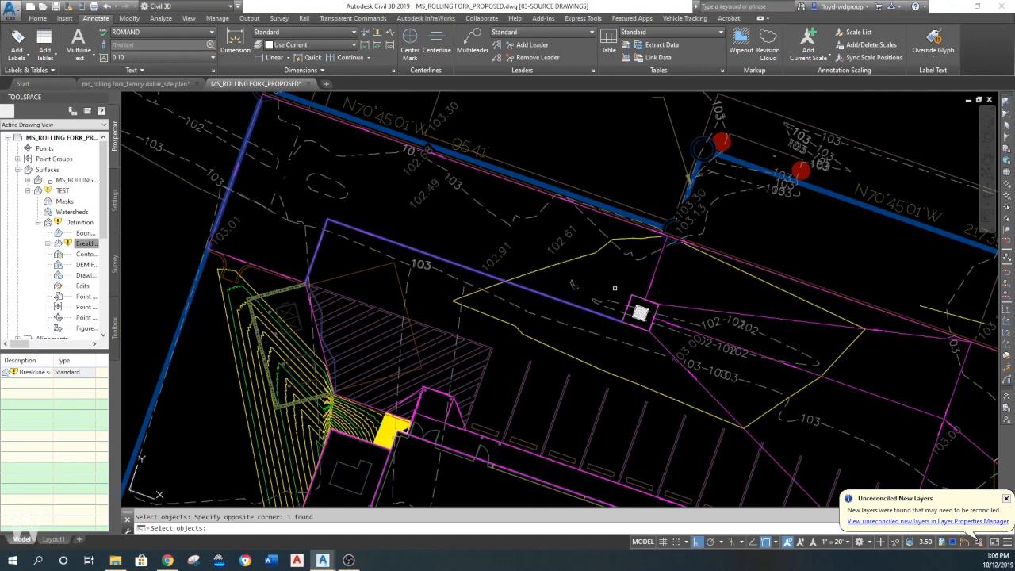
{"action": "key", "text": "Return"}
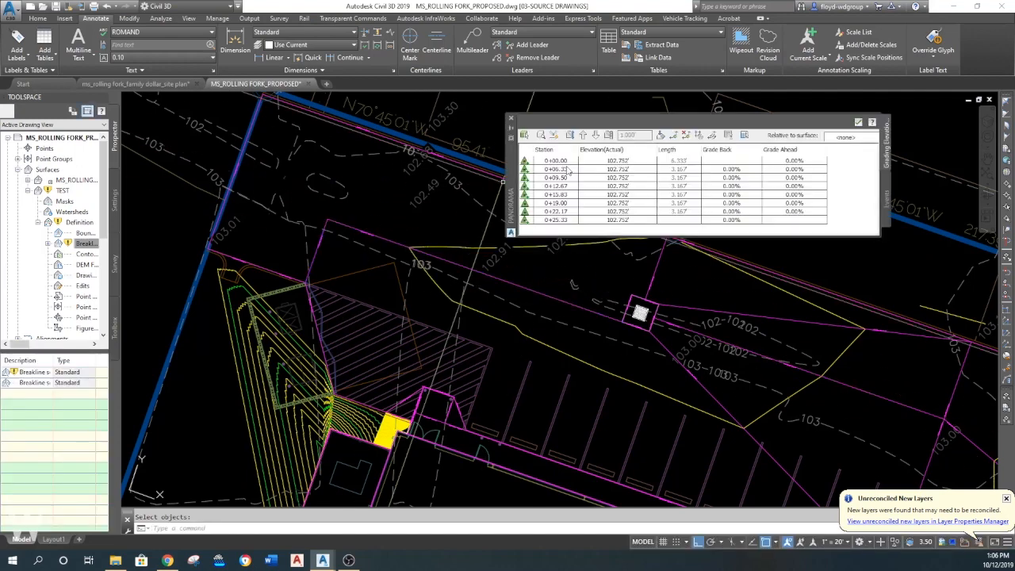
{"action": "left_click", "coordinate": [511, 120]}
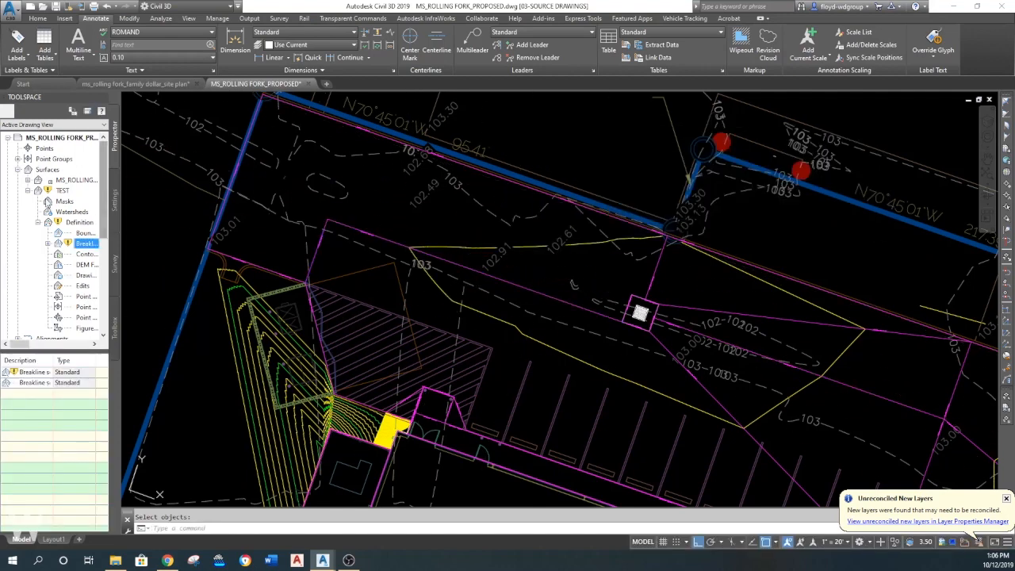
- Rebuild the TEST surface with the added breakline and close the elevation editor
{"action": "right_click", "coordinate": [64, 191]}
{"action": "left_click", "coordinate": [100, 224]}
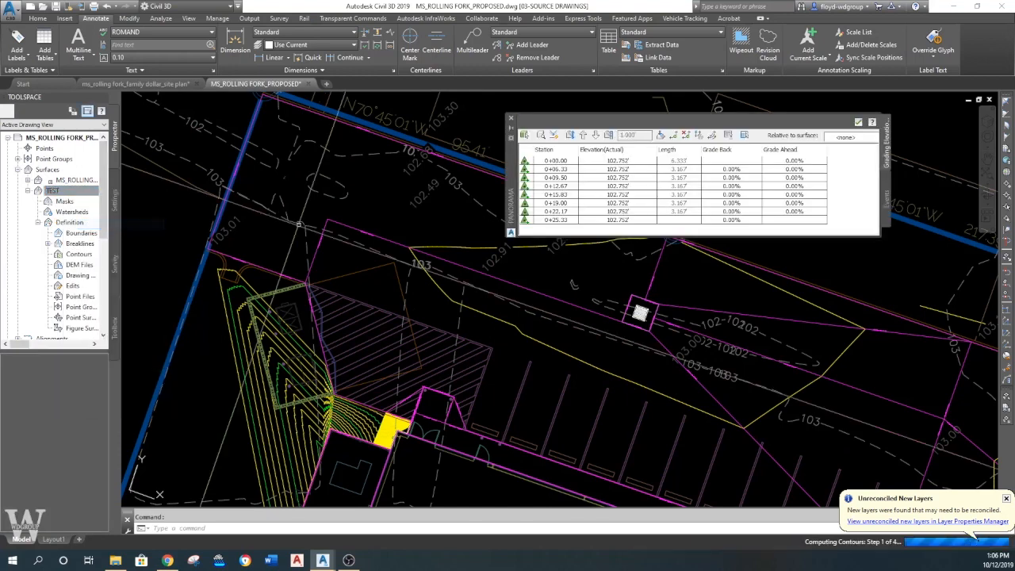
{"action": "left_click", "coordinate": [512, 119]}
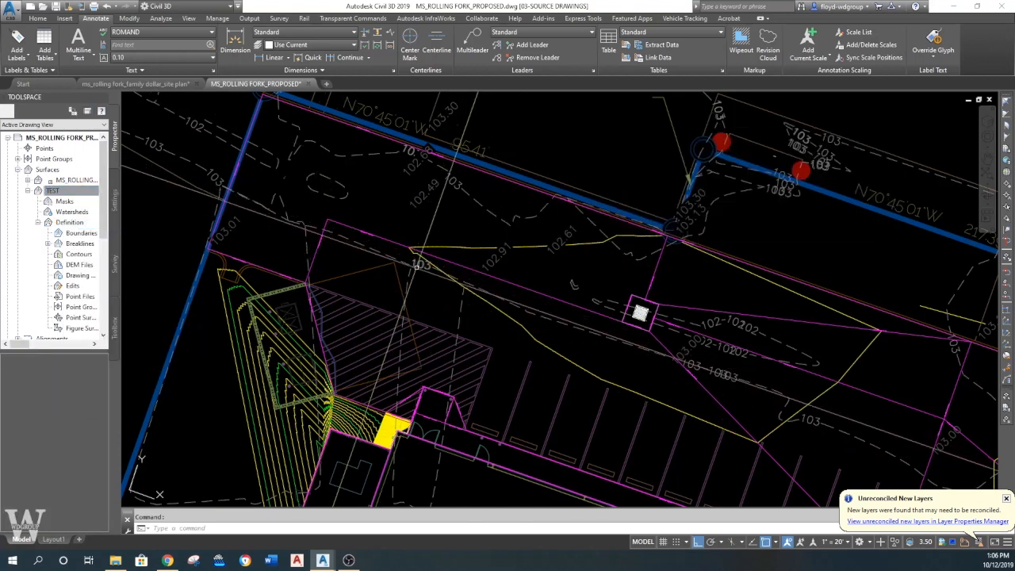
{"action": "key", "text": "Return"}
{"action": "key", "text": "Return"}
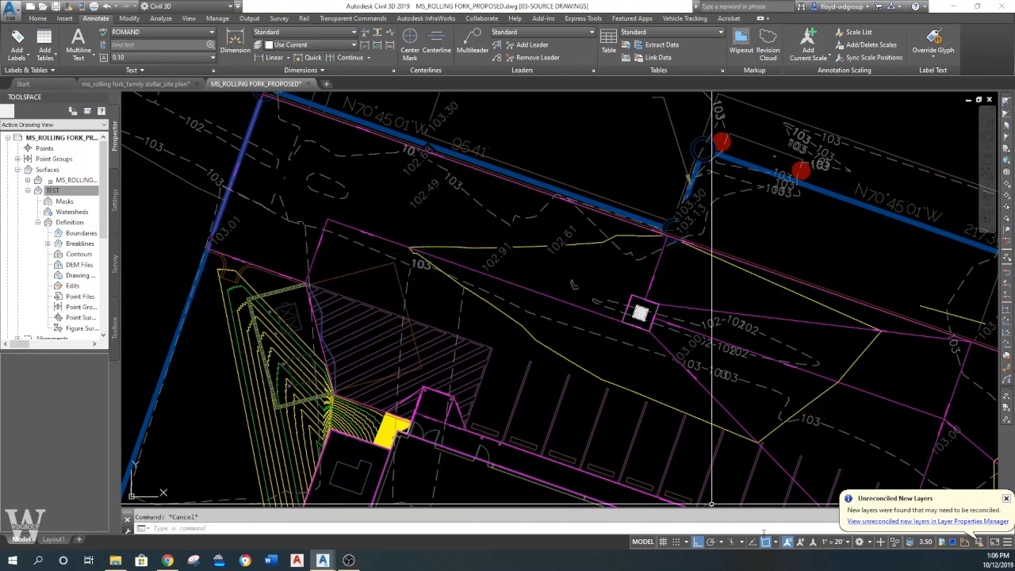
- Start a Water Drop analysis on the TEST surface with 2D polyline paths on the B-P-TEXT JOINTING layer
{"action": "left_click", "coordinate": [566, 236]}
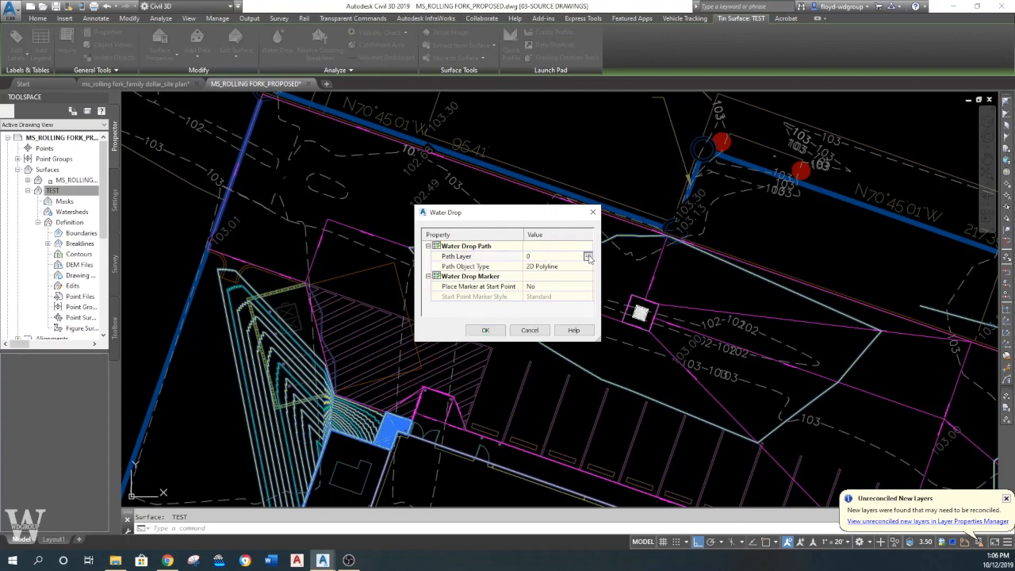
{"action": "left_click", "coordinate": [588, 257]}
{"action": "left_click", "coordinate": [495, 283]}
{"action": "left_click", "coordinate": [561, 378]}
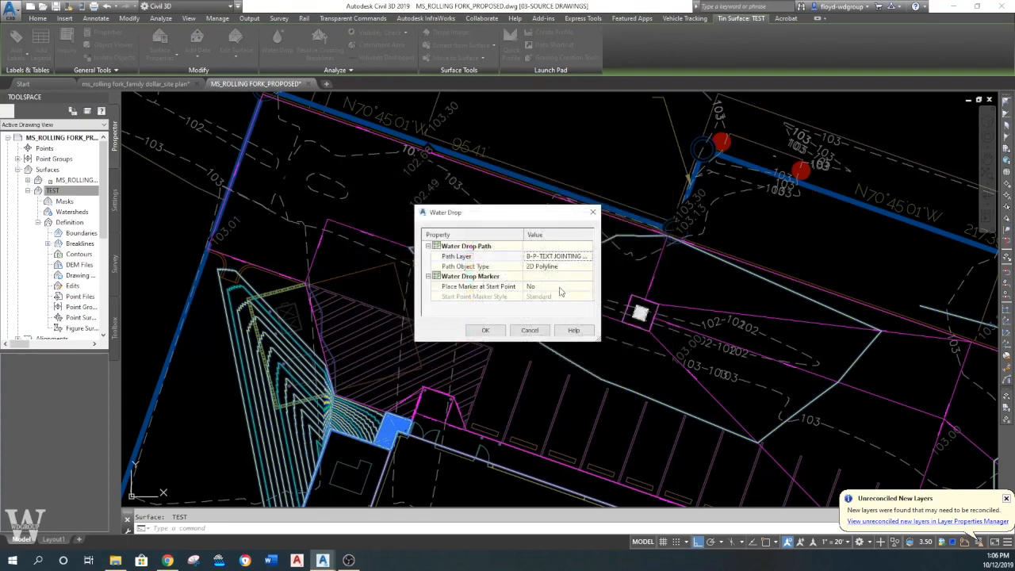
{"action": "left_click", "coordinate": [486, 330]}
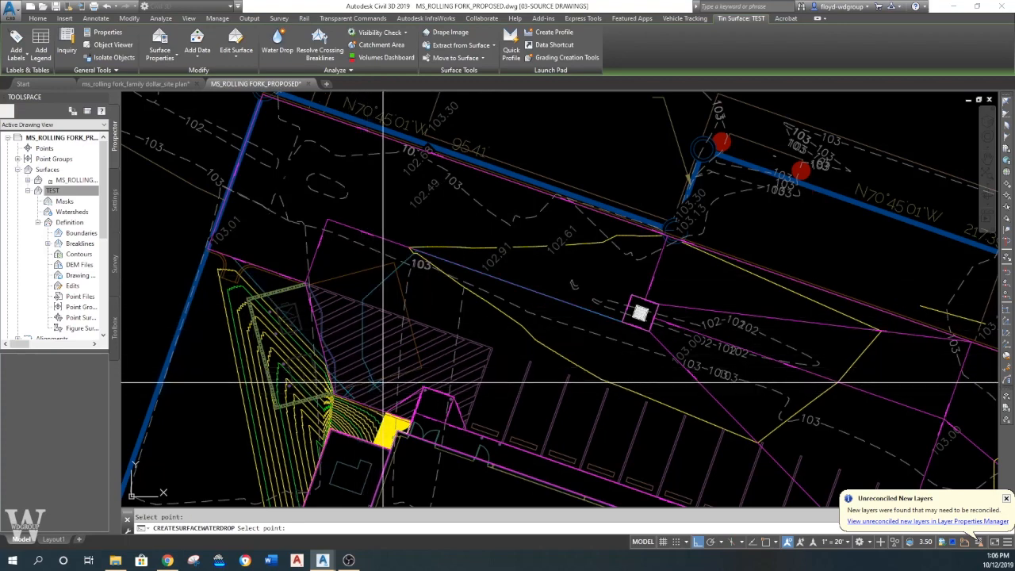
- Trace water drop paths from many points north and south of the new drainage line, including the striped area and parking stalls
{"action": "left_click", "coordinate": [323, 315]}
{"action": "left_click", "coordinate": [316, 240]}
{"action": "left_click", "coordinate": [310, 208]}
{"action": "left_click", "coordinate": [311, 189]}
{"action": "left_click", "coordinate": [281, 194]}
{"action": "left_click", "coordinate": [276, 239]}
{"action": "left_click", "coordinate": [301, 236]}
{"action": "left_click", "coordinate": [265, 170]}
{"action": "left_click", "coordinate": [274, 136]}
{"action": "left_click", "coordinate": [295, 122]}
{"action": "left_click", "coordinate": [323, 142]}
{"action": "left_click", "coordinate": [331, 133]}
{"action": "left_click", "coordinate": [376, 151]}
{"action": "left_click", "coordinate": [398, 168]}
{"action": "left_click", "coordinate": [422, 176]}
{"action": "left_click", "coordinate": [471, 189]}
{"action": "left_click", "coordinate": [508, 204]}
{"action": "left_click", "coordinate": [562, 221]}
{"action": "left_click", "coordinate": [594, 235]}
{"action": "left_click", "coordinate": [638, 249]}
{"action": "left_click", "coordinate": [586, 440]}
{"action": "left_click", "coordinate": [514, 407]}
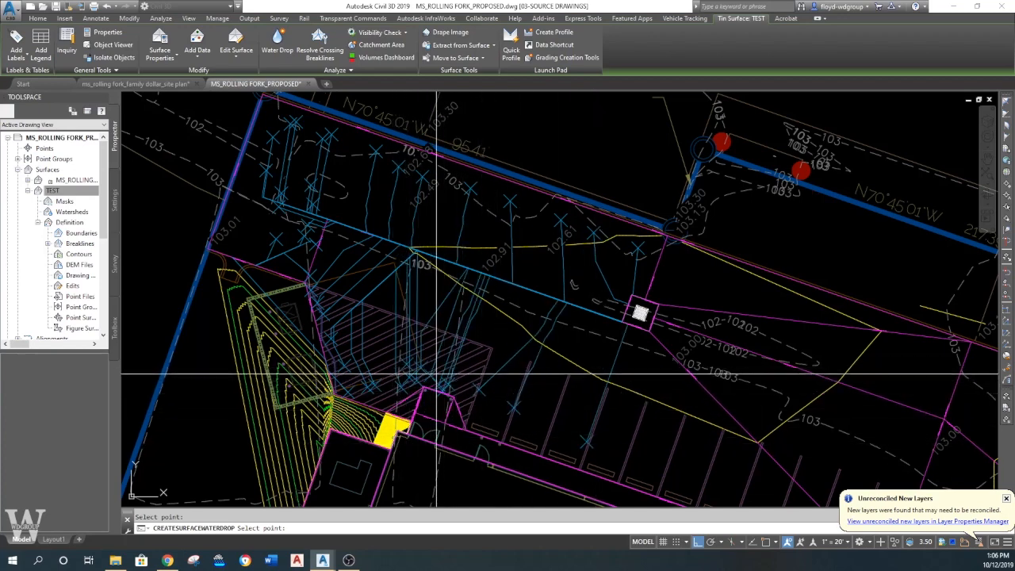
{"action": "key", "text": "Escape"}
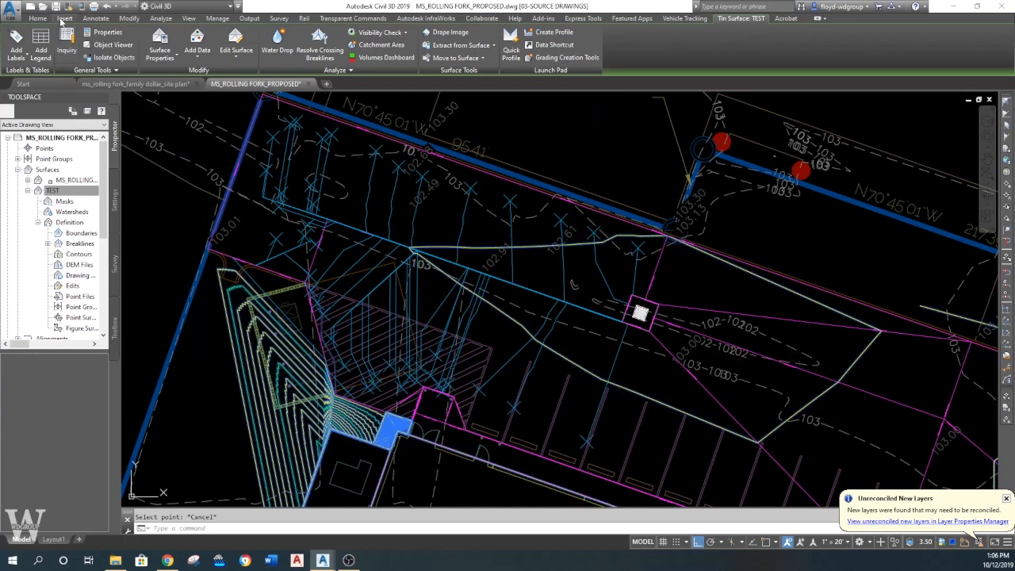
- Add two-point surface slope labels in the WDGROUP-SLOPE style on TEST, across the striped area and along the water drop paths south of the drainage line
{"action": "left_click", "coordinate": [95, 18]}
{"action": "left_click", "coordinate": [16, 44]}
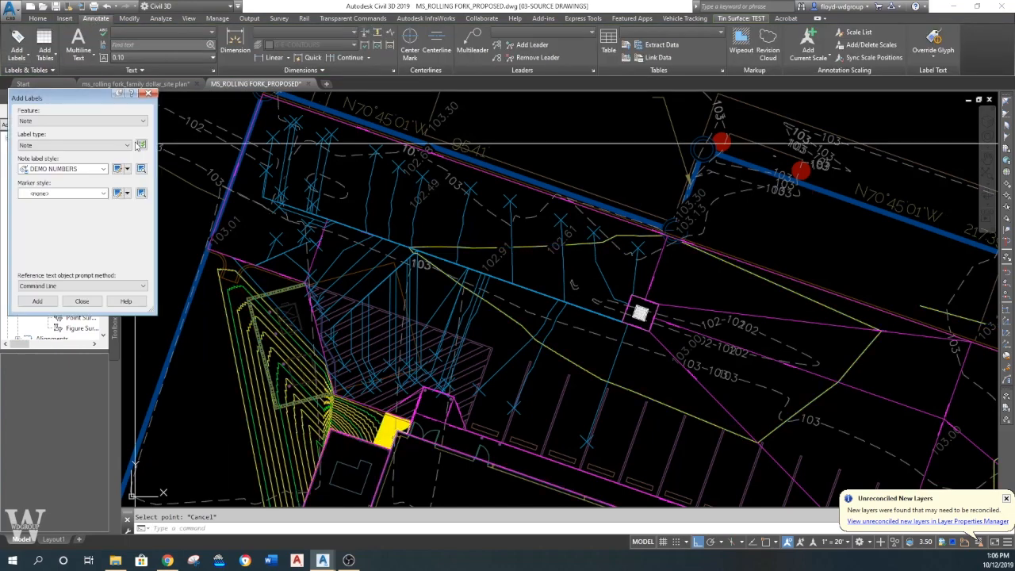
{"action": "left_click", "coordinate": [66, 121]}
{"action": "left_click", "coordinate": [54, 171]}
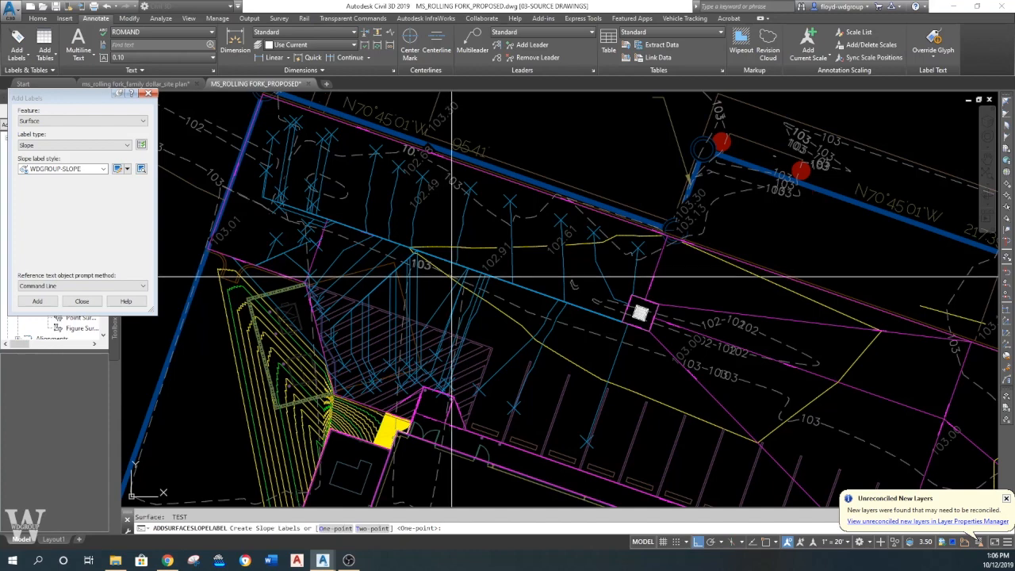
{"action": "key", "text": "Return"}
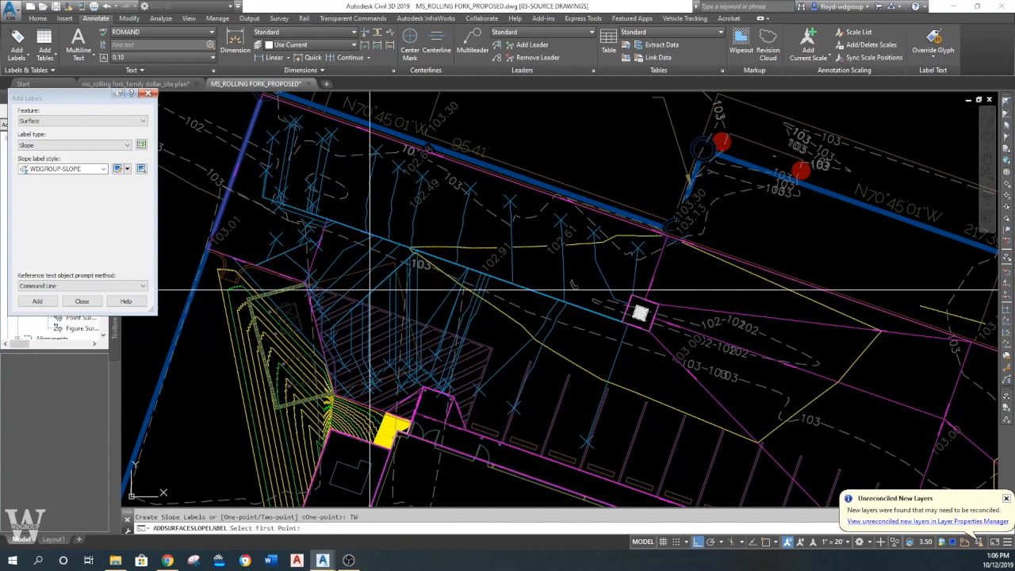
{"action": "left_click", "coordinate": [374, 282]}
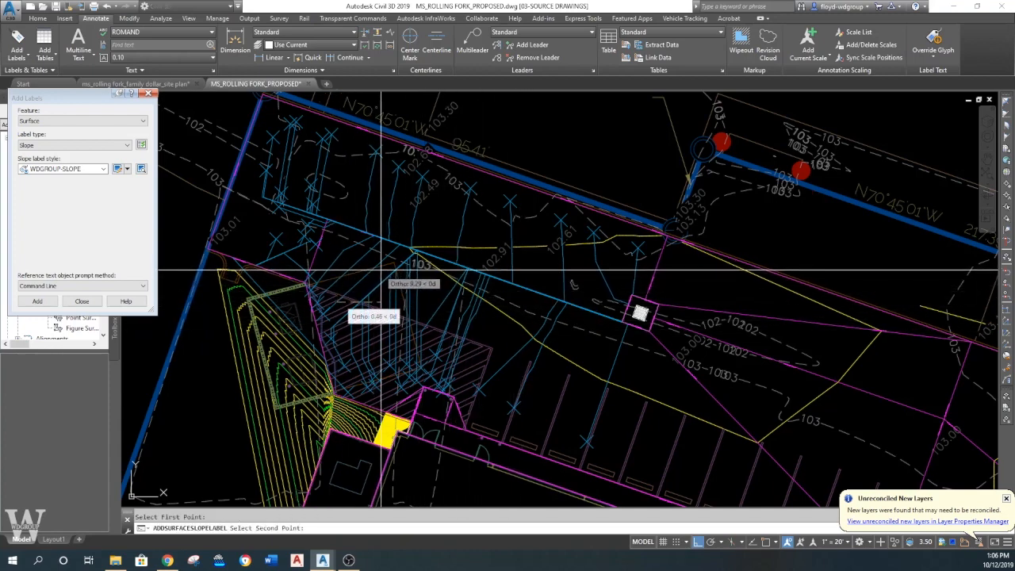
{"action": "key", "text": "F8"}
{"action": "left_click", "coordinate": [413, 357]}
{"action": "left_click", "coordinate": [453, 357]}
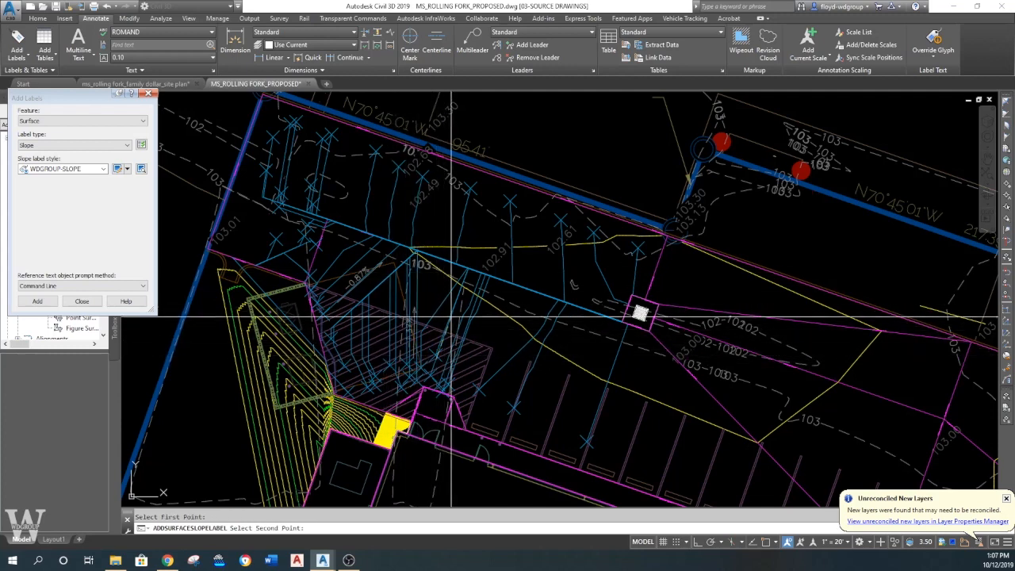
{"action": "left_click", "coordinate": [525, 343]}
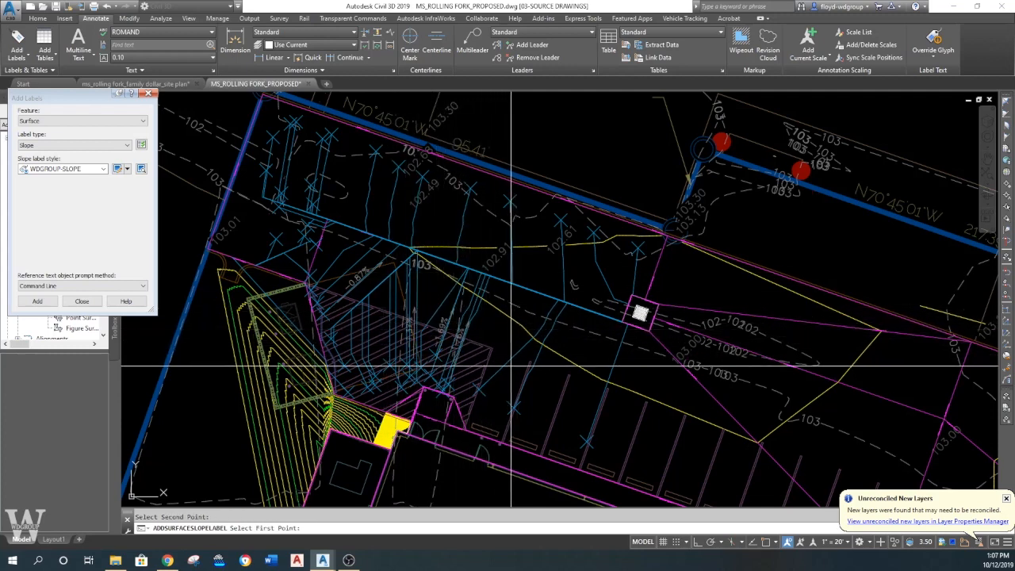
{"action": "left_click", "coordinate": [396, 286]}
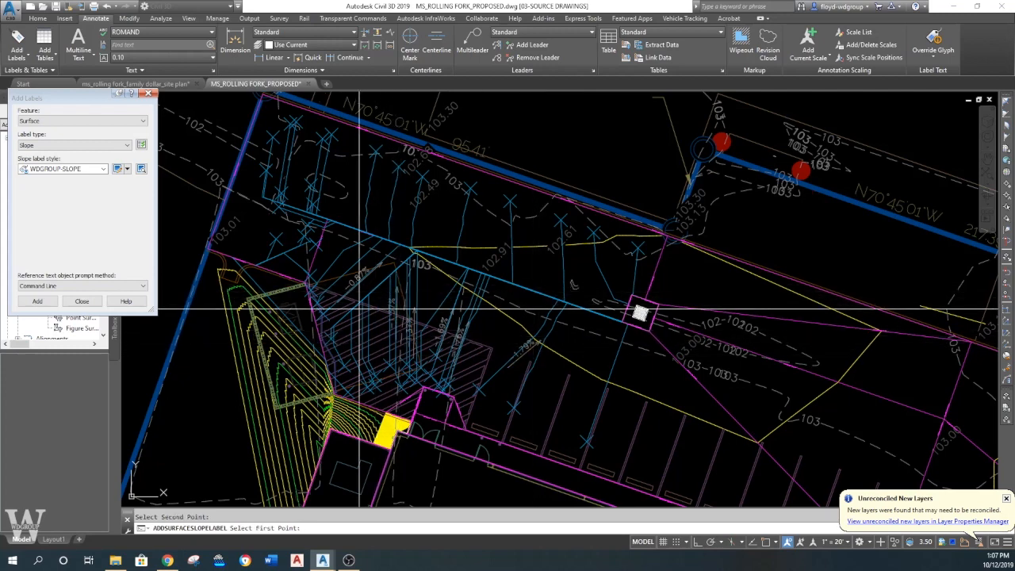
- Add slope labels along a water drop path southwest of the drainage line's west end and one path north of it
{"action": "scroll", "coordinate": [359, 309], "scroll_direction": "up", "scroll_amount": 3}
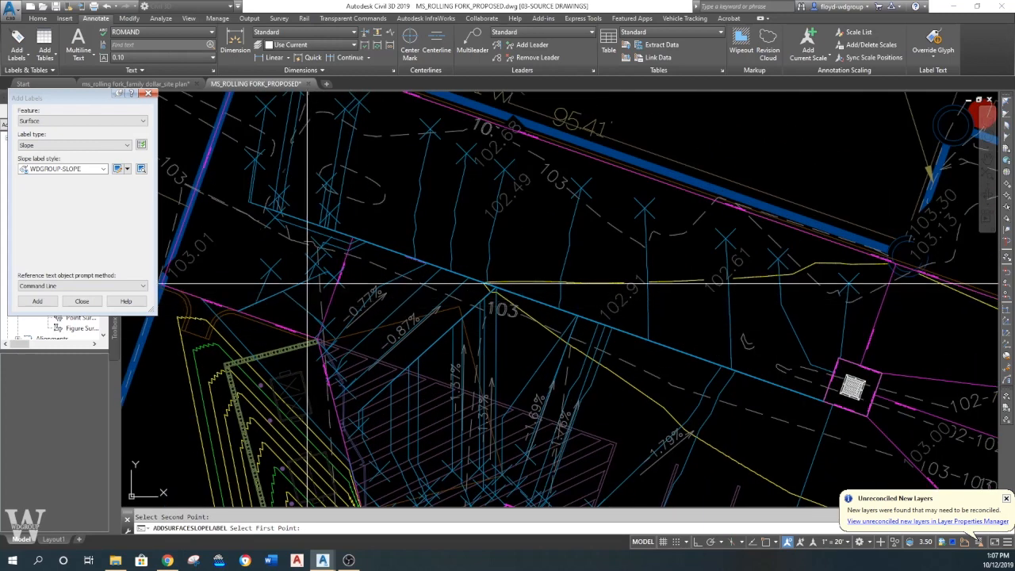
{"action": "left_click", "coordinate": [258, 302]}
{"action": "left_click", "coordinate": [318, 273]}
{"action": "left_click", "coordinate": [341, 142]}
{"action": "left_click", "coordinate": [346, 197]}
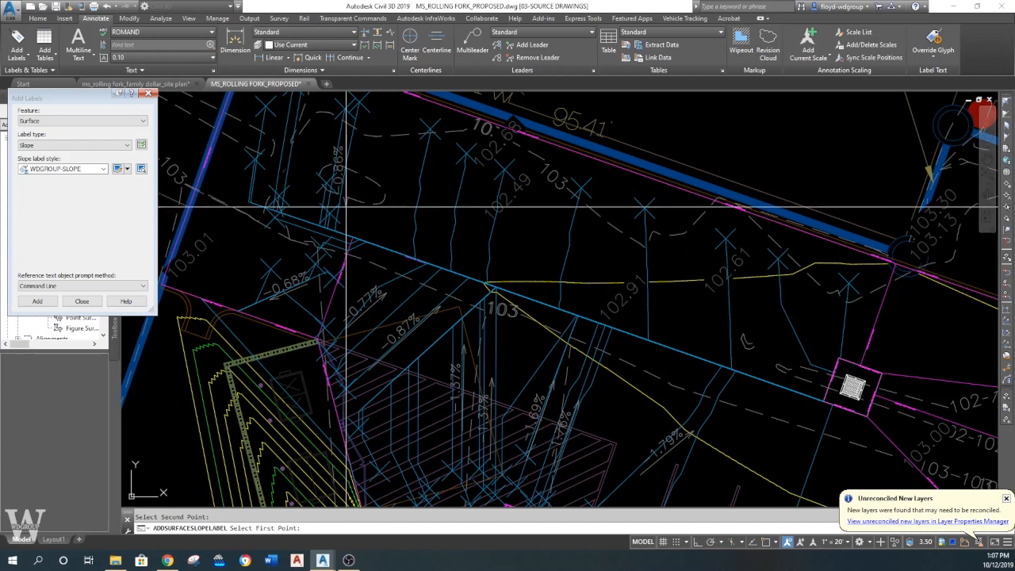
- Label the slopes of more western drop paths north of the drainage line and along the line's western portion
{"action": "middle_click_drag", "start_coordinate": [341, 168], "coordinate": [367, 245]}
{"action": "left_click", "coordinate": [318, 164]}
{"action": "left_click", "coordinate": [311, 243]}
{"action": "left_click", "coordinate": [306, 288]}
{"action": "left_click", "coordinate": [365, 312]}
{"action": "middle_click_drag", "start_coordinate": [442, 319], "coordinate": [438, 316]}
{"action": "left_click", "coordinate": [467, 339]}
- Add slope labels along the remaining drop paths north of the drainage line, working east toward the inlet
{"action": "middle_click_drag", "start_coordinate": [469, 343], "coordinate": [417, 312]}
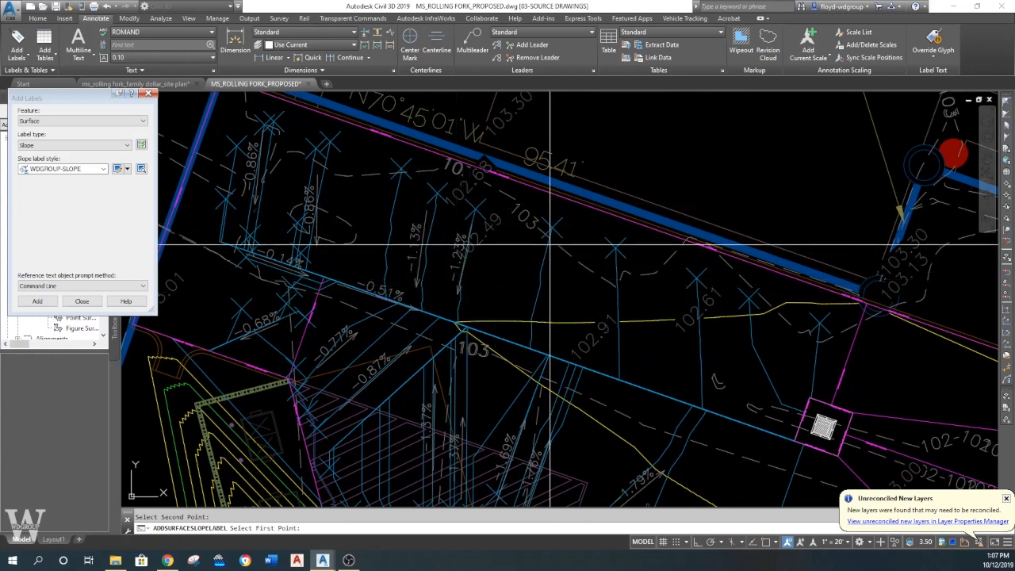
{"action": "middle_click_drag", "start_coordinate": [574, 334], "coordinate": [520, 276]}
{"action": "left_click", "coordinate": [562, 192]}
{"action": "left_click", "coordinate": [572, 324]}
{"action": "left_click", "coordinate": [644, 222]}
{"action": "left_click", "coordinate": [637, 338]}
{"action": "left_click", "coordinate": [694, 242]}
{"action": "left_click", "coordinate": [704, 325]}
- Label the surface slope along the drainage line just upstream of the inlet, using nearest snaps on the line, and end labeling
{"action": "left_click", "coordinate": [613, 338]}
{"action": "left_click", "coordinate": [662, 355]}
{"action": "type", "text": "nea"}
{"action": "key", "text": "Return"}
{"action": "left_click", "coordinate": [581, 329]}
{"action": "type", "text": "nea"}
{"action": "key", "text": "Return"}
{"action": "left_click", "coordinate": [672, 363]}
{"action": "key", "text": "Escape"}
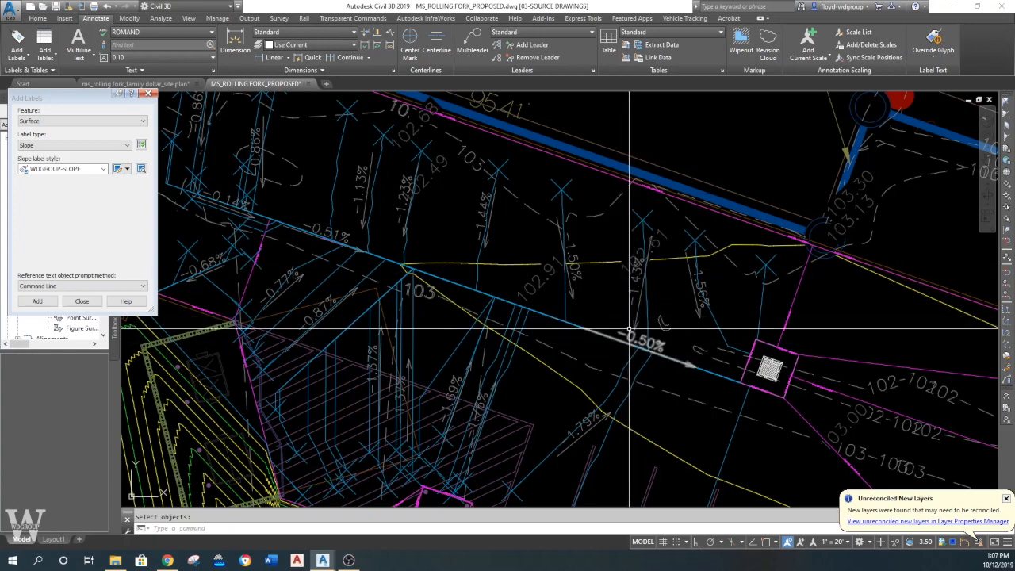
- Start a new feature line at the west end of the drainage line with a start elevation of 103.069
{"action": "middle_click_drag", "start_coordinate": [413, 338], "coordinate": [531, 334]}
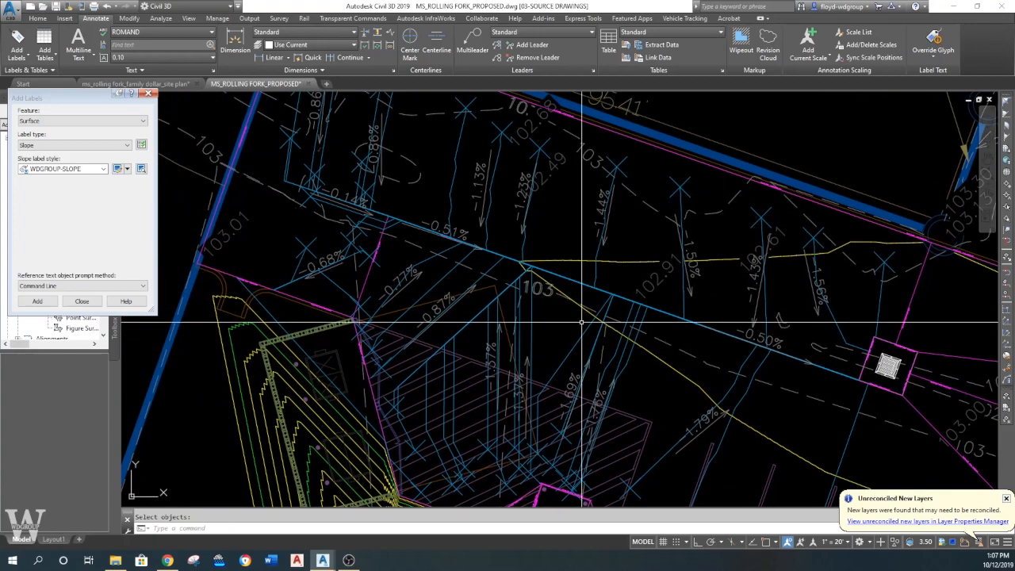
{"action": "middle_click_drag", "start_coordinate": [433, 240], "coordinate": [538, 289]}
{"action": "scroll", "coordinate": [452, 244], "scroll_direction": "up", "scroll_amount": 6}
{"action": "scroll", "coordinate": [482, 291], "scroll_direction": "down", "scroll_amount": 4}
{"action": "middle_click_drag", "start_coordinate": [483, 309], "coordinate": [488, 338]}
{"action": "key", "text": "Escape"}
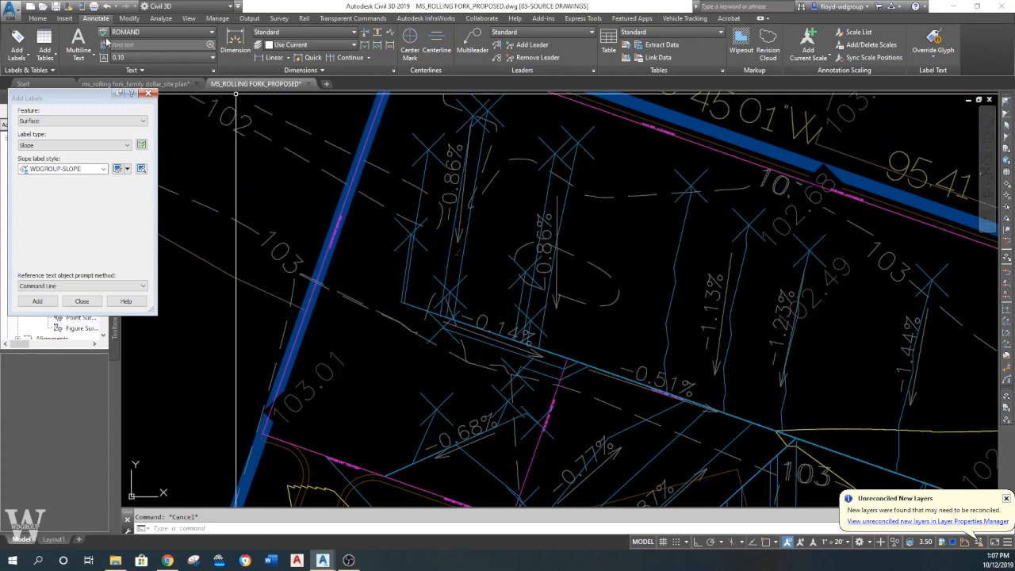
{"action": "left_click", "coordinate": [38, 18]}
{"action": "left_click", "coordinate": [159, 46]}
{"action": "left_click", "coordinate": [178, 62]}
{"action": "left_click", "coordinate": [401, 378]}
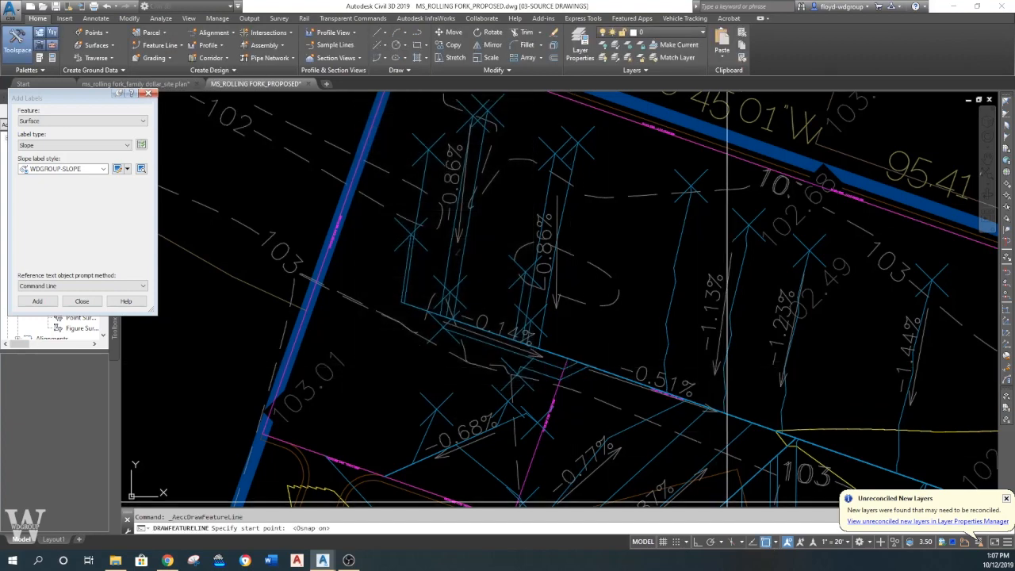
{"action": "left_click", "coordinate": [547, 351]}
{"action": "scroll", "coordinate": [553, 426], "scroll_direction": "up", "scroll_amount": 5}
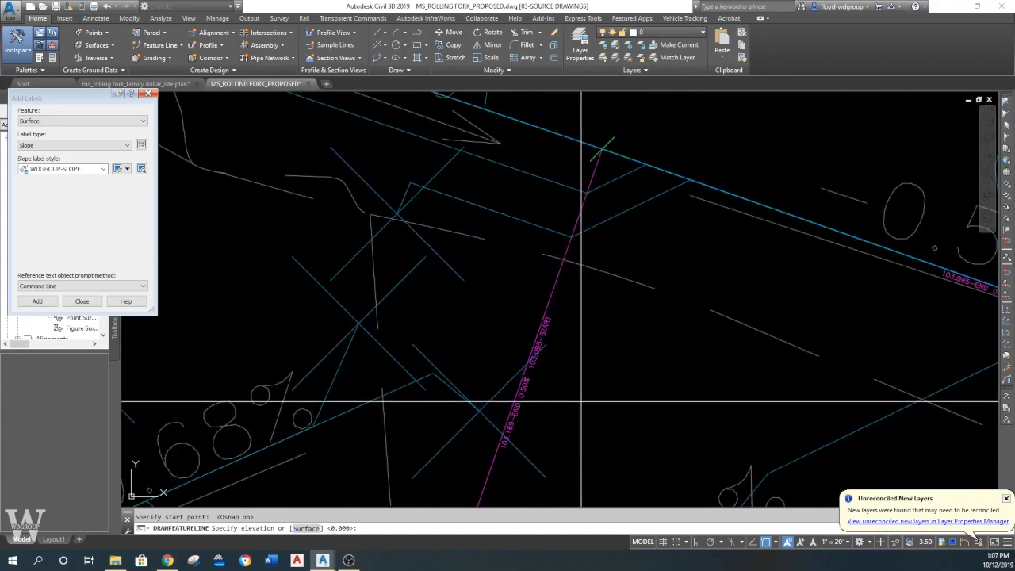
{"action": "scroll", "coordinate": [558, 374], "scroll_direction": "up", "scroll_amount": 2}
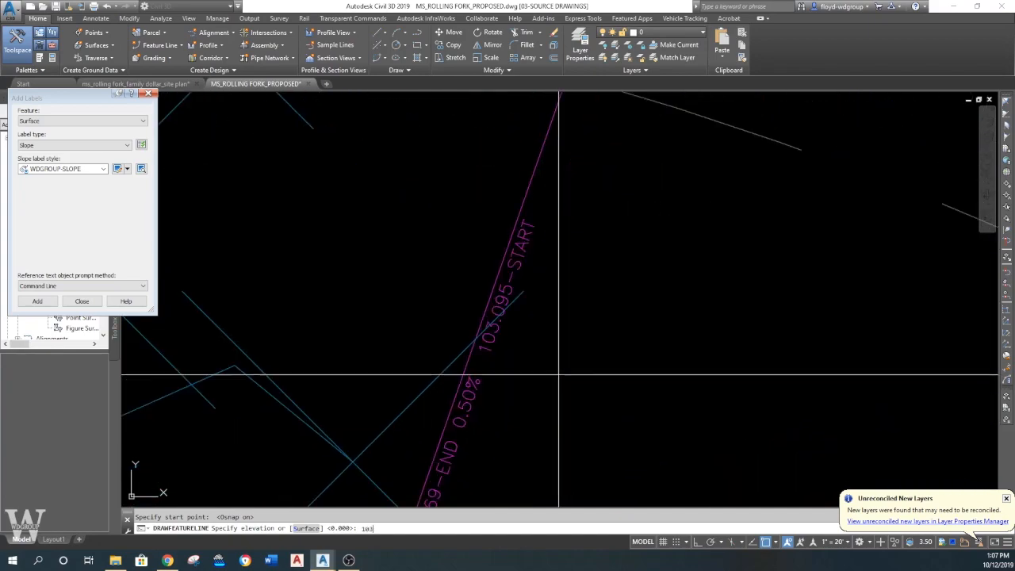
{"action": "scroll", "coordinate": [558, 374], "scroll_direction": "down", "scroll_amount": 3}
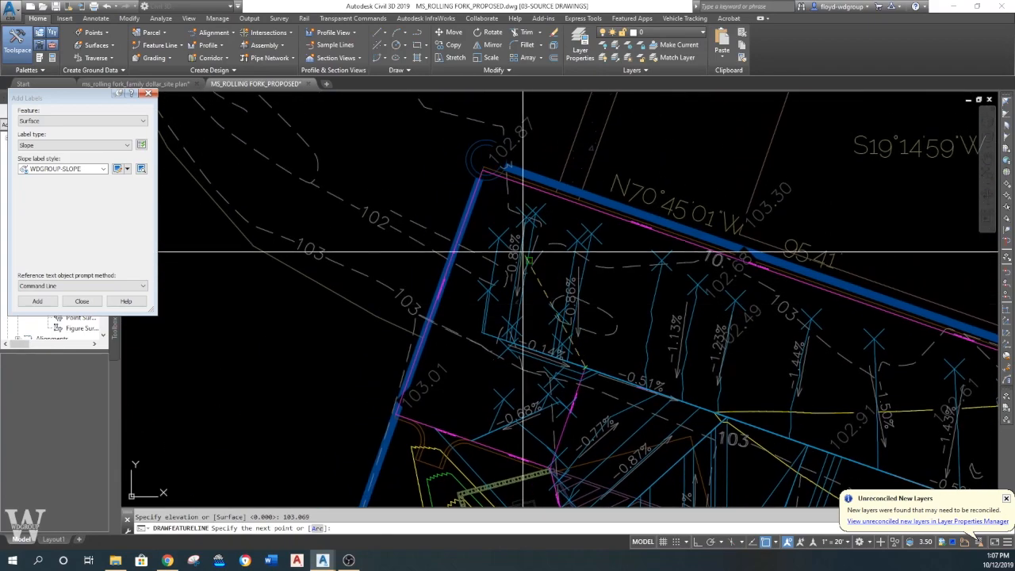
- End the feature line at the site's northwest corner with elevation 103.303, matching the north boundary line's label
{"action": "scroll", "coordinate": [498, 191], "scroll_direction": "up", "scroll_amount": 5}
{"action": "left_click", "coordinate": [499, 204]}
{"action": "middle_click_drag", "start_coordinate": [878, 286], "coordinate": [389, 167]}
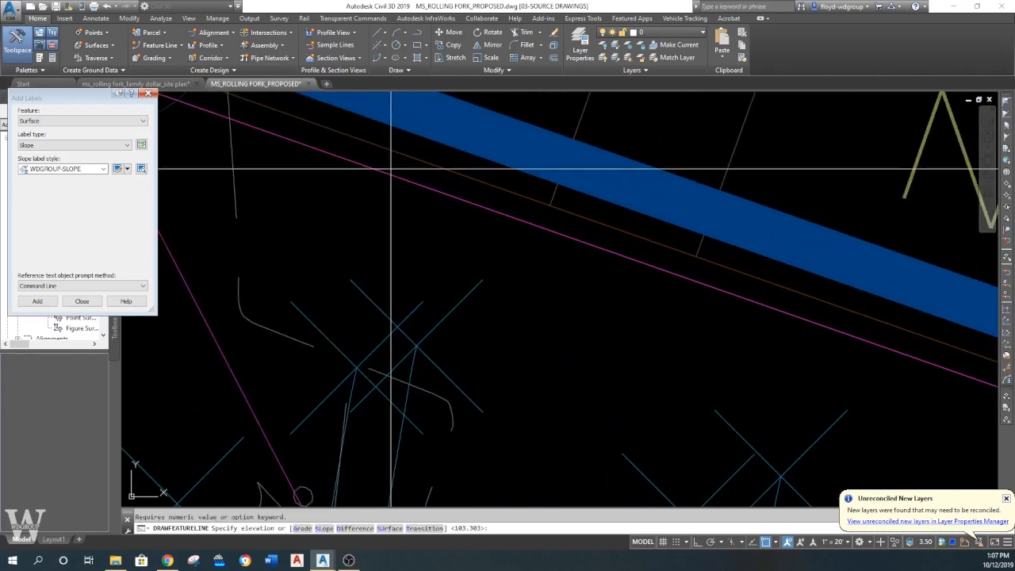
{"action": "middle_click_drag", "start_coordinate": [729, 310], "coordinate": [423, 179]}
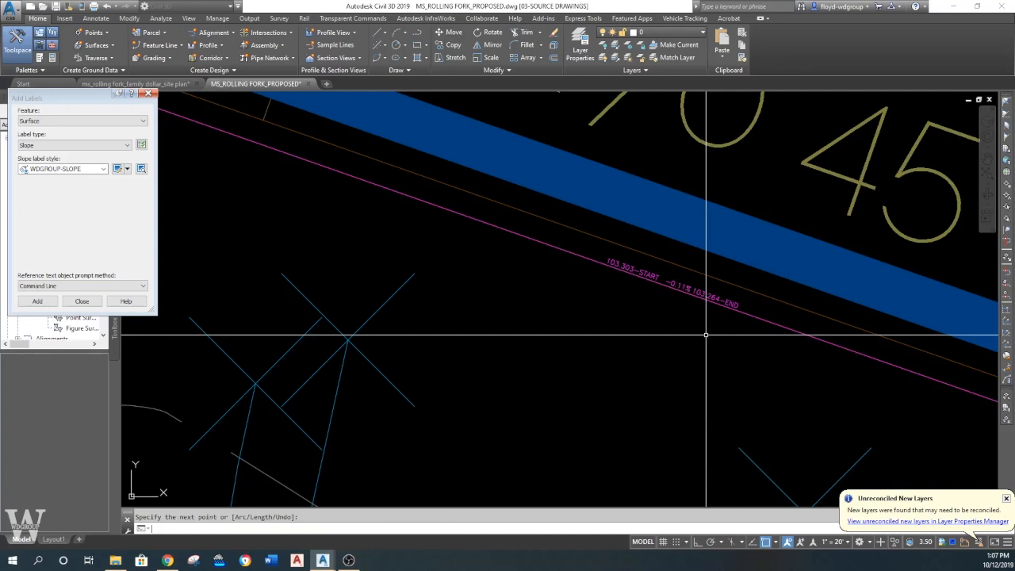
{"action": "scroll", "coordinate": [705, 335], "scroll_direction": "down", "scroll_amount": 2}
- Add a single-segment Line and Curve label in the WDGROUP-LINE style to the new feature line to the northwest corner
{"action": "left_click", "coordinate": [37, 301]}
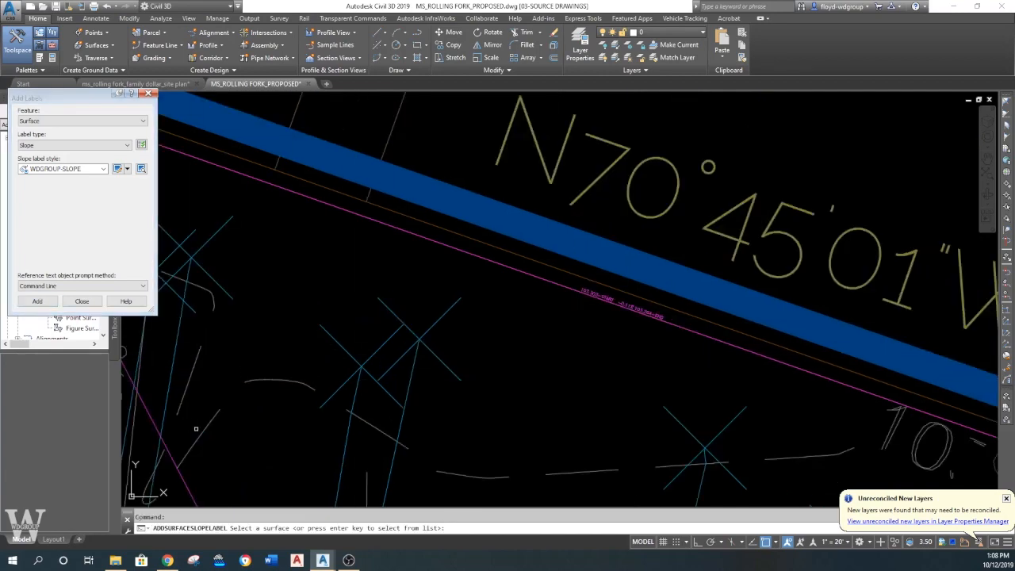
{"action": "middle_click_drag", "start_coordinate": [195, 484], "coordinate": [449, 369]}
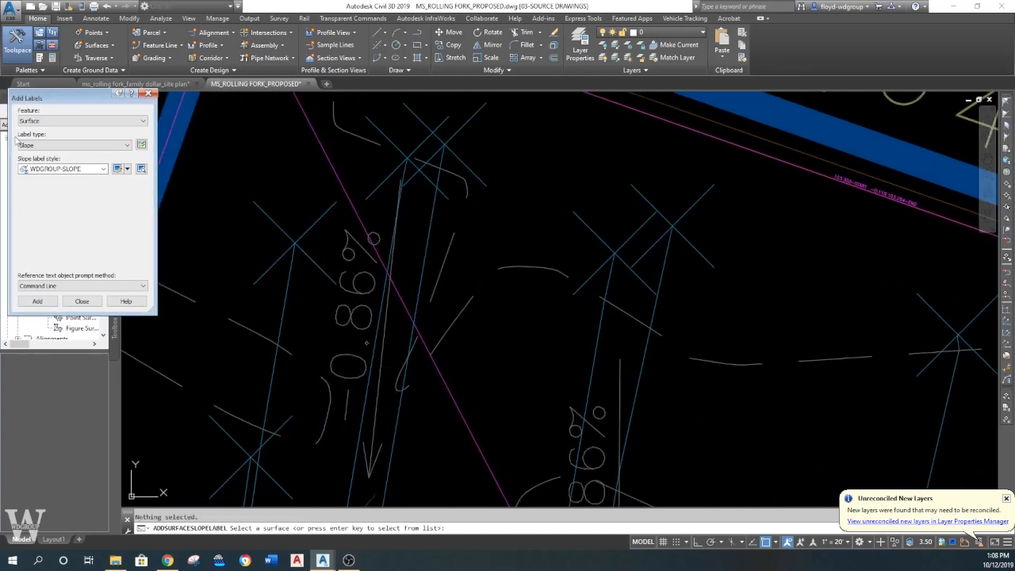
{"action": "left_click", "coordinate": [39, 121]}
{"action": "left_click", "coordinate": [40, 137]}
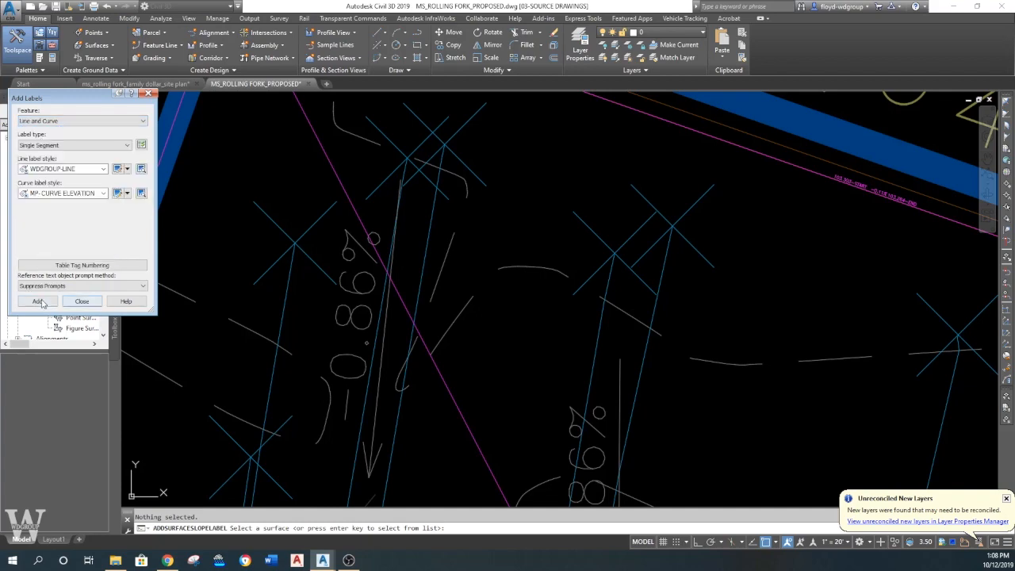
{"action": "scroll", "coordinate": [452, 374], "scroll_direction": "up", "scroll_amount": 5}
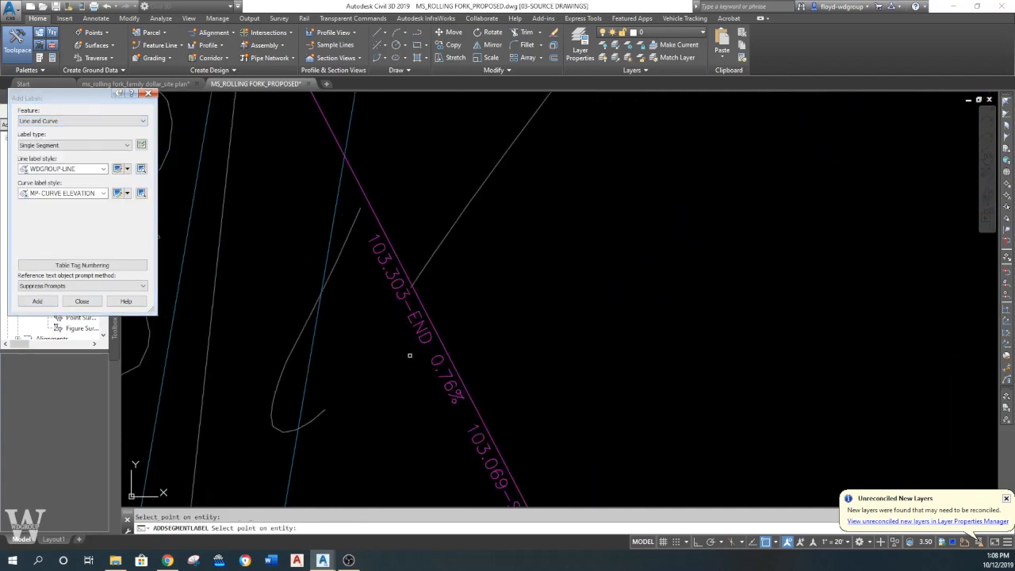
{"action": "scroll", "coordinate": [406, 349], "scroll_direction": "down", "scroll_amount": 3}
{"action": "scroll", "coordinate": [412, 246], "scroll_direction": "up", "scroll_amount": 5}
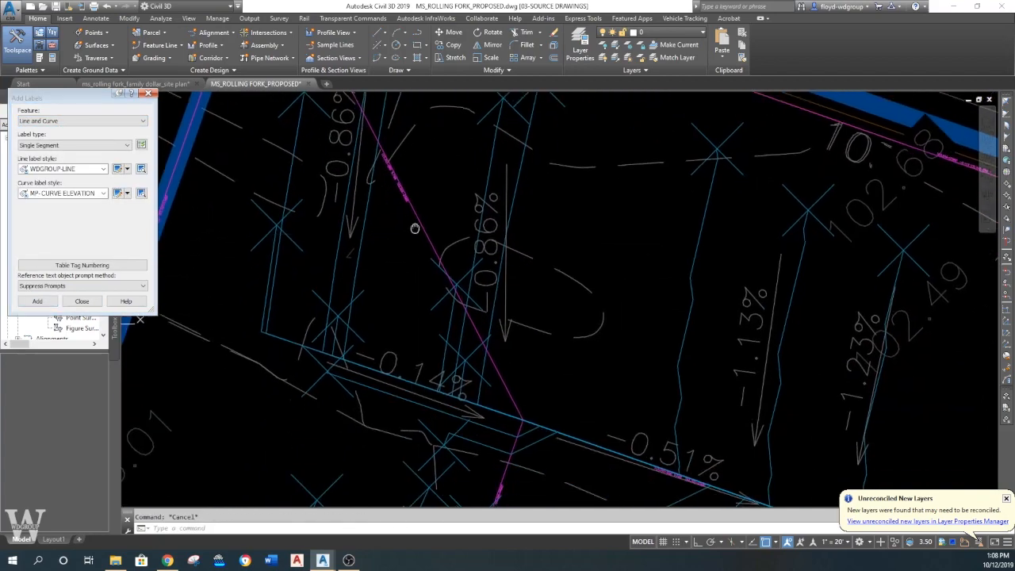
- Start a second feature line at the drainage line's west end with elevation 103.069
{"action": "scroll", "coordinate": [416, 263], "scroll_direction": "down", "scroll_amount": 2}
{"action": "middle_click_drag", "start_coordinate": [413, 303], "coordinate": [531, 245]}
{"action": "middle_click_drag", "start_coordinate": [356, 341], "coordinate": [358, 254]}
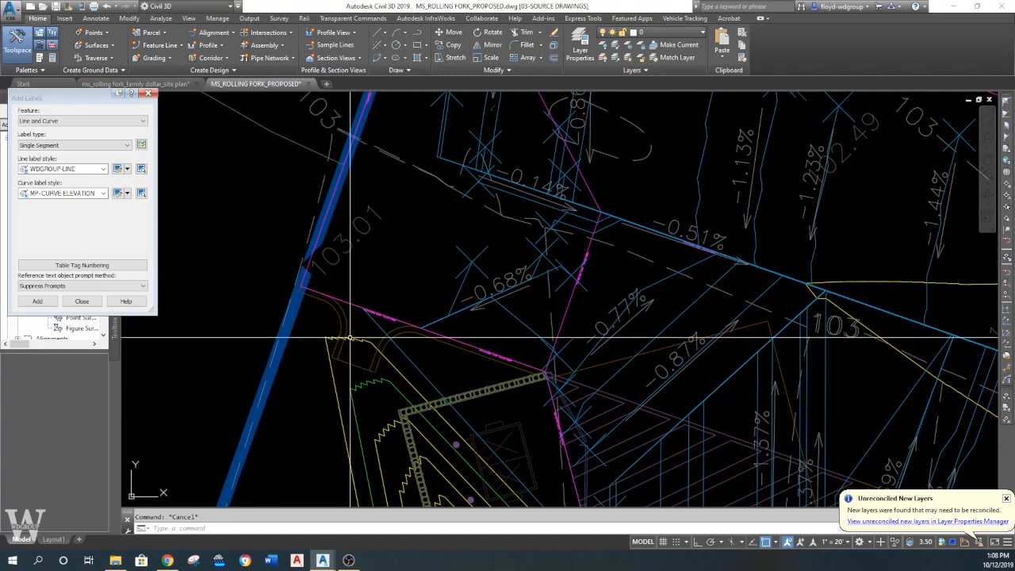
{"action": "left_click", "coordinate": [157, 48]}
{"action": "left_click", "coordinate": [170, 63]}
{"action": "left_click", "coordinate": [398, 374]}
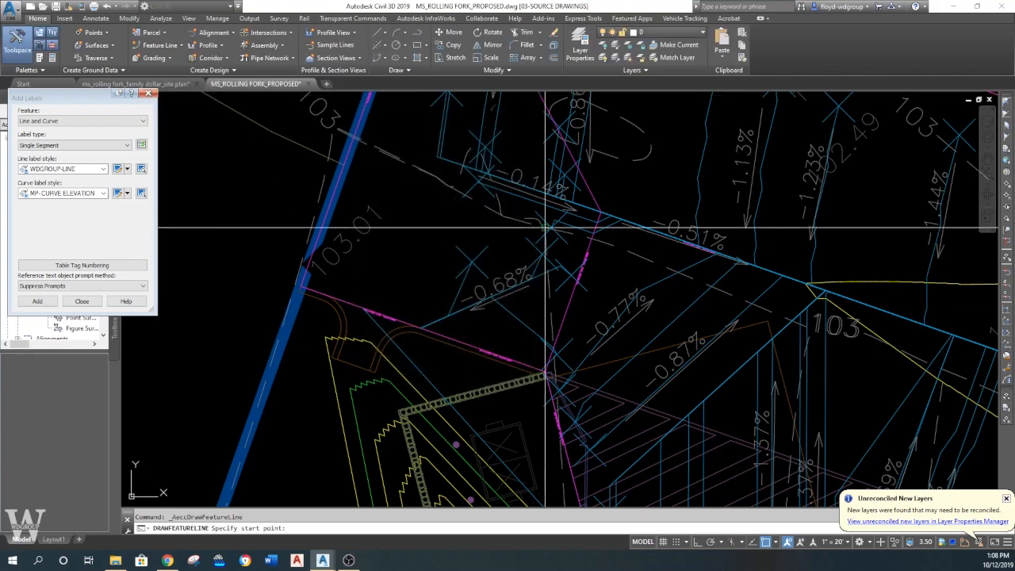
{"action": "scroll", "coordinate": [597, 230], "scroll_direction": "up", "scroll_amount": 2}
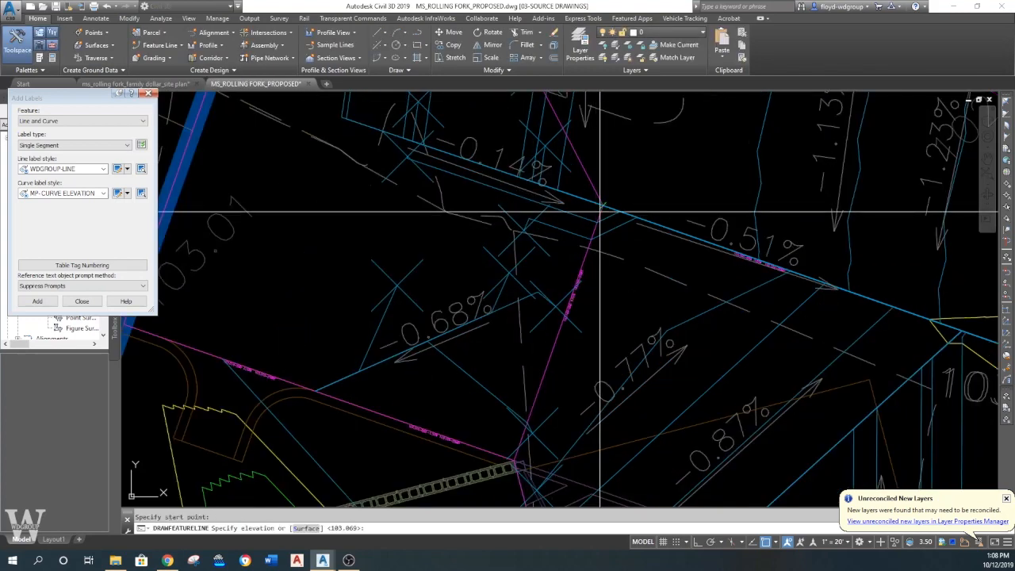
{"action": "scroll", "coordinate": [573, 301], "scroll_direction": "up", "scroll_amount": 3}
{"action": "scroll", "coordinate": [489, 270], "scroll_direction": "down", "scroll_amount": 5}
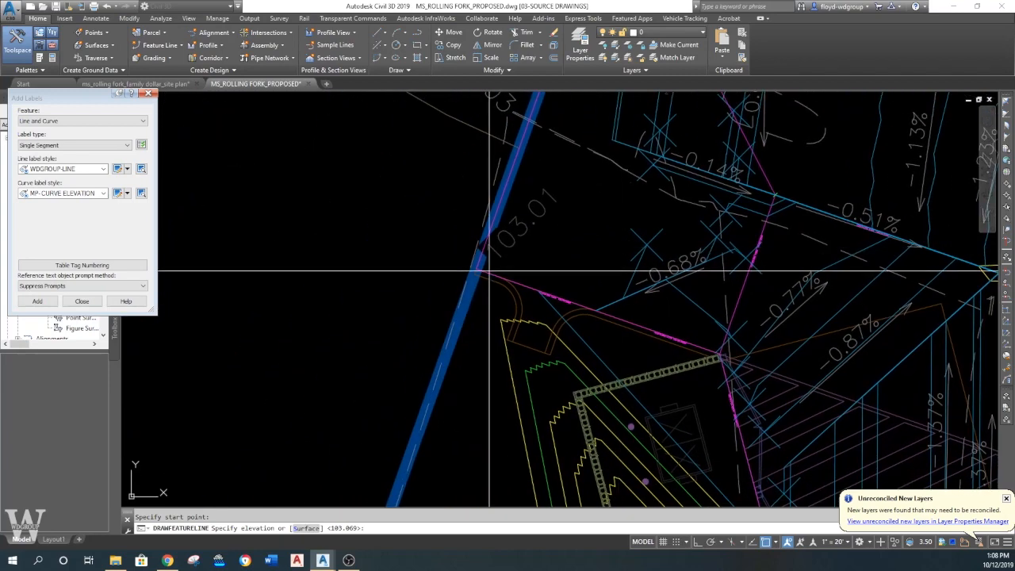
{"action": "key", "text": "Return"}
- End the second feature line at the west boundary corner by the 103.01 spot with elevation 103.069, and label its segment
{"action": "scroll", "coordinate": [475, 269], "scroll_direction": "up", "scroll_amount": 2}
{"action": "left_click", "coordinate": [454, 262]}
{"action": "middle_click_drag", "start_coordinate": [527, 255], "coordinate": [443, 258]}
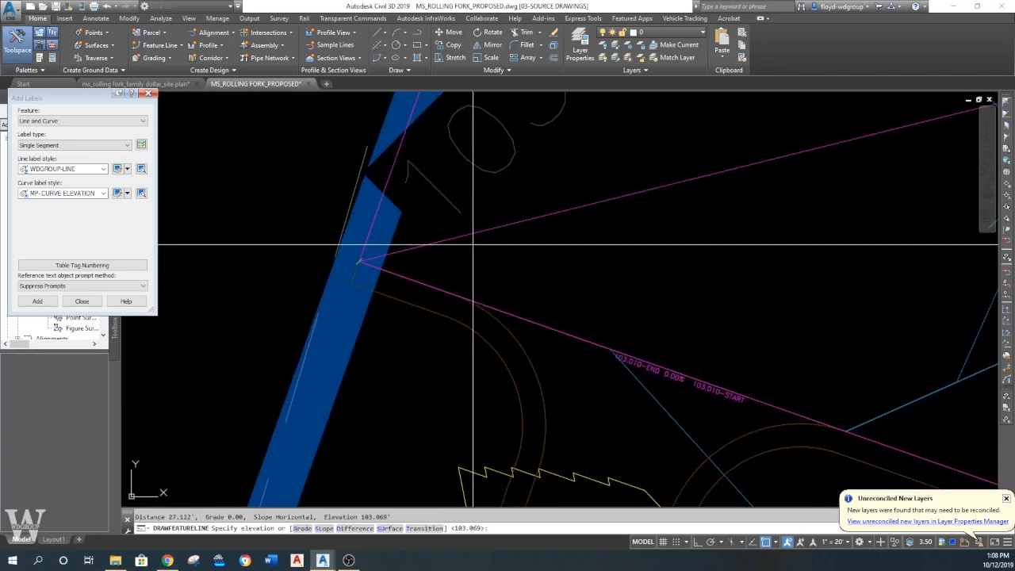
{"action": "key", "text": "Return"}
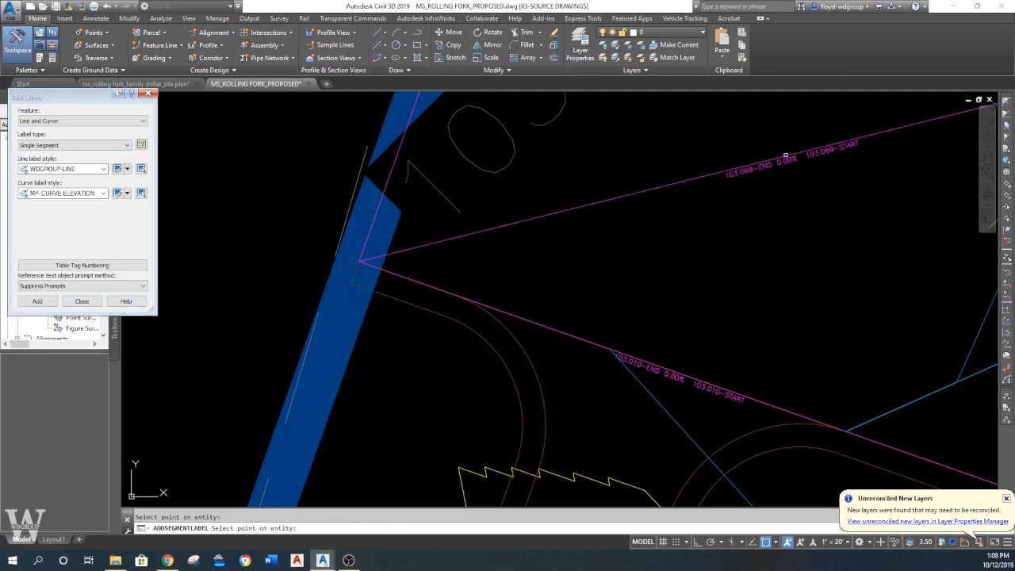
{"action": "scroll", "coordinate": [516, 238], "scroll_direction": "down", "scroll_amount": 2}
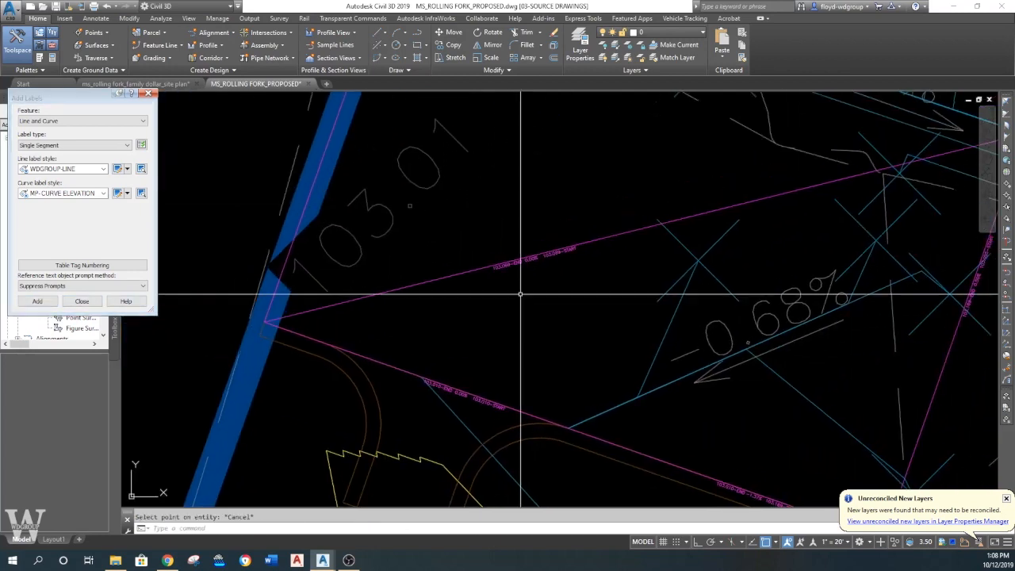
{"action": "key", "text": "Escape"}
{"action": "left_click", "coordinate": [591, 238]}
{"action": "scroll", "coordinate": [590, 238], "scroll_direction": "down", "scroll_amount": 3}
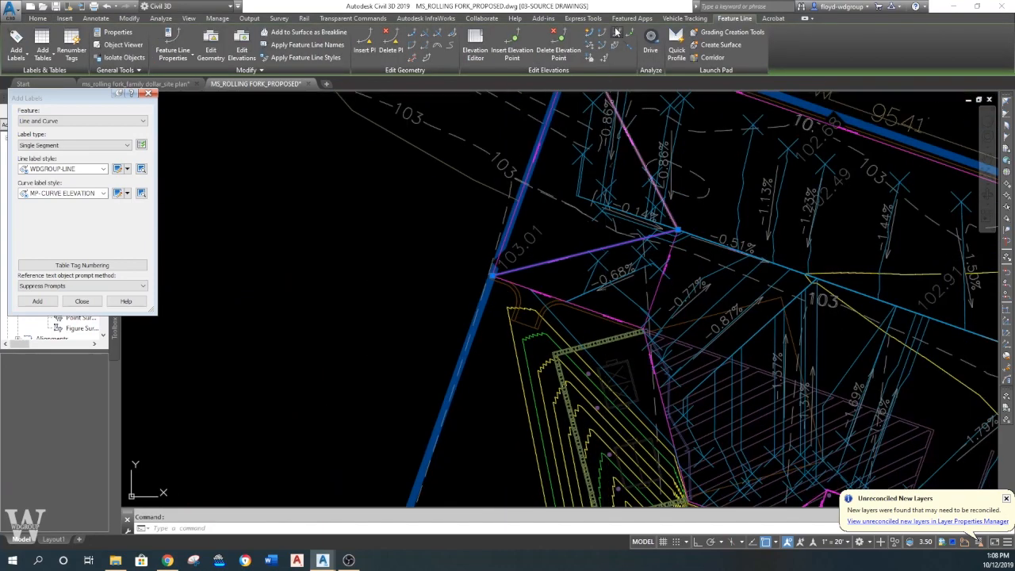
{"action": "left_click", "coordinate": [677, 229]}
{"action": "left_click", "coordinate": [506, 271]}
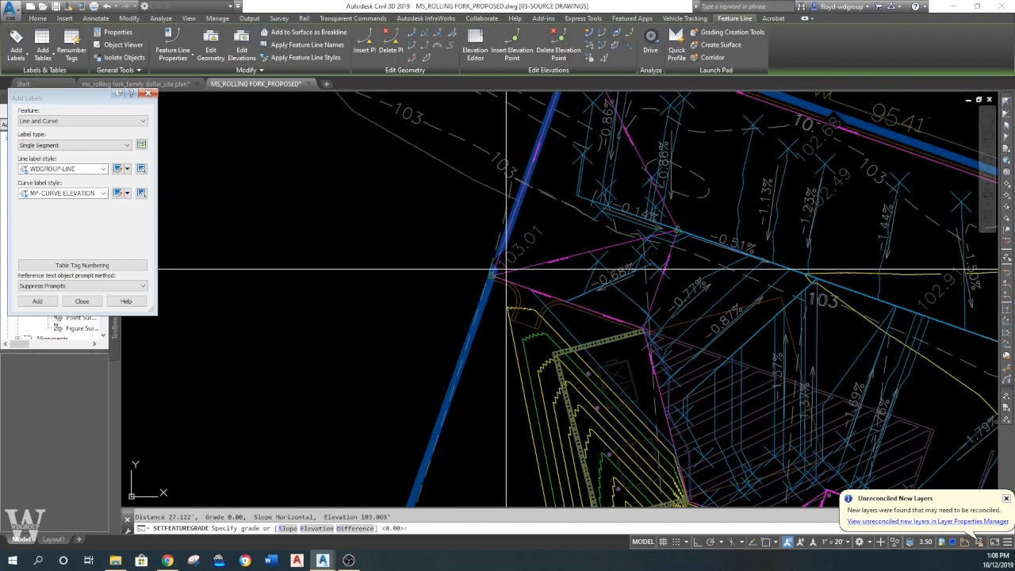
{"action": "key", "text": "Escape"}
{"action": "left_click", "coordinate": [506, 273]}
{"action": "key", "text": "Escape"}
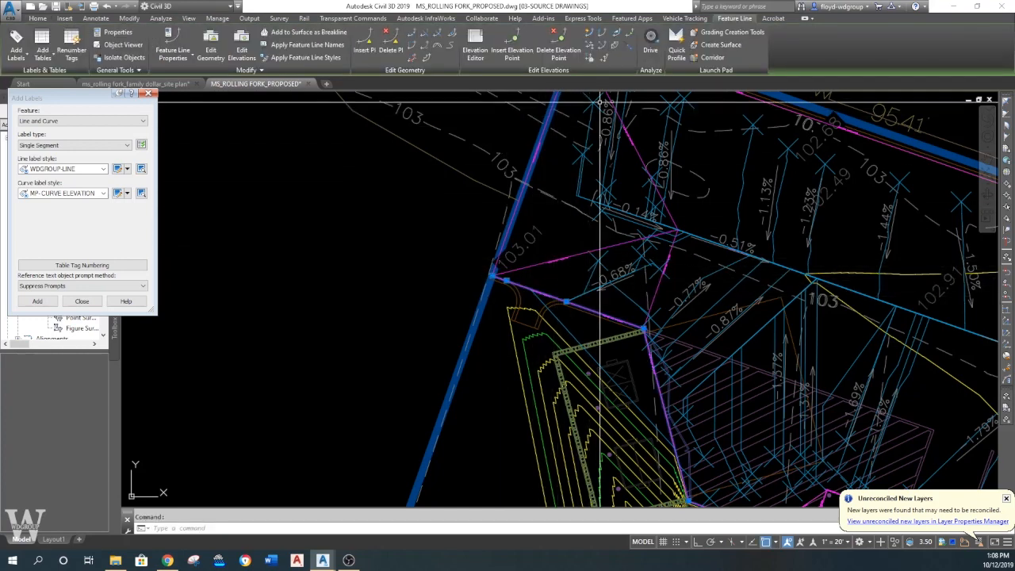
{"action": "left_click", "coordinate": [618, 33]}
{"action": "key", "text": "Escape"}
- Delete the two intermediate PIs on the feature line between the patterned wall's corner and the west boundary corner
{"action": "left_click", "coordinate": [529, 287]}
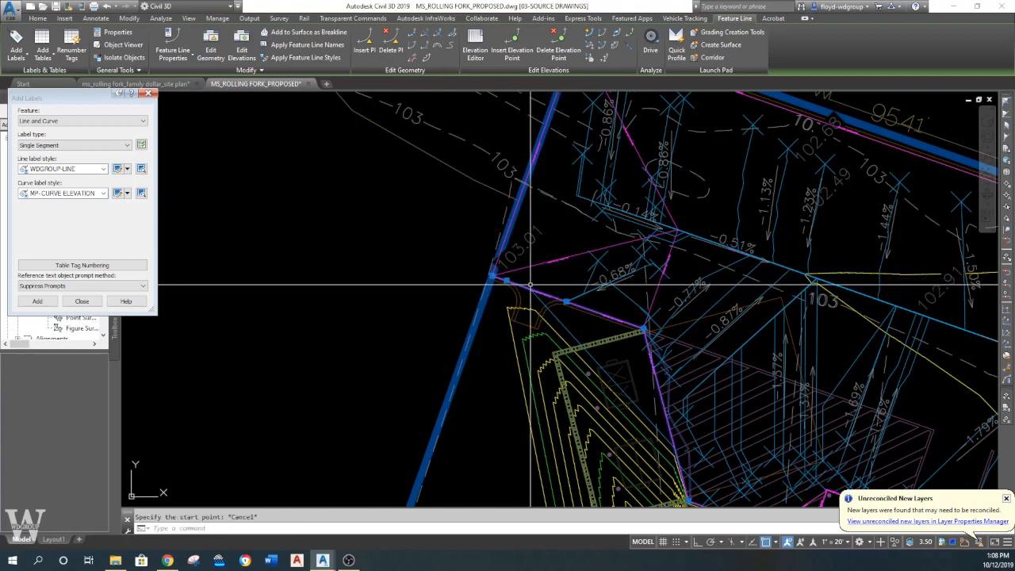
{"action": "left_click", "coordinate": [401, 46]}
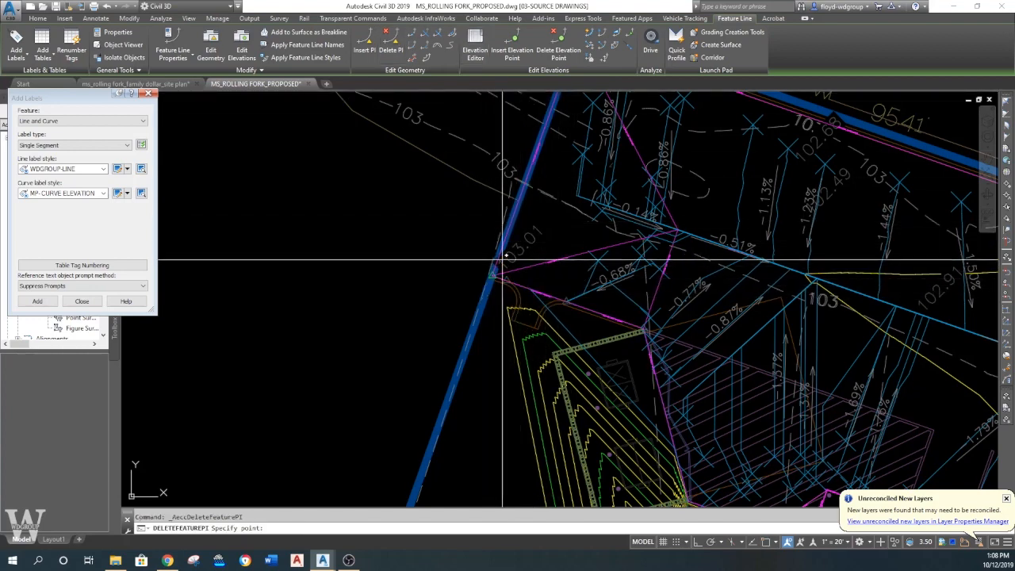
{"action": "scroll", "coordinate": [567, 302], "scroll_direction": "up", "scroll_amount": 5}
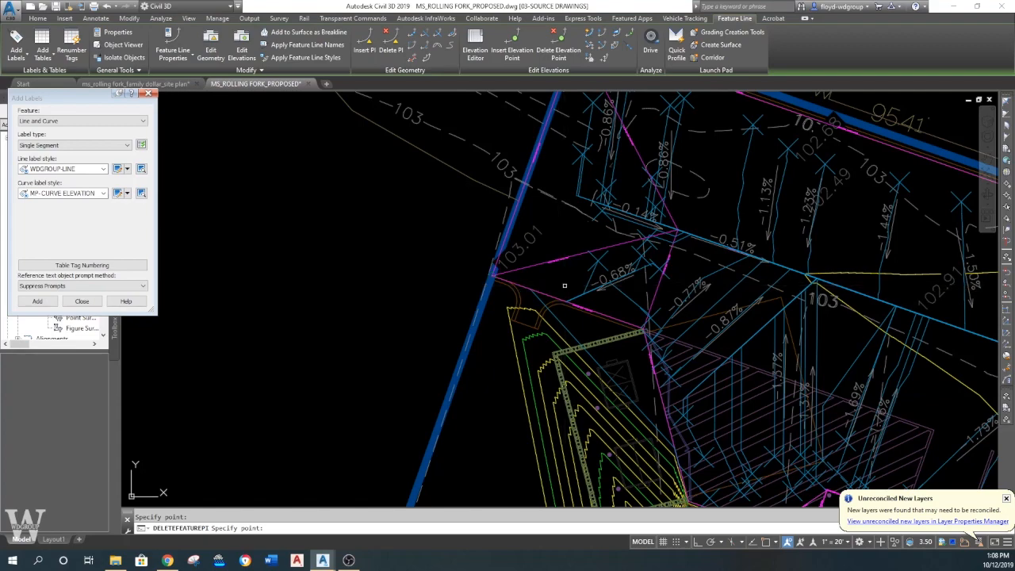
{"action": "key", "text": "Escape"}
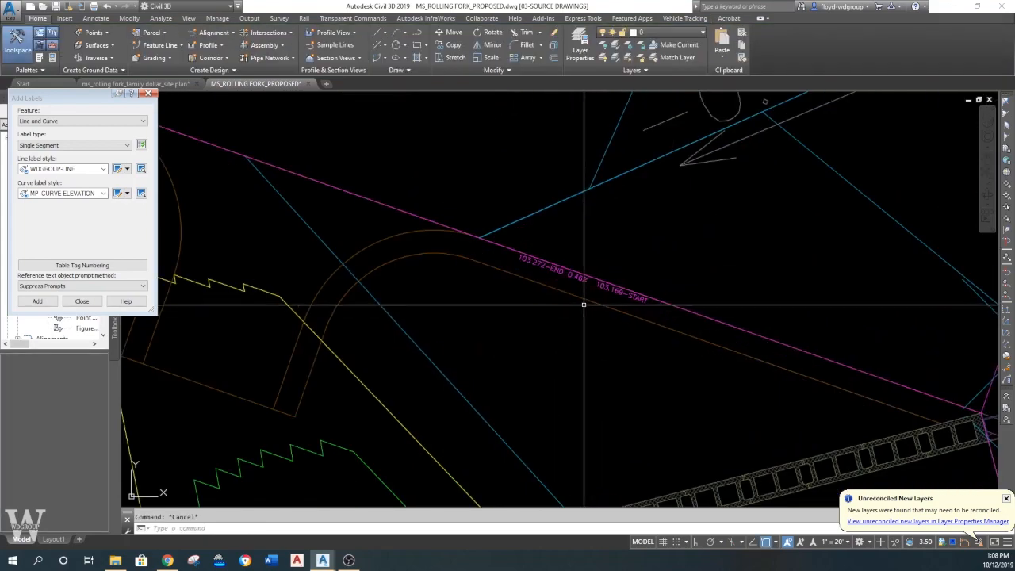
- Set a 0.5 grade on that feature line from elevation 103.169 at the wall corner to the west boundary corner, and finish labeling
{"action": "scroll", "coordinate": [583, 304], "scroll_direction": "down", "scroll_amount": 5}
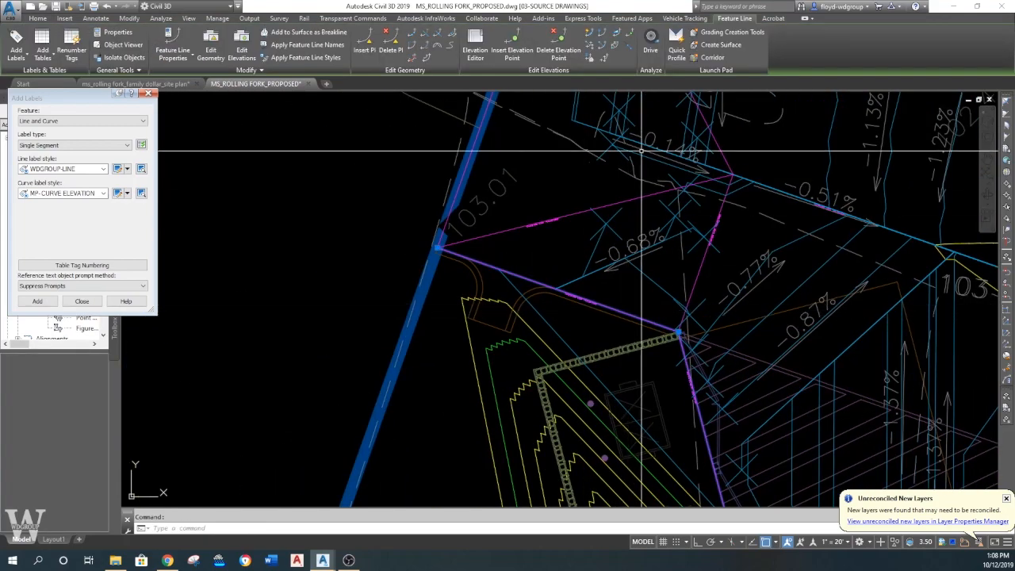
{"action": "left_click", "coordinate": [615, 45]}
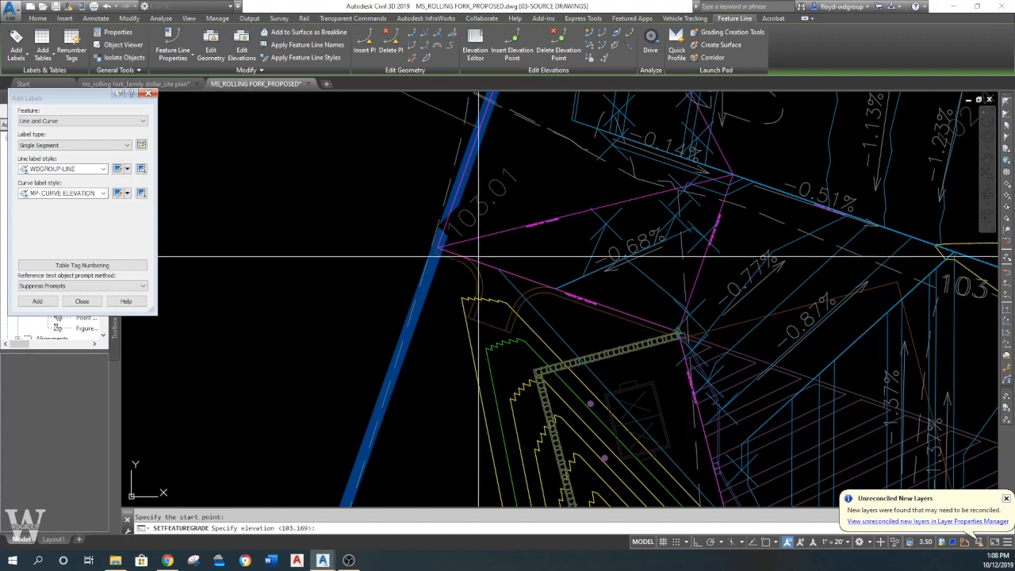
{"action": "key", "text": "Return"}
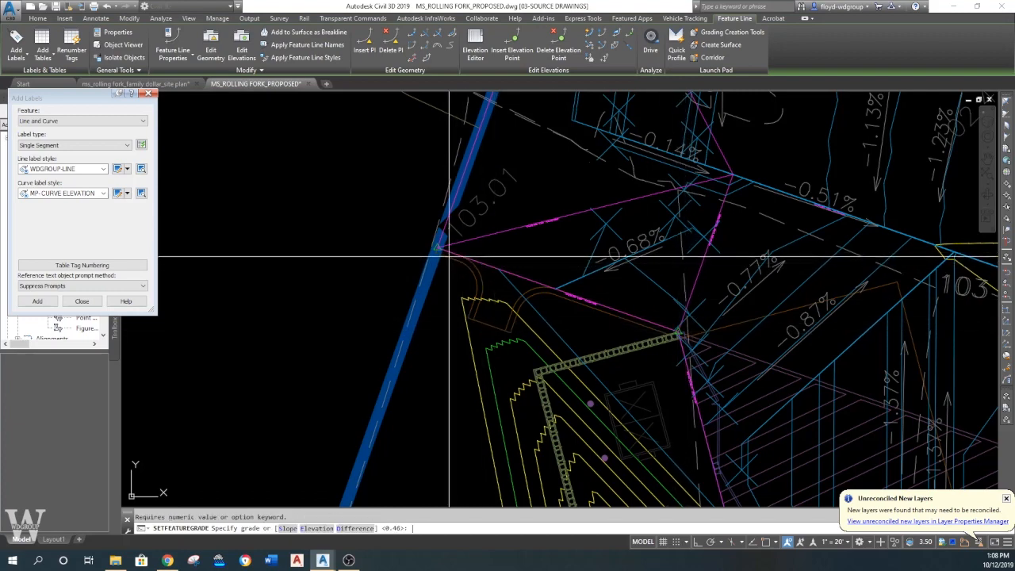
{"action": "type", "text": "0.5"}
{"action": "key", "text": "Return"}
{"action": "key", "text": "Escape"}
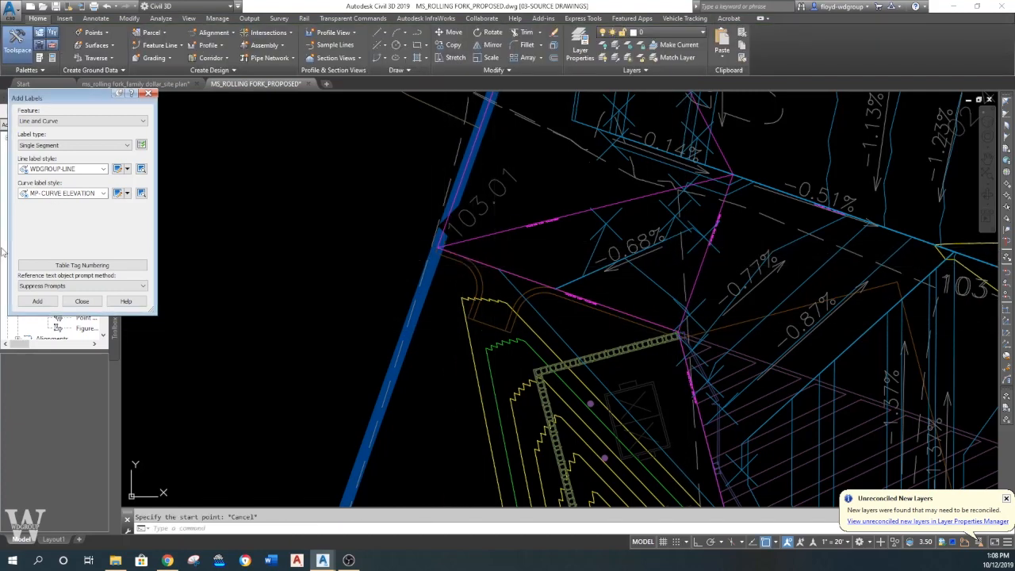
{"action": "left_click", "coordinate": [150, 93]}
{"action": "right_click", "coordinate": [78, 246]}
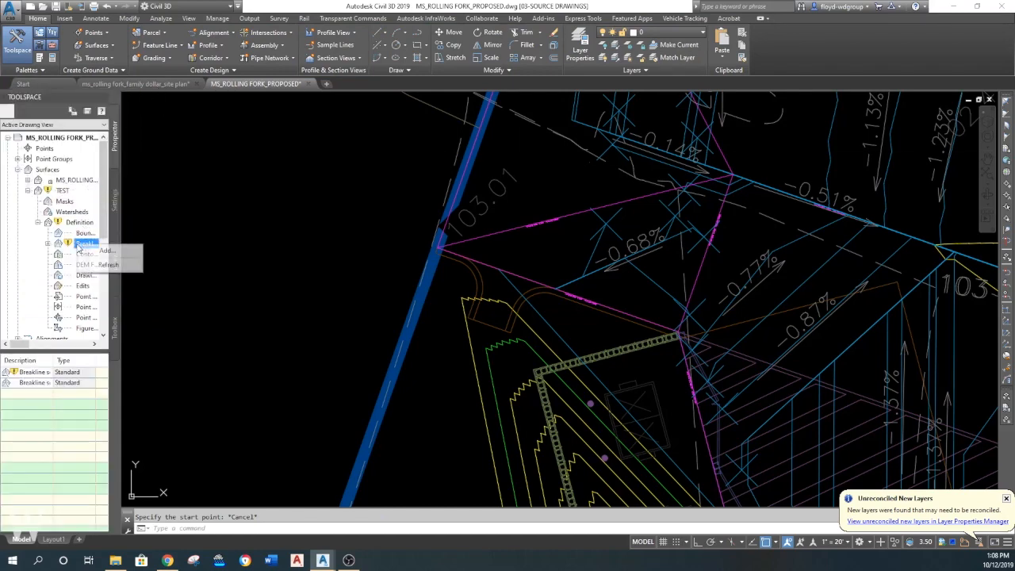
{"action": "left_click", "coordinate": [126, 252]}
{"action": "left_click", "coordinate": [544, 368]}
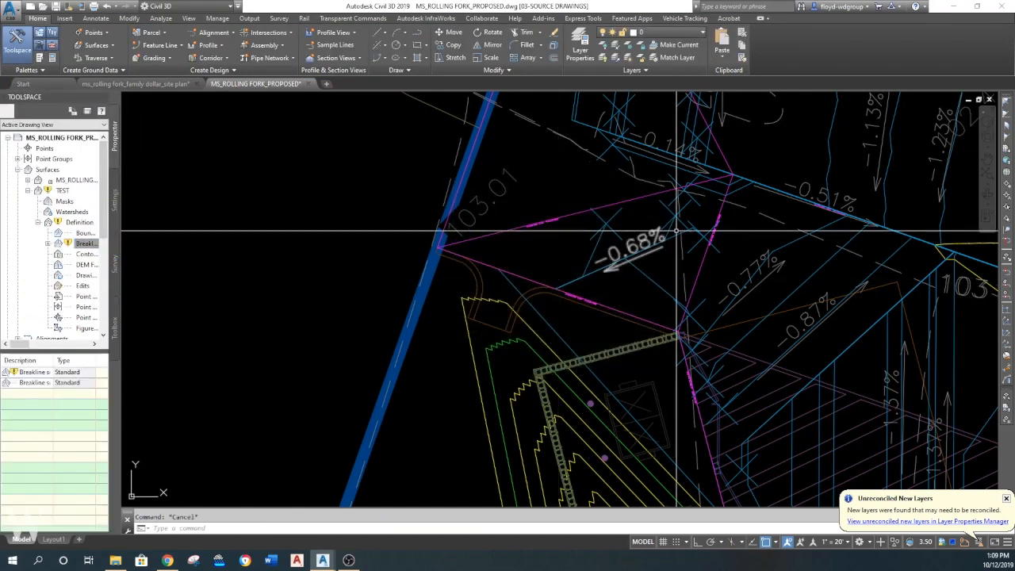
- Select one water drop path with its marker, extend the selection to all similar objects, and delete them
{"action": "left_click", "coordinate": [608, 230]}
{"action": "right_click", "coordinate": [592, 236]}
{"action": "left_click", "coordinate": [629, 354]}
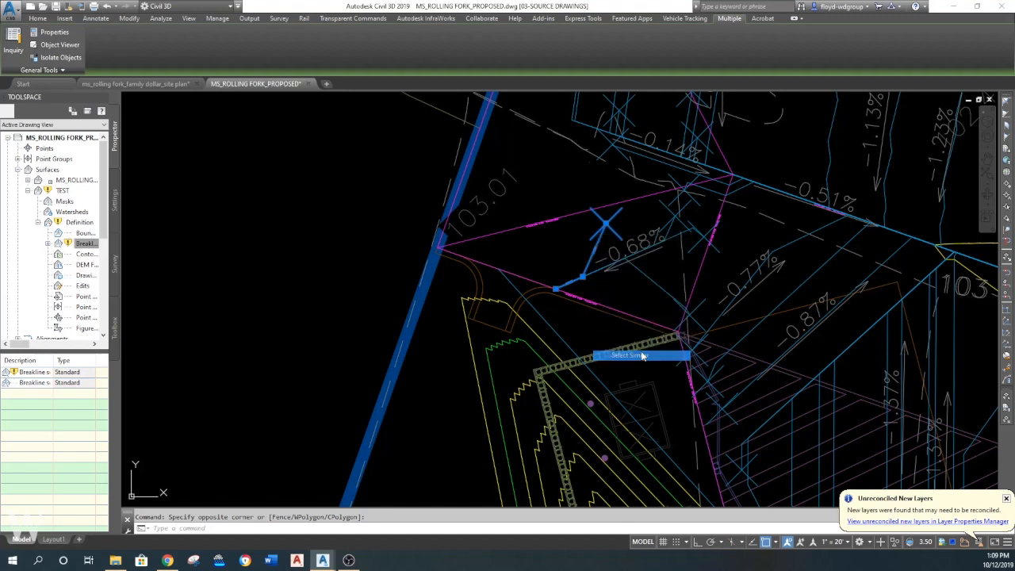
{"action": "key", "text": "Delete"}
- Erase all surface slope labels by selecting every label similar to the -0.68% one
{"action": "left_click", "coordinate": [639, 250]}
{"action": "right_click", "coordinate": [635, 250]}
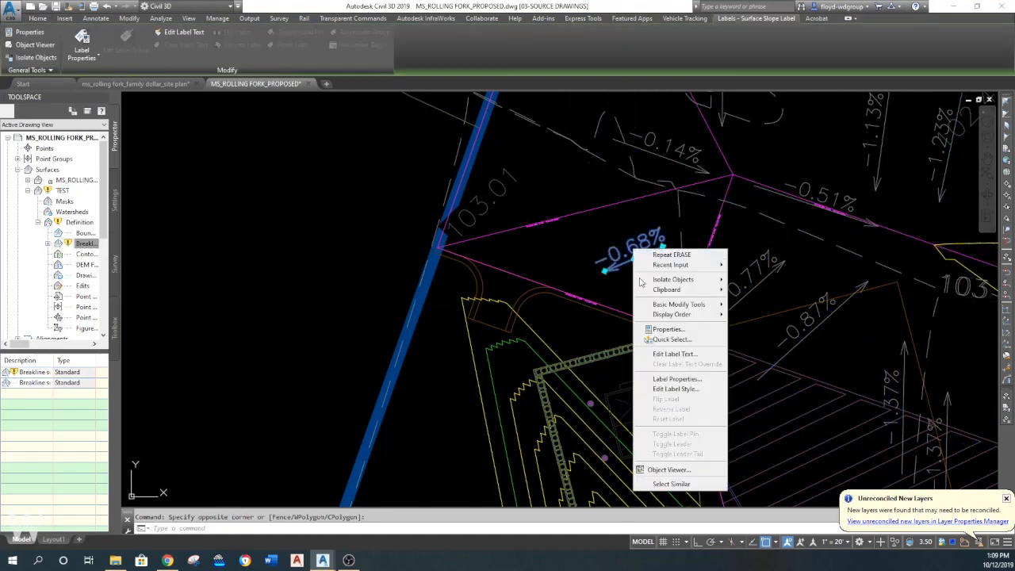
{"action": "left_click", "coordinate": [671, 483]}
{"action": "type", "text": "e"}
{"action": "key", "text": "Return"}
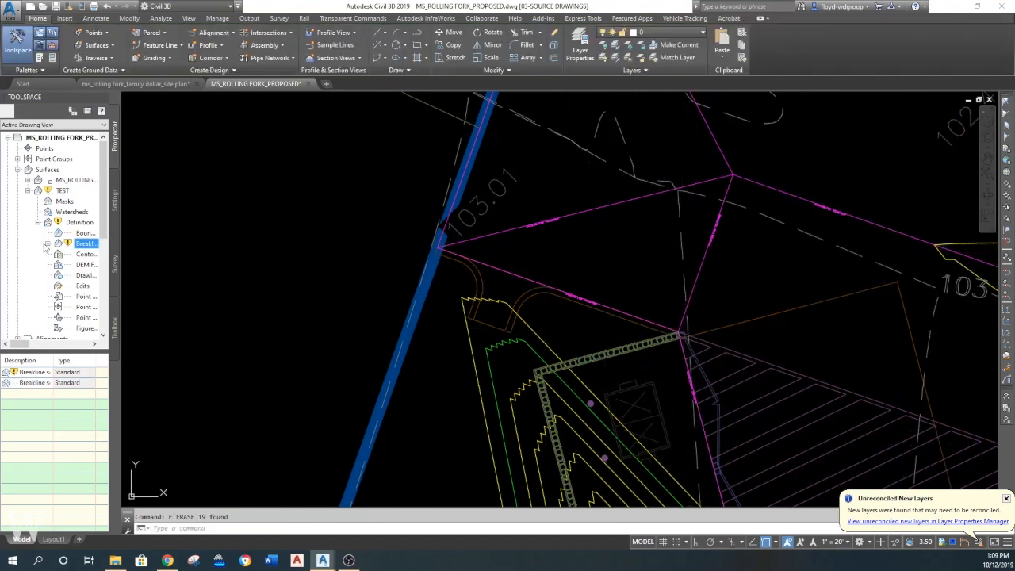
- Add the drainage line and the two new west-end feature lines to the TEST surface as Standard breaklines
{"action": "left_click", "coordinate": [120, 251]}
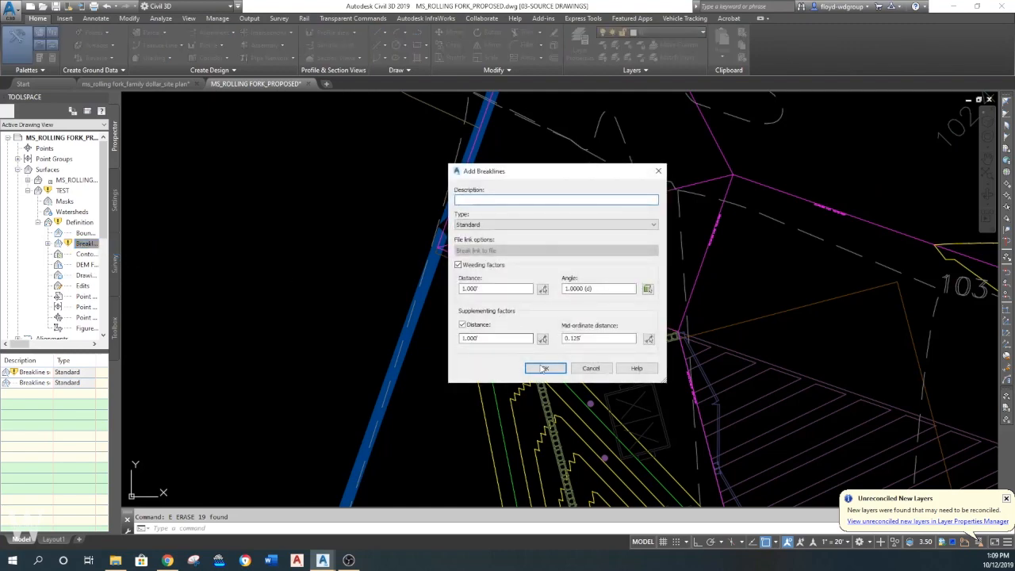
{"action": "left_click", "coordinate": [545, 367]}
{"action": "scroll", "coordinate": [489, 326], "scroll_direction": "down", "scroll_amount": 1}
{"action": "left_click", "coordinate": [625, 230]}
{"action": "left_click", "coordinate": [524, 289]}
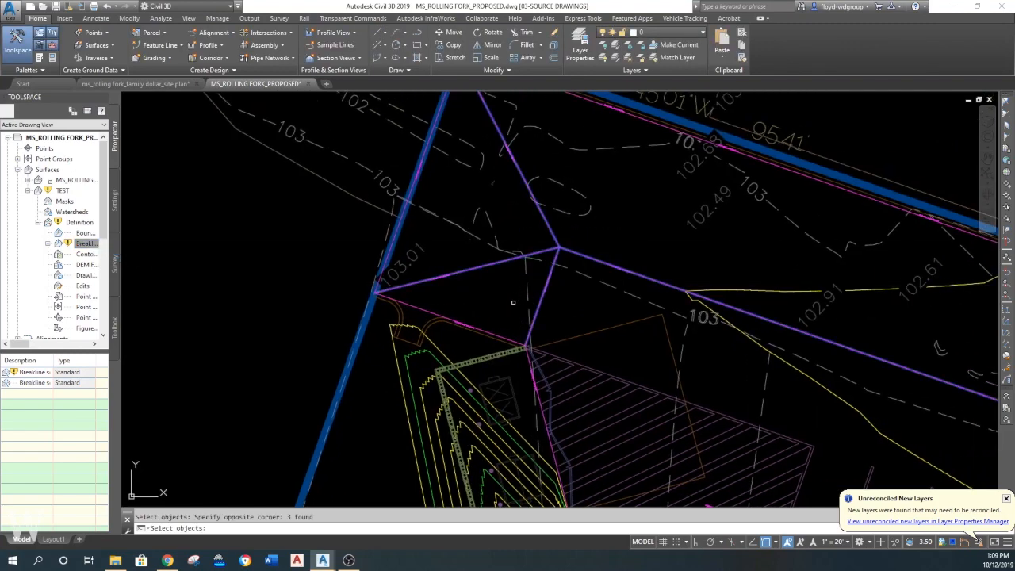
{"action": "left_click", "coordinate": [433, 238]}
{"action": "key", "text": "Return"}
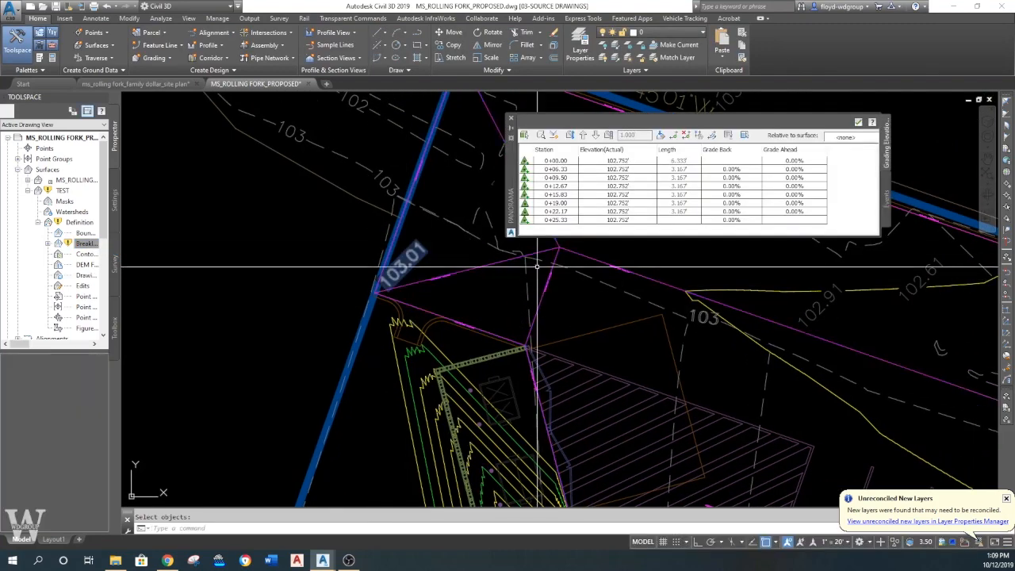
{"action": "left_click", "coordinate": [510, 118]}
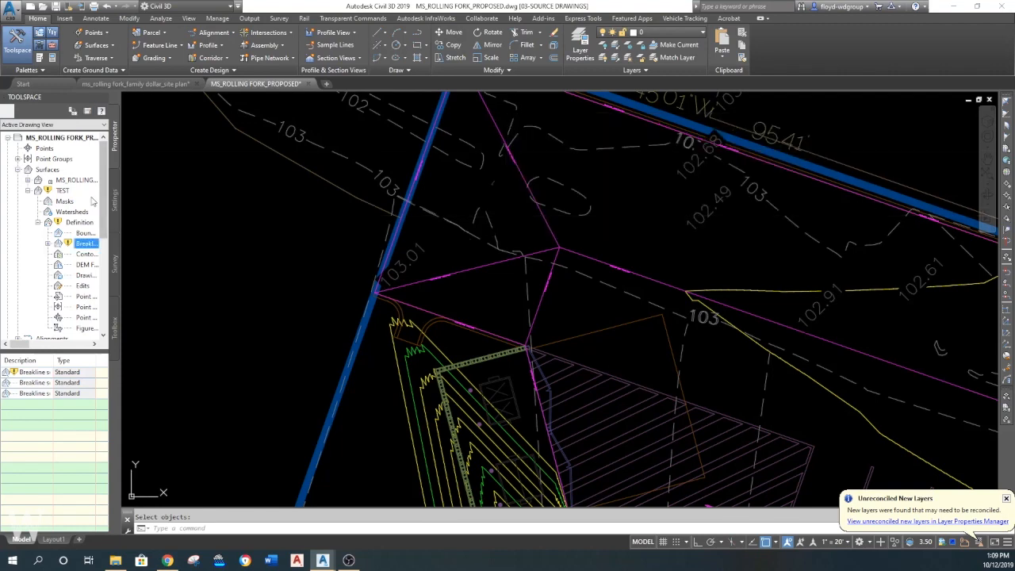
- Check the TEST surface's properties and accept them with the WDGROUP-FINAL style
{"action": "right_click", "coordinate": [66, 195]}
{"action": "left_click", "coordinate": [81, 197]}
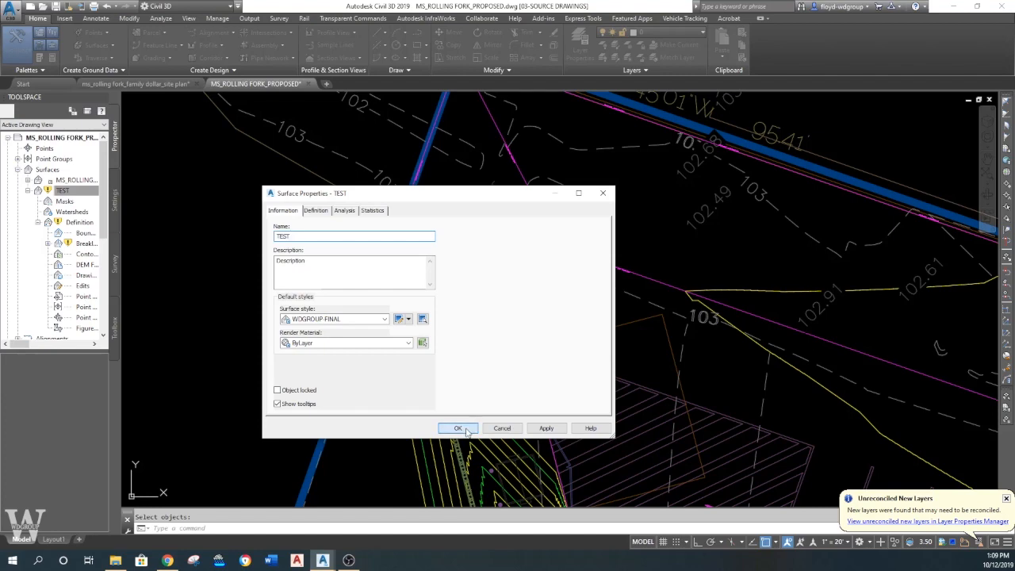
{"action": "left_click", "coordinate": [457, 428]}
- Configure a Water Drop analysis on the TEST surface with path layer B-P-NOPLOT and start point markers enabled
{"action": "scroll", "coordinate": [528, 300], "scroll_direction": "down", "scroll_amount": 3}
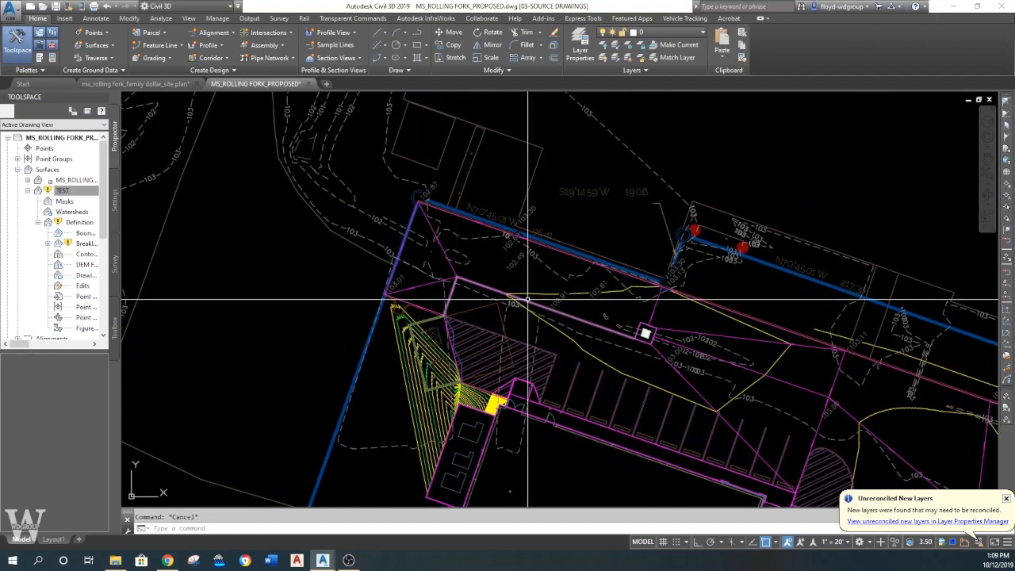
{"action": "left_click", "coordinate": [528, 299]}
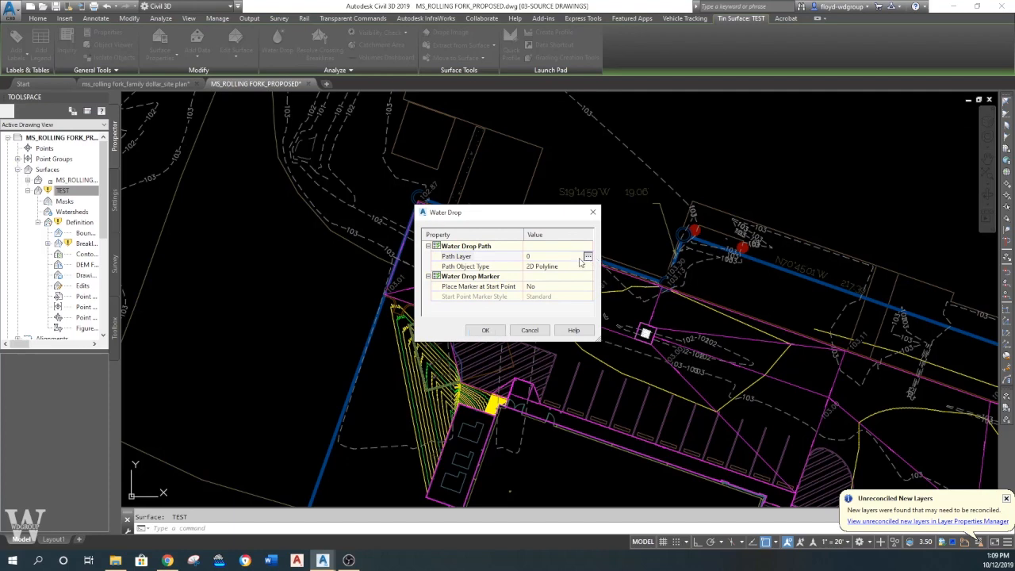
{"action": "left_click", "coordinate": [587, 256]}
{"action": "left_click", "coordinate": [479, 274]}
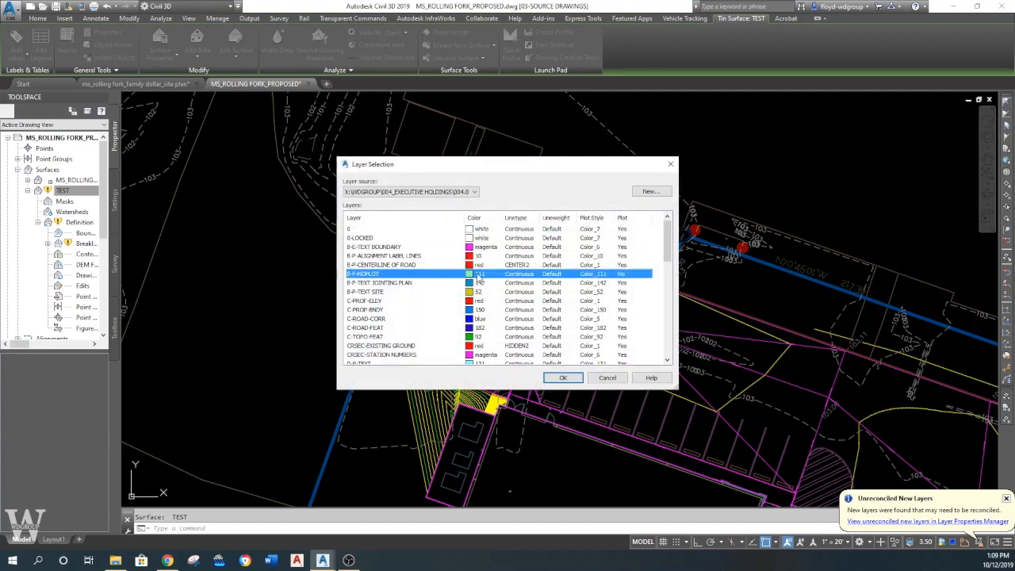
{"action": "left_click", "coordinate": [562, 378]}
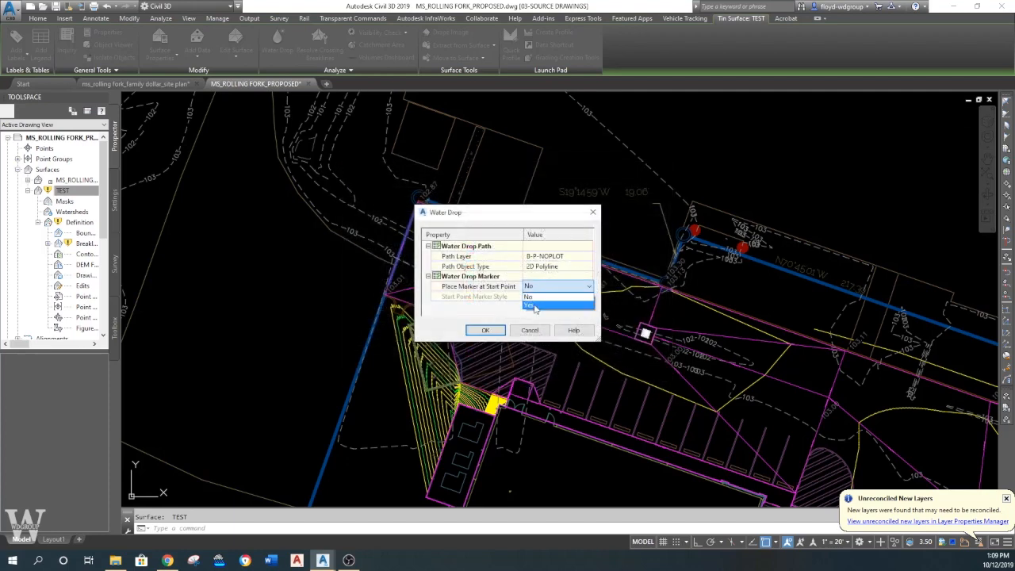
{"action": "left_click", "coordinate": [485, 330]}
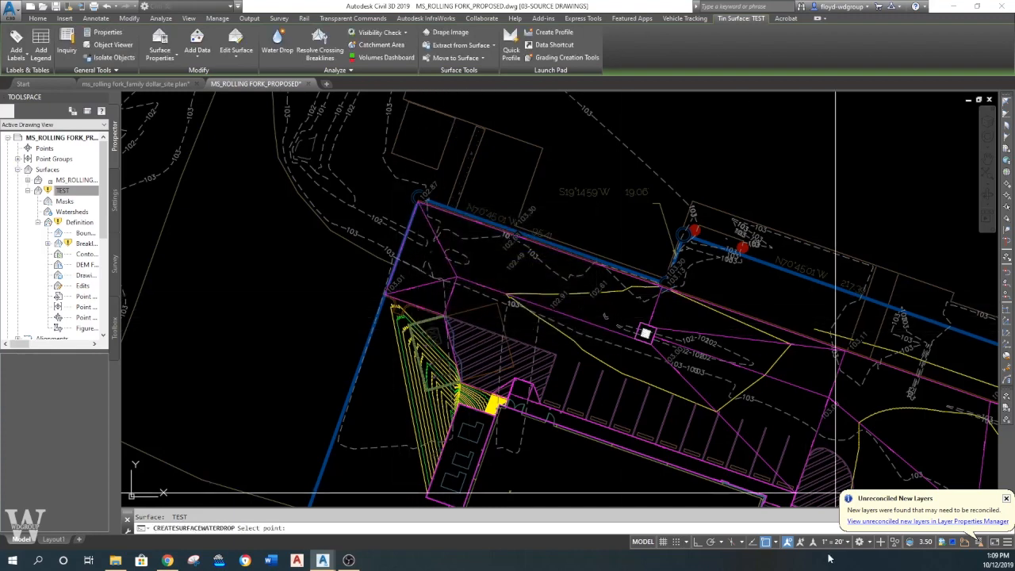
- With object snapping off, release water drops across the west end and along both new feature lines to trace their flow paths
{"action": "left_click", "coordinate": [766, 543]}
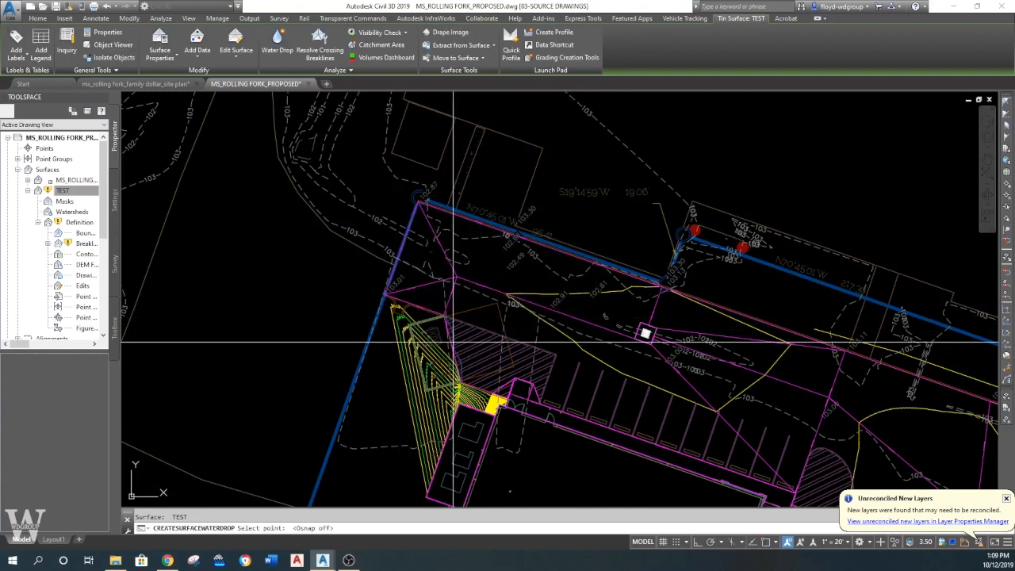
{"action": "scroll", "coordinate": [416, 294], "scroll_direction": "up", "scroll_amount": 3}
{"action": "left_click", "coordinate": [421, 281]}
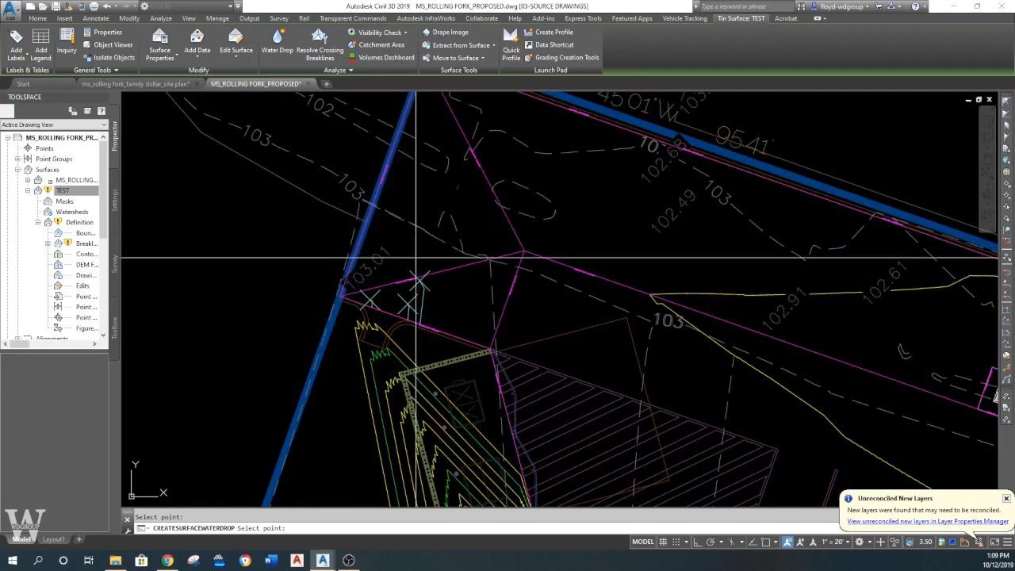
{"action": "left_click", "coordinate": [445, 117]}
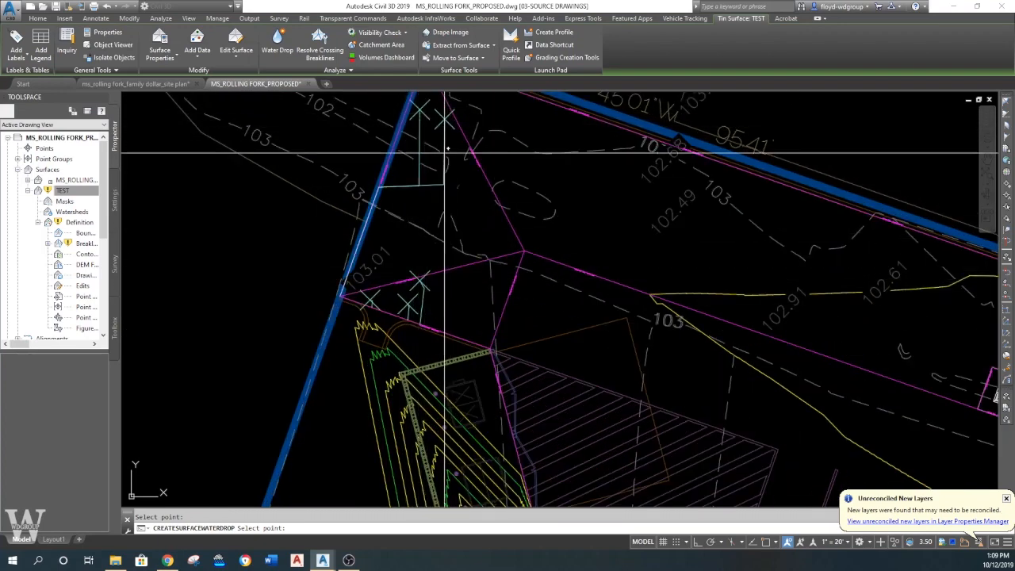
{"action": "left_click", "coordinate": [430, 250]}
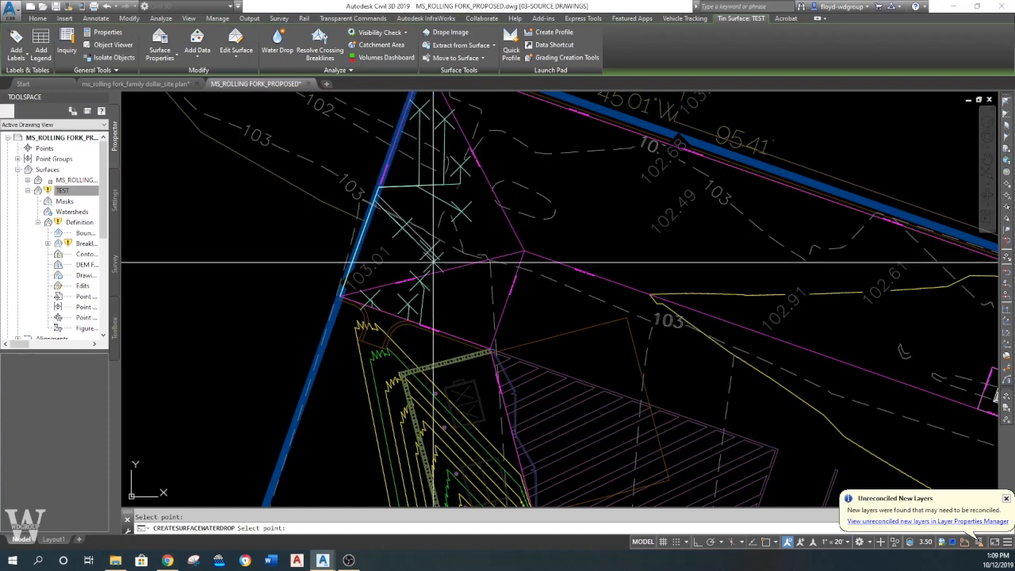
{"action": "middle_click_drag", "start_coordinate": [499, 199], "coordinate": [439, 269]}
{"action": "left_click", "coordinate": [462, 295]}
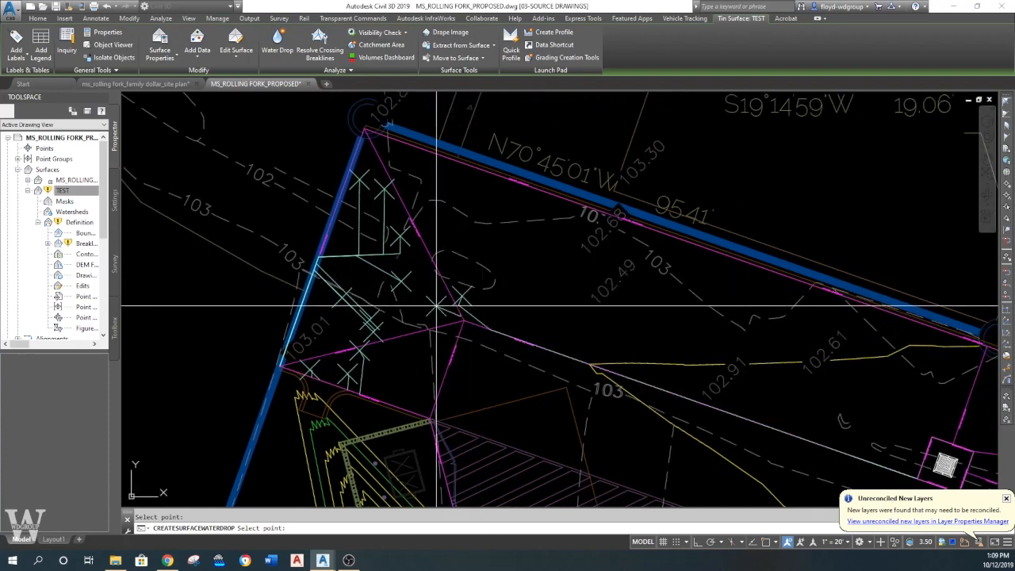
- Erase all the water drop paths and markers at the west end
{"action": "key", "text": "Escape"}
{"action": "left_click", "coordinate": [472, 201]}
{"action": "left_click", "coordinate": [475, 205]}
{"action": "right_click", "coordinate": [475, 205]}
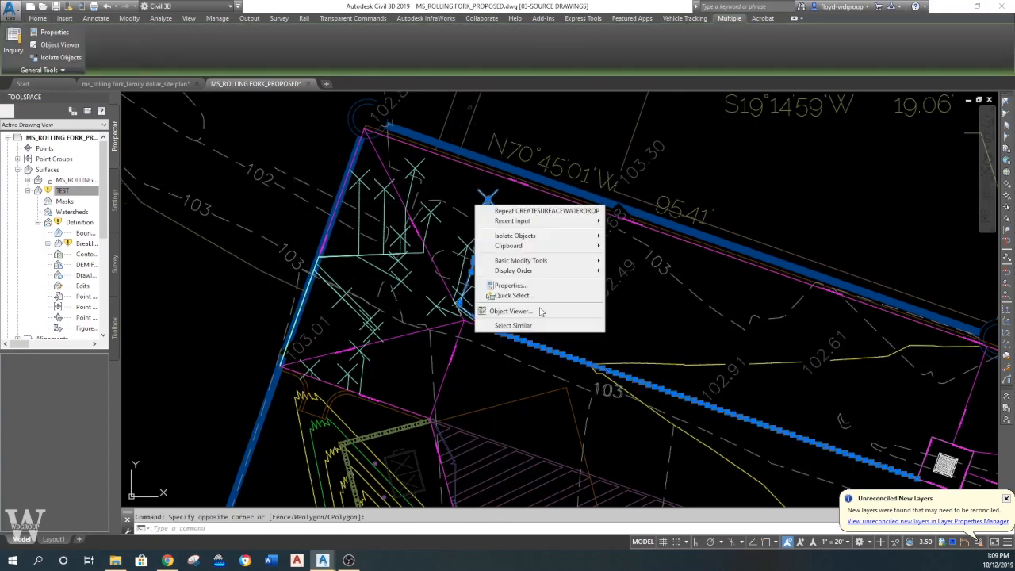
{"action": "left_click", "coordinate": [521, 326]}
{"action": "type", "text": "e"}
{"action": "key", "text": "Return"}
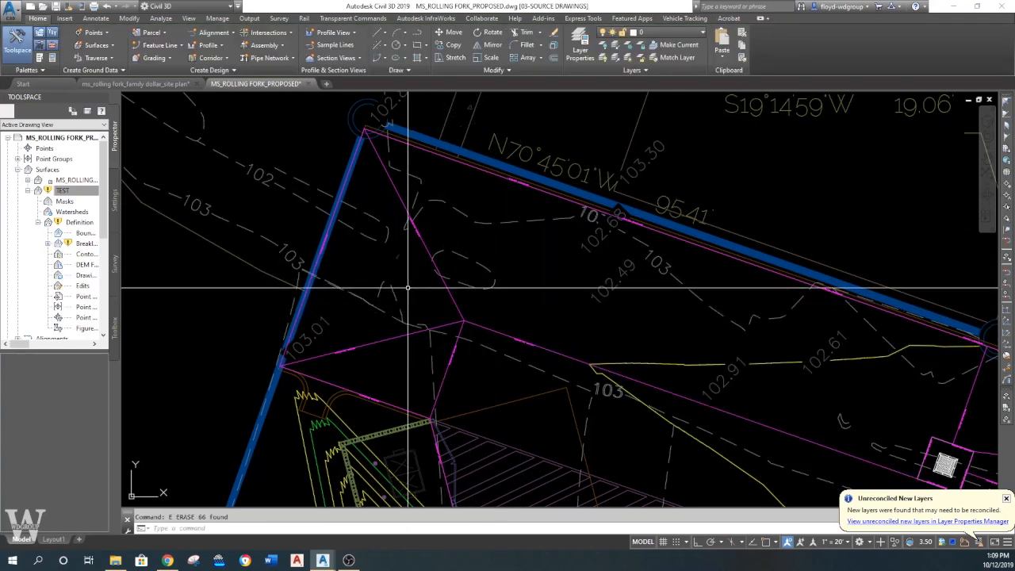
{"action": "left_click", "coordinate": [171, 45]}
{"action": "left_click", "coordinate": [179, 66]}
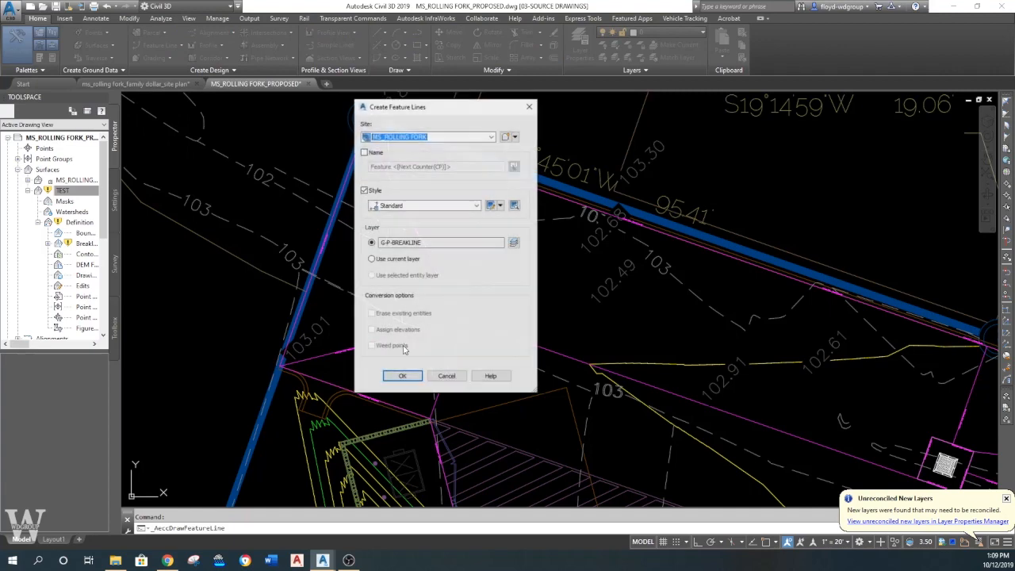
{"action": "left_click", "coordinate": [402, 376]}
{"action": "scroll", "coordinate": [456, 325], "scroll_direction": "up", "scroll_amount": 2}
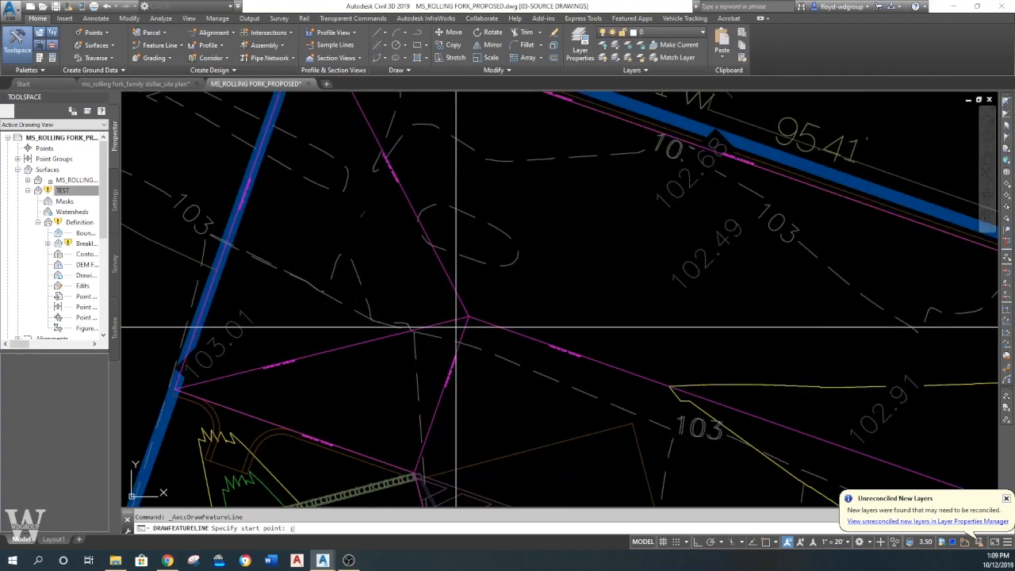
{"action": "key", "text": "Return"}
{"action": "left_click", "coordinate": [465, 320]}
{"action": "middle_click_drag", "start_coordinate": [258, 218], "coordinate": [383, 257]}
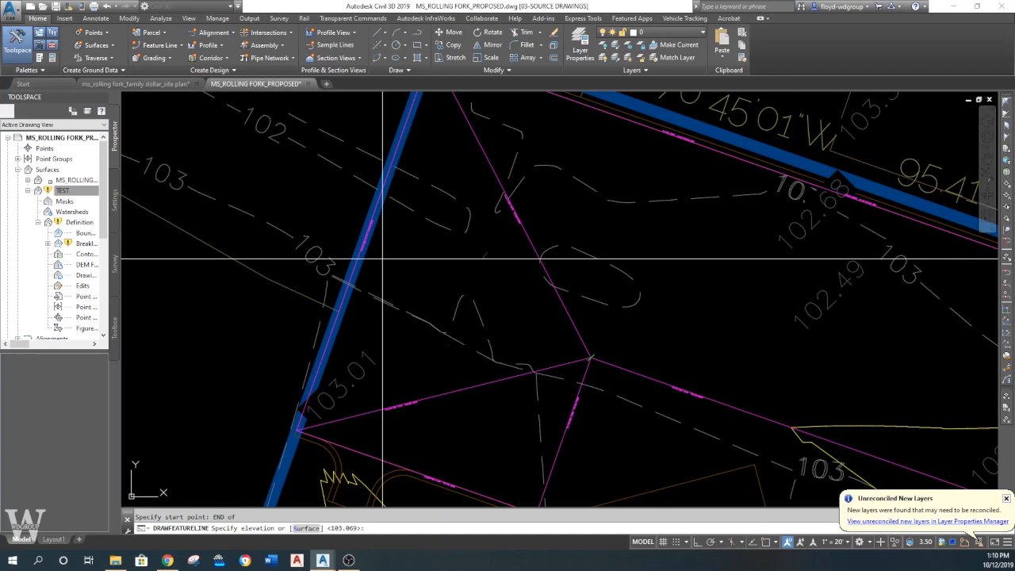
{"action": "mouse_move", "coordinate": [475, 129]}
{"action": "middle_mouse_down"}
{"action": "mouse_move", "coordinate": [441, 232]}
{"action": "mouse_move", "coordinate": [464, 118]}
{"action": "middle_mouse_up"}
{"action": "key", "text": "Escape"}
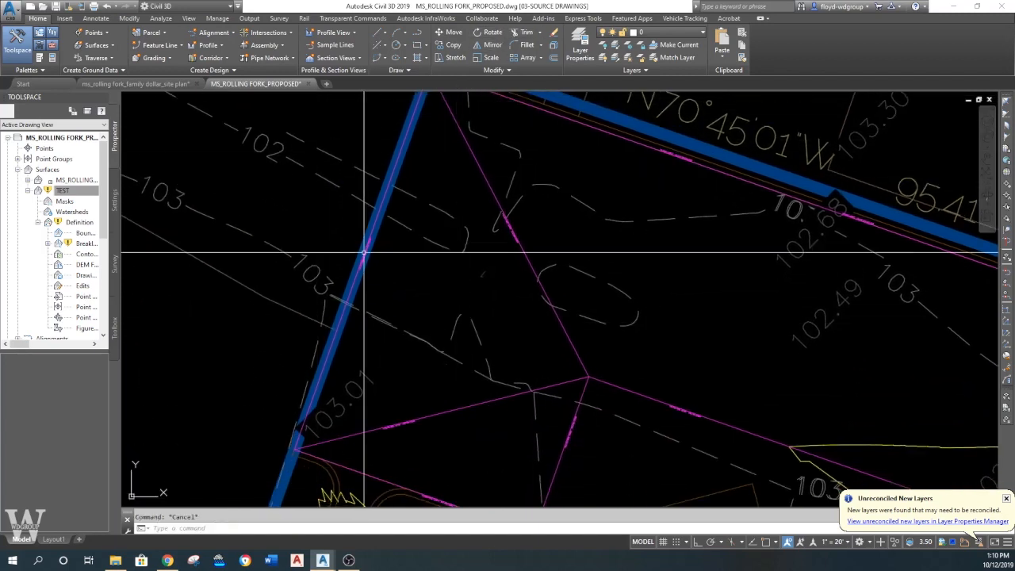
{"action": "type", "text": "e"}
{"action": "key", "text": "Return"}
{"action": "left_click", "coordinate": [548, 261]}
{"action": "left_click", "coordinate": [503, 270]}
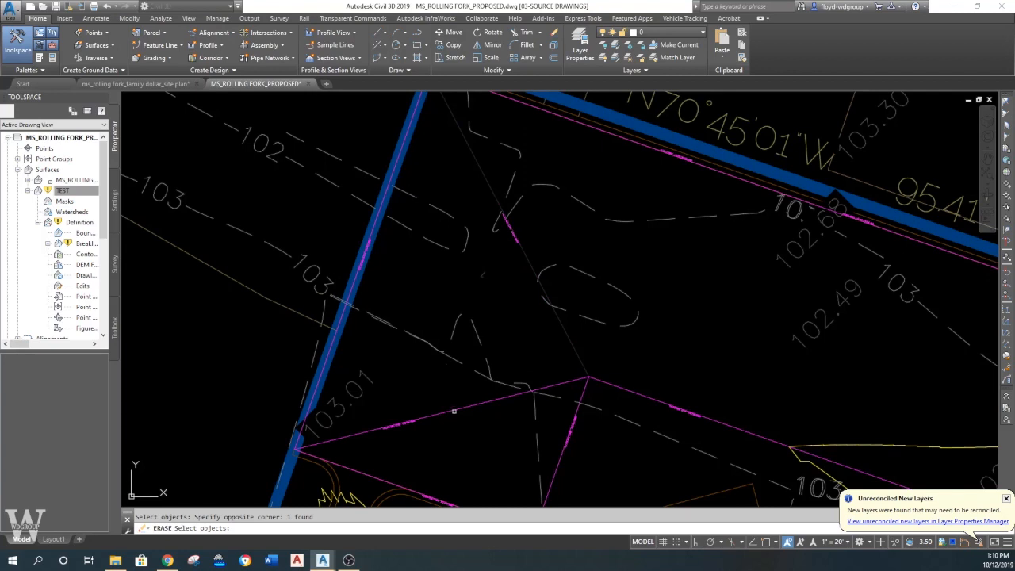
- Insert a PI on the west boundary feature line, taking elevation 103.022 from the MS_ROLLING FORK_EXISTING surface
{"action": "middle_click_drag", "start_coordinate": [352, 302], "coordinate": [439, 302]}
{"action": "left_click", "coordinate": [455, 227]}
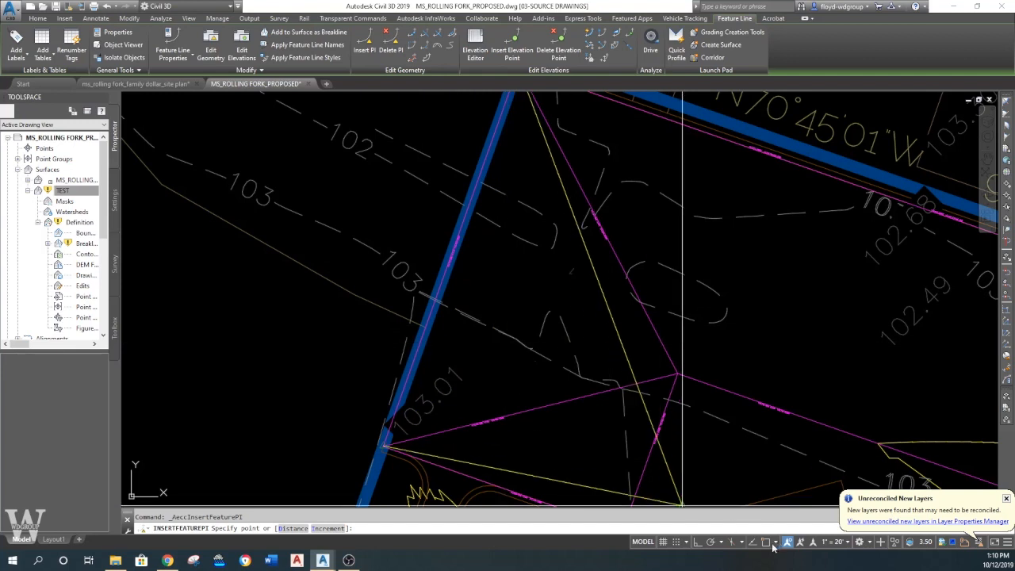
{"action": "left_click", "coordinate": [428, 326]}
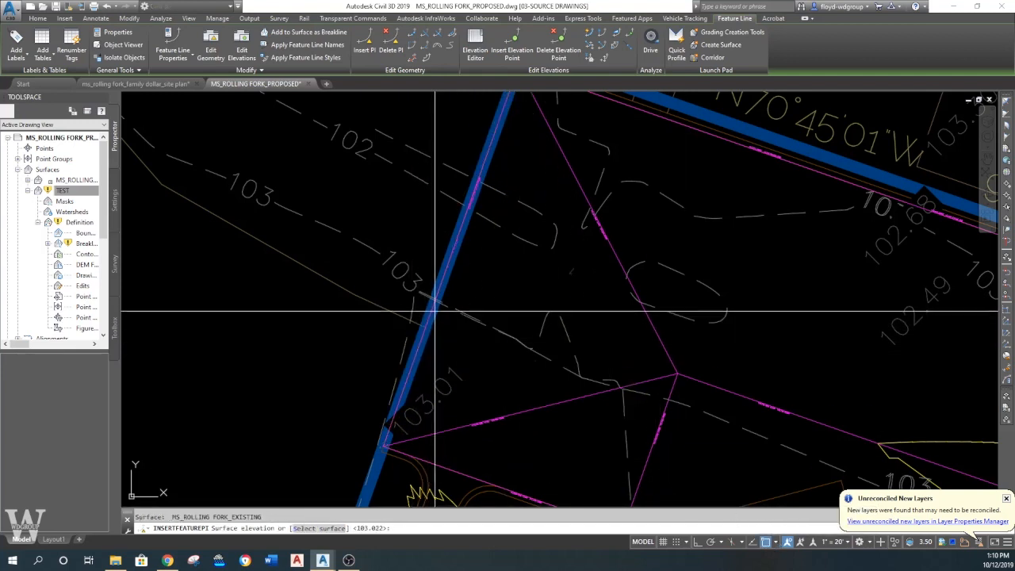
- Set the diagonal feature line's elevations to 103.069 at the interior junction and 102.87 at the northwest corner
{"action": "middle_click_drag", "start_coordinate": [486, 272], "coordinate": [418, 415]}
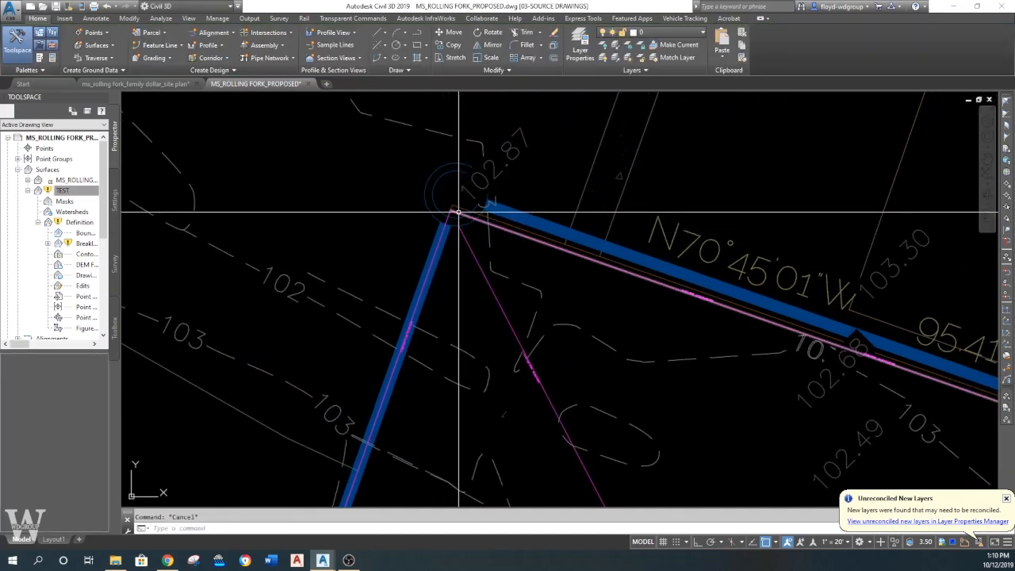
{"action": "scroll", "coordinate": [470, 248], "scroll_direction": "down", "scroll_amount": 3}
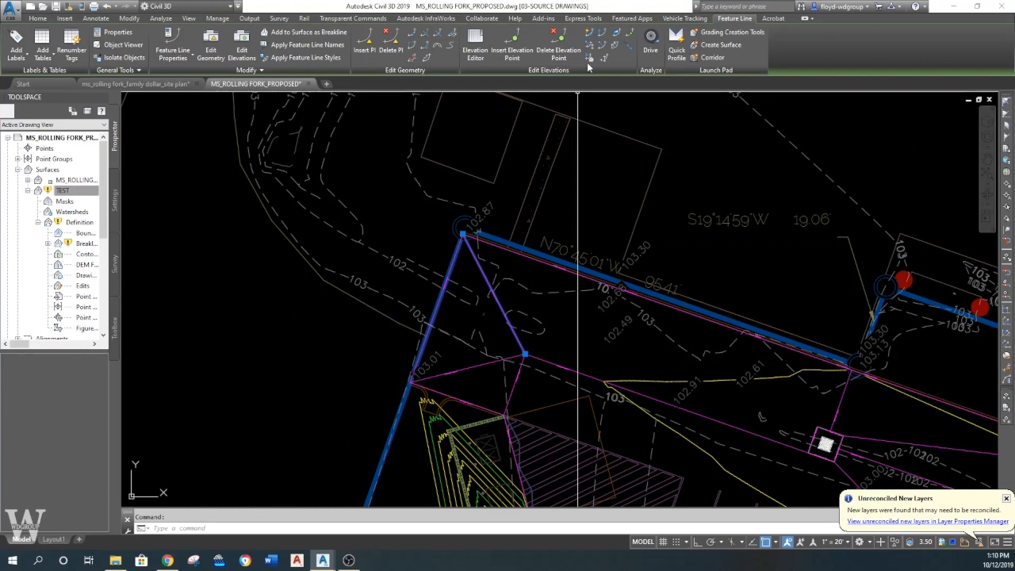
{"action": "left_click", "coordinate": [615, 35]}
{"action": "left_click", "coordinate": [525, 353]}
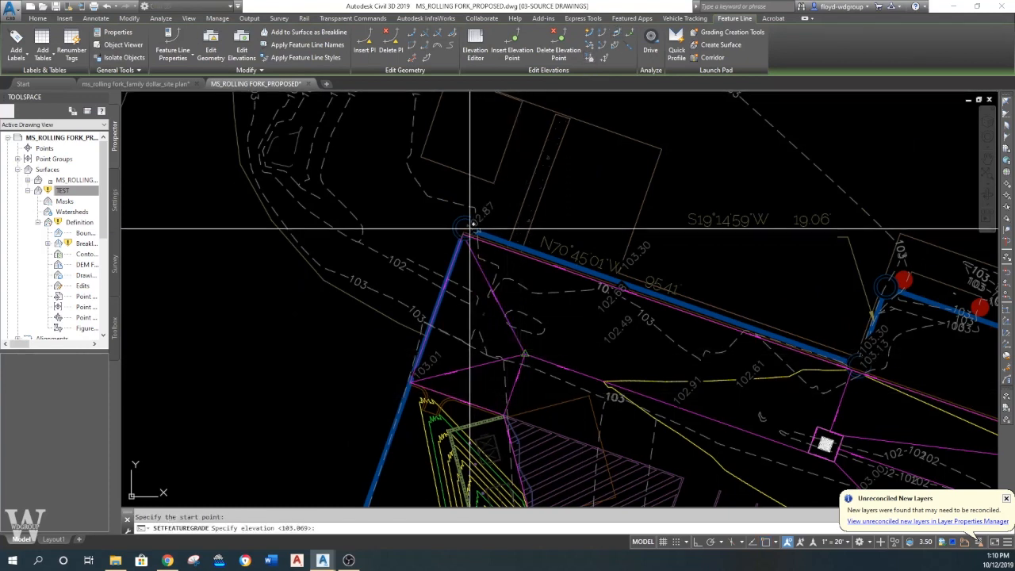
{"action": "key", "text": "Return"}
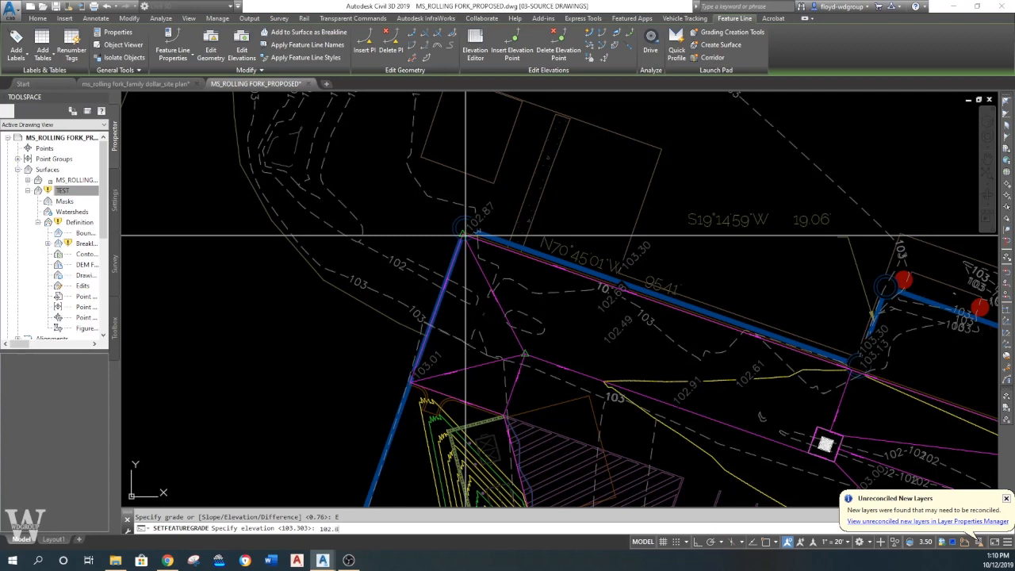
{"action": "key", "text": "Escape"}
- Regenerate the drawing and check the elevation and grade labels along the west-end feature lines
{"action": "scroll", "coordinate": [424, 309], "scroll_direction": "up", "scroll_amount": 2}
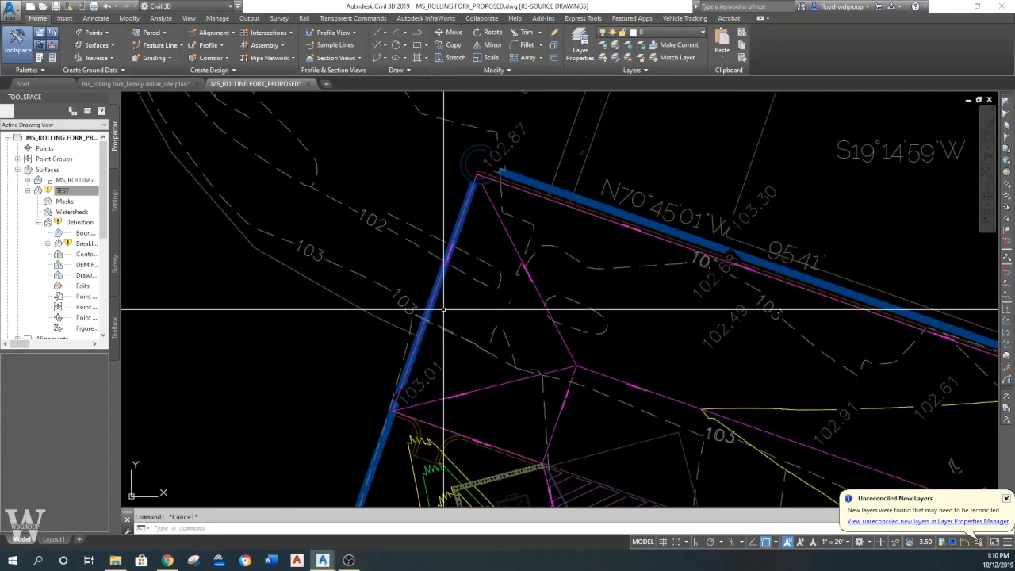
{"action": "mouse_move", "coordinate": [429, 273]}
{"action": "middle_mouse_down"}
{"action": "mouse_move", "coordinate": [455, 181]}
{"action": "mouse_move", "coordinate": [415, 235]}
{"action": "middle_mouse_up"}
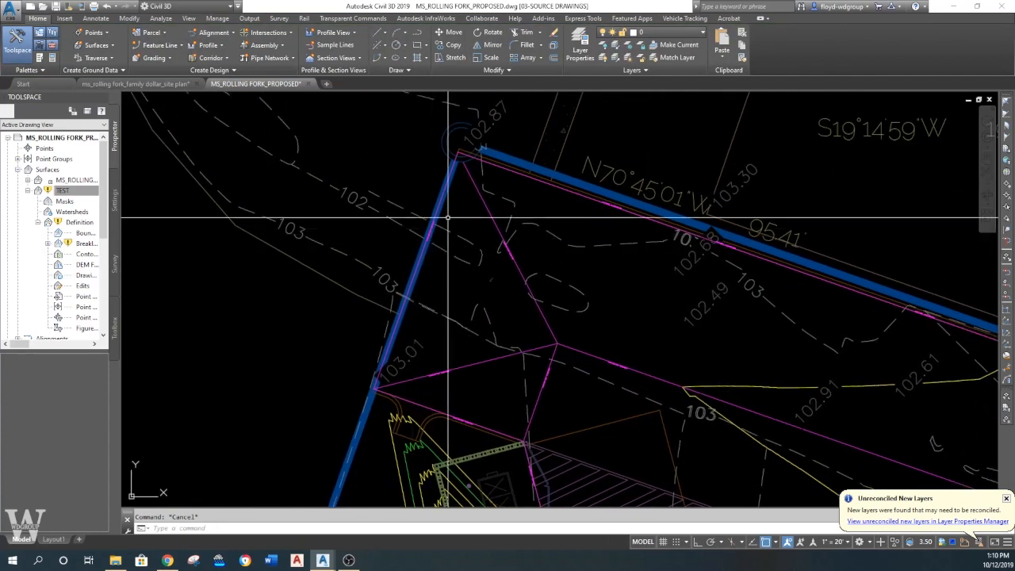
{"action": "scroll", "coordinate": [467, 344], "scroll_direction": "up", "scroll_amount": 2}
{"action": "type", "text": "REA"}
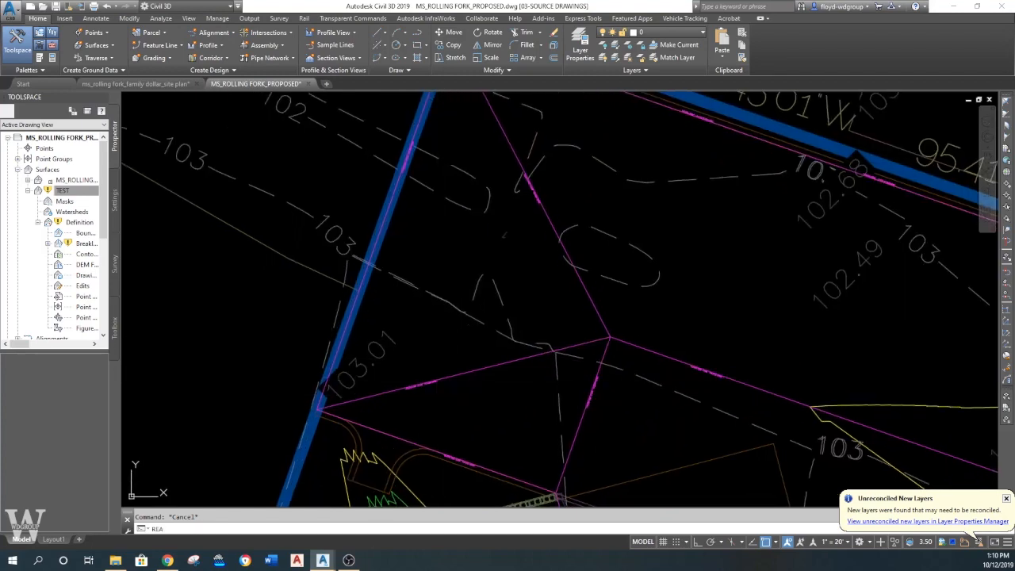
{"action": "scroll", "coordinate": [421, 372], "scroll_direction": "up", "scroll_amount": 5}
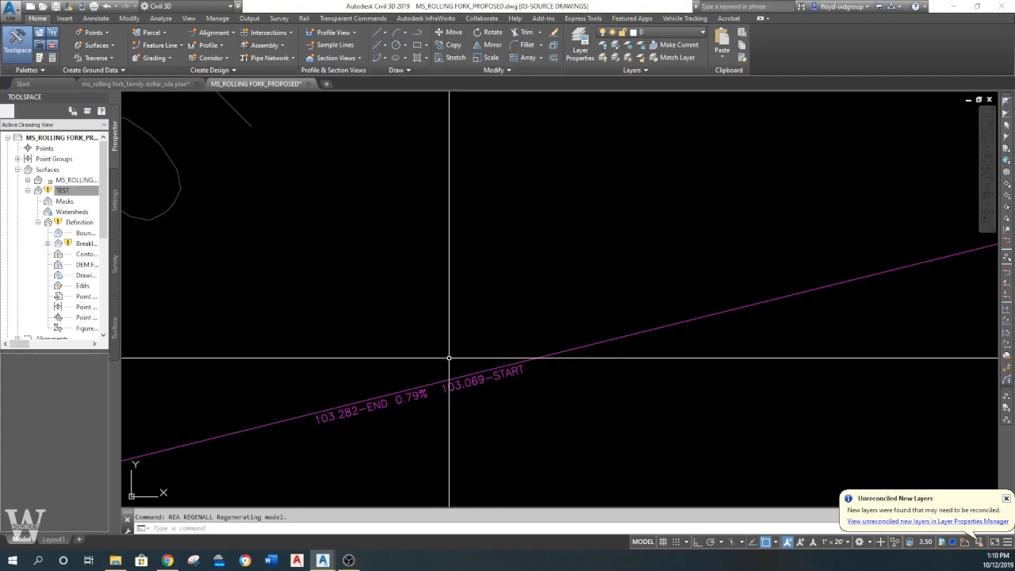
{"action": "scroll", "coordinate": [448, 359], "scroll_direction": "down", "scroll_amount": 4}
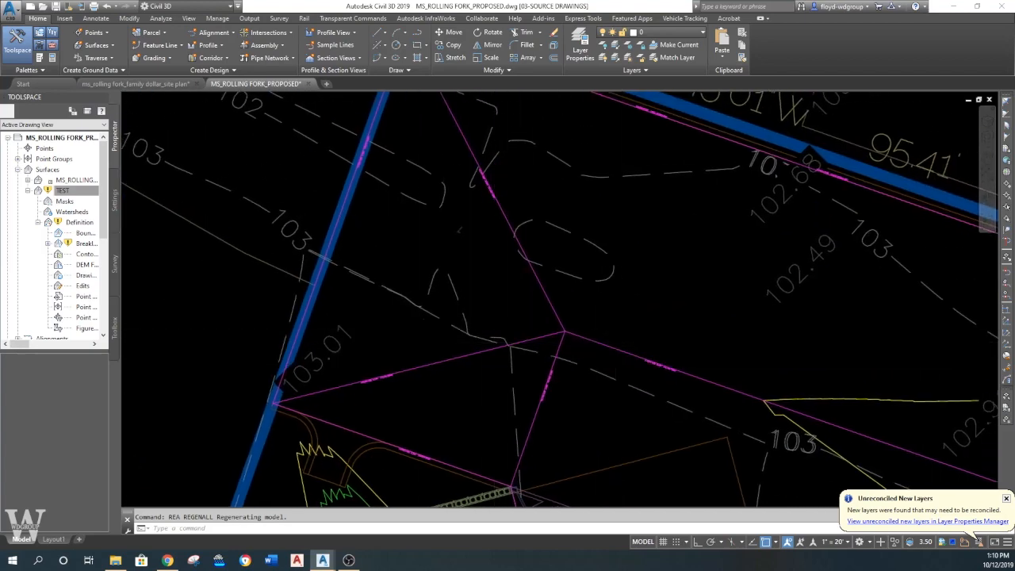
{"action": "scroll", "coordinate": [242, 401], "scroll_direction": "up", "scroll_amount": 4}
{"action": "scroll", "coordinate": [346, 352], "scroll_direction": "down", "scroll_amount": 5}
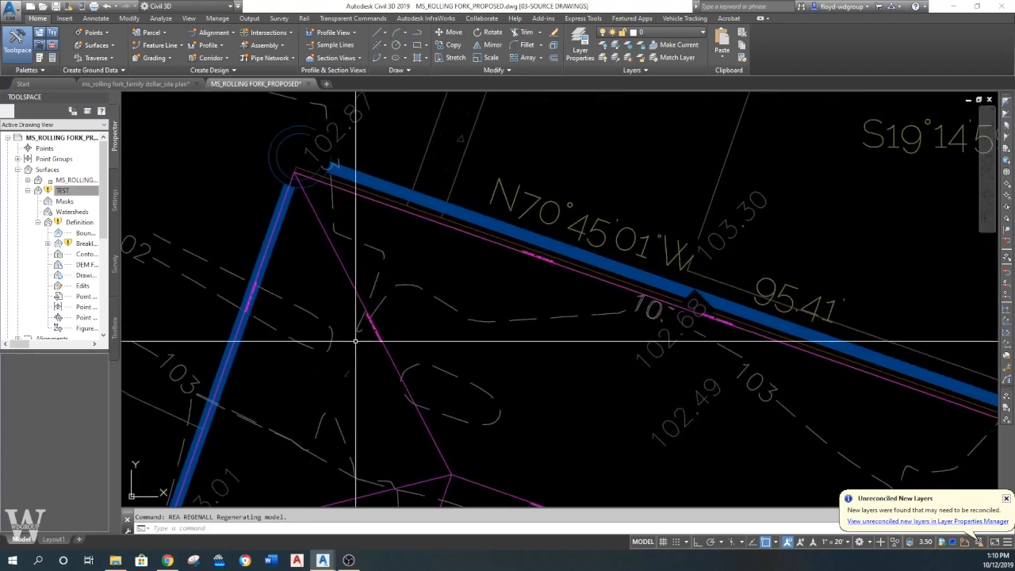
{"action": "scroll", "coordinate": [355, 340], "scroll_direction": "up", "scroll_amount": 4}
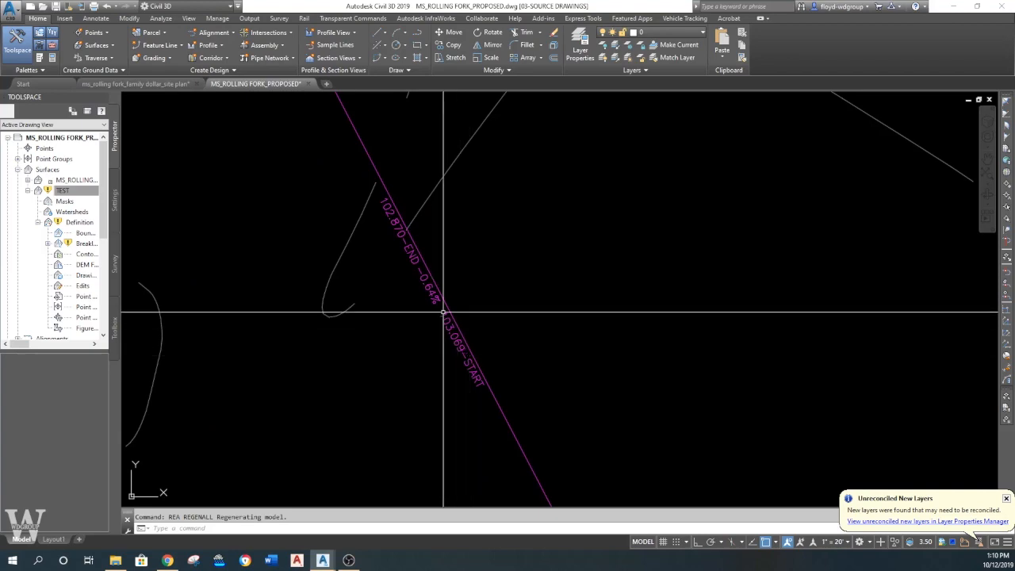
{"action": "scroll", "coordinate": [442, 312], "scroll_direction": "down", "scroll_amount": 3}
{"action": "scroll", "coordinate": [385, 333], "scroll_direction": "up", "scroll_amount": 4}
{"action": "scroll", "coordinate": [314, 262], "scroll_direction": "up", "scroll_amount": 3}
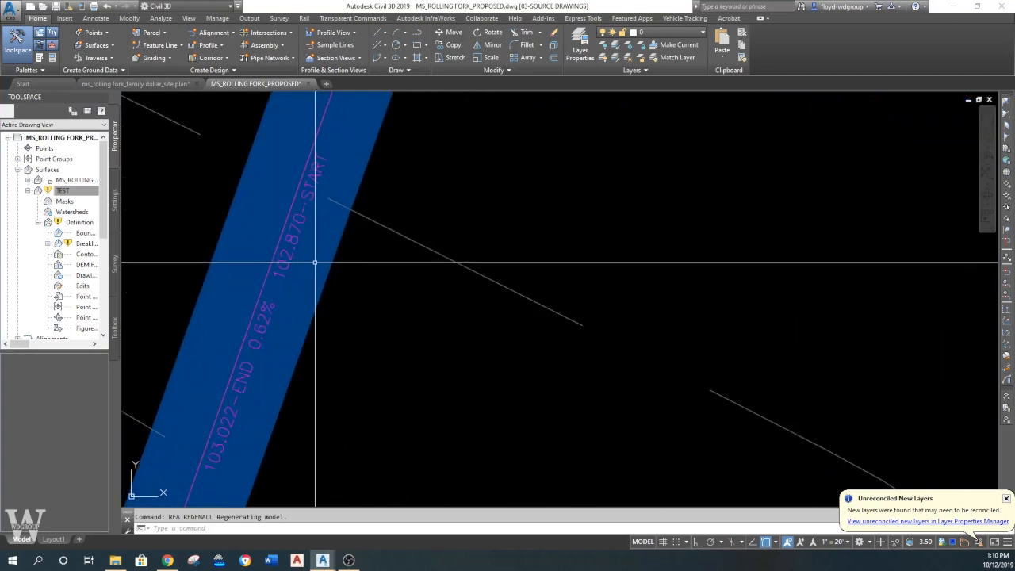
{"action": "scroll", "coordinate": [330, 264], "scroll_direction": "down", "scroll_amount": 5}
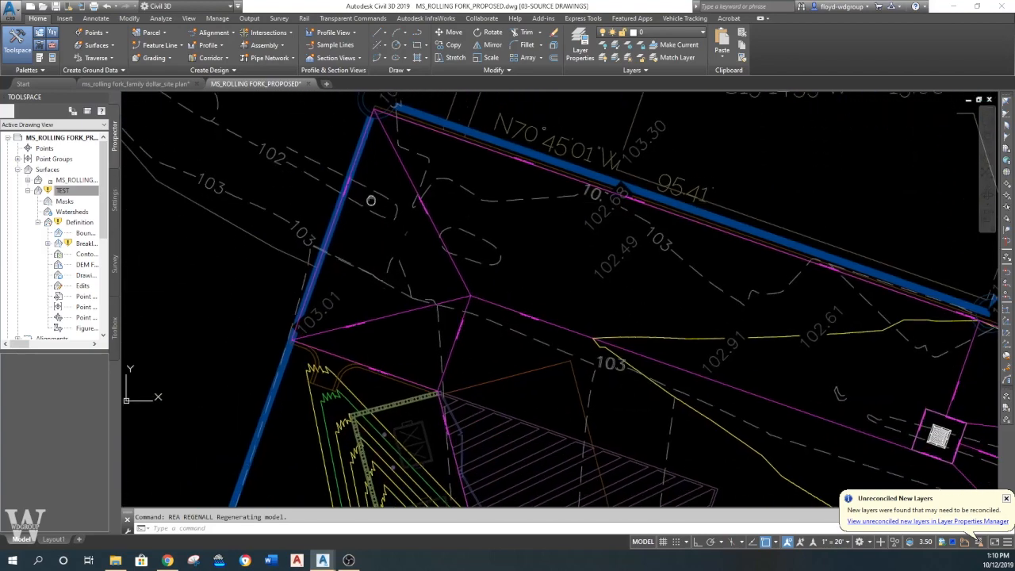
- Add the feature lines around the west-end junction to the TEST surface as standard breaklines and close the event report
{"action": "right_click", "coordinate": [82, 246]}
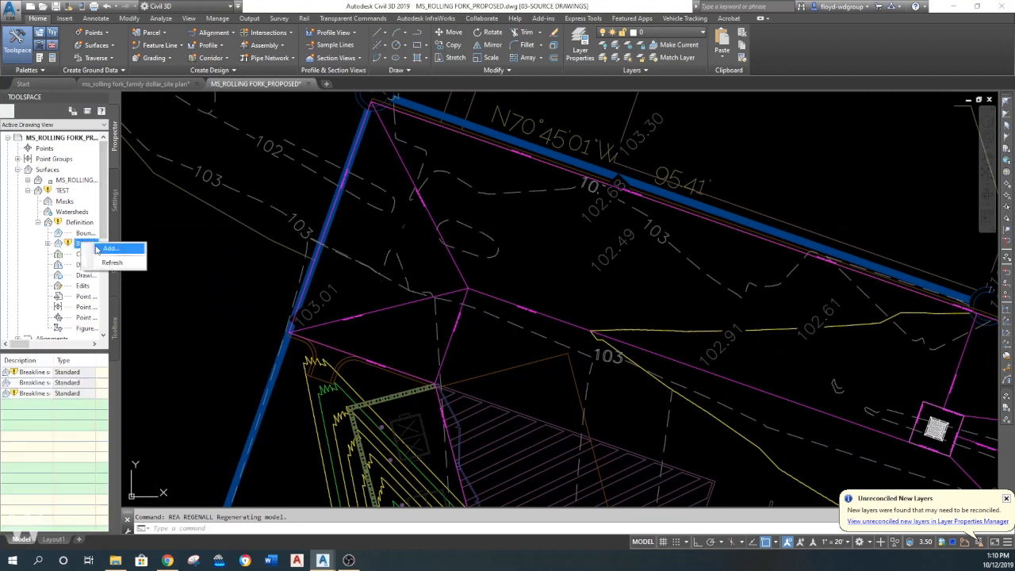
{"action": "left_click", "coordinate": [99, 248]}
{"action": "left_click", "coordinate": [544, 364]}
{"action": "left_click", "coordinate": [498, 258]}
{"action": "left_click", "coordinate": [429, 308]}
{"action": "key", "text": "Return"}
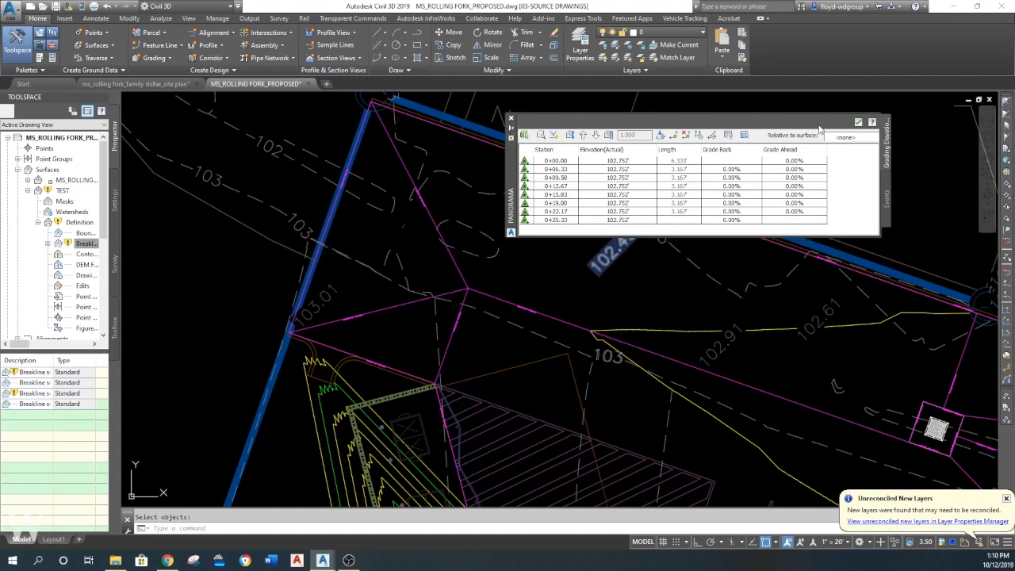
{"action": "left_click", "coordinate": [858, 122]}
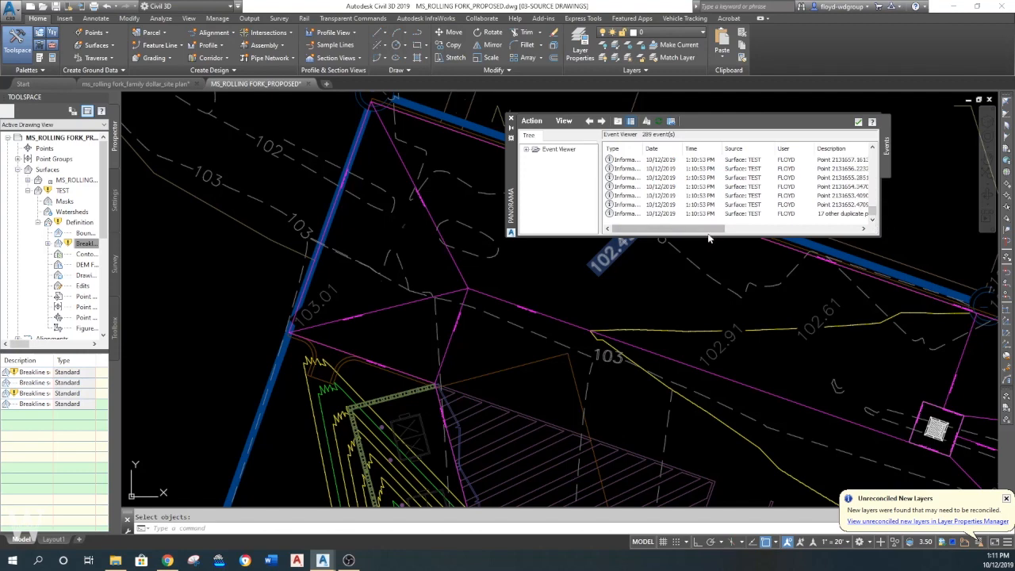
{"action": "left_click_drag", "start_coordinate": [724, 231], "coordinate": [762, 229]}
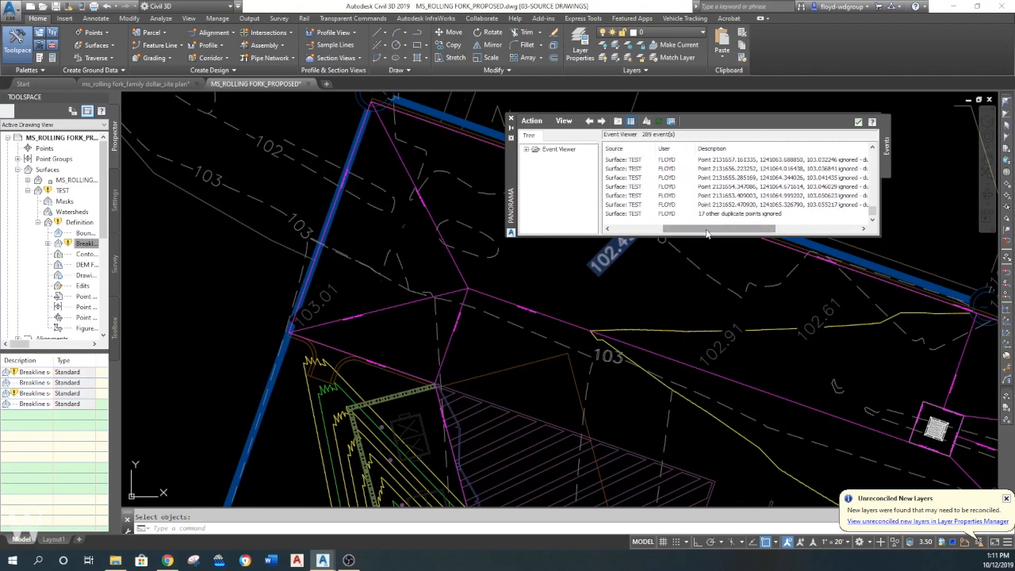
{"action": "left_click", "coordinate": [510, 119]}
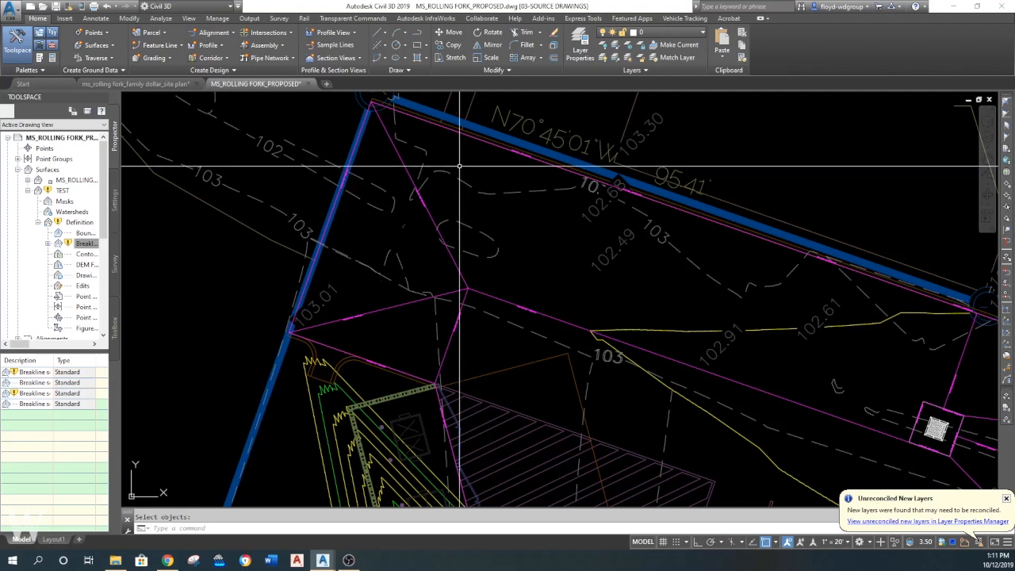
- Rebuild the TEST surface with the added breaklines and dismiss the event report
{"action": "right_click", "coordinate": [49, 190]}
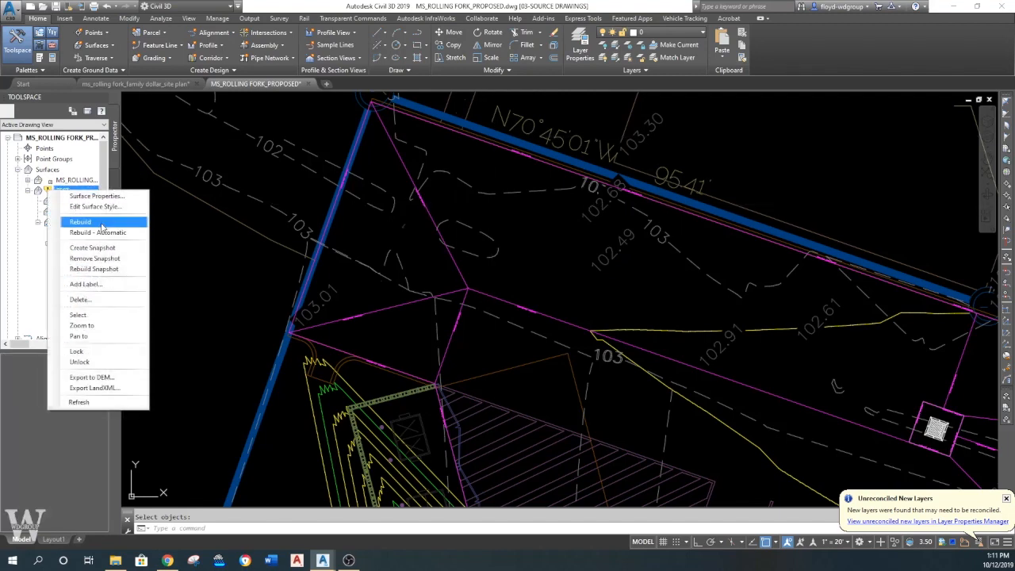
{"action": "left_click", "coordinate": [80, 222]}
{"action": "left_click", "coordinate": [512, 120]}
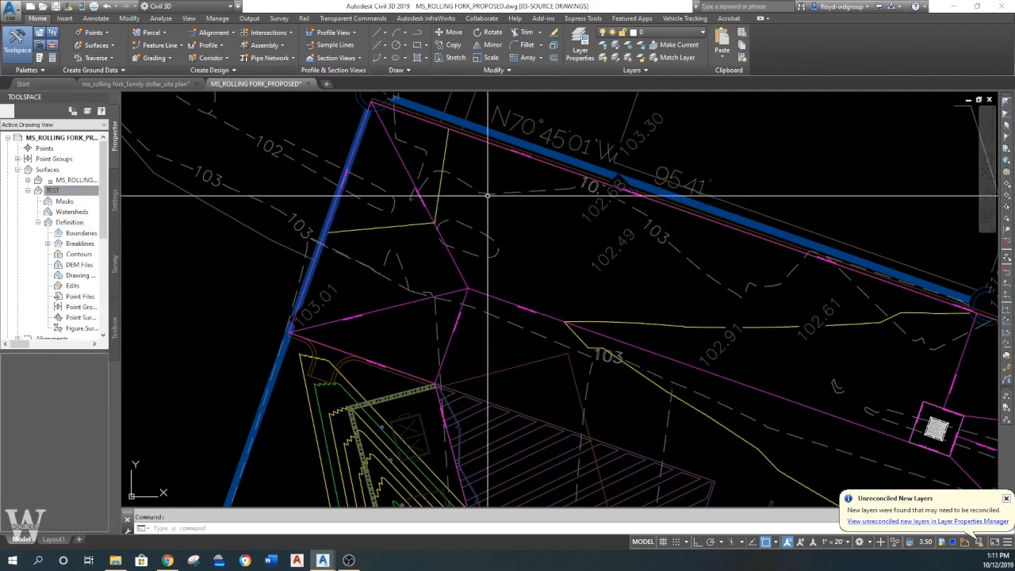
- Configure a Water Drop analysis on the TEST surface with path layer B-P-NOPLOT and start point markers enabled
{"action": "left_click", "coordinate": [357, 200]}
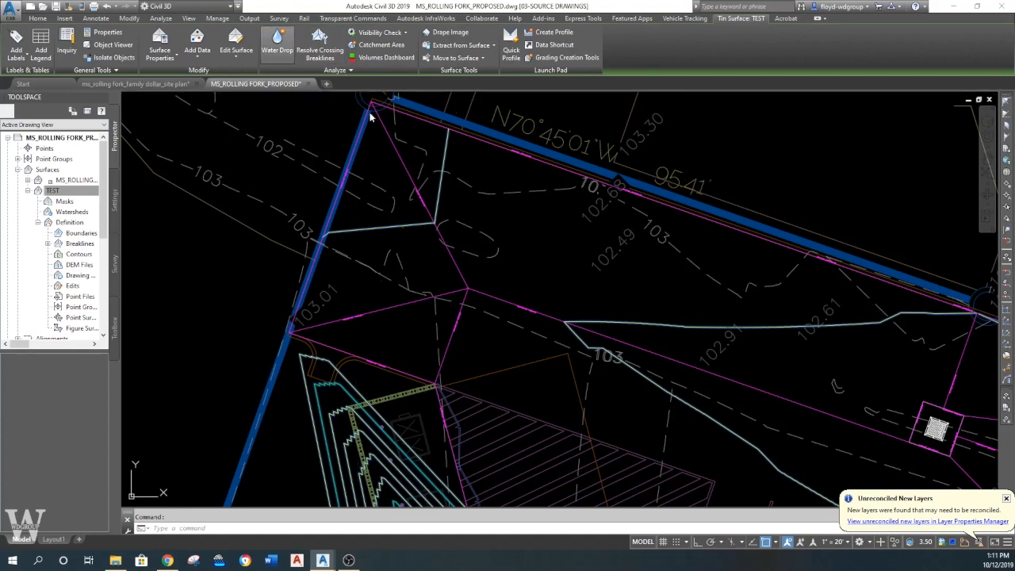
{"action": "left_click", "coordinate": [588, 257]}
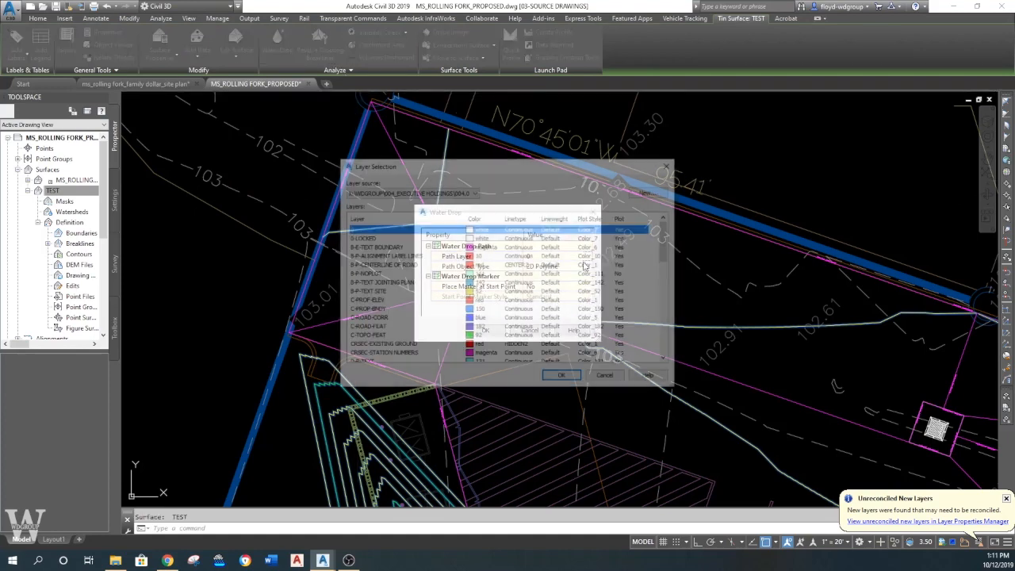
{"action": "left_click", "coordinate": [470, 275]}
{"action": "left_click", "coordinate": [561, 373]}
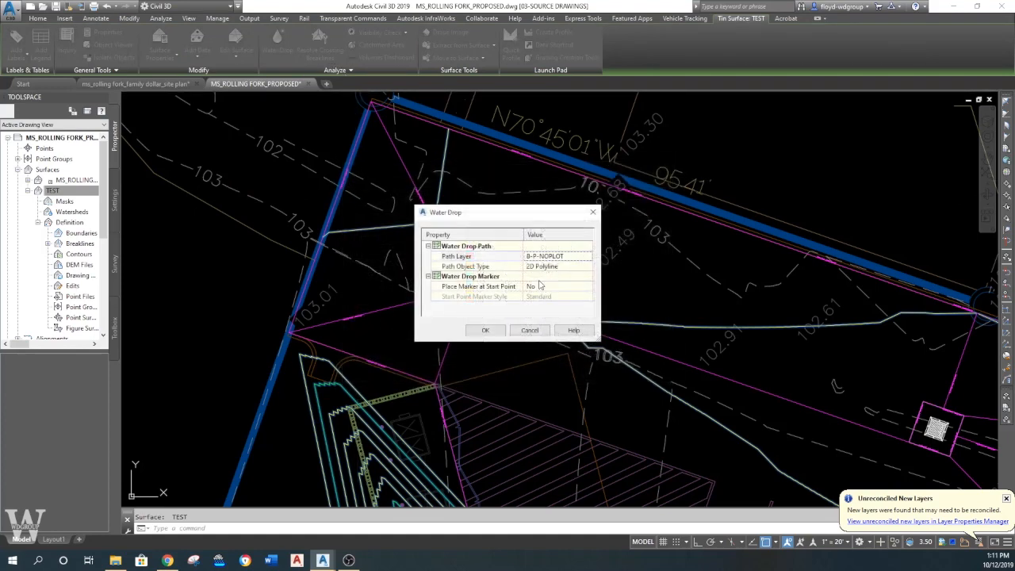
{"action": "left_click", "coordinate": [487, 331]}
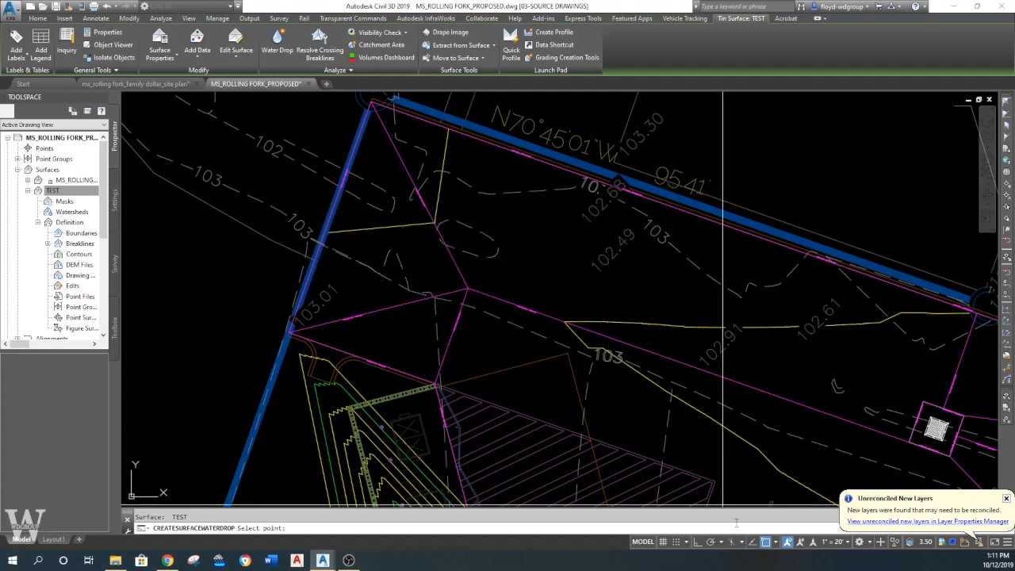
- With object snapping off, release water drops around the interior junction and across the west-end triangle to trace their flow paths
{"action": "left_click", "coordinate": [766, 542]}
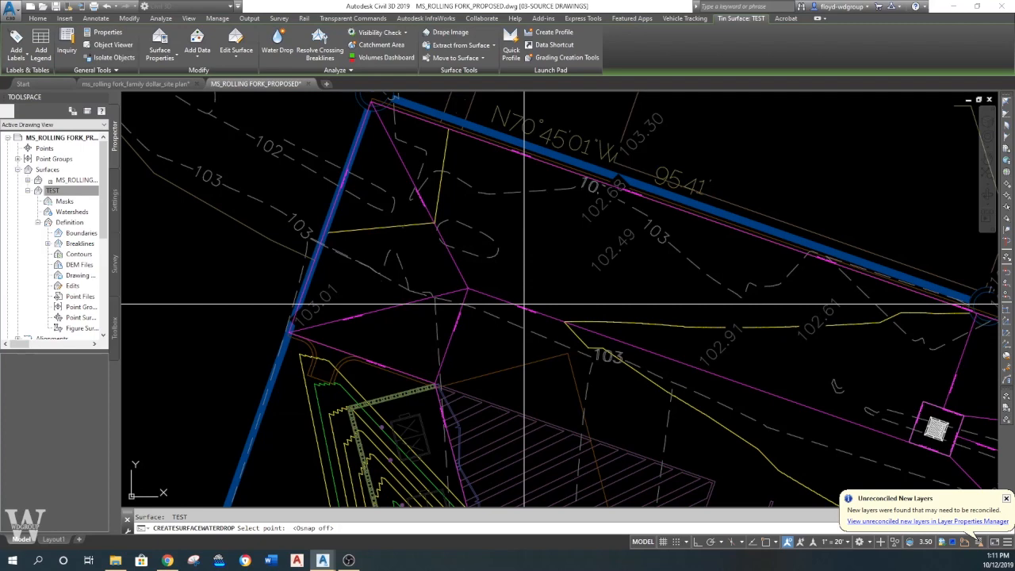
{"action": "left_click", "coordinate": [478, 288]}
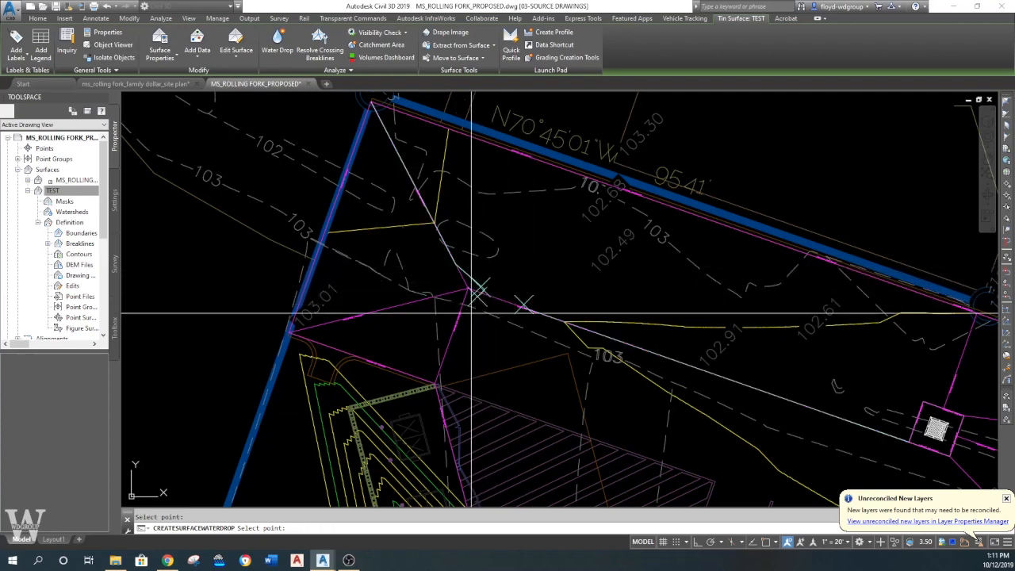
{"action": "left_click", "coordinate": [414, 282]}
{"action": "left_click", "coordinate": [405, 318]}
{"action": "left_click", "coordinate": [423, 344]}
{"action": "left_click", "coordinate": [428, 361]}
{"action": "left_click", "coordinate": [343, 341]}
{"action": "left_click", "coordinate": [342, 295]}
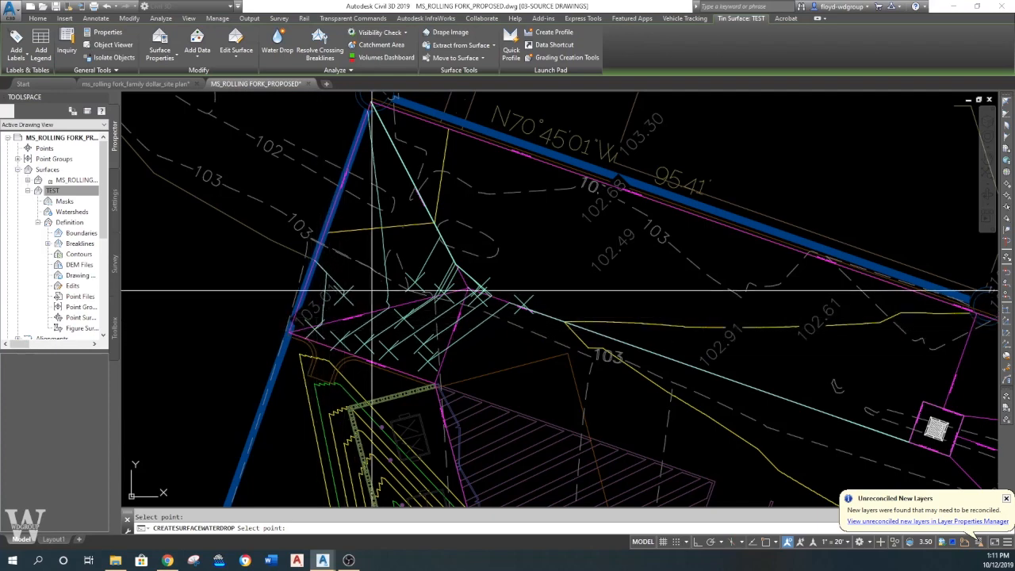
- Release water drops across the strip between the north boundary and the drainage line, from the northwest corner to the inlet
{"action": "left_click", "coordinate": [471, 235]}
{"action": "left_click", "coordinate": [560, 238]}
{"action": "left_click", "coordinate": [593, 229]}
{"action": "left_click", "coordinate": [533, 194]}
{"action": "left_click", "coordinate": [458, 180]}
{"action": "left_click", "coordinate": [453, 134]}
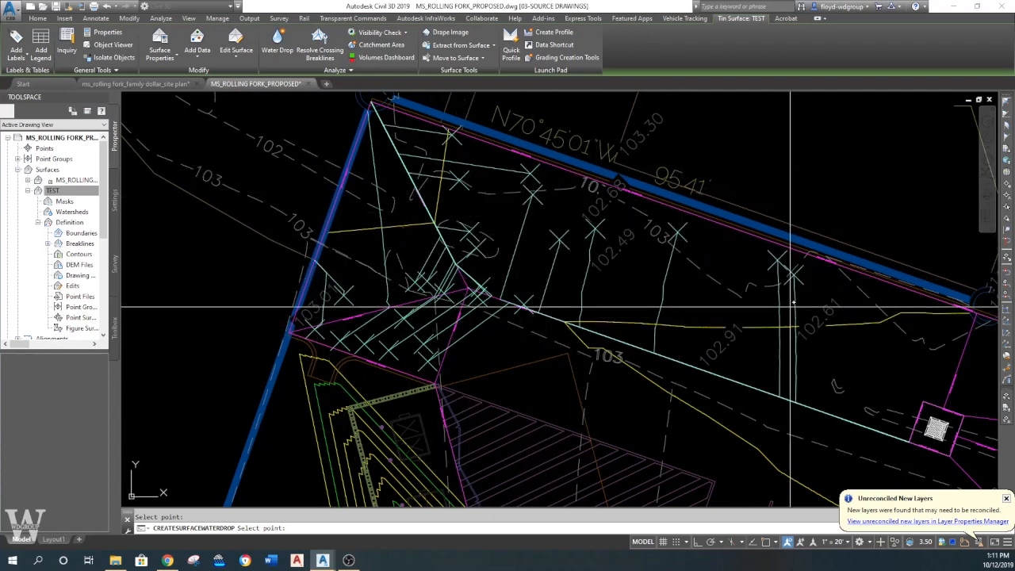
{"action": "scroll", "coordinate": [617, 256], "scroll_direction": "down", "scroll_amount": 4}
{"action": "left_click", "coordinate": [656, 250]}
{"action": "left_click", "coordinate": [683, 265]}
{"action": "left_click", "coordinate": [725, 270]}
{"action": "left_click", "coordinate": [746, 279]}
- Release water drops south of the drainage line, over the hatched area and along the building side, and end the analysis
{"action": "left_click", "coordinate": [719, 309]}
{"action": "left_click", "coordinate": [724, 379]}
{"action": "left_click", "coordinate": [657, 369]}
{"action": "left_click", "coordinate": [627, 369]}
{"action": "left_click", "coordinate": [571, 370]}
{"action": "left_click", "coordinate": [565, 318]}
{"action": "left_click", "coordinate": [580, 317]}
{"action": "left_click", "coordinate": [664, 368]}
{"action": "left_click", "coordinate": [675, 357]}
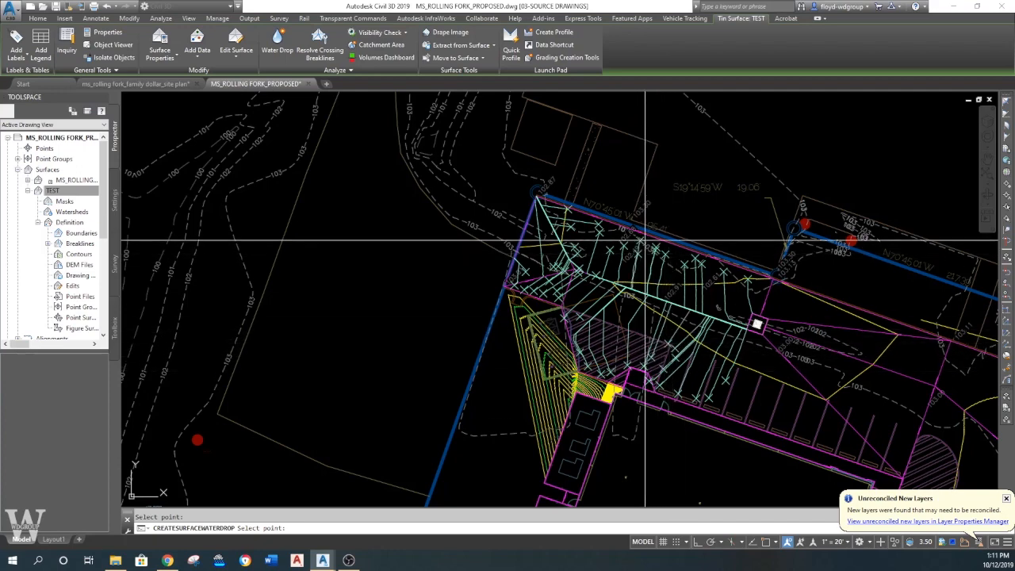
{"action": "key", "text": "Escape"}
- Set up surface slope labels in the WDGROUP-SLOPE style and start adding them with the Two-point option
{"action": "left_click", "coordinate": [96, 19]}
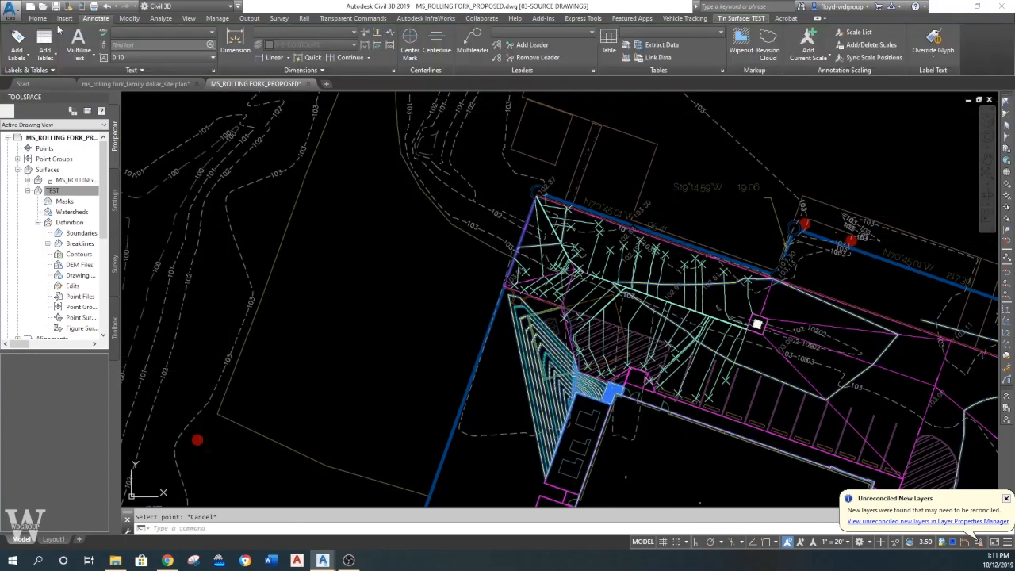
{"action": "left_click", "coordinate": [17, 41]}
{"action": "left_click", "coordinate": [75, 121]}
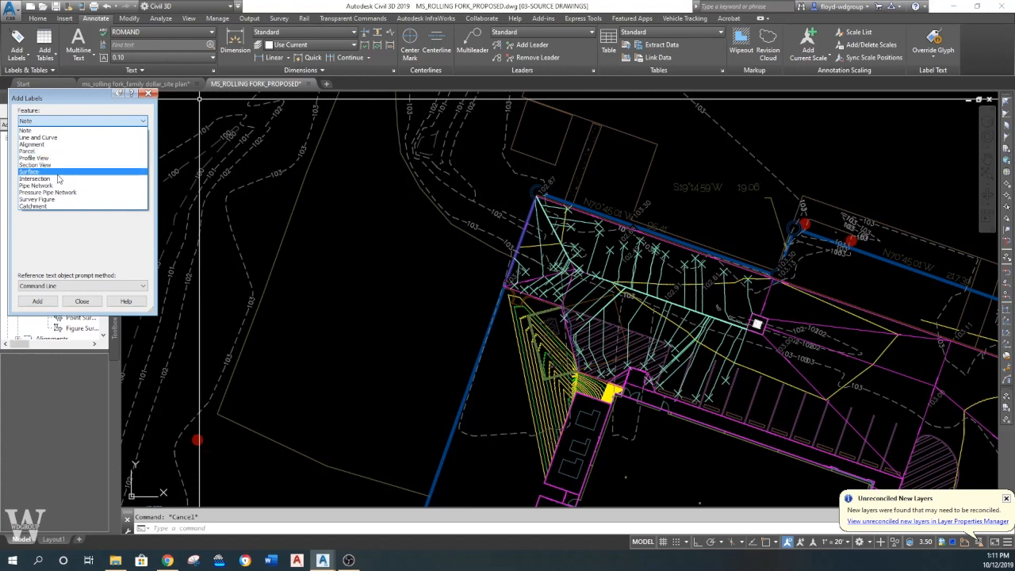
{"action": "left_click", "coordinate": [56, 172]}
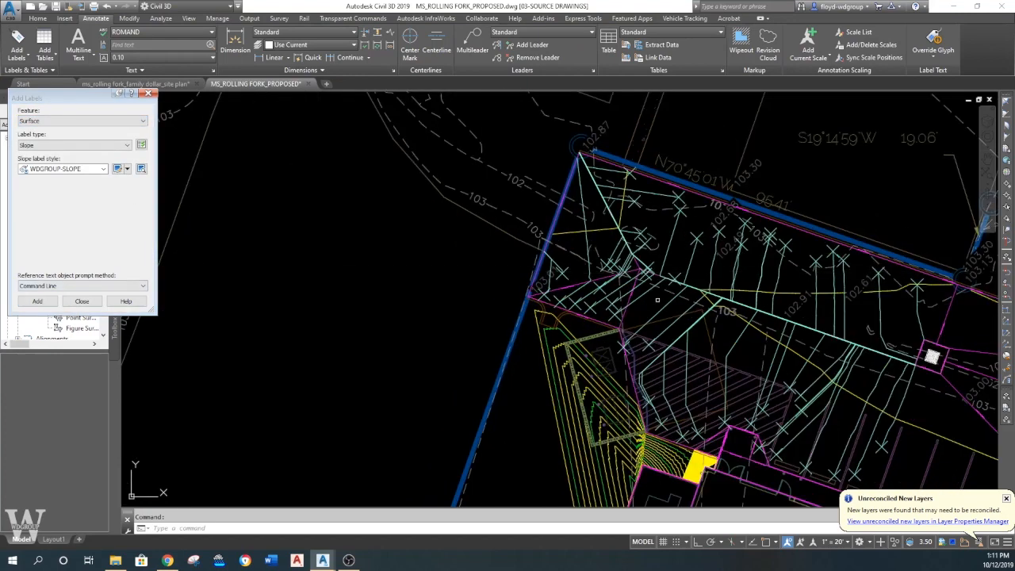
{"action": "type", "text": "TW"}
{"action": "key", "text": "Return"}
- Place two-point slope labels along the water drop paths inside the west-end triangle and beside the interior junction
{"action": "scroll", "coordinate": [674, 301], "scroll_direction": "up", "scroll_amount": 3}
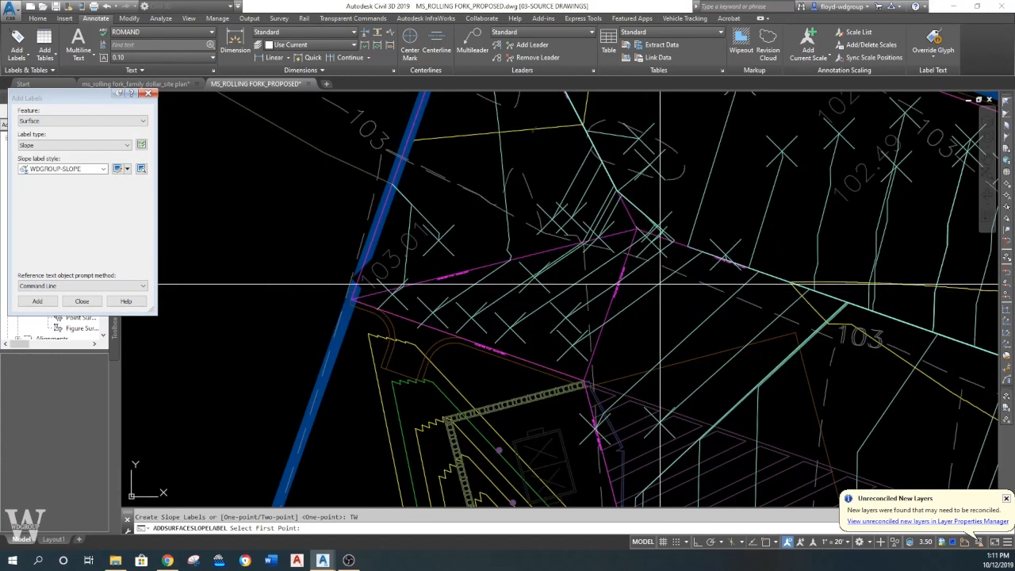
{"action": "left_click", "coordinate": [553, 278]}
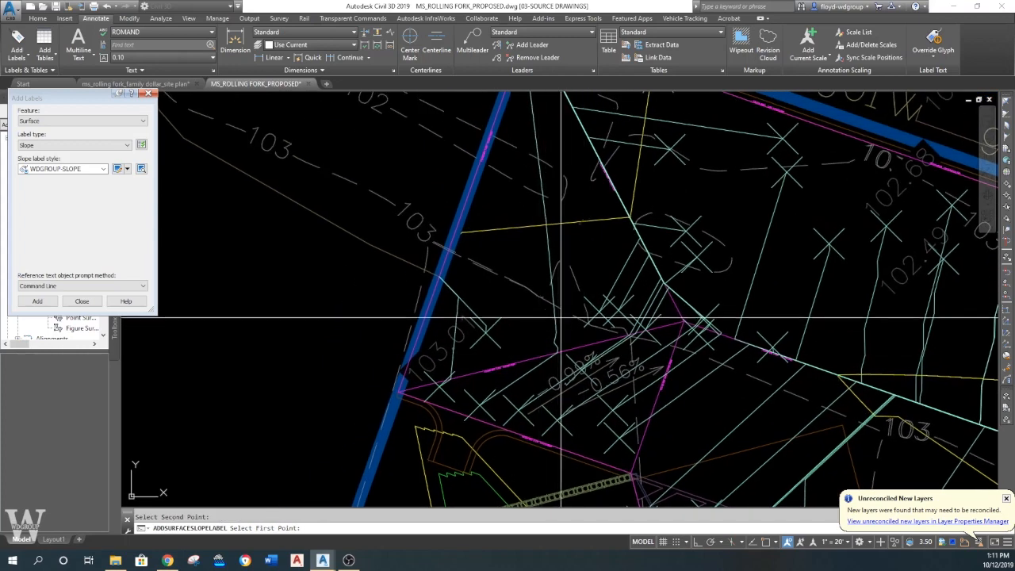
{"action": "scroll", "coordinate": [610, 275], "scroll_direction": "up", "scroll_amount": 2}
{"action": "scroll", "coordinate": [609, 274], "scroll_direction": "down", "scroll_amount": 2}
{"action": "middle_click_drag", "start_coordinate": [599, 280], "coordinate": [562, 309]}
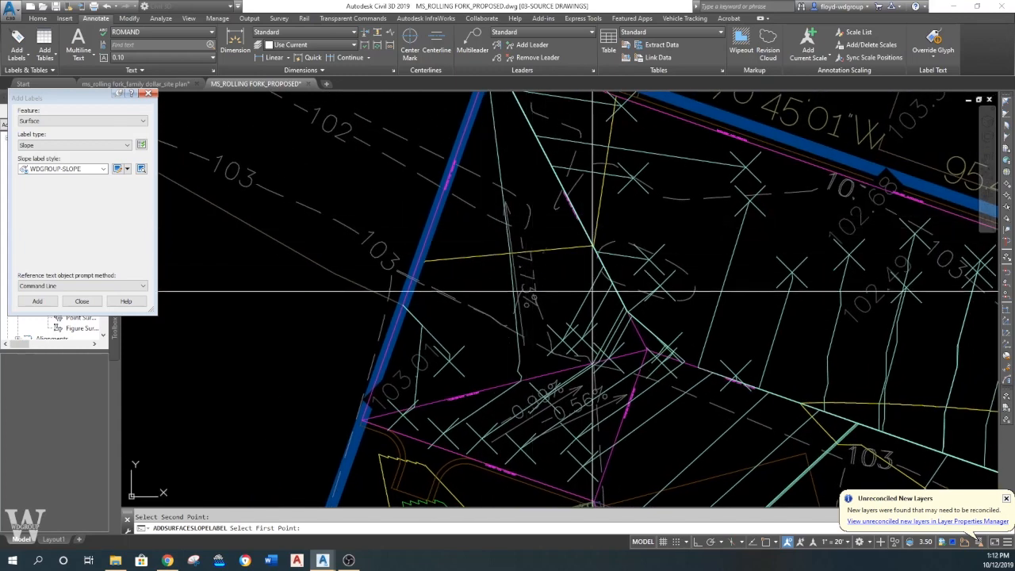
{"action": "left_click", "coordinate": [569, 318]}
{"action": "left_click", "coordinate": [586, 283]}
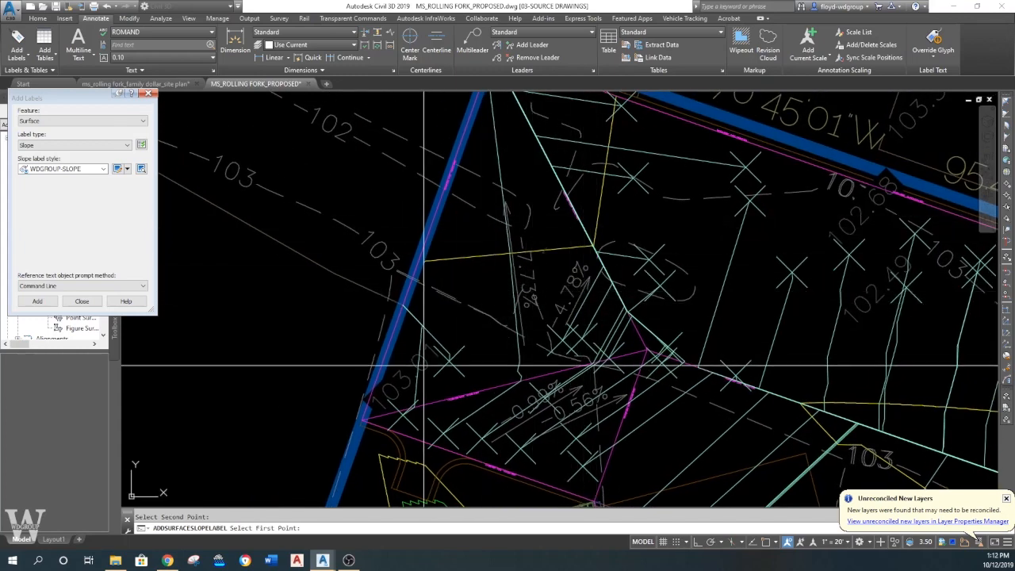
- Add two-point slope labels along the flow paths just east of the diagonal line running from the northwest corner
{"action": "scroll", "coordinate": [486, 286], "scroll_direction": "down", "scroll_amount": 3}
{"action": "middle_click_drag", "start_coordinate": [495, 260], "coordinate": [456, 242]}
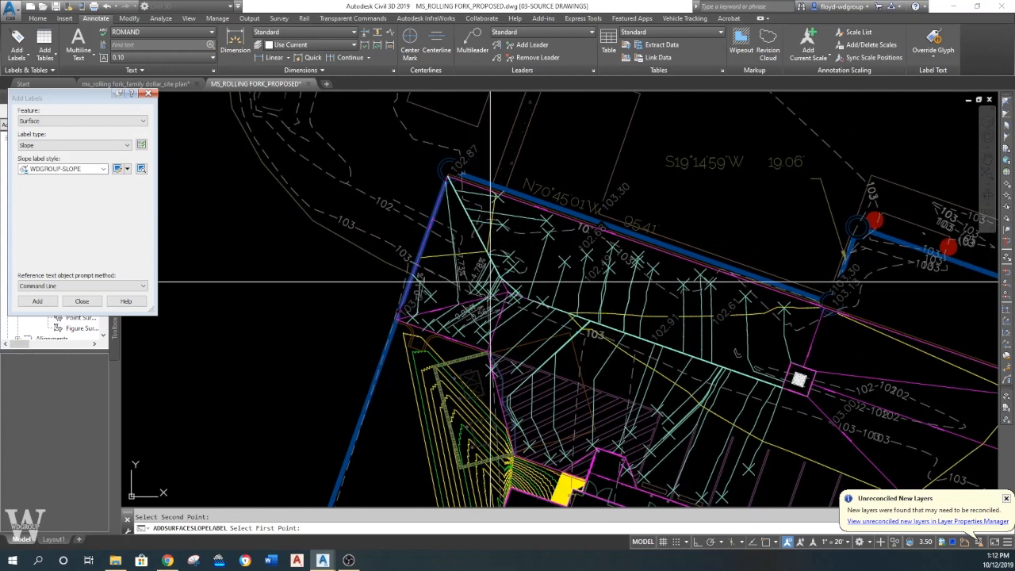
{"action": "middle_click_drag", "start_coordinate": [490, 281], "coordinate": [519, 285]}
{"action": "middle_click_drag", "start_coordinate": [652, 314], "coordinate": [572, 281]}
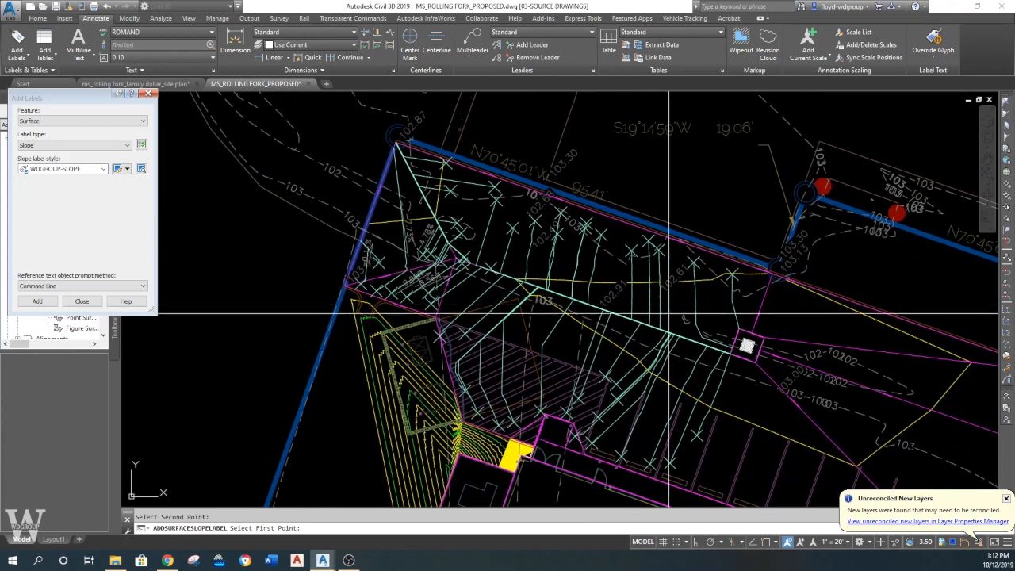
{"action": "scroll", "coordinate": [445, 207], "scroll_direction": "up", "scroll_amount": 3}
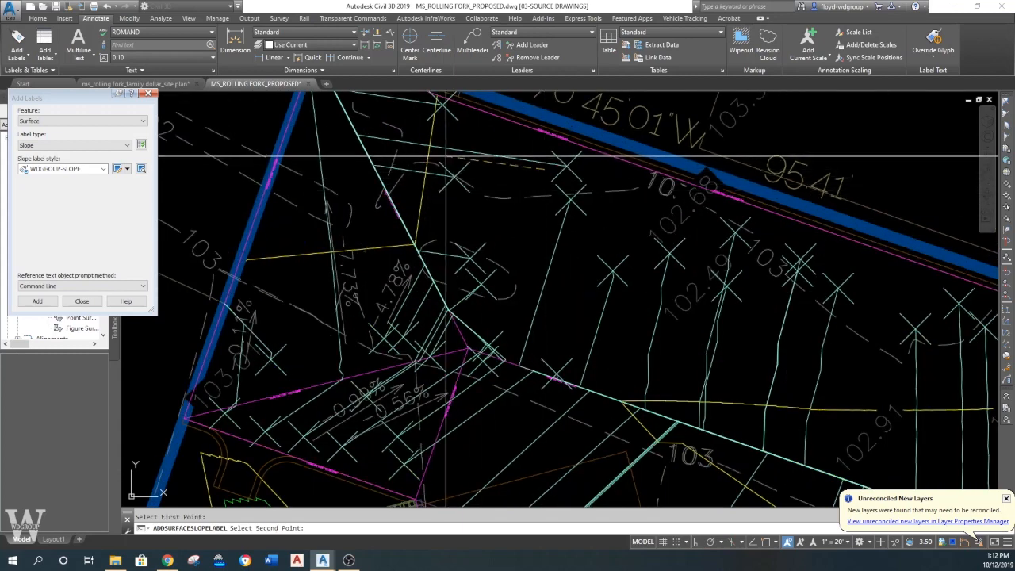
{"action": "scroll", "coordinate": [466, 194], "scroll_direction": "down", "scroll_amount": 1}
{"action": "left_click", "coordinate": [446, 166]}
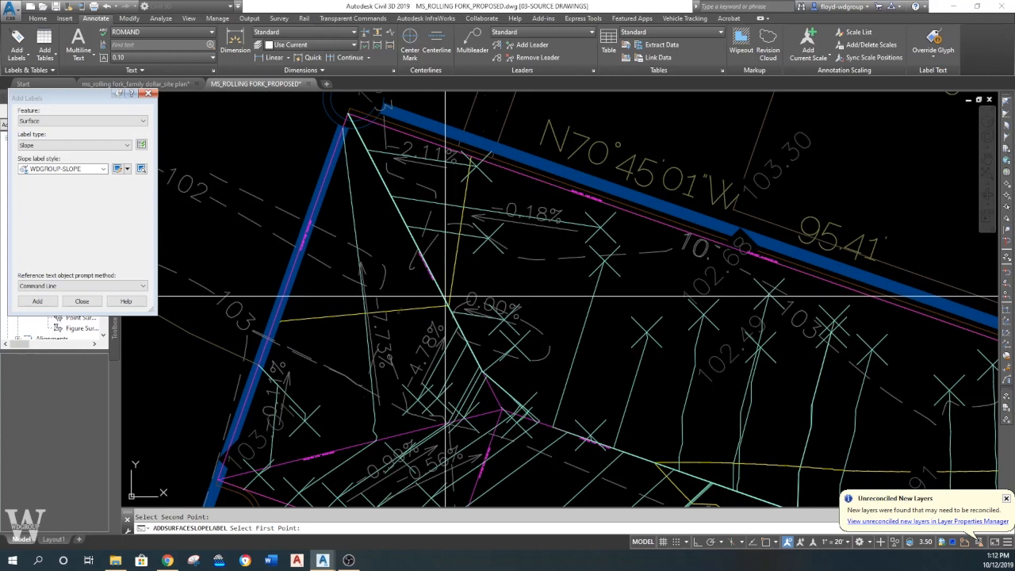
{"action": "middle_click_drag", "start_coordinate": [527, 324], "coordinate": [498, 300]}
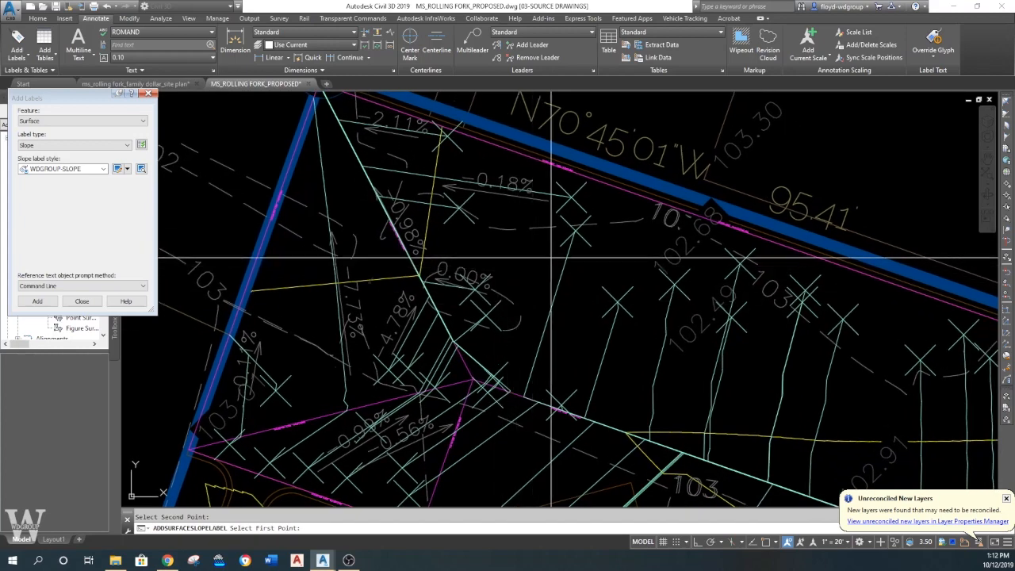
- Label the slopes of successive flow paths from the north boundary down to the drainage line, working eastward with point pairs
{"action": "middle_click_drag", "start_coordinate": [531, 314], "coordinate": [490, 242]}
{"action": "left_click", "coordinate": [578, 172]}
{"action": "left_click", "coordinate": [549, 286]}
{"action": "left_click", "coordinate": [652, 179]}
{"action": "left_click", "coordinate": [614, 308]}
{"action": "left_click", "coordinate": [687, 227]}
{"action": "left_click", "coordinate": [659, 324]}
{"action": "left_click", "coordinate": [756, 227]}
{"action": "left_click", "coordinate": [733, 345]}
{"action": "middle_click_drag", "start_coordinate": [751, 375], "coordinate": [647, 340]}
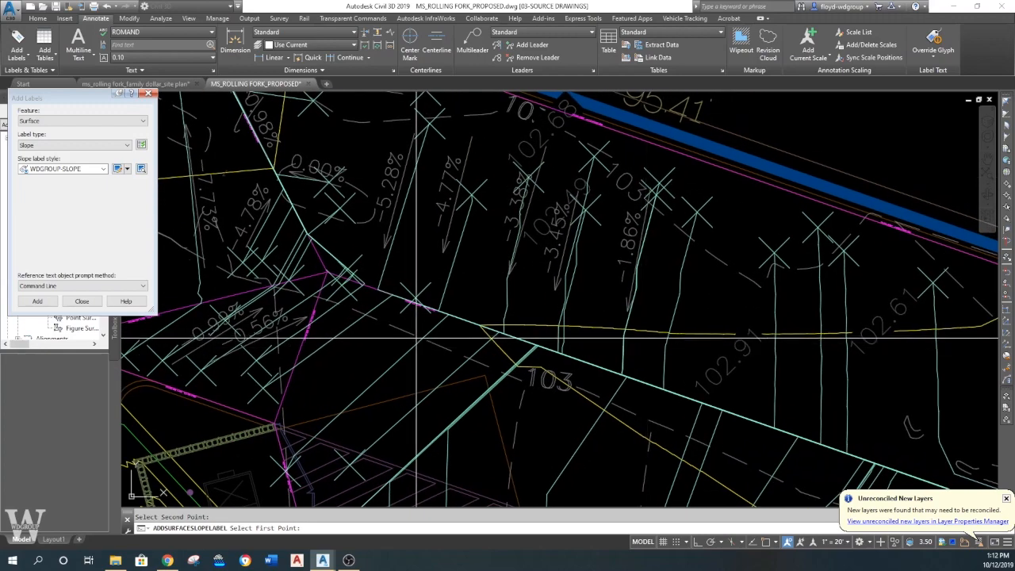
- Inspect the elevation and grade labels on the drainage line and the north boundary feature line
{"action": "scroll", "coordinate": [418, 306], "scroll_direction": "up", "scroll_amount": 4}
{"action": "scroll", "coordinate": [412, 306], "scroll_direction": "up", "scroll_amount": 2}
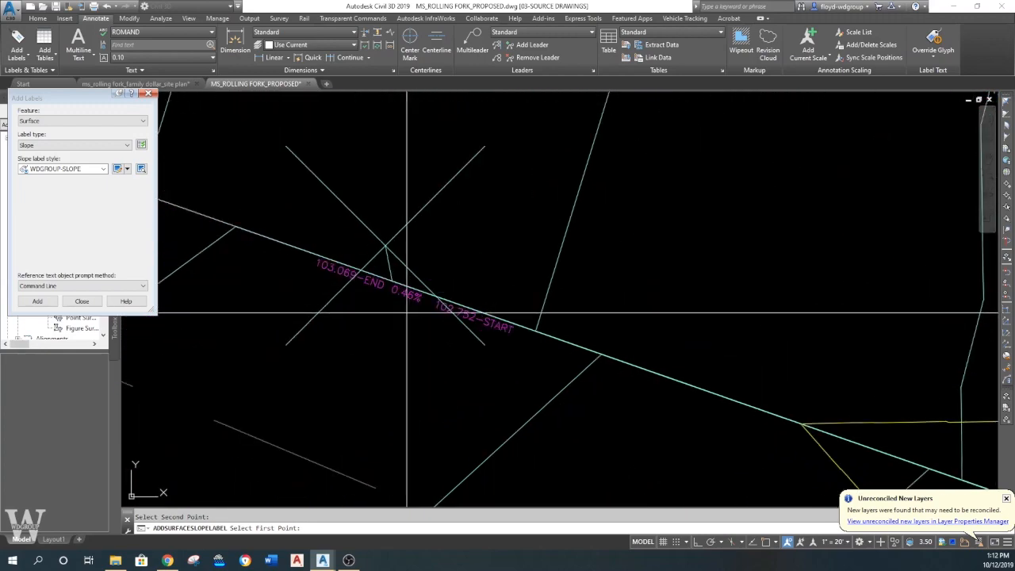
{"action": "scroll", "coordinate": [407, 312], "scroll_direction": "down", "scroll_amount": 5}
{"action": "scroll", "coordinate": [408, 205], "scroll_direction": "up", "scroll_amount": 4}
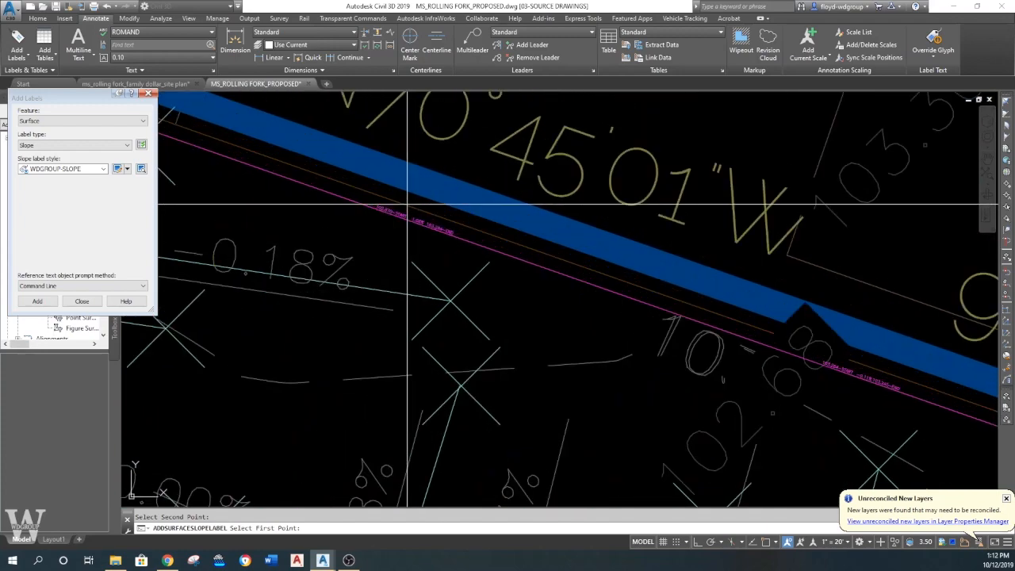
{"action": "scroll", "coordinate": [408, 204], "scroll_direction": "up", "scroll_amount": 2}
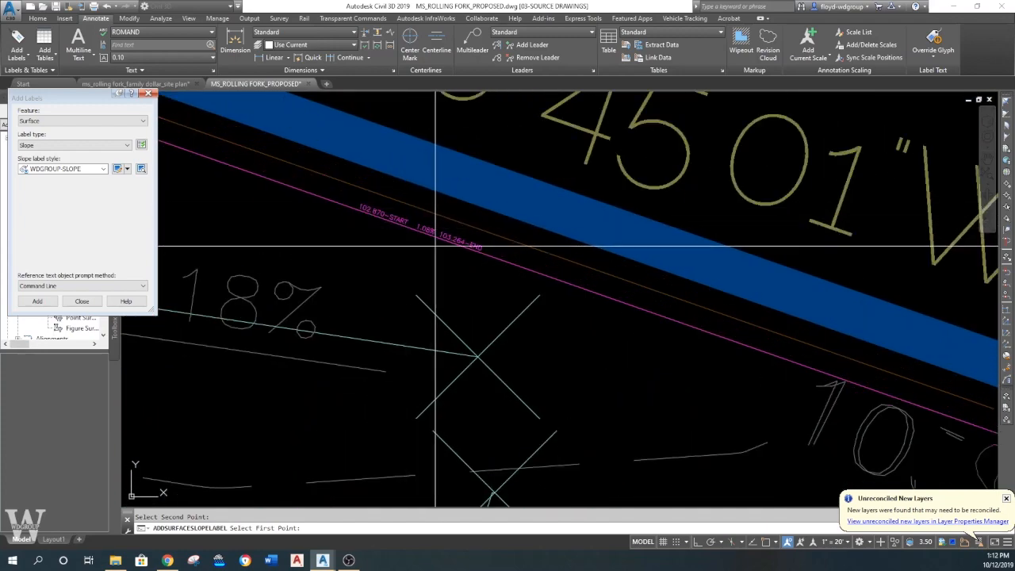
{"action": "scroll", "coordinate": [420, 249], "scroll_direction": "down", "scroll_amount": 3}
{"action": "scroll", "coordinate": [601, 344], "scroll_direction": "down", "scroll_amount": 4}
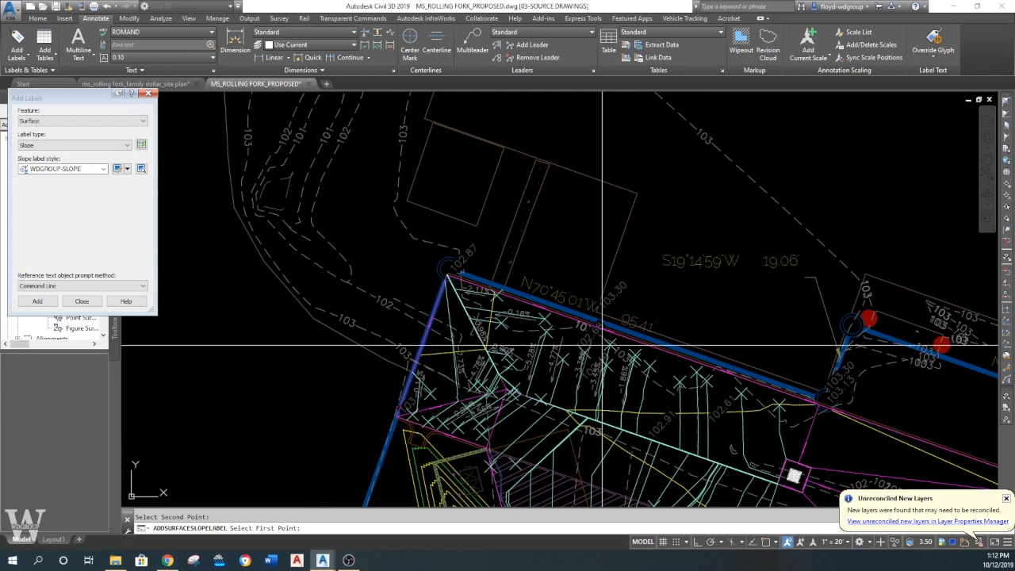
{"action": "mouse_move", "coordinate": [603, 366]}
{"action": "middle_mouse_down"}
{"action": "mouse_move", "coordinate": [598, 290]}
{"action": "mouse_move", "coordinate": [594, 319]}
{"action": "middle_mouse_up"}
{"action": "middle_click_drag", "start_coordinate": [636, 347], "coordinate": [576, 326]}
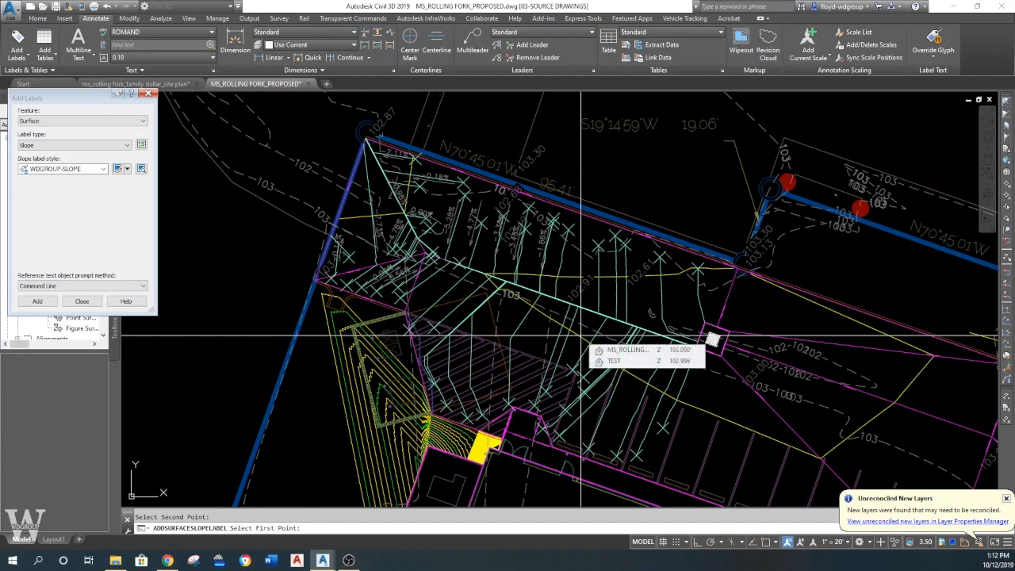
- Examine the site around the building as a whole, including the existing contours beyond the northwest property corner
{"action": "scroll", "coordinate": [558, 299], "scroll_direction": "down", "scroll_amount": 2}
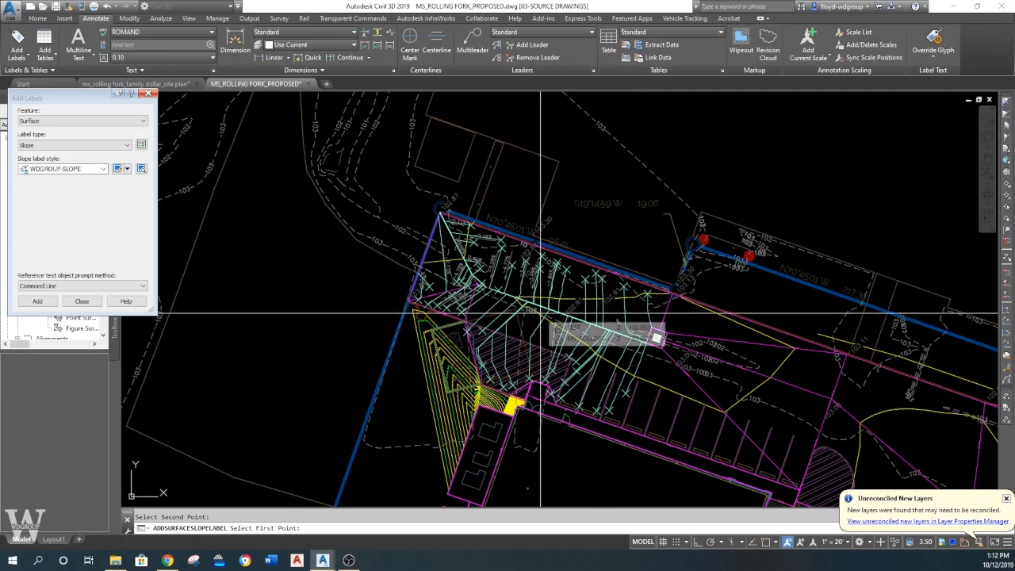
{"action": "middle_click_drag", "start_coordinate": [544, 311], "coordinate": [531, 278]}
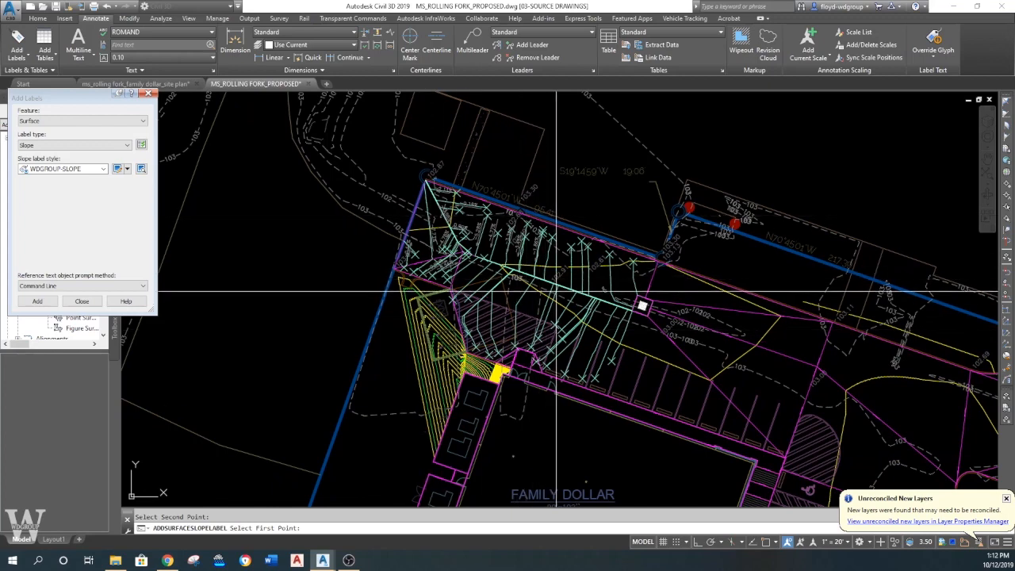
{"action": "middle_click_drag", "start_coordinate": [556, 293], "coordinate": [555, 310]}
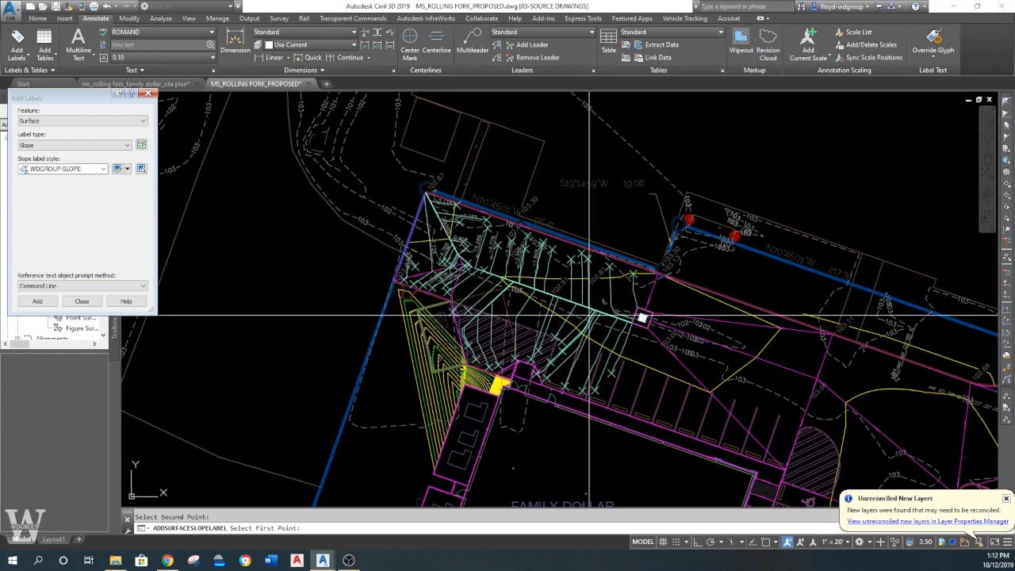
{"action": "scroll", "coordinate": [553, 296], "scroll_direction": "down", "scroll_amount": 5}
{"action": "mouse_move", "coordinate": [536, 281]}
{"action": "middle_mouse_down"}
{"action": "mouse_move", "coordinate": [510, 203]}
{"action": "mouse_move", "coordinate": [520, 256]}
{"action": "middle_mouse_up"}
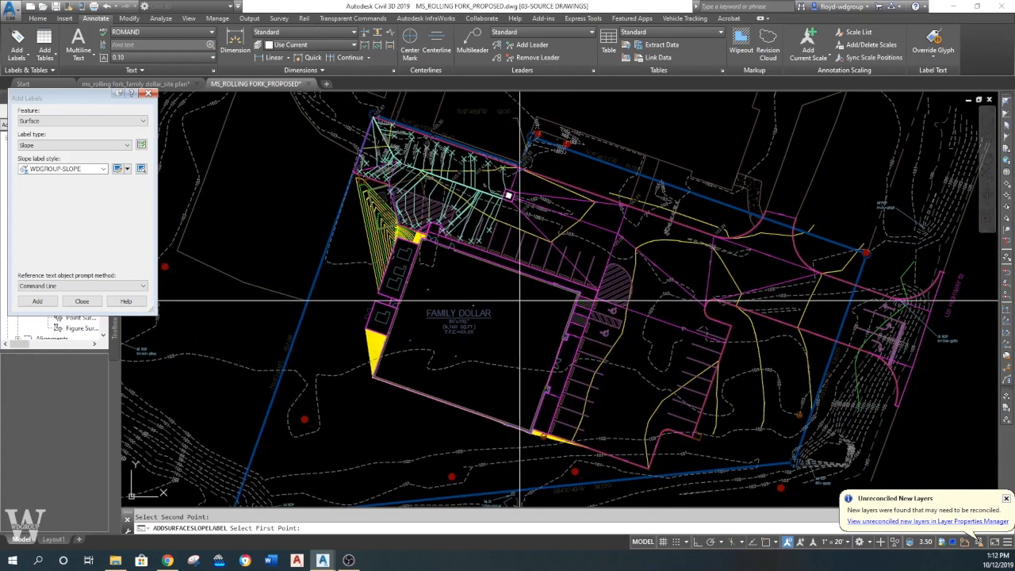
{"action": "middle_click_drag", "start_coordinate": [580, 315], "coordinate": [582, 302]}
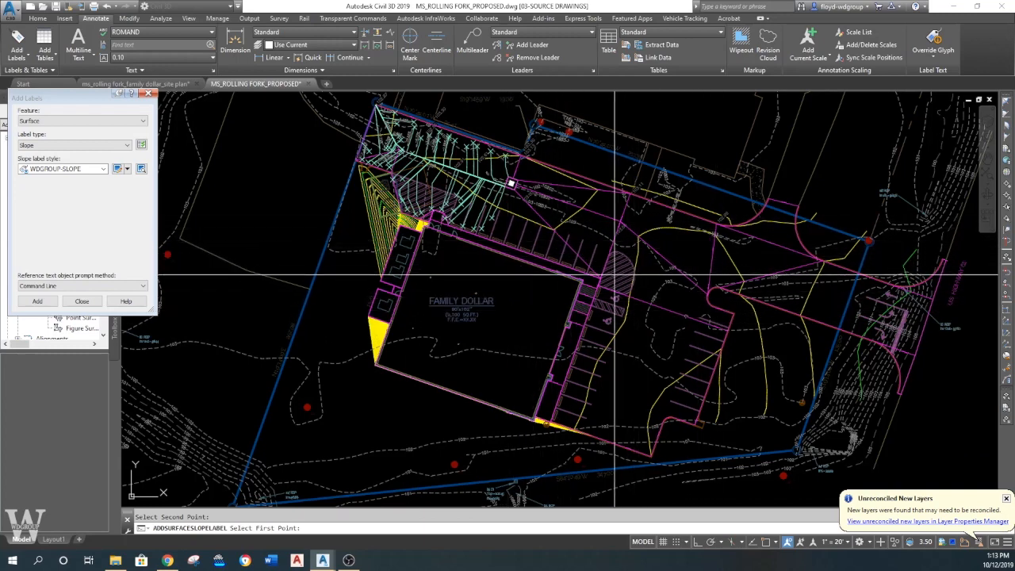
{"action": "middle_click_drag", "start_coordinate": [533, 267], "coordinate": [554, 278]}
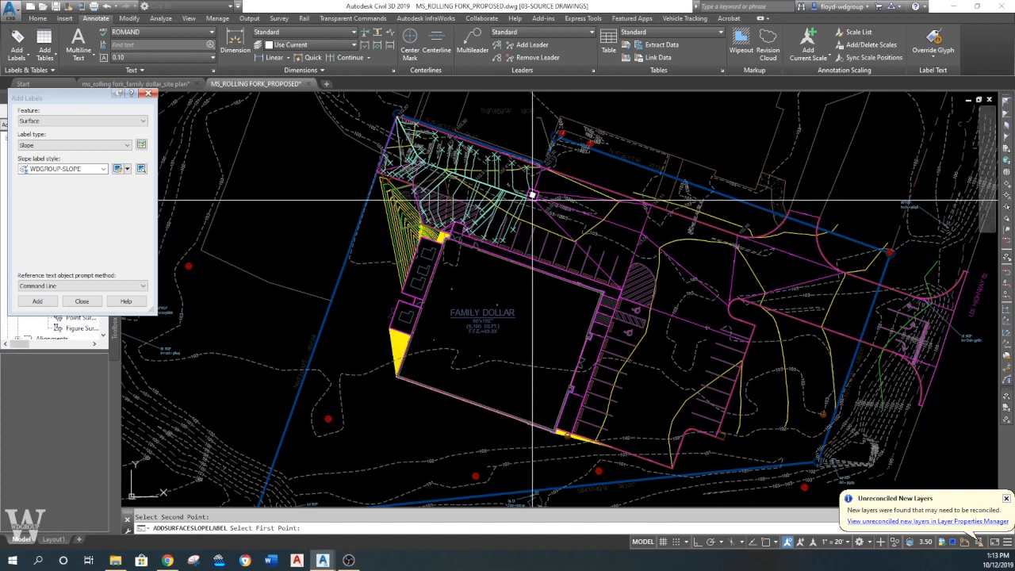
{"action": "middle_click_drag", "start_coordinate": [543, 216], "coordinate": [601, 291]}
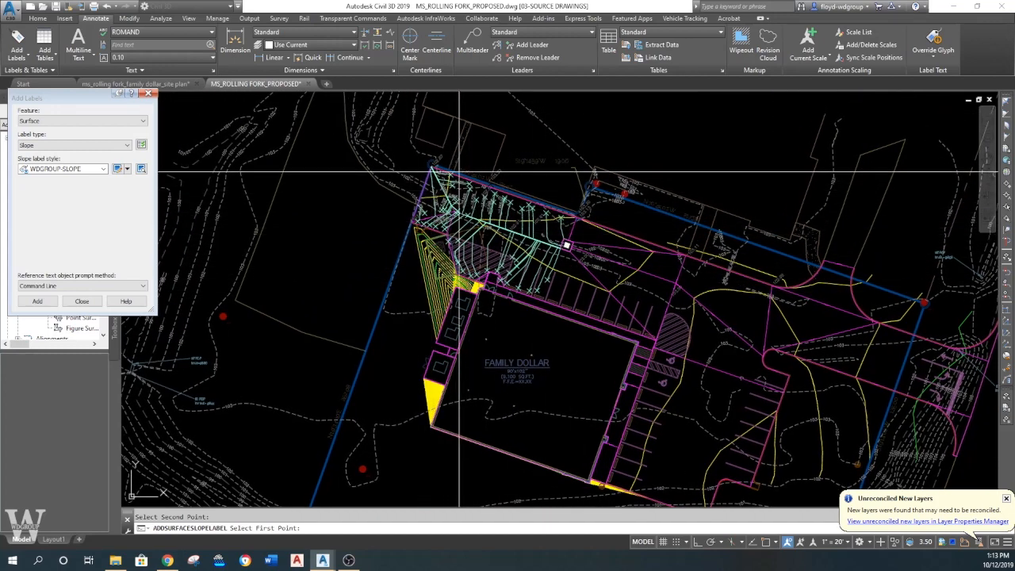
{"action": "middle_click_drag", "start_coordinate": [436, 196], "coordinate": [441, 245]}
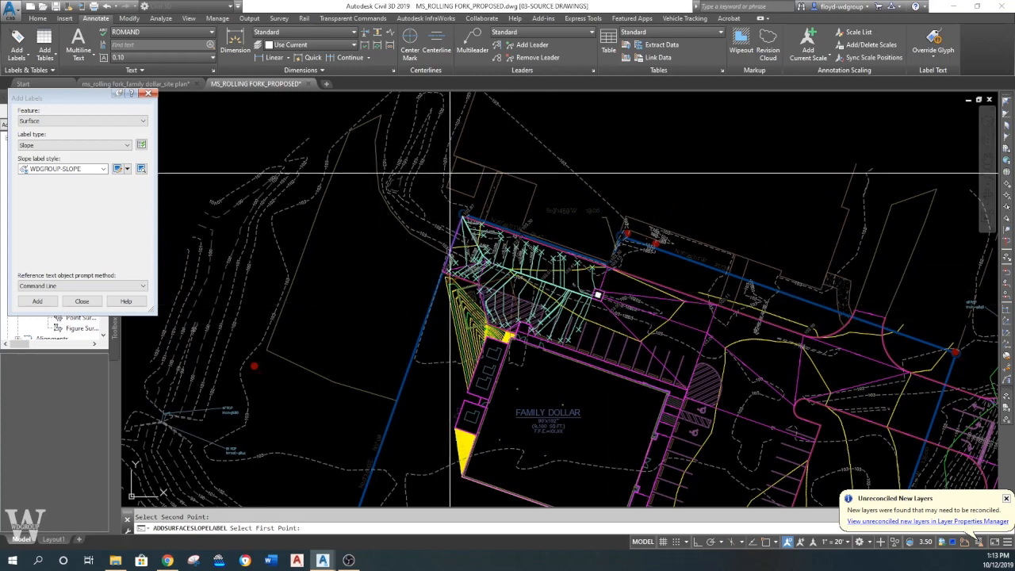
{"action": "middle_click_drag", "start_coordinate": [417, 125], "coordinate": [425, 192]}
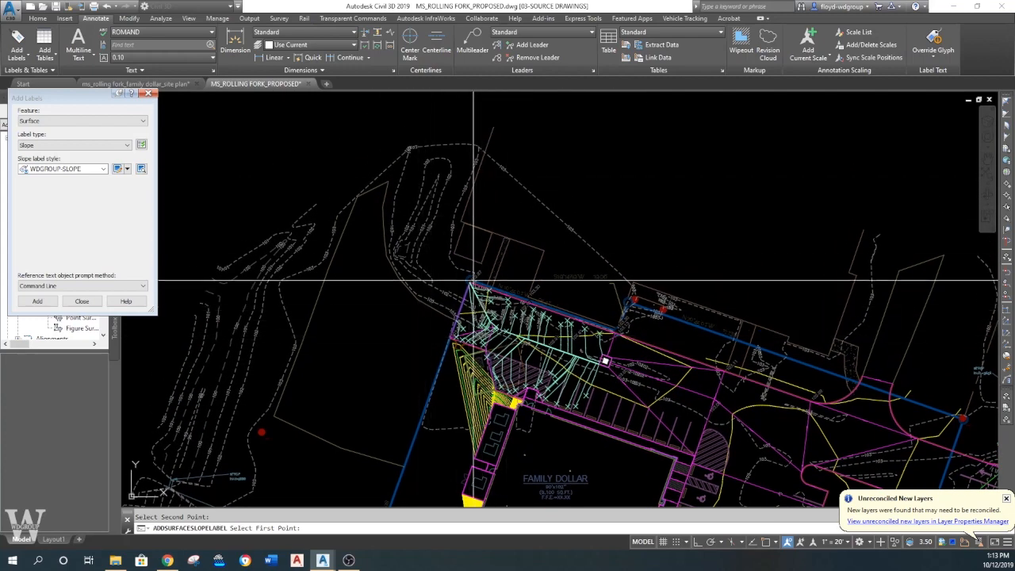
{"action": "middle_click_drag", "start_coordinate": [471, 282], "coordinate": [446, 176]}
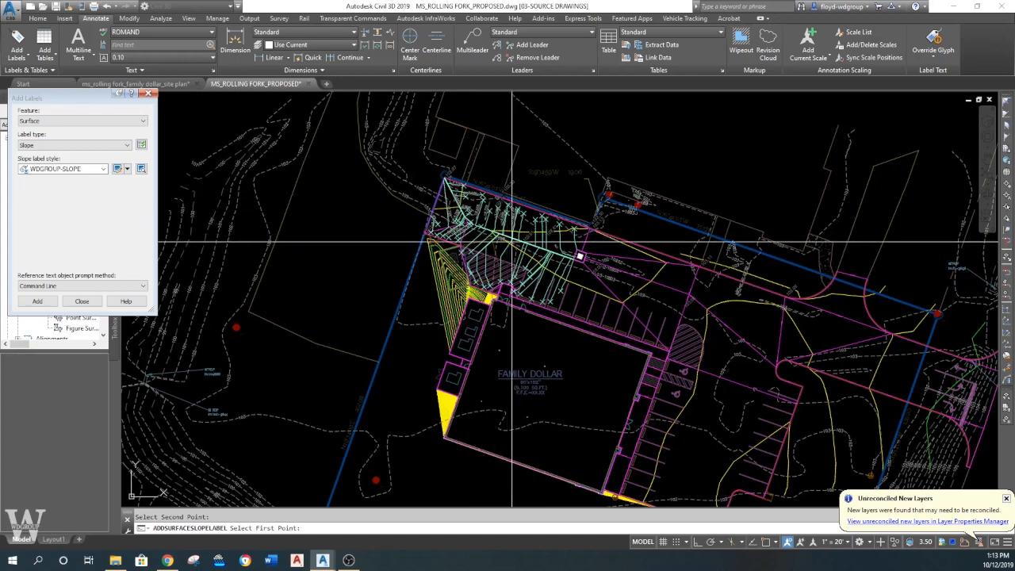
{"action": "mouse_move", "coordinate": [503, 277]}
{"action": "middle_mouse_down"}
{"action": "mouse_move", "coordinate": [487, 241]}
{"action": "mouse_move", "coordinate": [521, 283]}
{"action": "mouse_move", "coordinate": [505, 235]}
{"action": "middle_mouse_up"}
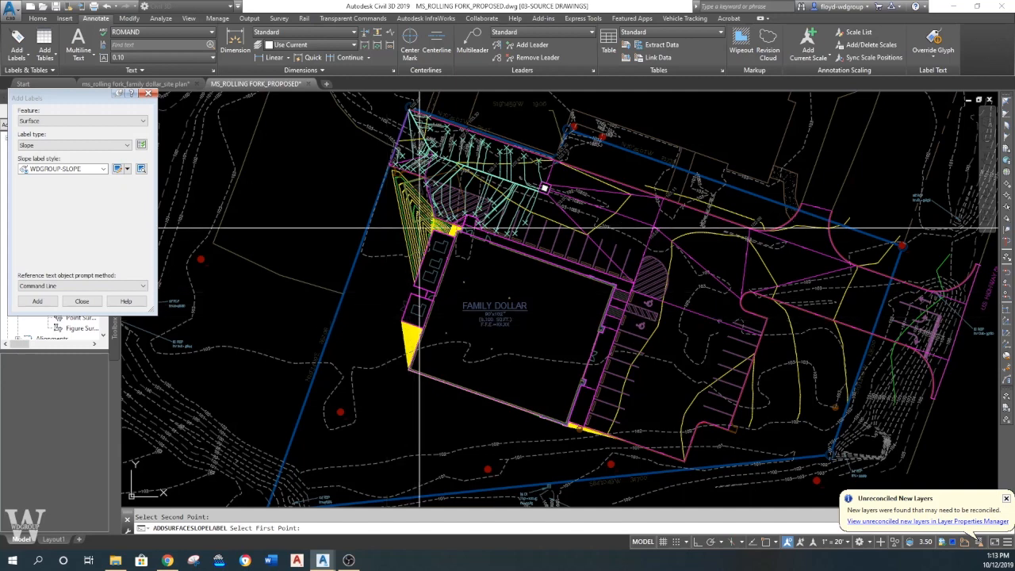
{"action": "middle_click_drag", "start_coordinate": [463, 292], "coordinate": [441, 285]}
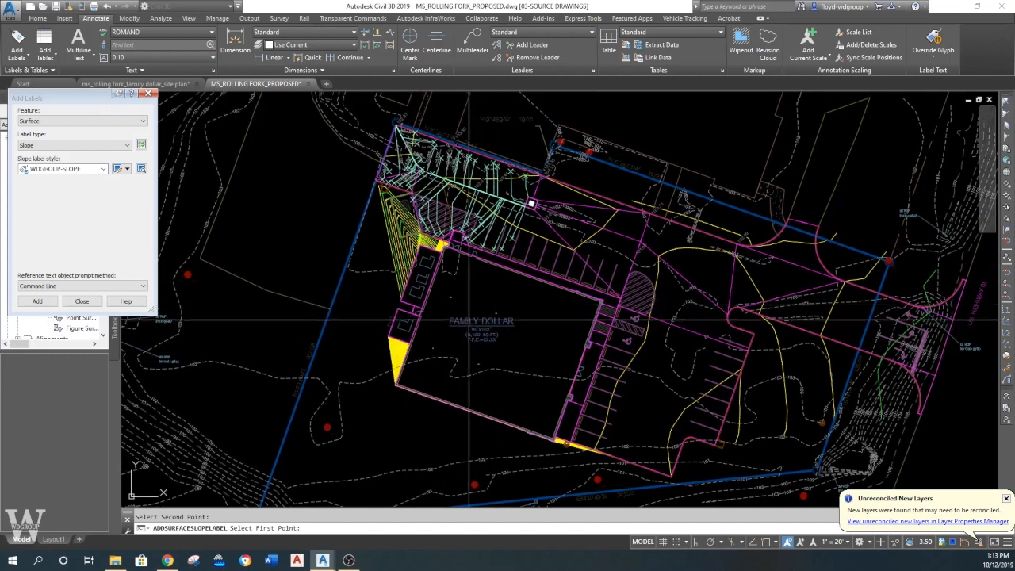